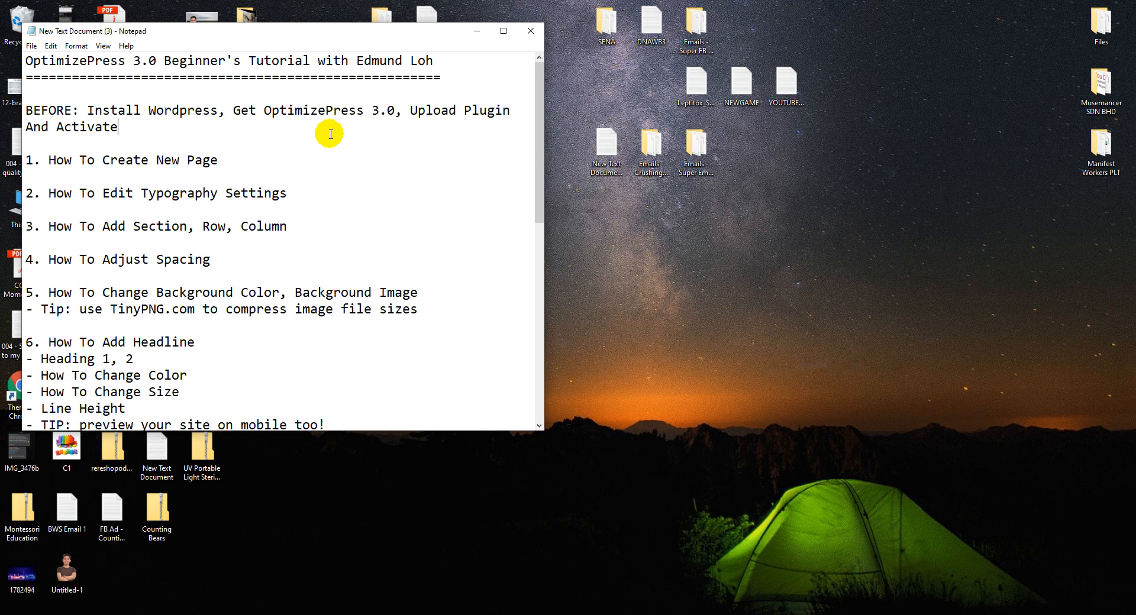
Switch to Chrome and look over the consulting book opt-in page and the Business Wealth Workshop landing page
click(79, 614)
click(235, 8)
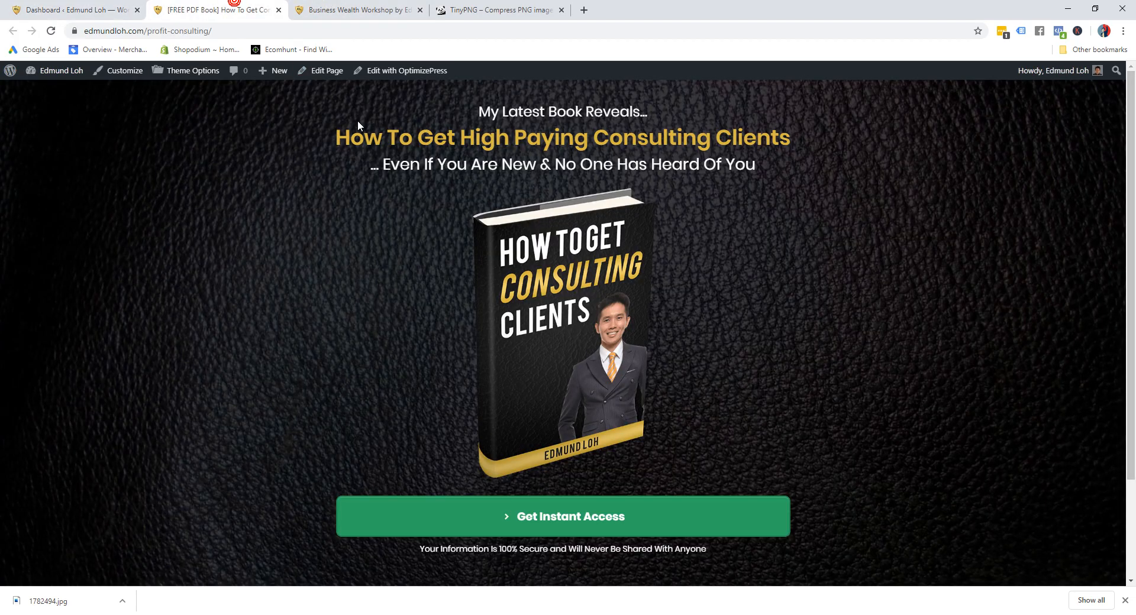
scroll(648, 189, down, 1)
scroll(648, 190, up, 1)
click(328, 9)
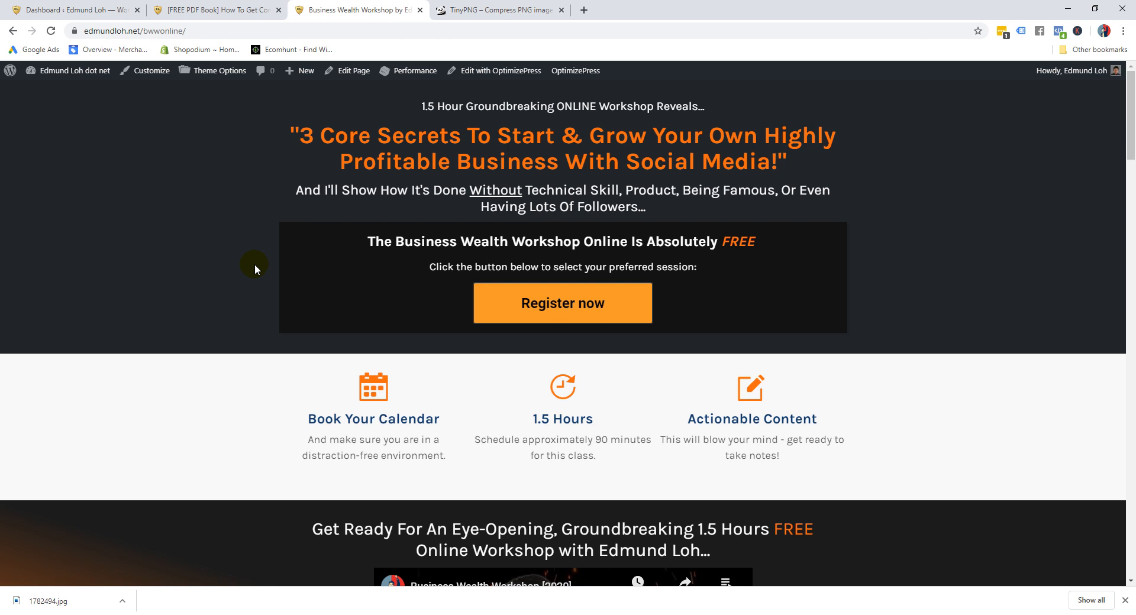
click(1124, 600)
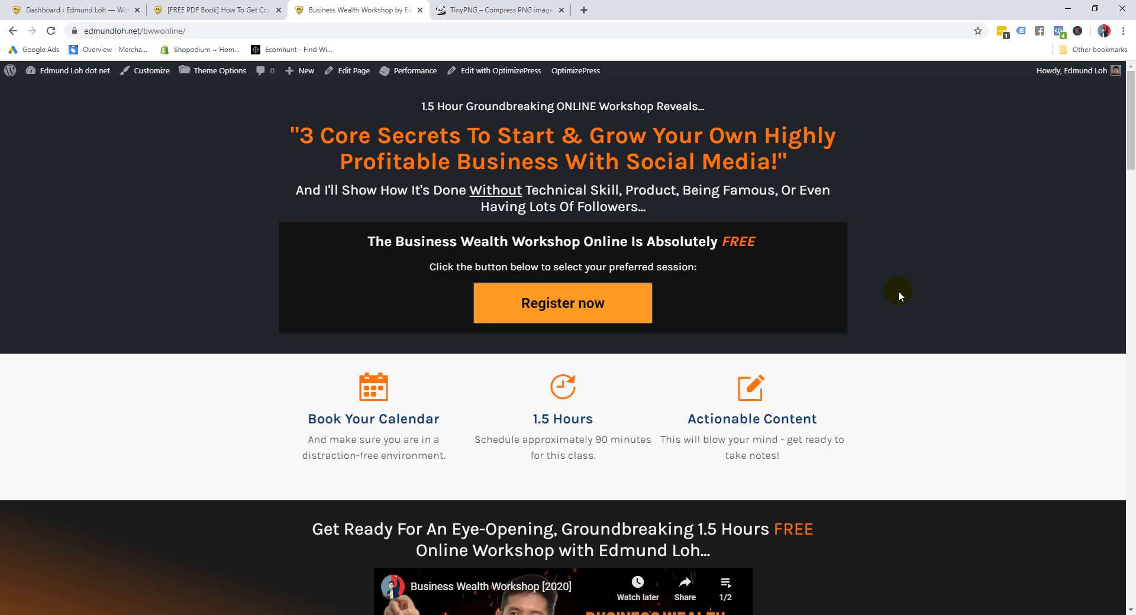
scroll(894, 322, down, 3)
scroll(894, 334, up, 3)
click(201, 9)
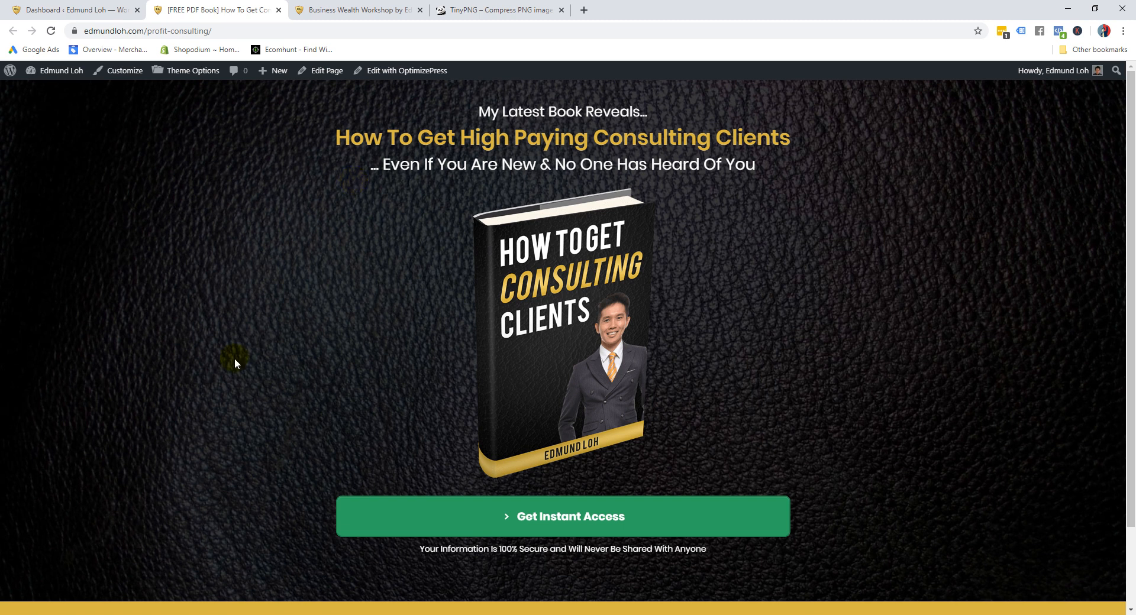
Switch to Notepad and review the OptimizePress 3.0 tutorial outline, including the prerequisites line about installing WordPress and the plugin
mouse_move(87, 609)
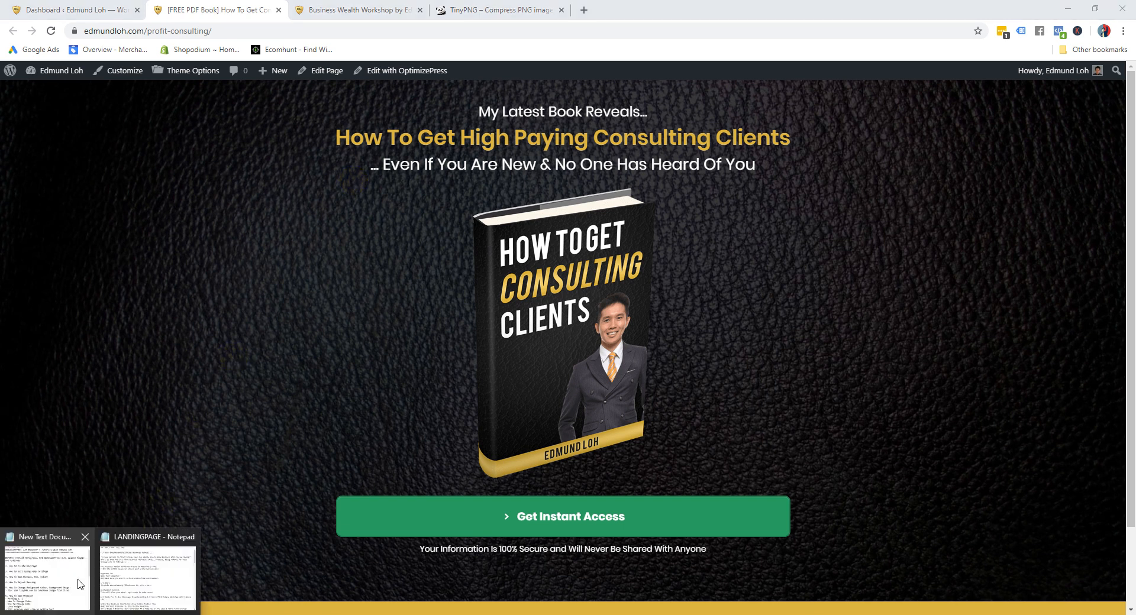
click(71, 568)
click(403, 231)
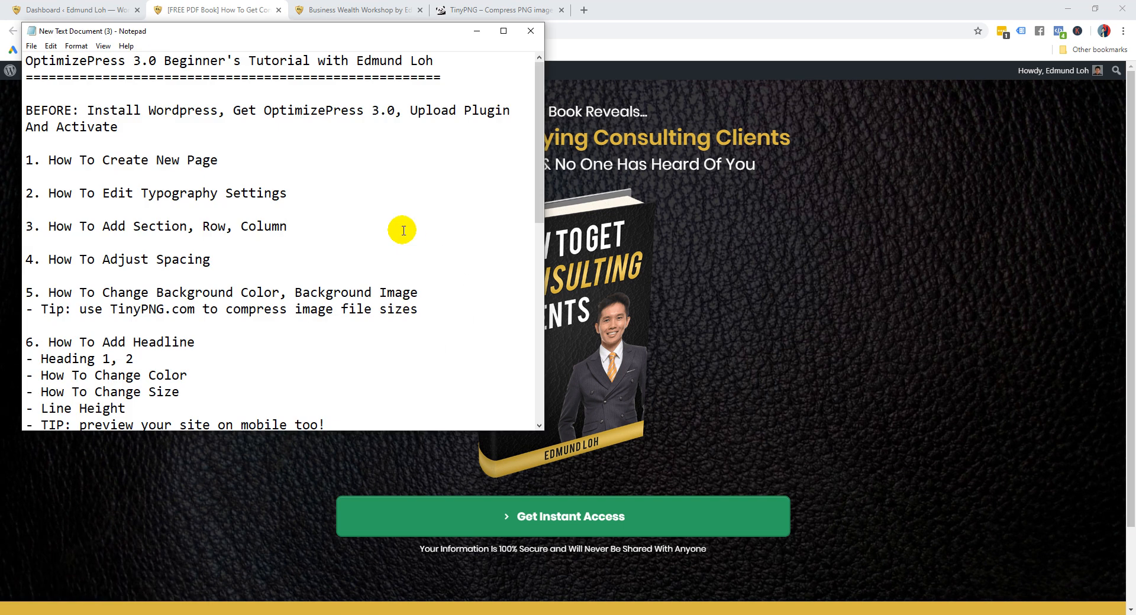
click(214, 144)
scroll(234, 175, down, 2)
scroll(236, 173, up, 2)
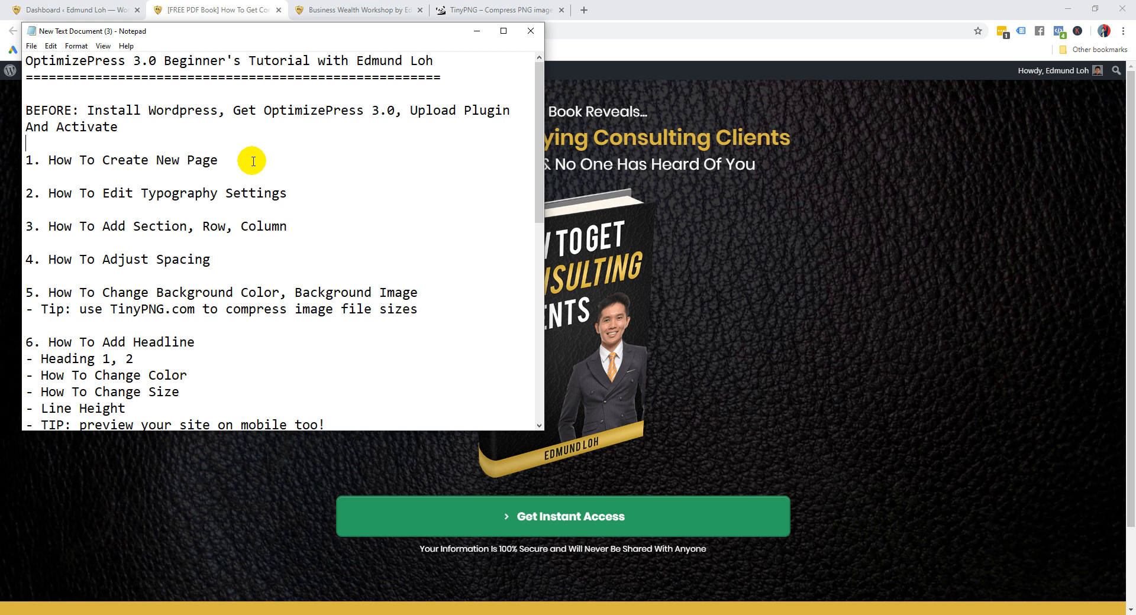
triple_click(125, 126)
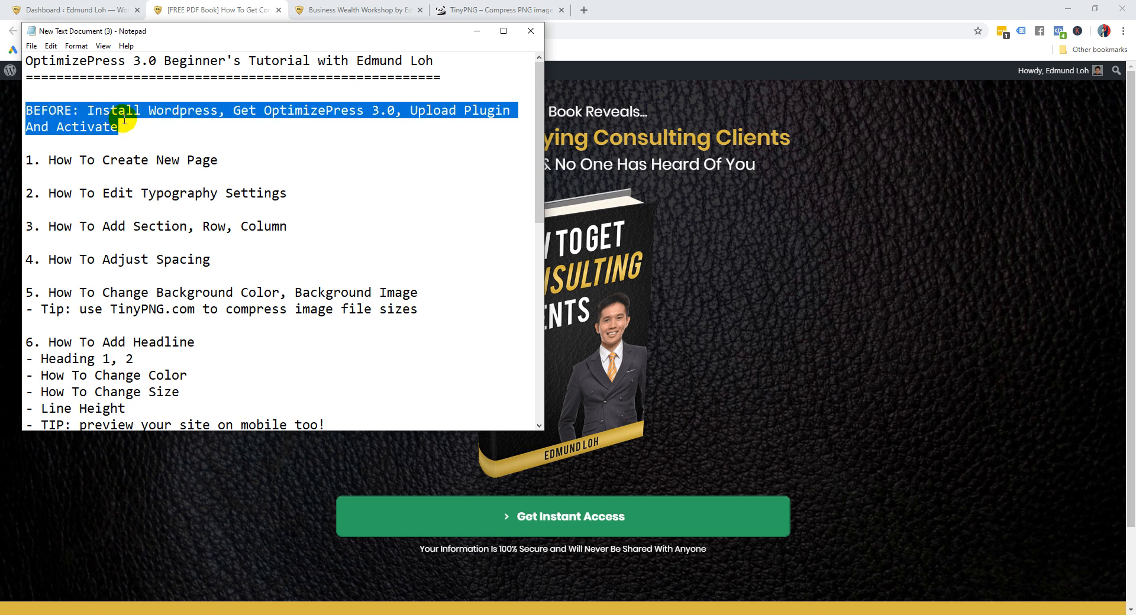
click(125, 118)
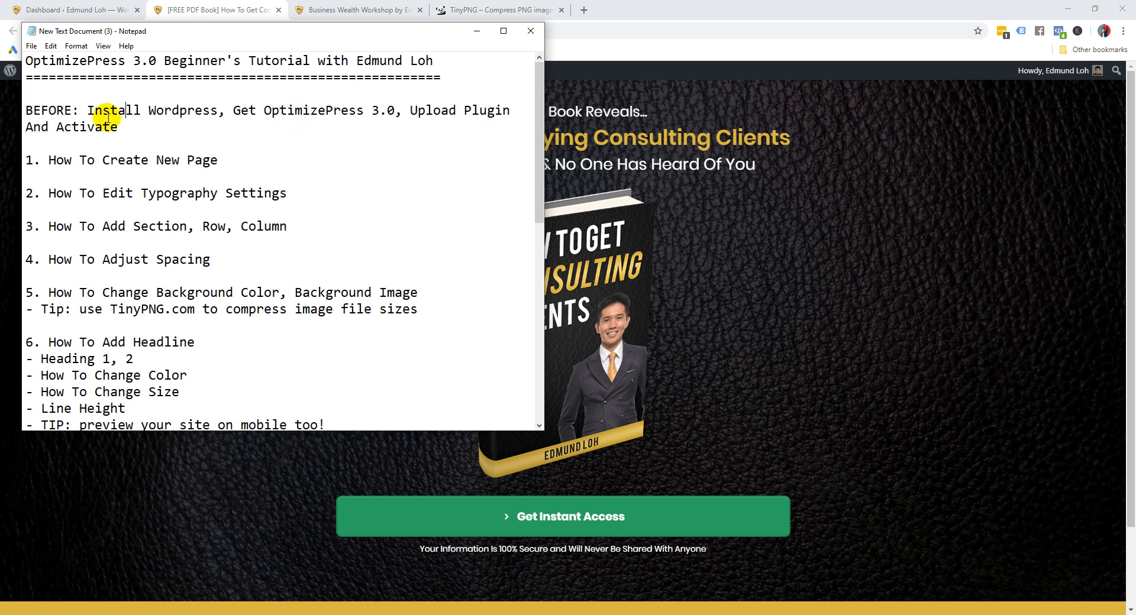
click(134, 128)
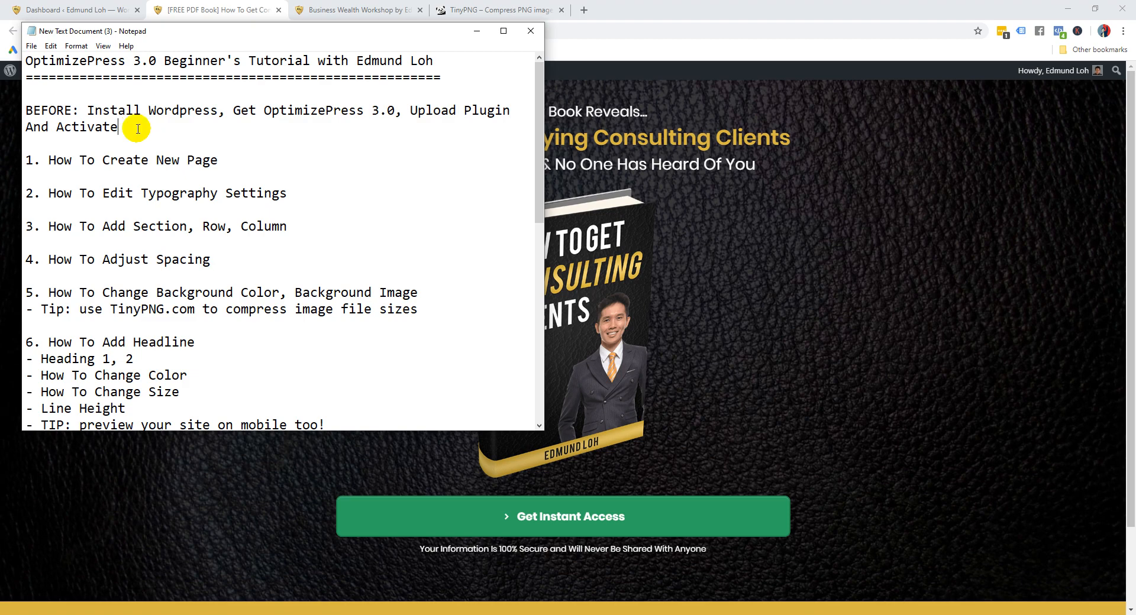
Return to the site's WordPress dashboard in Chrome and enlarge the page display by two zoom levels
click(86, 7)
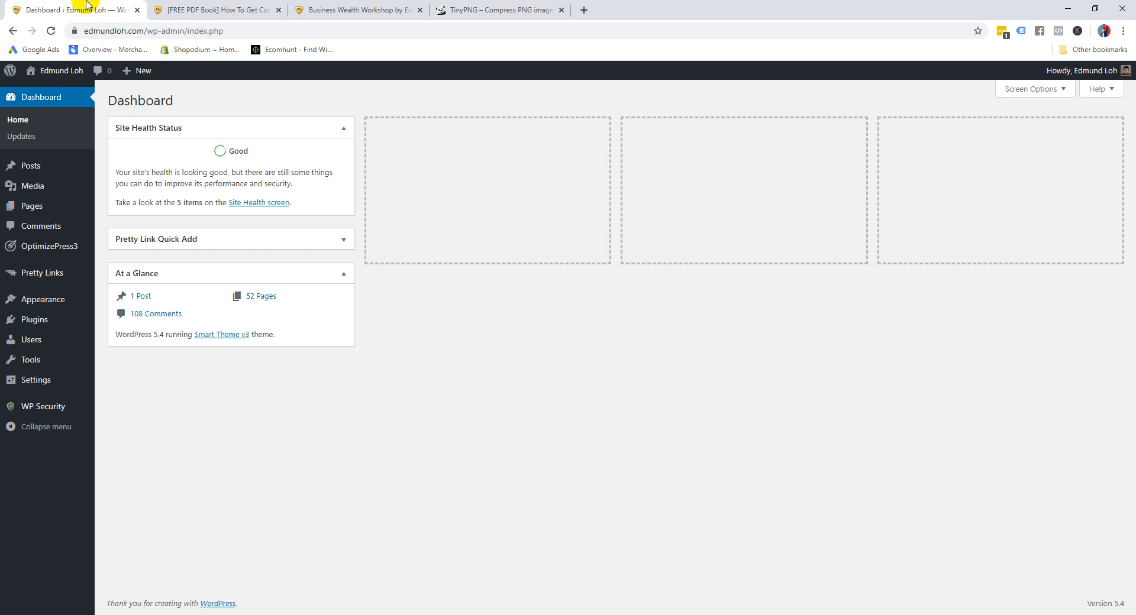
click(212, 11)
click(353, 6)
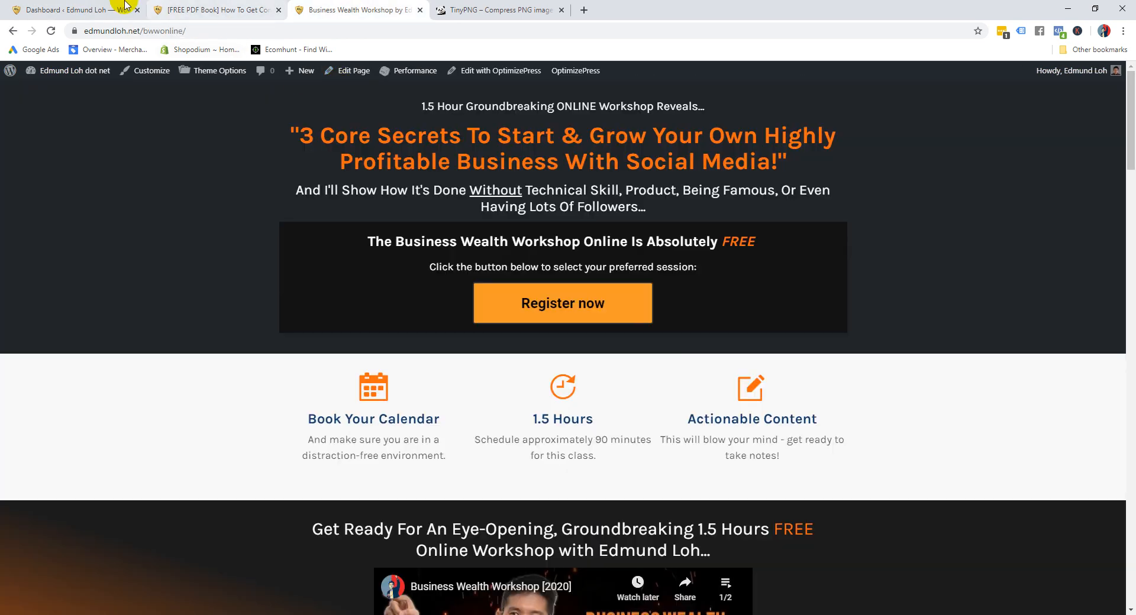
click(66, 9)
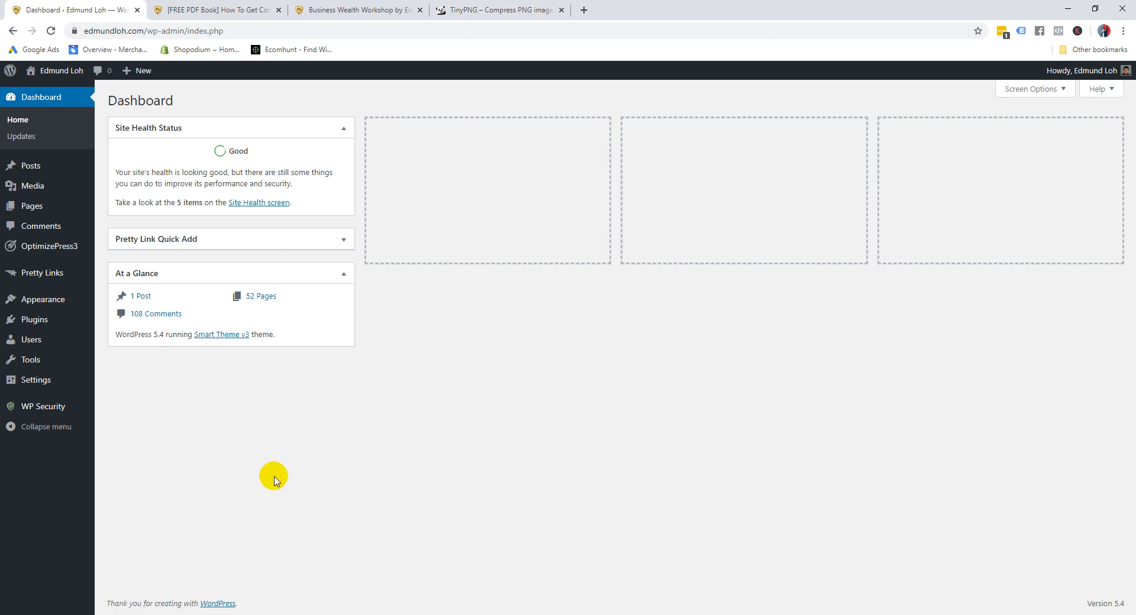
click(275, 475)
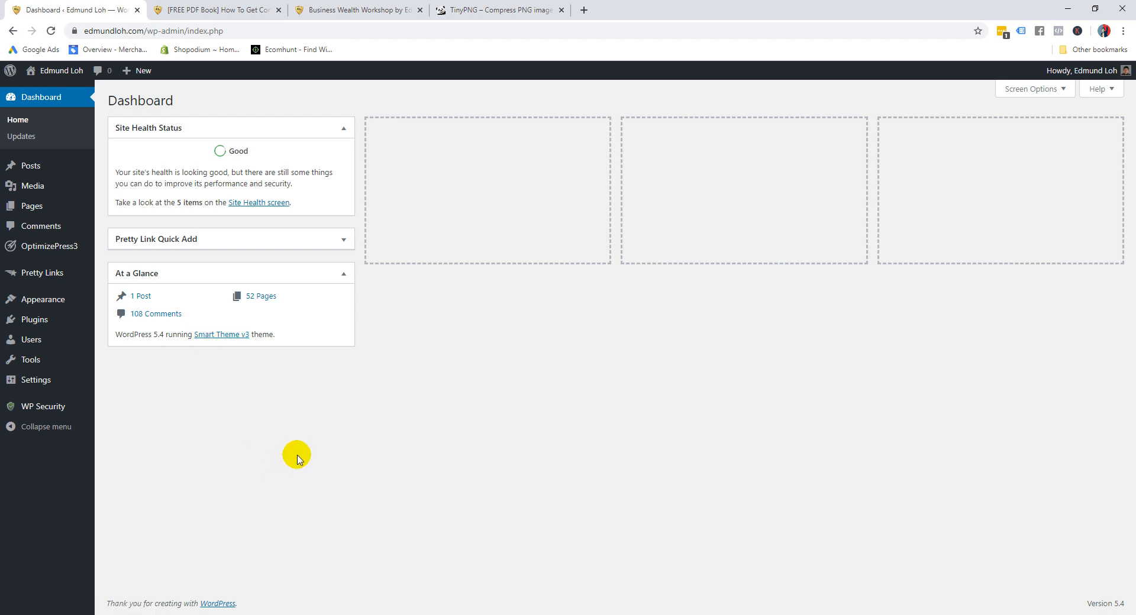
key(ctrl+plus)
key(ctrl+plus)
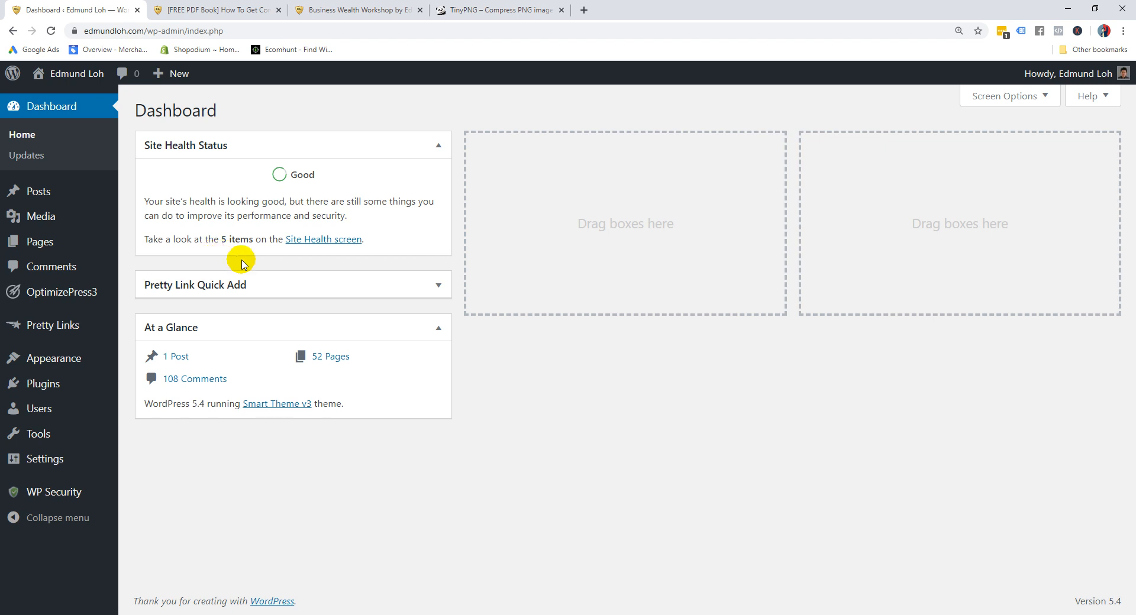
Open the OptimizePress3 settings and view the General post type options
mouse_move(81, 220)
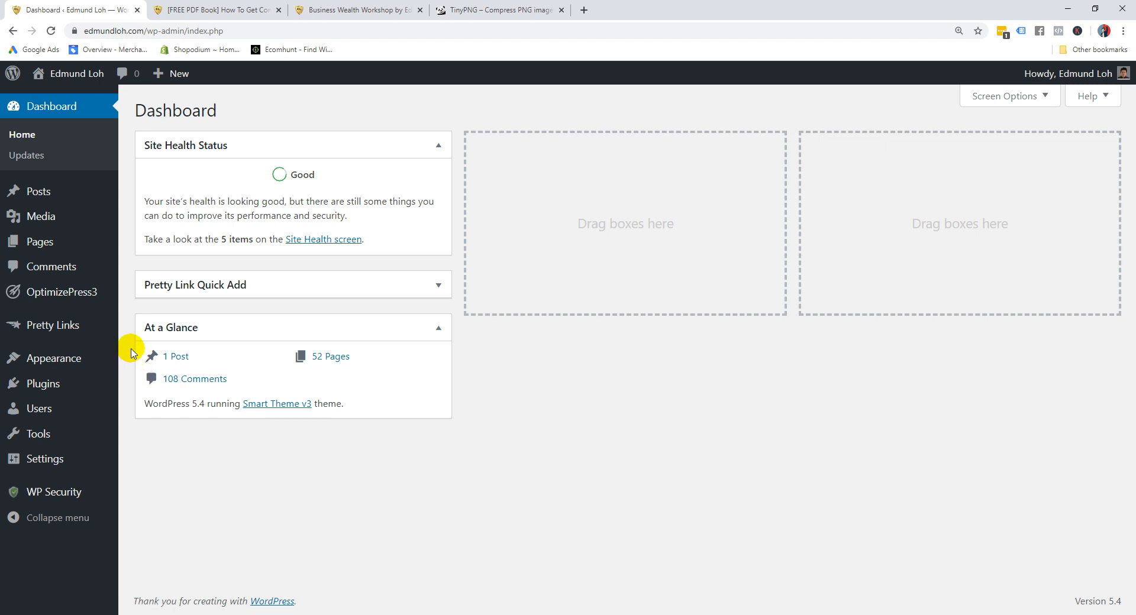
mouse_move(90, 305)
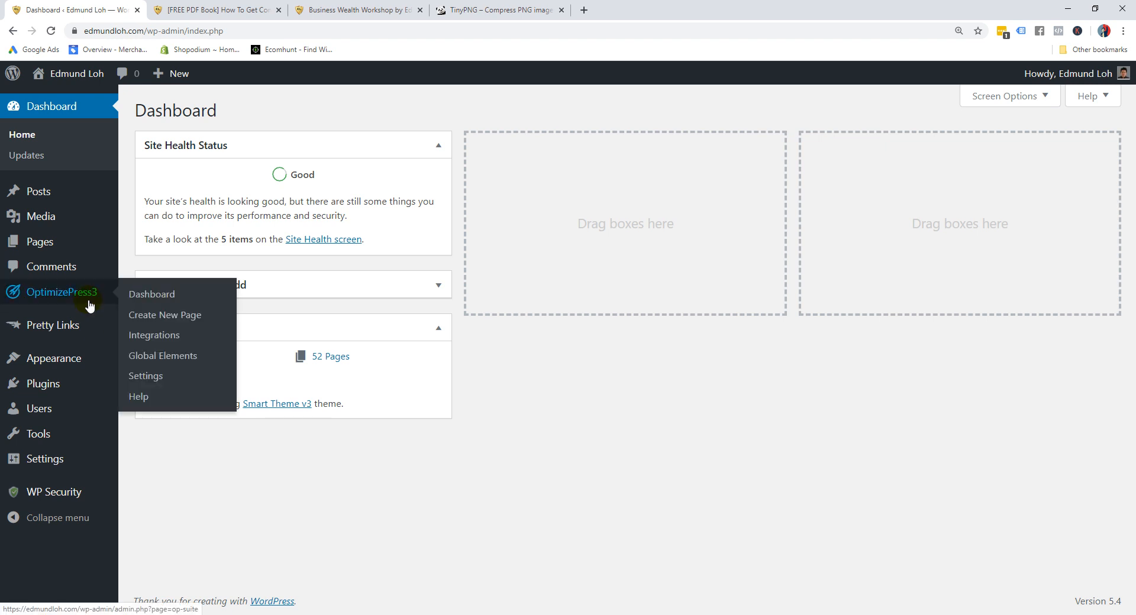
click(149, 378)
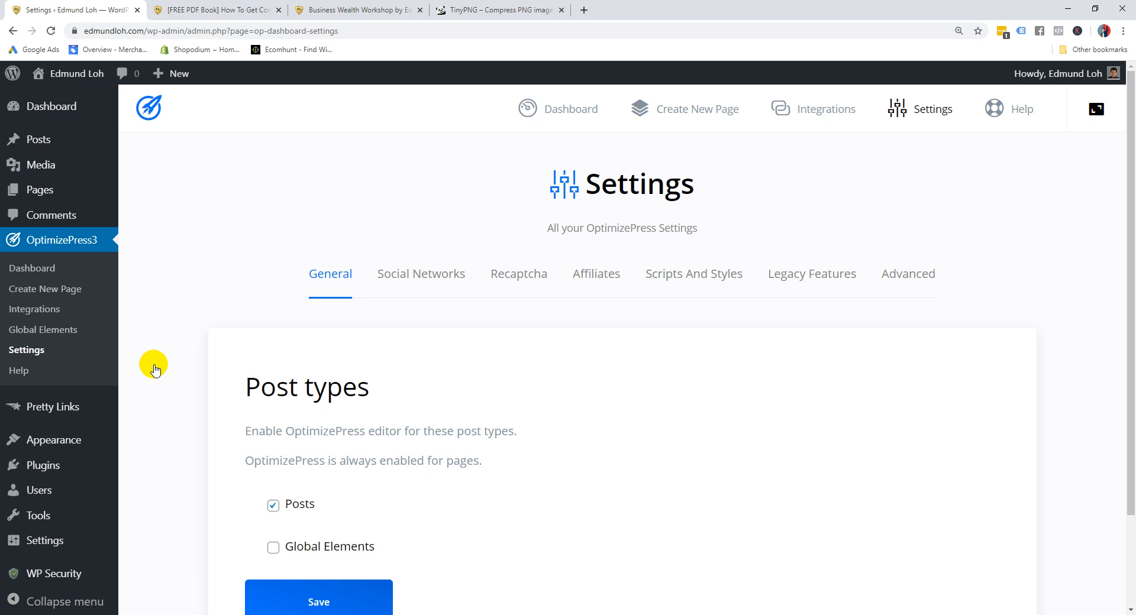
scroll(400, 367, down, 1)
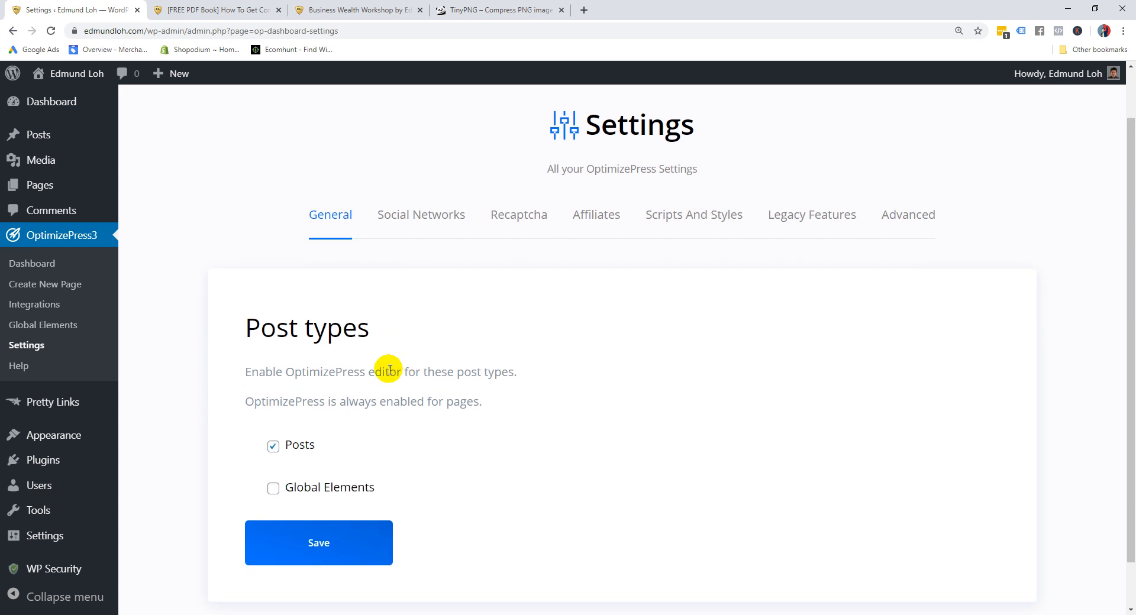
Review the Social Networks, Recaptcha and Affiliates sections of the OptimizePress settings
click(410, 224)
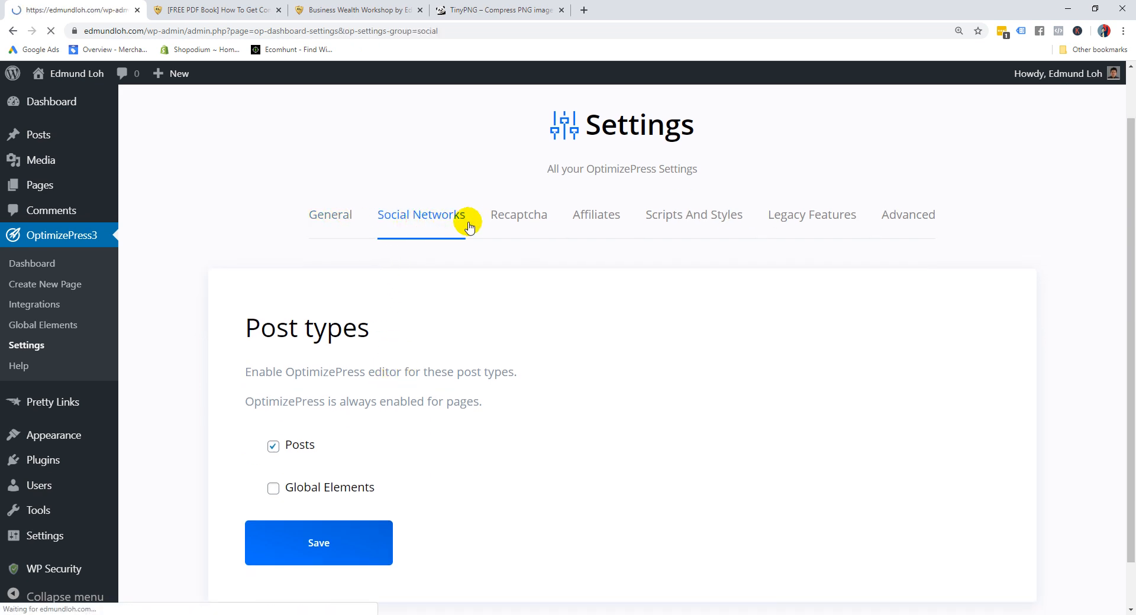
scroll(470, 331, down, 2)
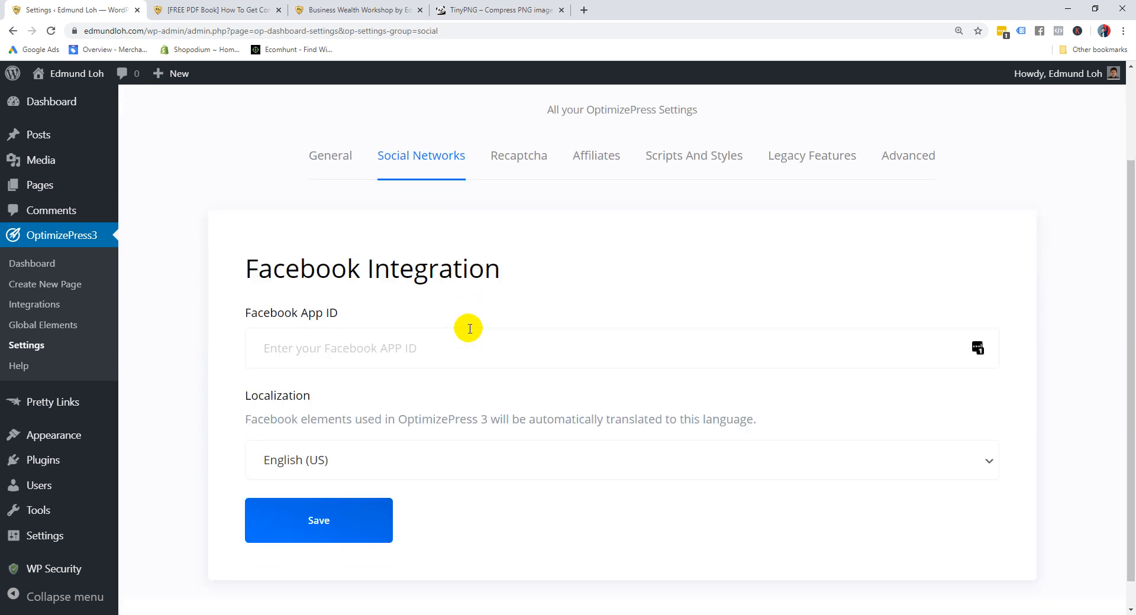
scroll(474, 327, up, 1)
click(524, 219)
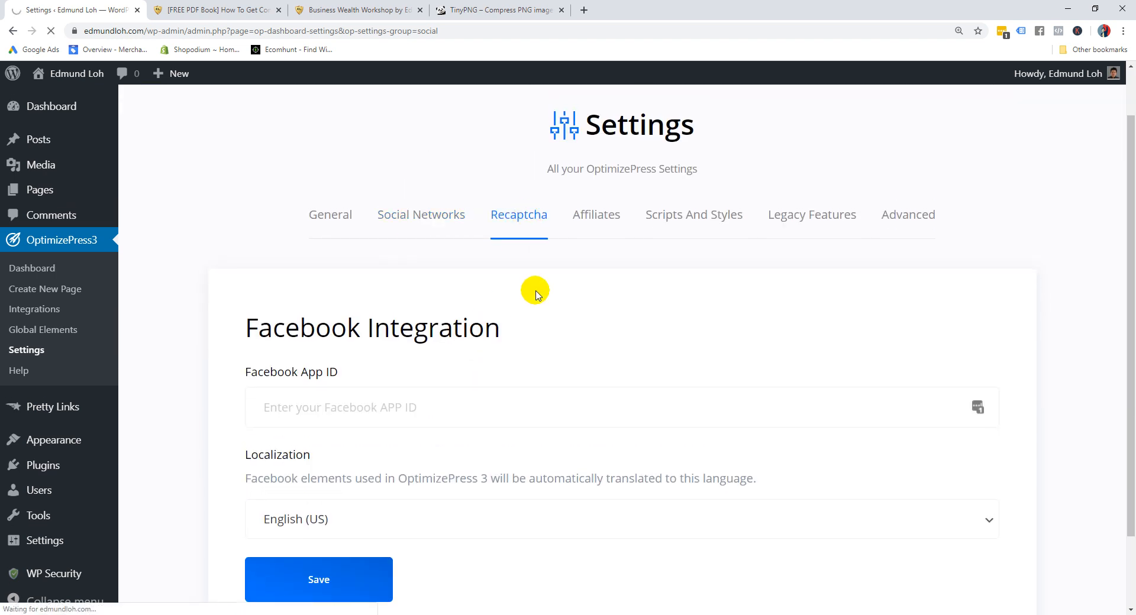
scroll(538, 287, down, 5)
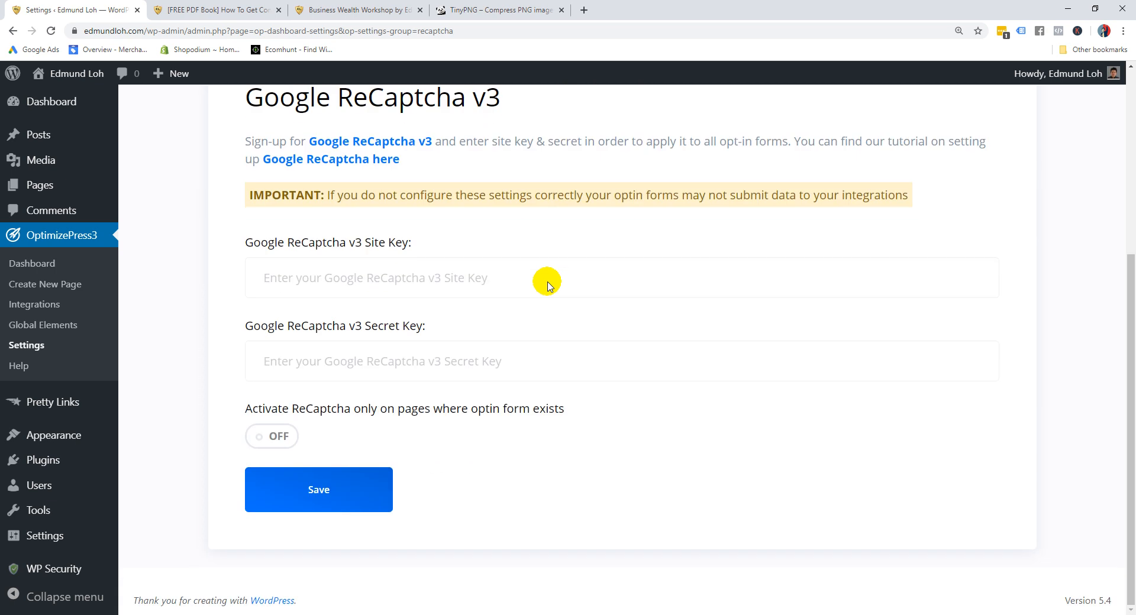
scroll(547, 287, up, 5)
click(593, 269)
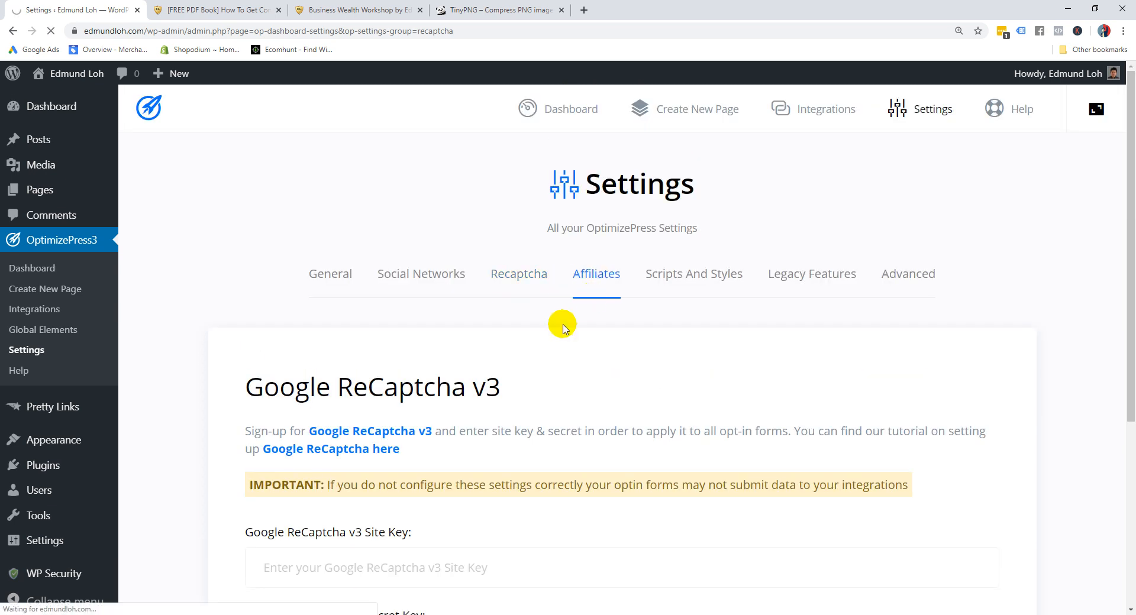
scroll(532, 337, down, 2)
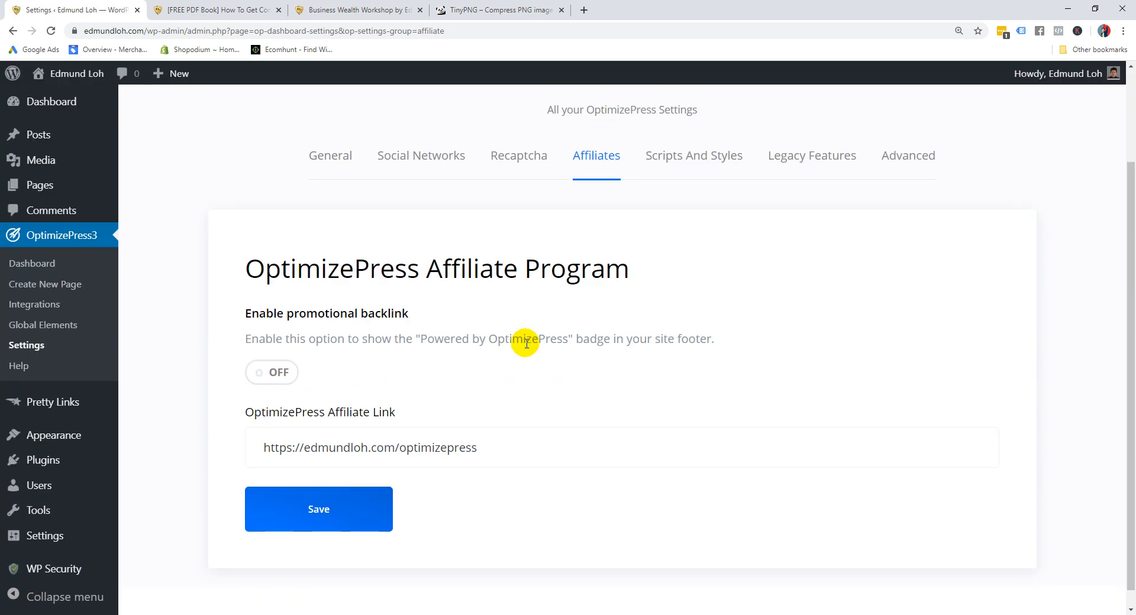
scroll(526, 343, up, 2)
Try the promotional backlink option for the "Powered by OptimizePress" footer badge, switching it on and back off
click(275, 490)
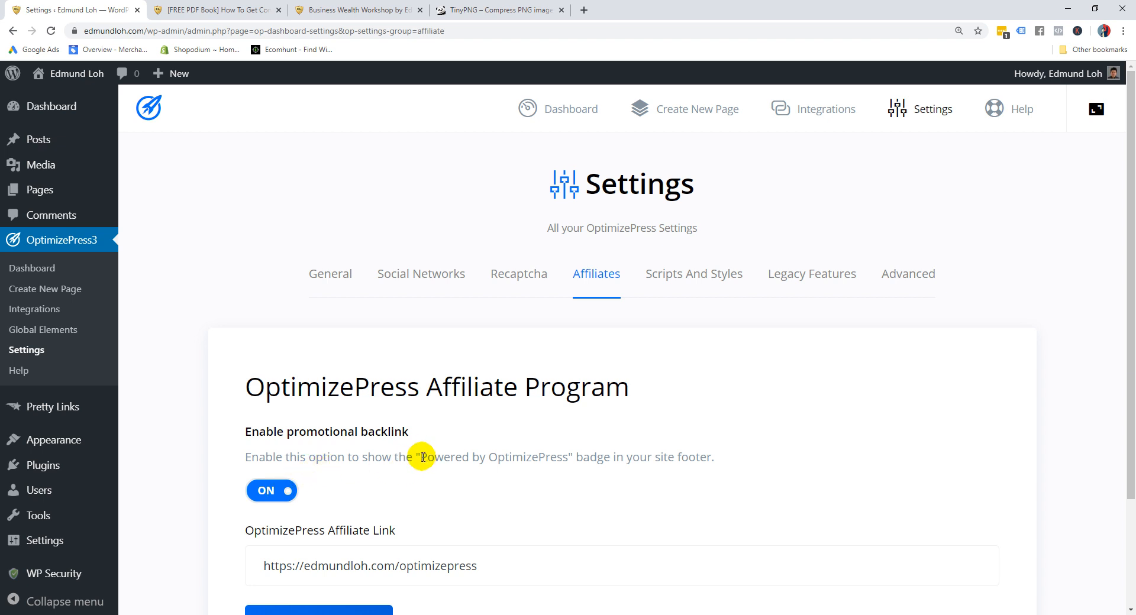
drag(421, 458, 568, 459)
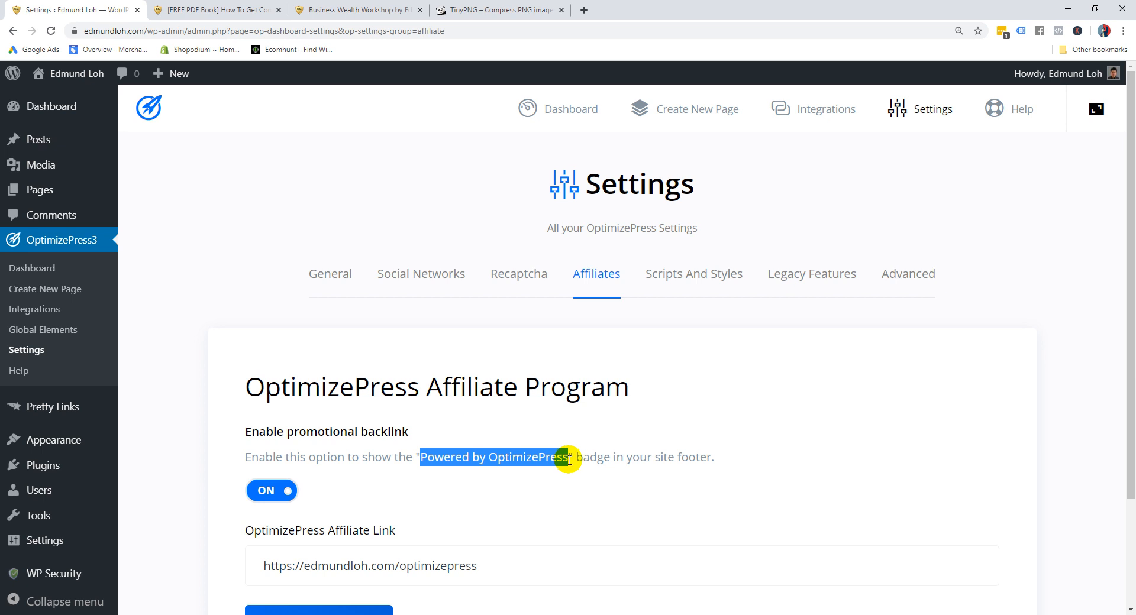
click(570, 459)
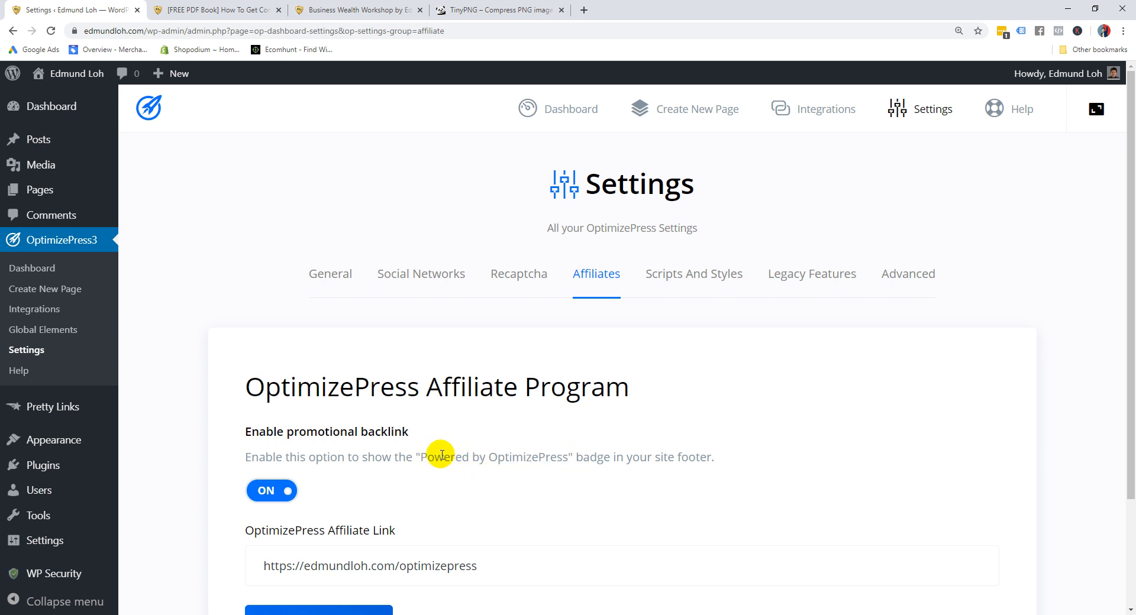
click(280, 496)
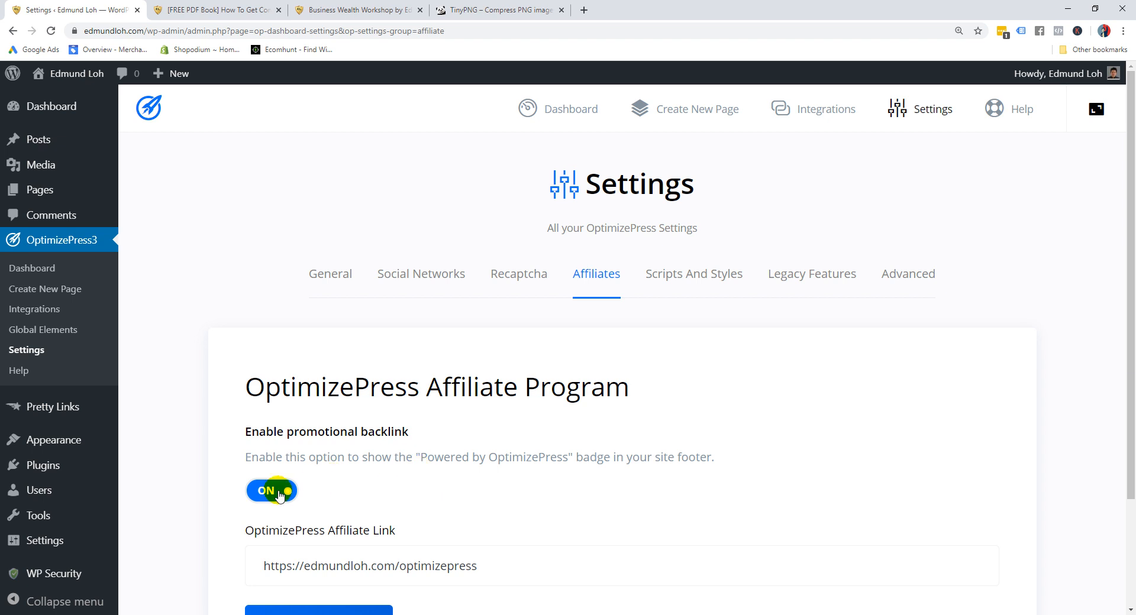
scroll(352, 464, down, 1)
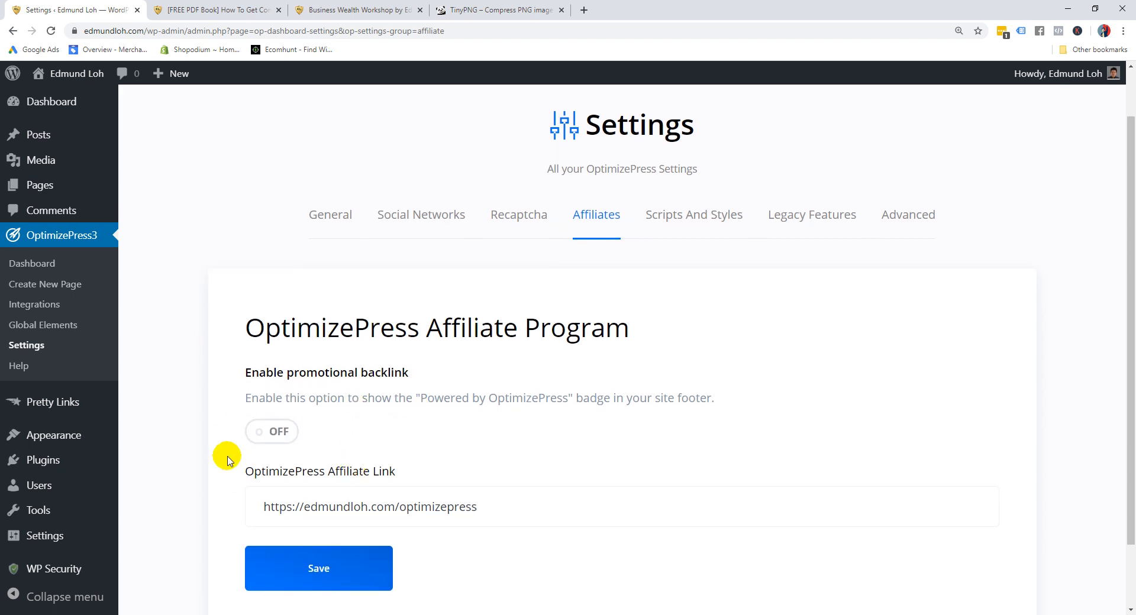
scroll(472, 417, up, 1)
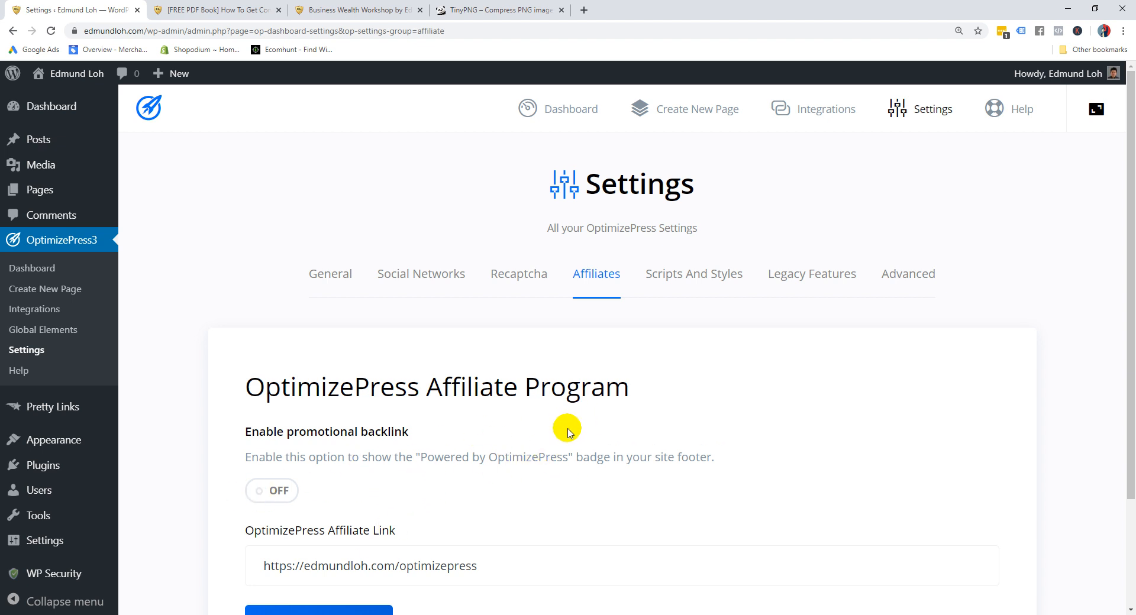
Save the OptimizePress Affiliate Program settings
scroll(462, 378, down, 2)
click(321, 505)
scroll(615, 378, up, 2)
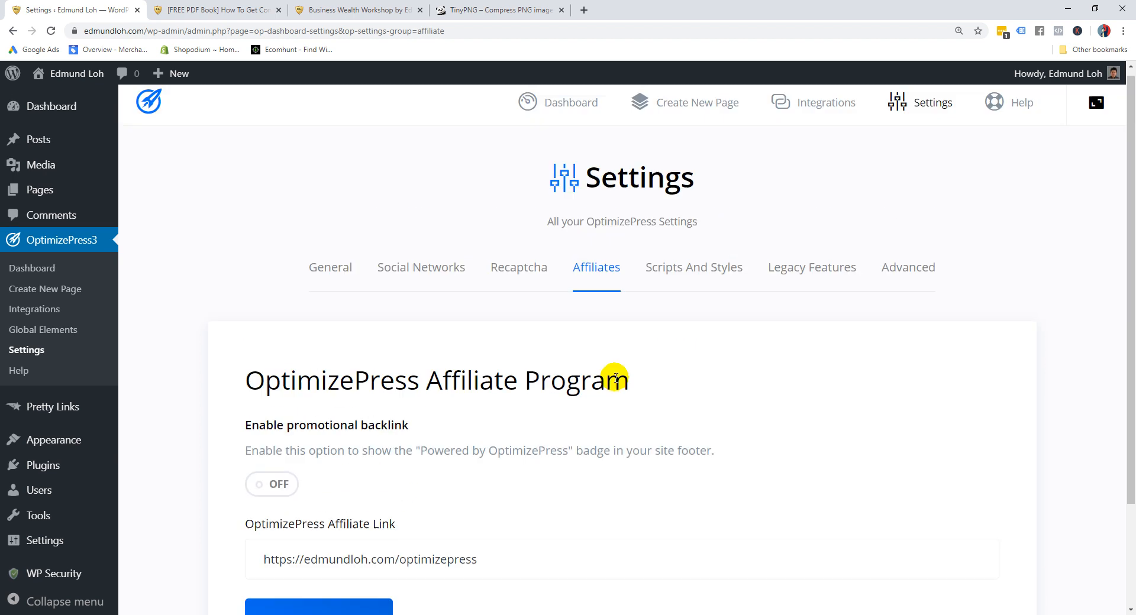
Look through the Scripts And Styles, Legacy Features and Advanced sections of the OptimizePress settings
click(697, 285)
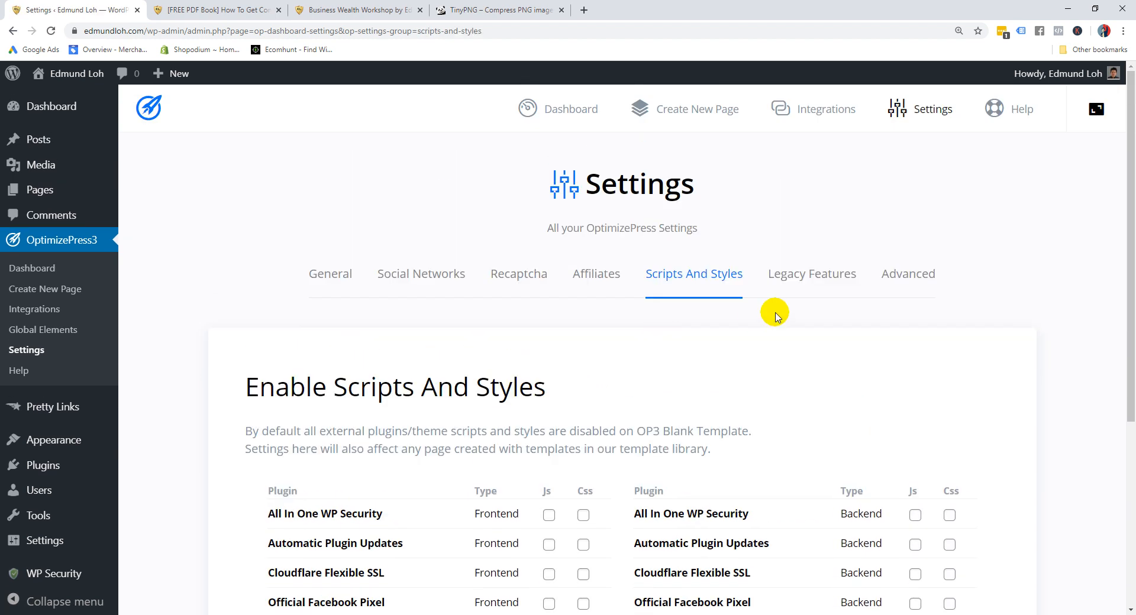
click(808, 282)
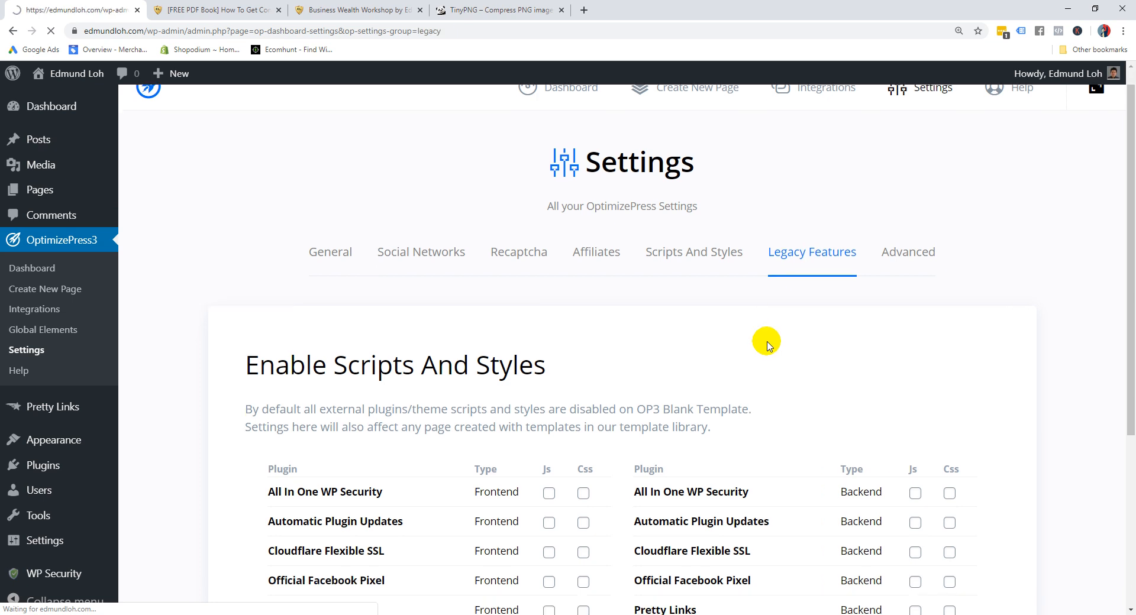
click(903, 289)
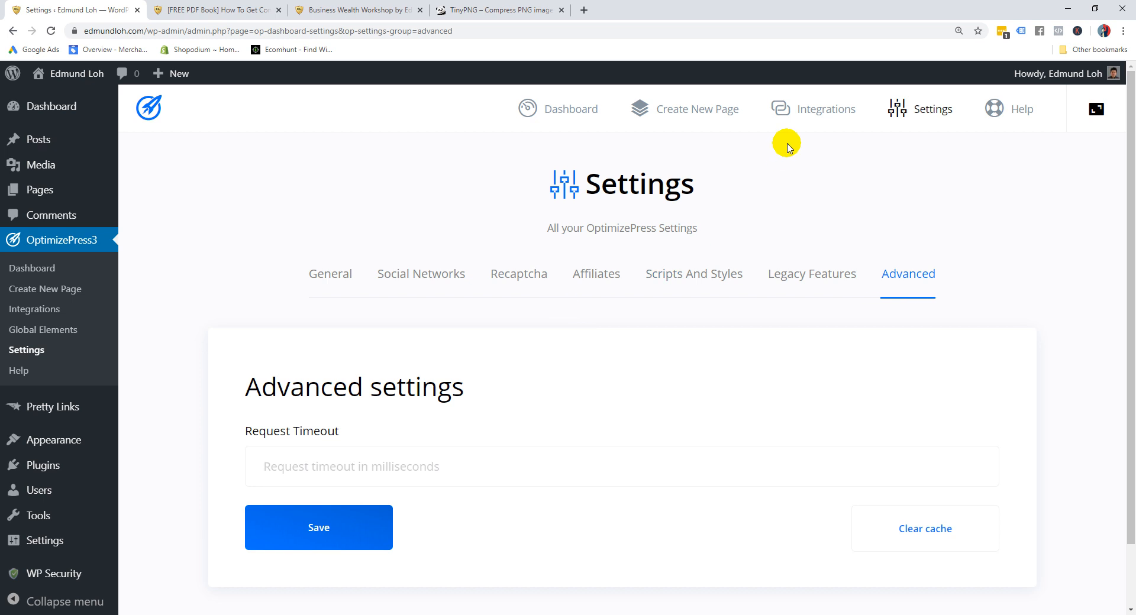
View the OptimizePress Integrations page and preview the Blank Template in the Create New Page gallery
click(808, 107)
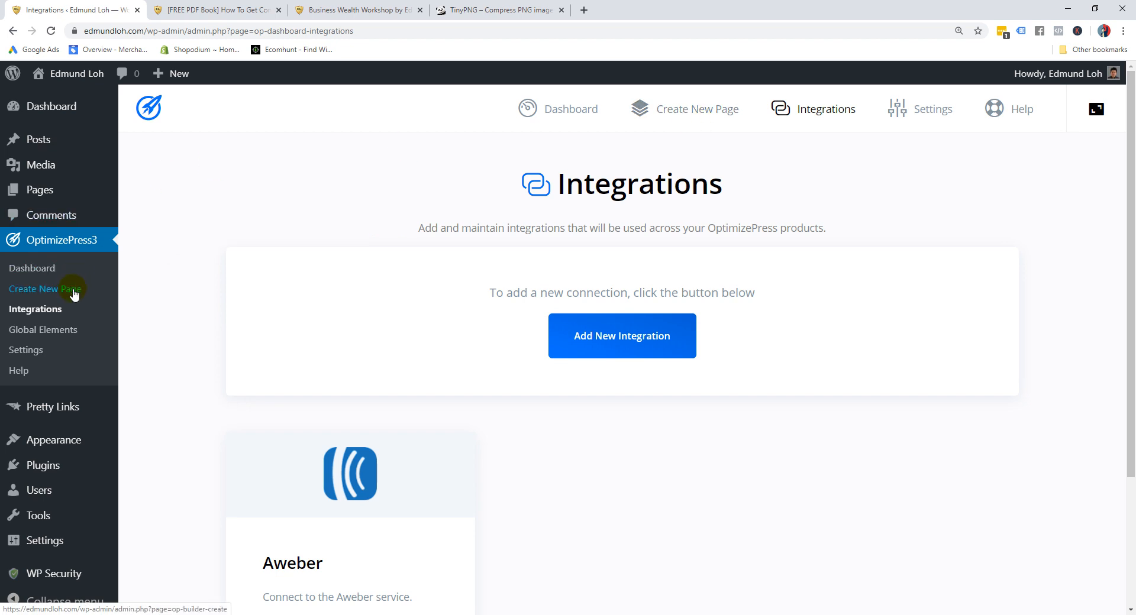
click(72, 290)
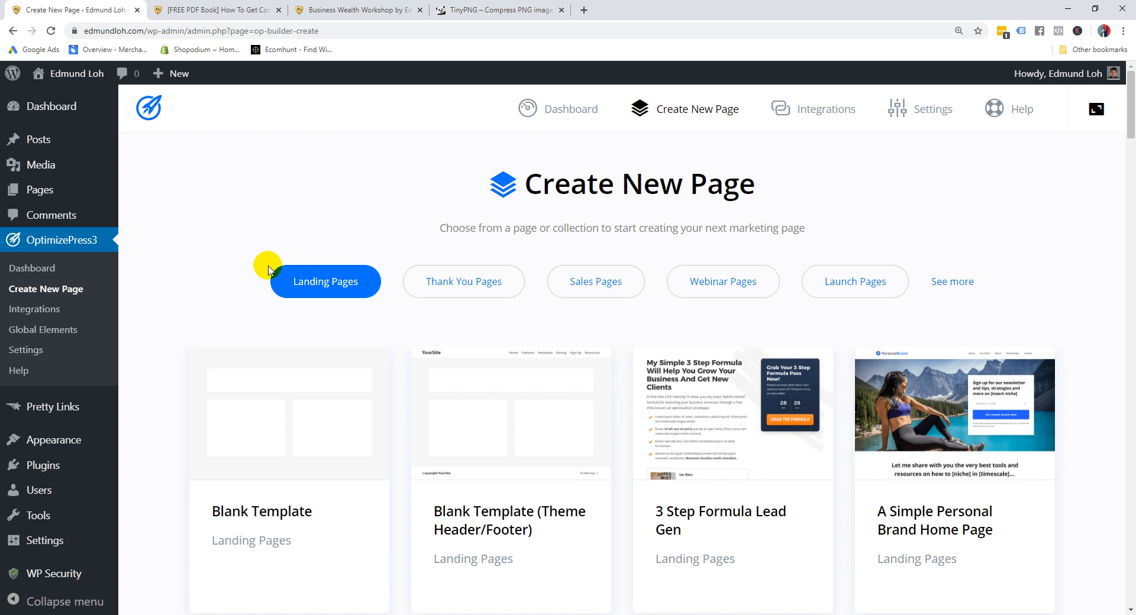
scroll(680, 284, down, 1)
mouse_move(728, 312)
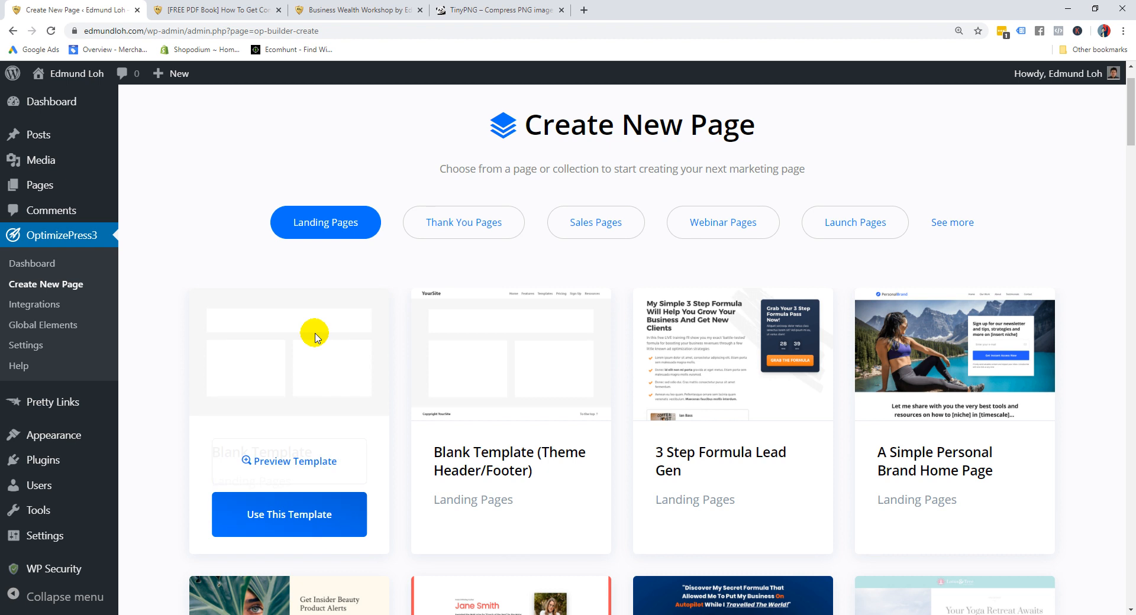
click(322, 460)
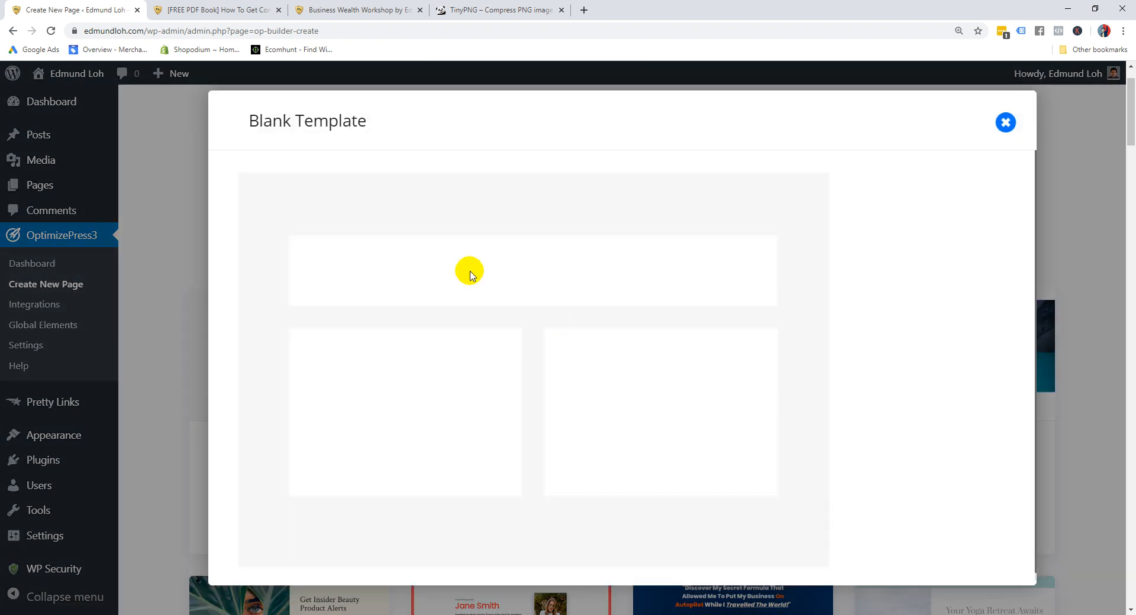
click(1005, 122)
drag(1131, 116, 1128, 178)
scroll(562, 279, up, 5)
scroll(556, 286, down, 3)
scroll(614, 297, up, 3)
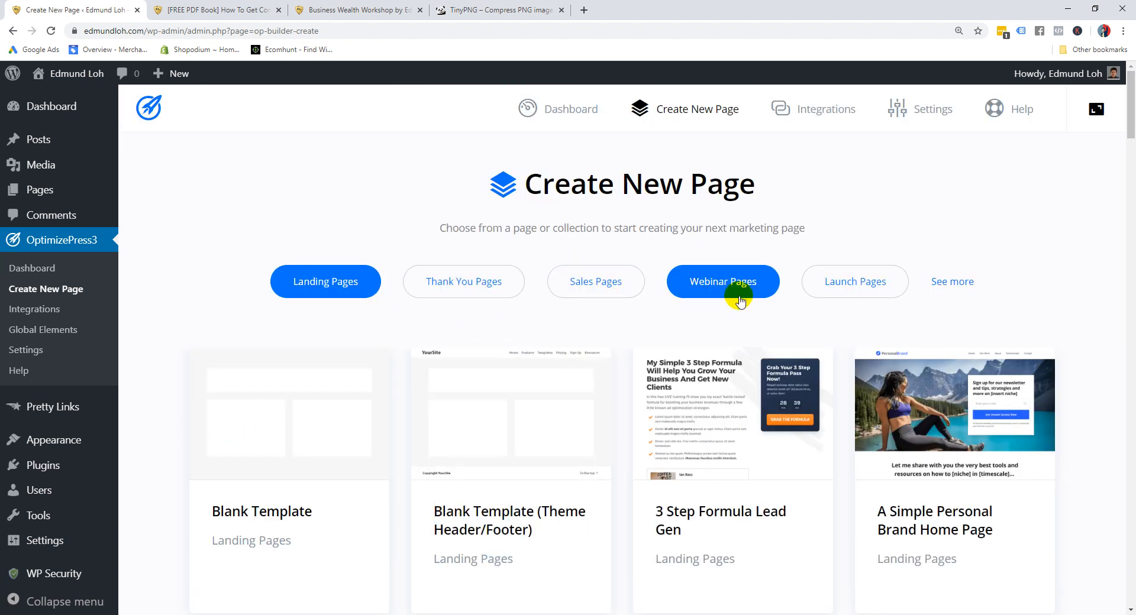
Expand the full list of template categories and browse the Thank You, Sales and Webinar Pages templates
click(941, 284)
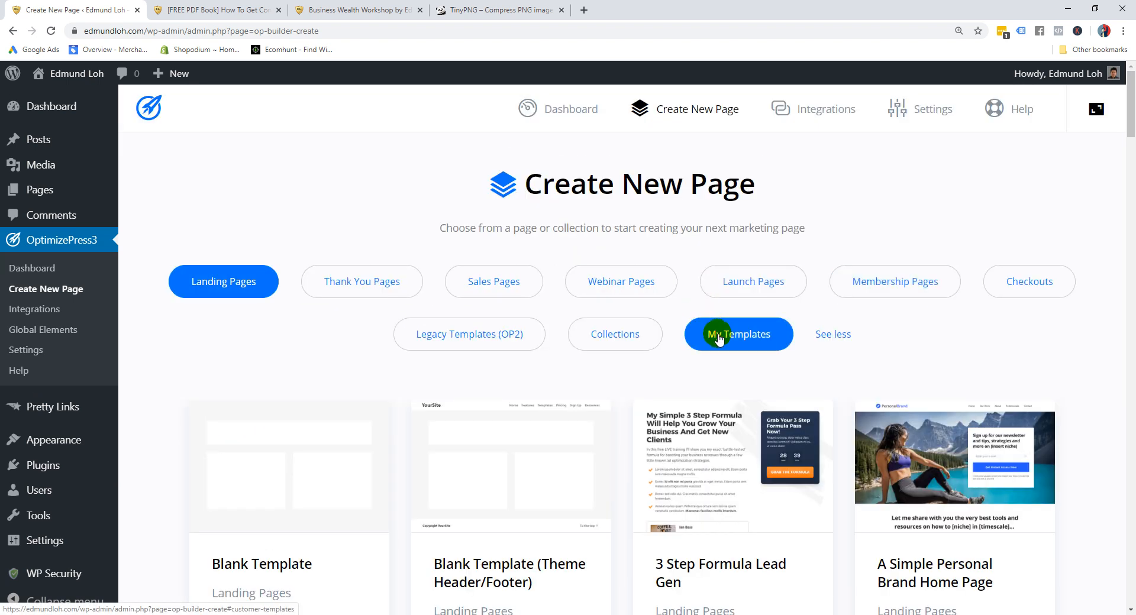
click(373, 286)
click(465, 284)
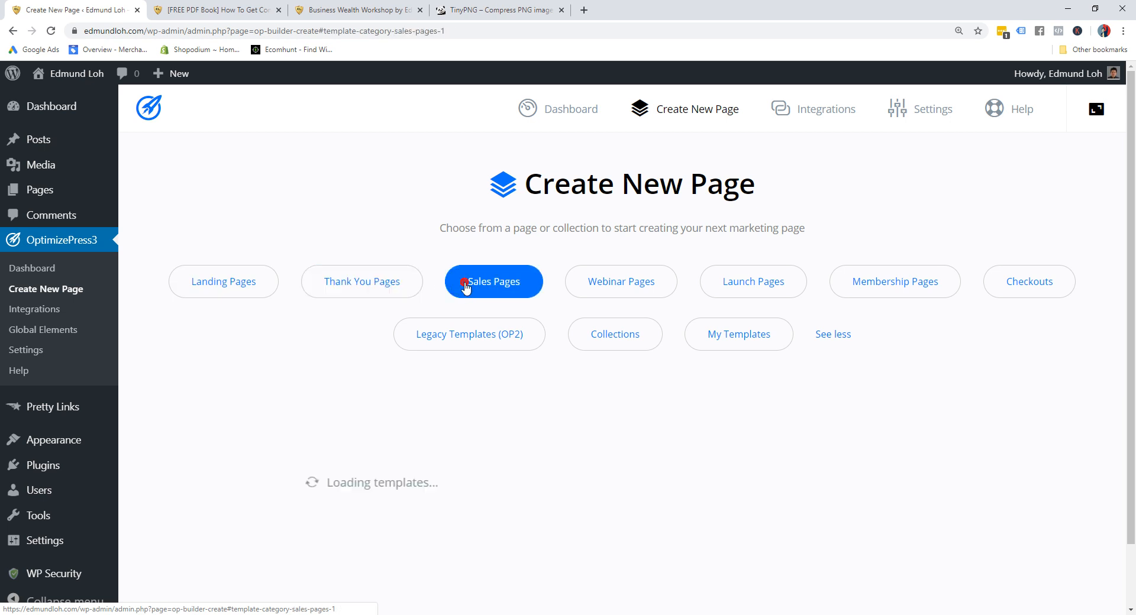
click(652, 286)
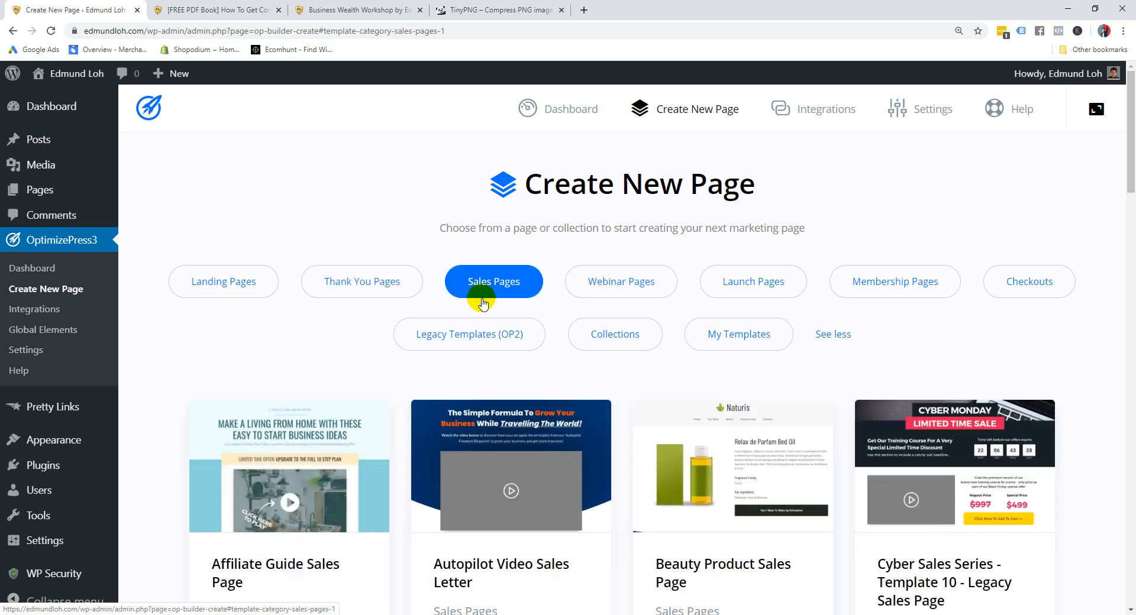
scroll(482, 303, down, 3)
scroll(457, 378, up, 2)
click(370, 235)
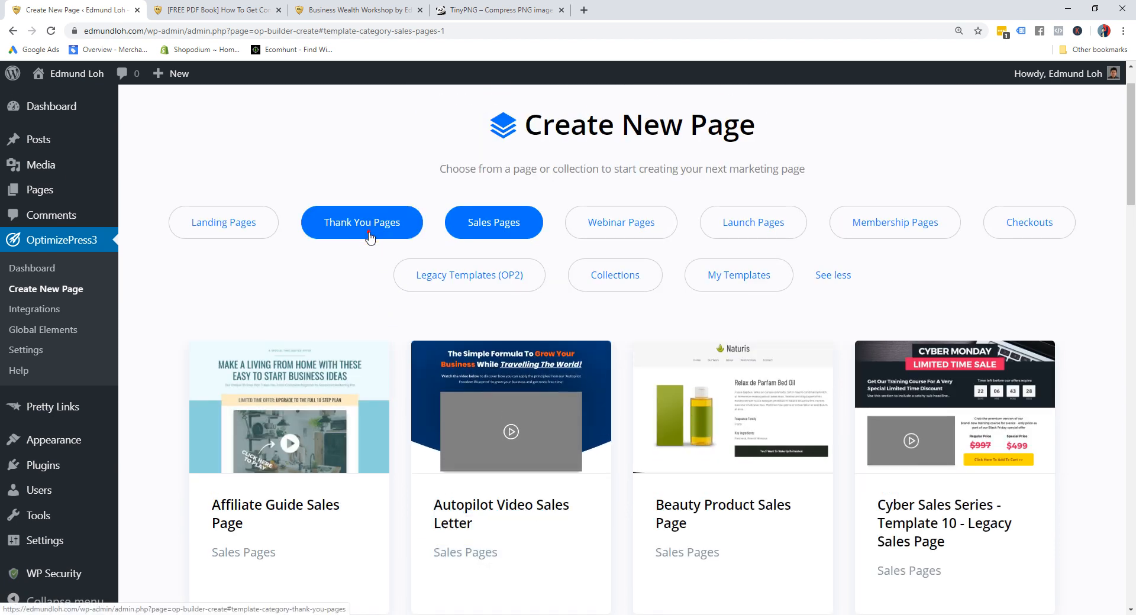
click(604, 224)
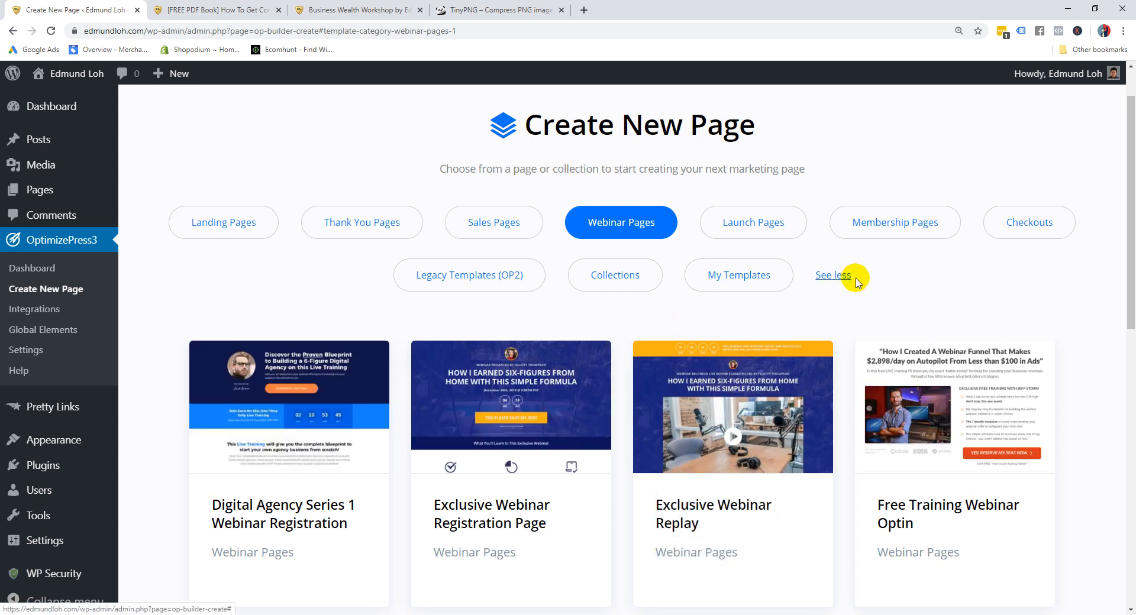
Choose the Blank Template from the Landing Pages category as the basis for a new page
click(214, 234)
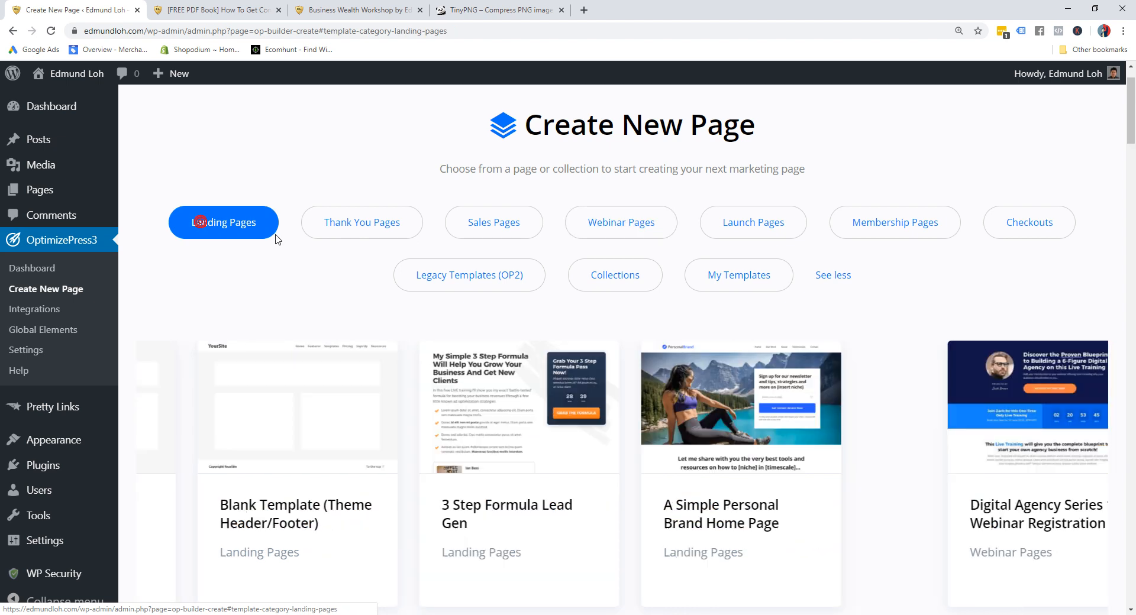
mouse_move(304, 473)
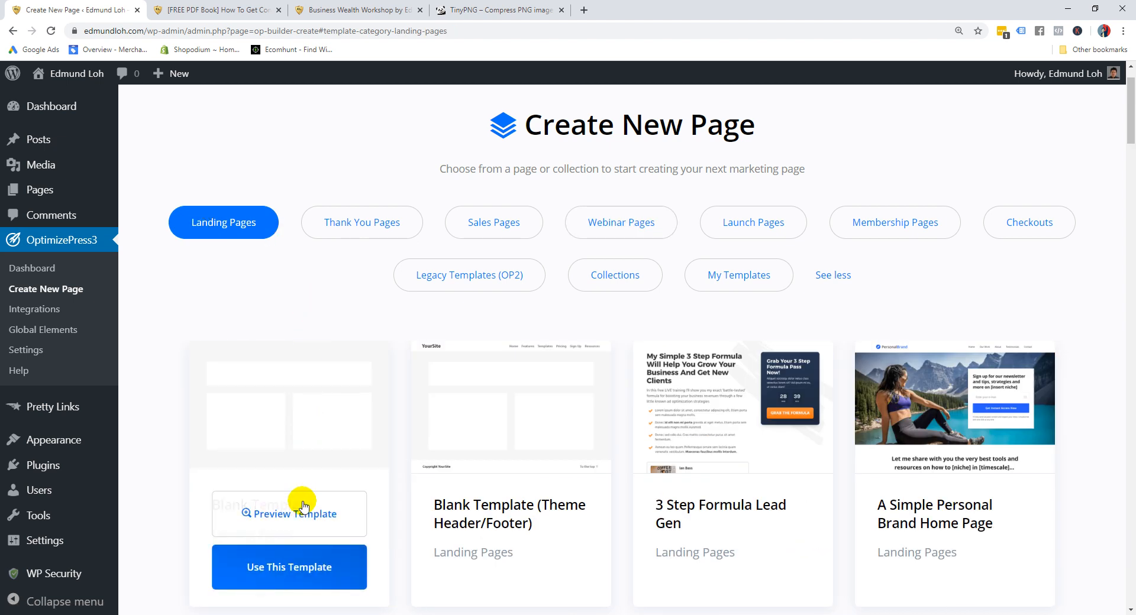
scroll(301, 499, down, 1)
click(298, 510)
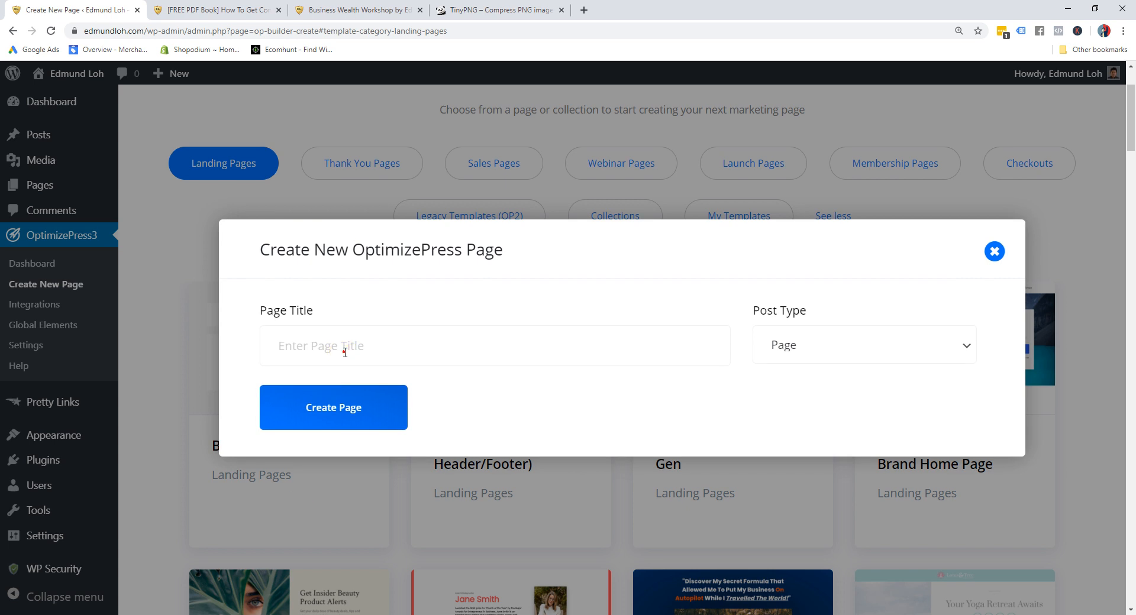
Title the new page "Business Wealth Webinar", keep Page as its post type and create it
click(345, 353)
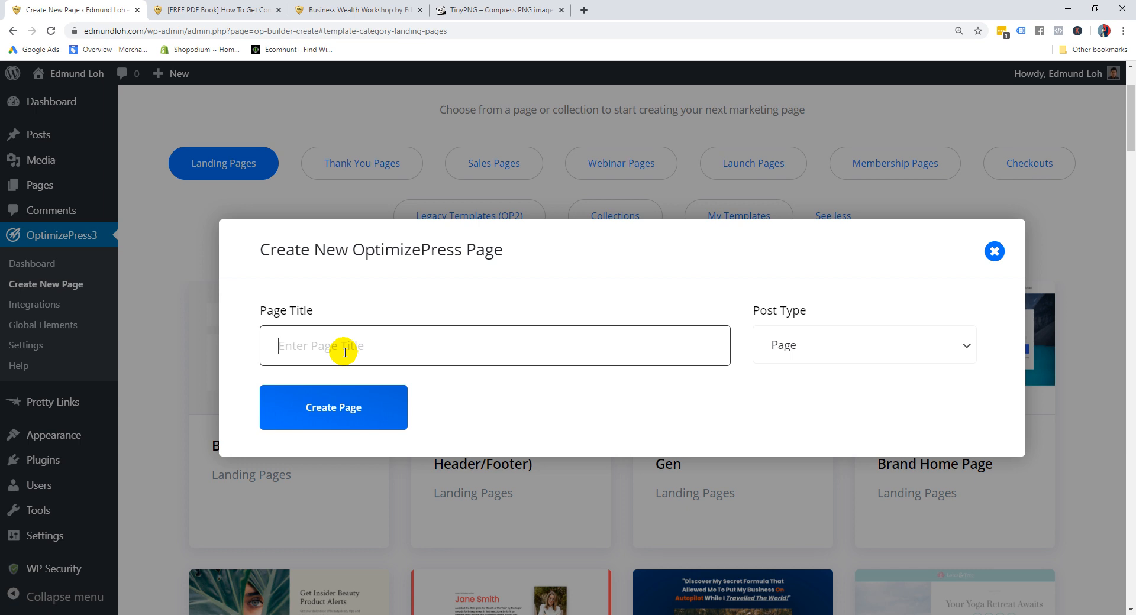
text(Business Wealth Webinar)
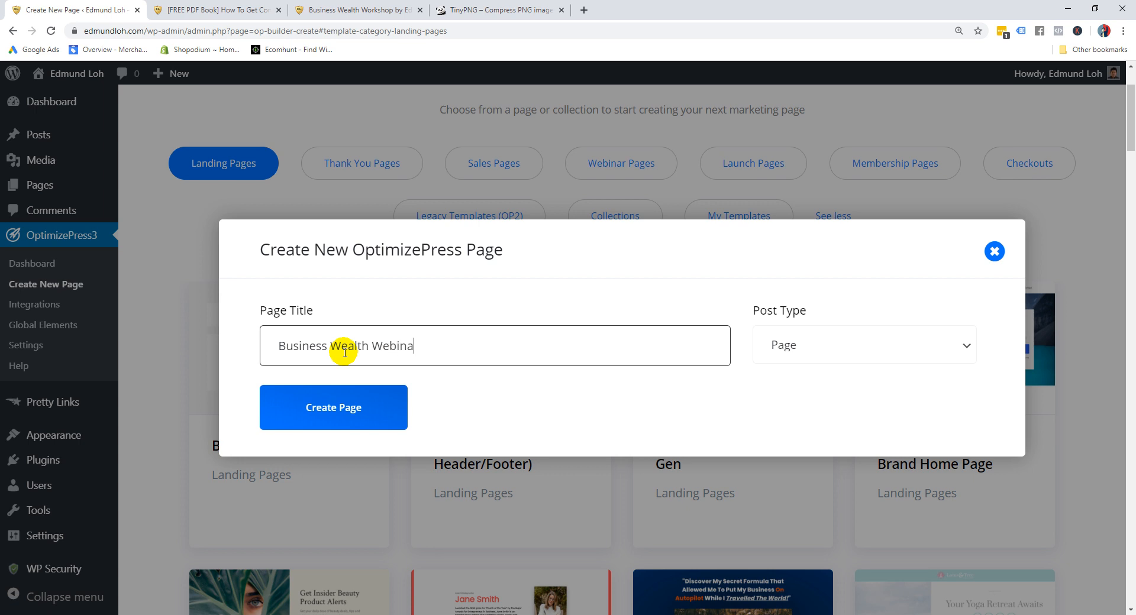
click(615, 392)
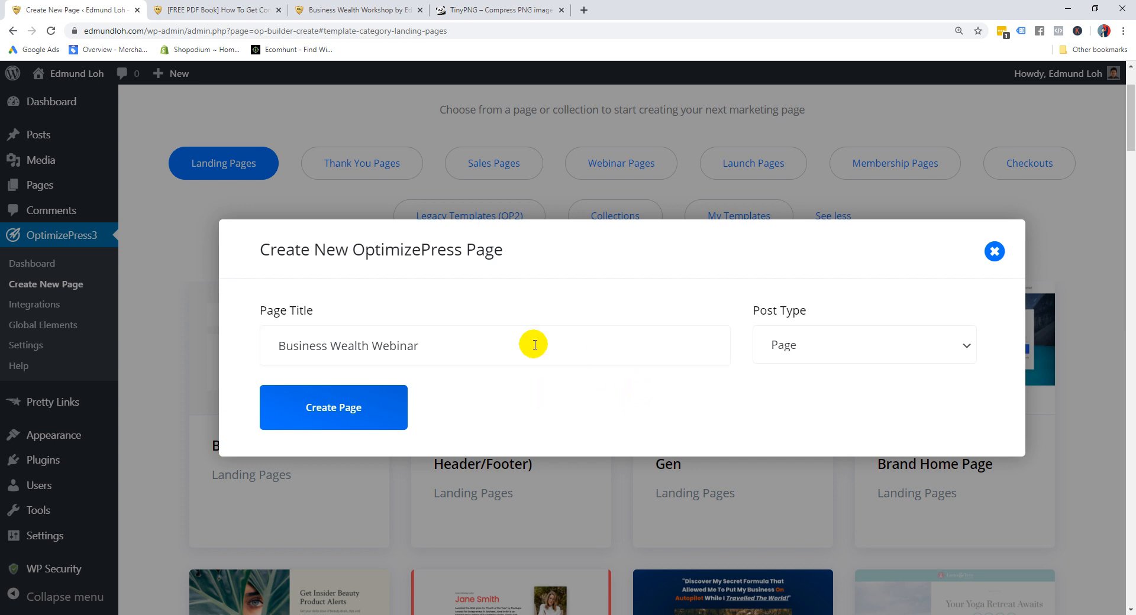
drag(278, 346, 392, 346)
click(418, 345)
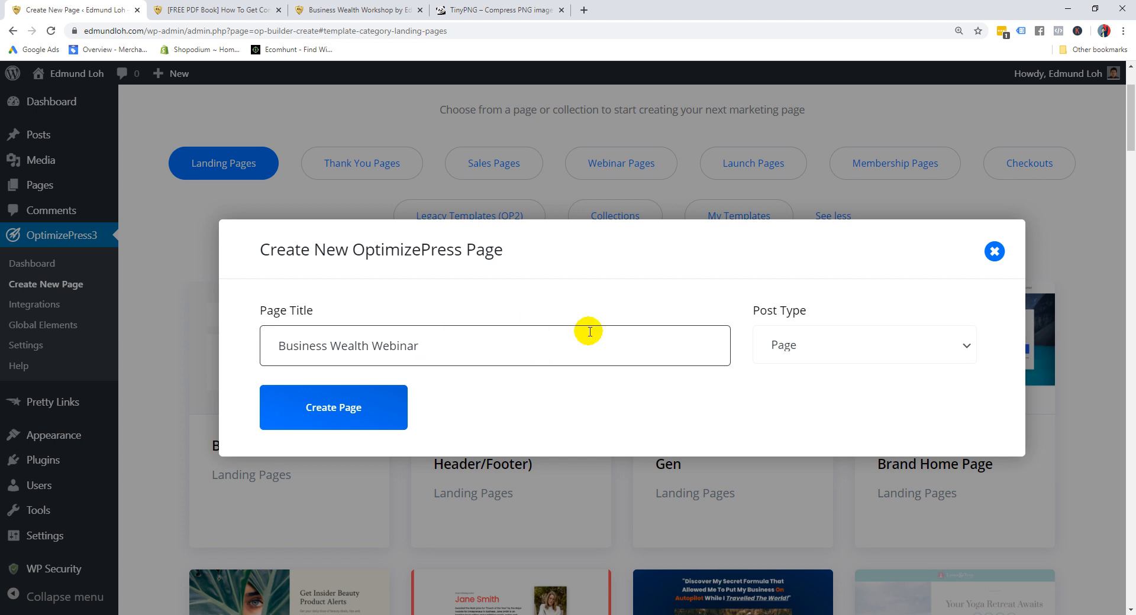
click(807, 337)
click(794, 314)
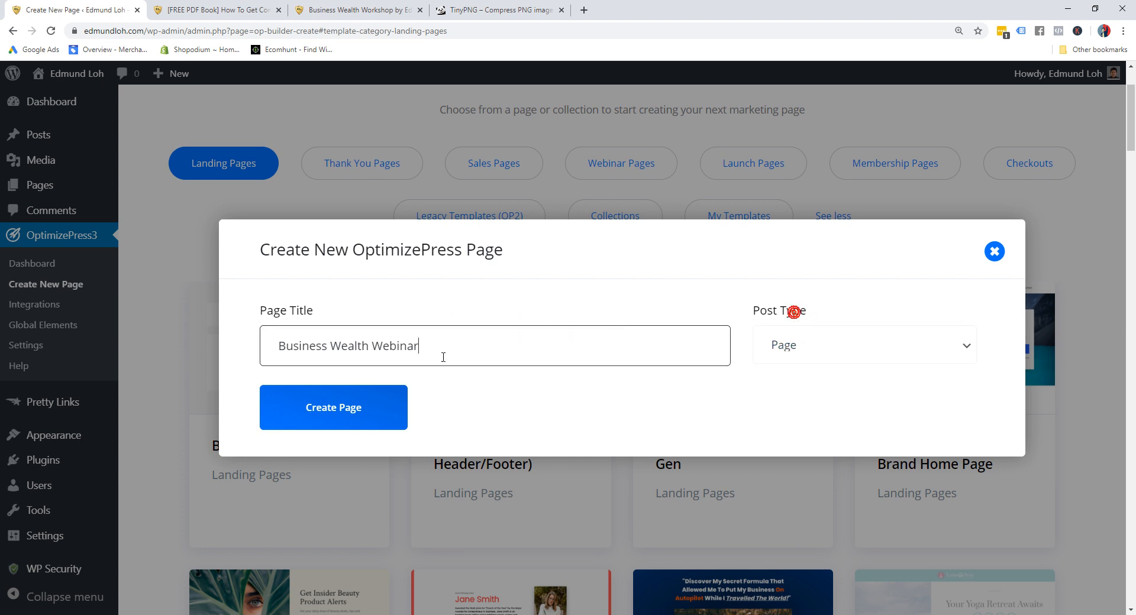
click(362, 410)
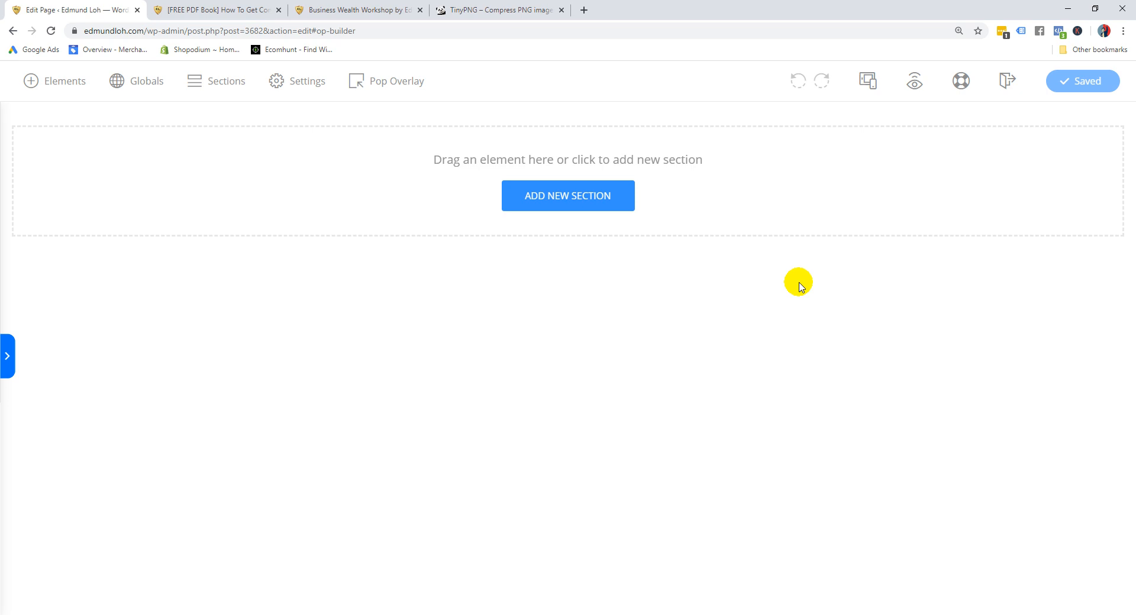
Set the page status to Published in the page settings, leaving the description empty, and collapse the settings
click(303, 88)
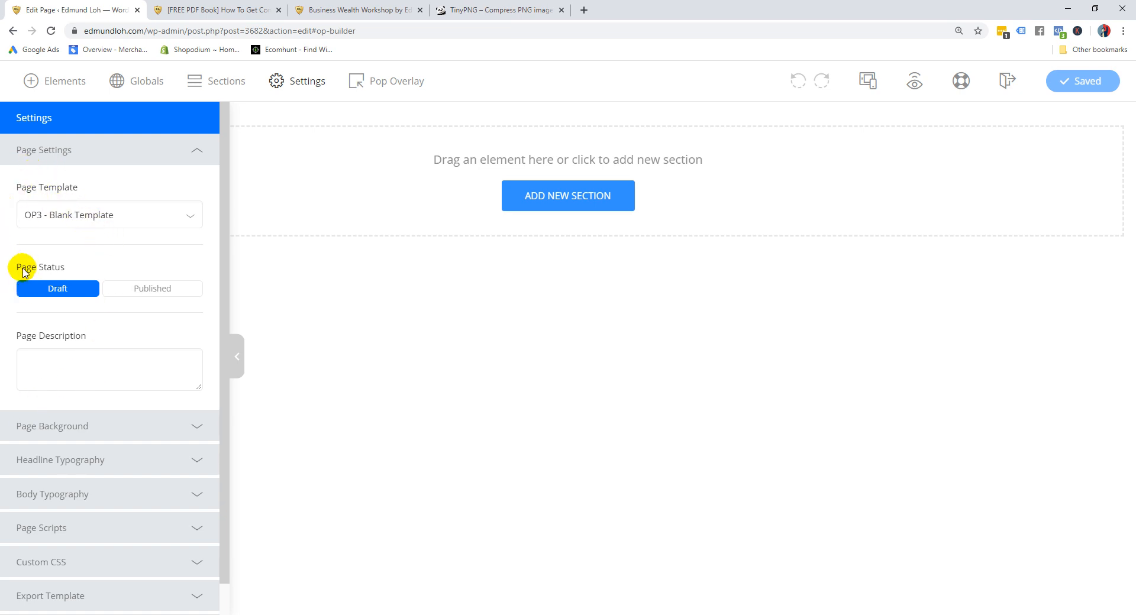
click(123, 292)
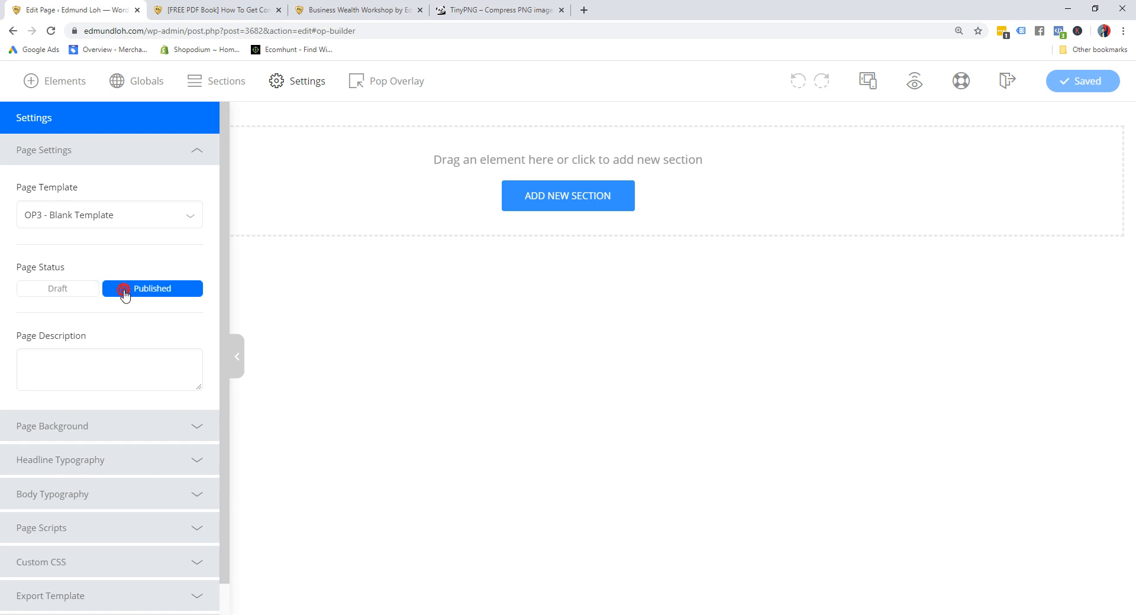
click(135, 355)
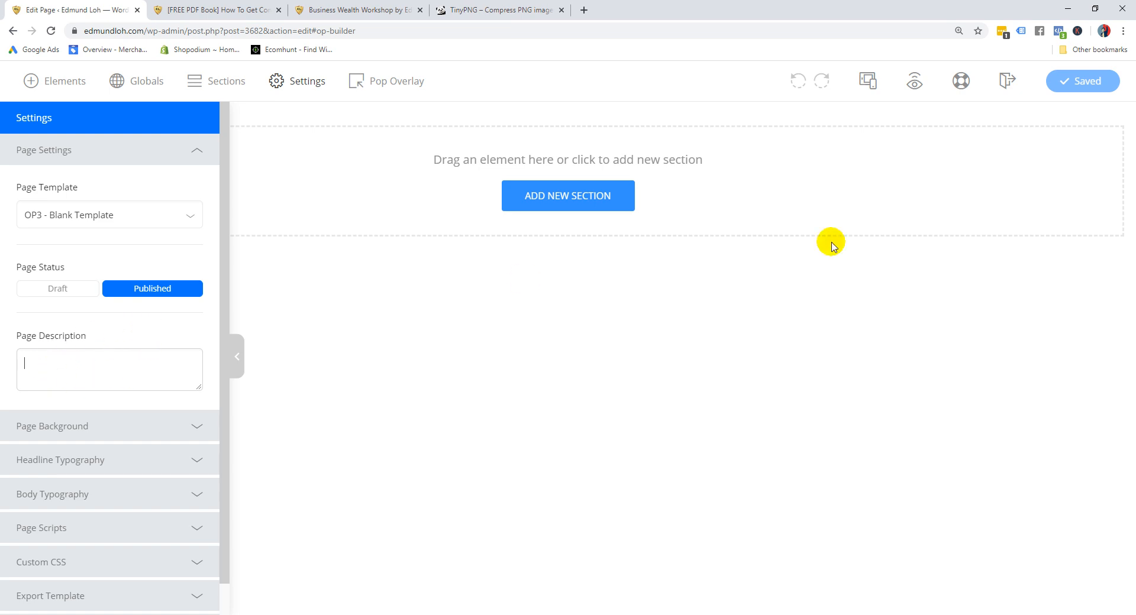
click(371, 344)
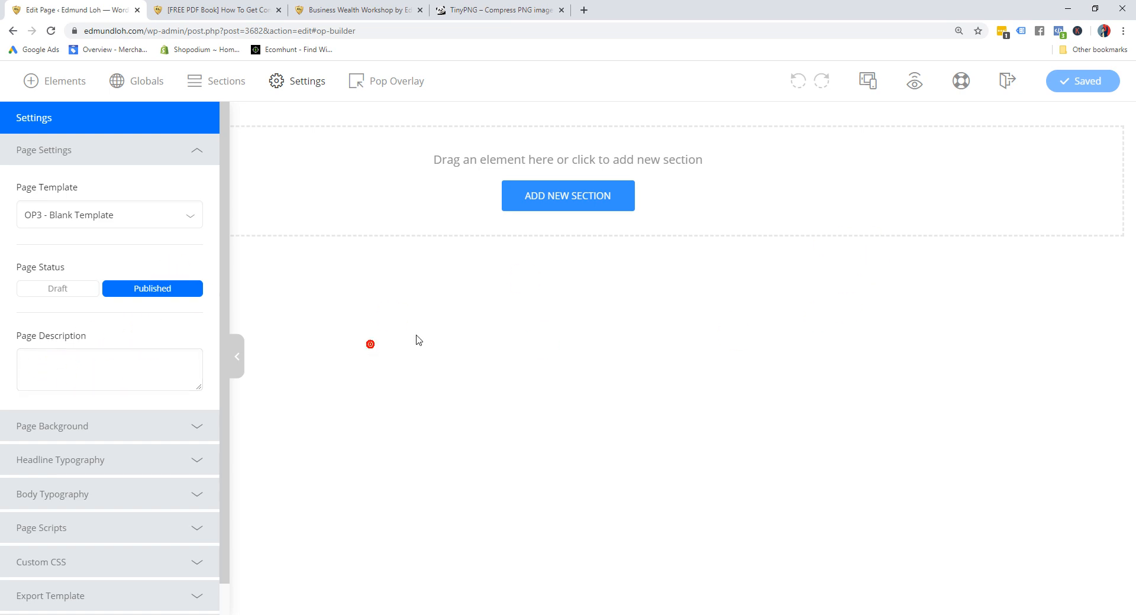
click(236, 356)
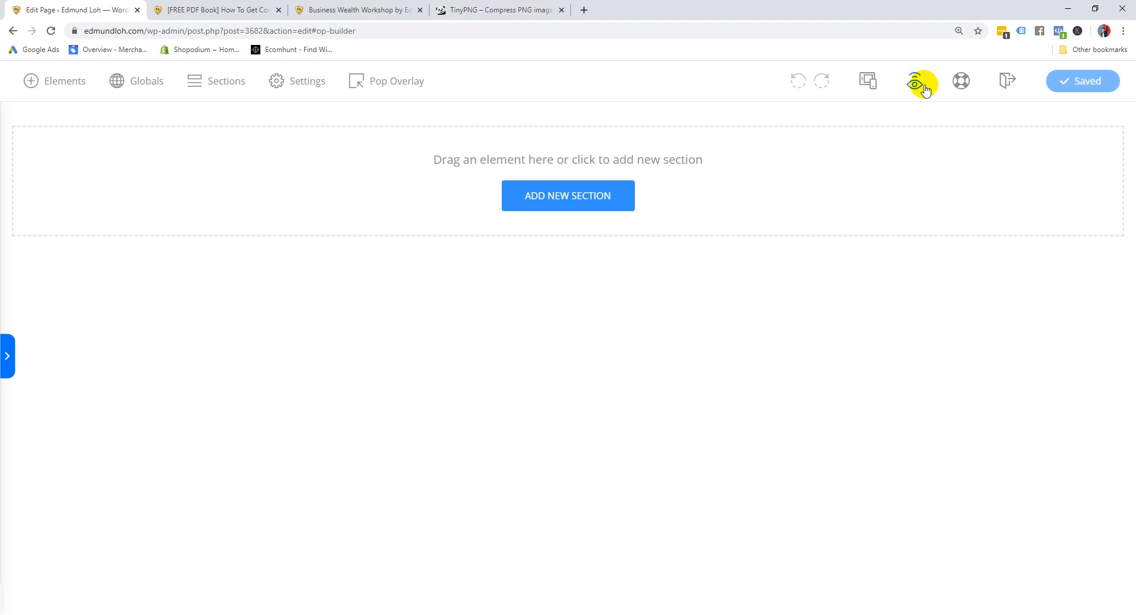
Try dark red #851e1e as the page background colour
click(269, 89)
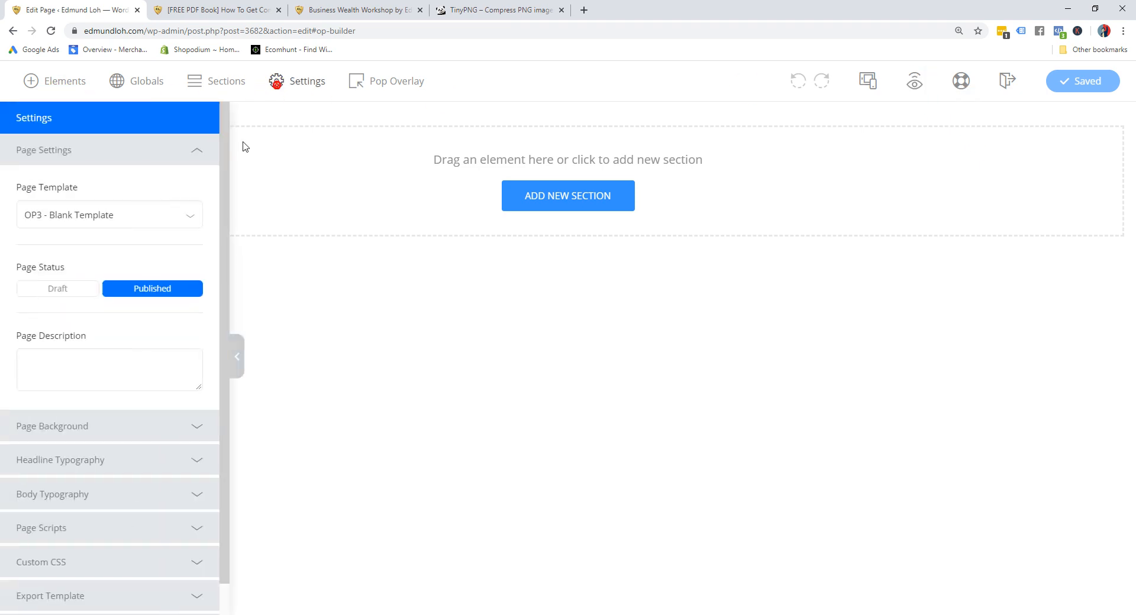
click(136, 379)
scroll(165, 399, down, 1)
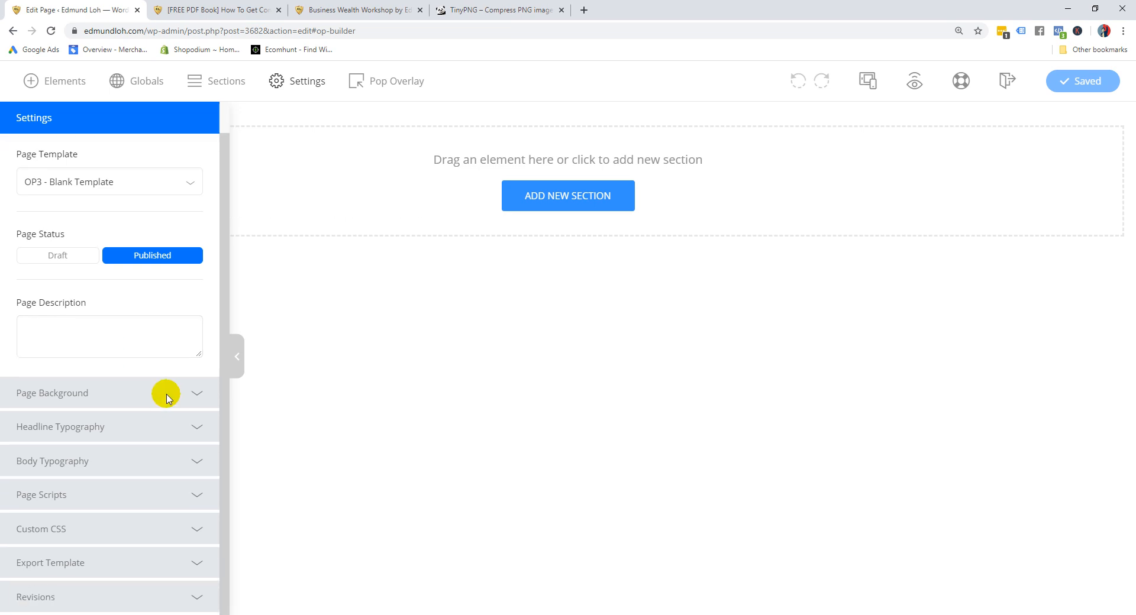
click(199, 395)
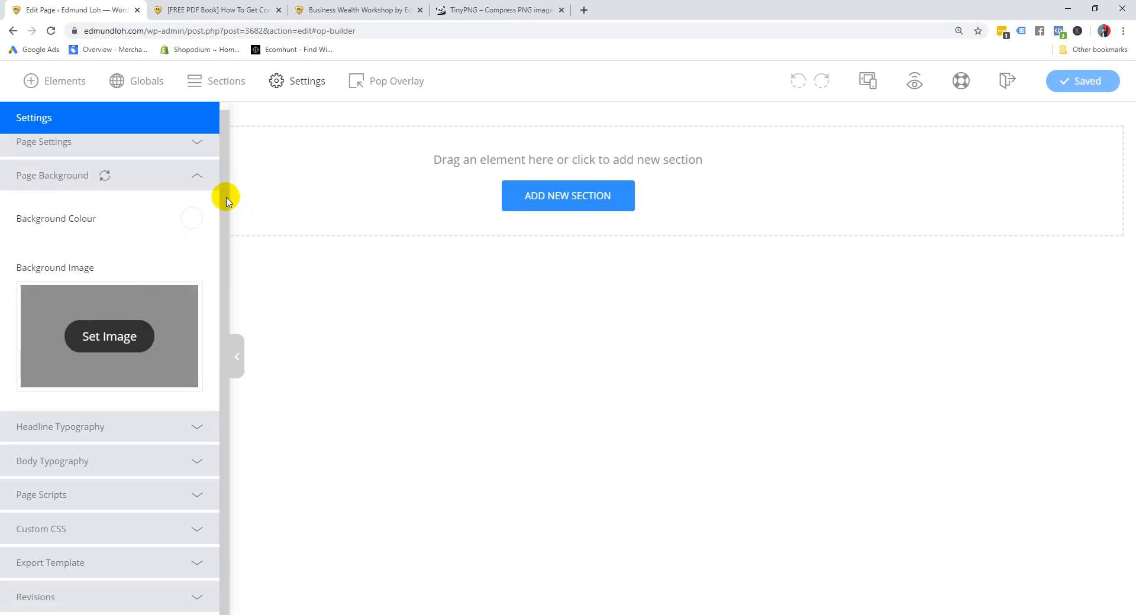
click(192, 219)
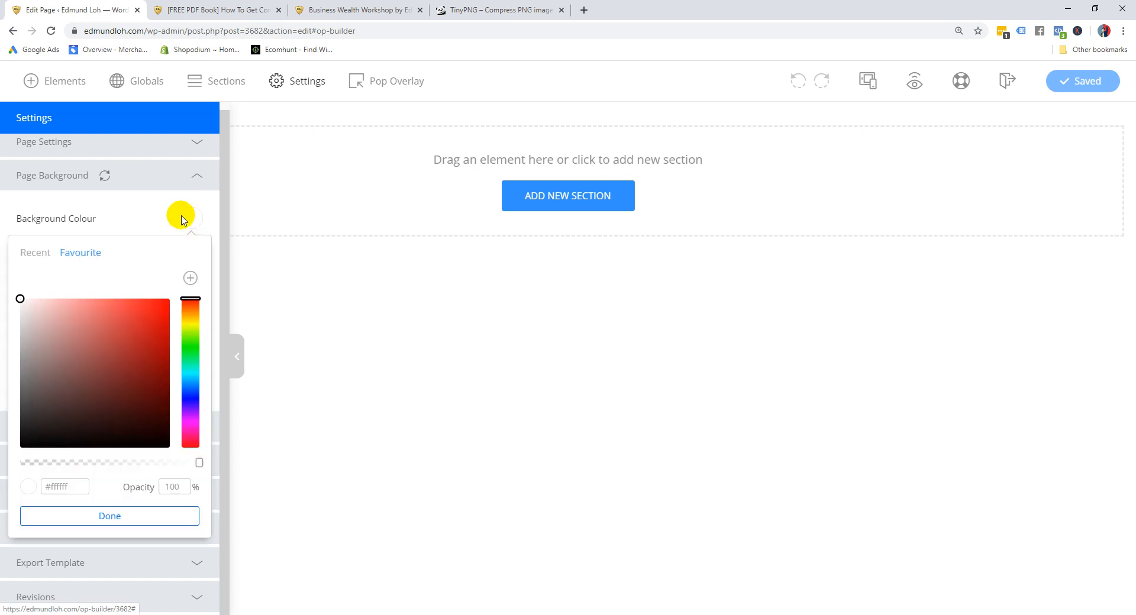
click(181, 221)
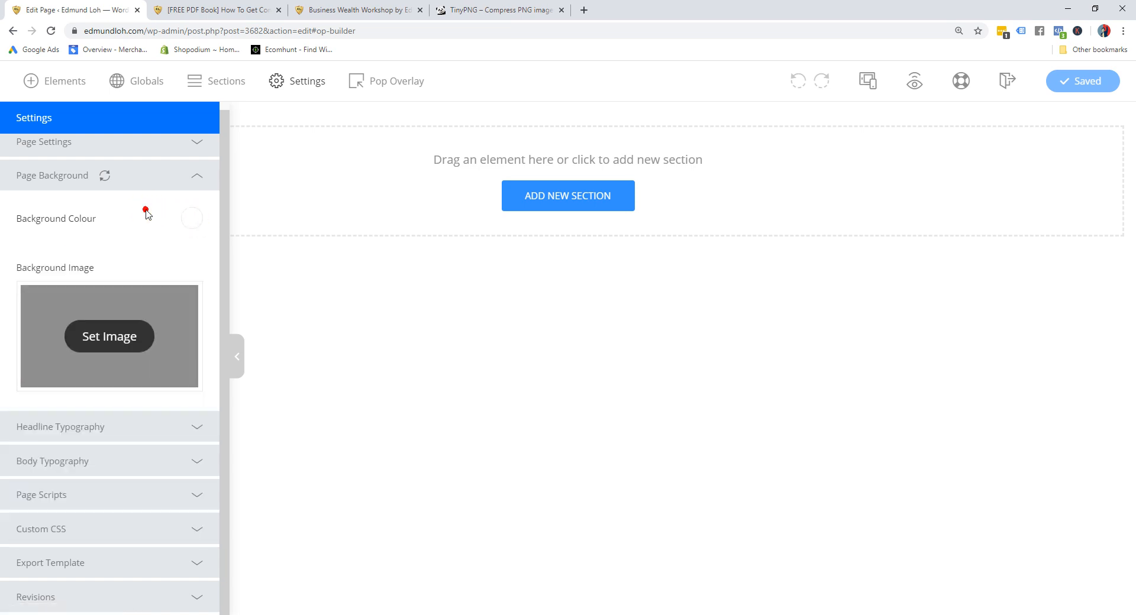
click(192, 220)
drag(108, 405, 136, 370)
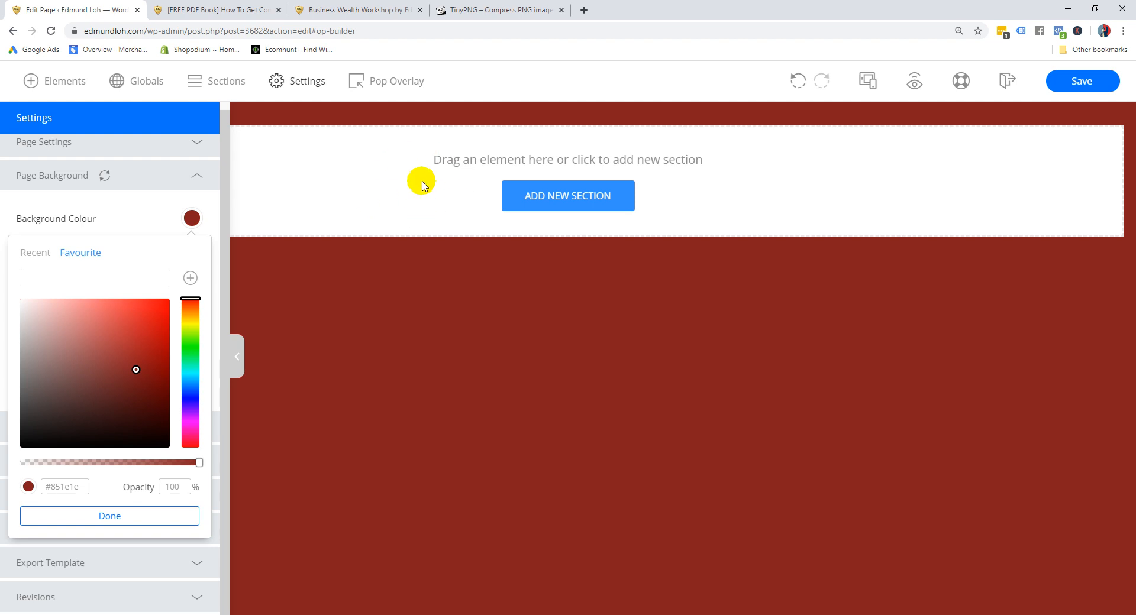
Return the page background colour to white #ffffff, save the page and collapse the background settings
mouse_move(151, 364)
mouse_down()
mouse_move(144, 405)
mouse_move(122, 423)
mouse_move(44, 413)
mouse_up()
drag(56, 323, 16, 299)
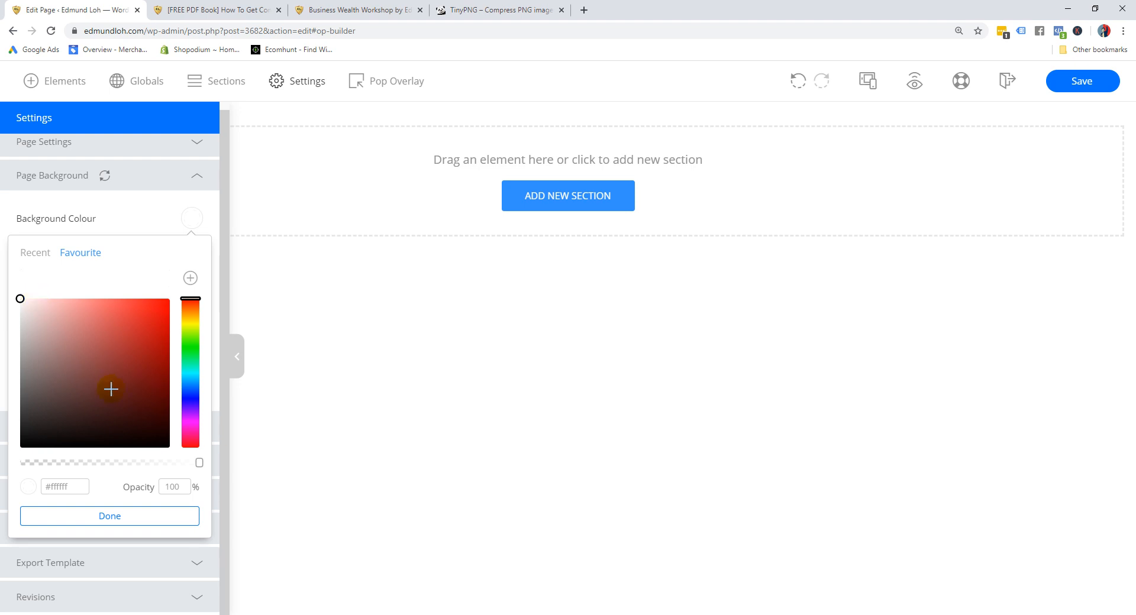
drag(49, 484, 103, 485)
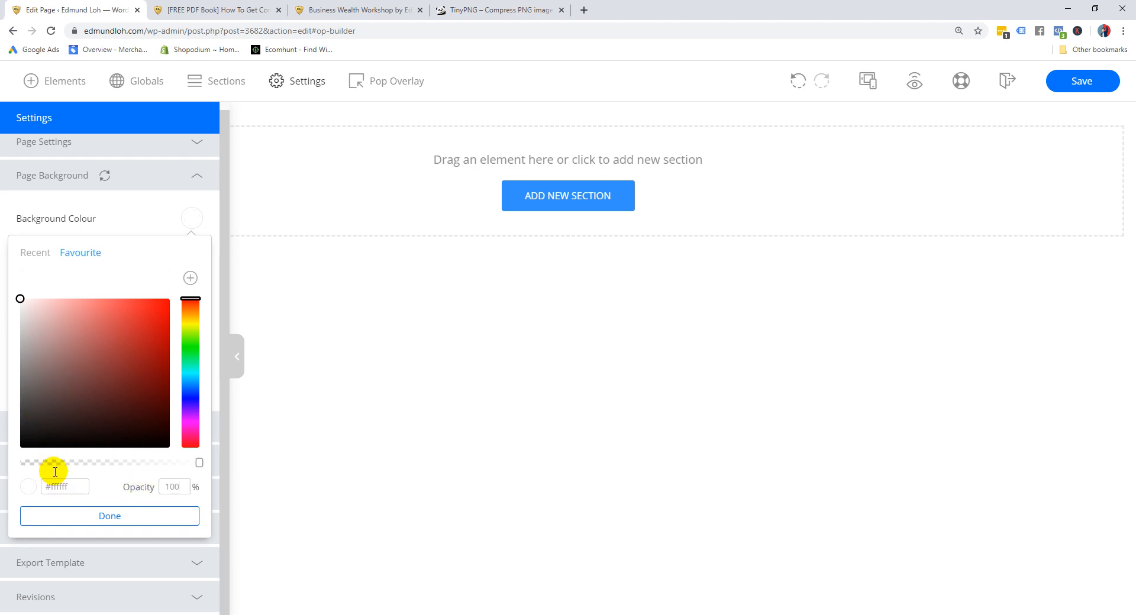
click(67, 518)
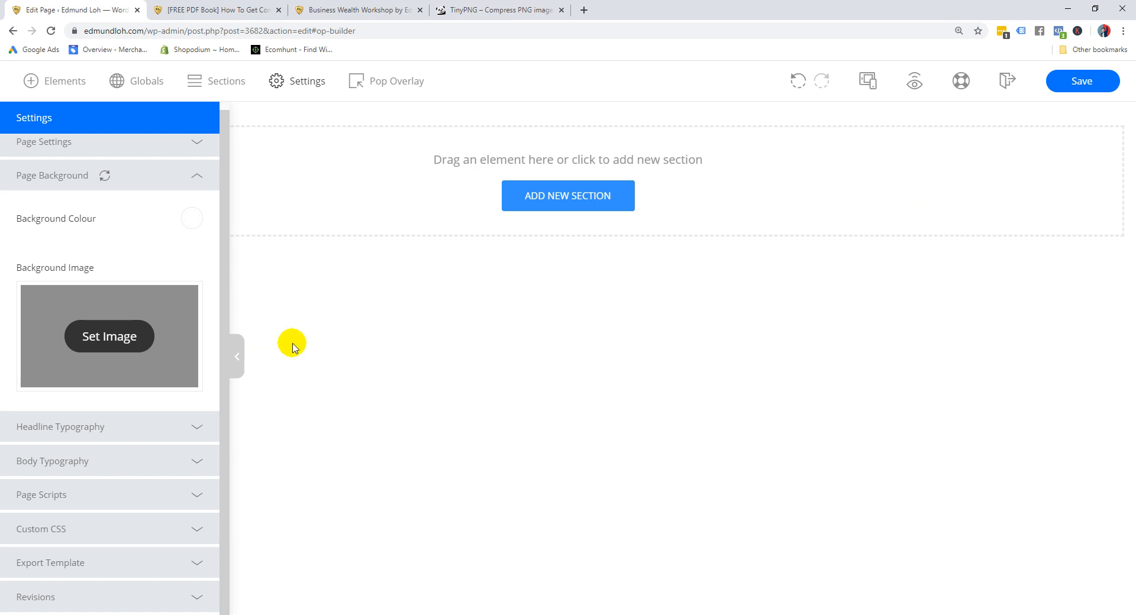
click(1069, 90)
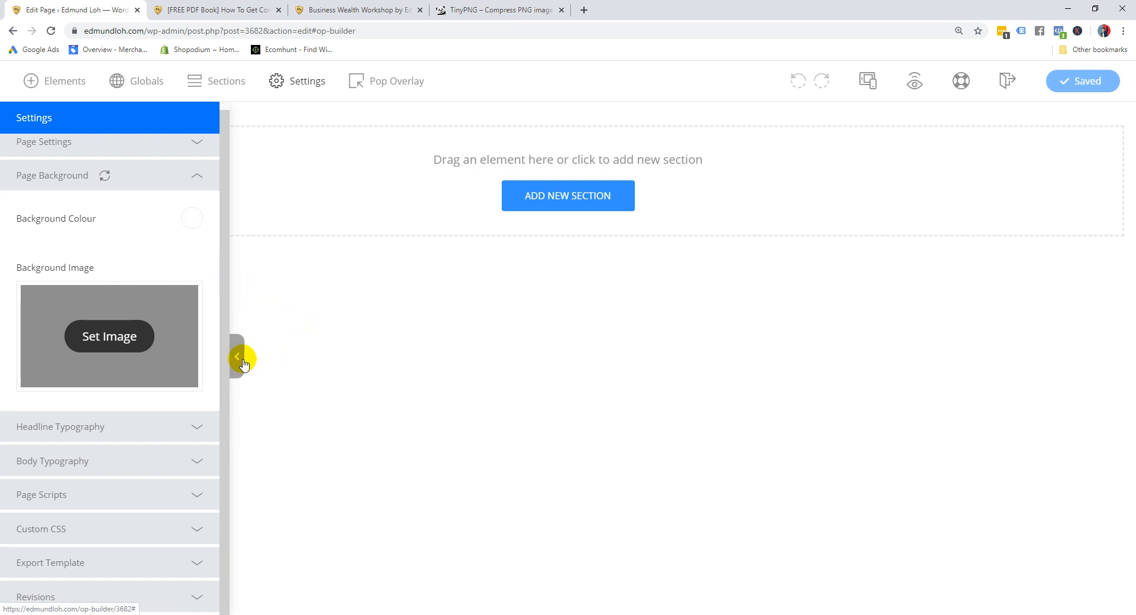
click(192, 187)
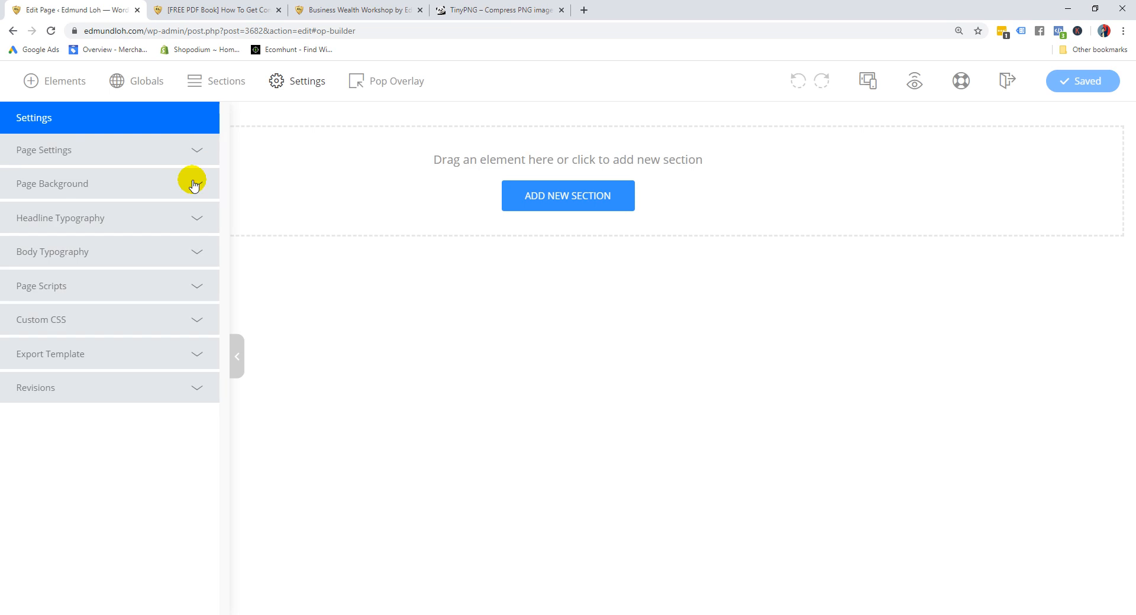
Expand the headline typography settings, and review the headline and body text styling on the live Business Wealth Workshop page for comparison
click(199, 220)
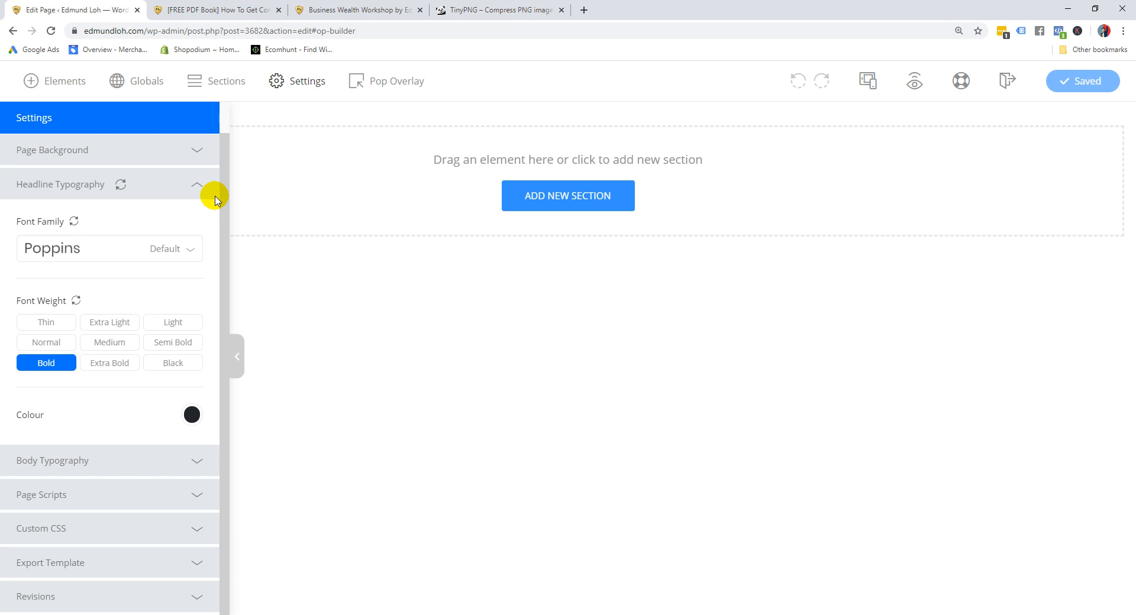
click(328, 10)
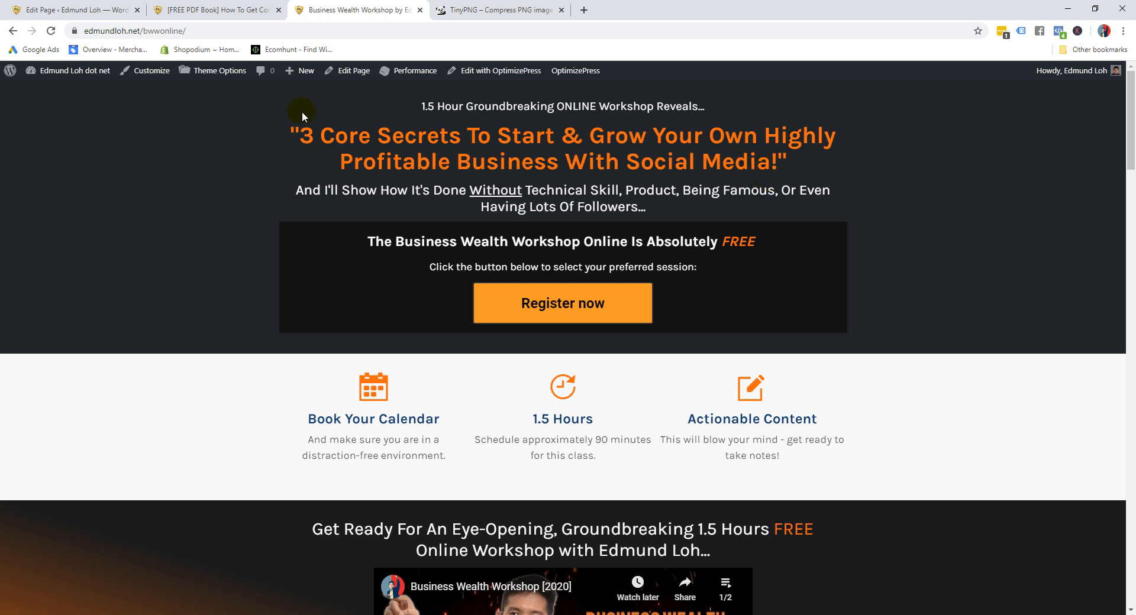
scroll(348, 395, down, 1)
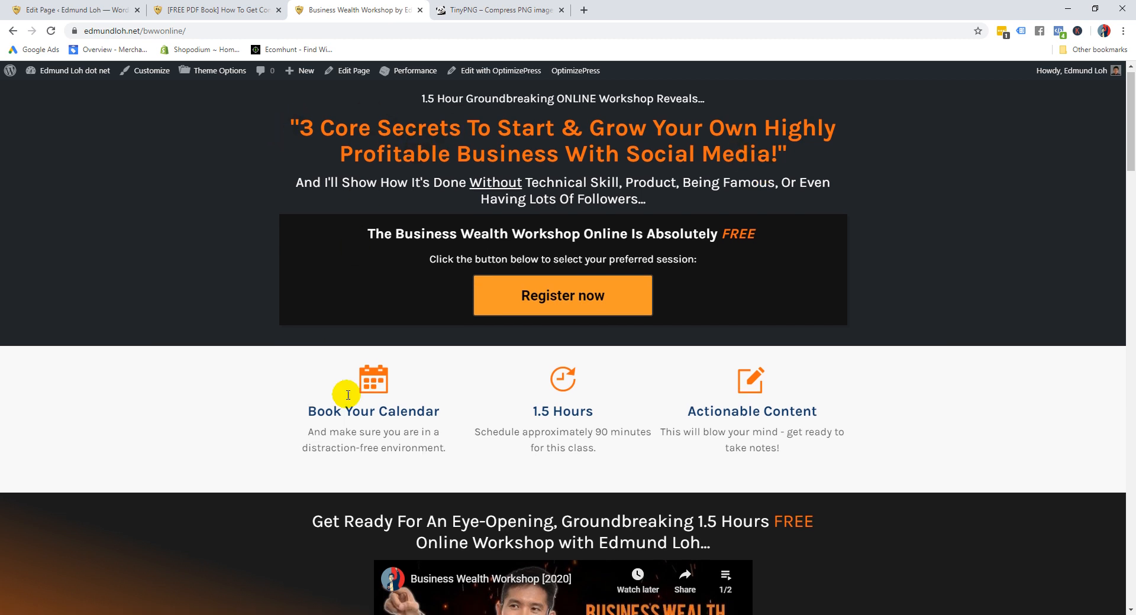
scroll(350, 393, down, 8)
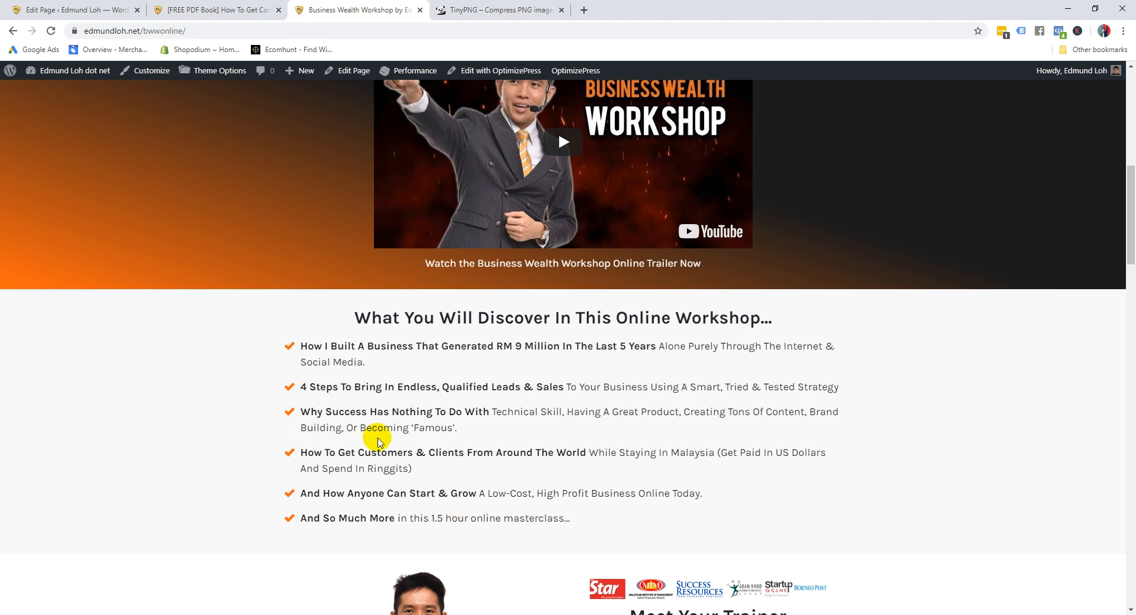
scroll(378, 441, up, 8)
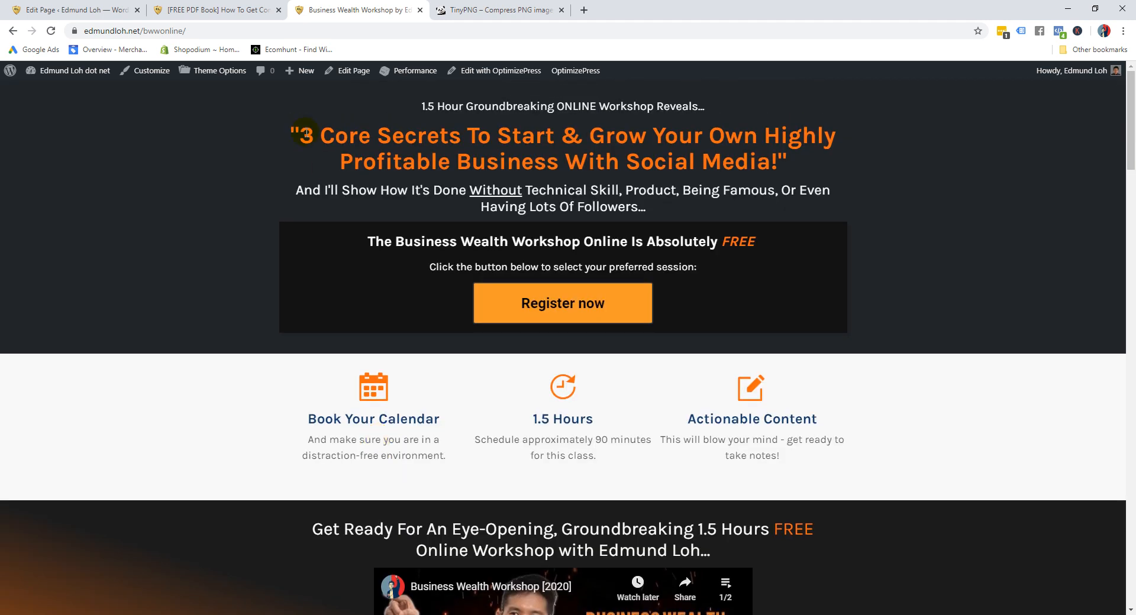
drag(288, 135, 799, 172)
click(793, 170)
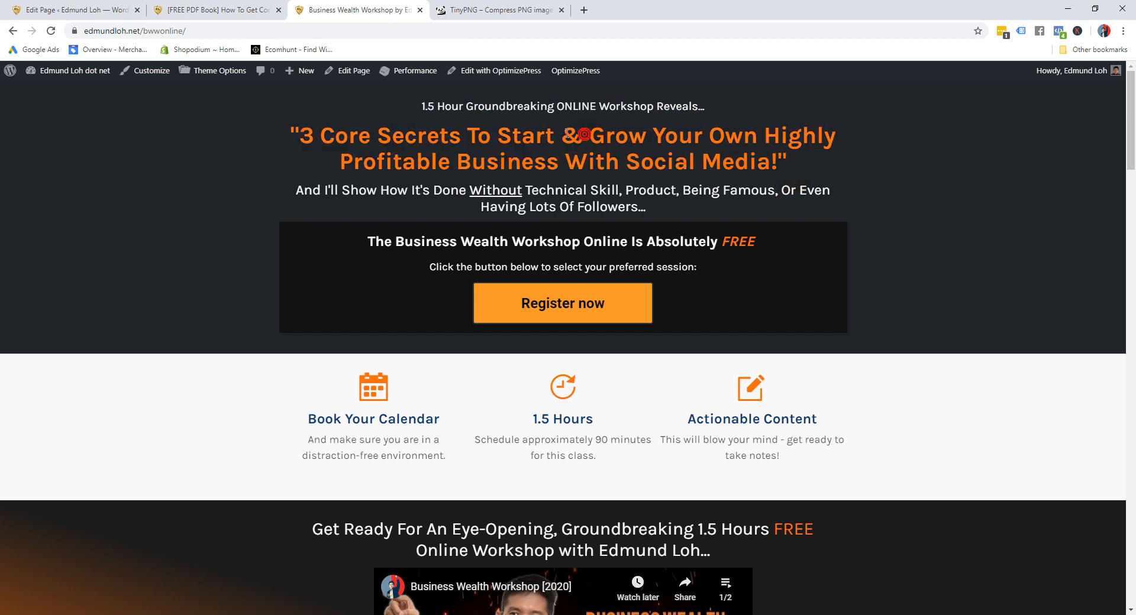
scroll(391, 236, down, 10)
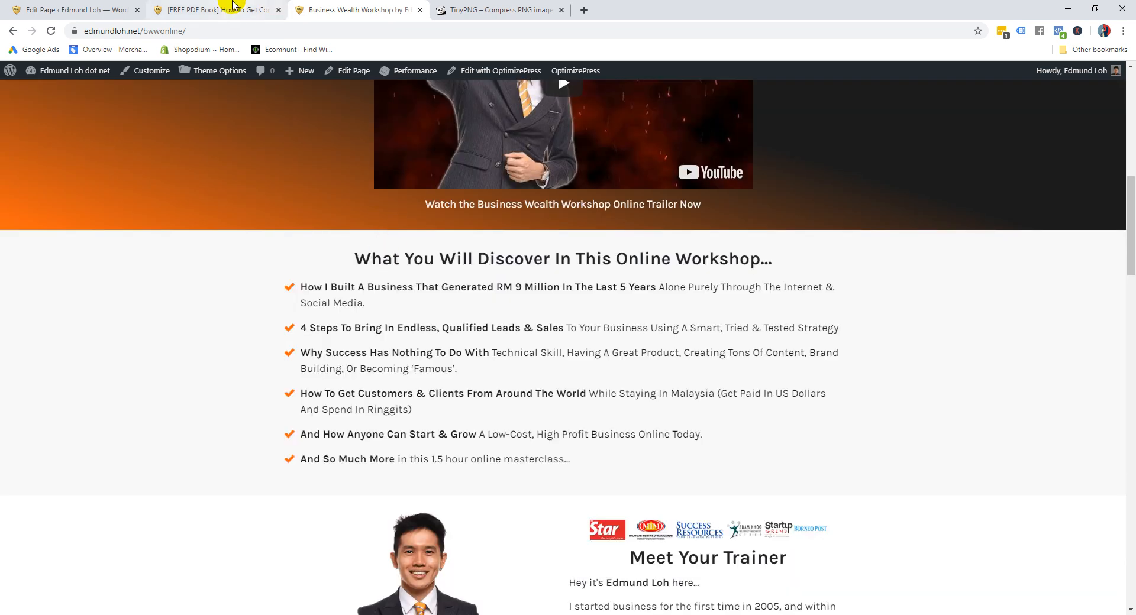
click(107, 4)
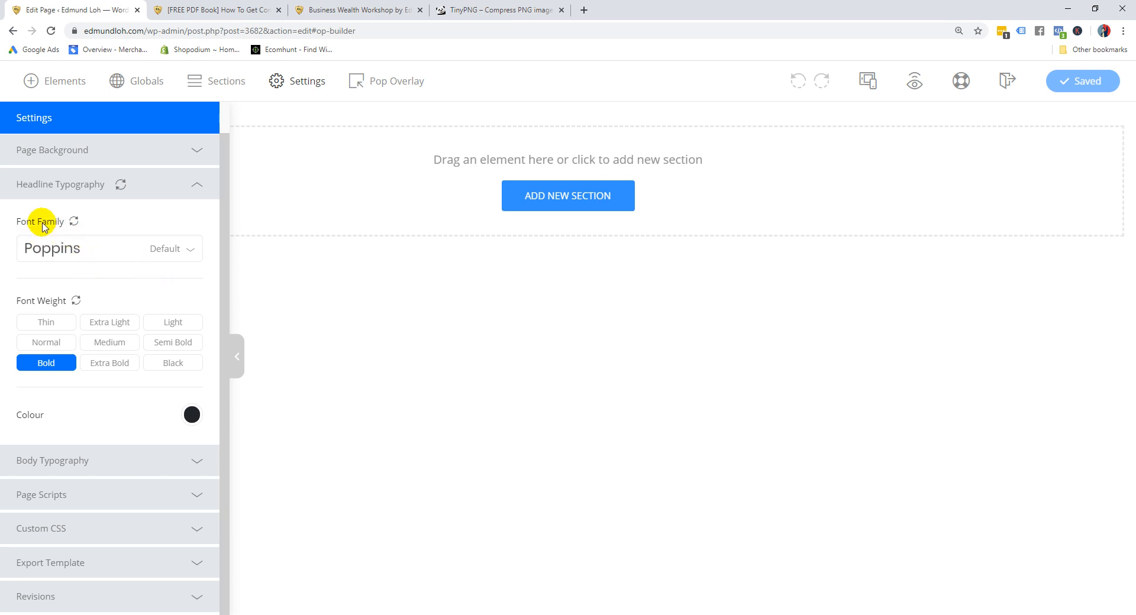
Browse the available headline fonts and set the headline font family to Abel
click(59, 253)
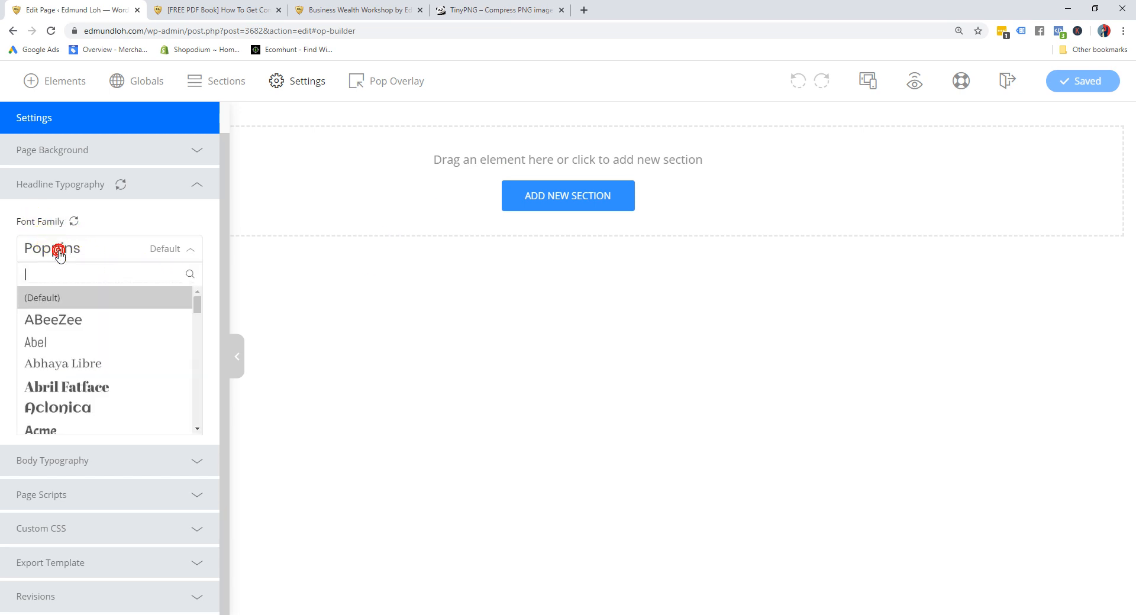
click(197, 307)
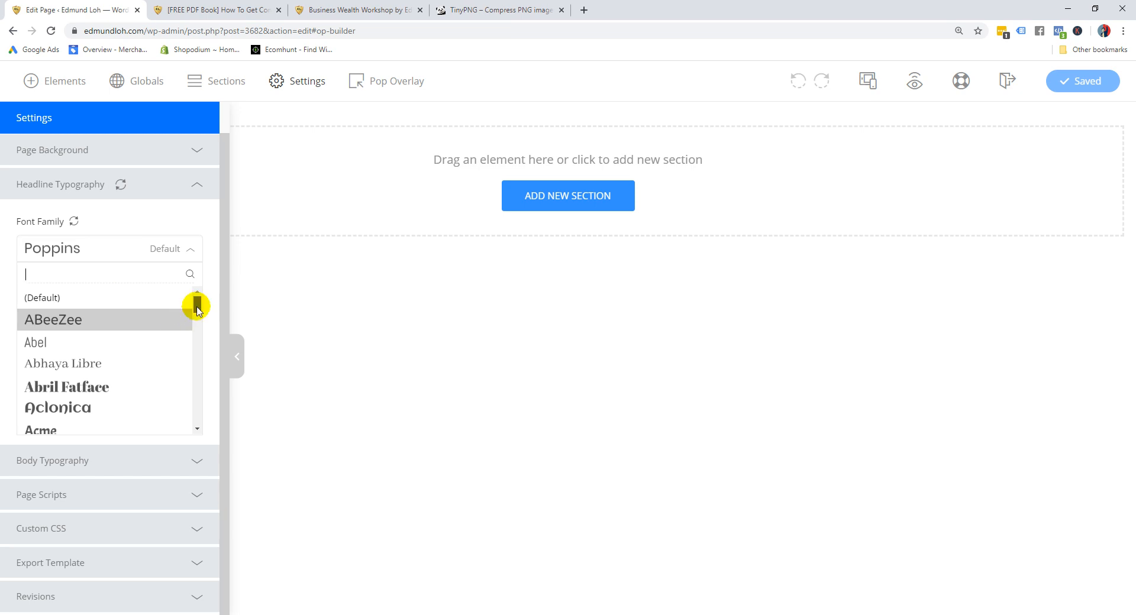
drag(197, 308, 197, 380)
click(197, 405)
scroll(199, 420, down, 8)
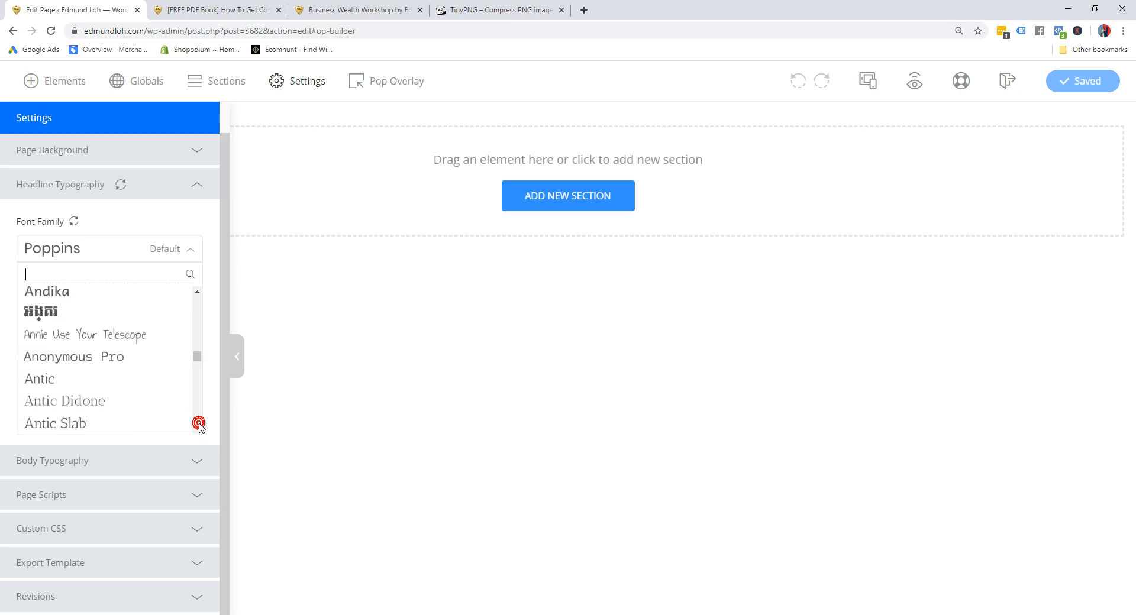
click(200, 416)
click(200, 416)
click(197, 400)
click(197, 400)
click(197, 419)
click(197, 418)
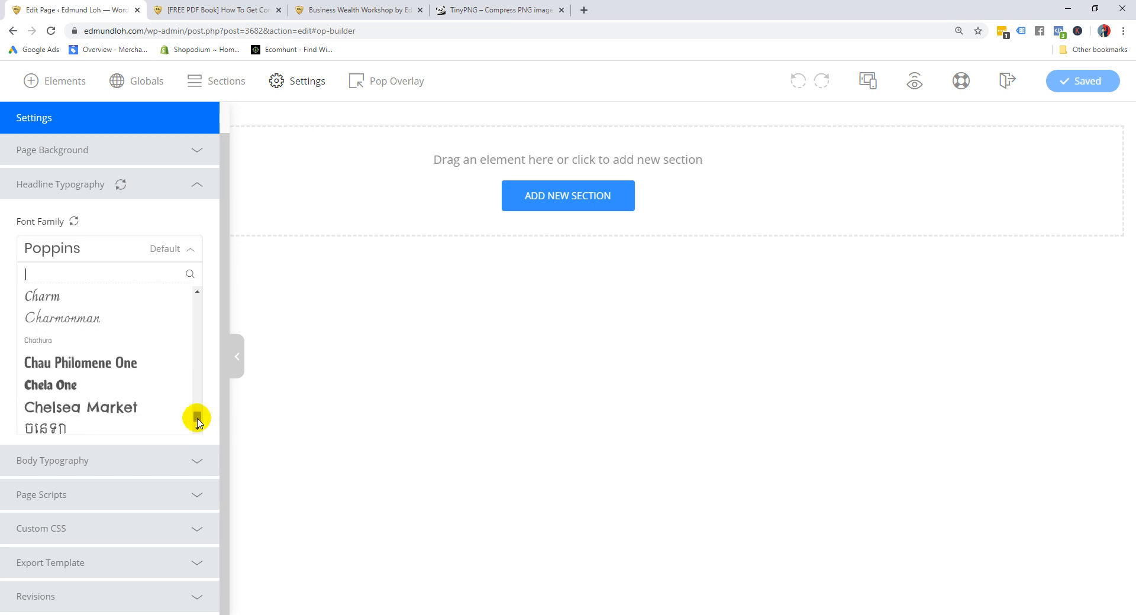
click(197, 419)
drag(197, 413, 187, 271)
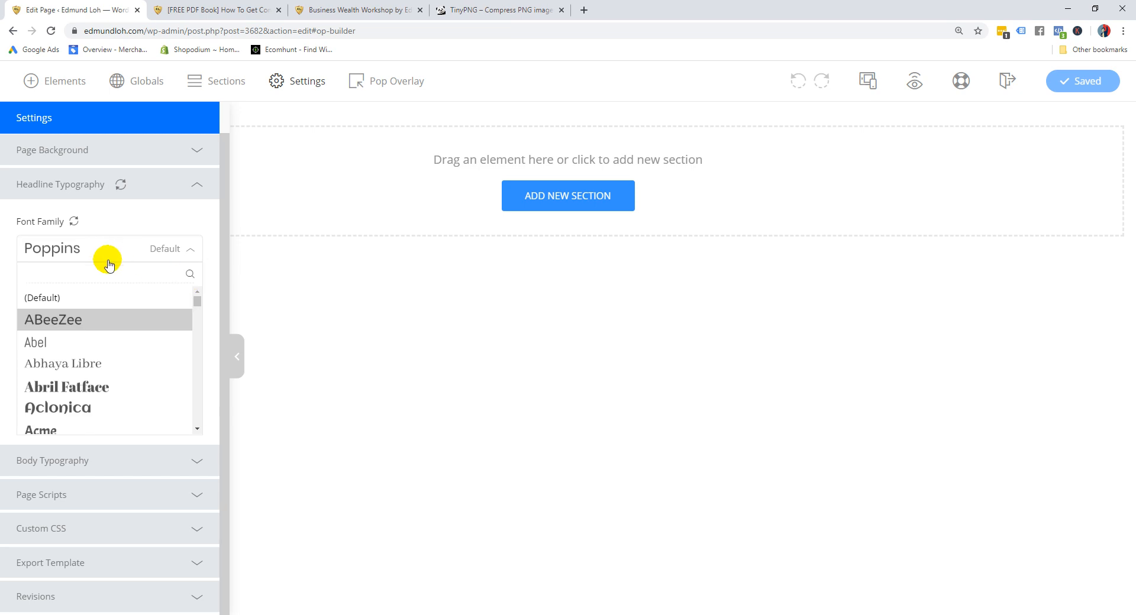
click(72, 342)
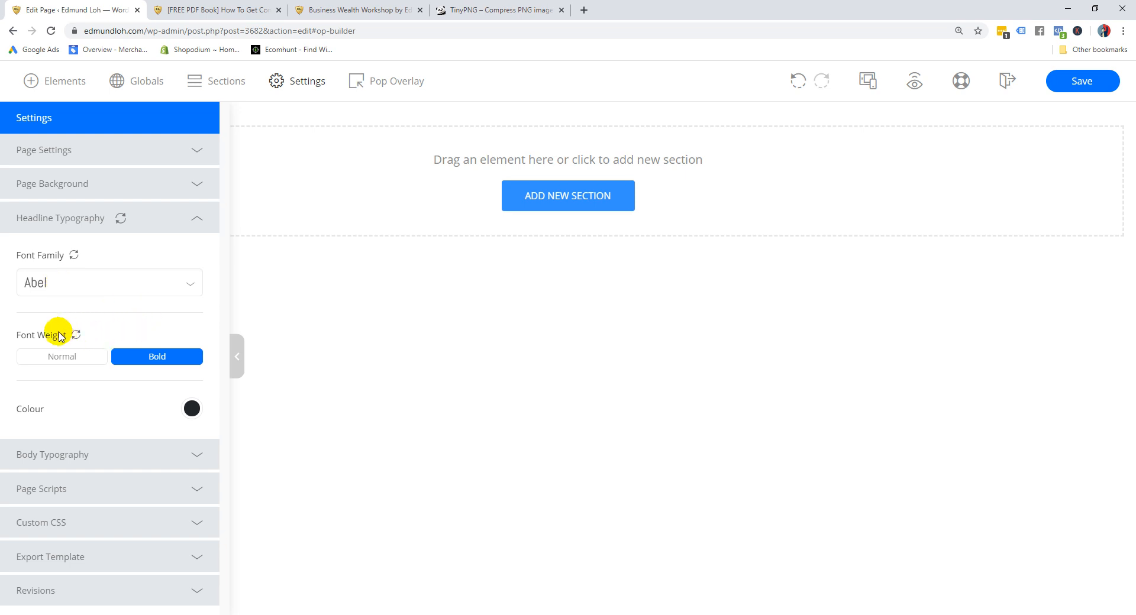
Keep the headline font weight at Bold and accept #212529 as the headline colour
click(128, 358)
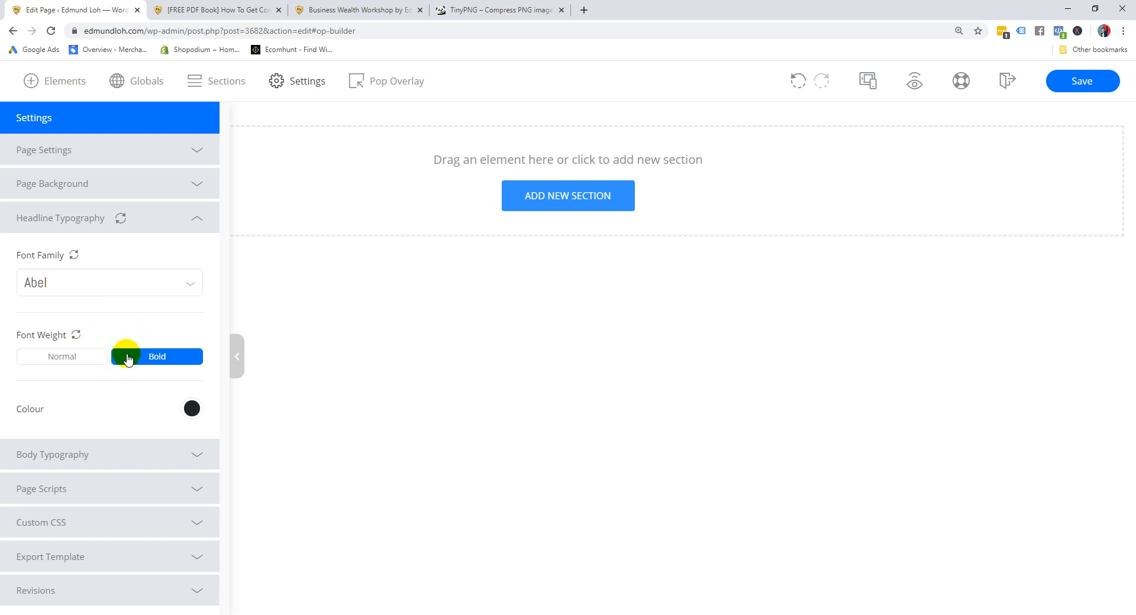
click(192, 409)
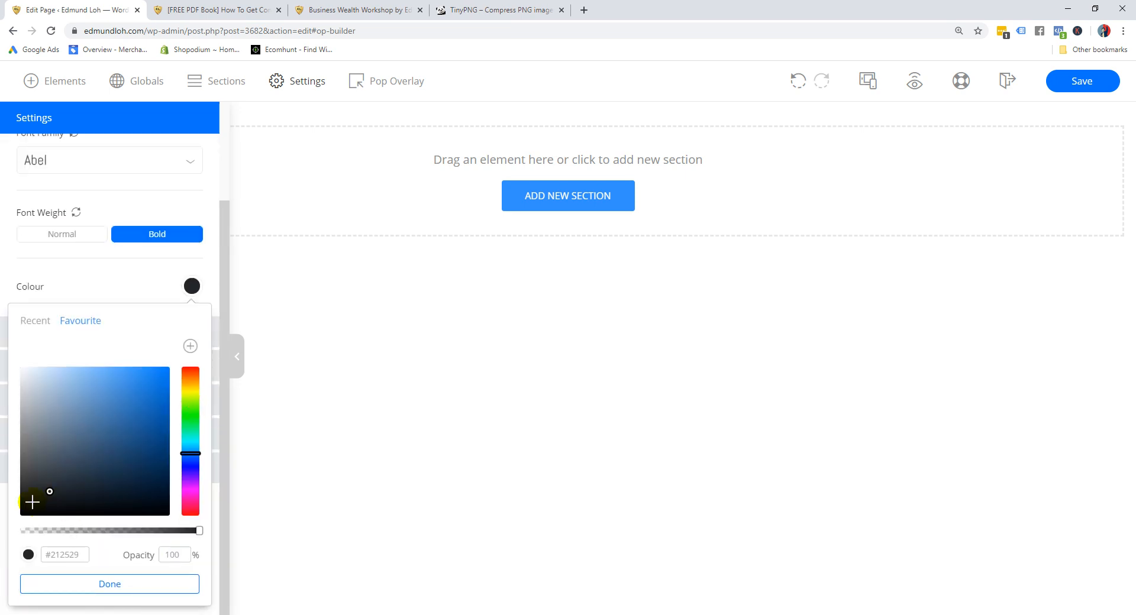
click(39, 584)
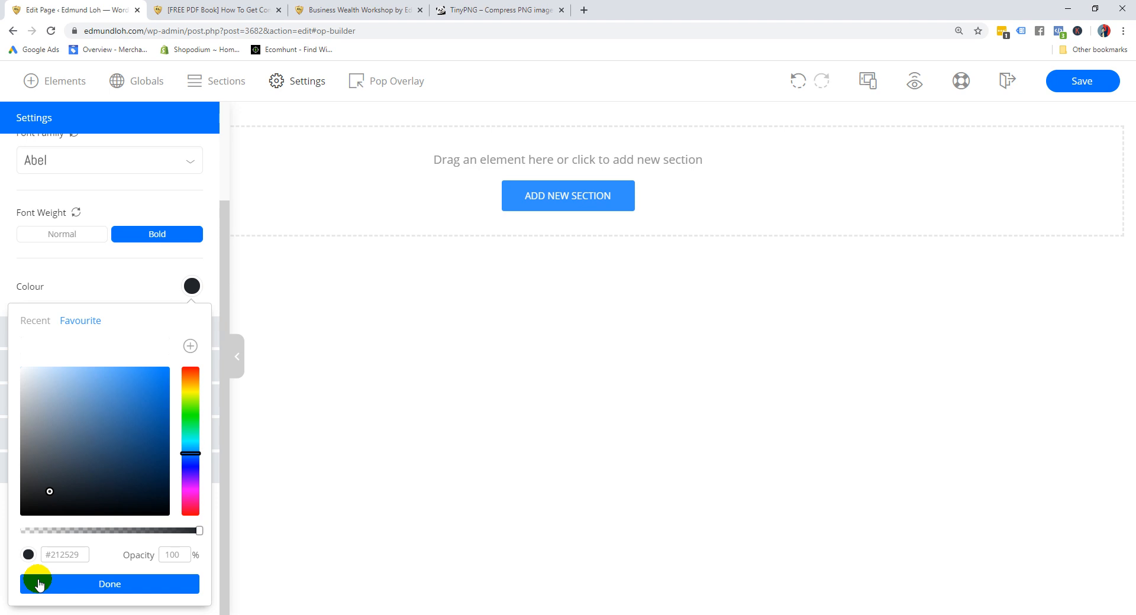
click(72, 586)
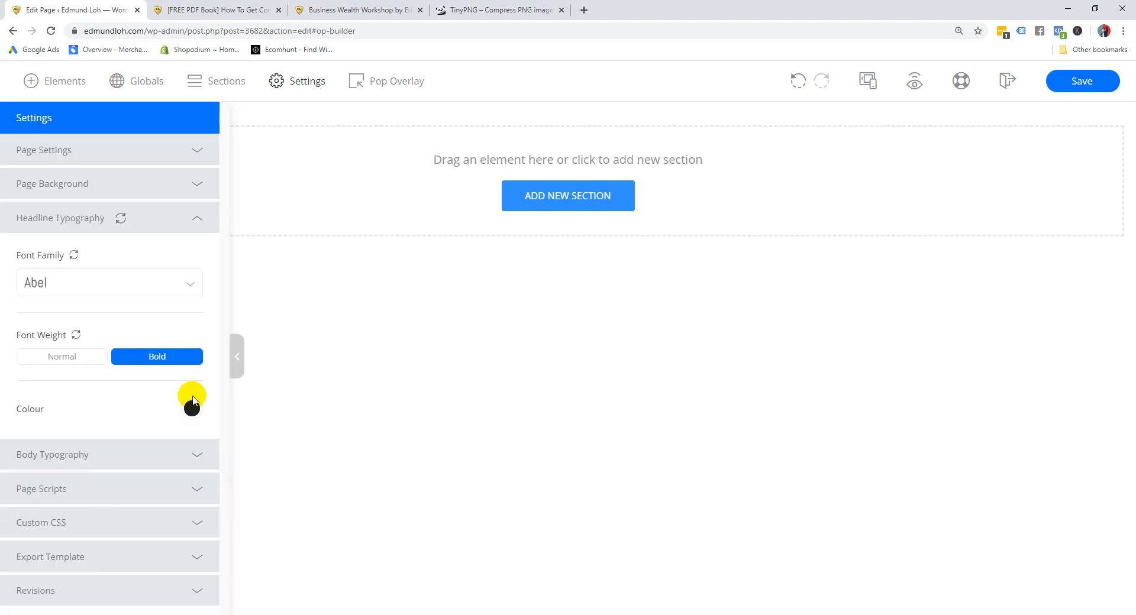
Copy the hex code of the headline colour, close the colour picker and collapse the headline typography settings
click(193, 407)
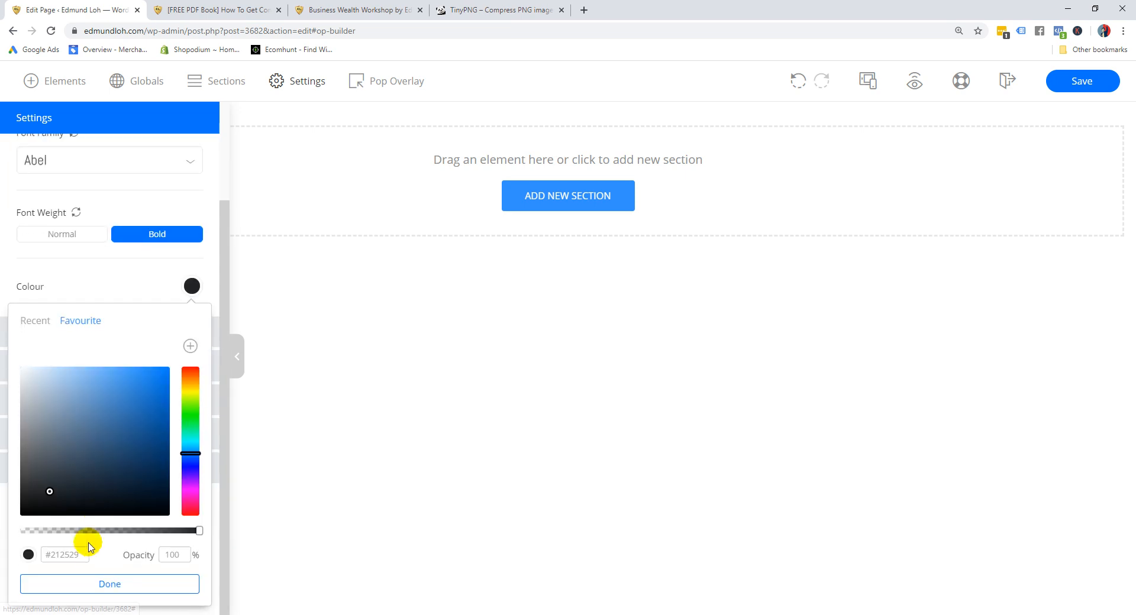
click(82, 553)
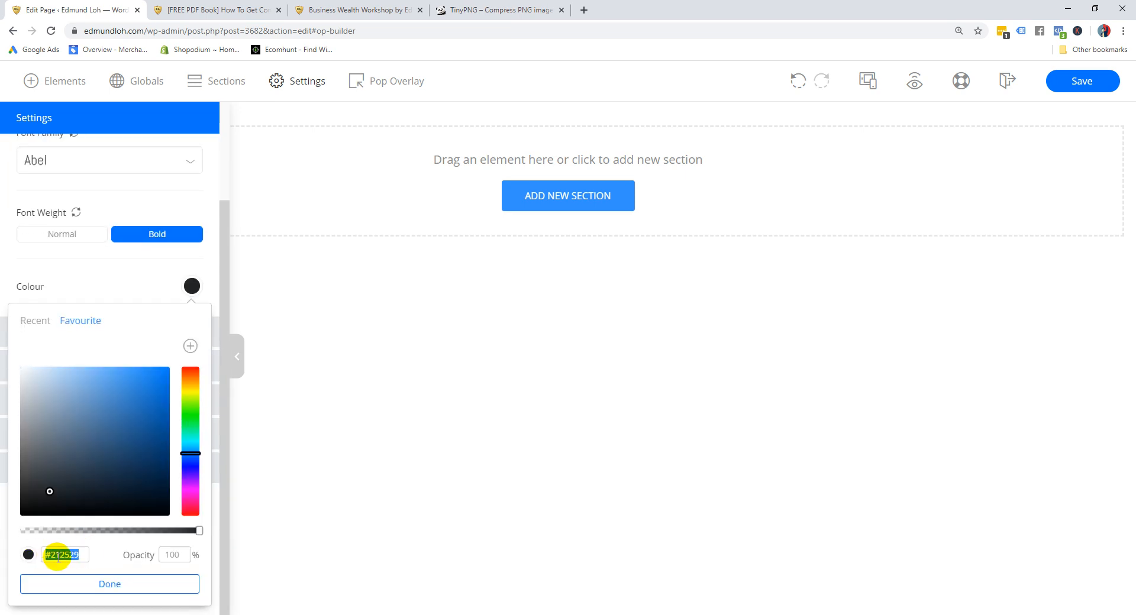
right_click(58, 555)
click(105, 385)
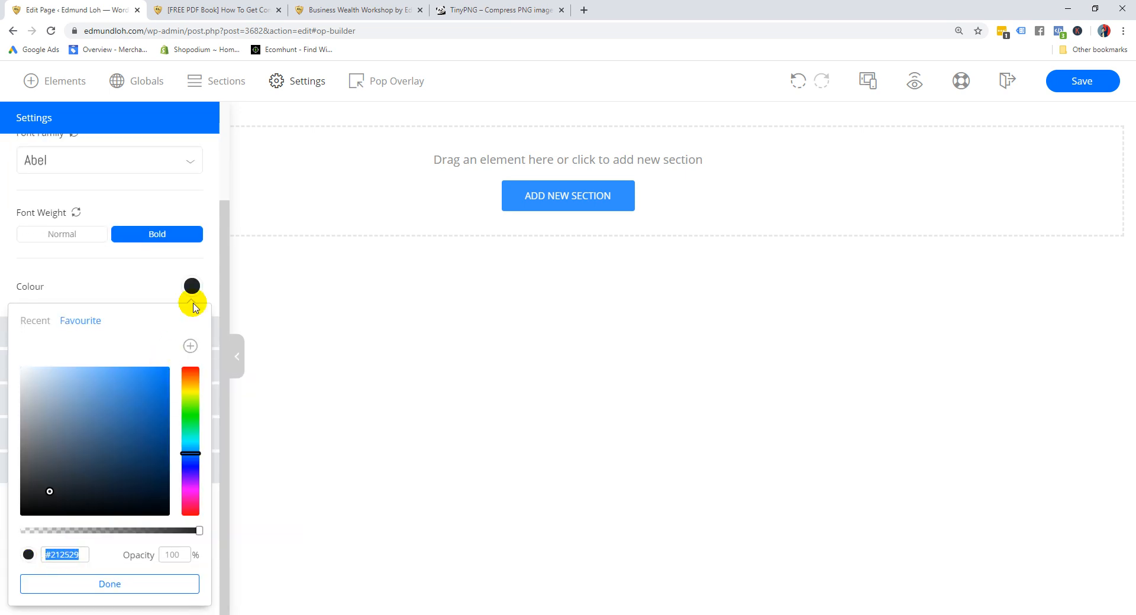
click(166, 279)
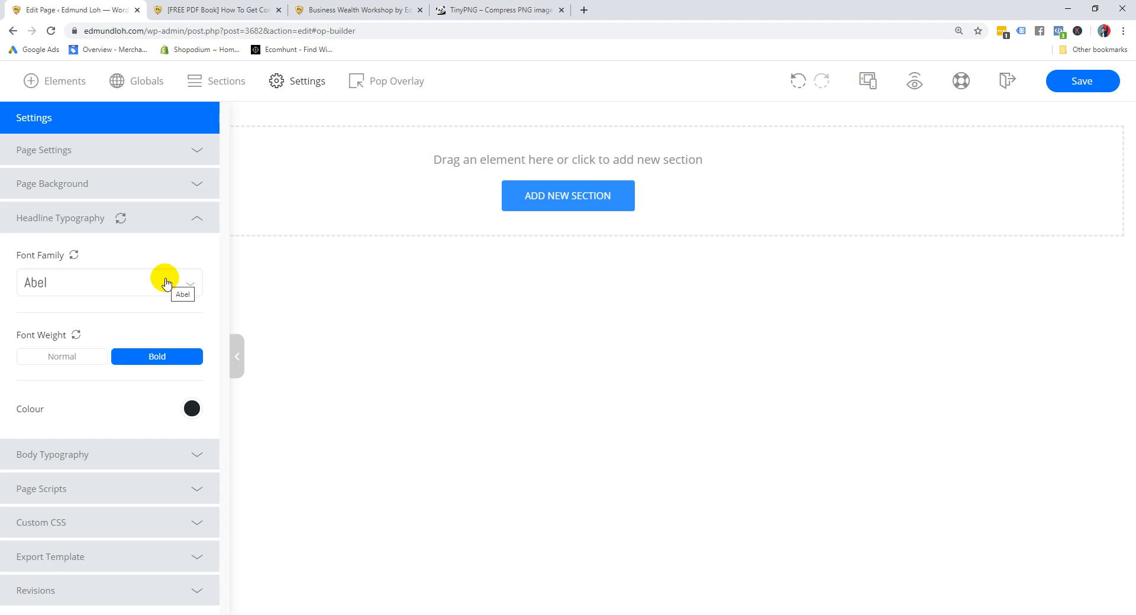
click(197, 222)
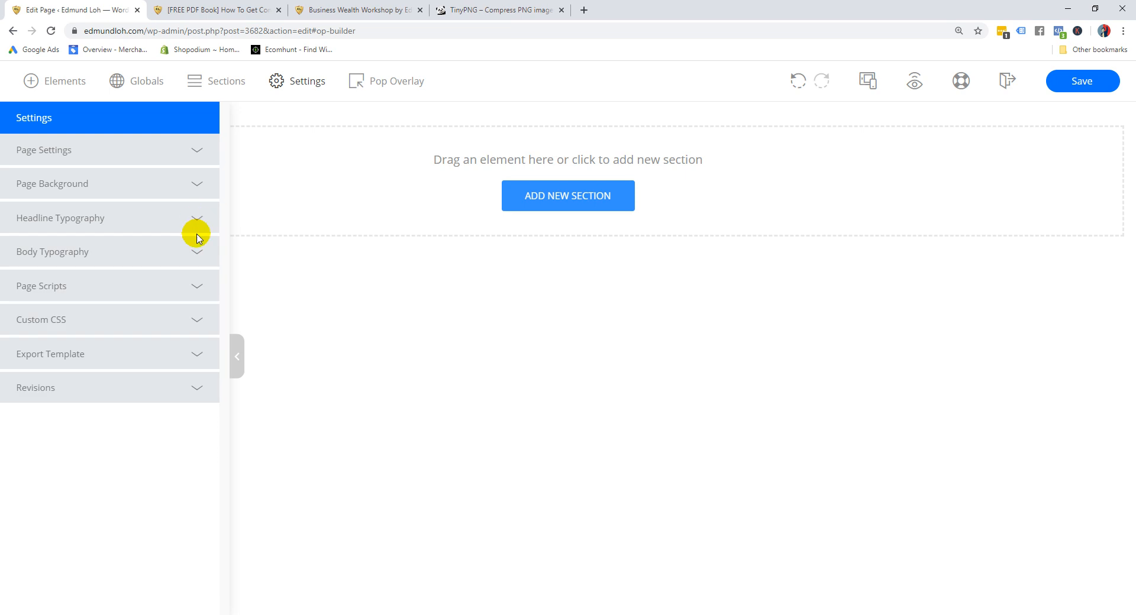
Expand the body typography settings and set the body font family to Abel
click(197, 252)
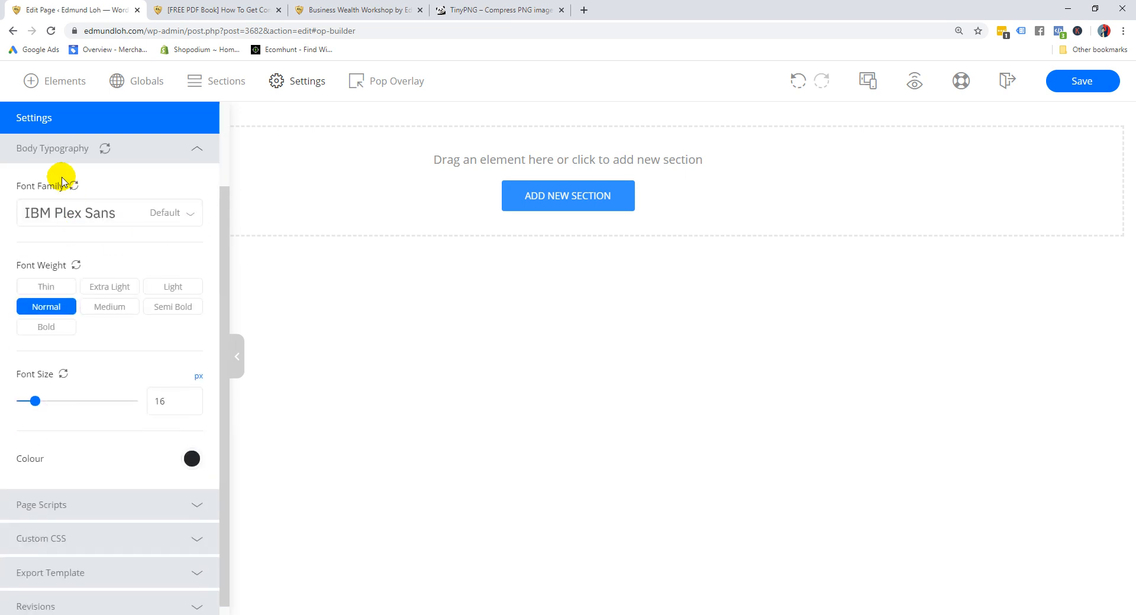
click(124, 212)
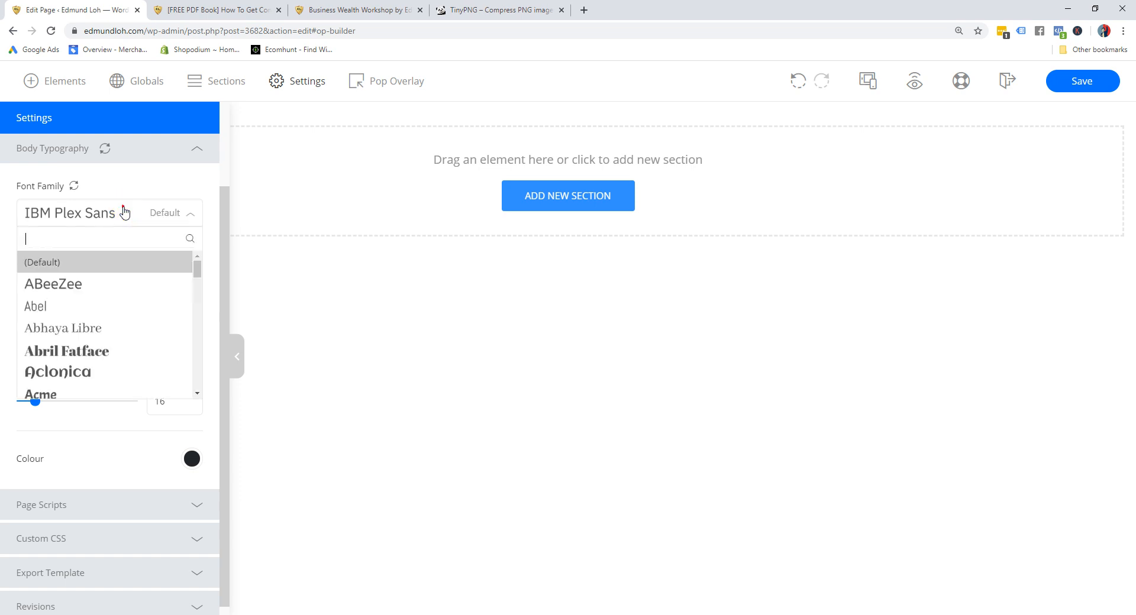
click(67, 307)
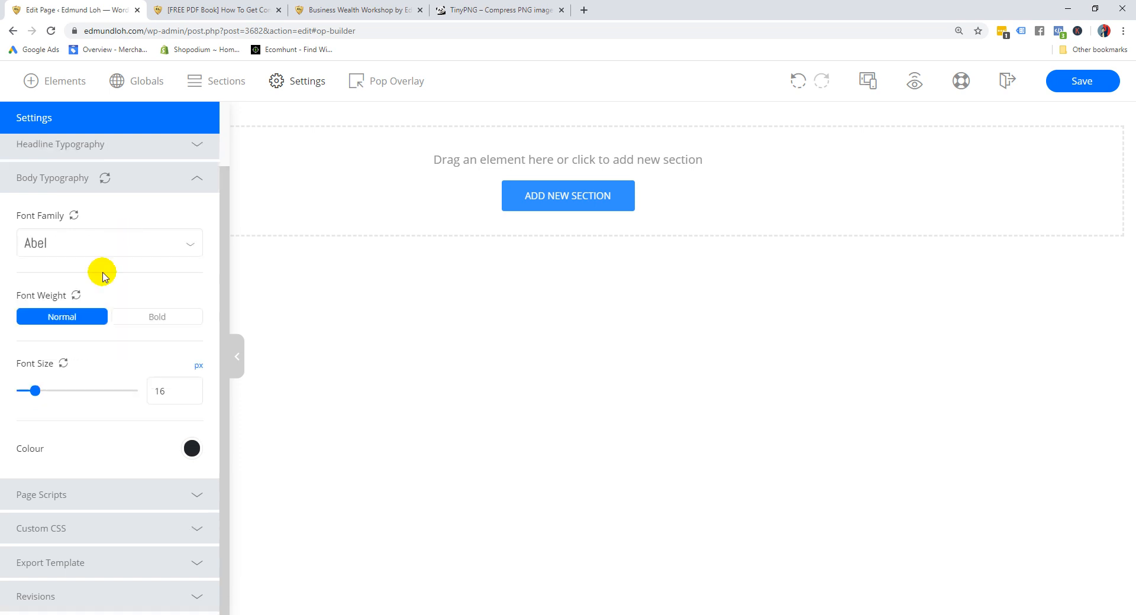
Set the body font size to 18 px
double_click(159, 391)
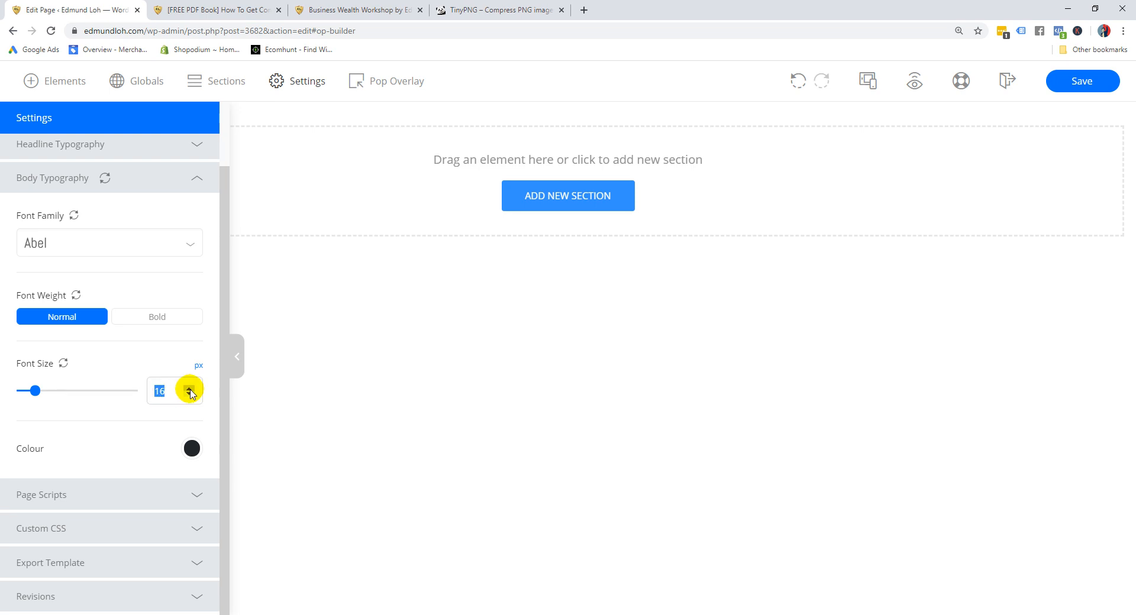
click(189, 389)
click(189, 388)
click(190, 388)
click(191, 389)
click(190, 394)
click(189, 394)
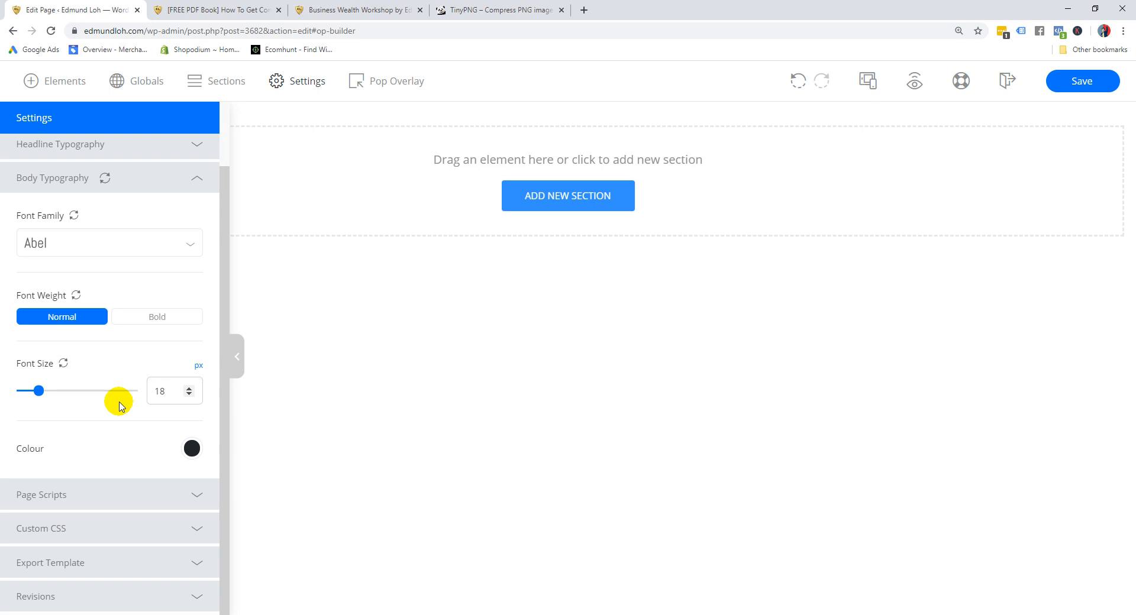
Accept #212529 as the body text colour and collapse the body typography settings
click(191, 449)
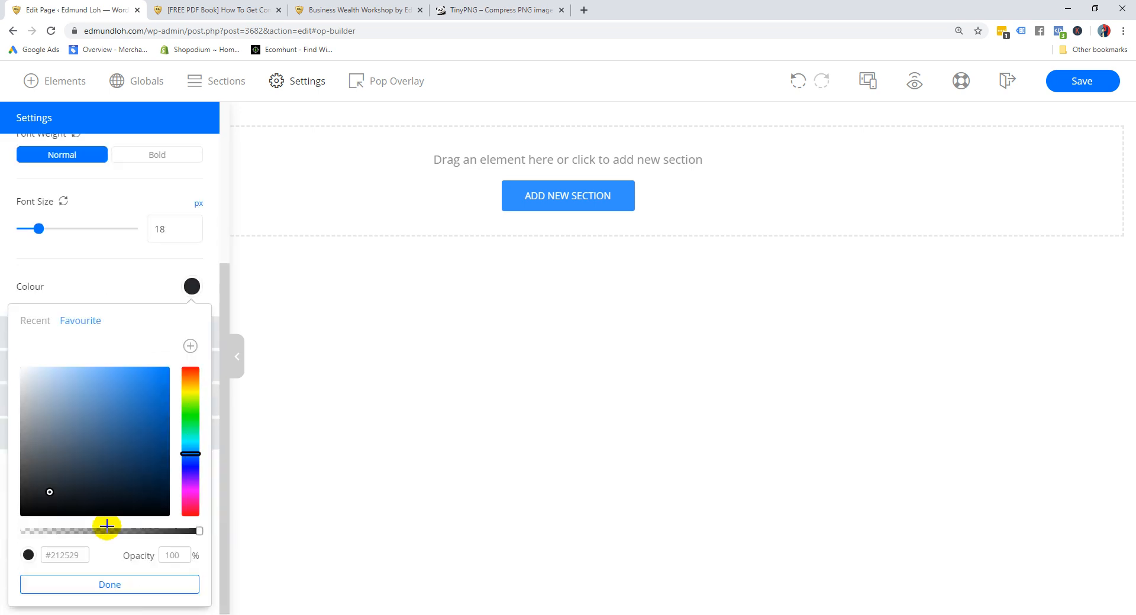
click(79, 585)
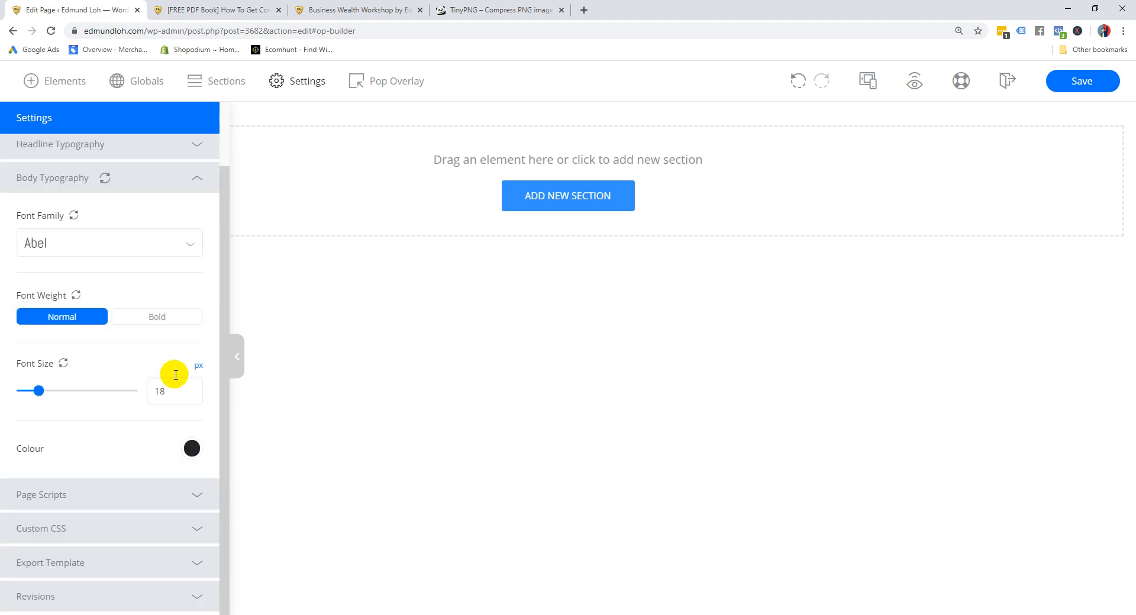
click(194, 177)
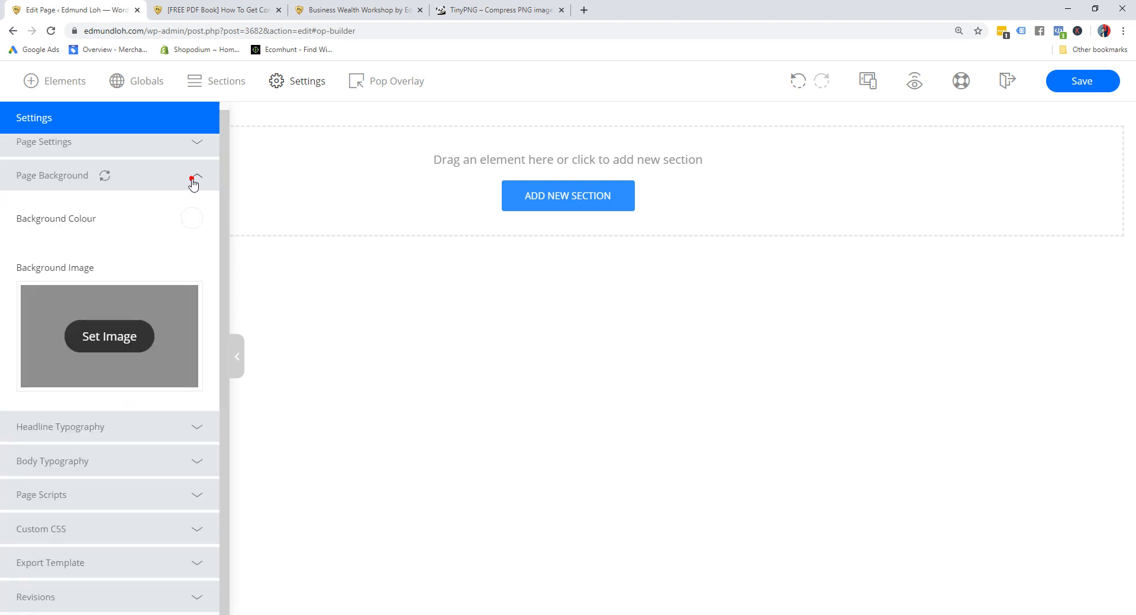
click(191, 180)
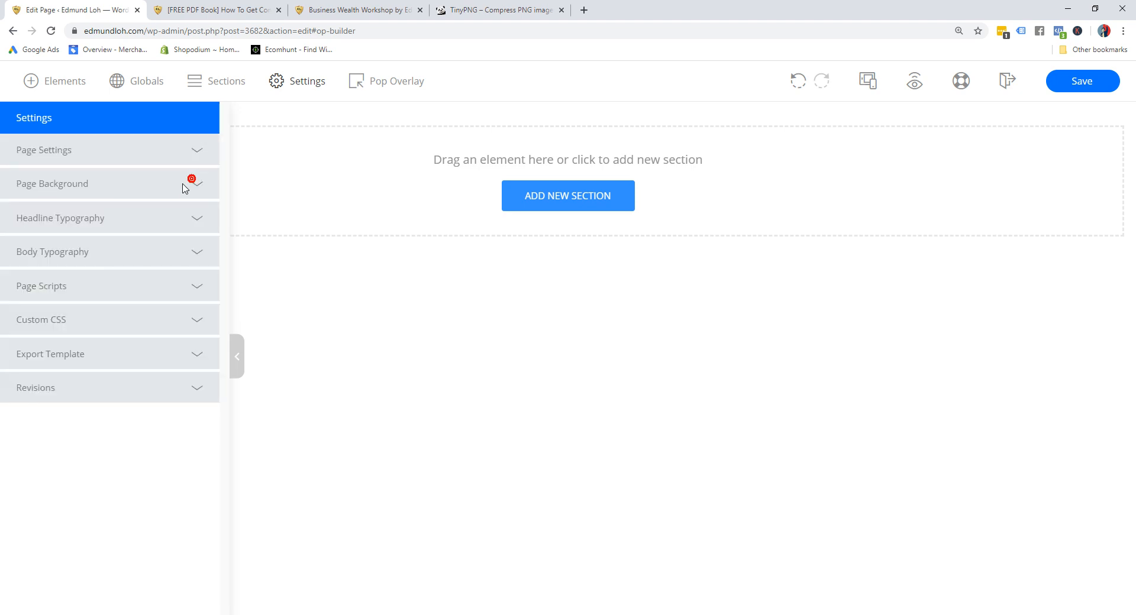
Expand the page scripts settings and look over the header, body and footer script fields
click(200, 285)
click(187, 186)
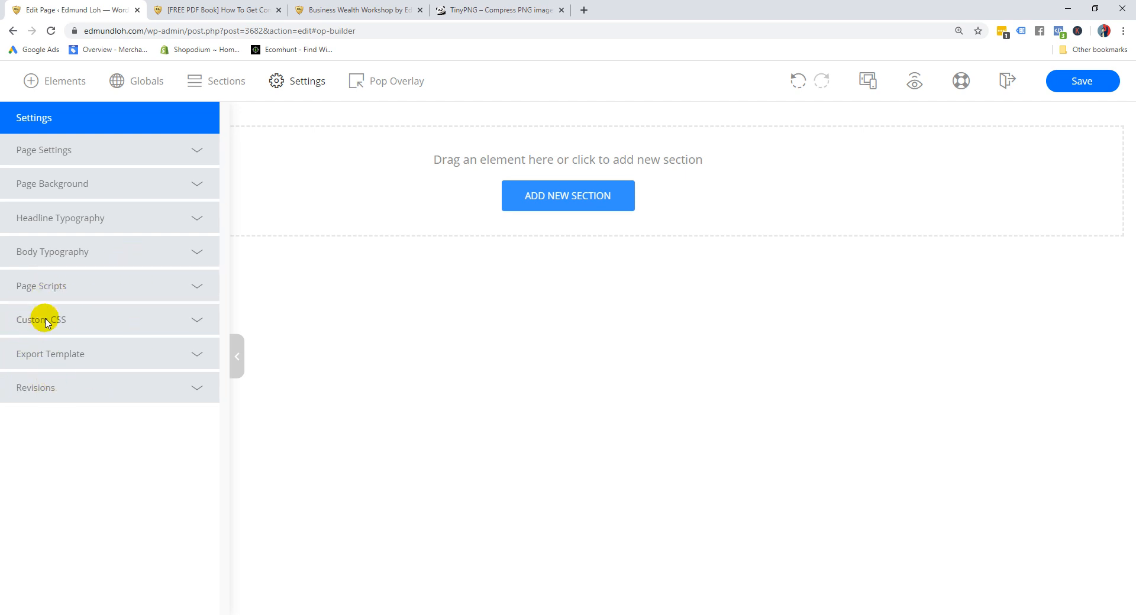
click(45, 285)
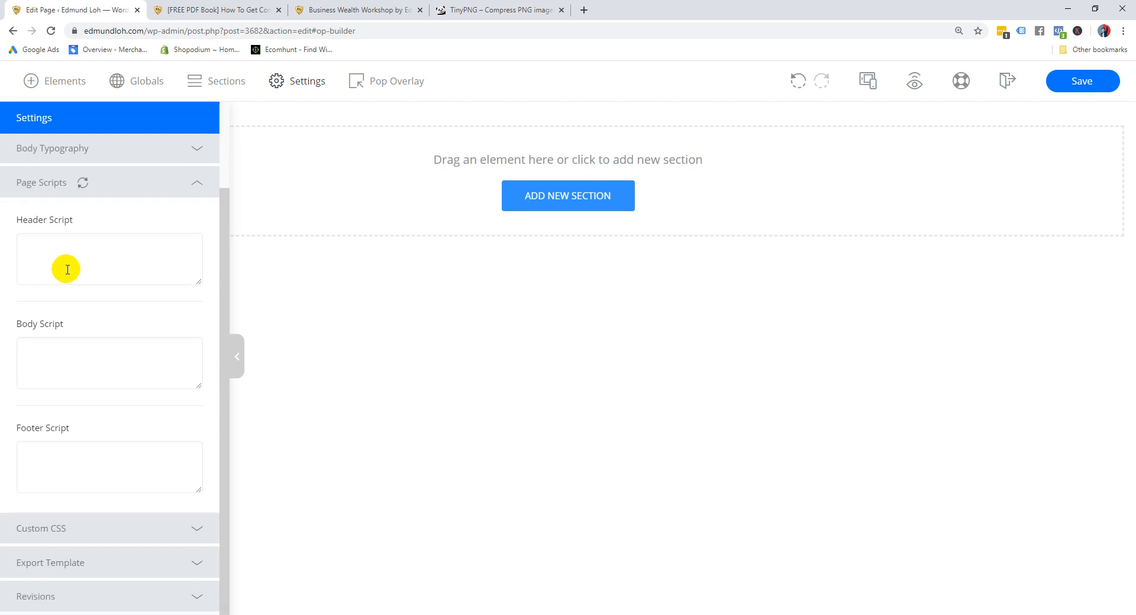
click(85, 353)
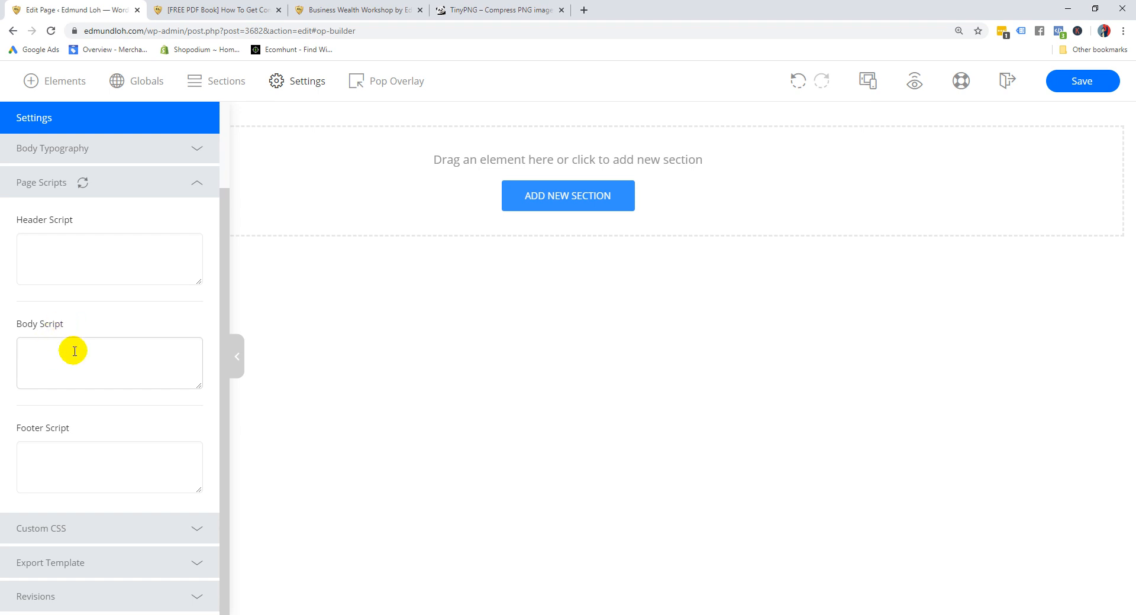
Collapse the page scripts settings, hide the settings sidebar and save the page
click(47, 259)
click(65, 365)
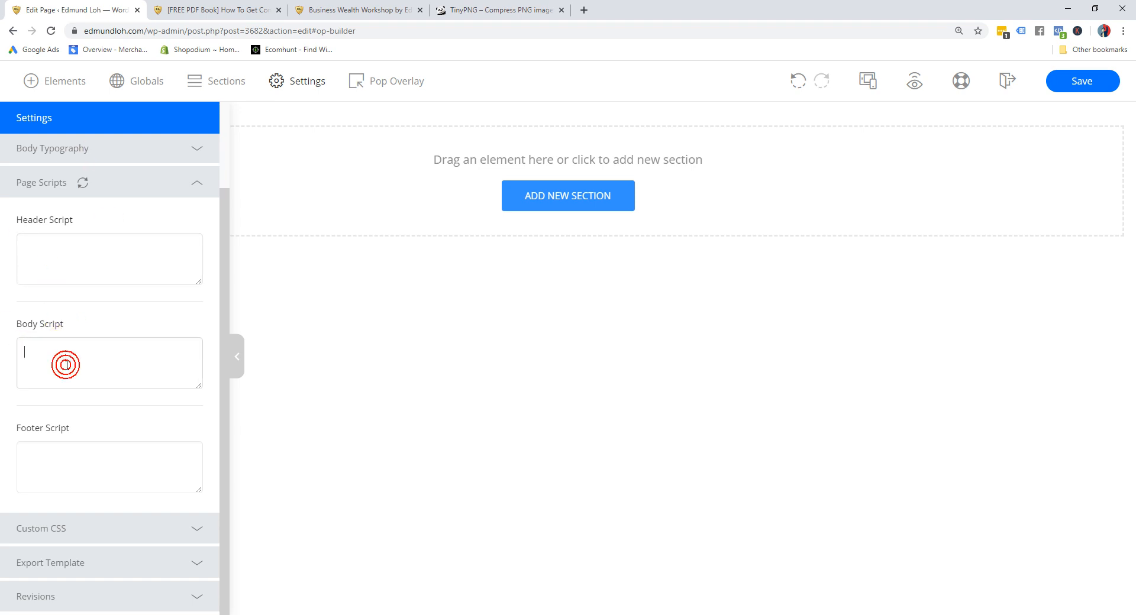
click(196, 187)
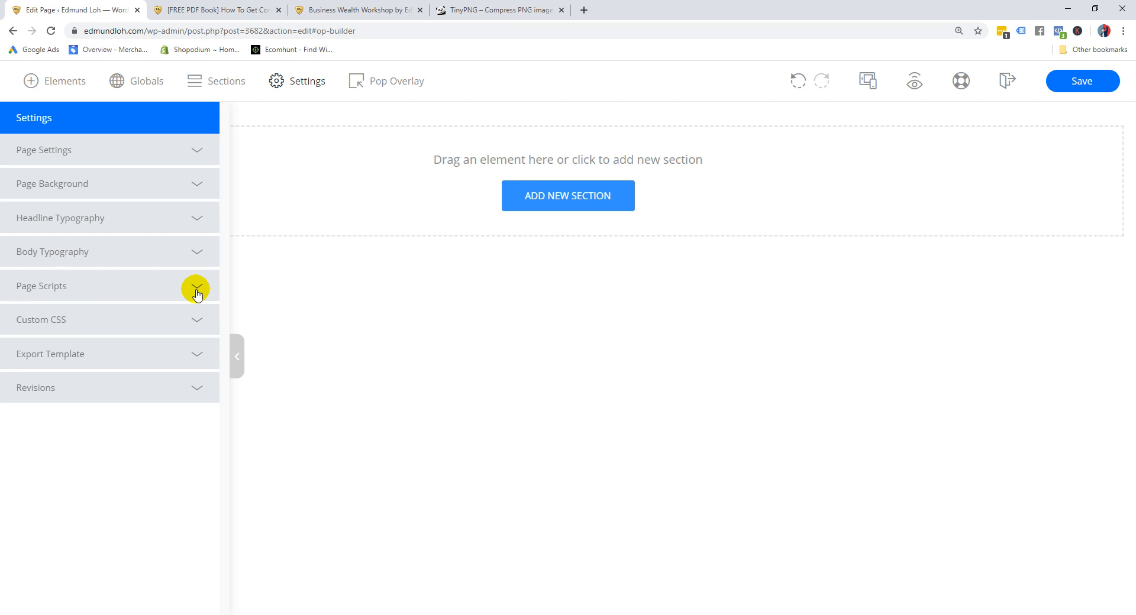
click(238, 356)
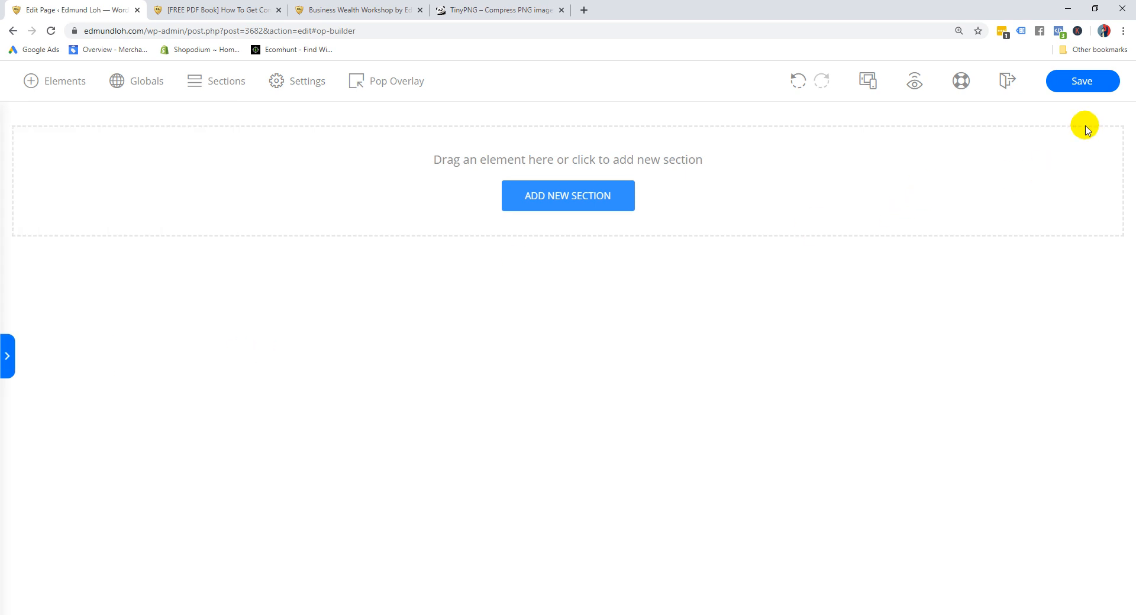
click(1090, 89)
Switch to the Notepad outline, mark items 1 and 2 with [x], save the file and return to the page builder
mouse_move(102, 610)
click(53, 572)
click(283, 180)
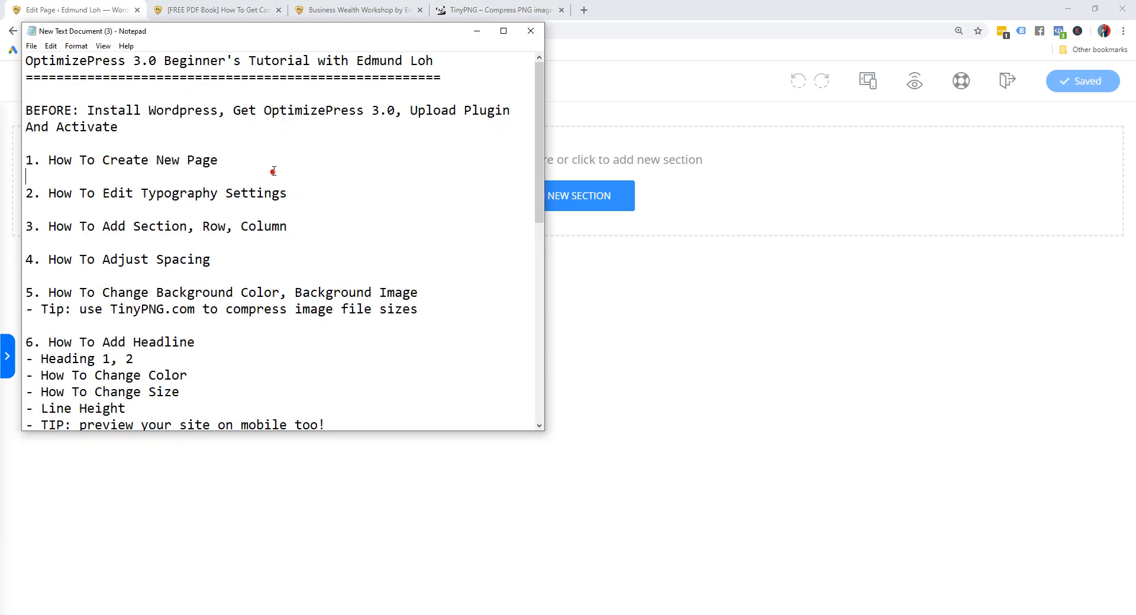
click(274, 165)
text([x])
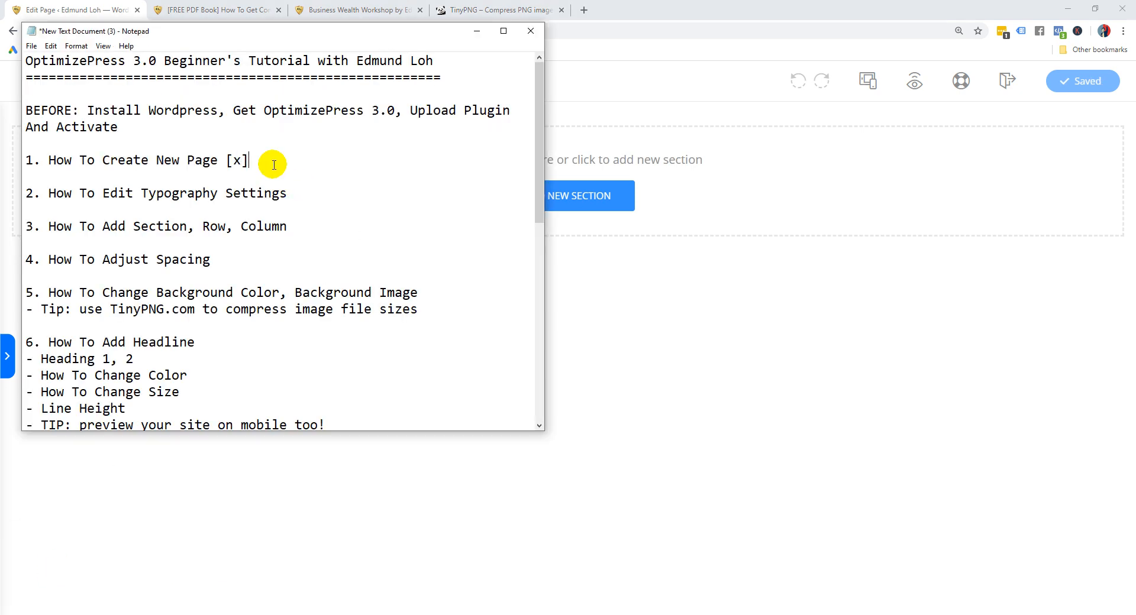
click(321, 190)
text([x])
key(ctrl+s)
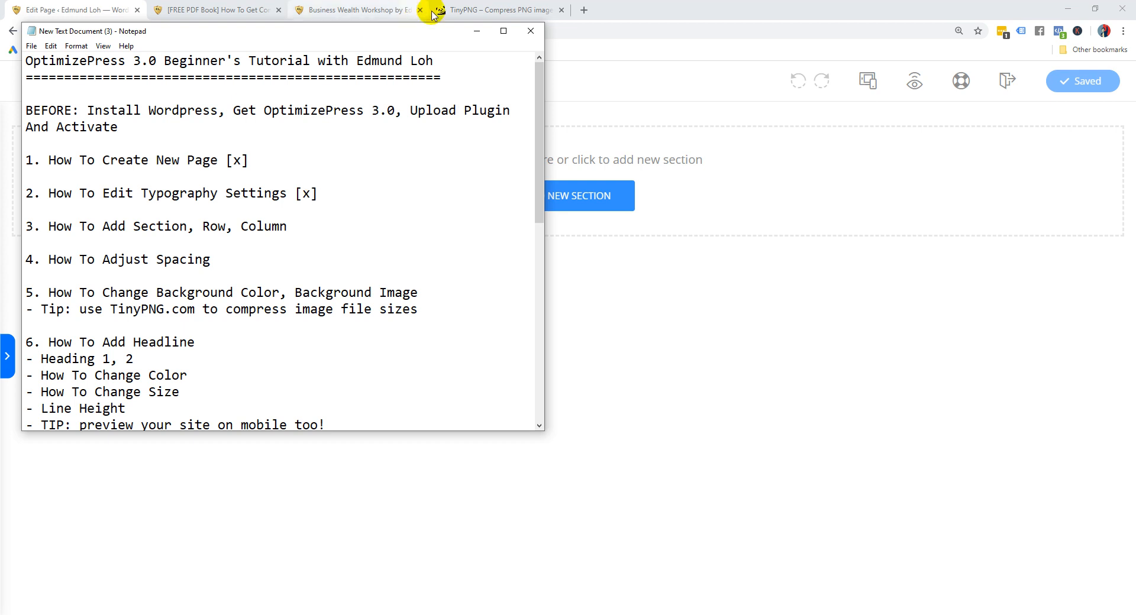
click(476, 29)
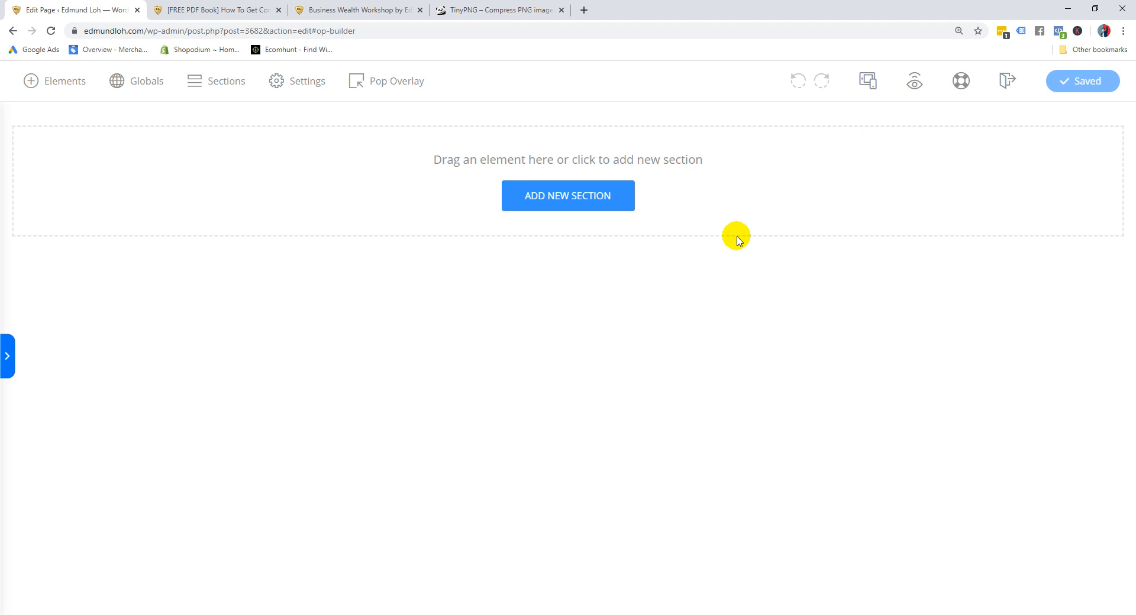
Add a new section with a single-column layout to the empty page
click(589, 197)
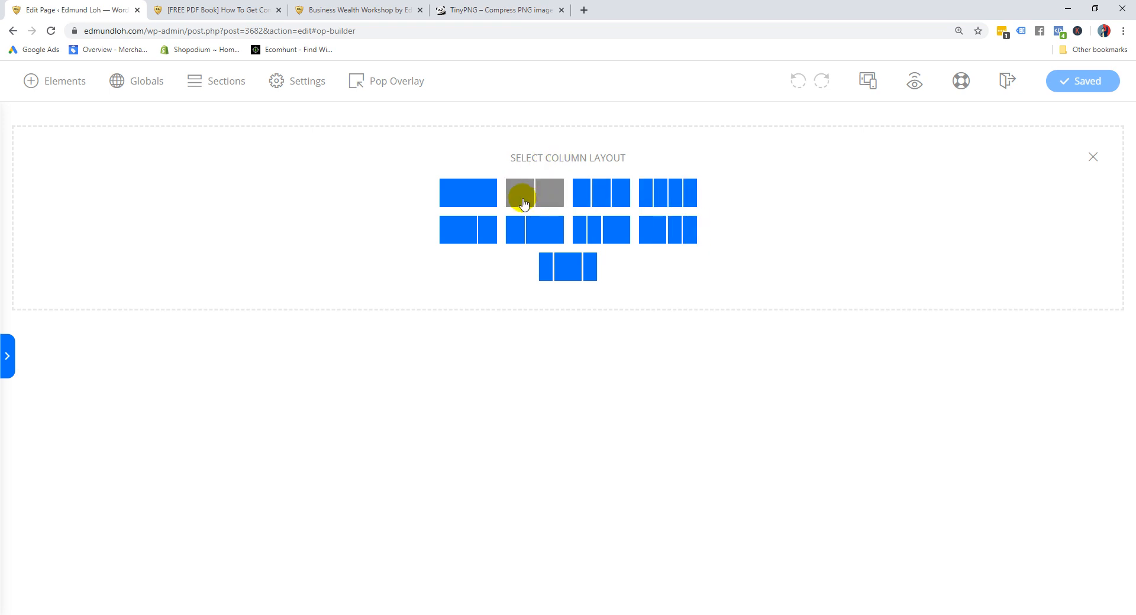
click(474, 200)
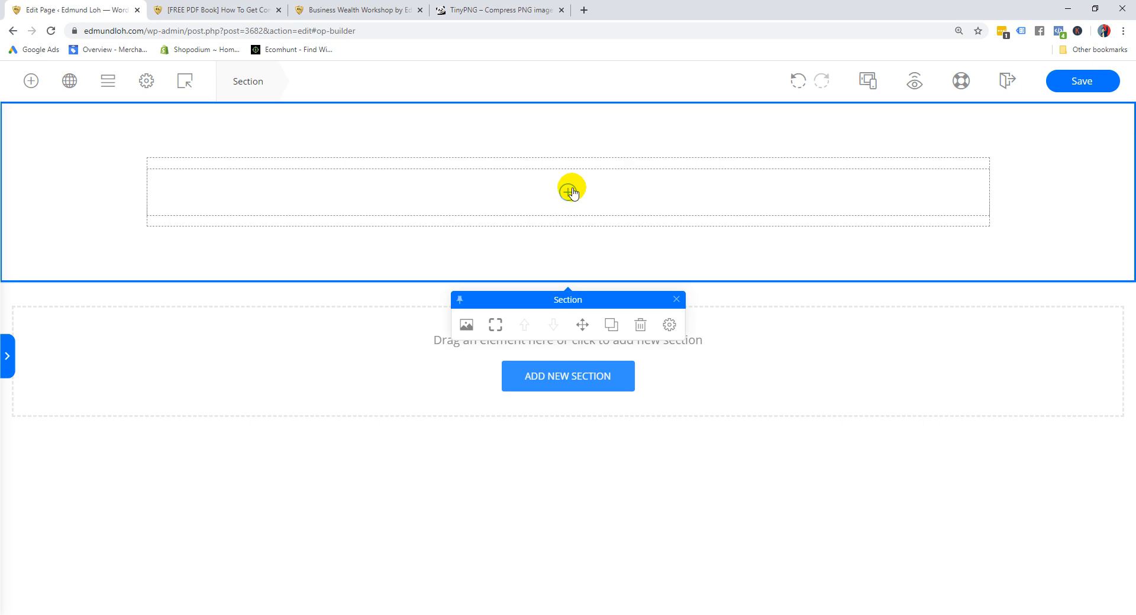
Select the new section's row, its column and the parent section in turn to examine the layout hierarchy
mouse_move(280, 143)
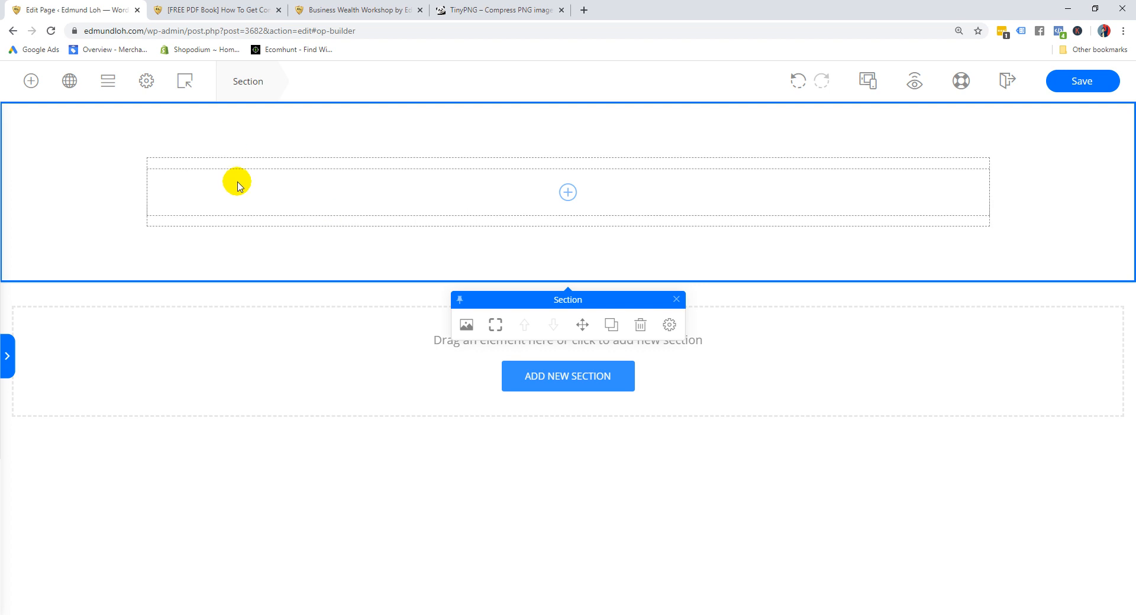
click(235, 168)
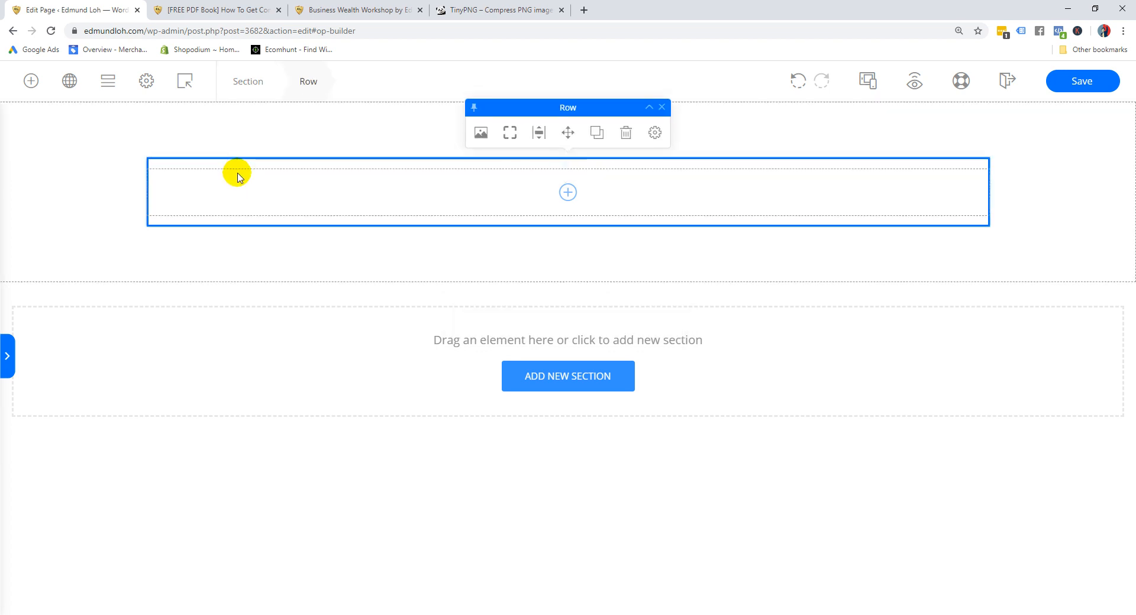
click(236, 176)
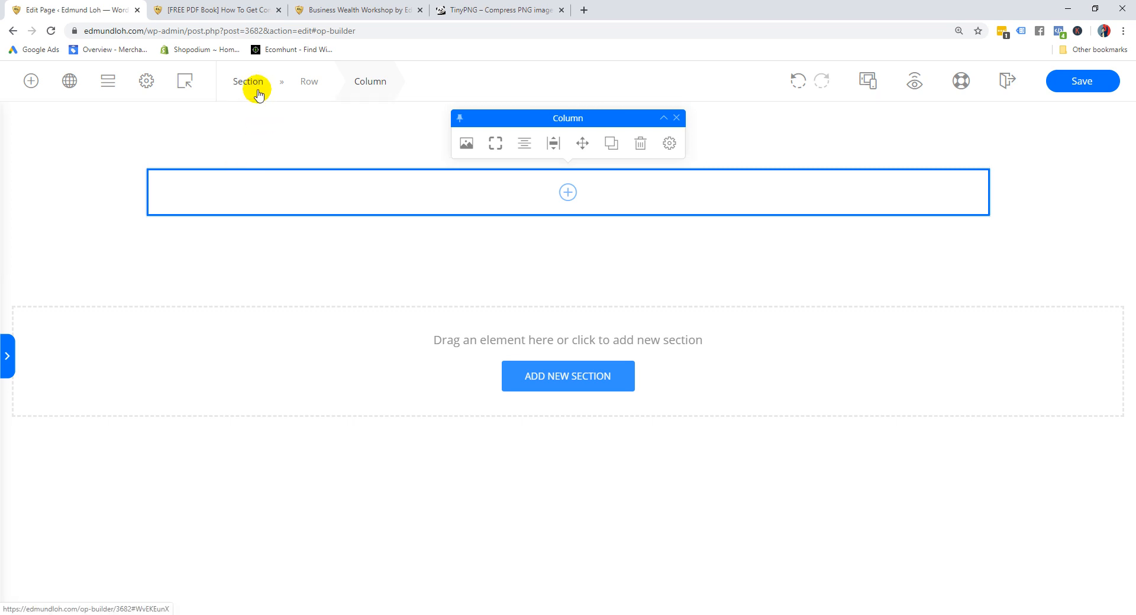
click(303, 89)
click(252, 84)
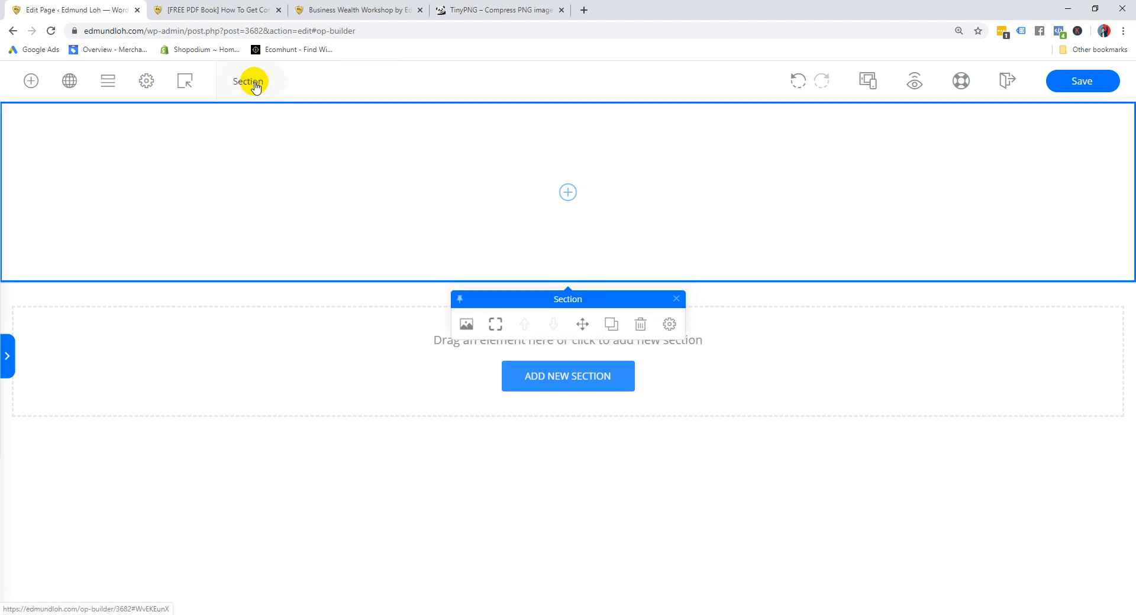
Examine the boundaries and spacing of the row, column and section by selecting each one again
click(298, 161)
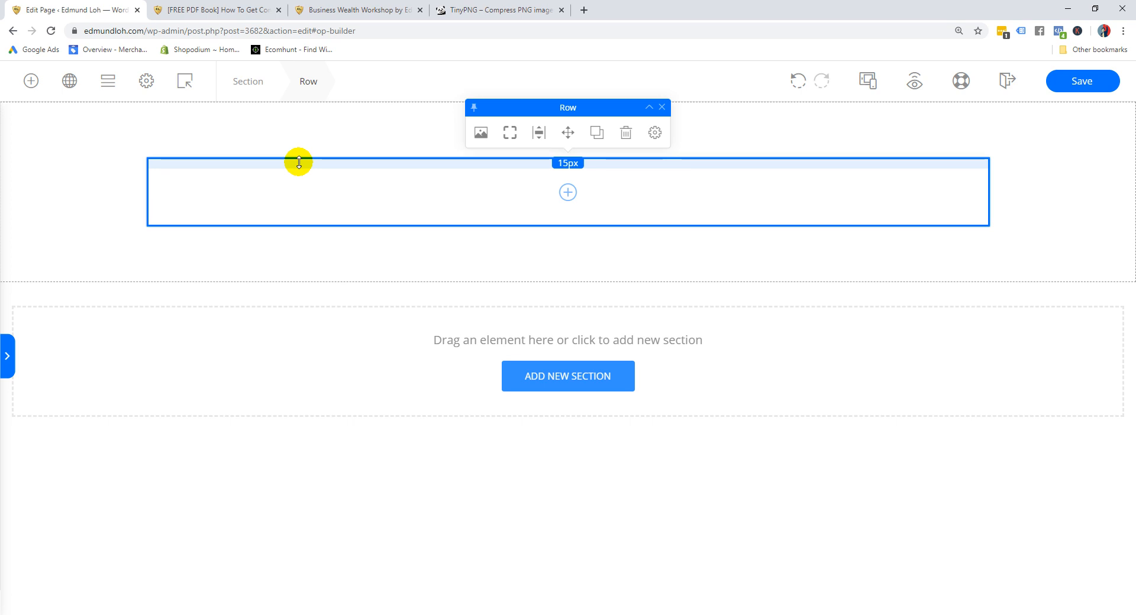
drag(299, 162, 297, 143)
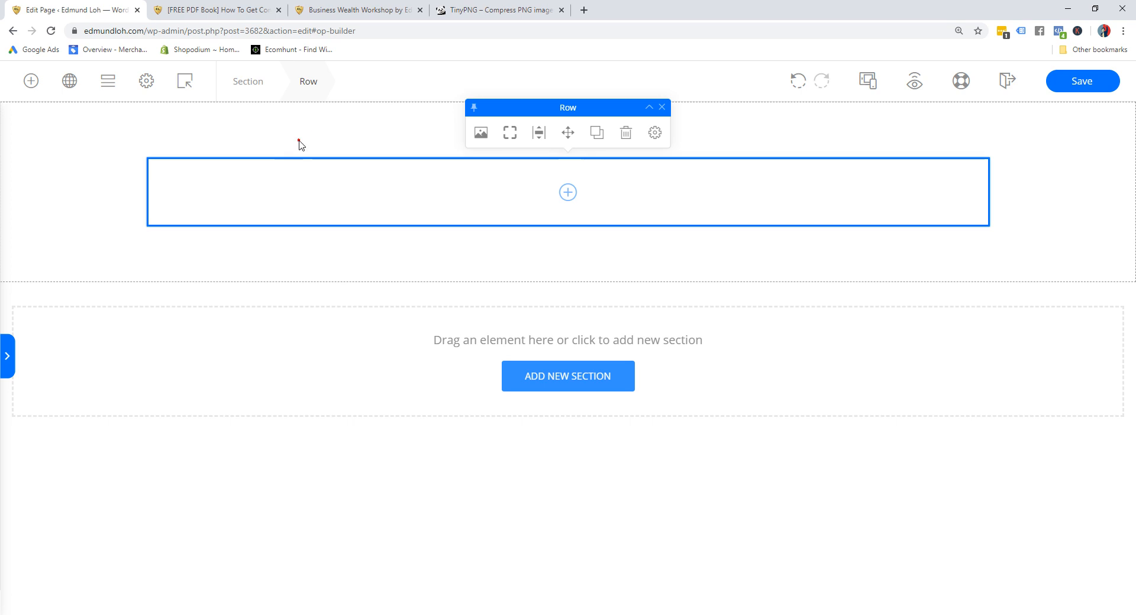
click(296, 137)
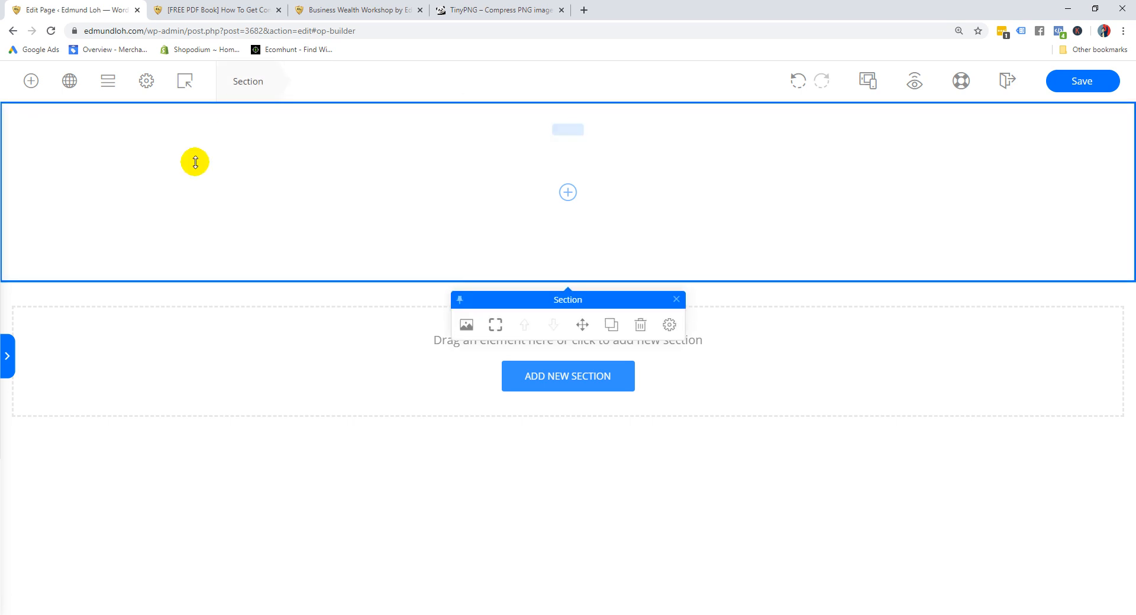
click(275, 168)
click(365, 186)
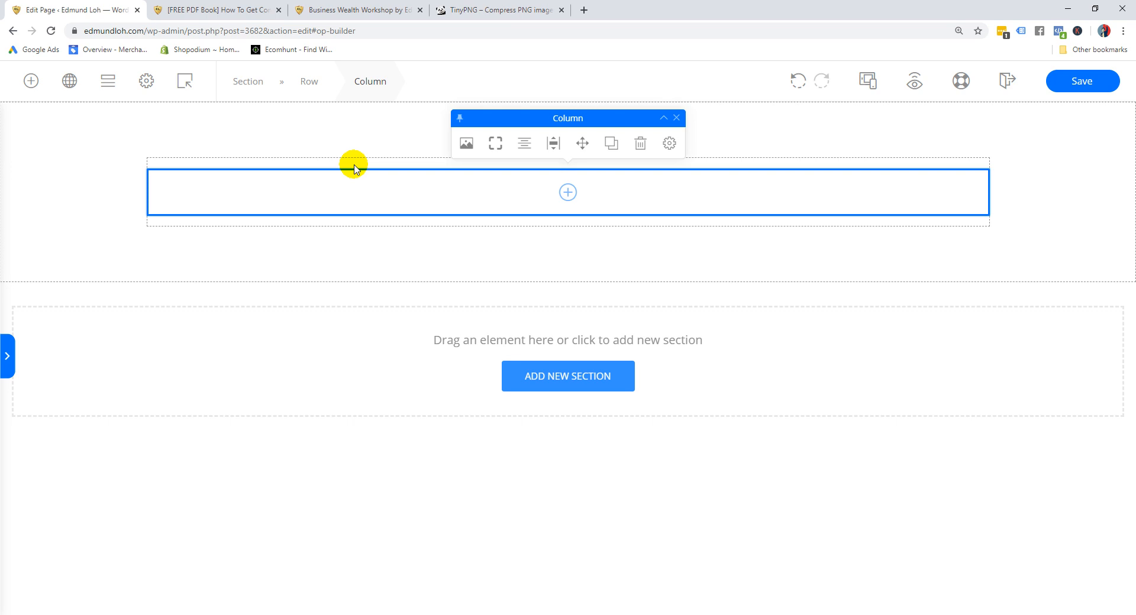
click(355, 165)
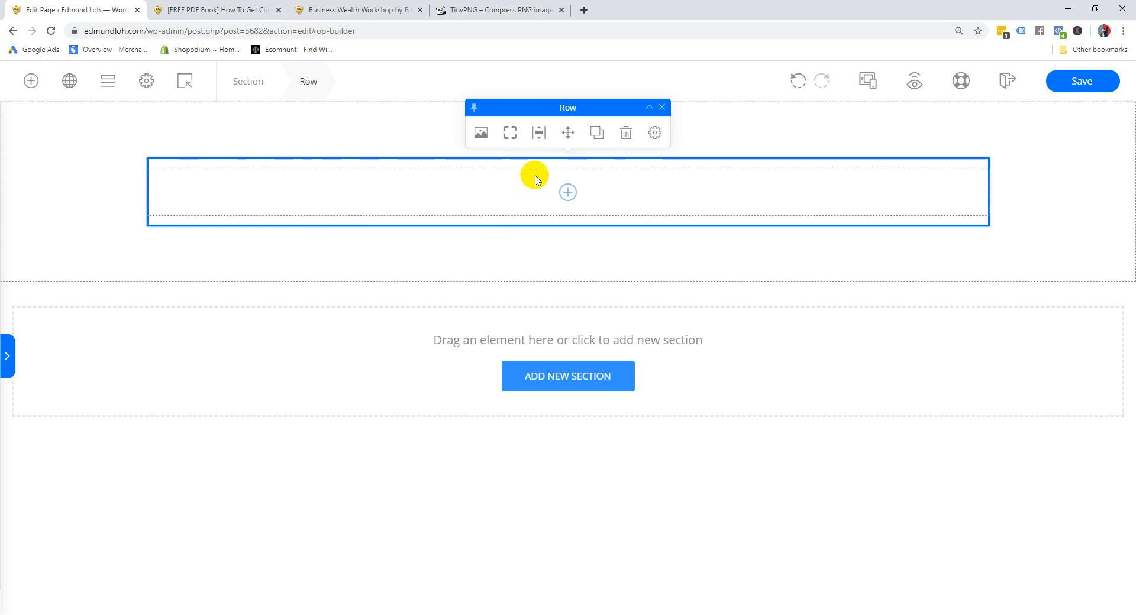
click(379, 136)
click(120, 163)
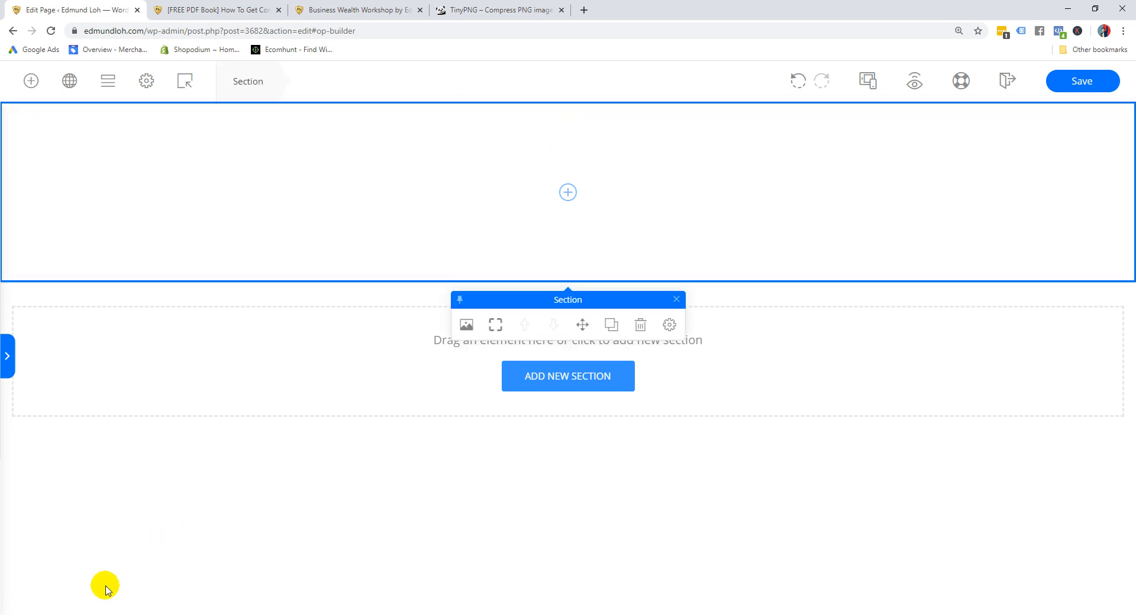
Add a second column from the layout elements to the row, ahead of the existing column
click(390, 209)
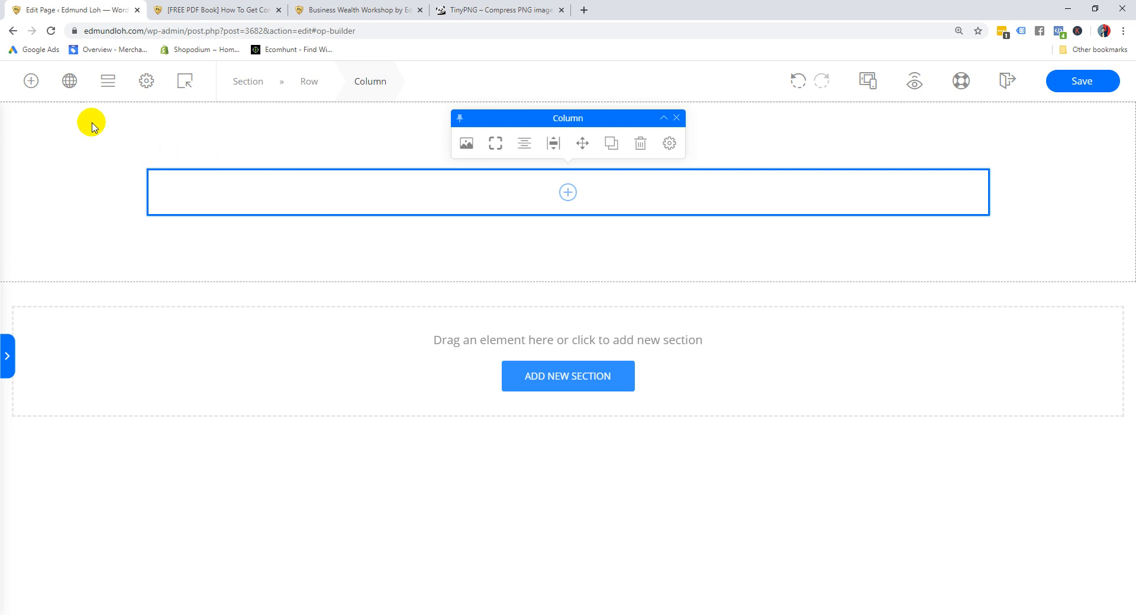
click(32, 81)
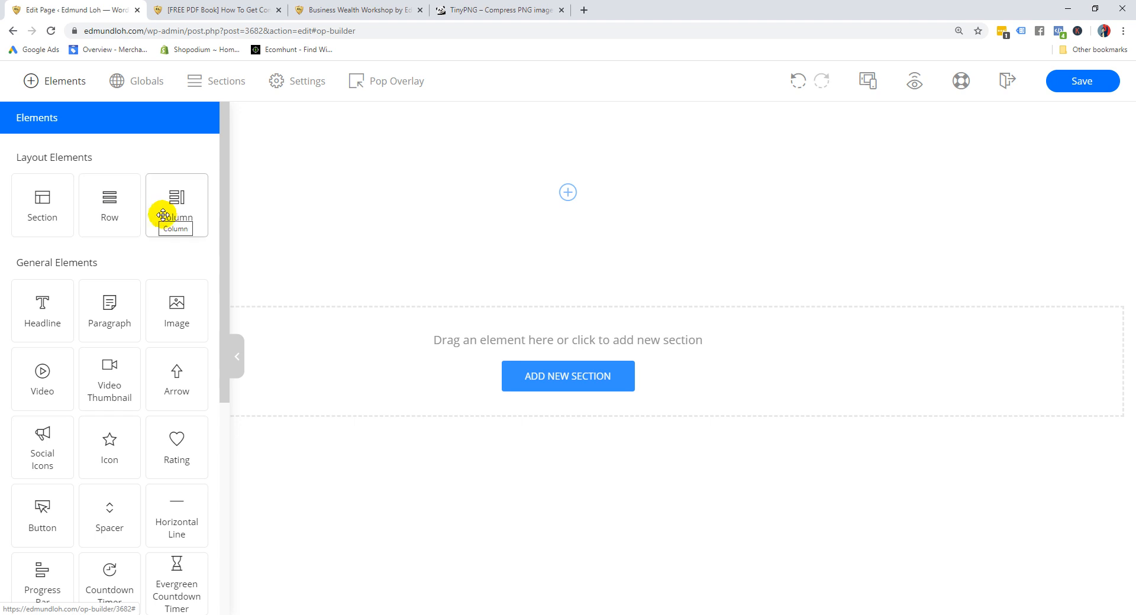
drag(172, 213, 272, 211)
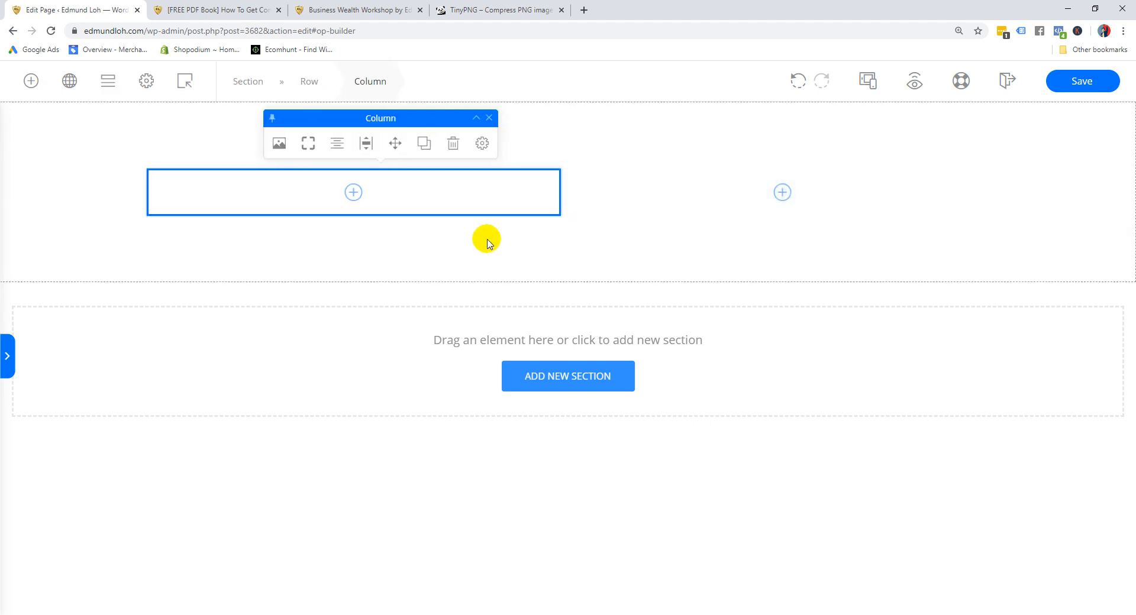
Select each of the two columns and narrow the left one to roughly a quarter of the row's width
click(708, 188)
click(494, 188)
click(603, 190)
click(485, 197)
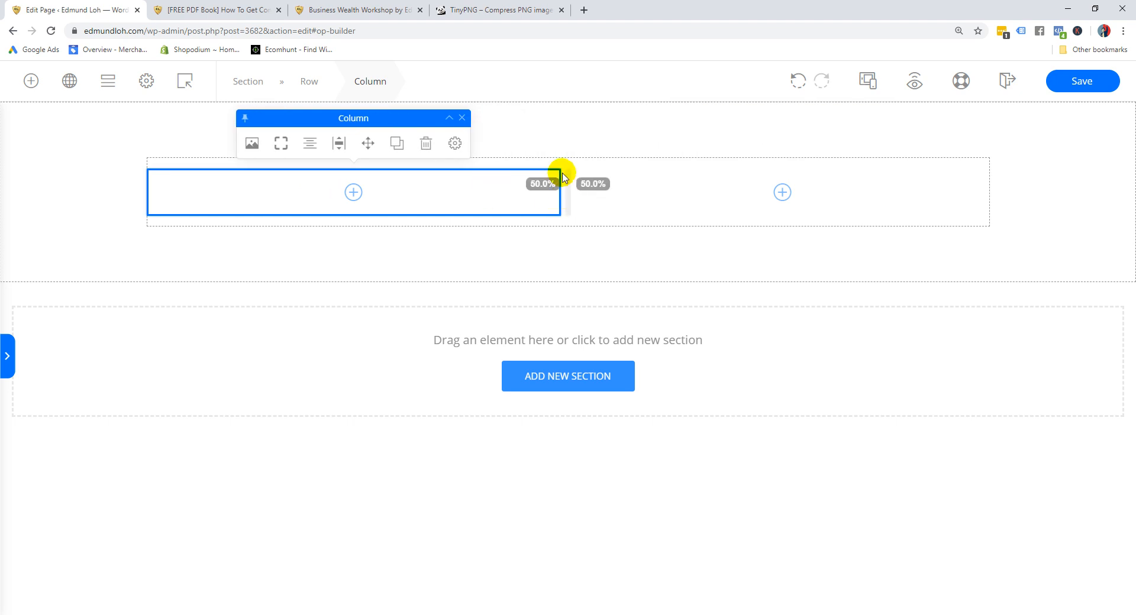
drag(566, 196, 381, 257)
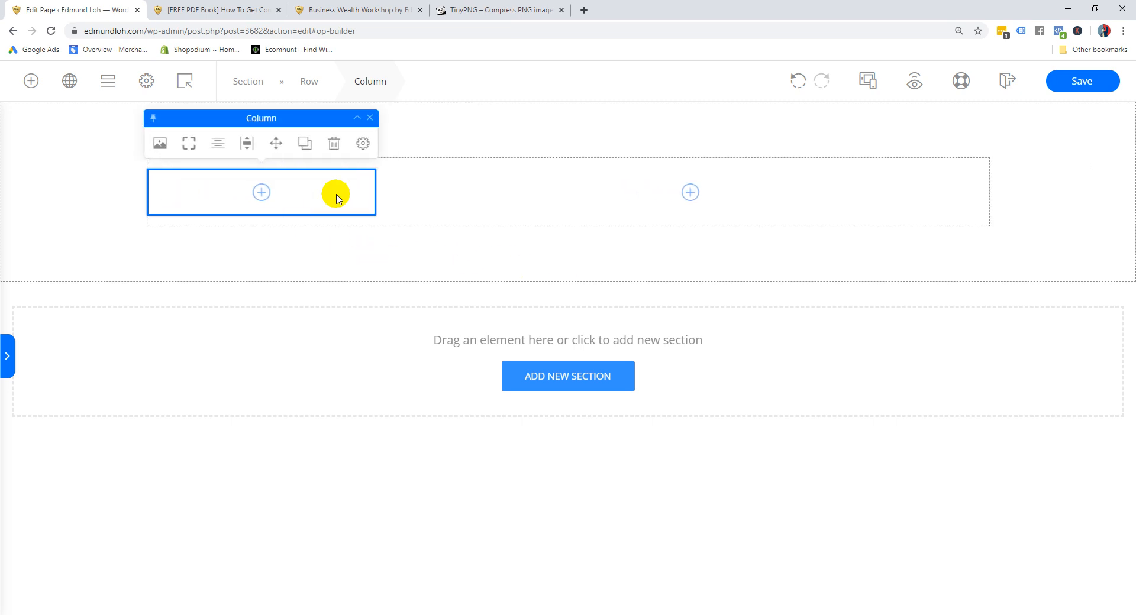
Delete the left column, and undo both the deletion and the column resizing
click(331, 152)
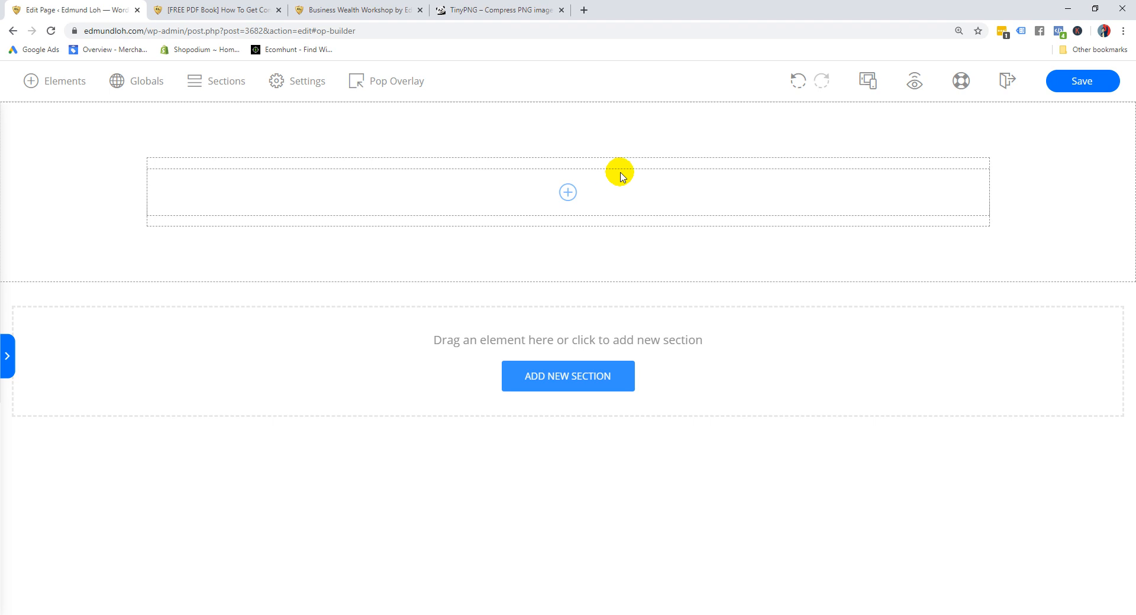
click(799, 83)
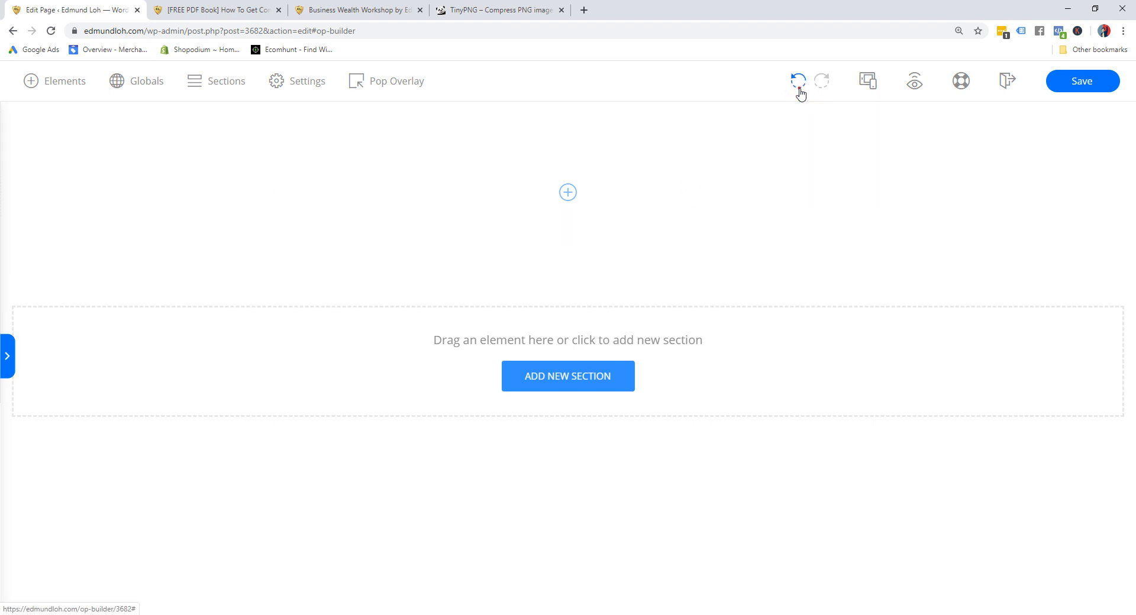
click(800, 88)
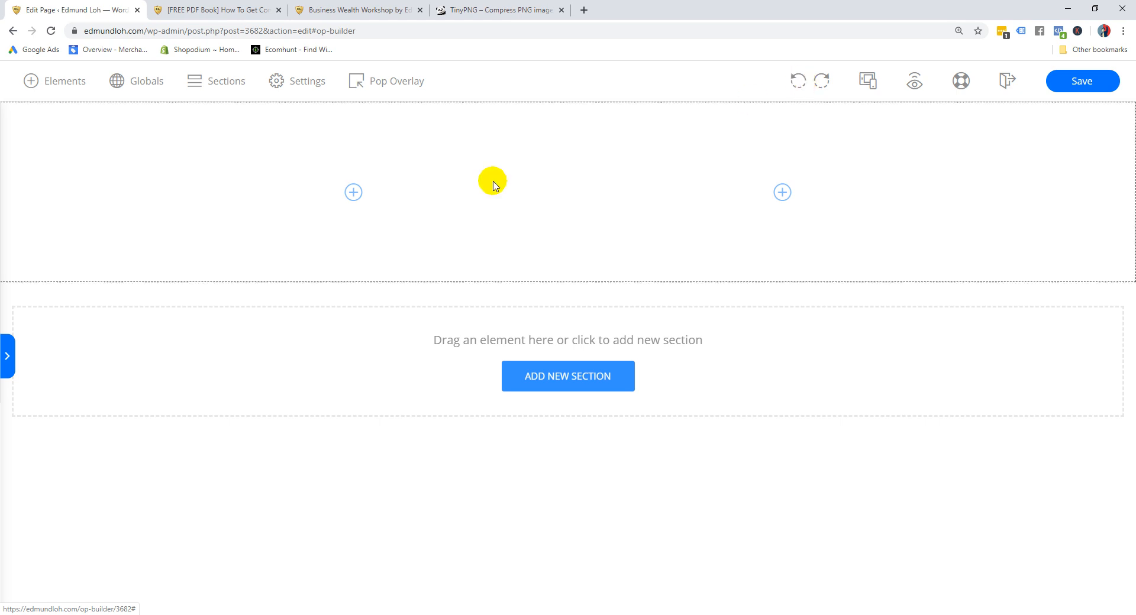
Remove the left of the two equal-width columns from the row
click(425, 202)
click(420, 151)
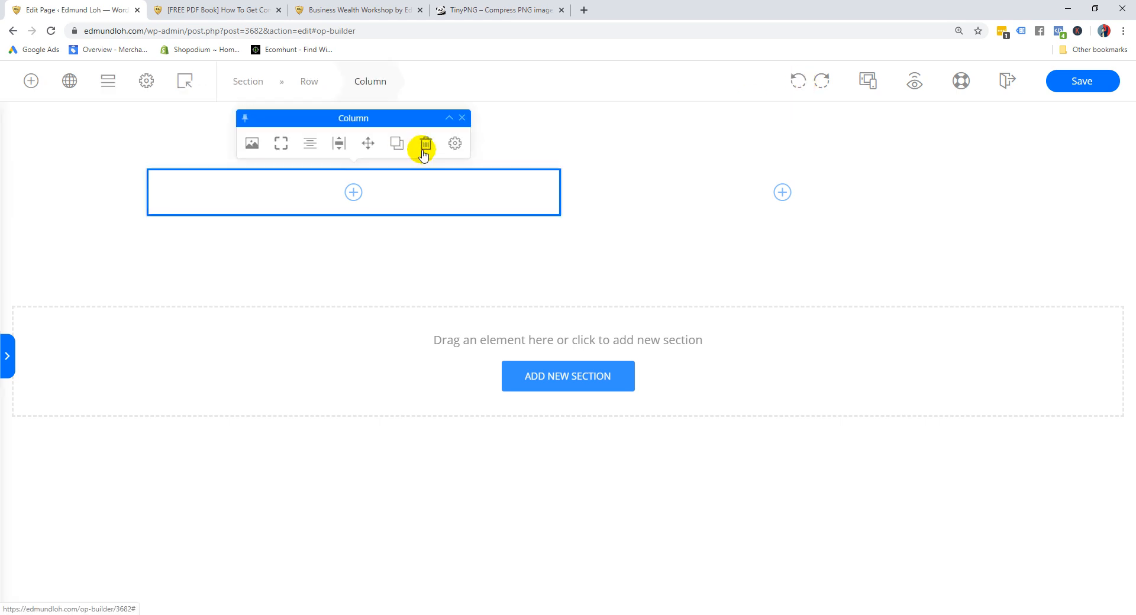
Save the page, then mark item 3 about sections, rows and columns with [x] in the Notepad outline and save it
click(1062, 86)
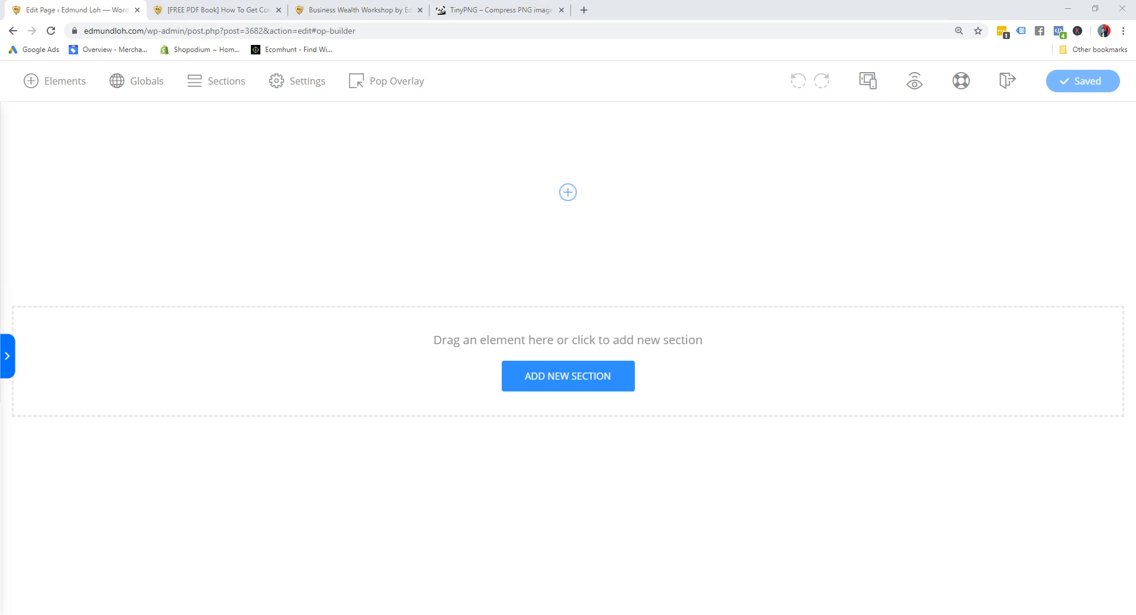
click(77, 567)
click(304, 221)
text([x)
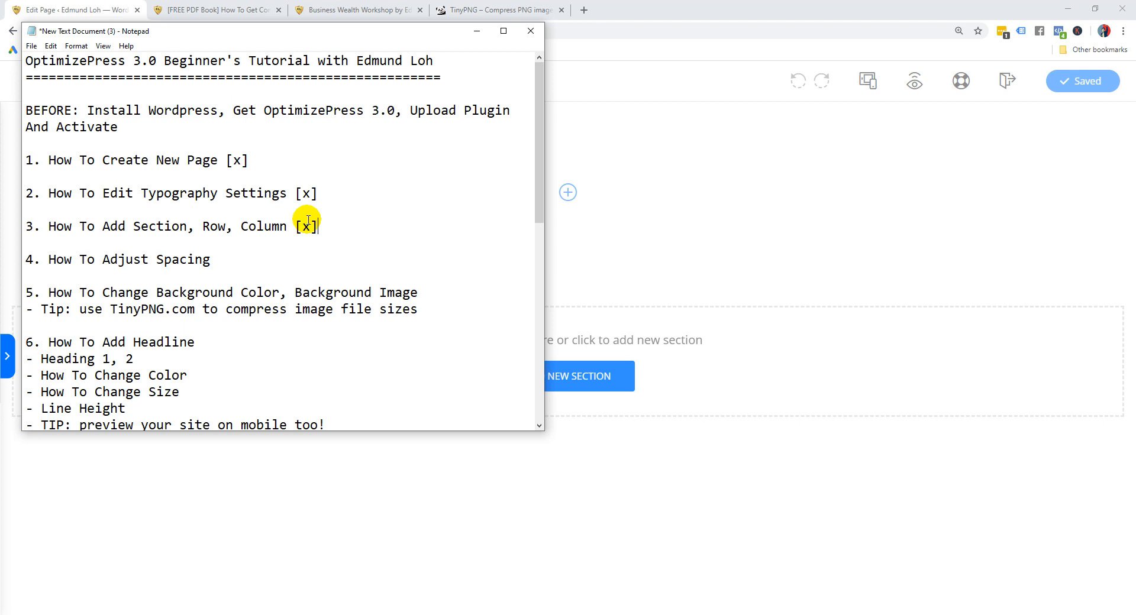
key(ctrl+s)
click(319, 259)
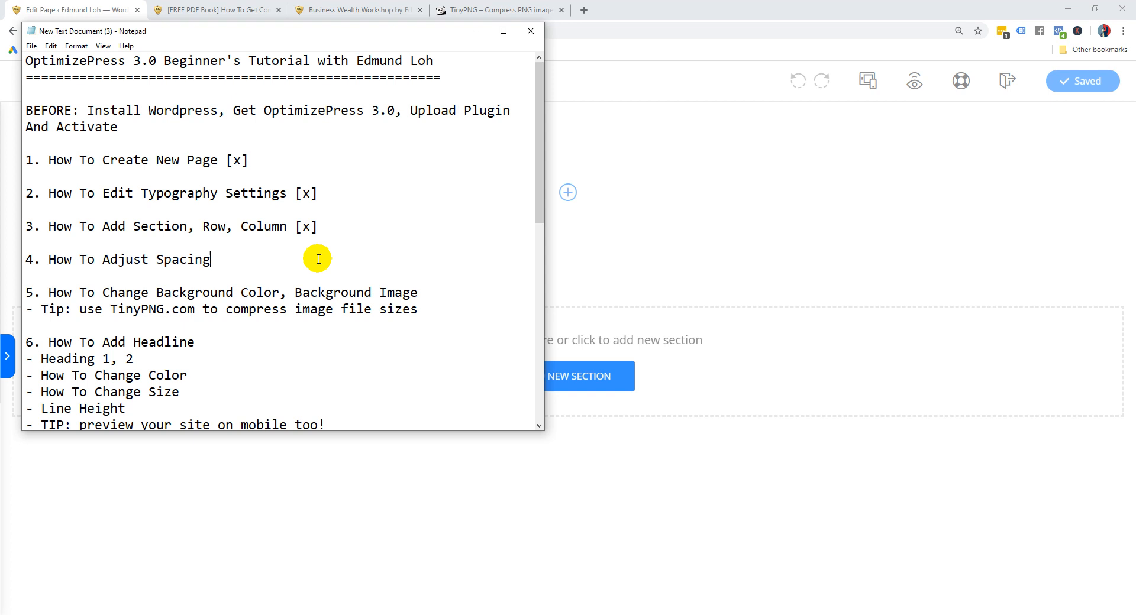
click(476, 31)
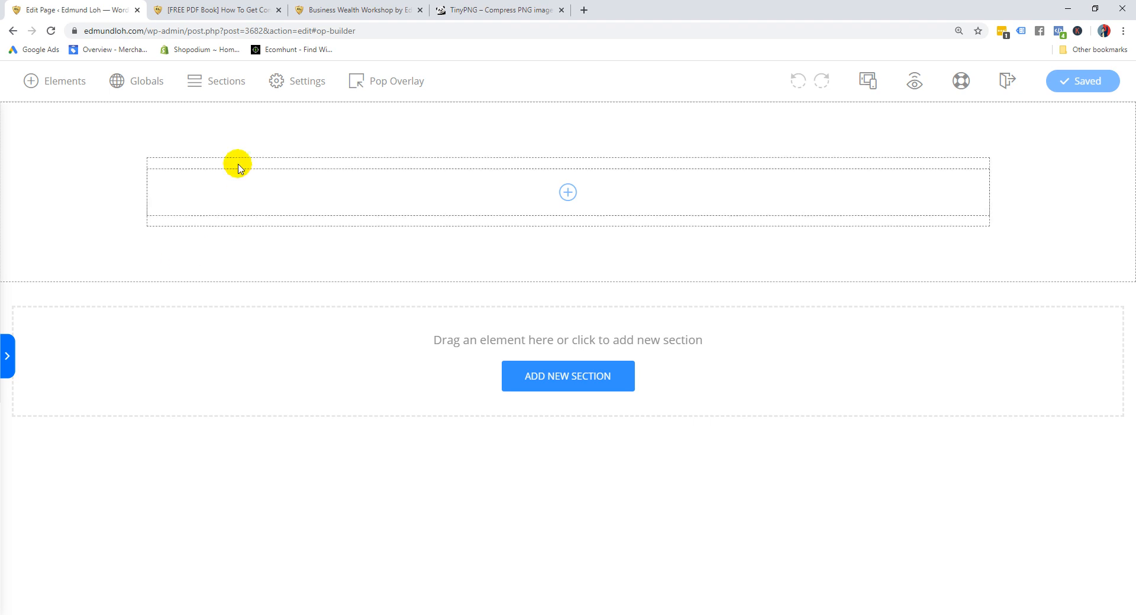
Select the page's section and adjust the spacing above its content to about 76 px
click(95, 177)
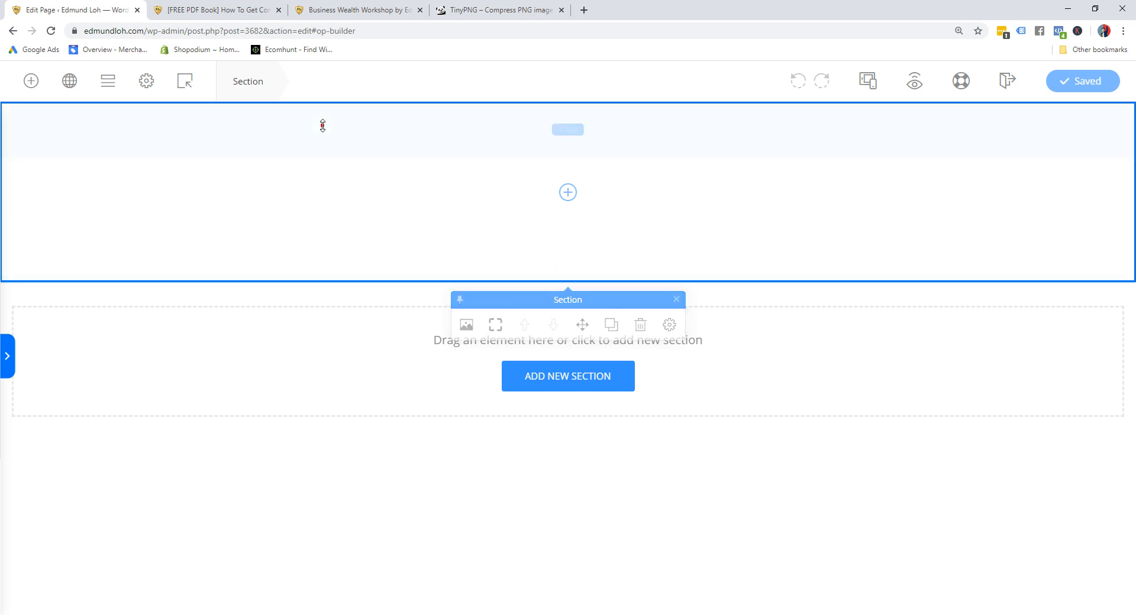
drag(322, 134, 348, 137)
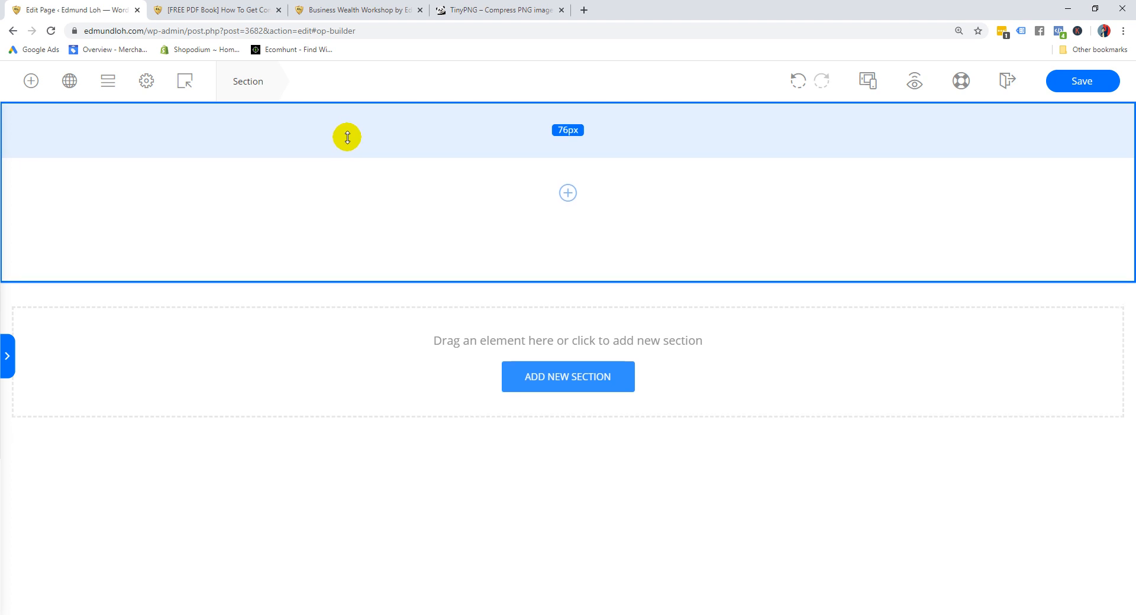
click(347, 137)
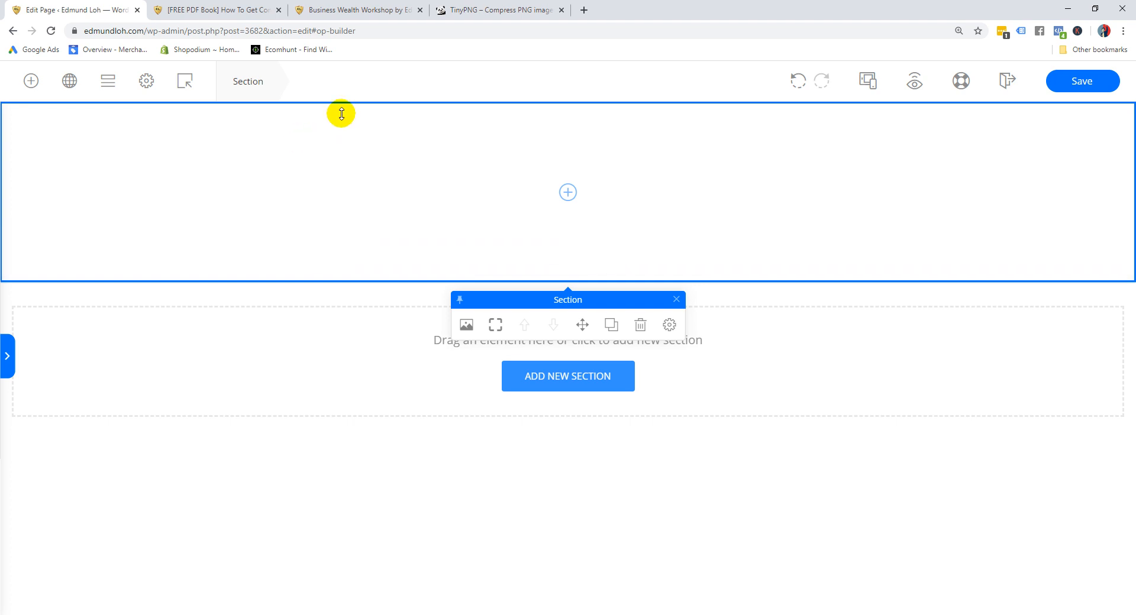
Examine the spacing between sections on the published Business Wealth Workshop page, and return to the page editor
click(344, 9)
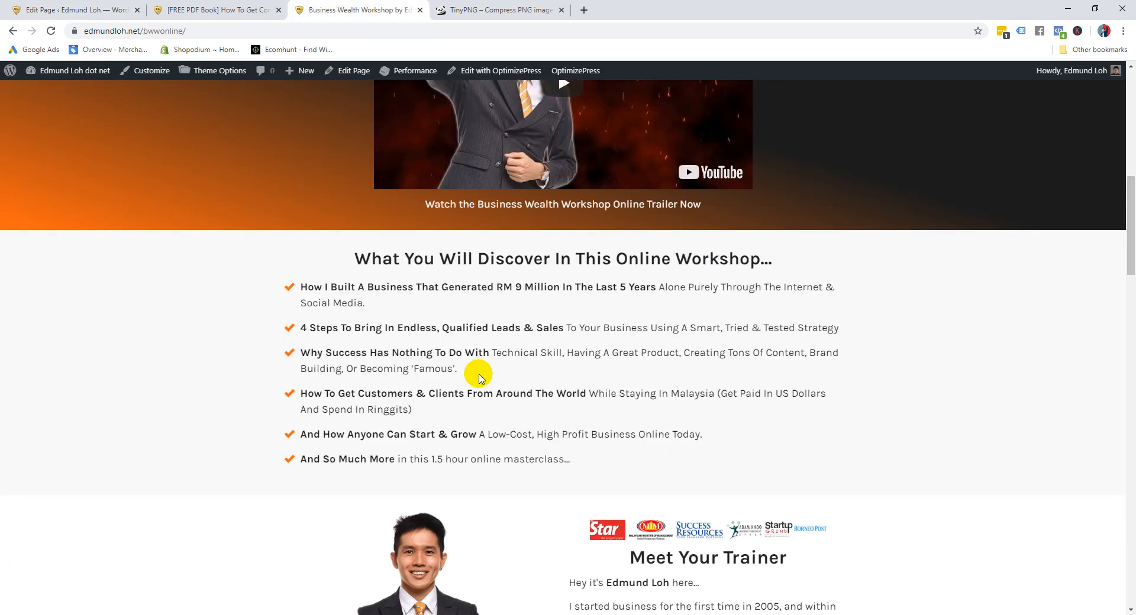
scroll(503, 441, up, 10)
scroll(503, 438, up, 2)
scroll(524, 369, down, 3)
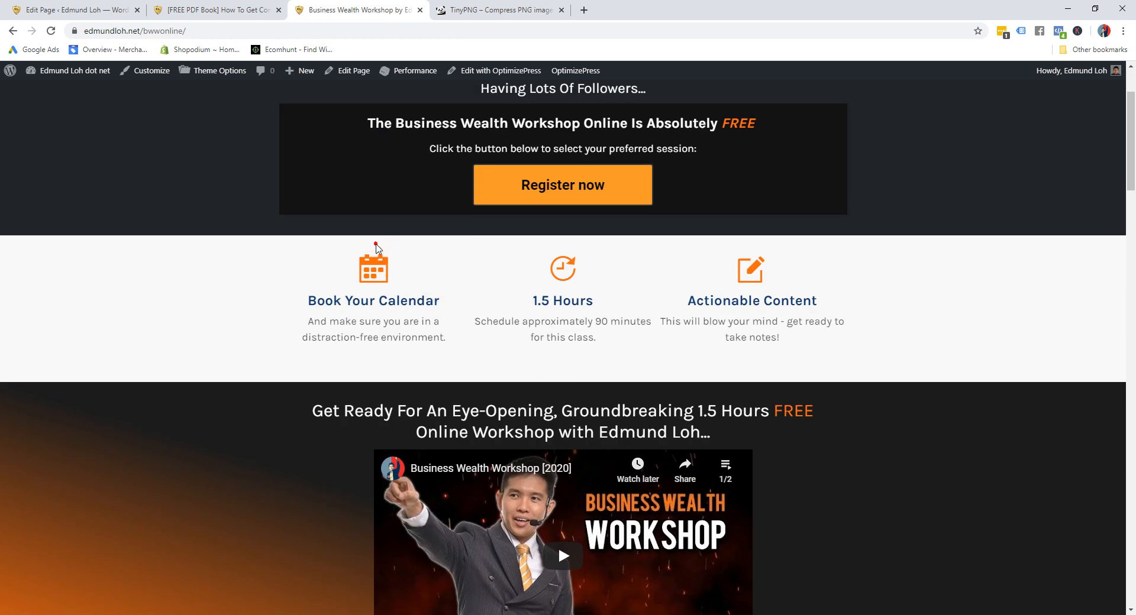
scroll(401, 348, down, 2)
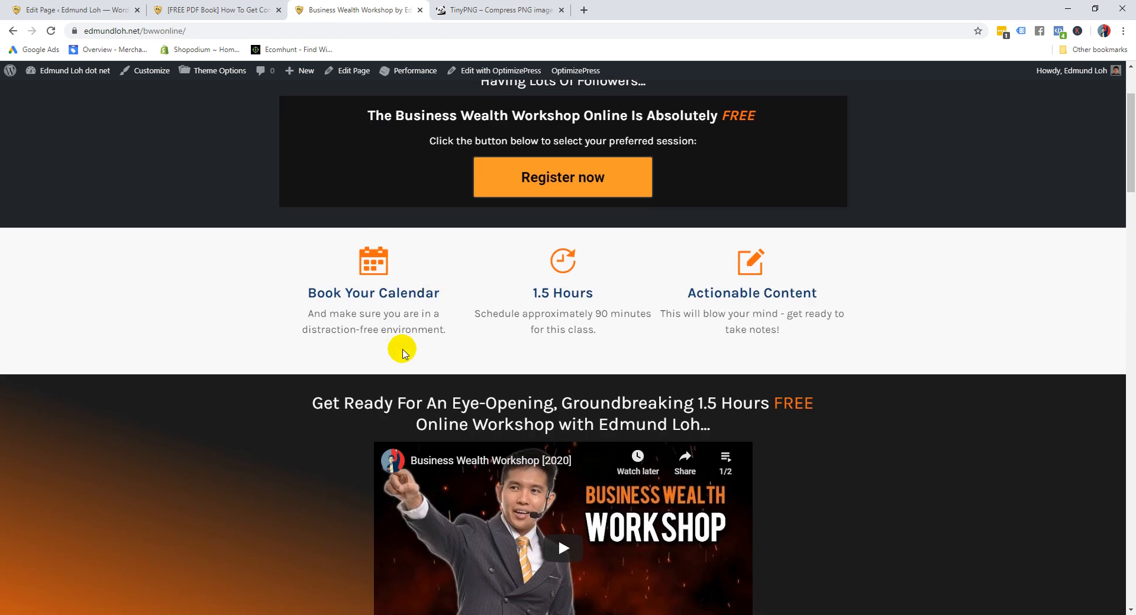
scroll(410, 293, down, 2)
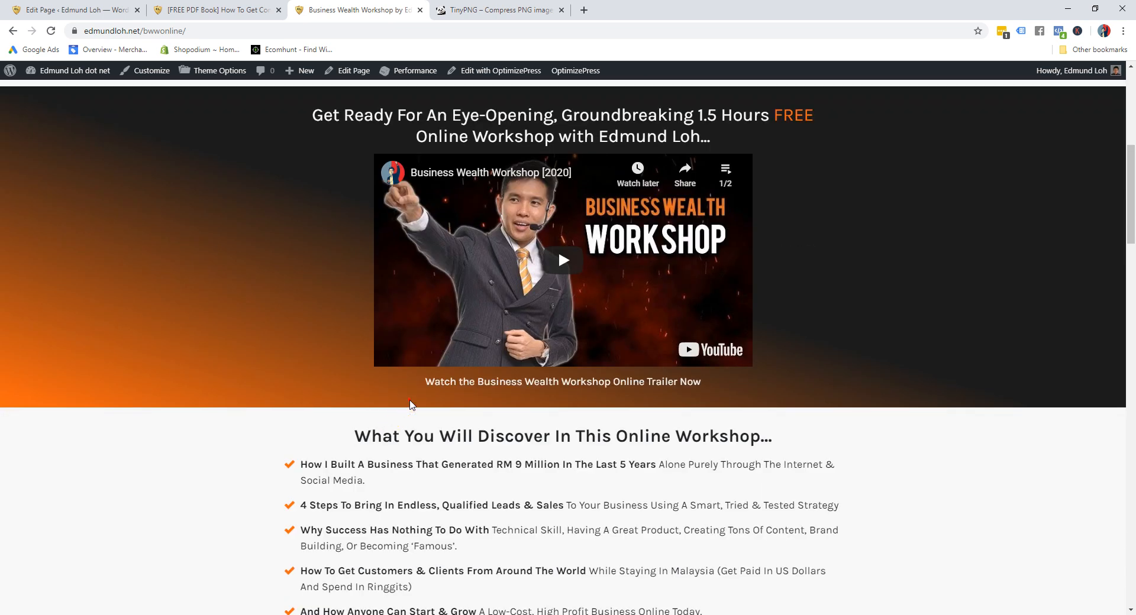
scroll(414, 379, down, 4)
scroll(411, 461, up, 10)
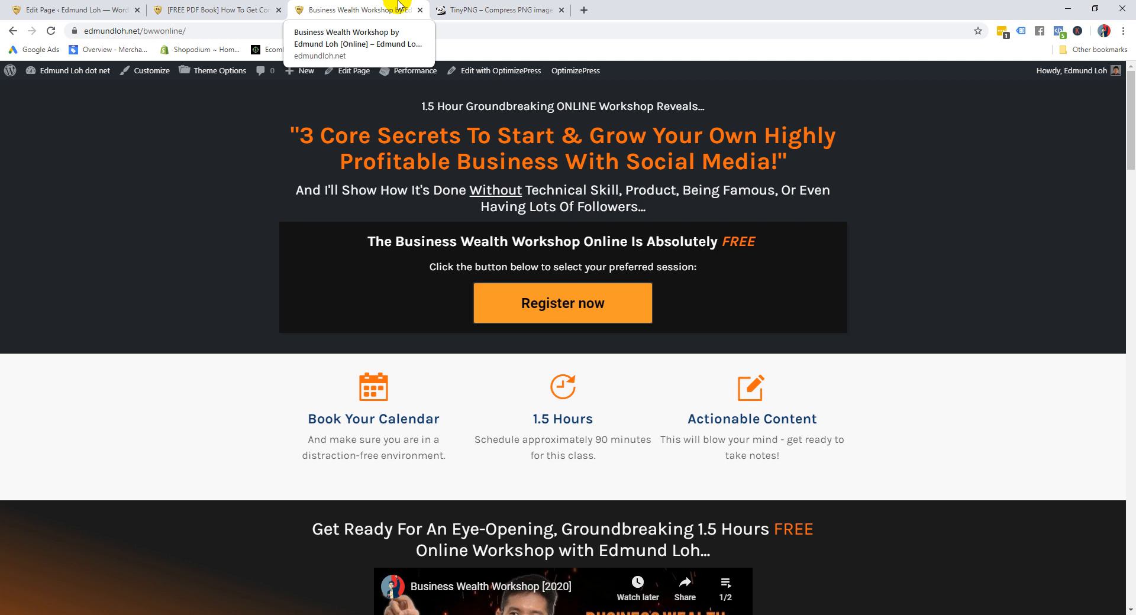
click(31, 7)
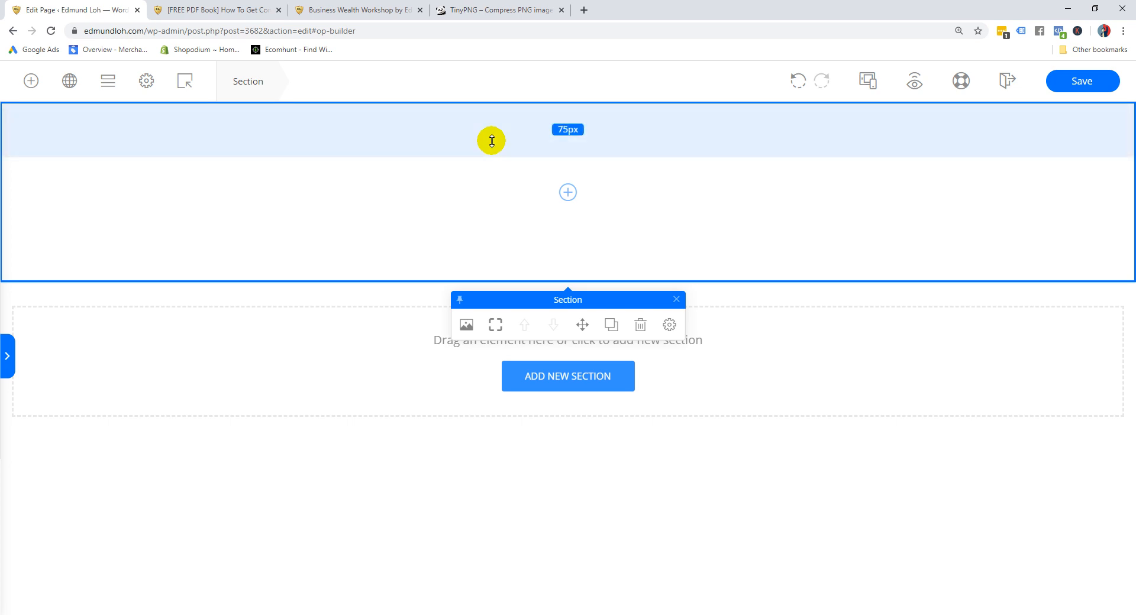
Reduce the section's spacing, setting both the space above and the space below the element to 30 px
click(492, 140)
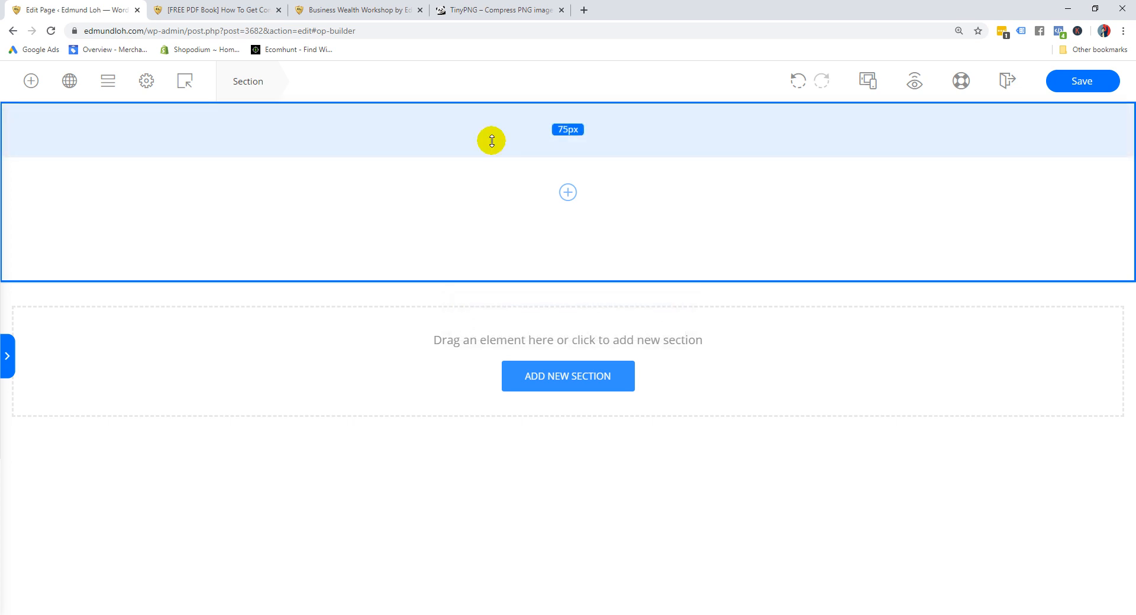
drag(492, 141, 499, 127)
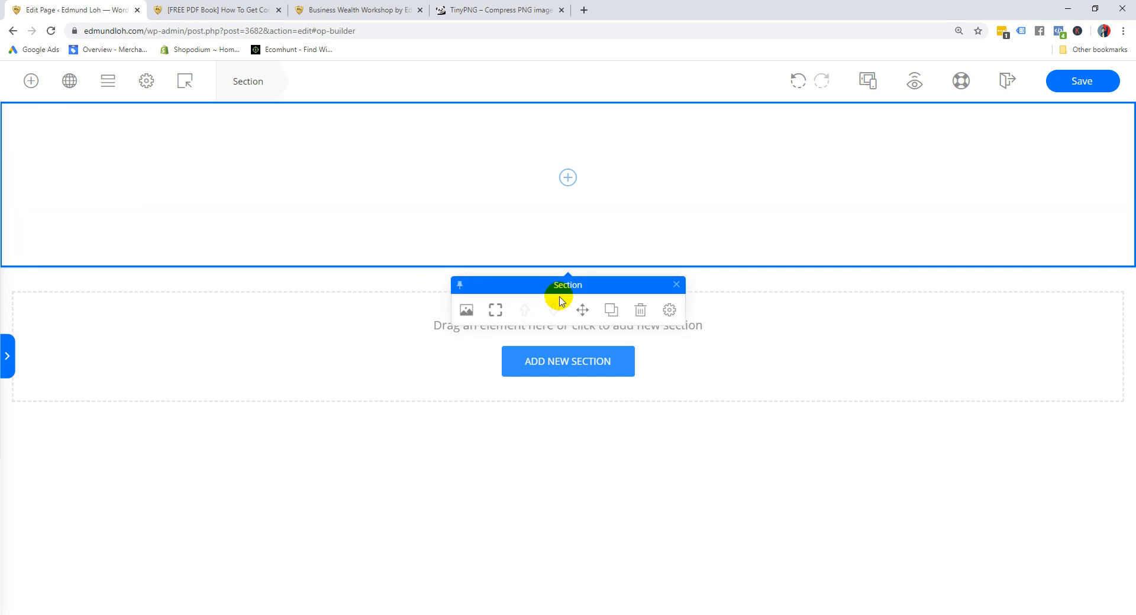
click(668, 311)
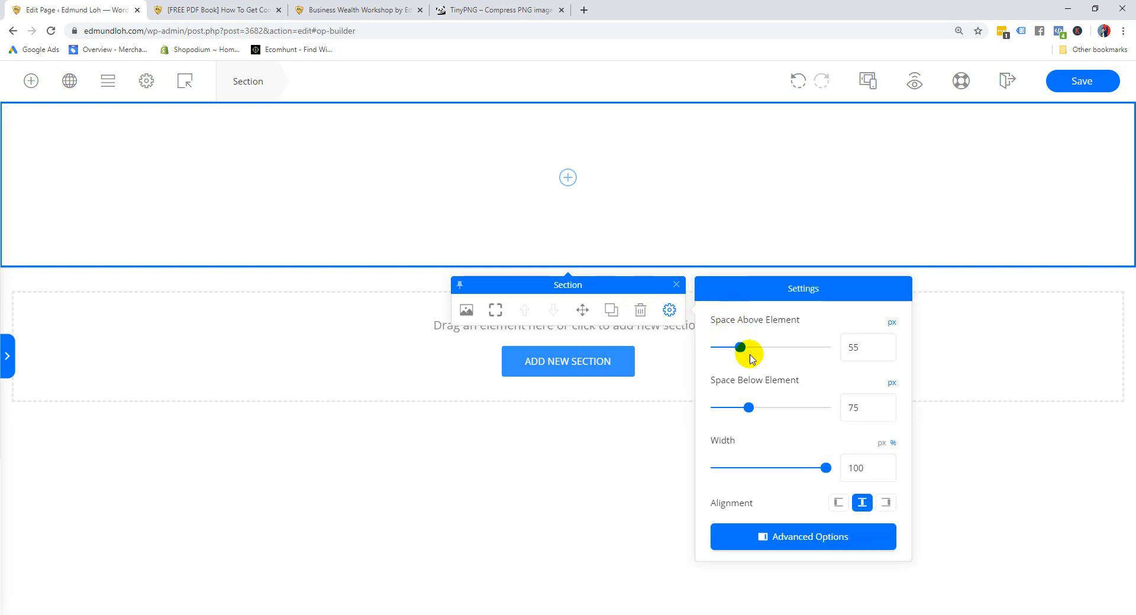
double_click(870, 355)
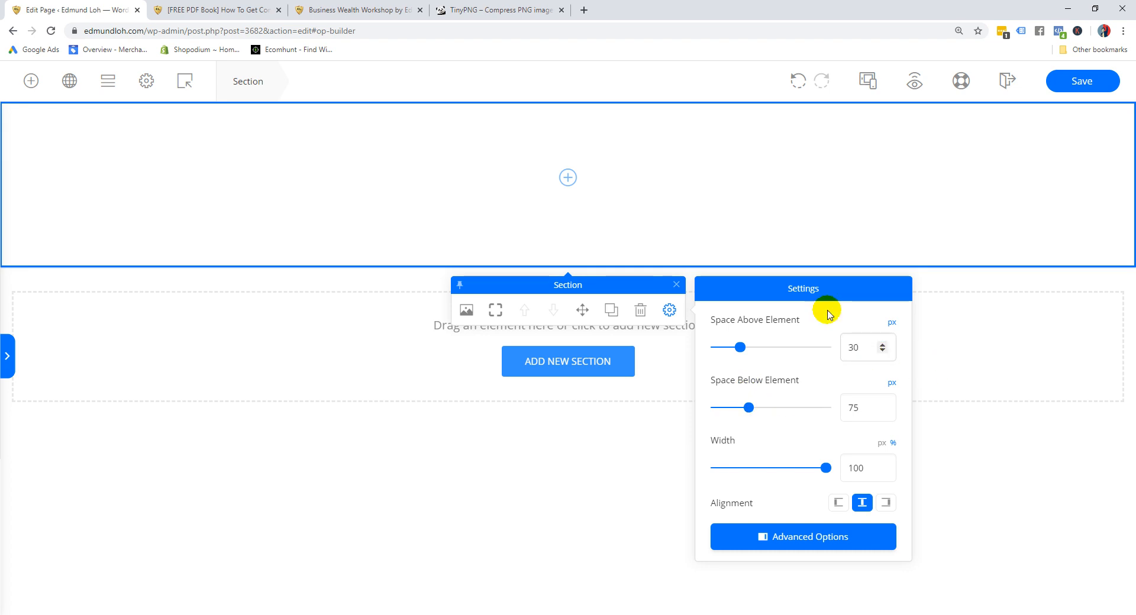
double_click(858, 408)
text(30)
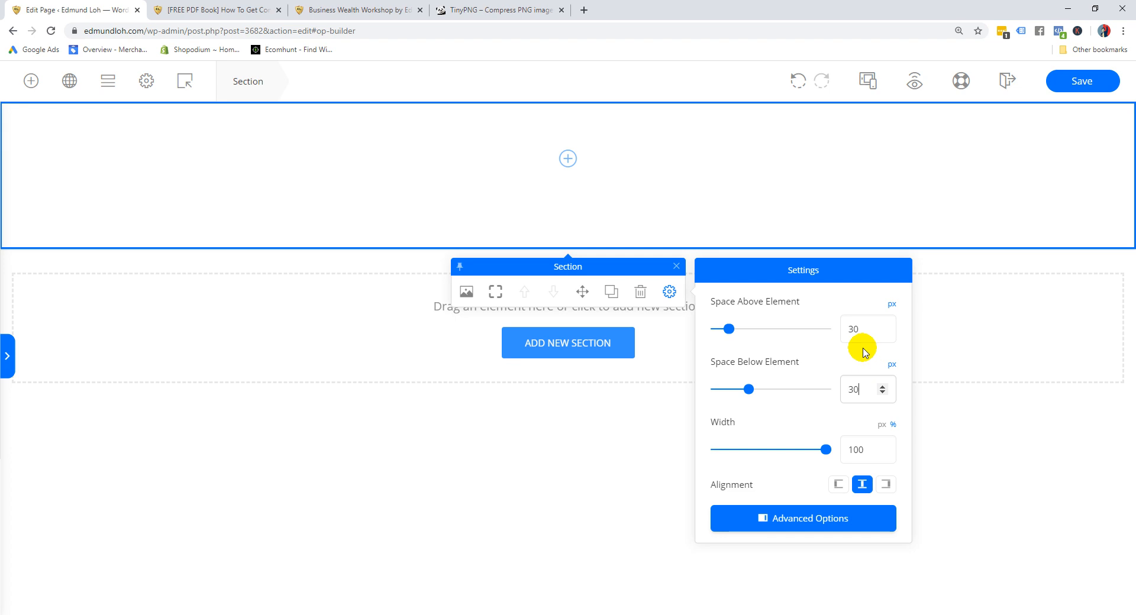
click(854, 328)
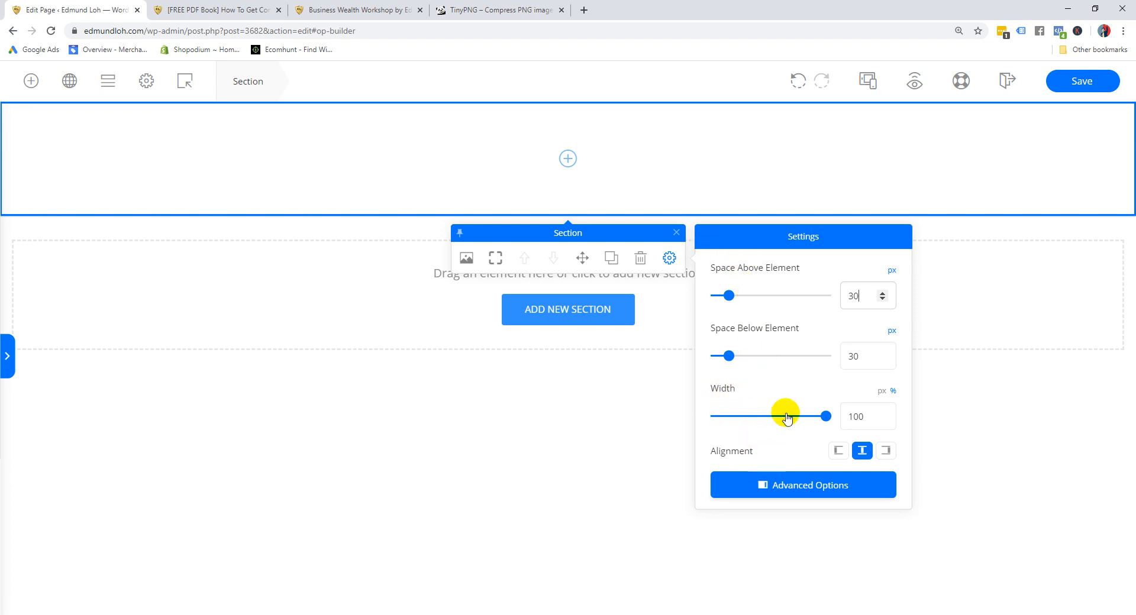
Set the section's top and bottom margins to 30 px in its advanced options
click(802, 491)
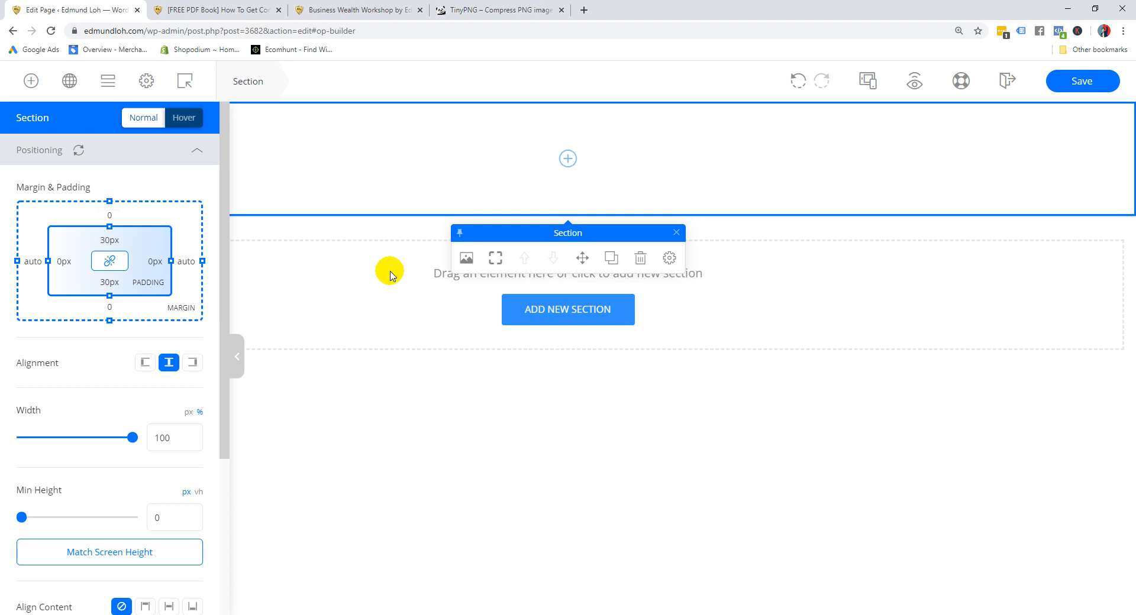
click(106, 214)
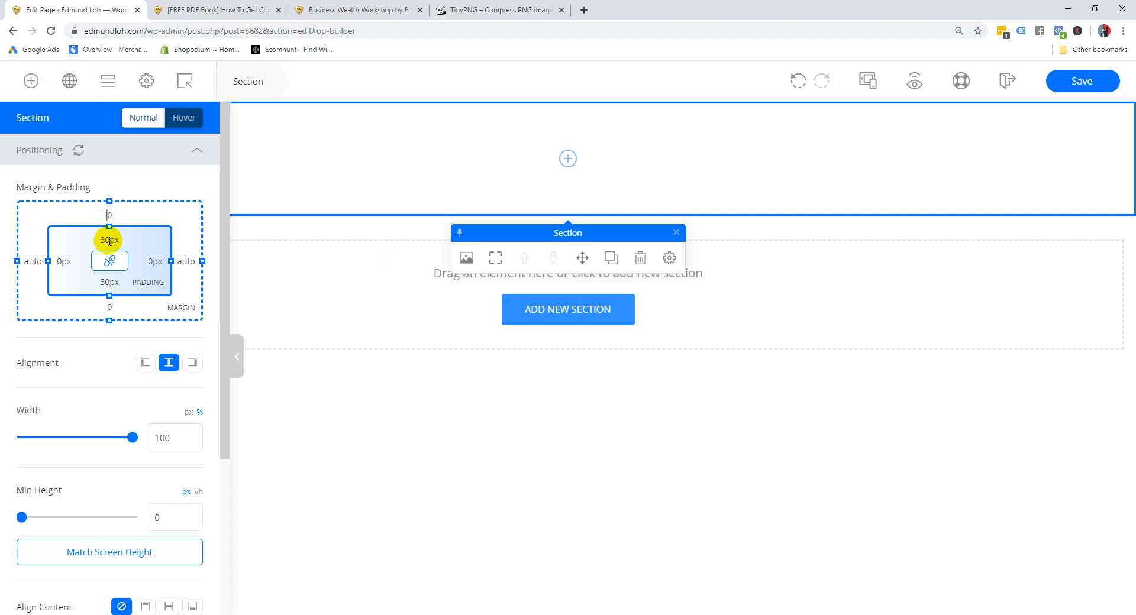
click(109, 241)
click(106, 217)
text(3)
click(106, 306)
text(3)
click(83, 326)
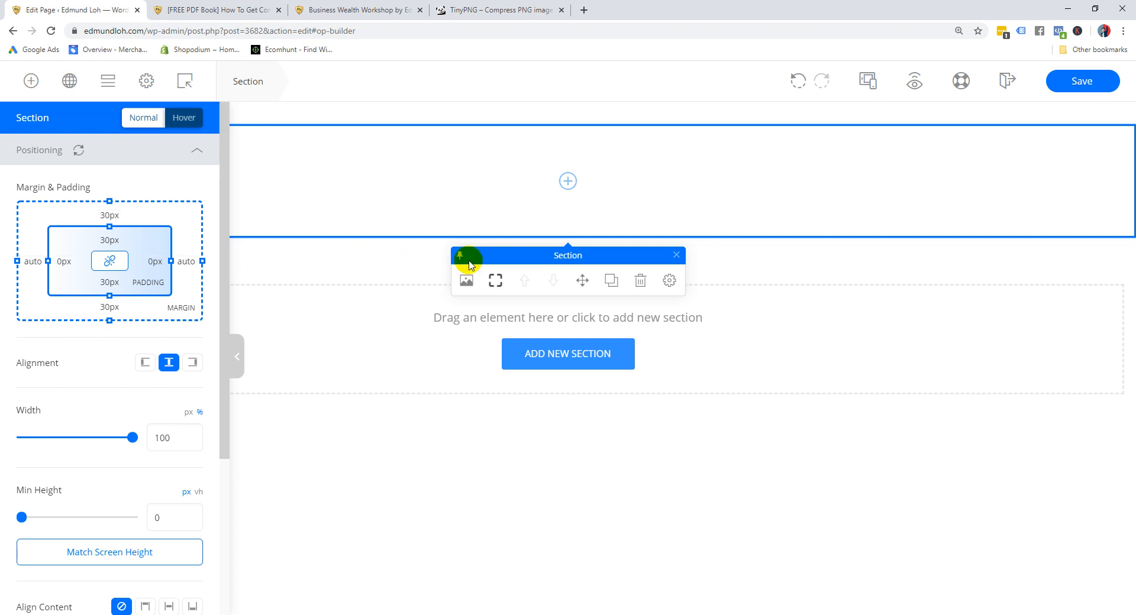
Reset the section's top and bottom margins to 0 px and save the page
click(102, 306)
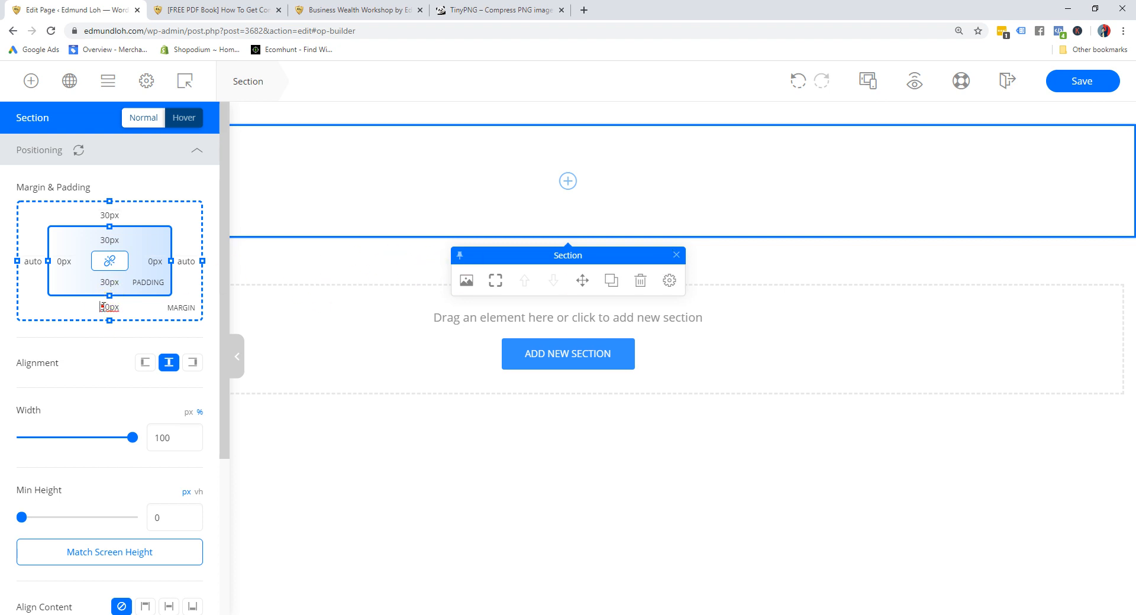
click(104, 307)
key(BackSpace)
drag(98, 216, 104, 215)
key(BackSpace)
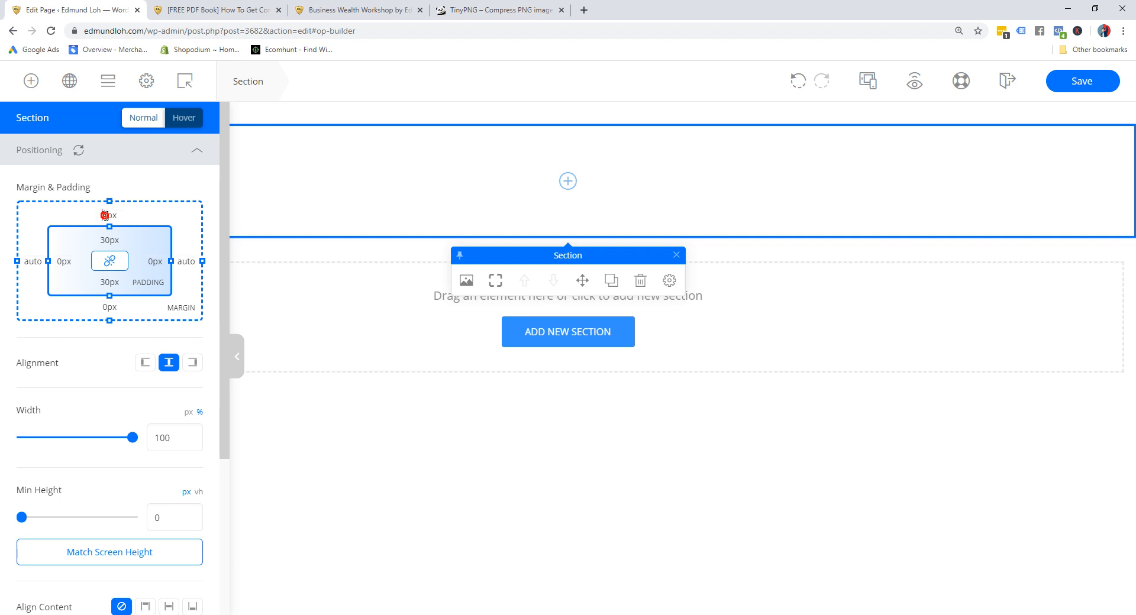
click(130, 198)
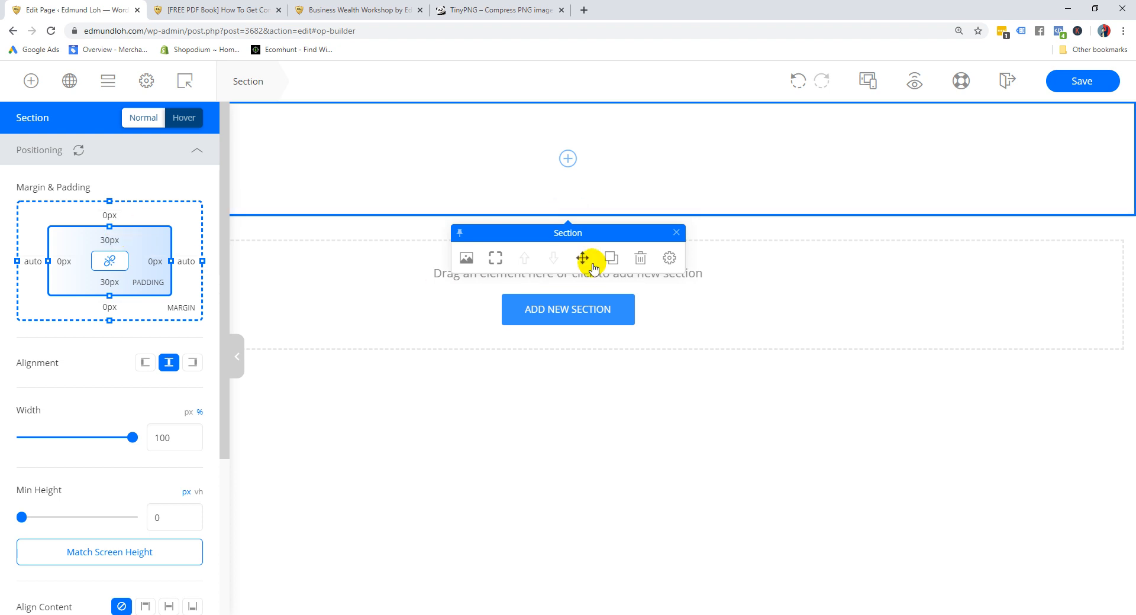
click(1088, 88)
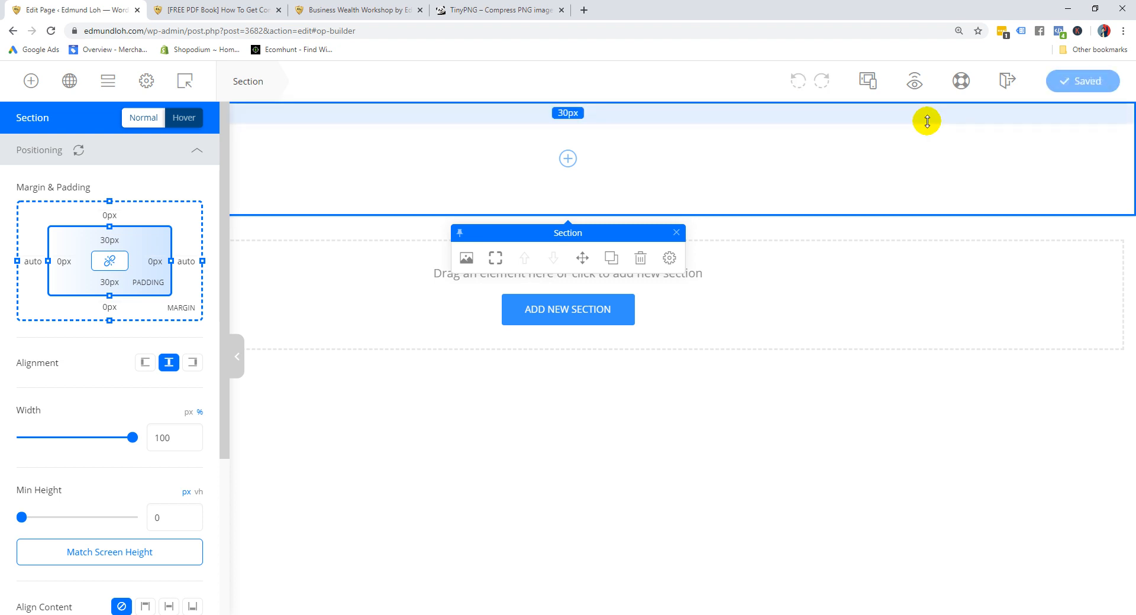
Examine the row's spacing settings, including its advanced margin and padding values
click(480, 130)
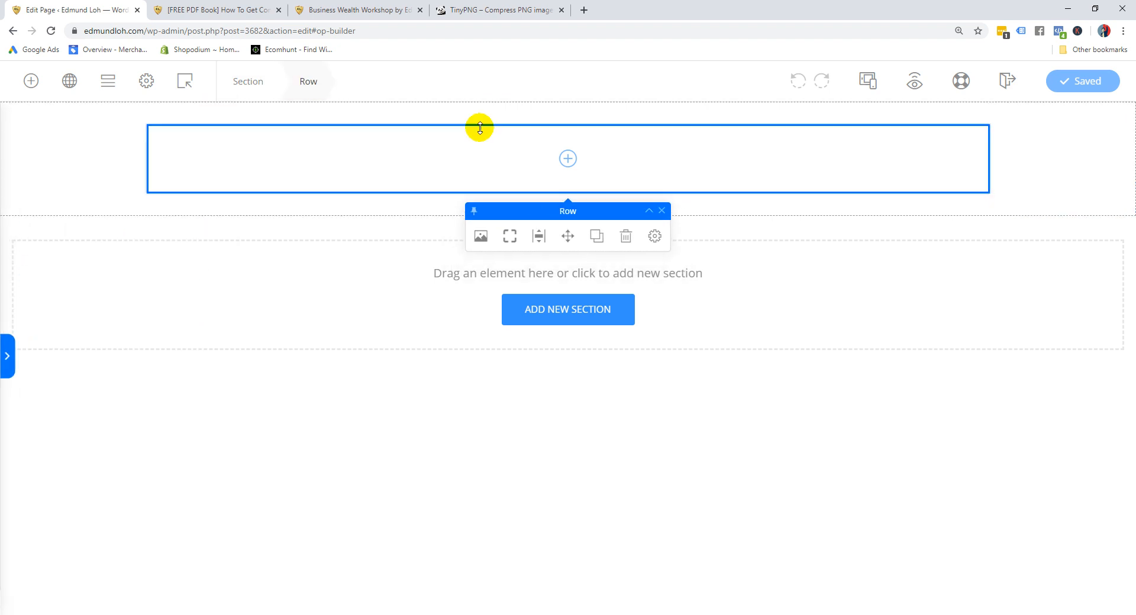
click(654, 237)
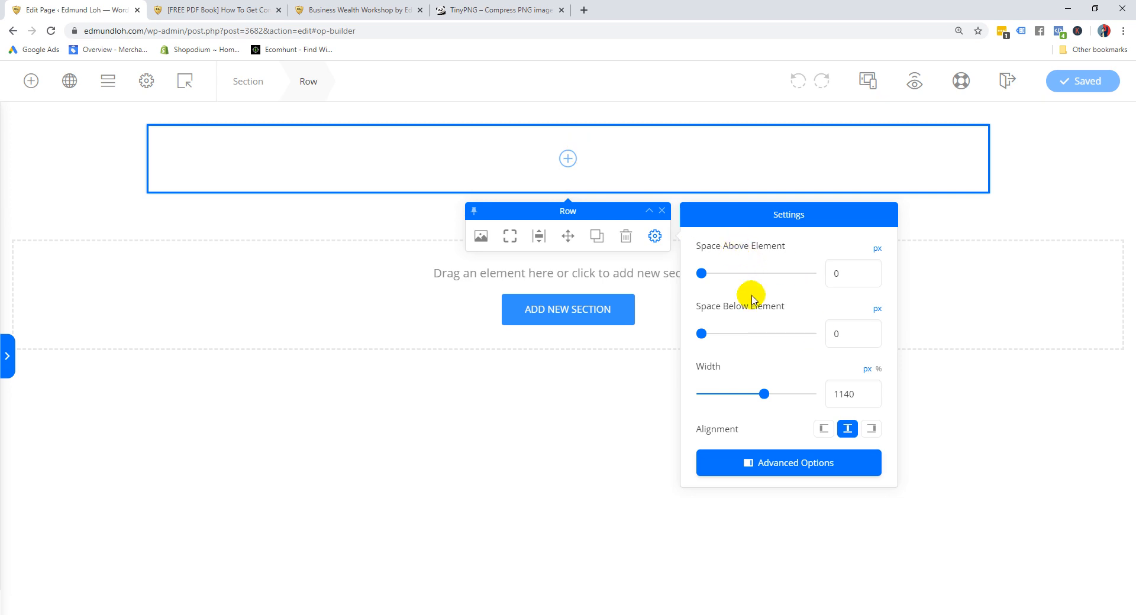
drag(568, 125, 571, 132)
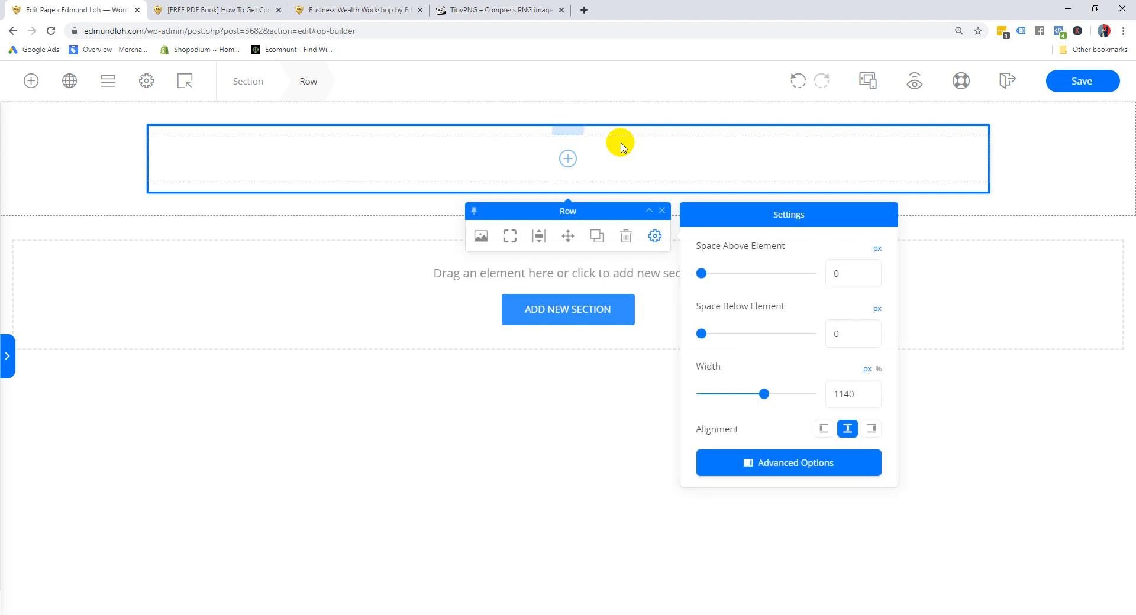
click(804, 462)
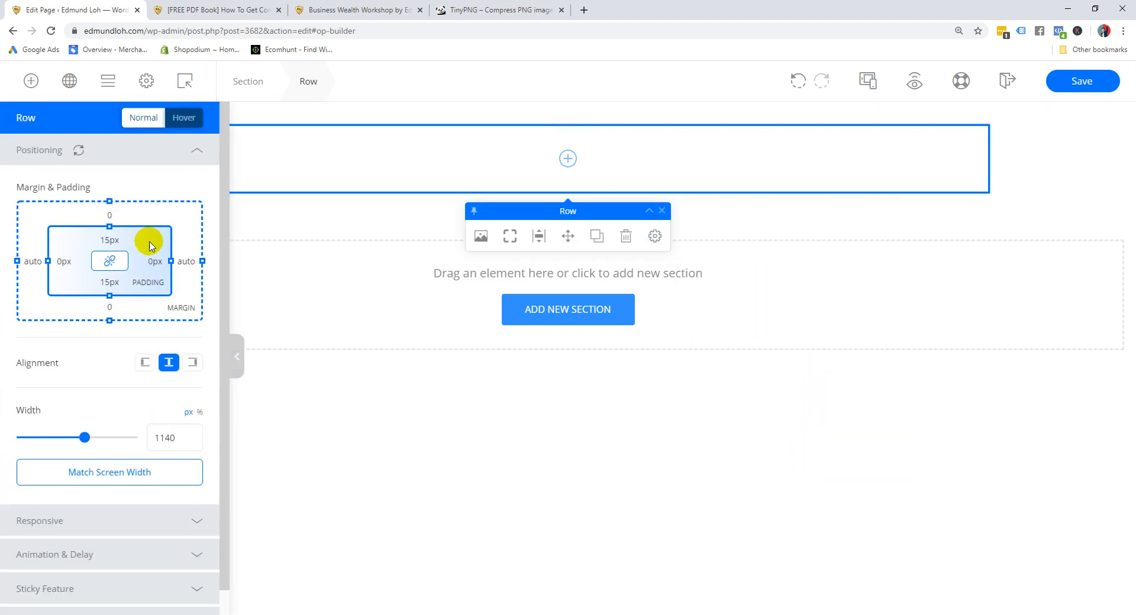
click(103, 237)
drag(111, 241, 100, 241)
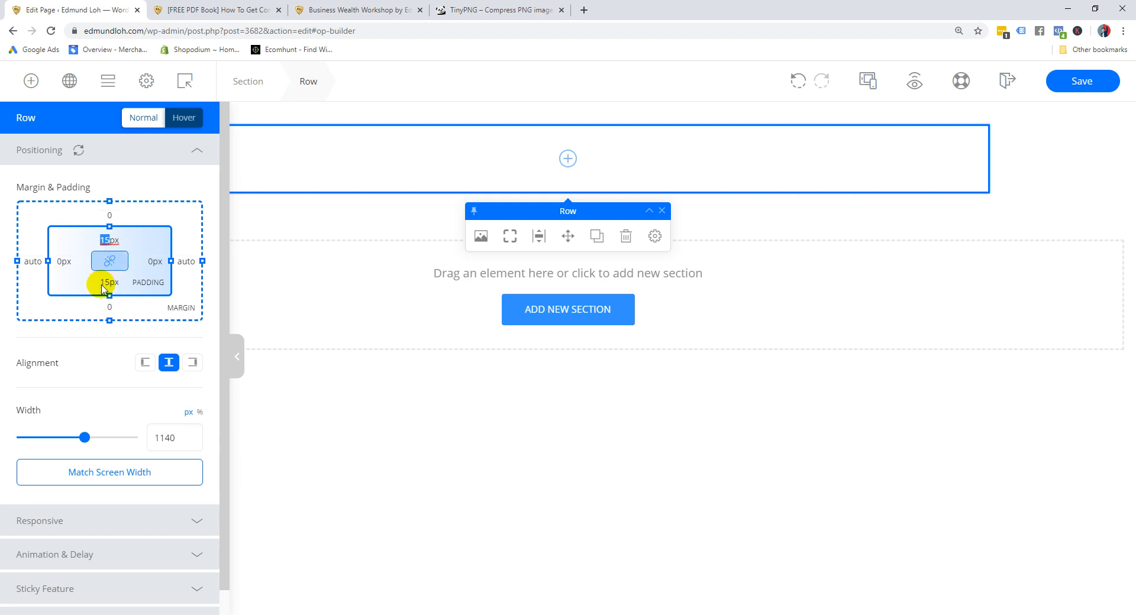
Examine the column's spacing settings and advanced positioning options, and close the side panel
click(619, 161)
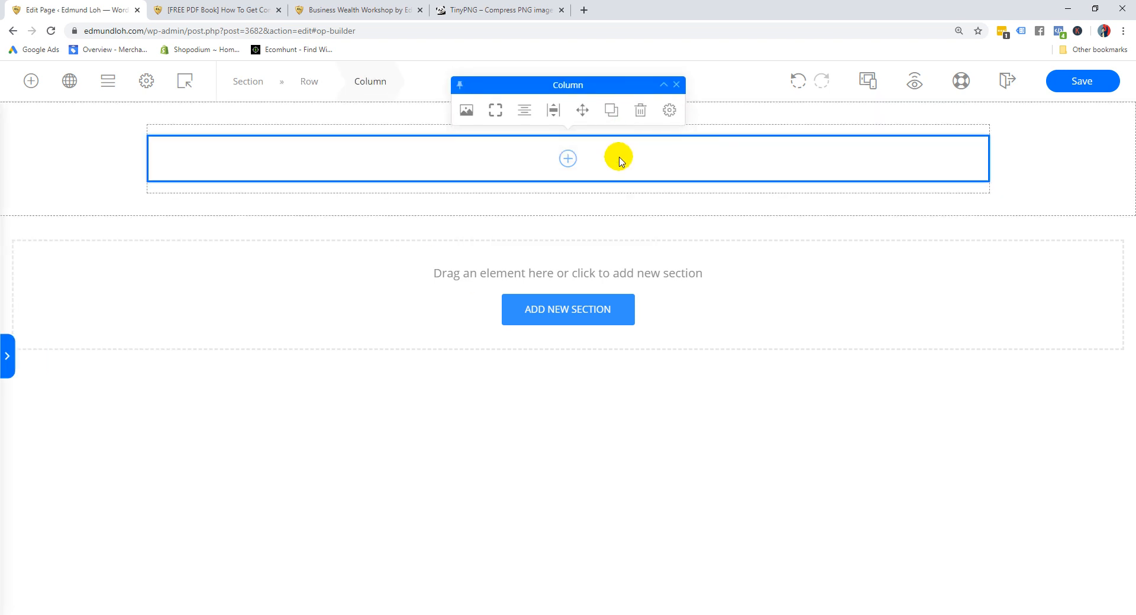
click(672, 110)
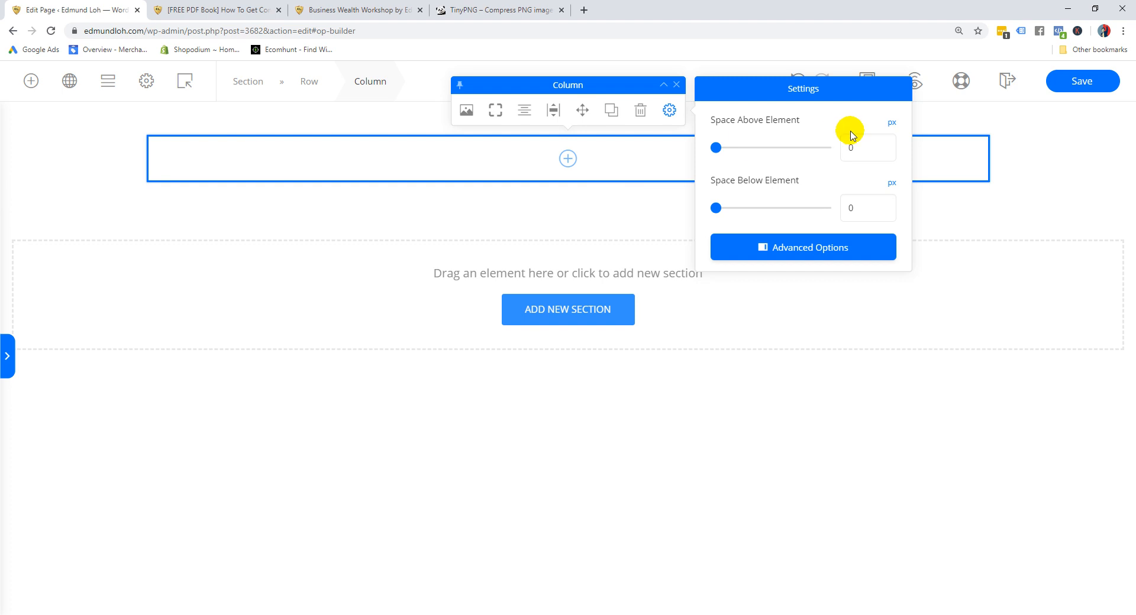
click(808, 251)
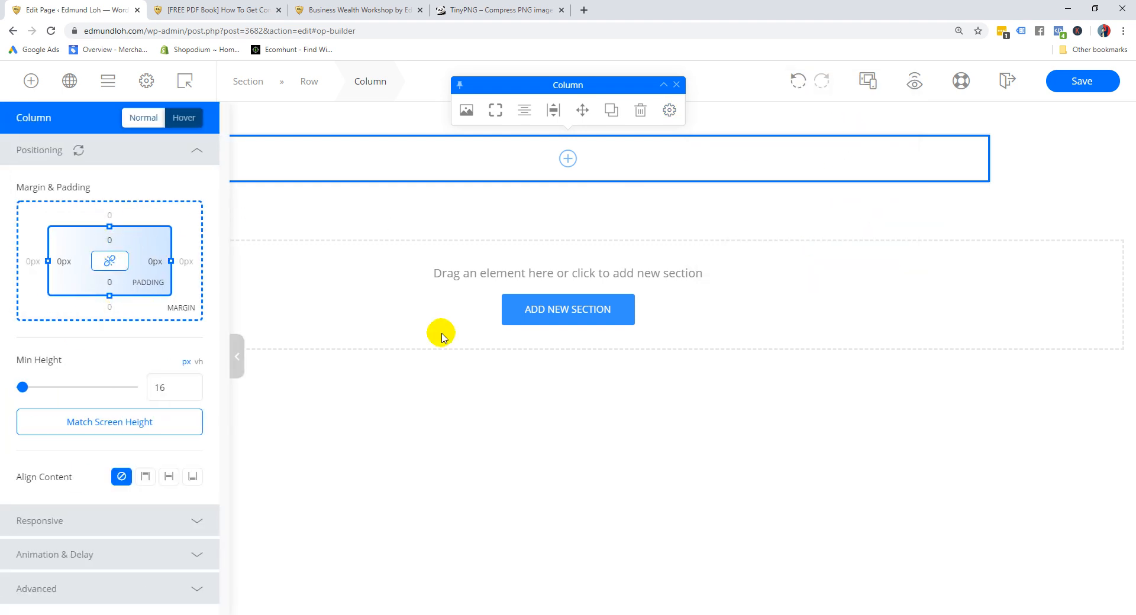
click(661, 489)
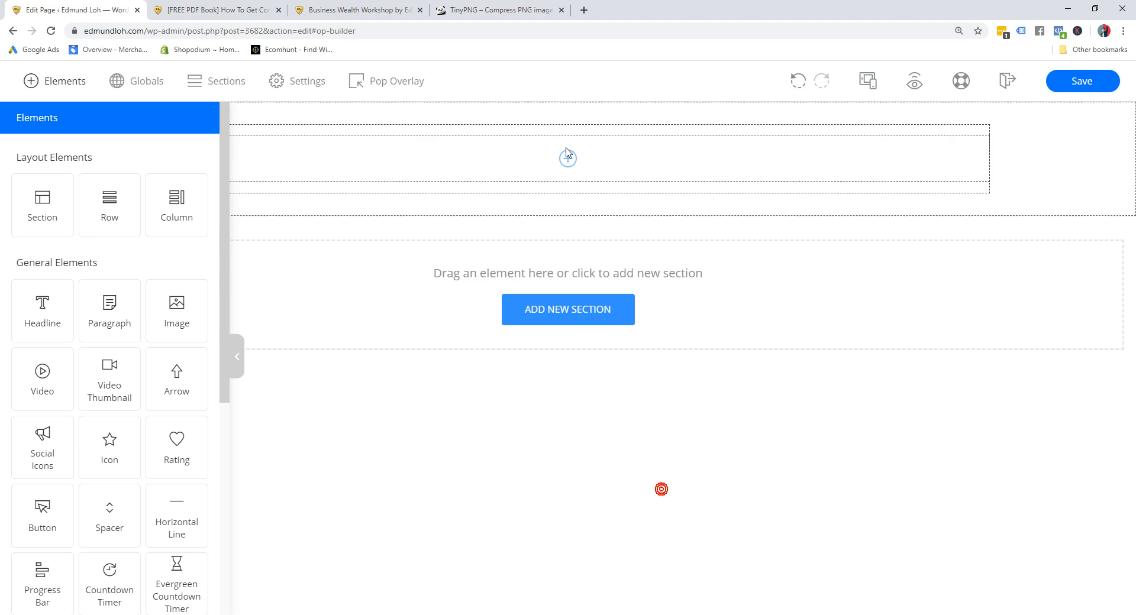
click(237, 357)
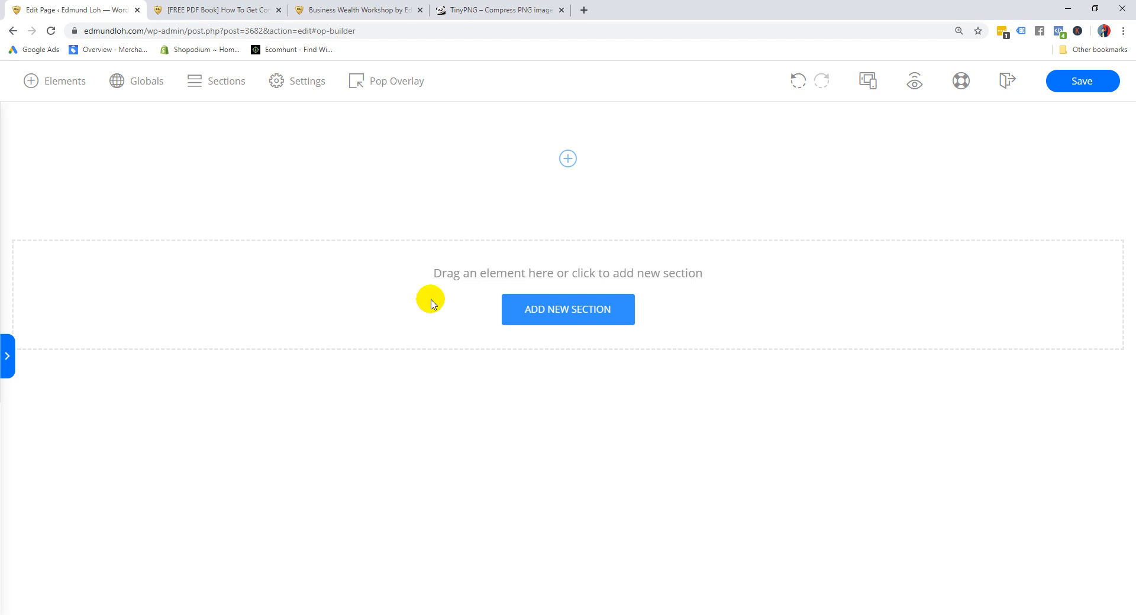
Save the page, and mark item 4 about adjusting spacing with [x] in the Notepad outline
click(1071, 83)
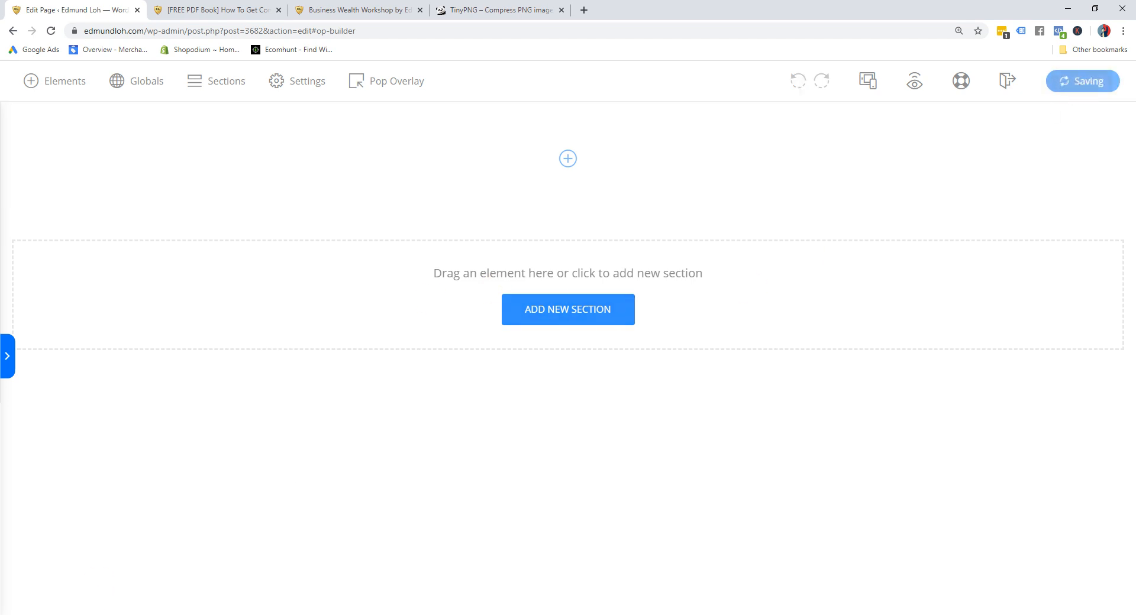
mouse_move(95, 613)
click(148, 573)
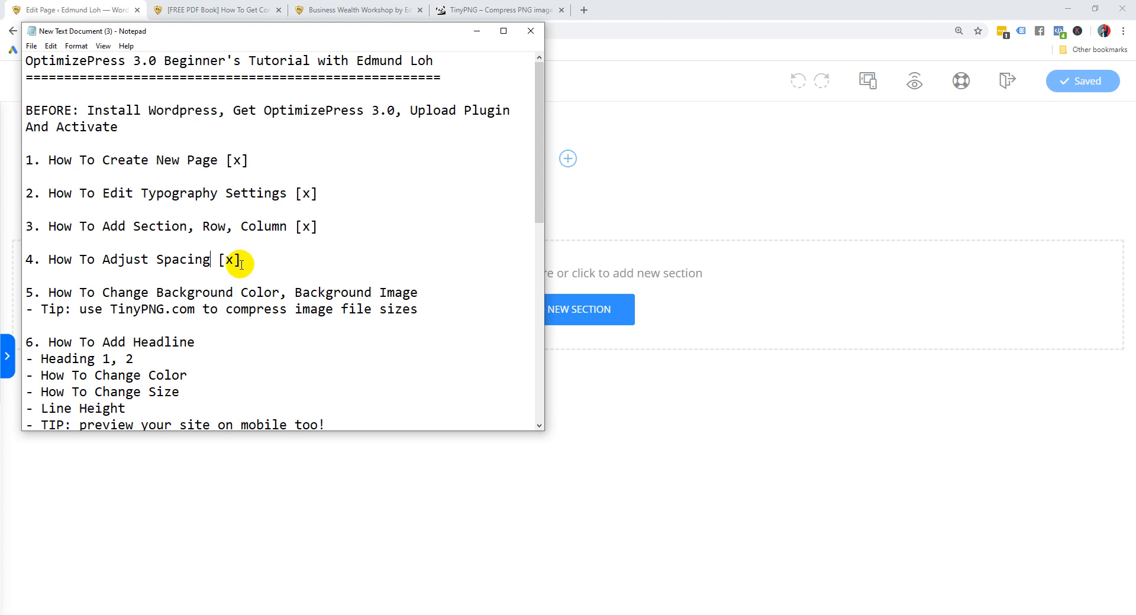
click(446, 301)
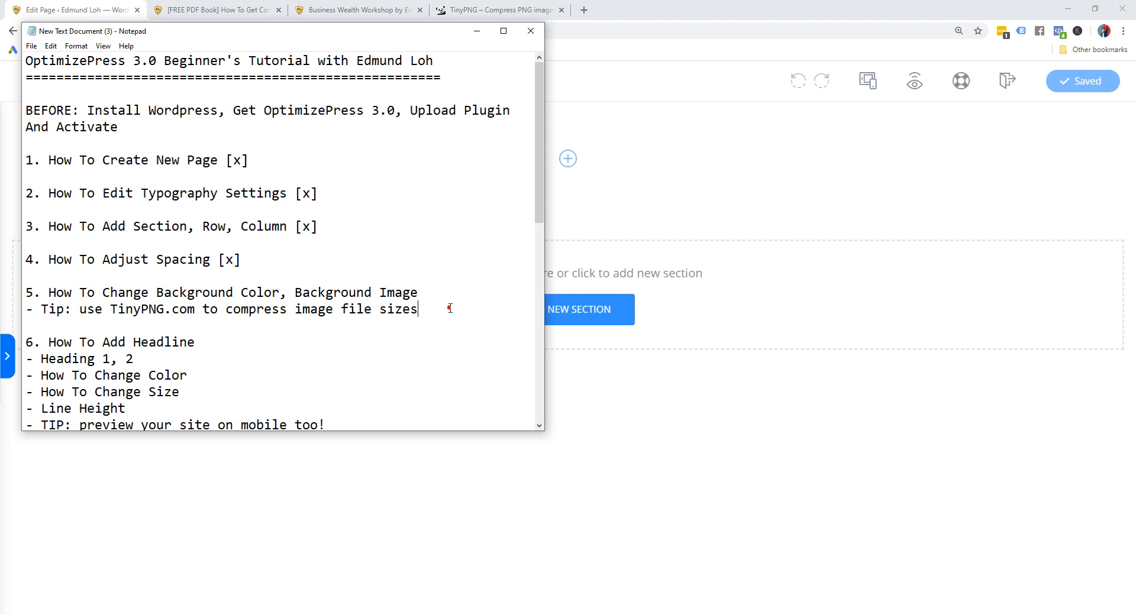
Minimize the Notepad outline, examine the page-wide background colour and image settings, and close the side panel
click(476, 30)
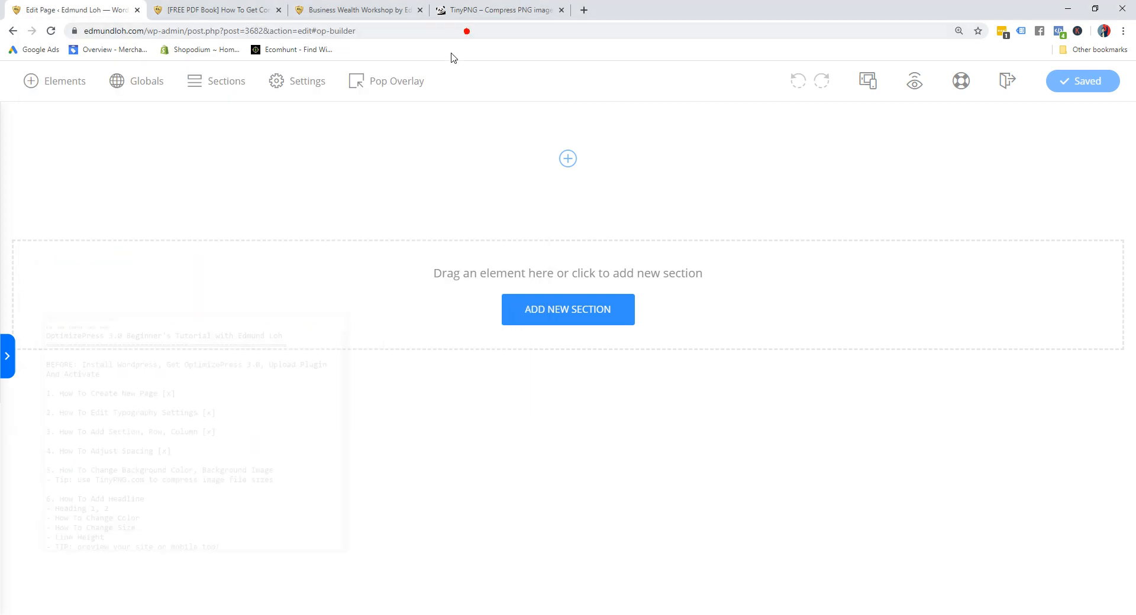
click(301, 86)
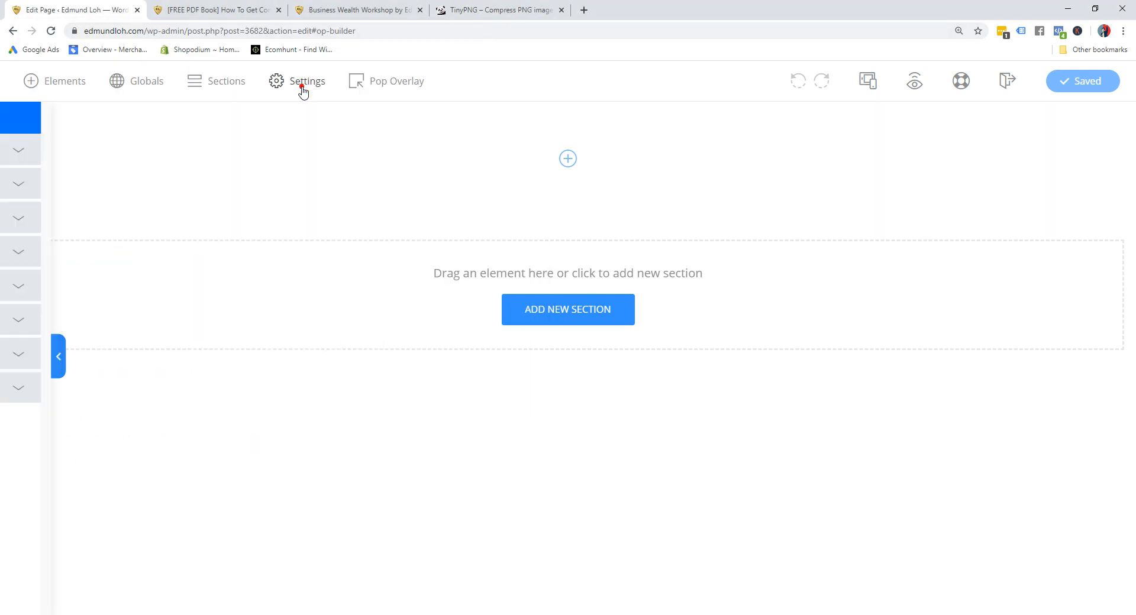
click(193, 185)
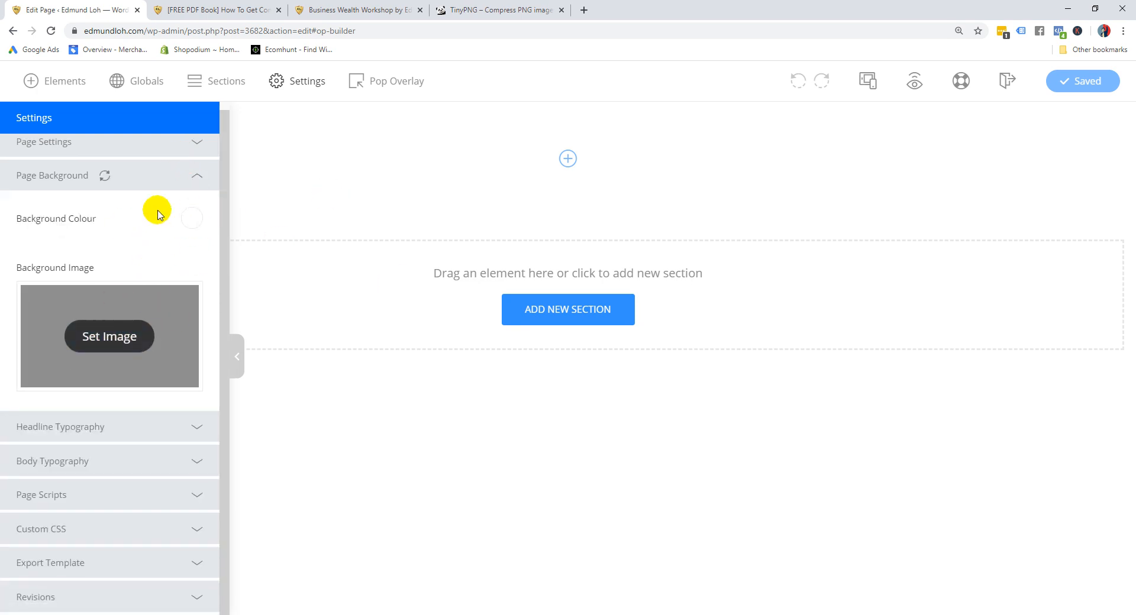
click(466, 423)
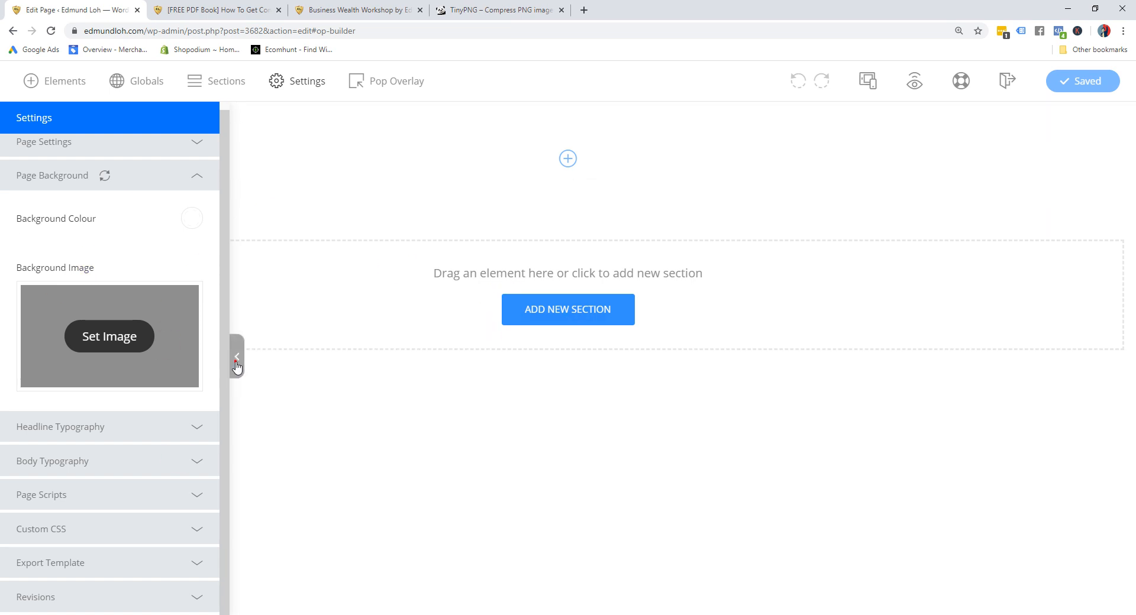
click(237, 357)
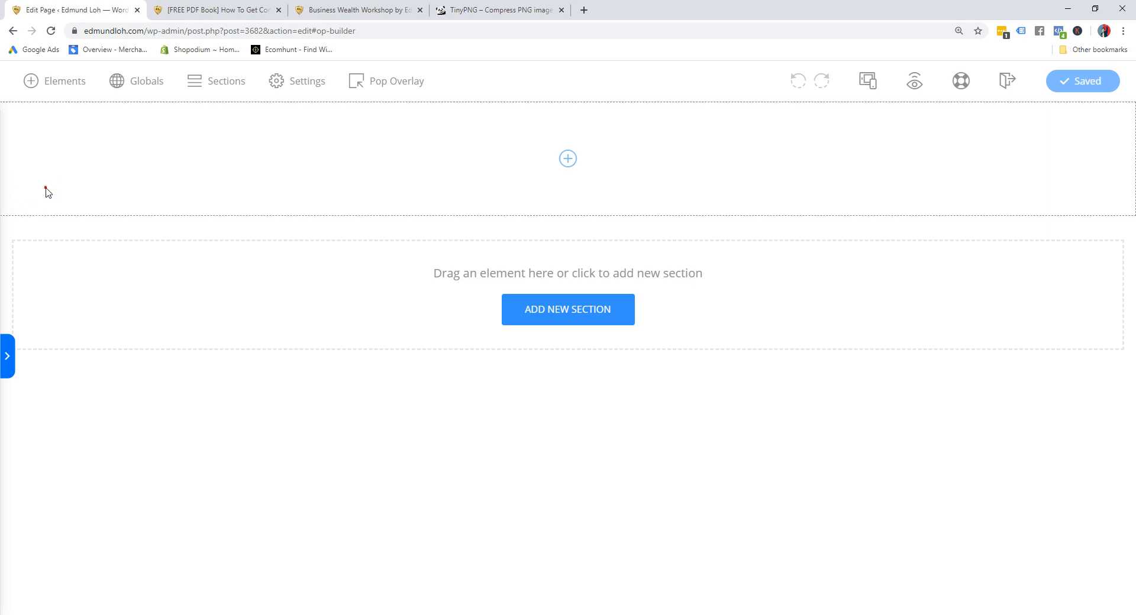
Set the section's background colour to near-black #1b1717 at 100% opacity and save the page
click(61, 177)
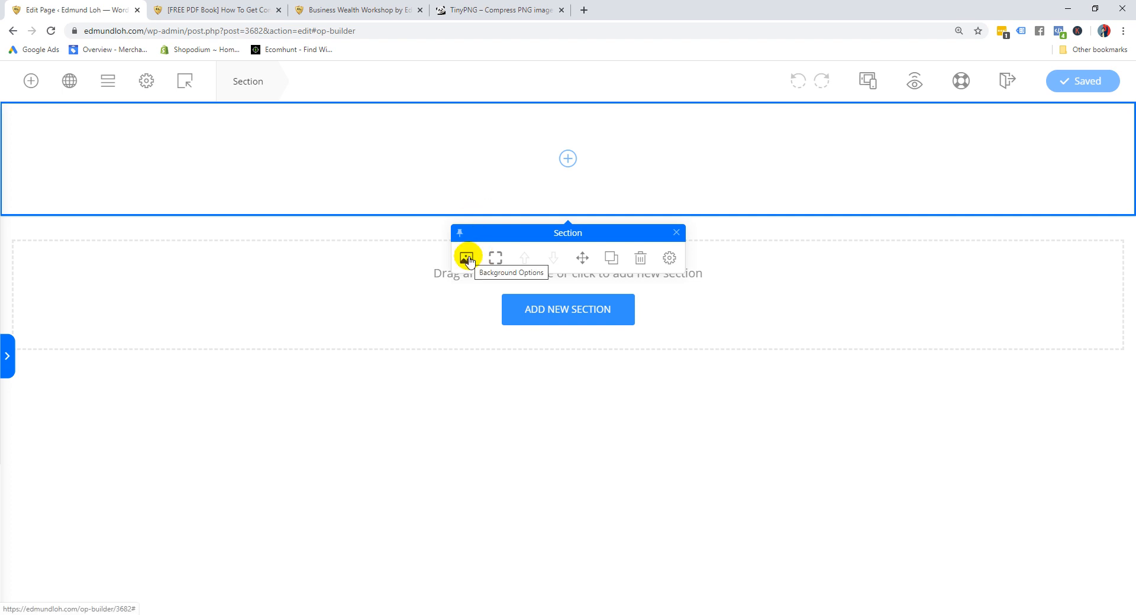
click(467, 259)
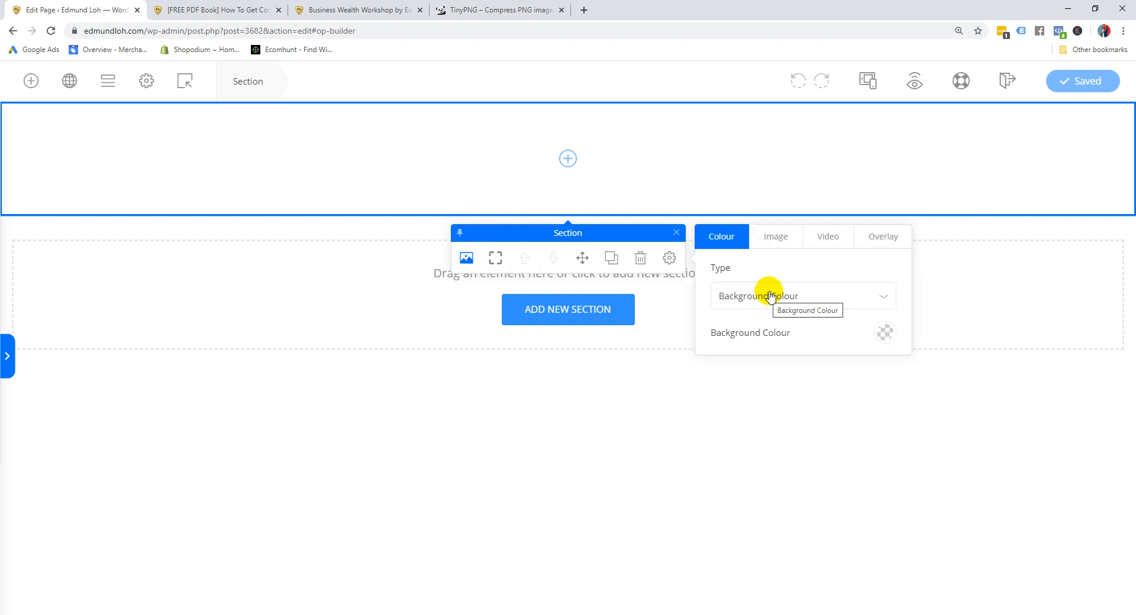
click(888, 333)
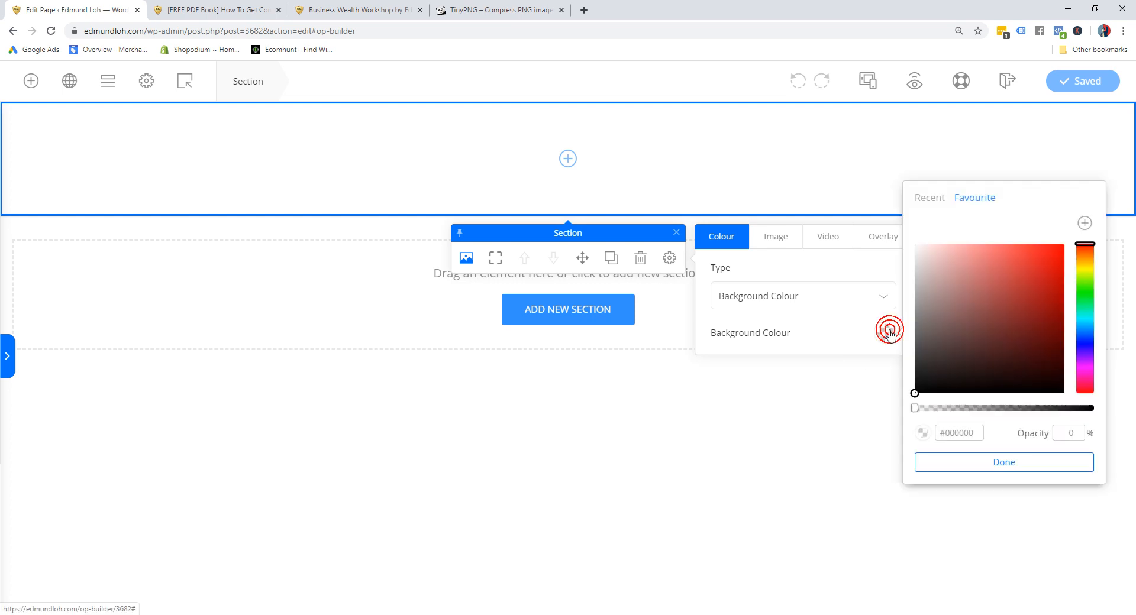
drag(964, 347, 946, 367)
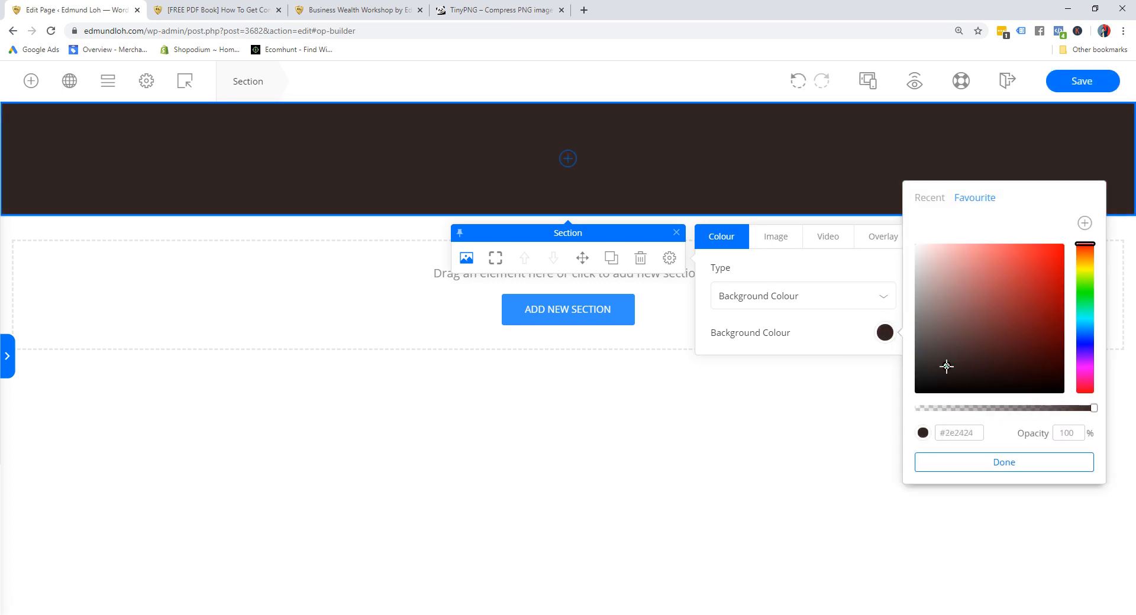
click(936, 377)
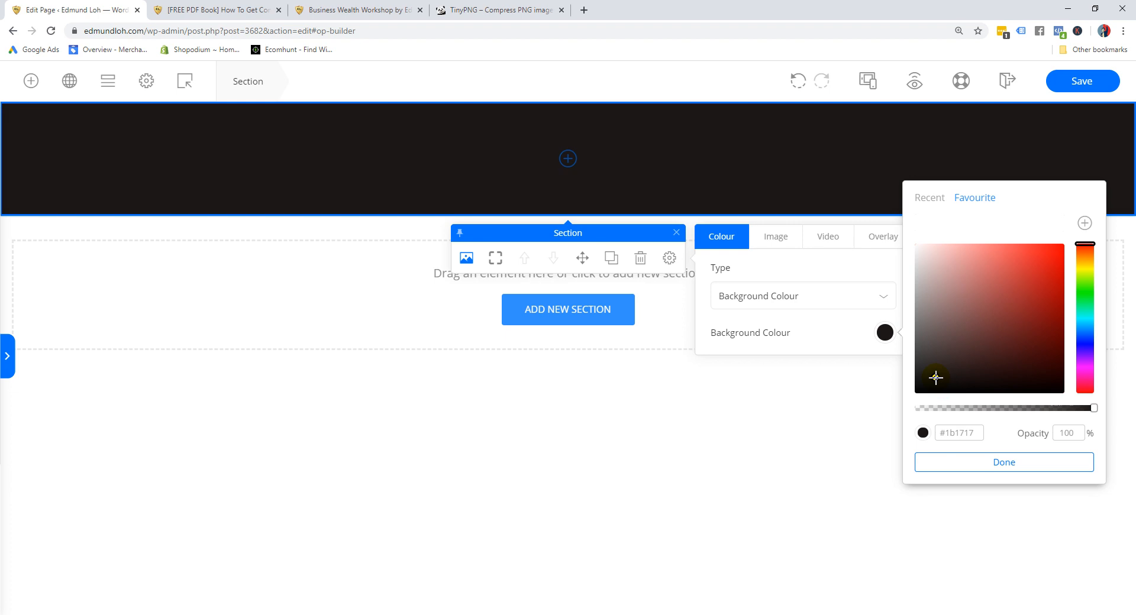
click(999, 465)
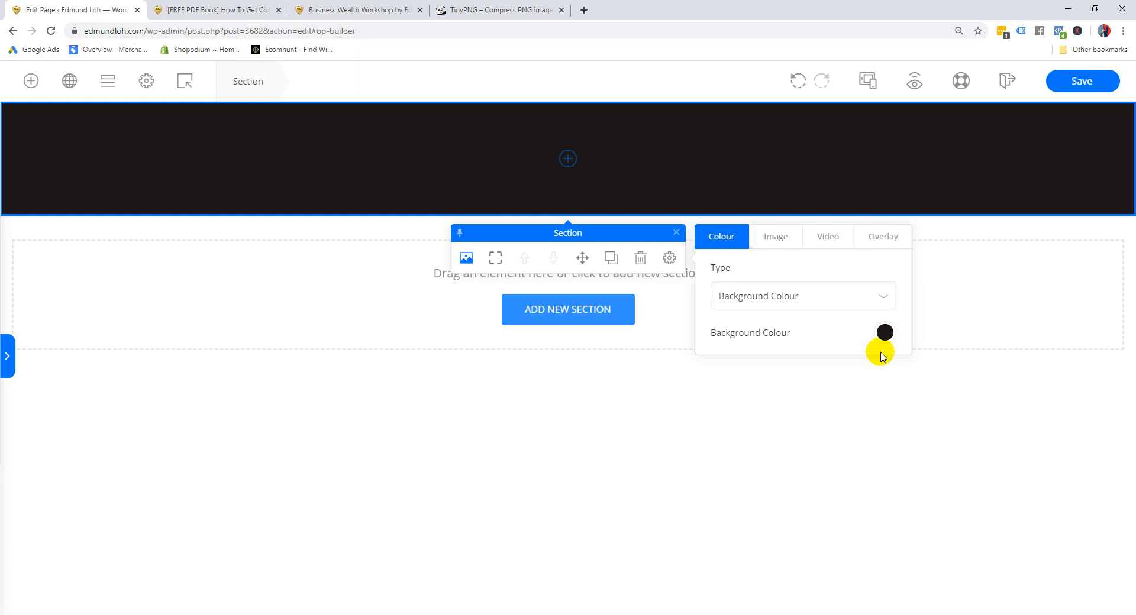
click(1064, 78)
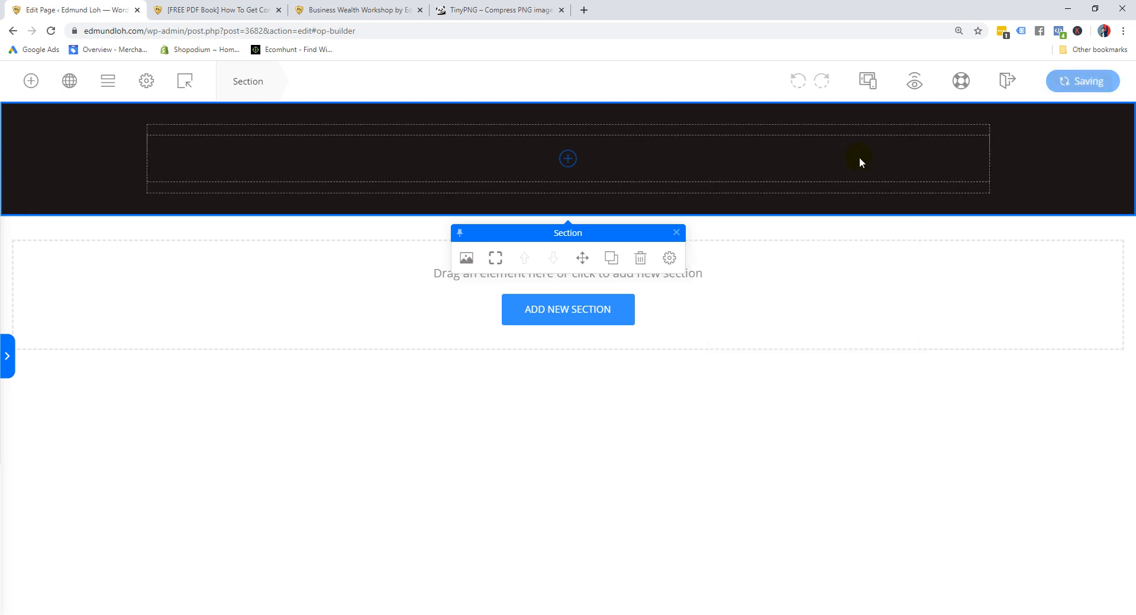
Preview the saved page in a new browser tab and examine the slug portion of its web address
right_click(915, 87)
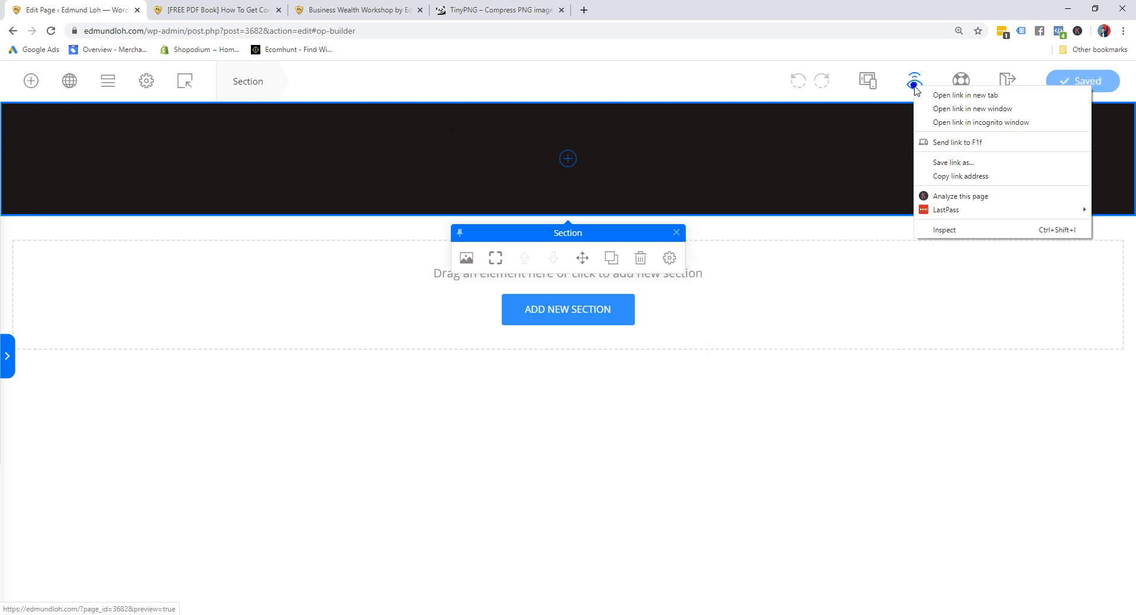
click(178, 7)
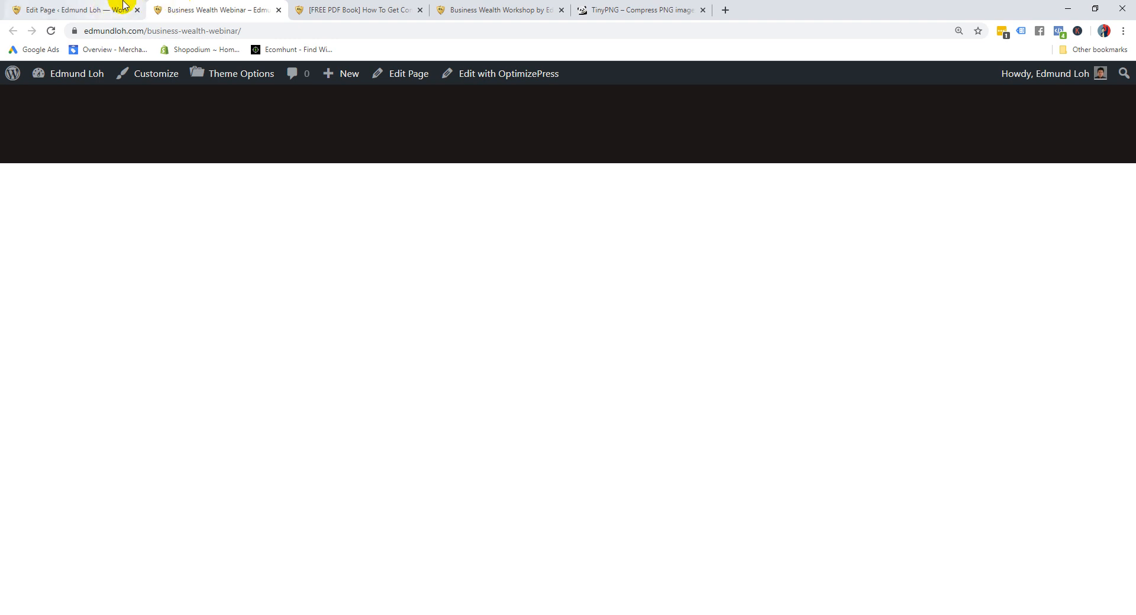
drag(148, 31, 250, 34)
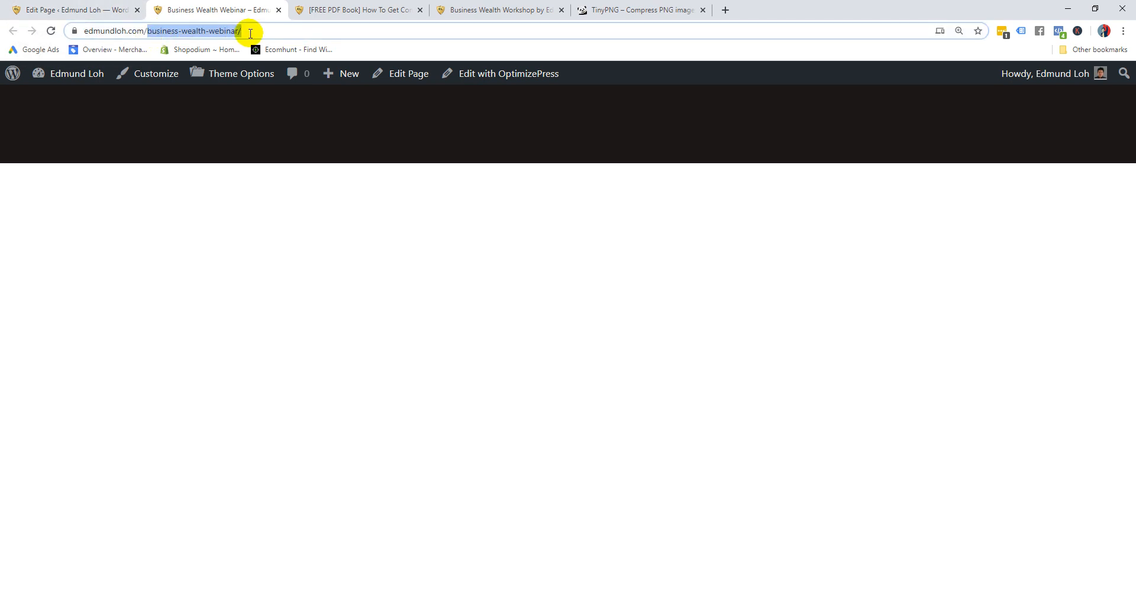
click(247, 31)
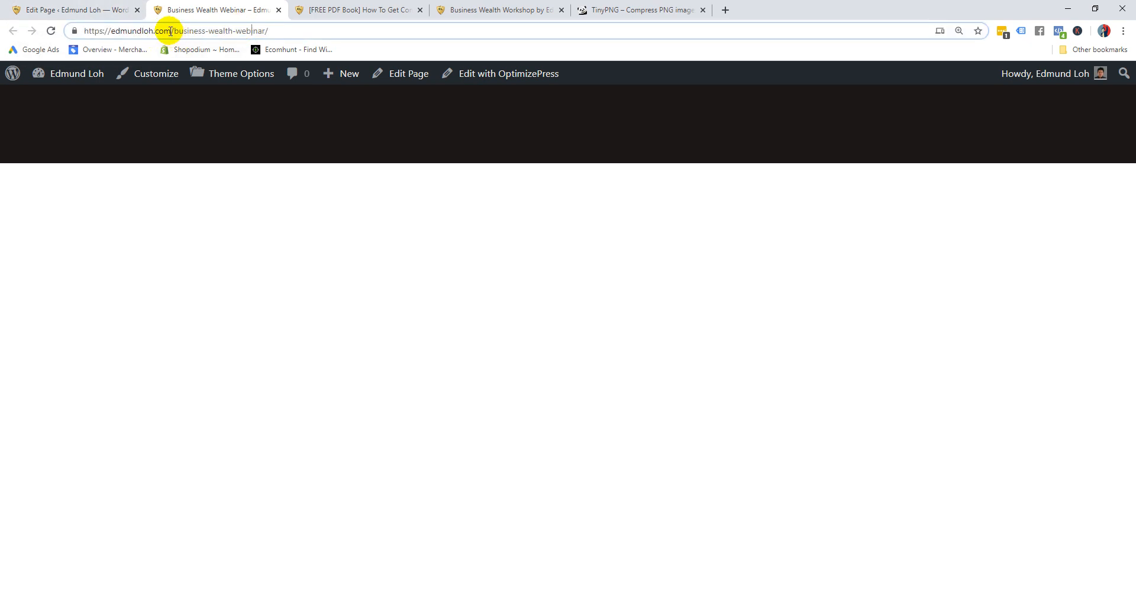
drag(171, 31, 282, 22)
click(233, 152)
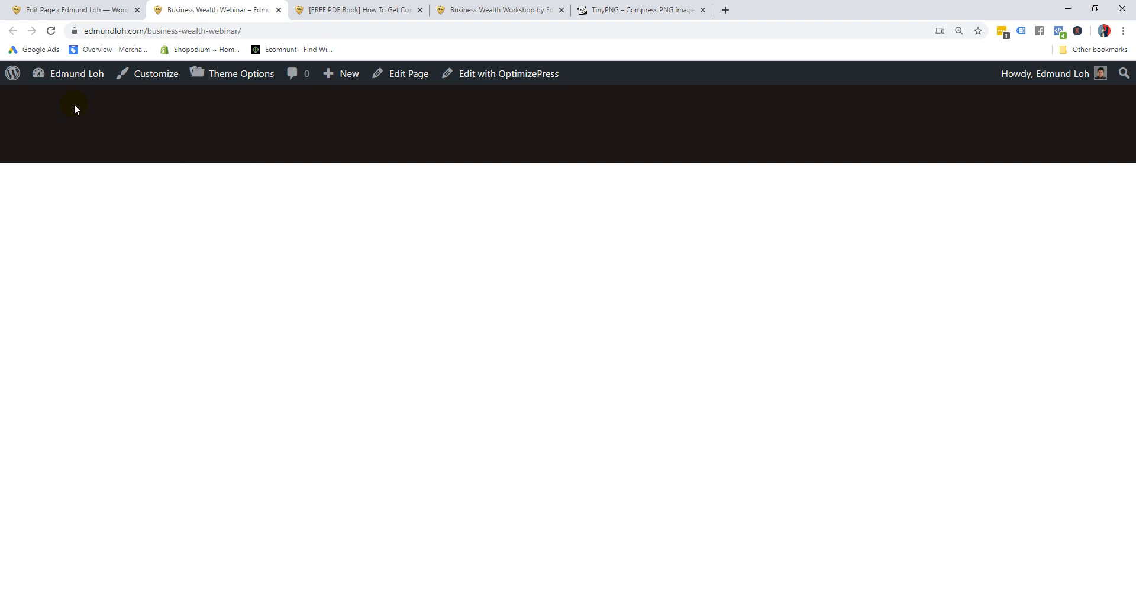
From the preview, go to the WordPress dashboard and find the Business Wealth Webinar page in the list of all pages
mouse_move(62, 84)
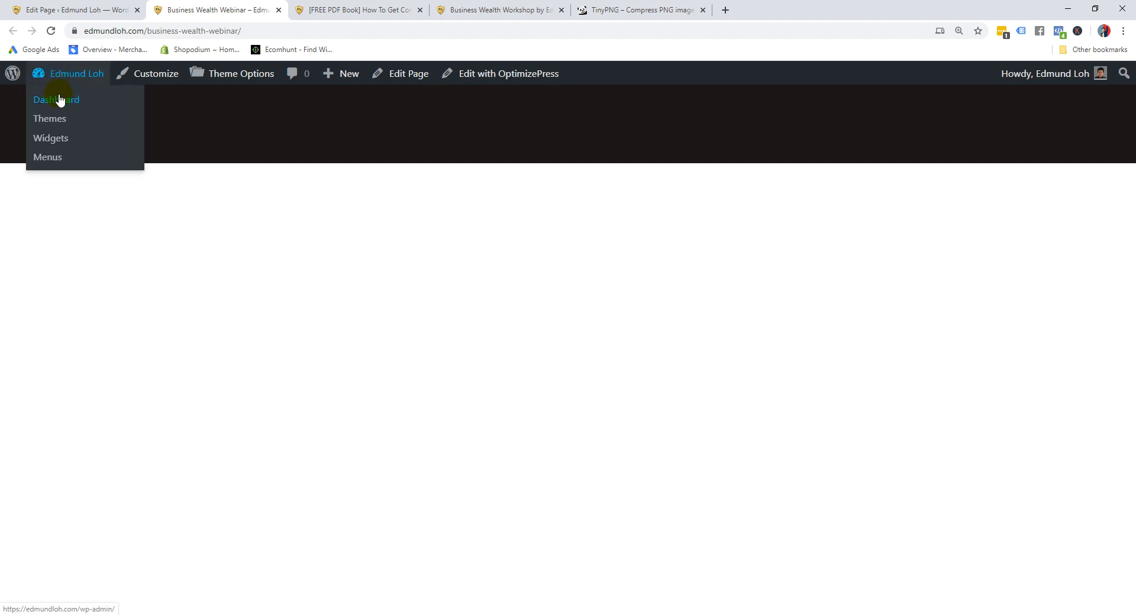
click(61, 100)
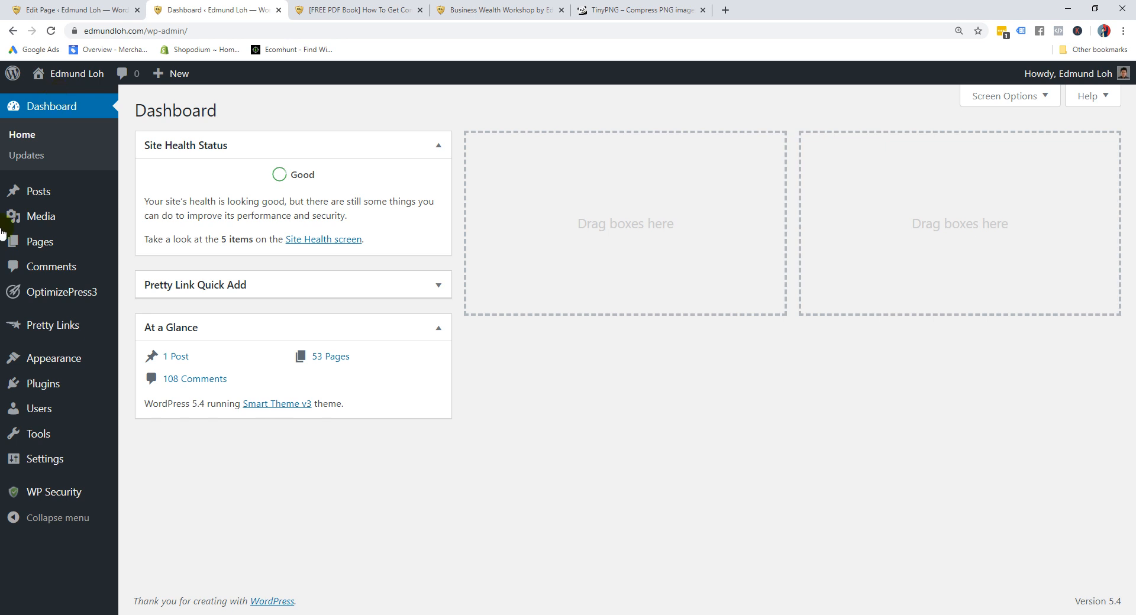
mouse_move(54, 242)
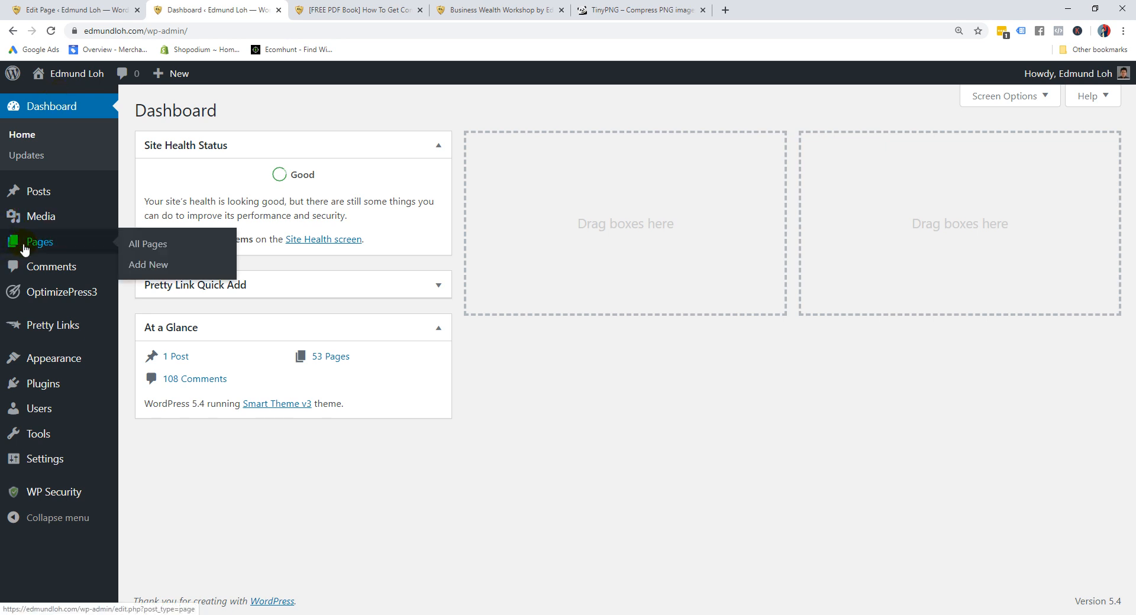
click(144, 246)
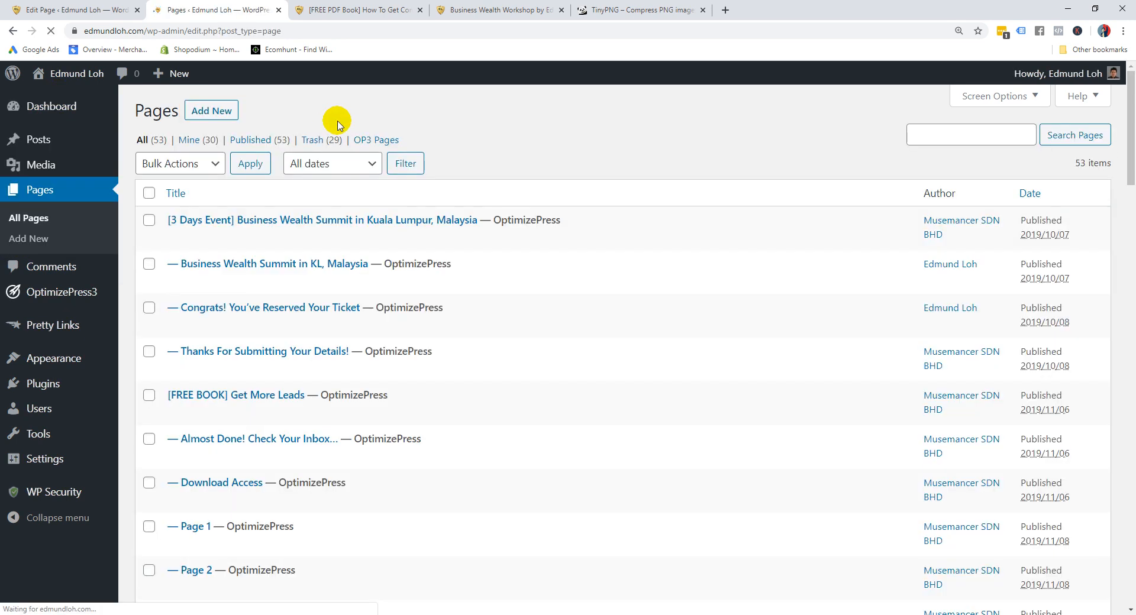
scroll(302, 207, down, 2)
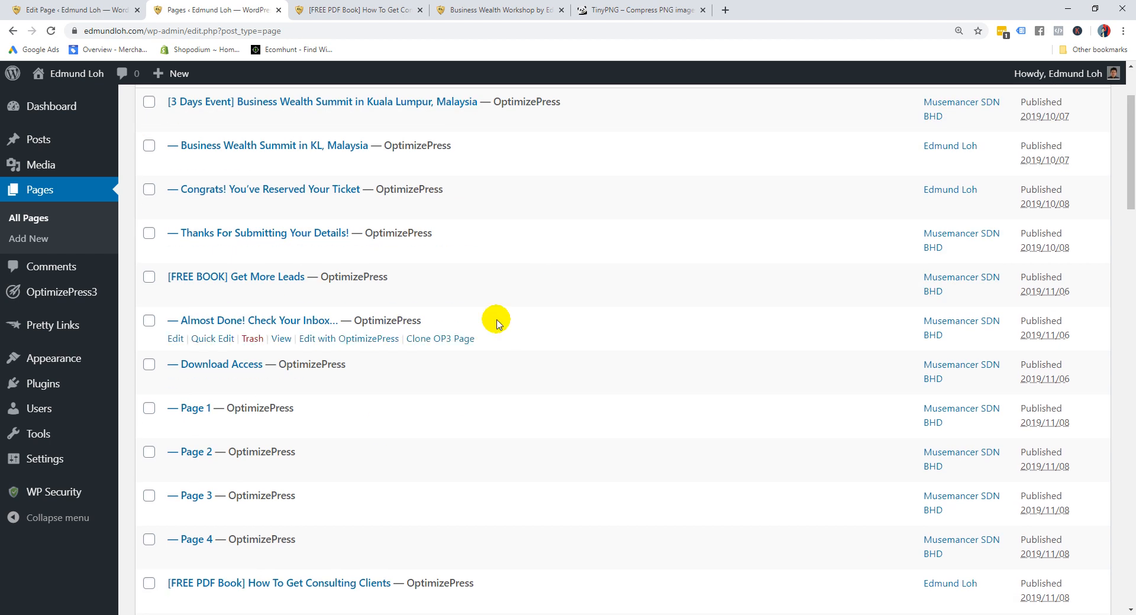
scroll(496, 322, down, 10)
scroll(353, 327, down, 5)
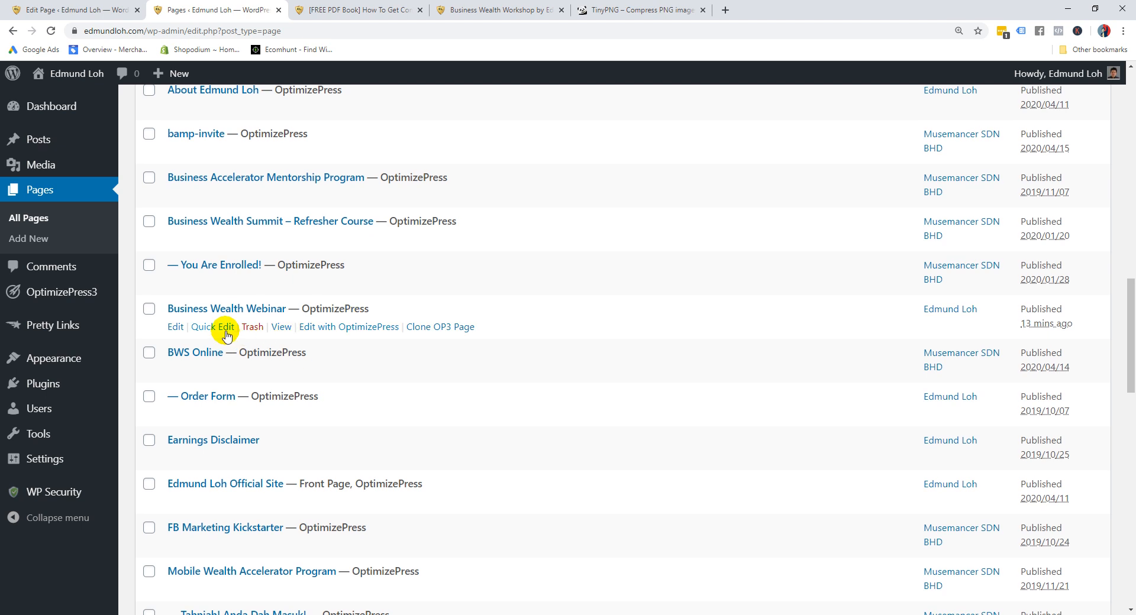
Examine the Business Wealth Webinar page's slug in Quick Edit, cancel without changes, and return to the page builder
click(223, 329)
click(204, 355)
drag(205, 355, 362, 348)
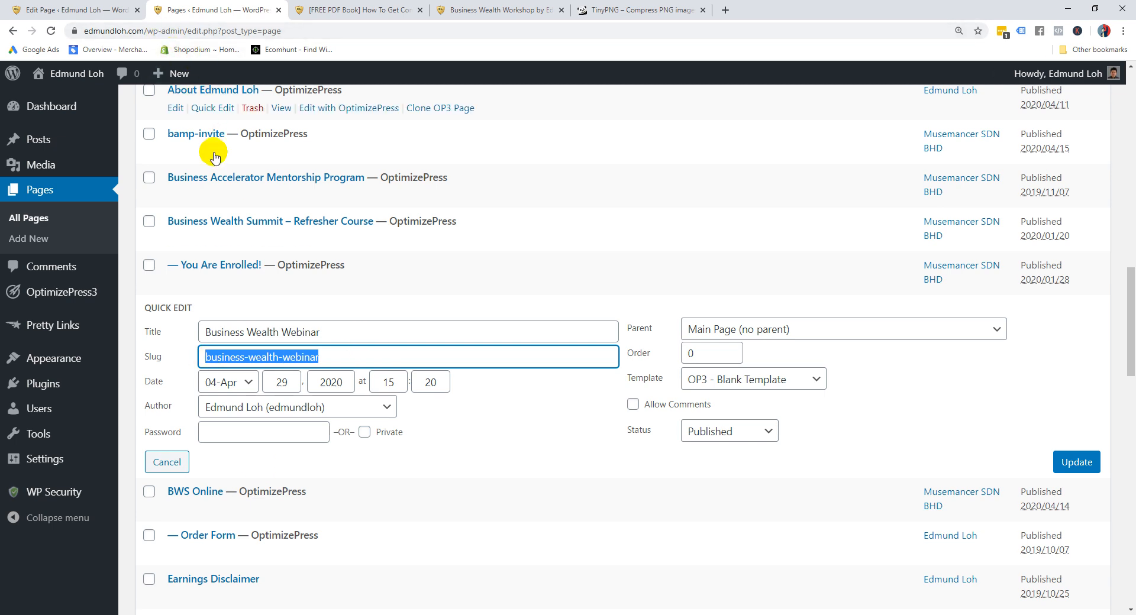
click(160, 462)
click(90, 9)
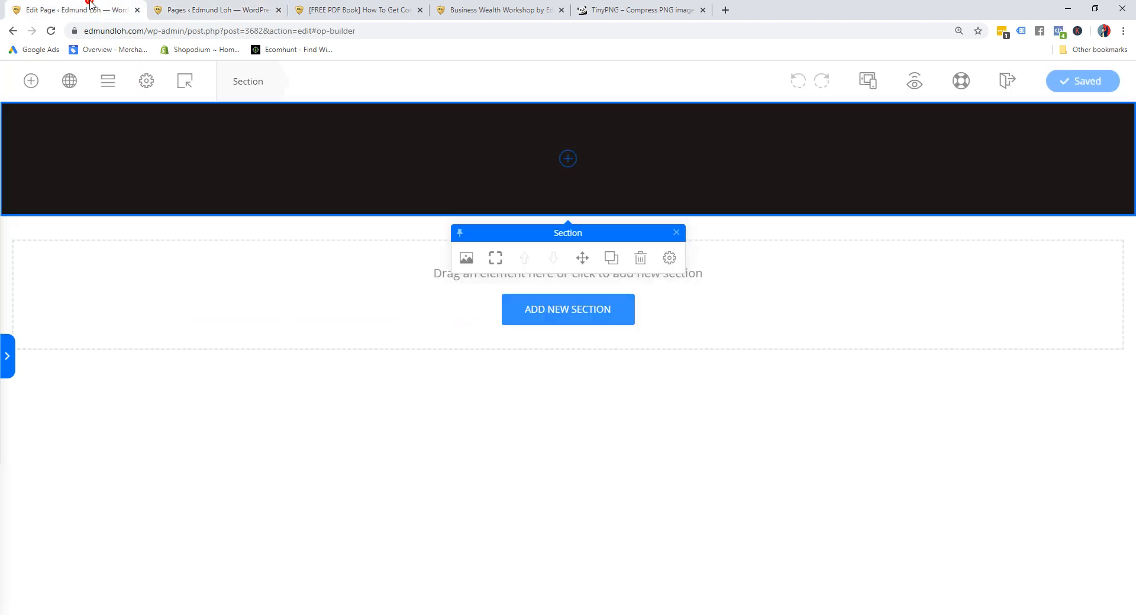
Open the image chooser for the section's background image from its background options
click(467, 261)
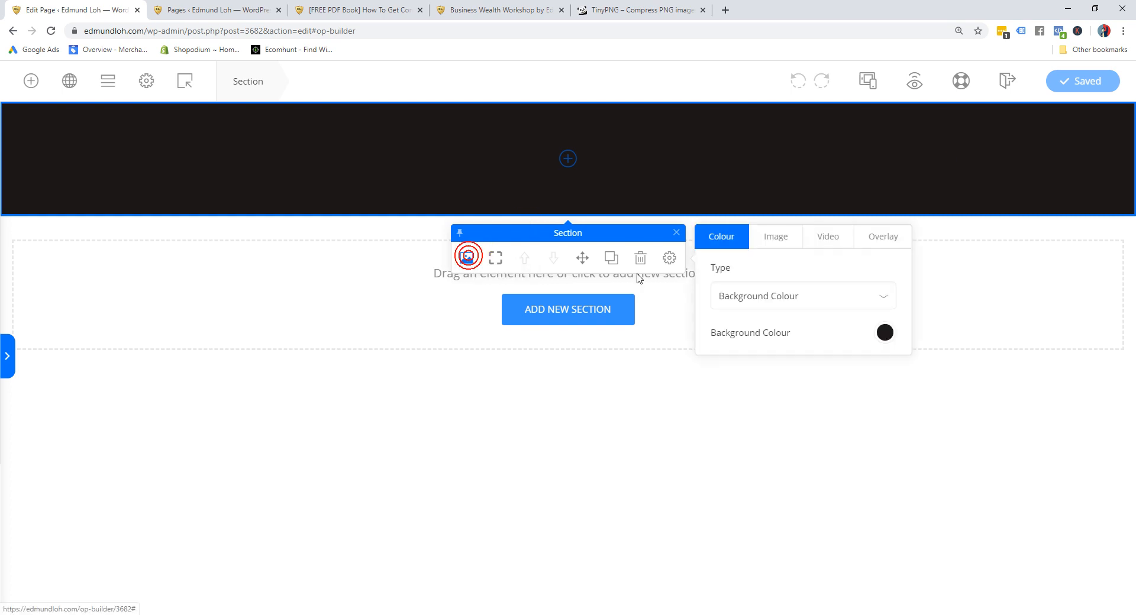
click(764, 239)
click(793, 344)
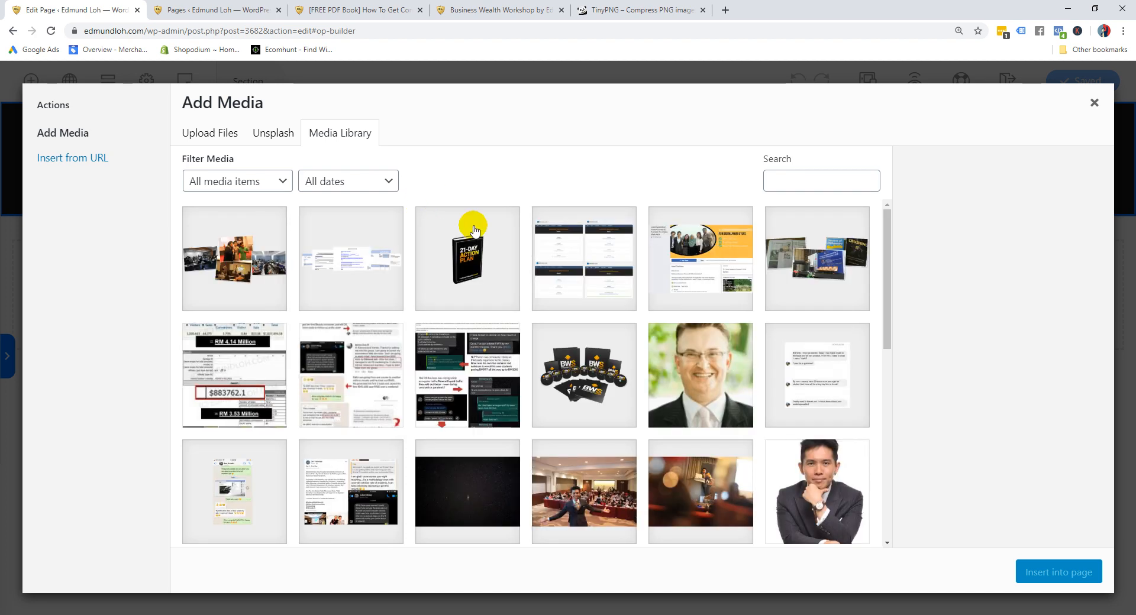
click(220, 141)
click(662, 344)
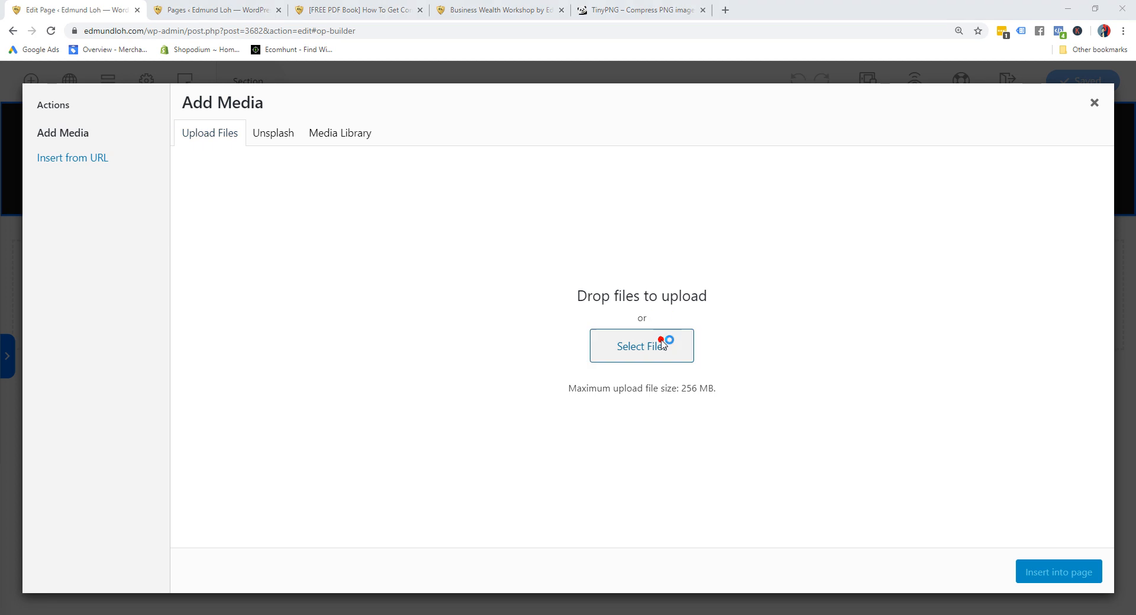
scroll(406, 320, down, 5)
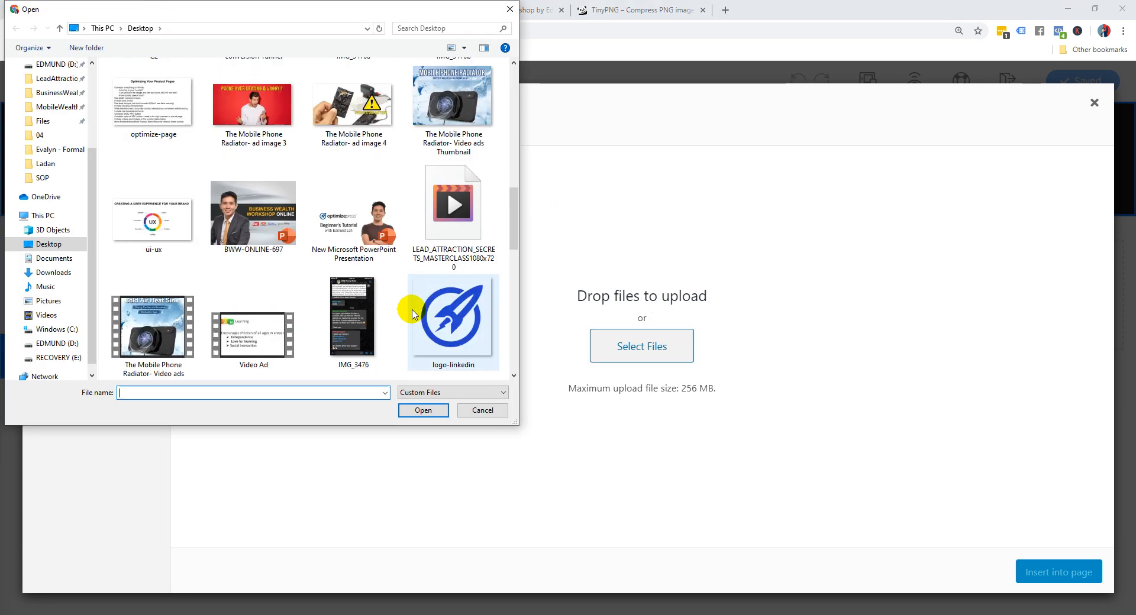
click(483, 410)
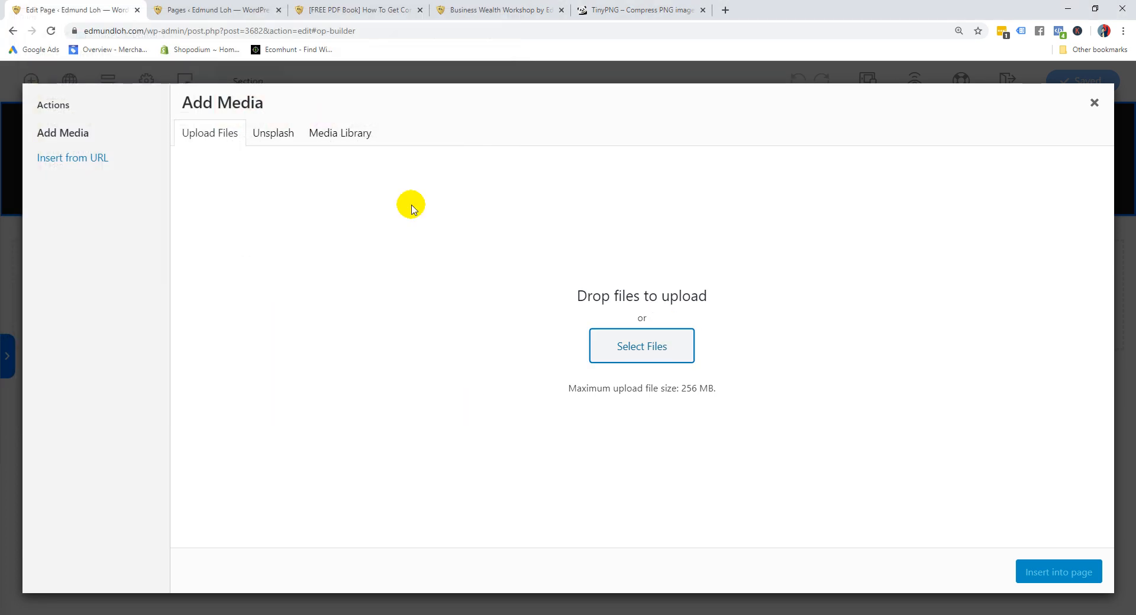
Insert hero-bws-march-2020.jpg from the Media Library as the section's background image
click(366, 135)
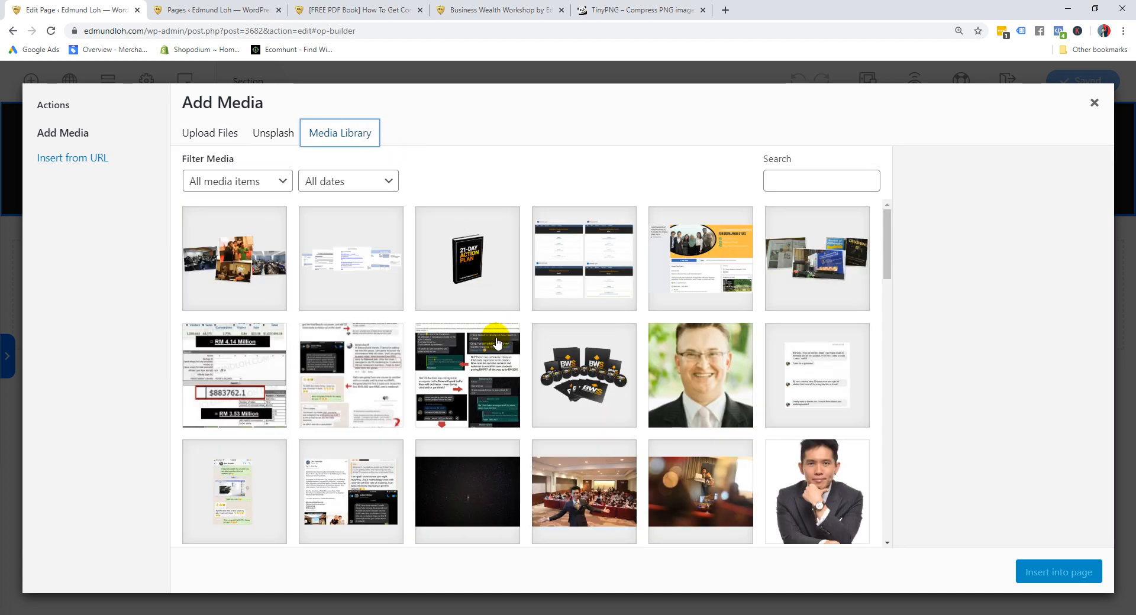
scroll(498, 344, down, 2)
scroll(497, 344, down, 1)
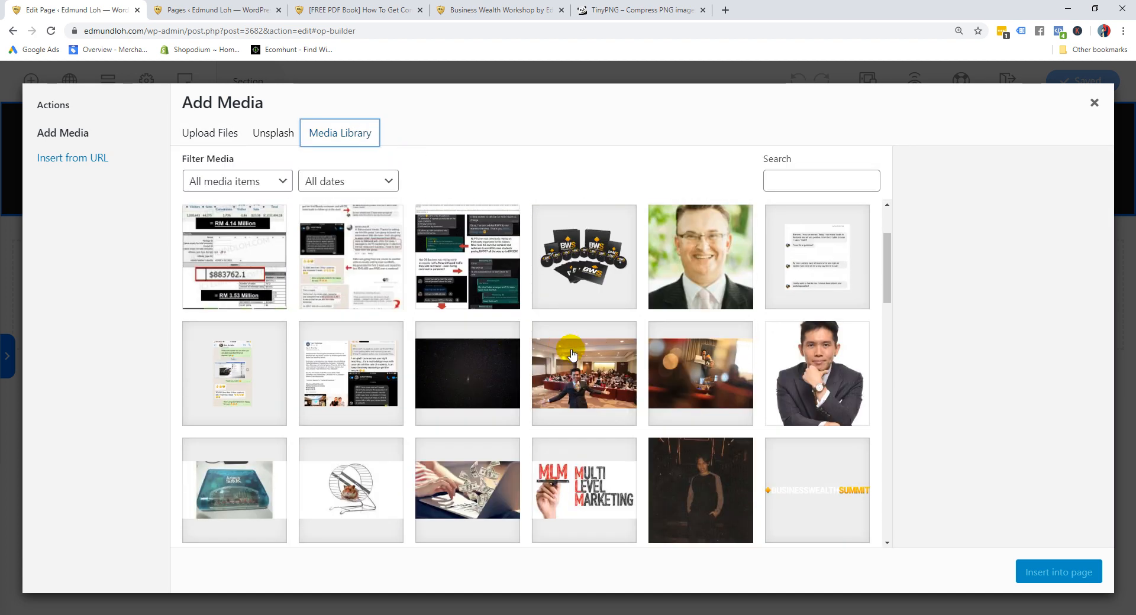
click(704, 386)
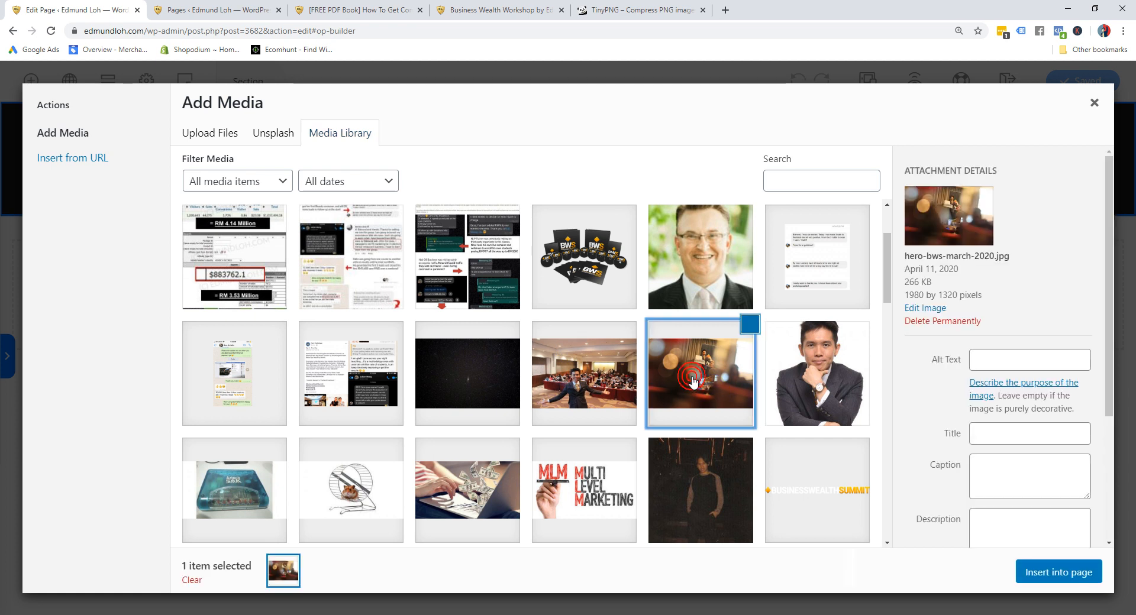
click(1019, 581)
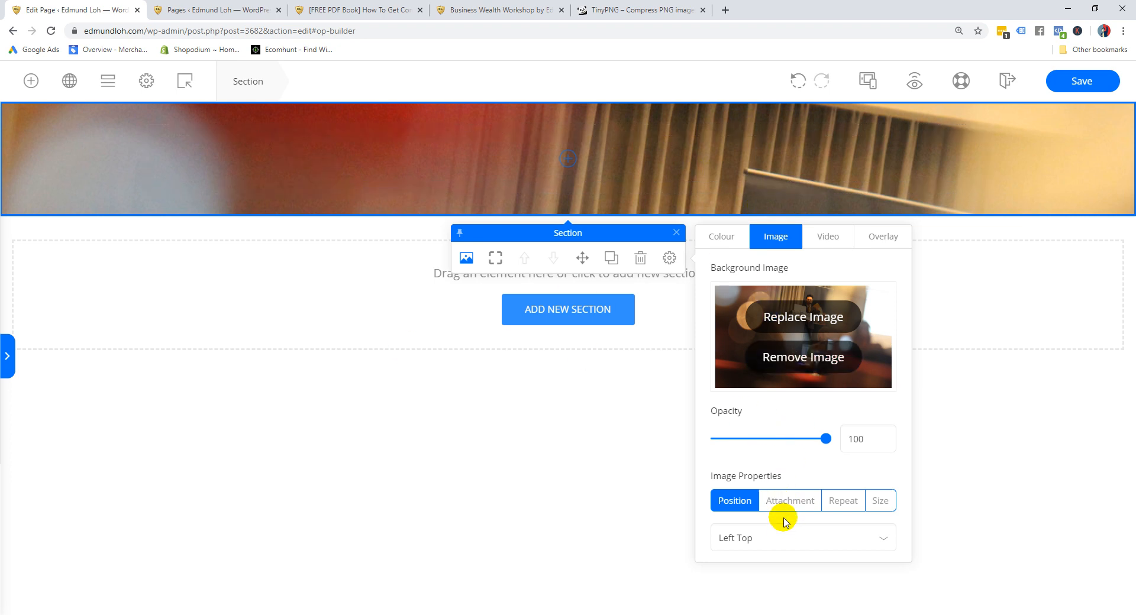
Try the Left Center and Left Bottom positions for the section's background image, and set it to Center Top
click(760, 535)
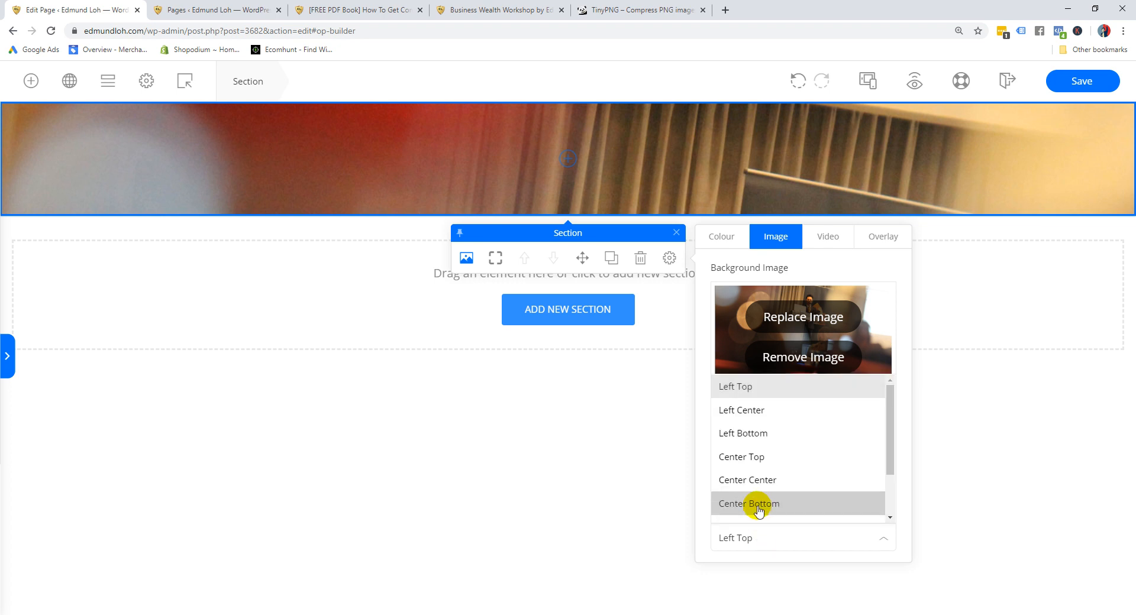
click(760, 408)
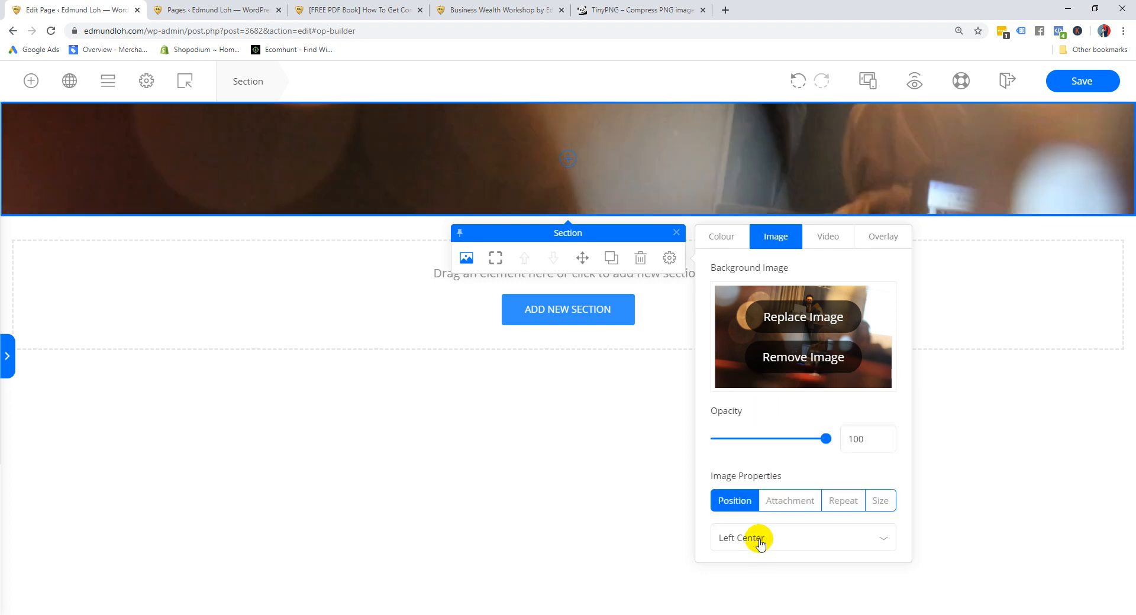
click(760, 539)
click(768, 435)
click(761, 537)
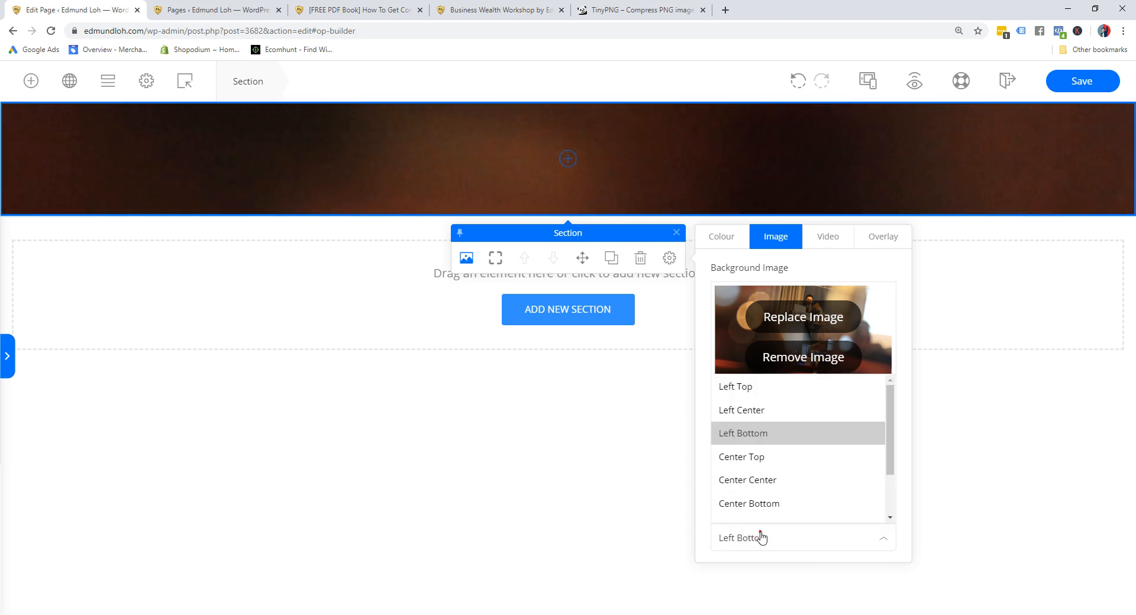
click(756, 458)
click(760, 537)
click(761, 536)
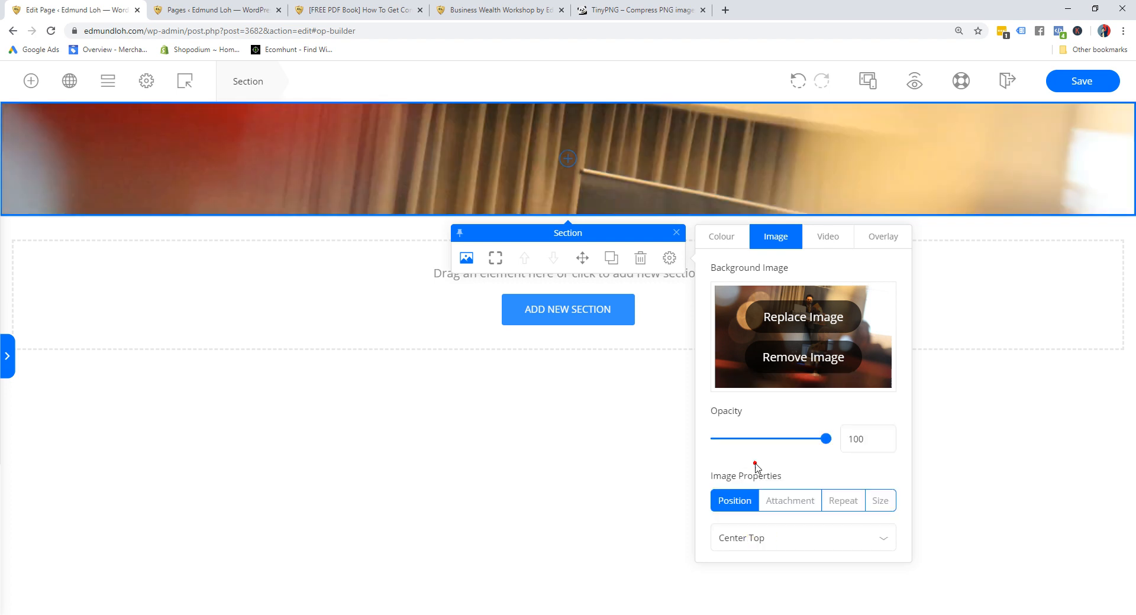
Review the attachment and repeat options for the section's background image
click(804, 504)
click(805, 538)
click(811, 564)
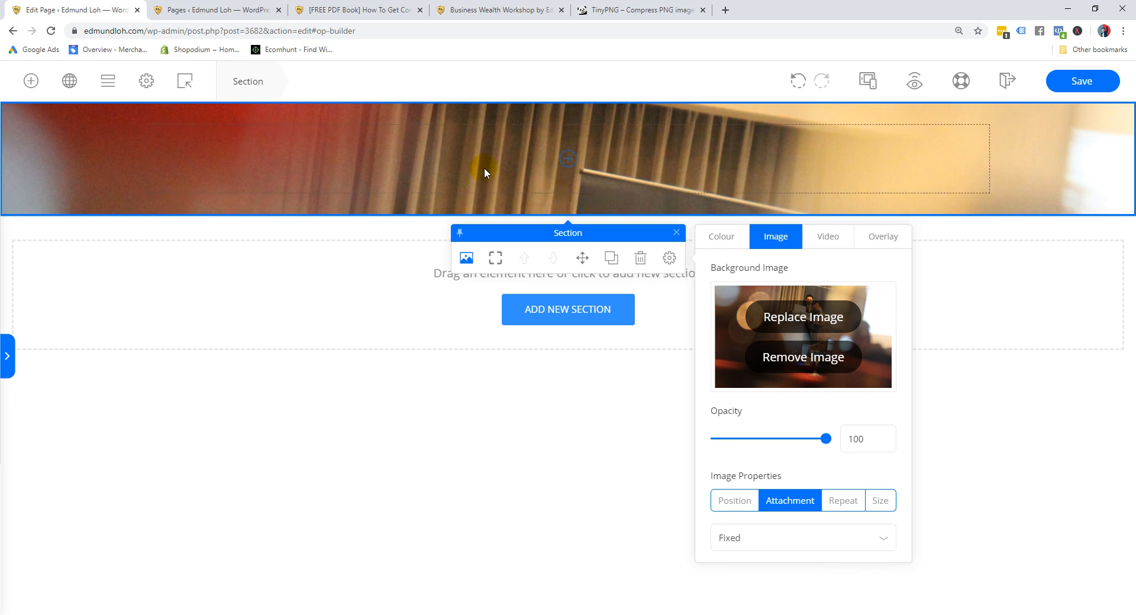
click(806, 541)
click(786, 510)
click(840, 500)
click(794, 538)
click(794, 538)
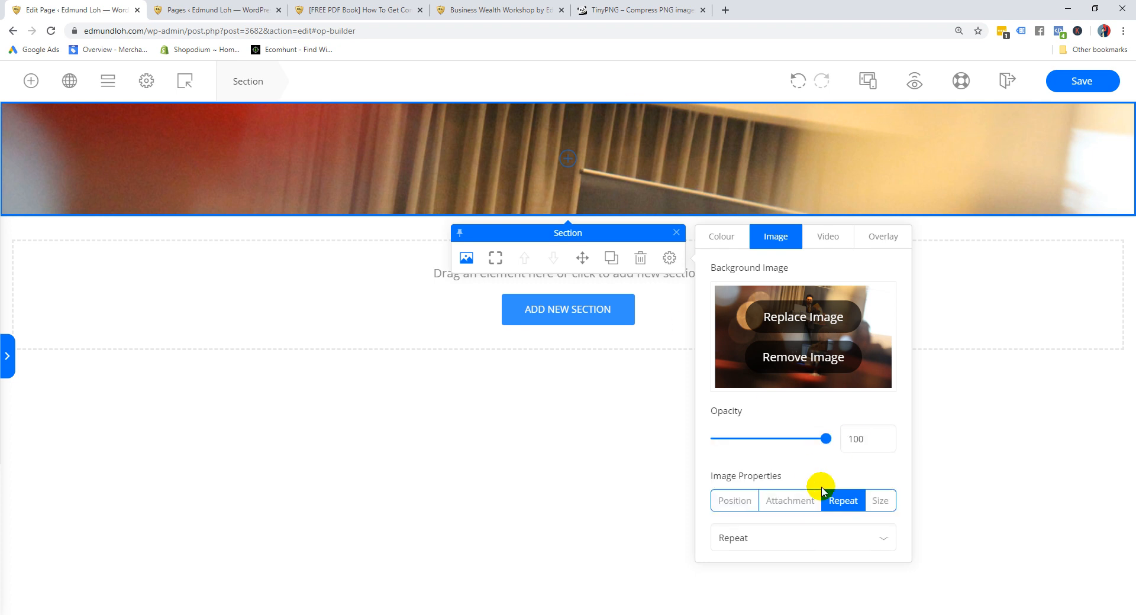
Compare the Contain, Cover and None sizes for the background image, and set it to Cover
click(876, 501)
click(787, 535)
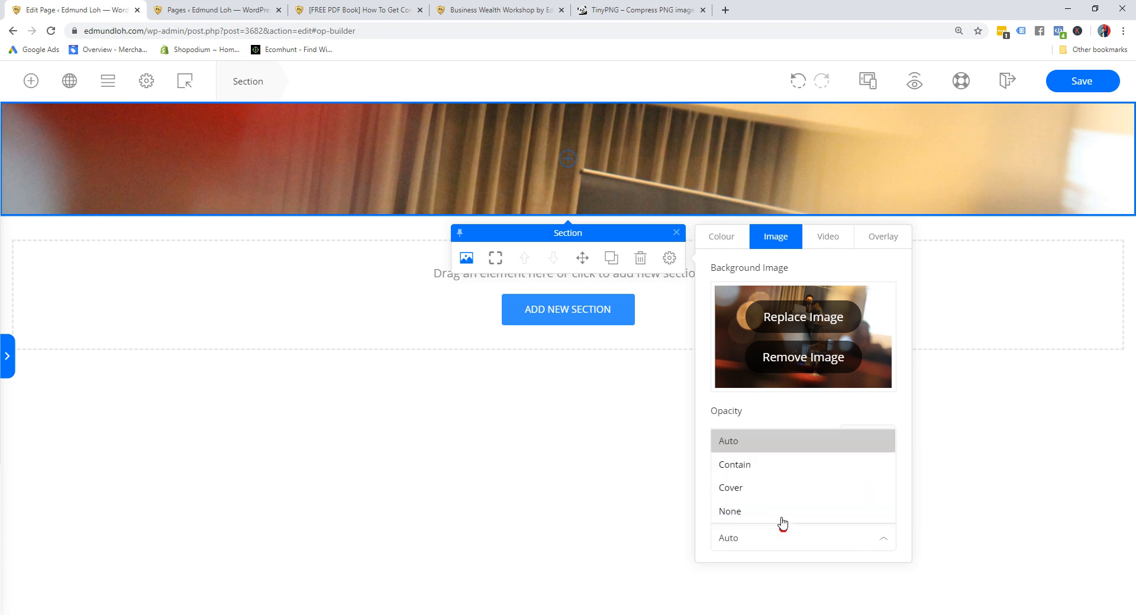
click(772, 465)
click(762, 546)
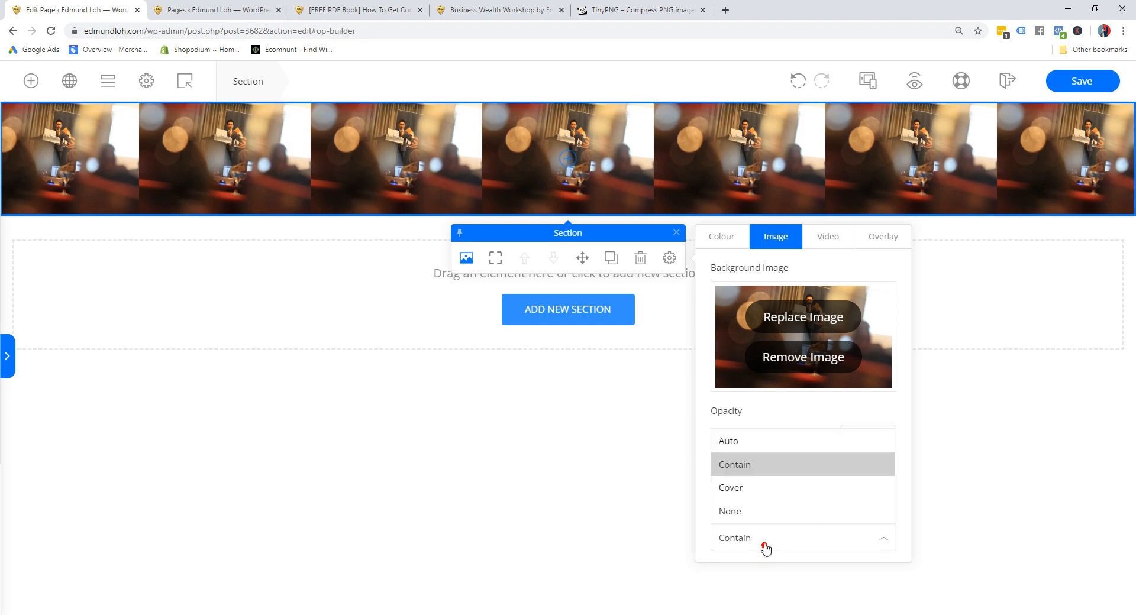
click(758, 493)
click(770, 535)
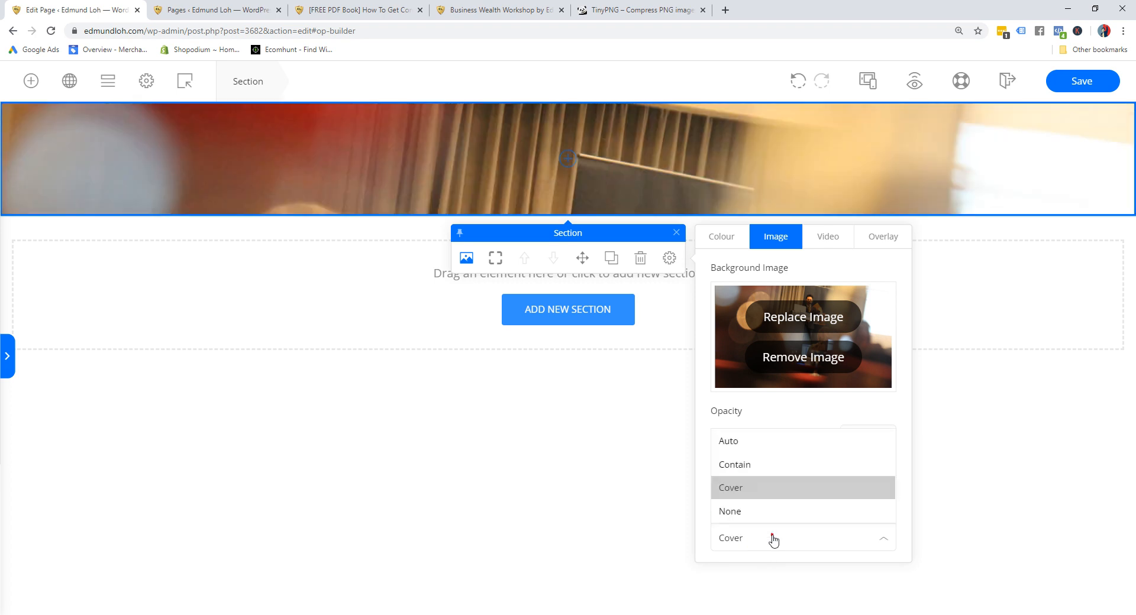
click(763, 514)
click(767, 531)
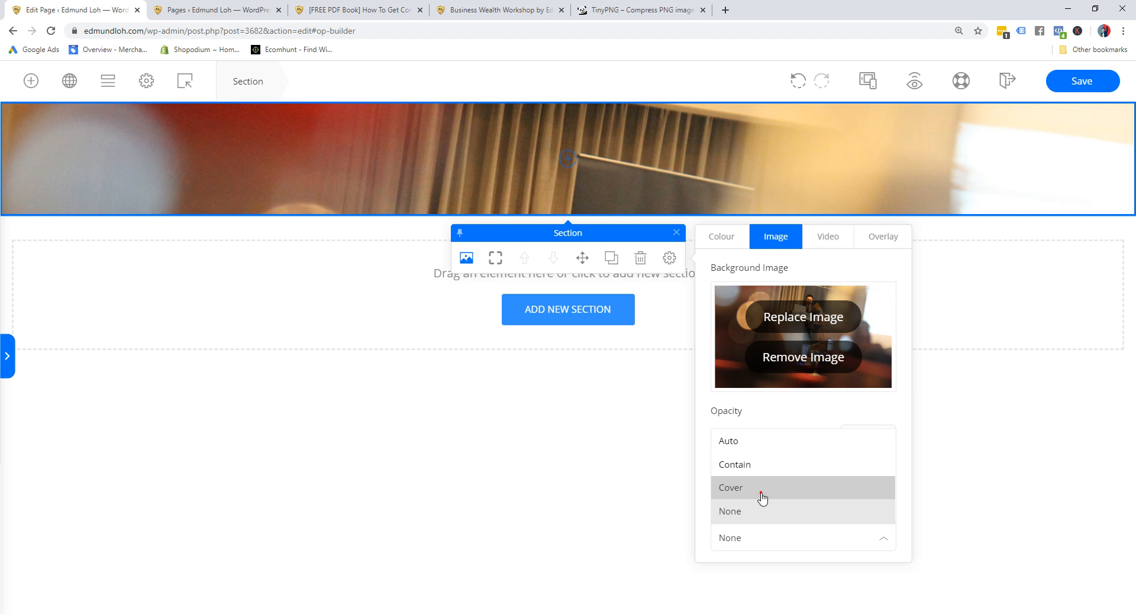
click(760, 494)
Stretch the section's bottom spacing to about 470 px to check the background image, and shrink the section back to a thin strip
drag(391, 213, 414, 540)
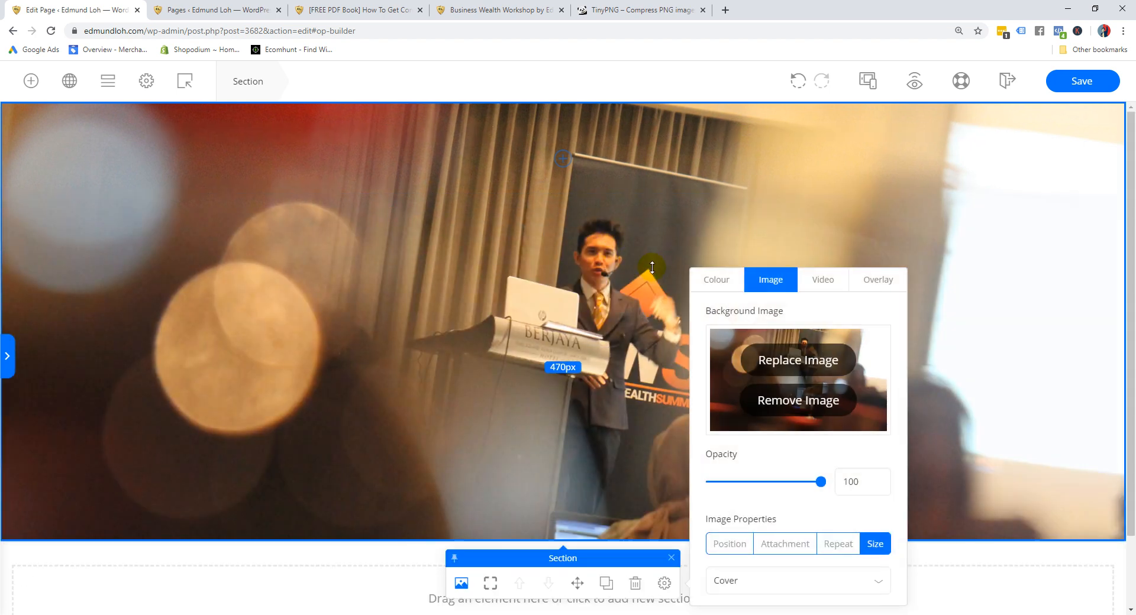
drag(346, 537, 356, 193)
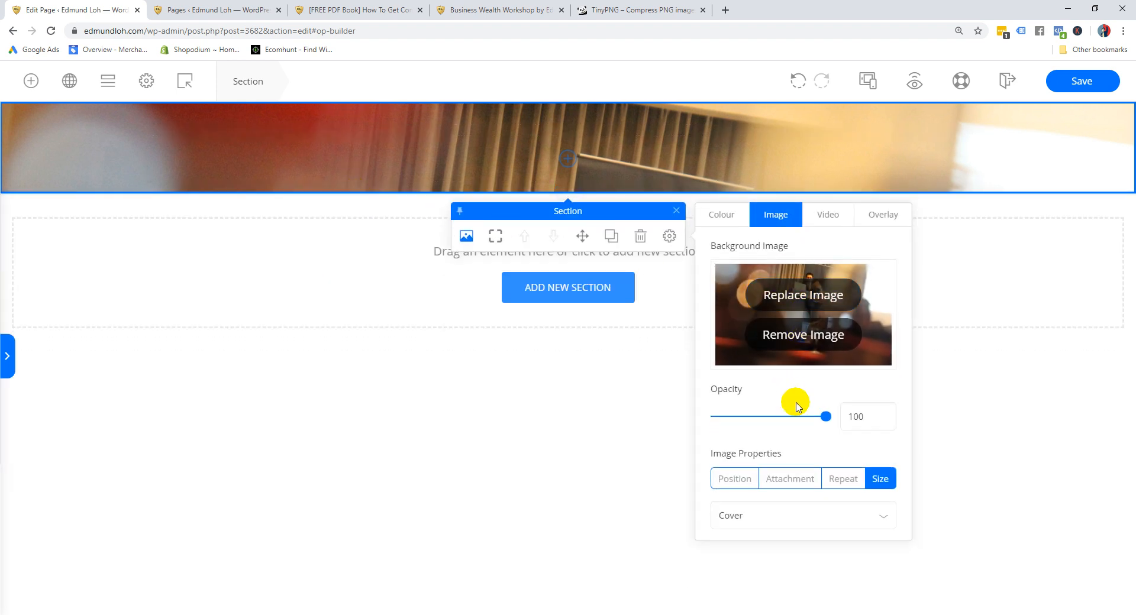
View the section's video background options, and apply a #090909 overlay colour at 50% opacity
click(828, 219)
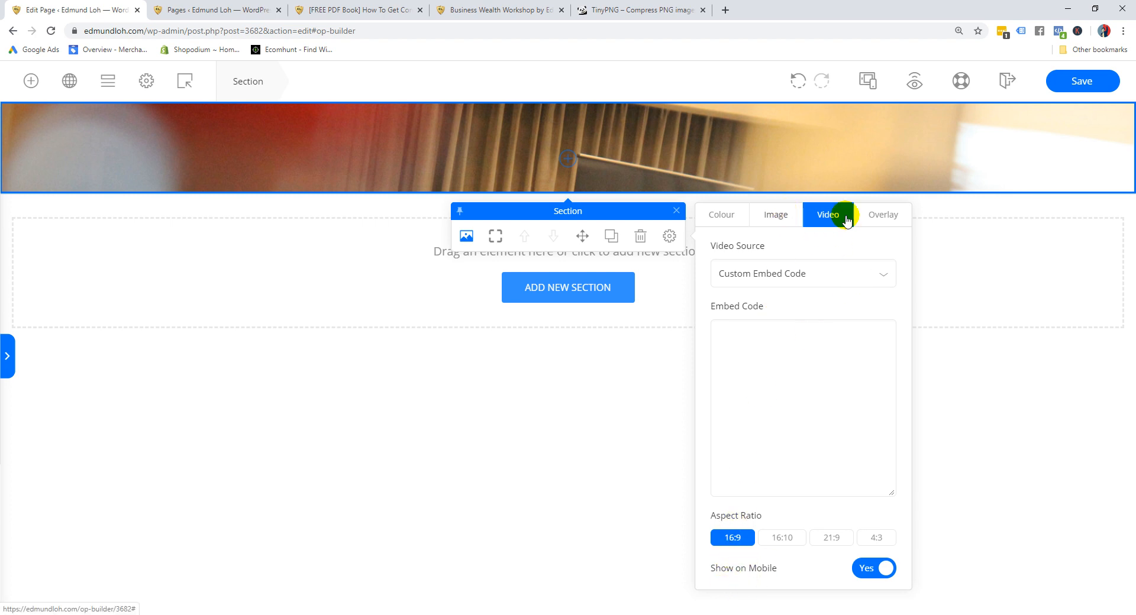
click(884, 216)
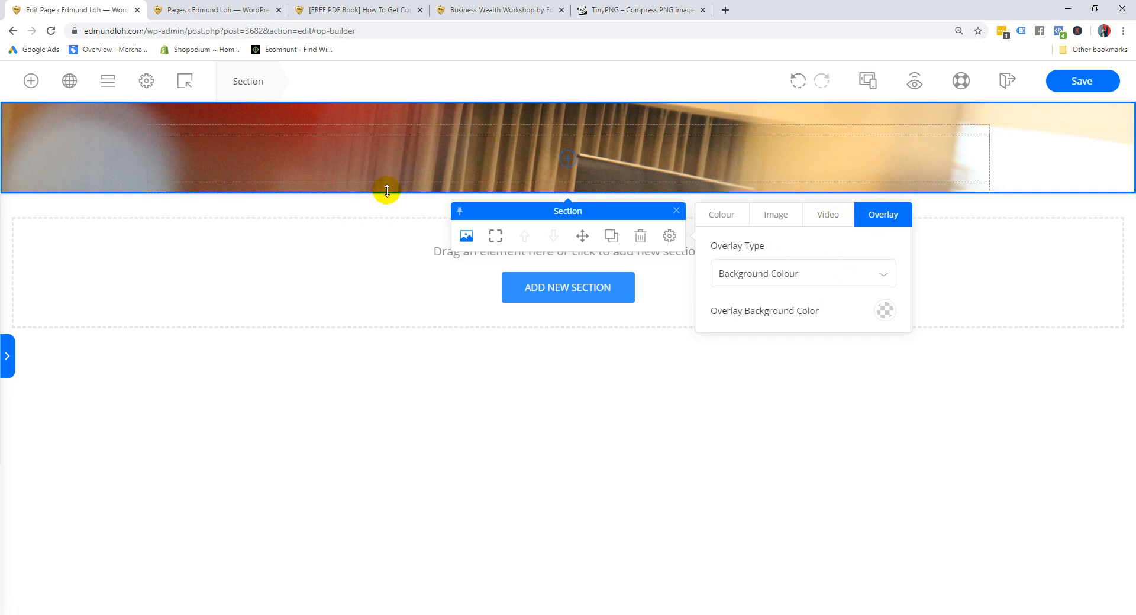
click(885, 315)
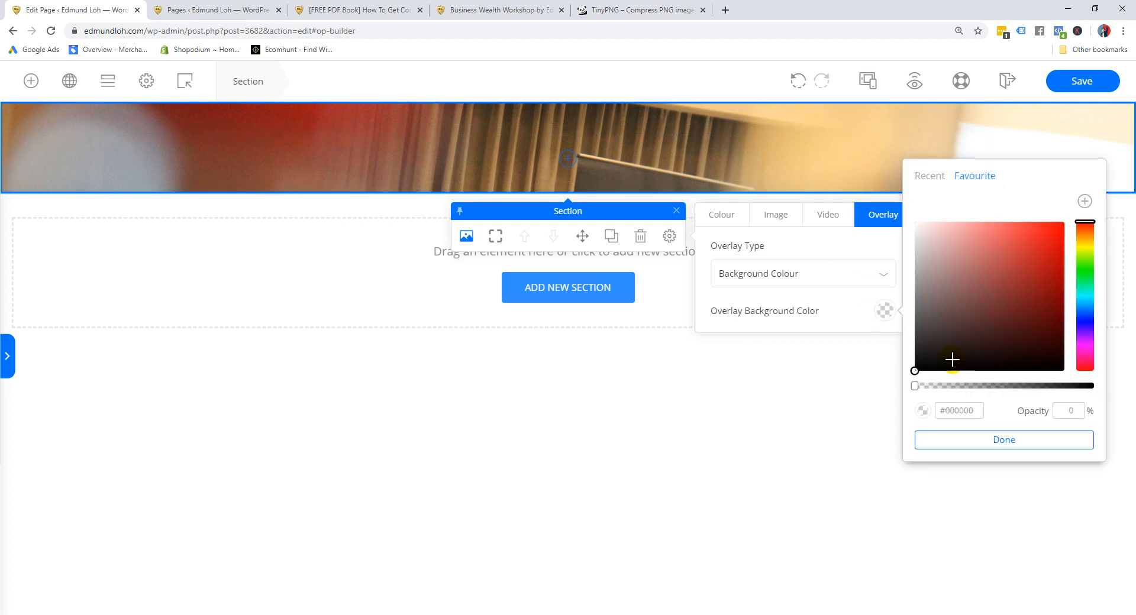
click(921, 362)
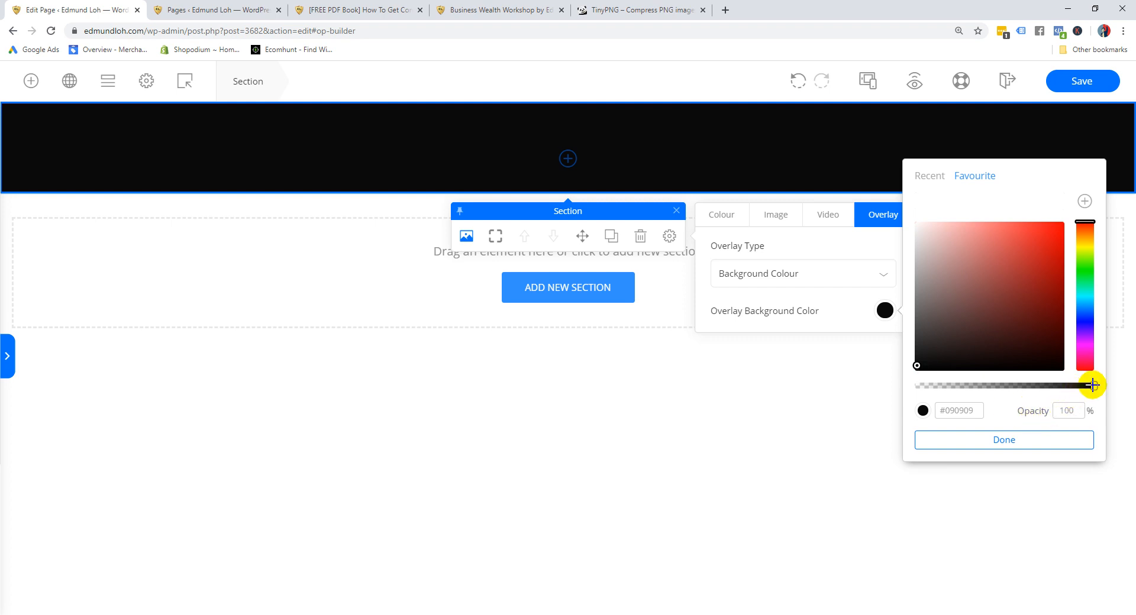
drag(1093, 385, 1011, 390)
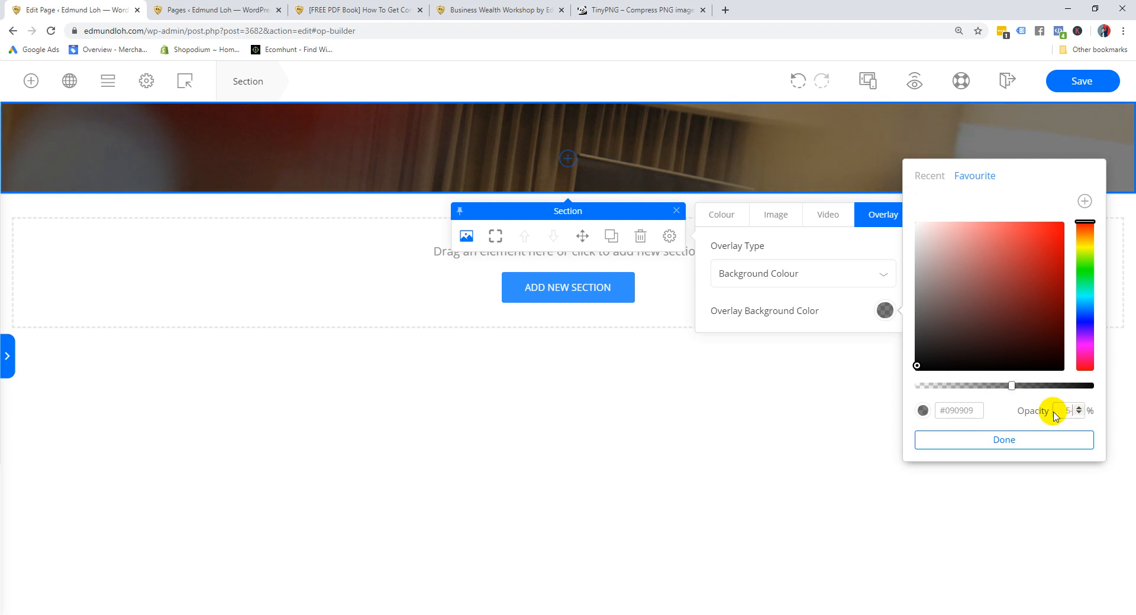
text(0)
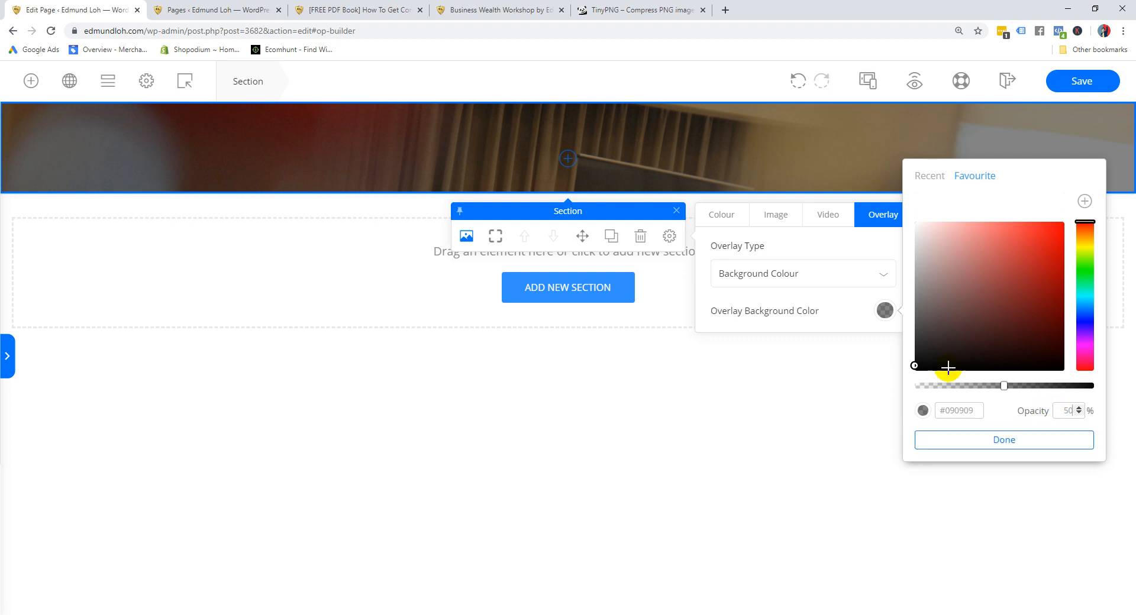
click(935, 444)
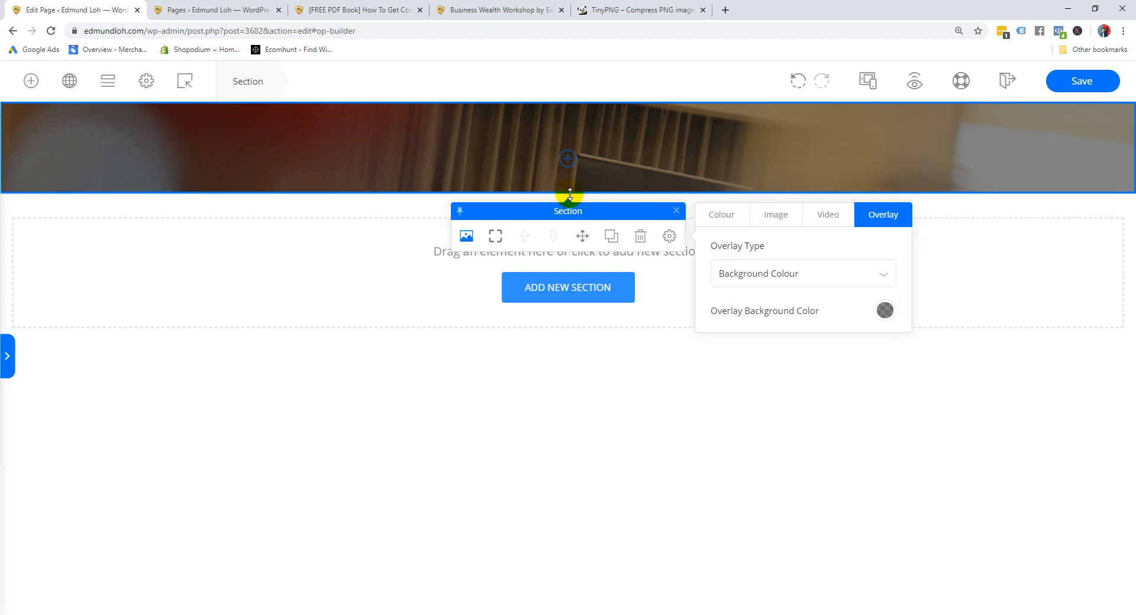
Recheck the section's background image and background colour settings, and save the page
click(769, 220)
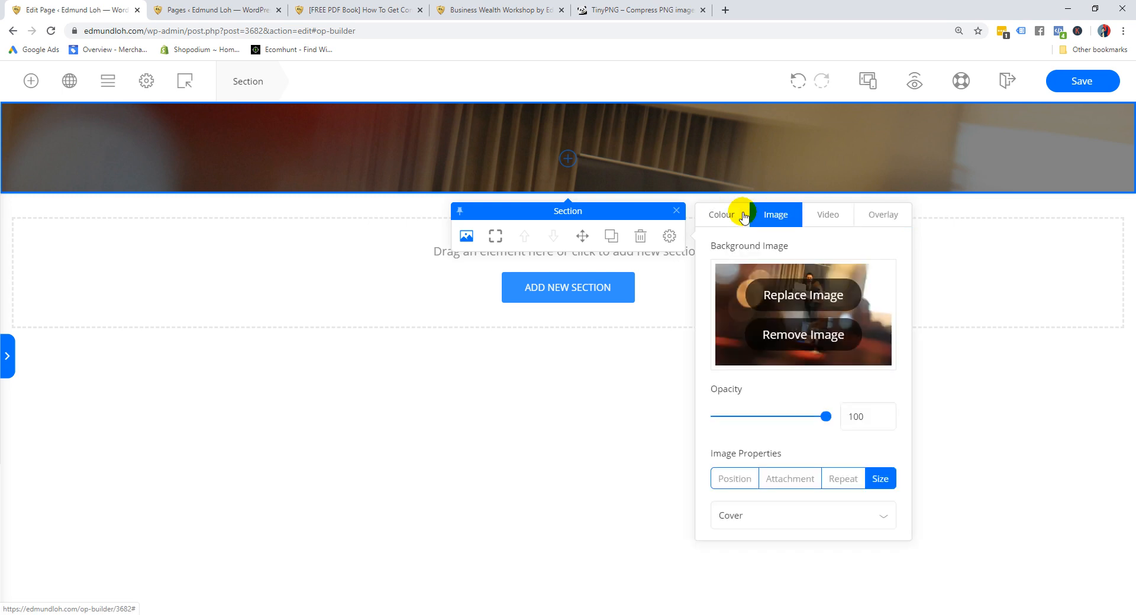
click(740, 215)
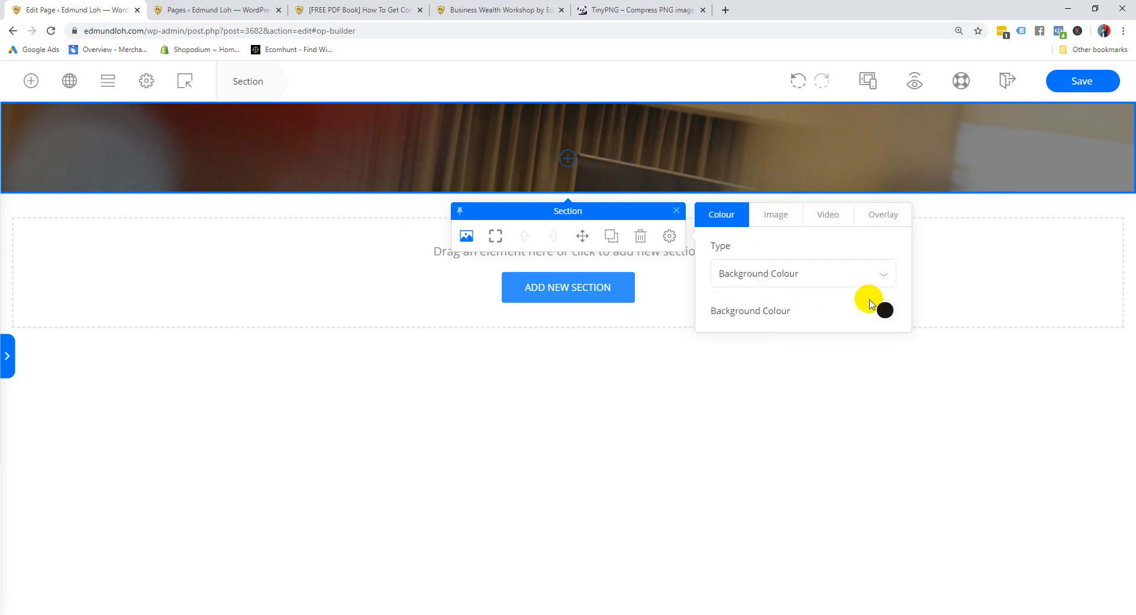
click(776, 218)
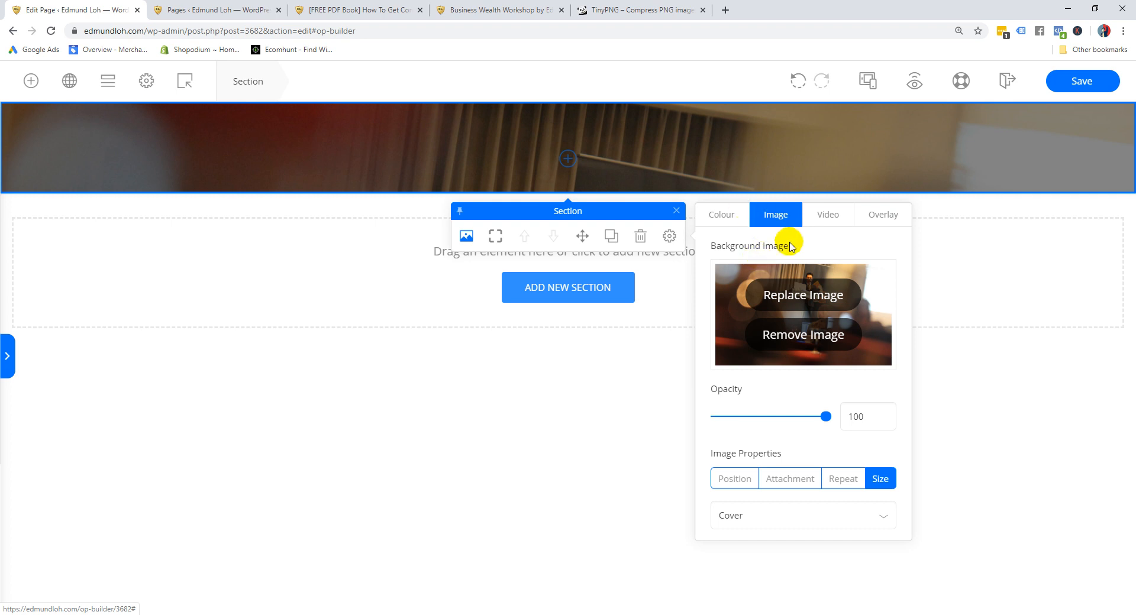
click(727, 215)
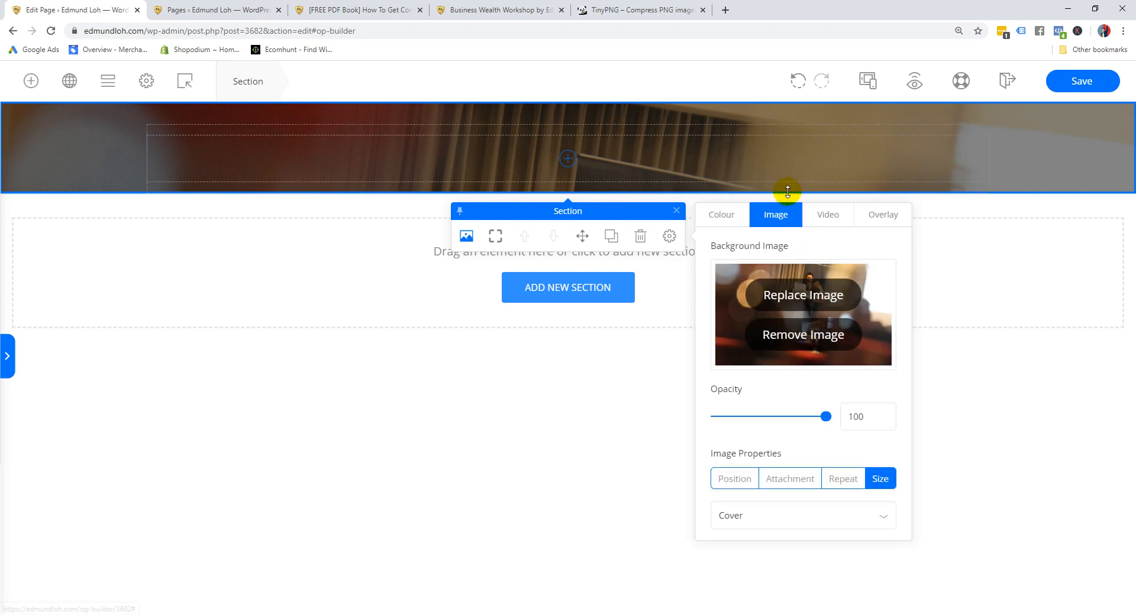
click(727, 216)
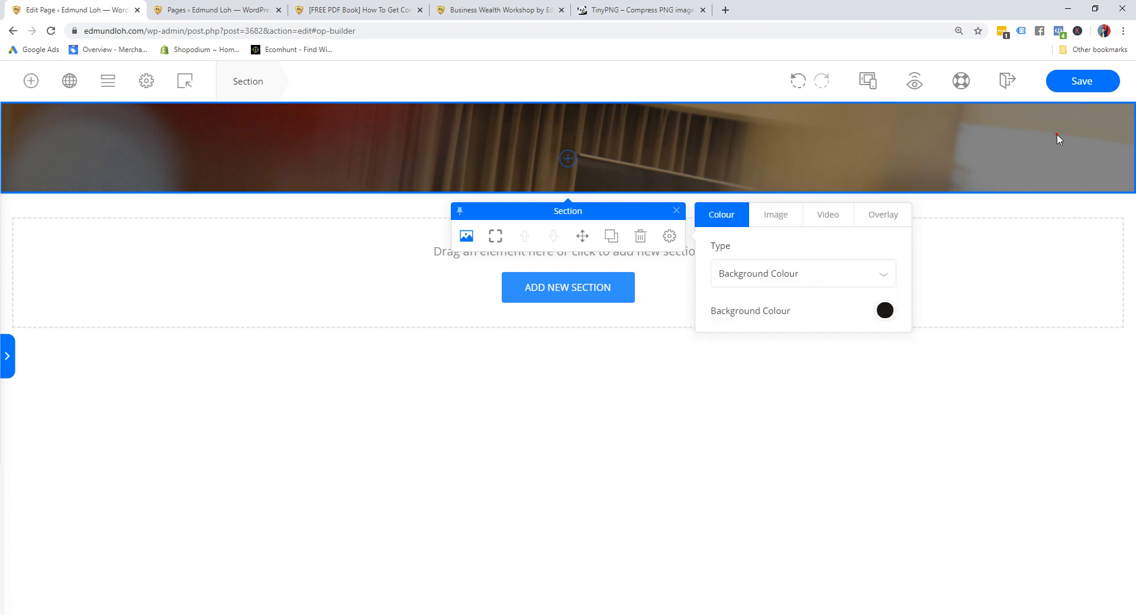
click(1080, 83)
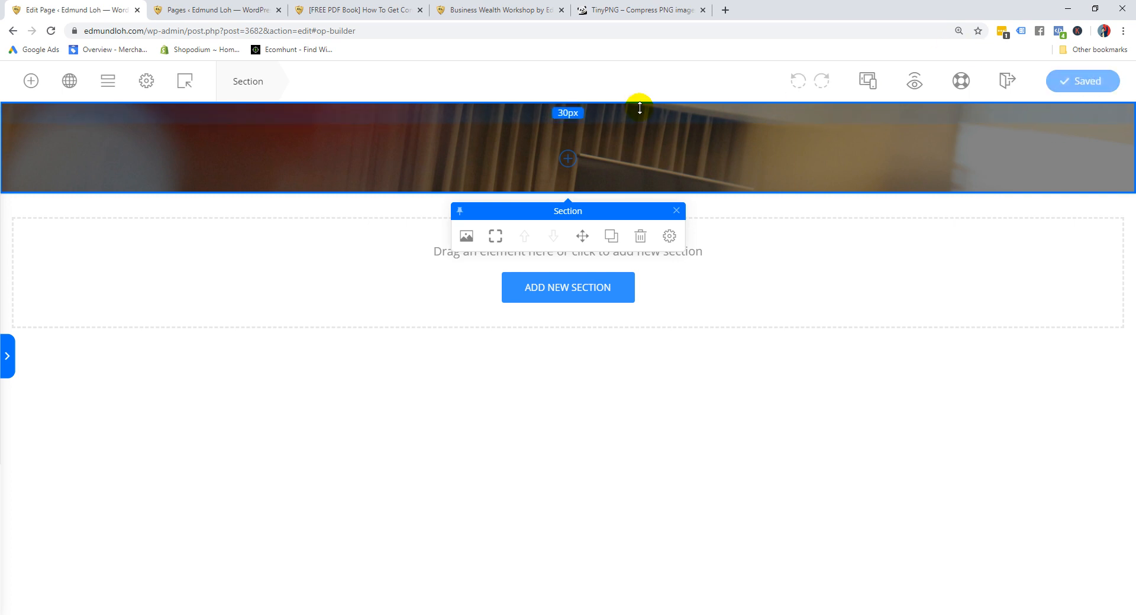
Switch to the Notepad outline, mark item 5 on background colour and image with [x], and return to the page builder
click(97, 612)
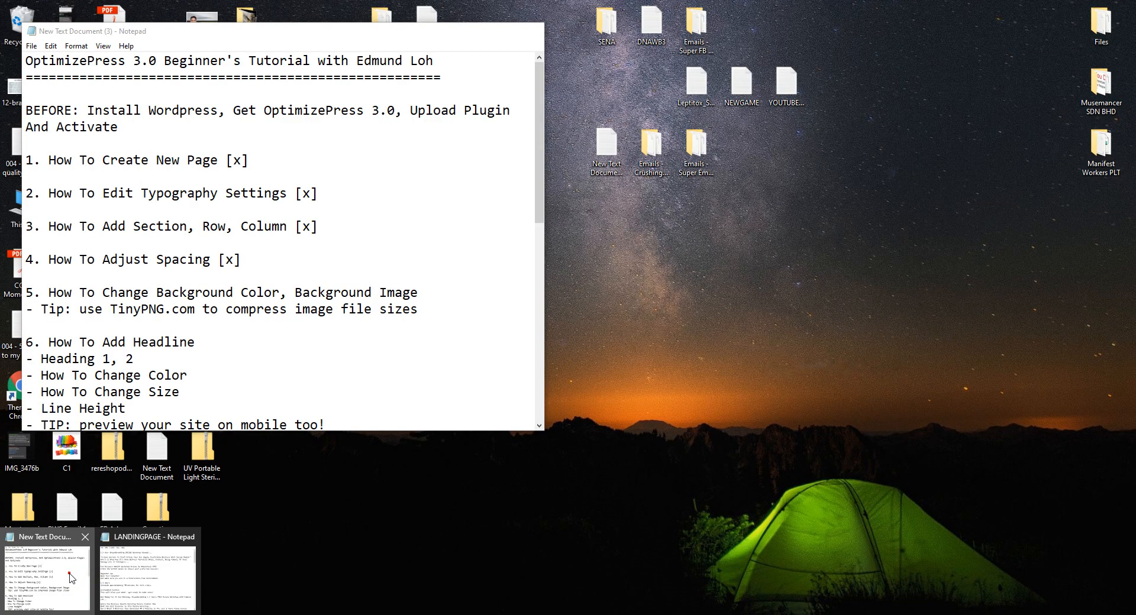
click(69, 573)
click(465, 288)
text([x])
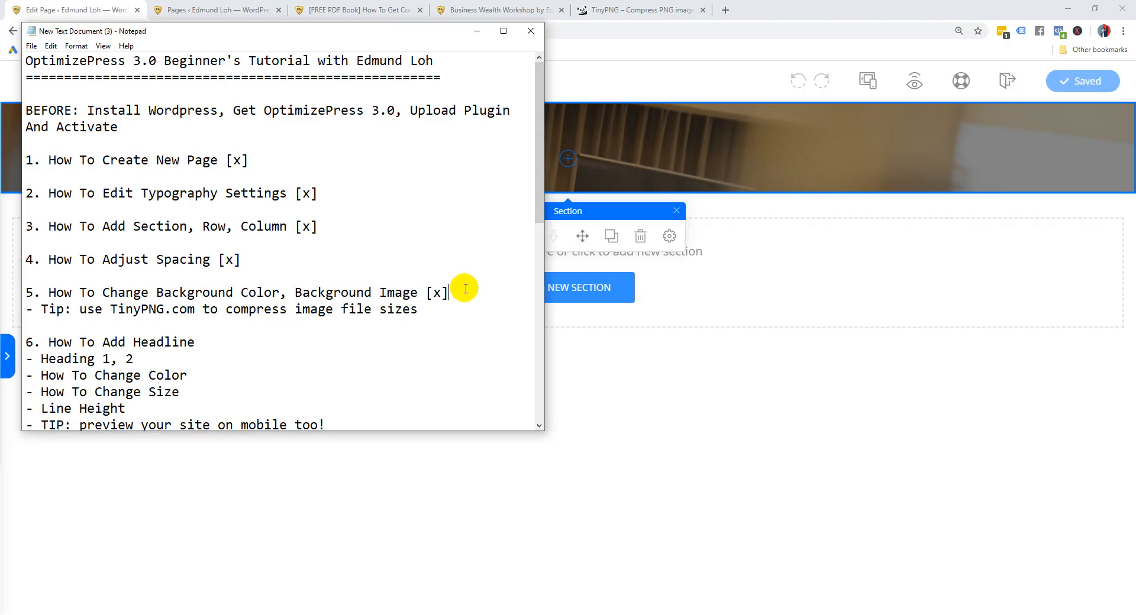
click(477, 31)
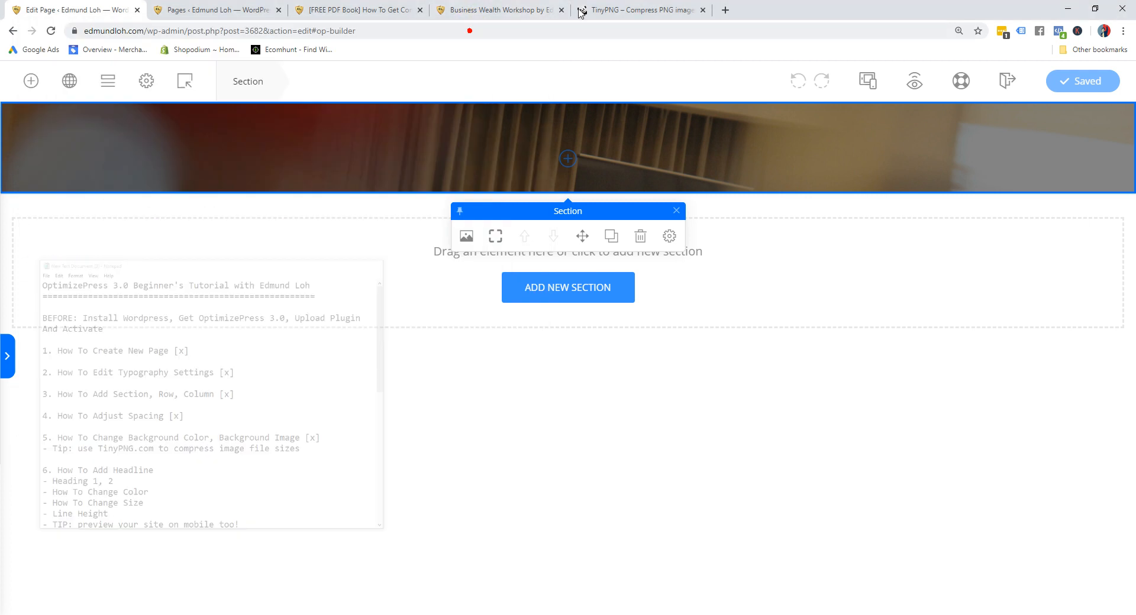
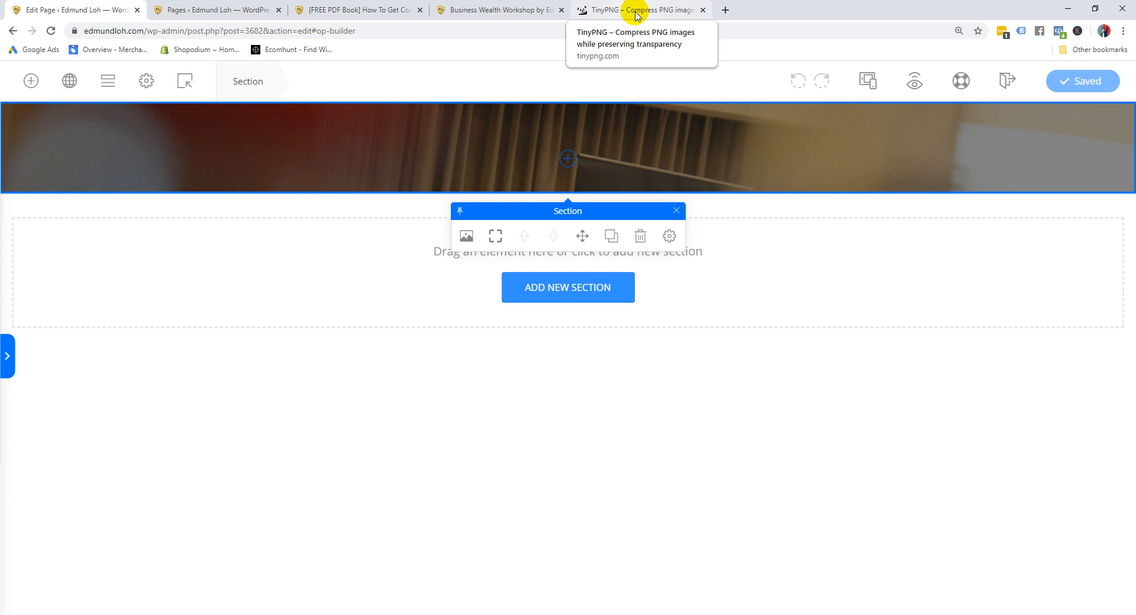
Look at the TinyPNG image compression site and the example consulting book landing page, and return to the page builder
click(636, 16)
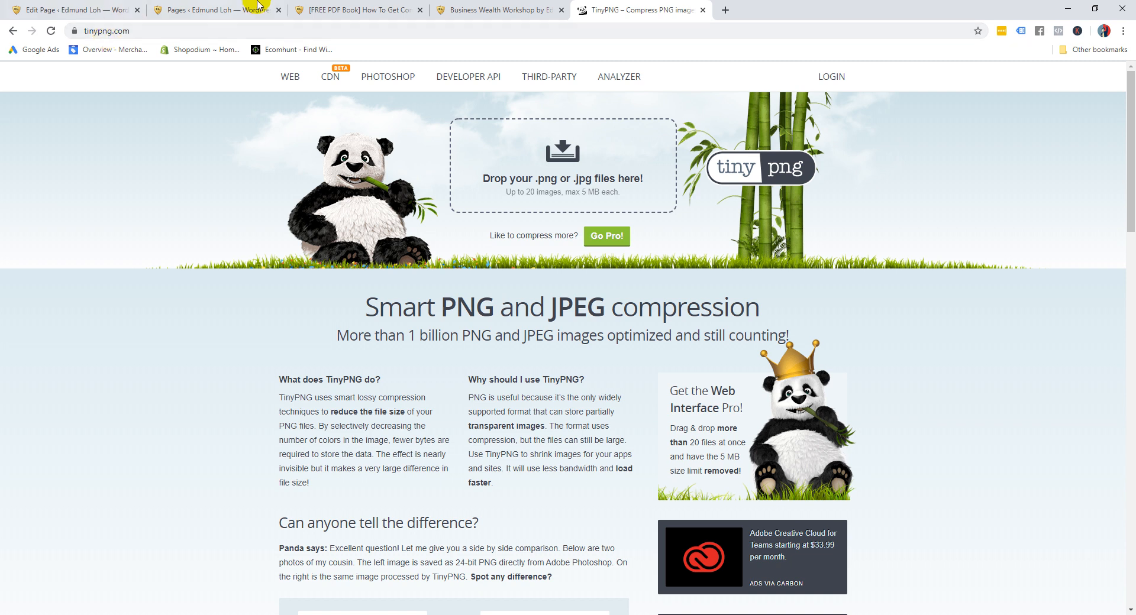
click(470, 9)
click(406, 10)
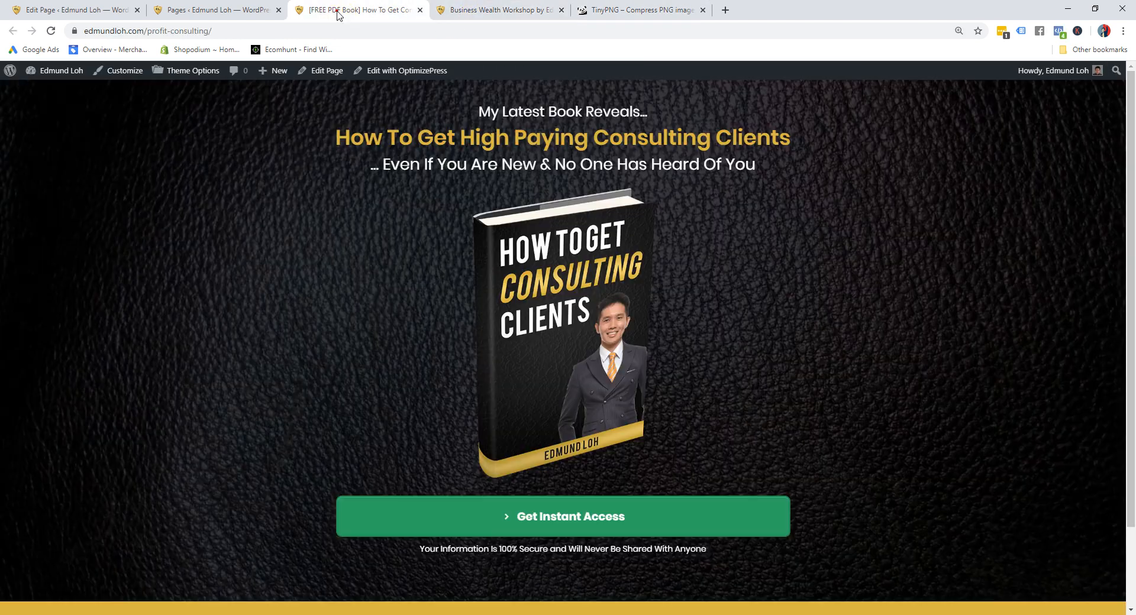
click(216, 9)
click(45, 5)
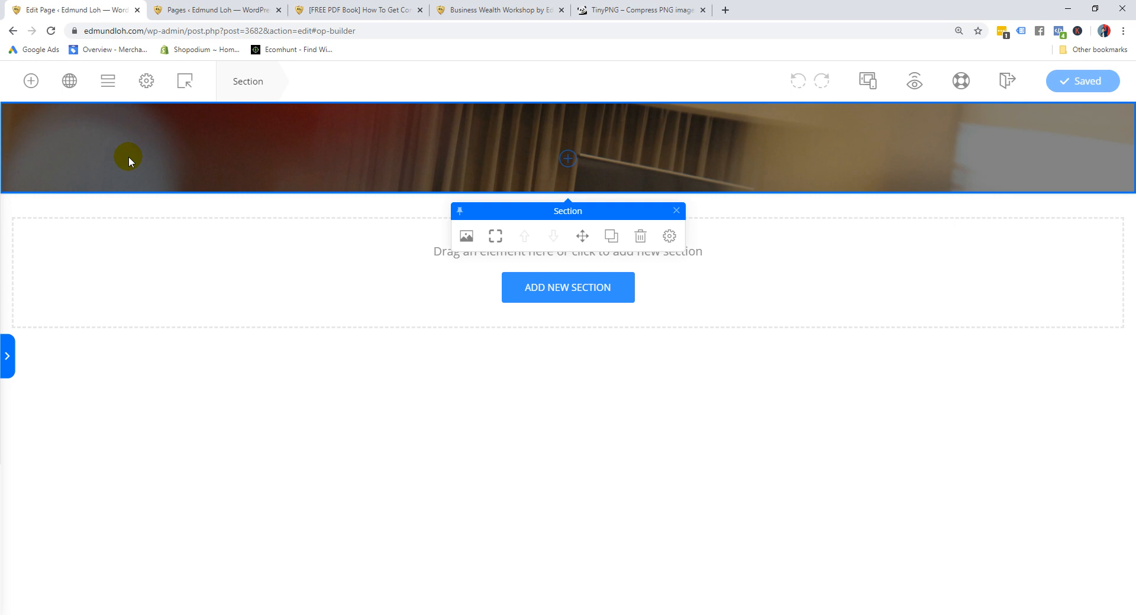
Read the headline topics under item 6 in the Notepad outline, and return to the page builder
click(78, 614)
click(73, 594)
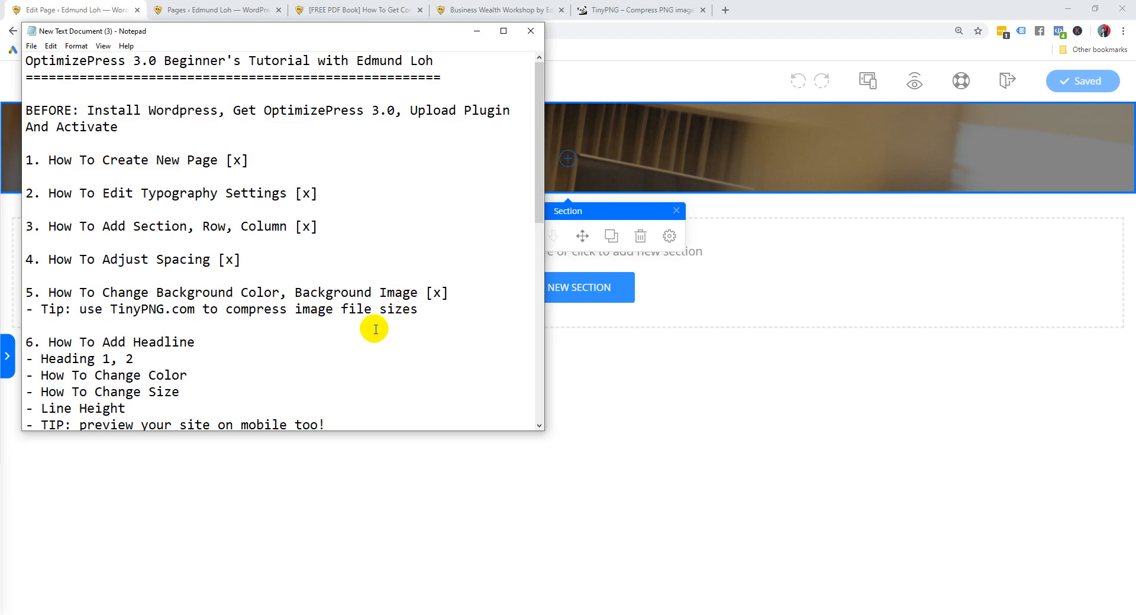
scroll(347, 347, down, 1)
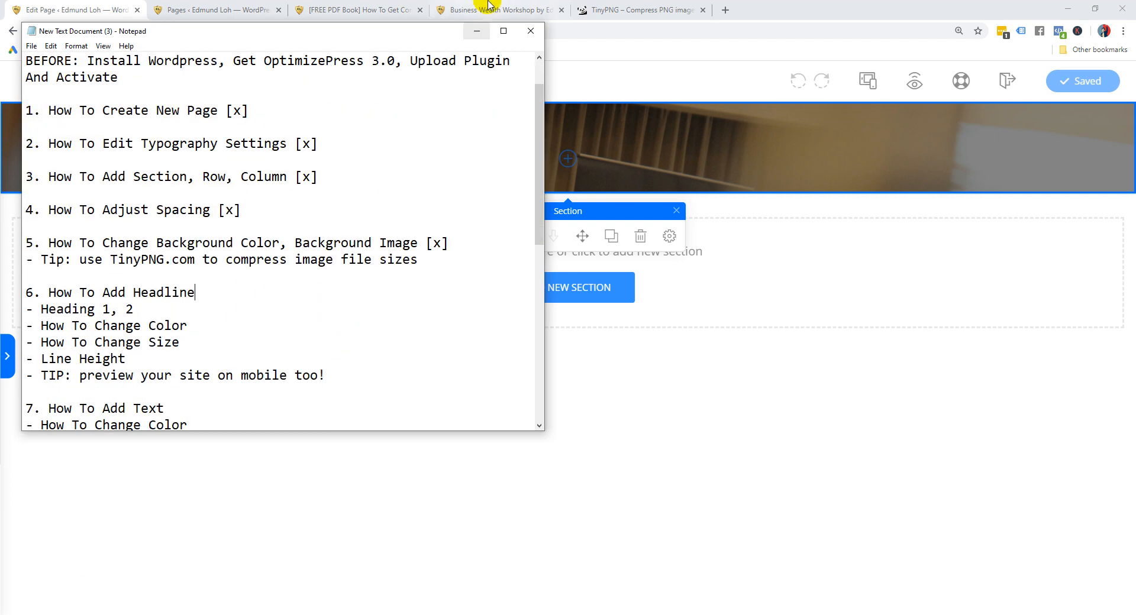
click(476, 32)
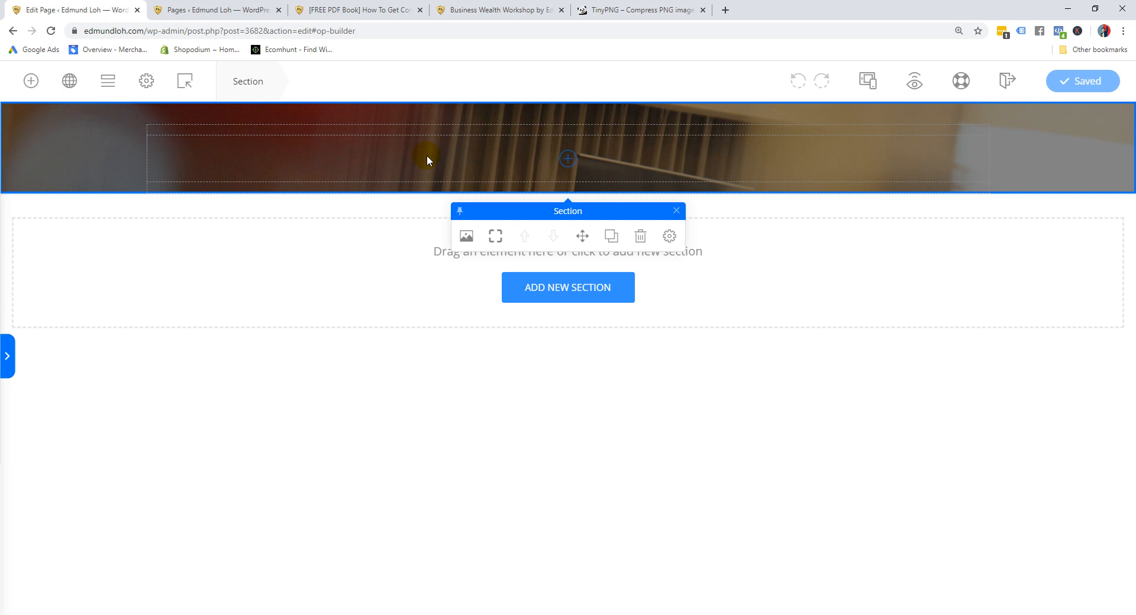
Look through the available page elements and add a Headline element to the section with the background image
click(30, 83)
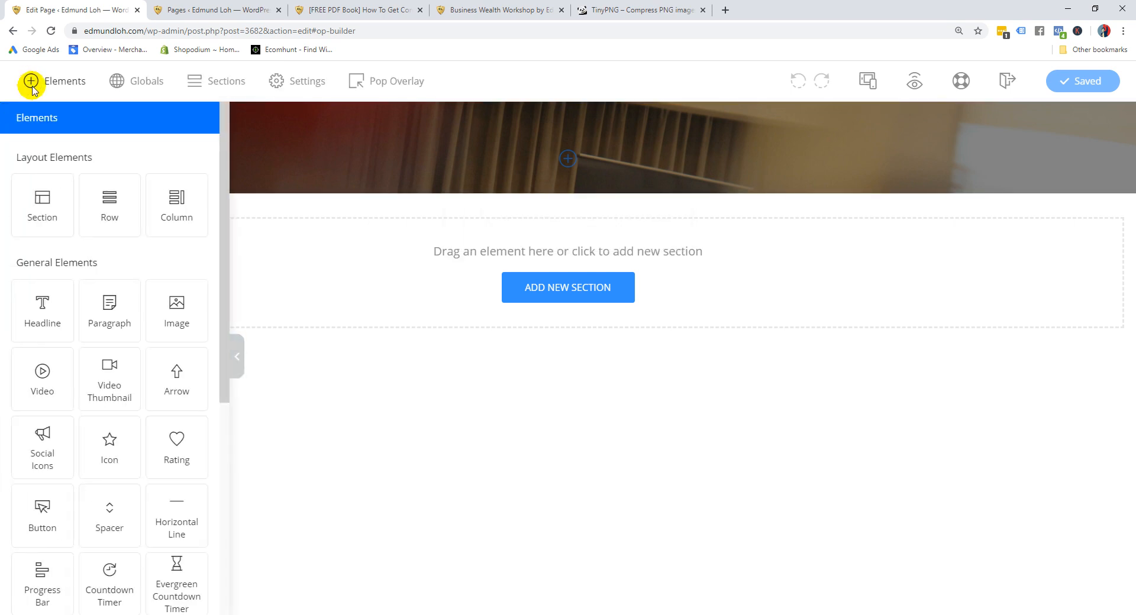
scroll(106, 269, down, 1)
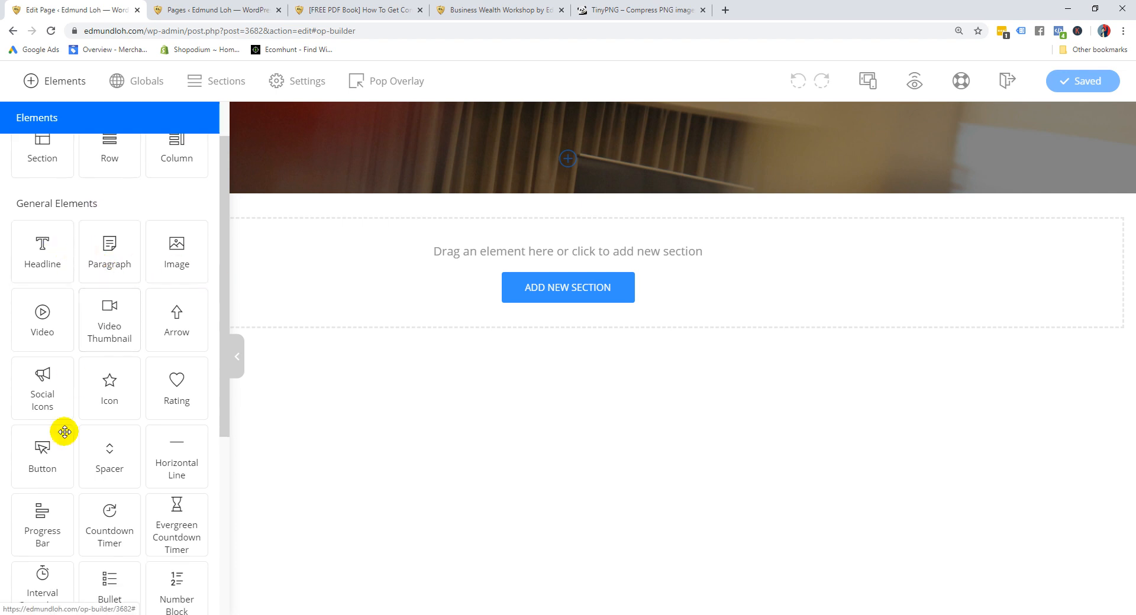
scroll(127, 494, down, 5)
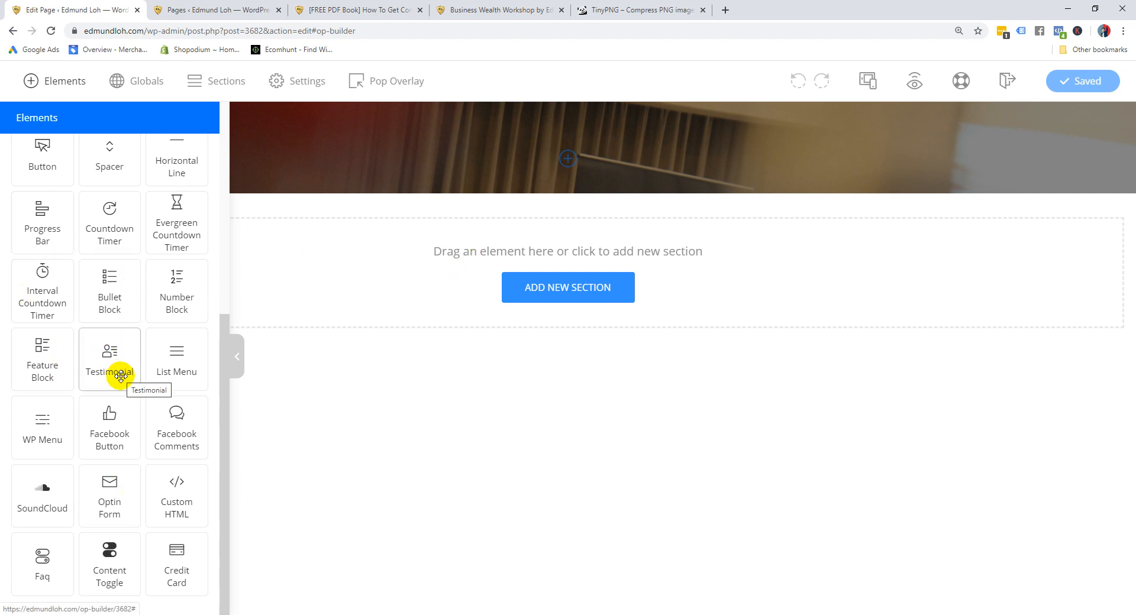
scroll(136, 406, up, 6)
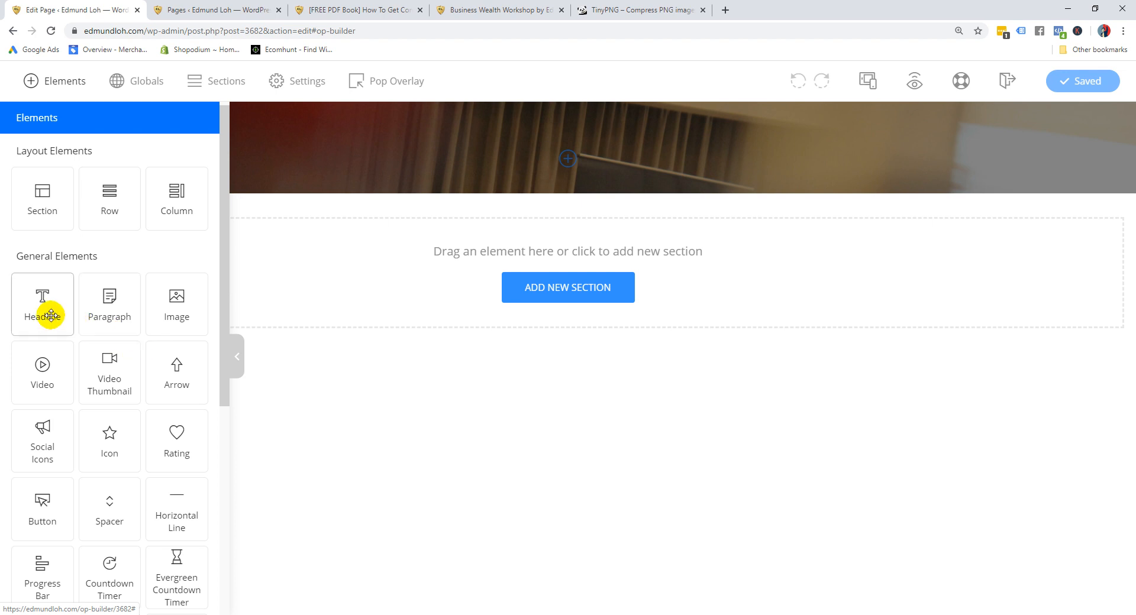
drag(51, 315, 598, 157)
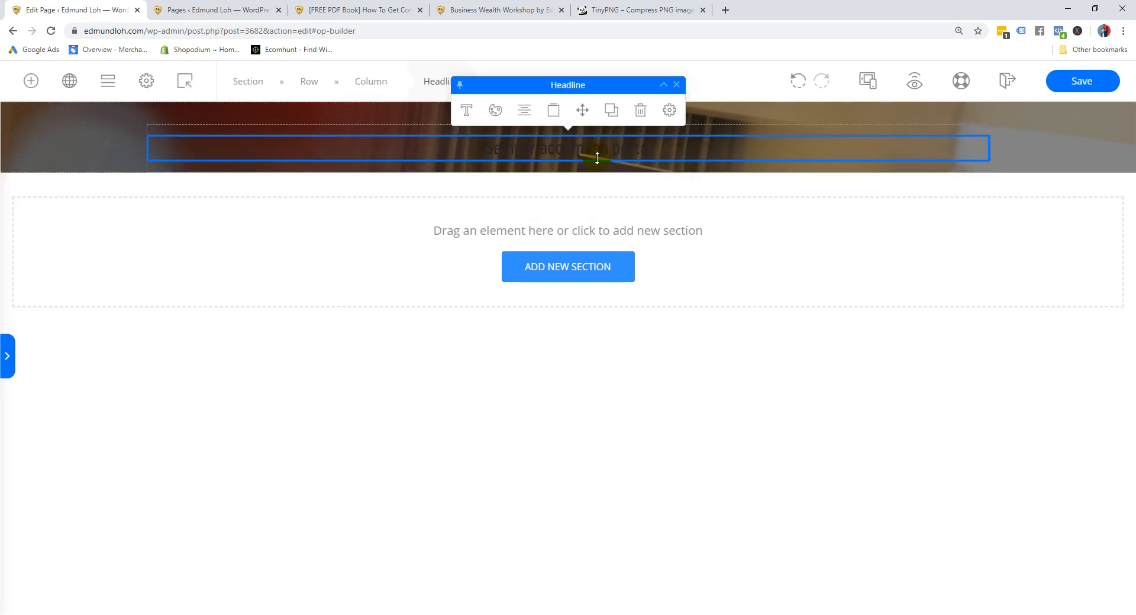
Copy the line "1.5 Hour Groundbreaking ONLINE Workshop Reveals..." from the LANDINGPAGE Notepad file and return to the page builder
click(484, 150)
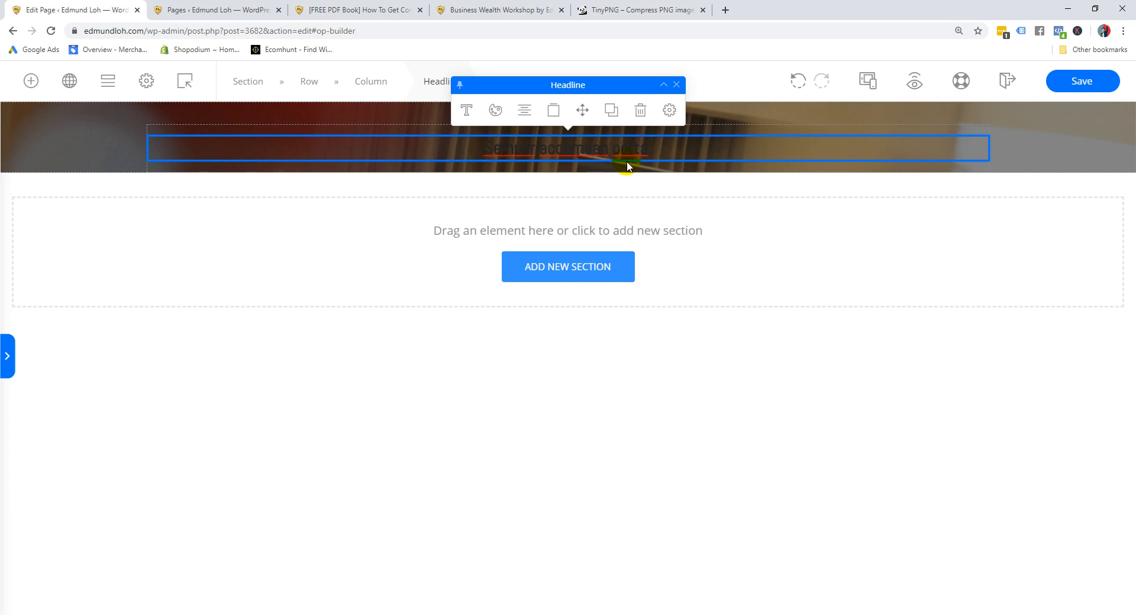
drag(485, 150, 669, 155)
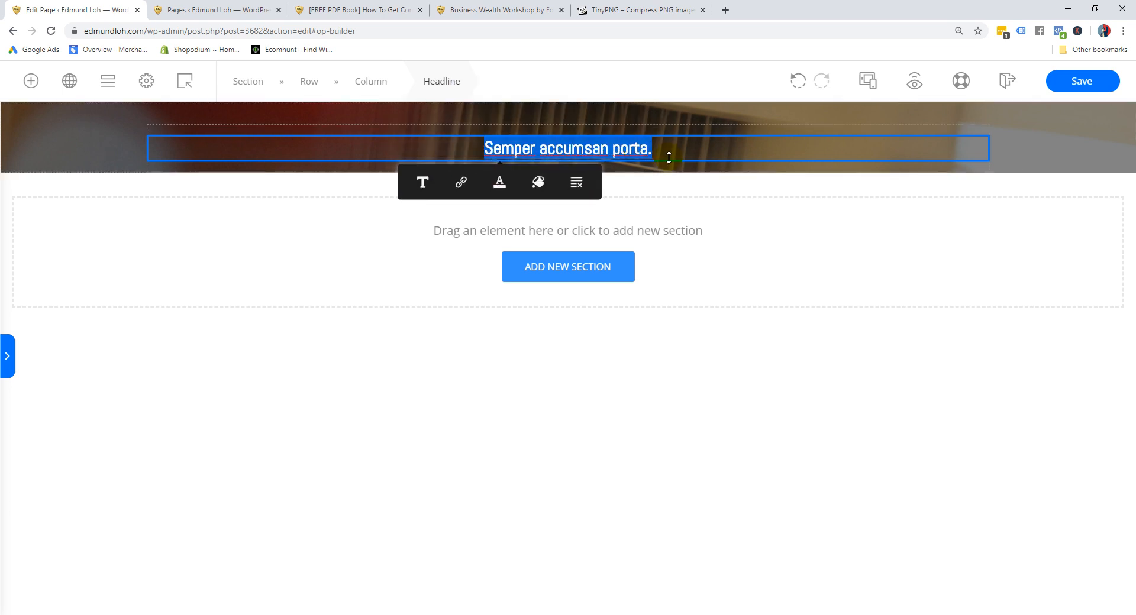
click(419, 158)
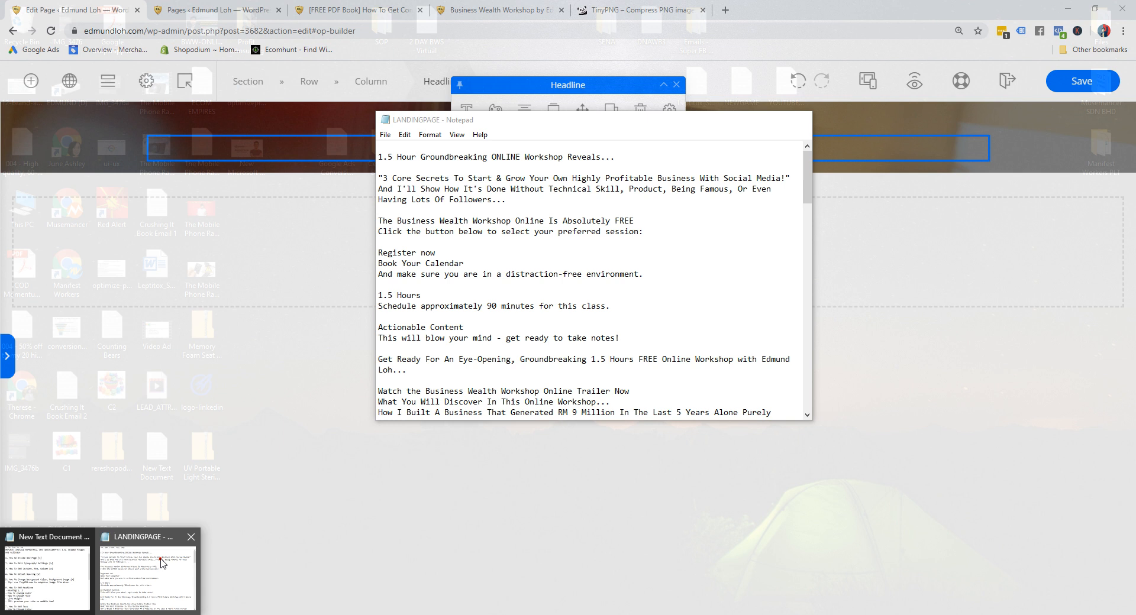
click(163, 562)
click(497, 208)
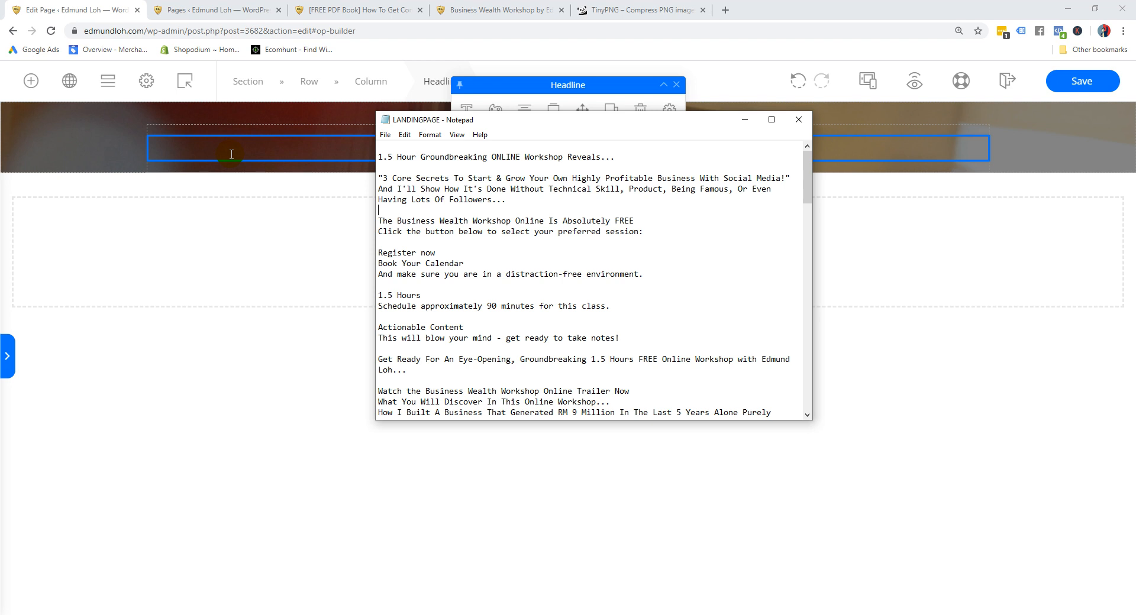
click(632, 161)
drag(632, 161, 378, 156)
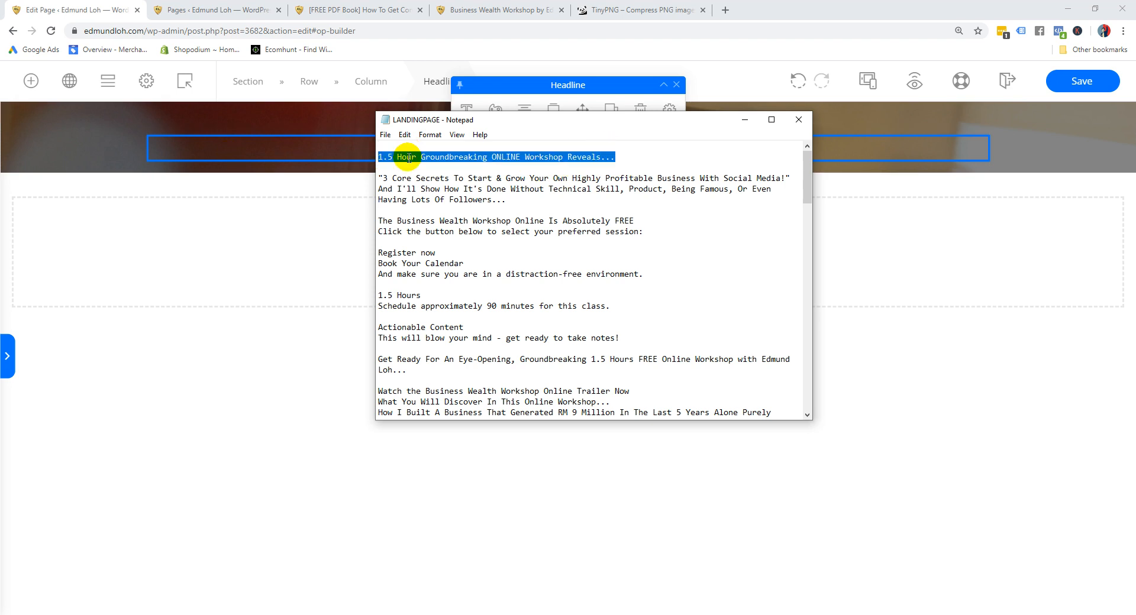
right_click(409, 158)
click(430, 198)
click(366, 142)
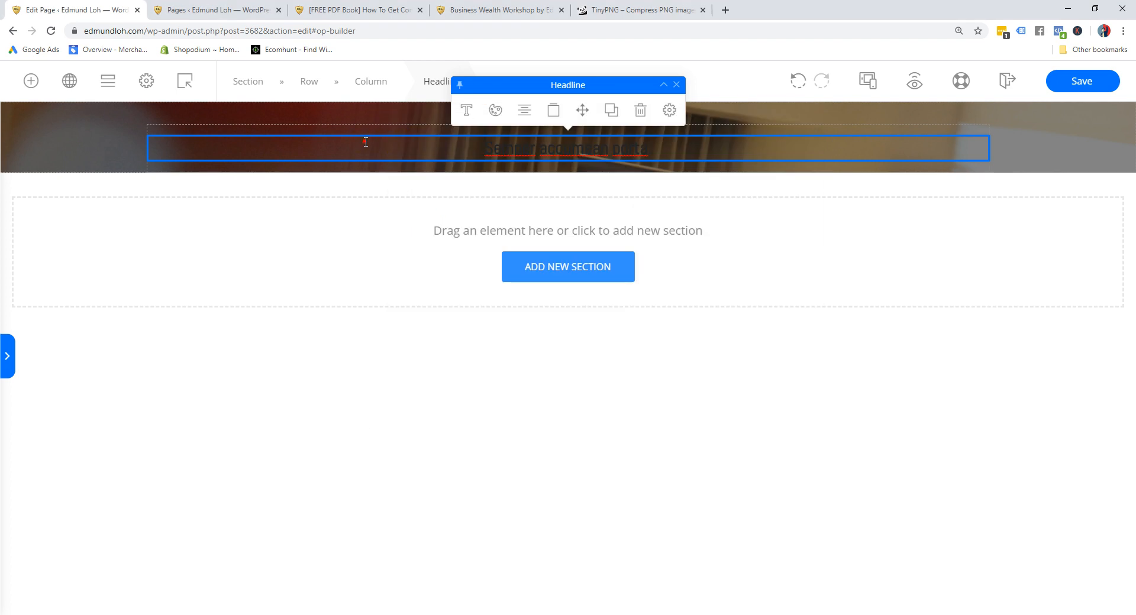
Replace the headline's placeholder text with the copied "1.5 Hour Groundbreaking ONLINE Workshop Reveals..."
drag(484, 147, 635, 152)
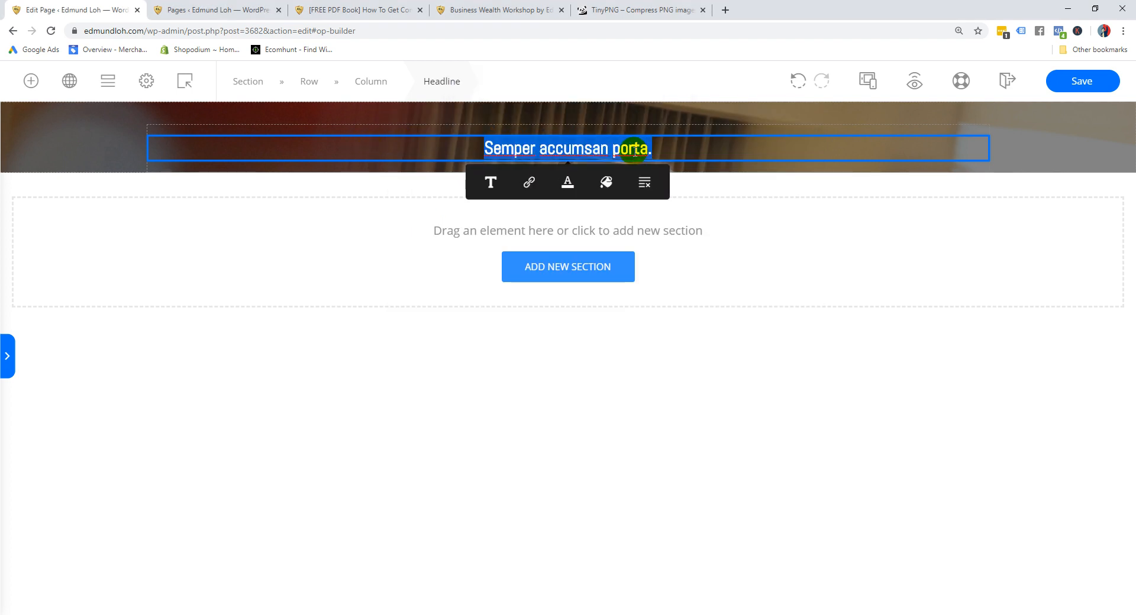
right_click(635, 152)
click(635, 148)
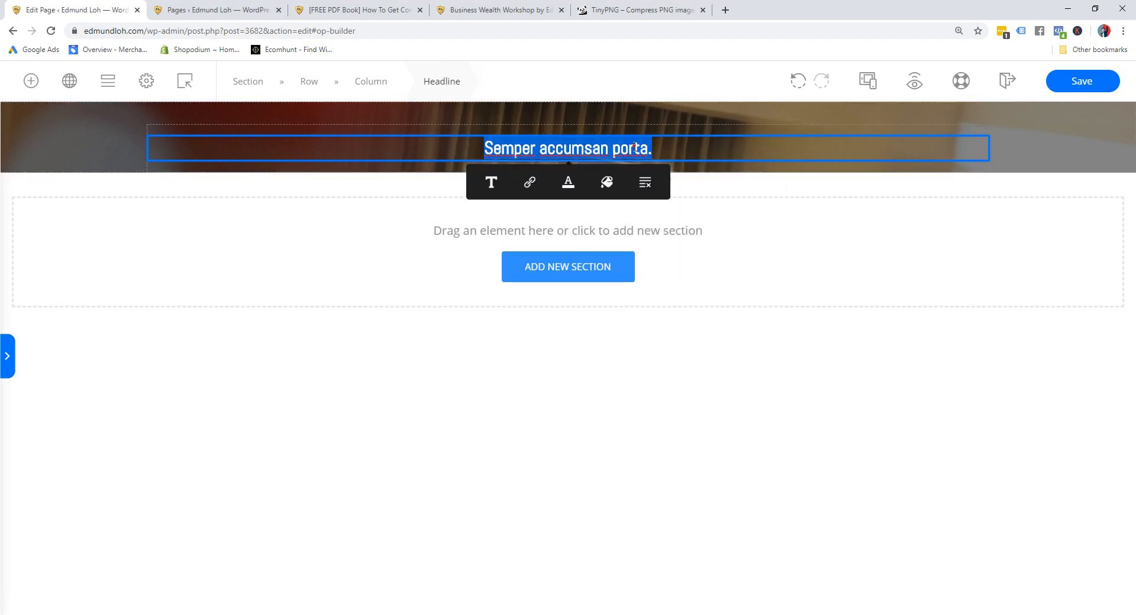
key(ctrl+v)
click(633, 147)
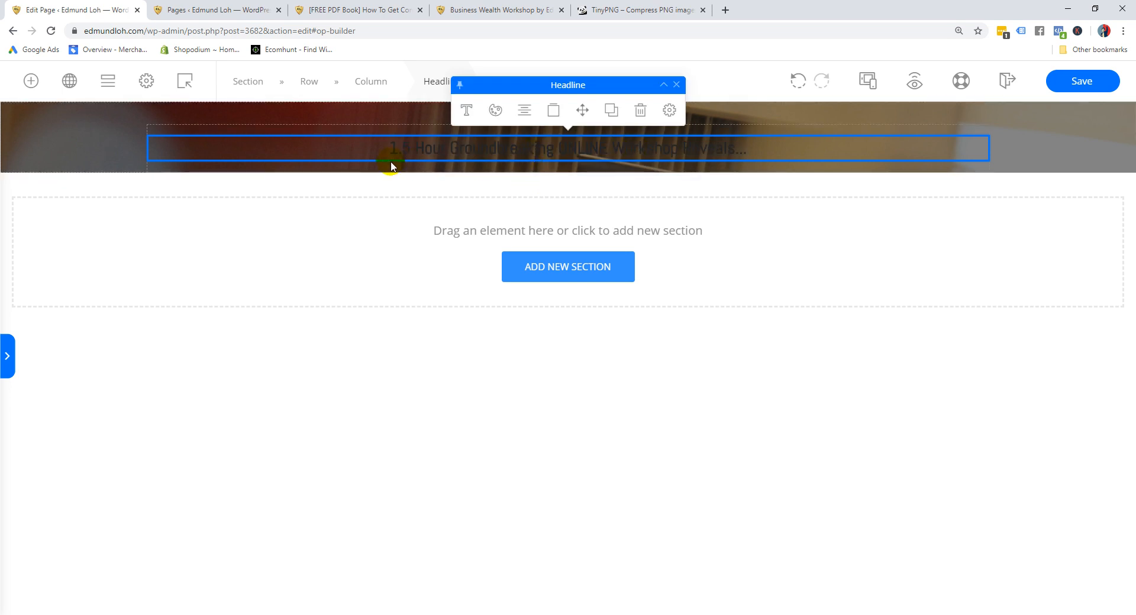
Review the headline's font and size settings and set its line height to 1.3 em
click(465, 113)
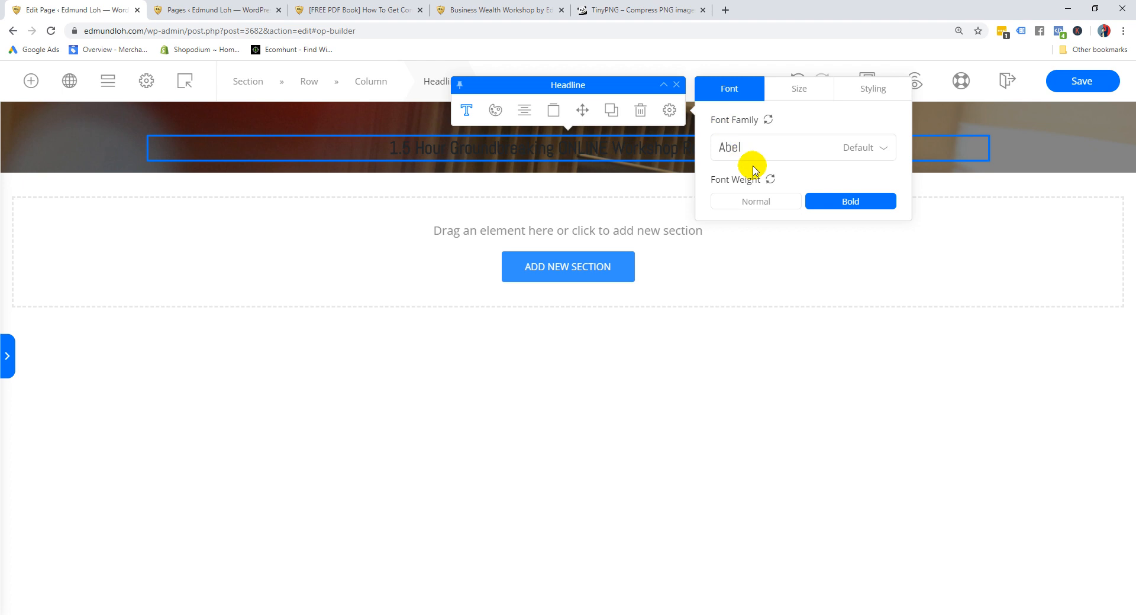
click(794, 96)
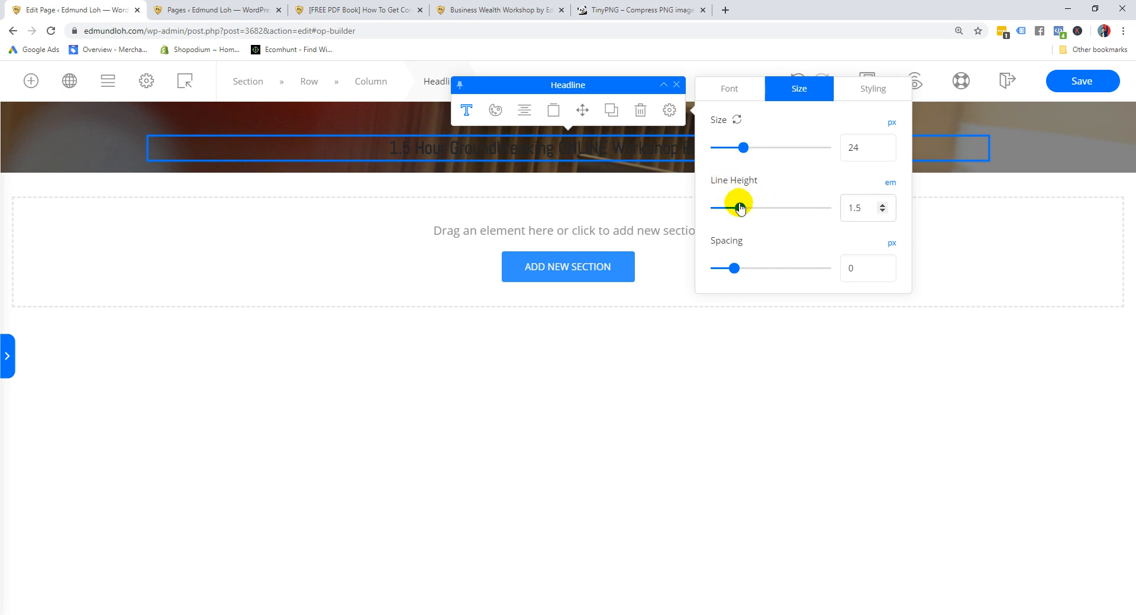
double_click(858, 207)
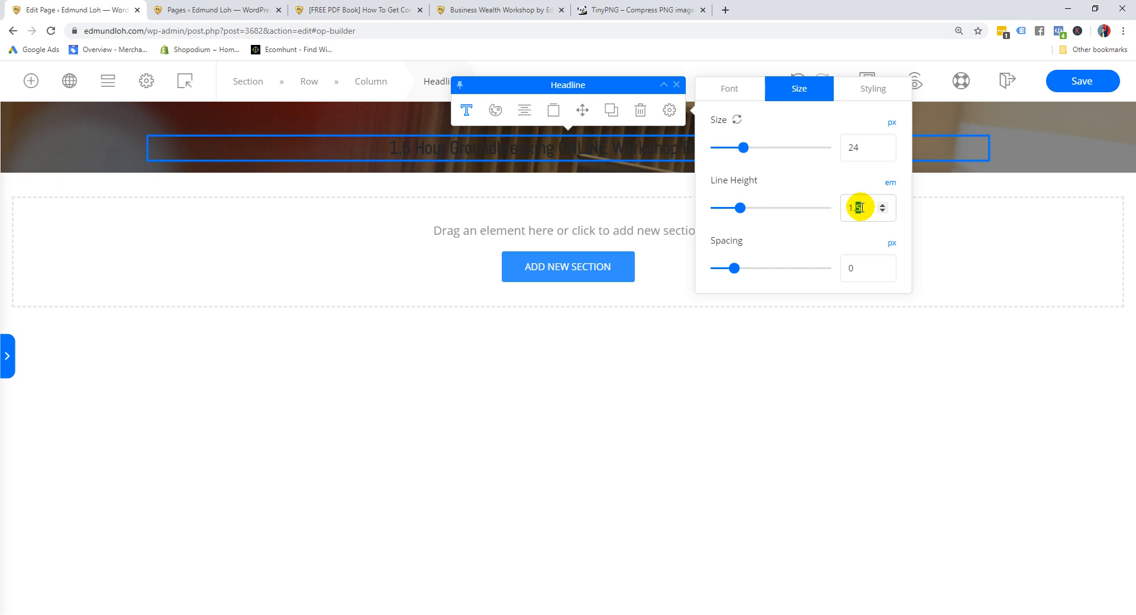
text(3)
click(859, 154)
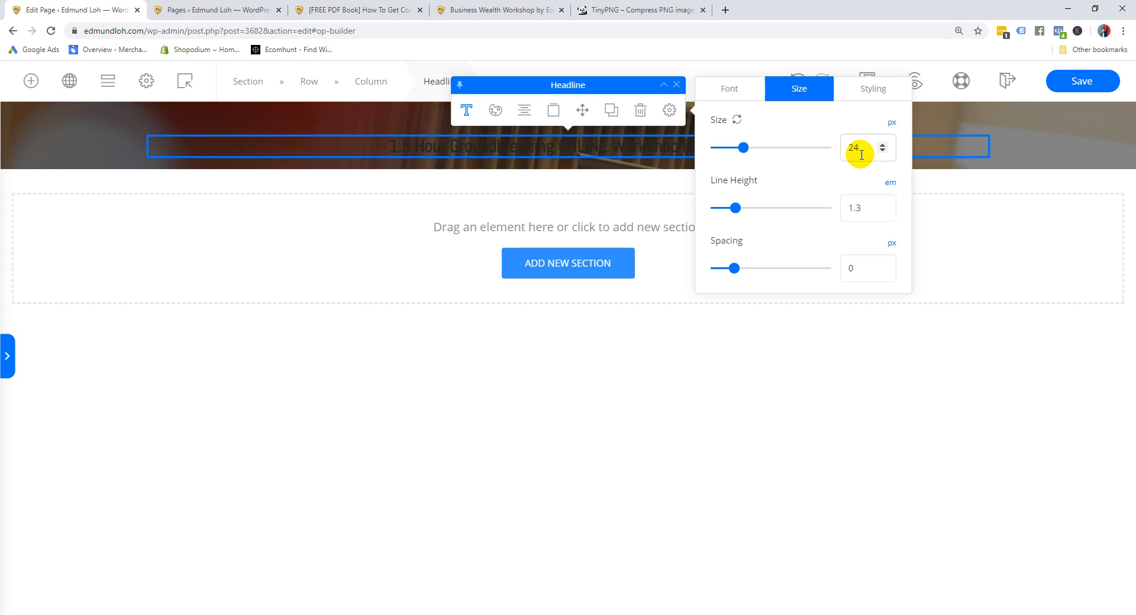
Check the headline's tag options, keeping Headline 2, and try the italic font style before restoring the regular one
click(860, 92)
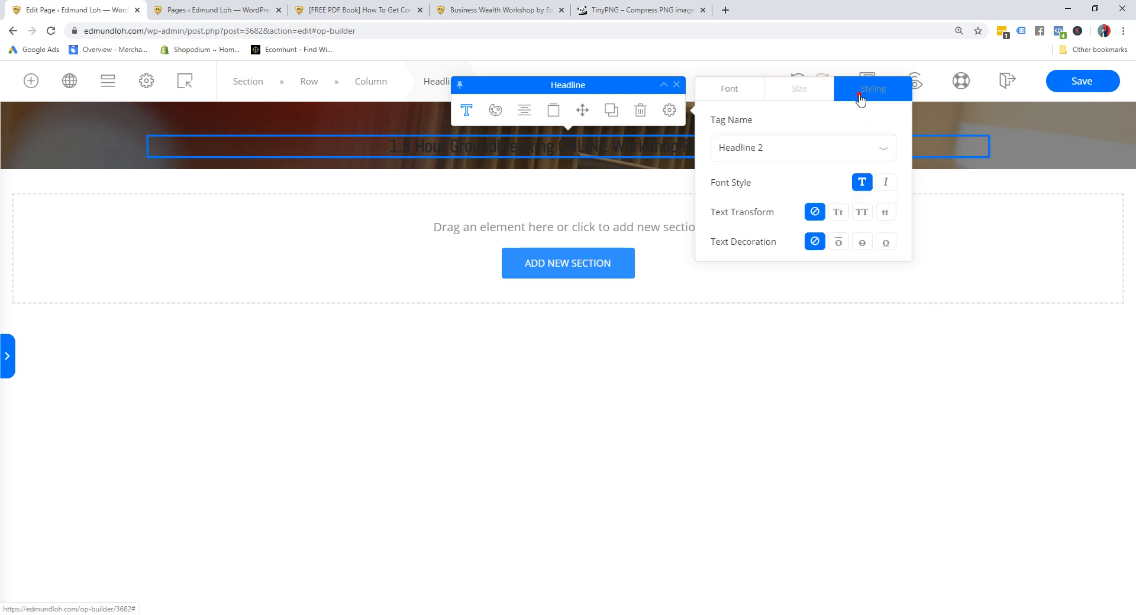
click(798, 149)
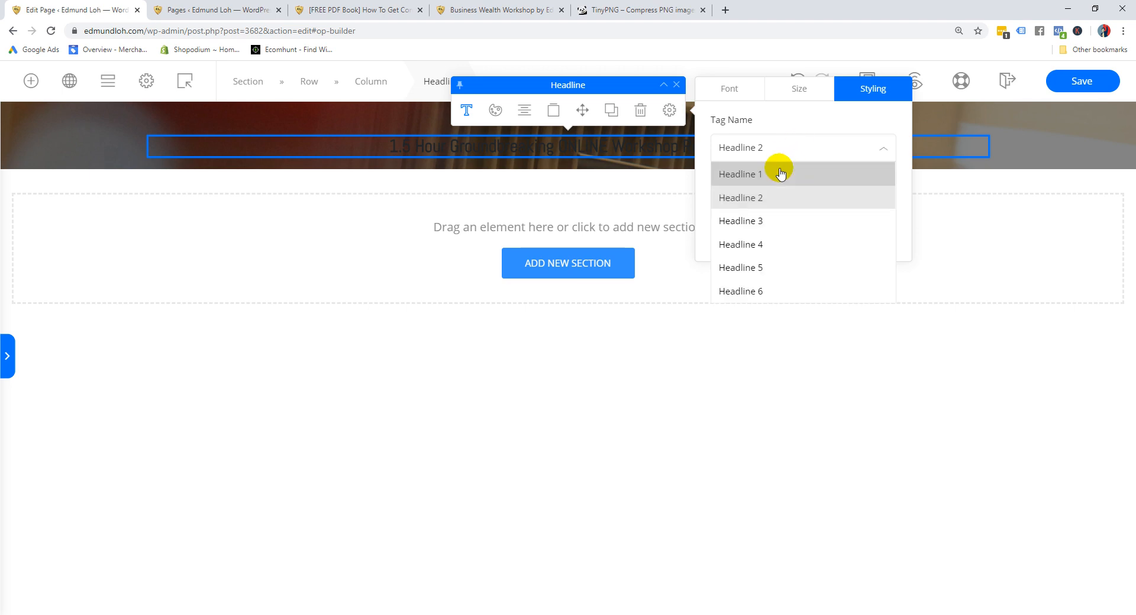
click(764, 200)
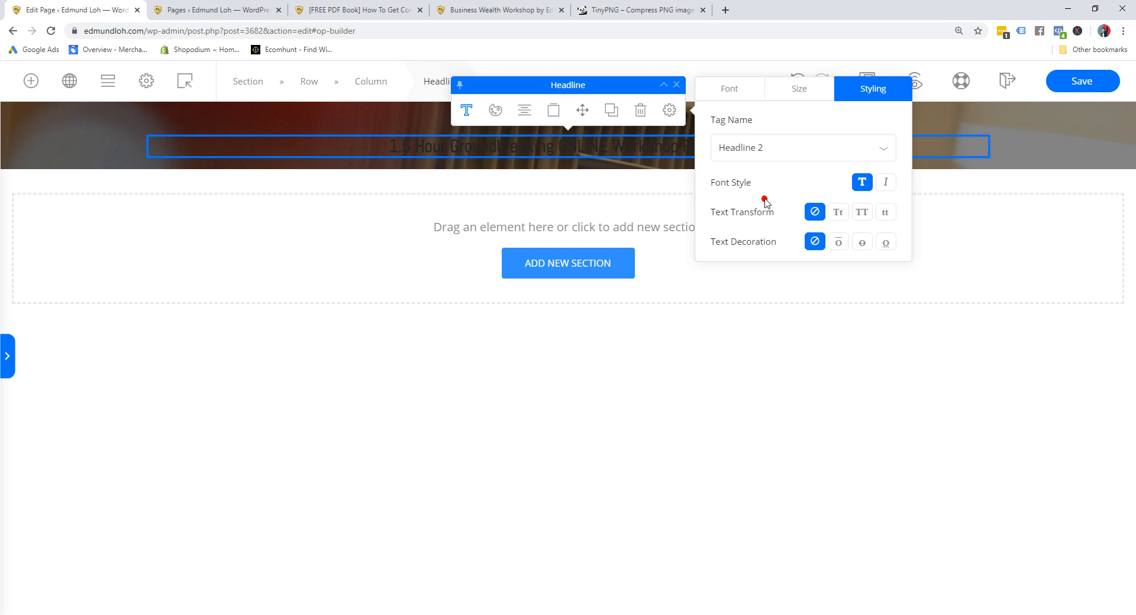
click(777, 155)
click(784, 194)
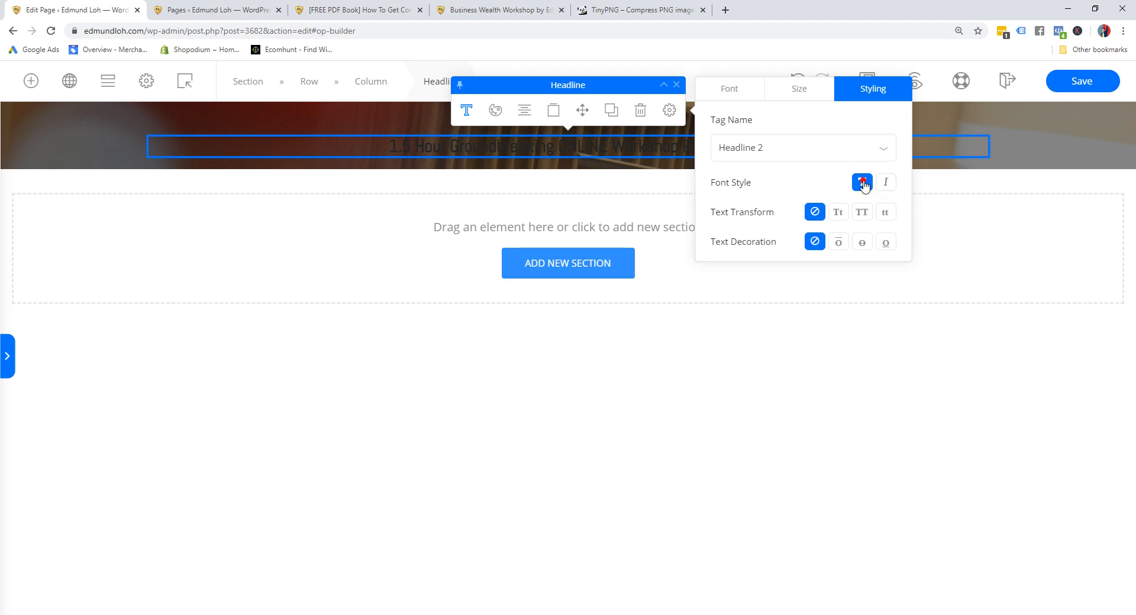
click(884, 183)
click(863, 183)
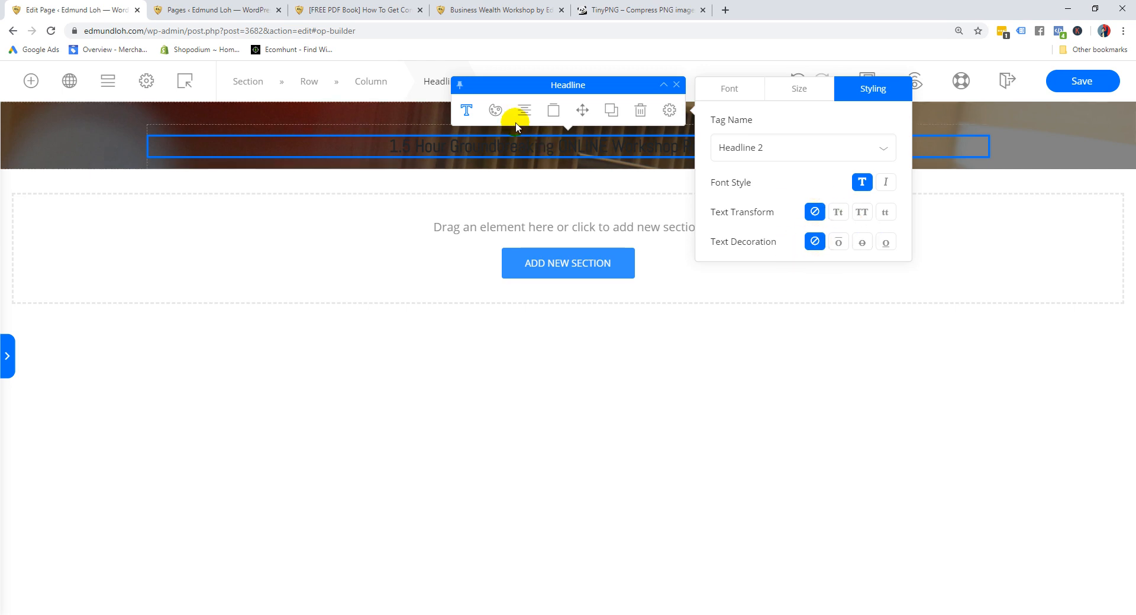
Set the headline's text colour to white, #ffffff
click(493, 112)
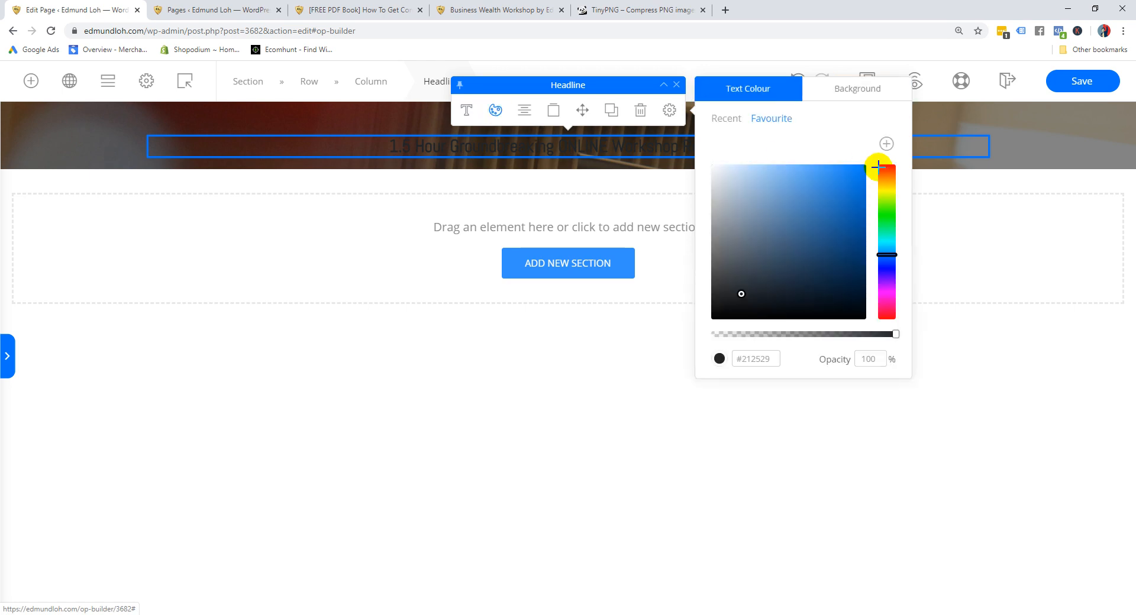
drag(733, 179, 713, 167)
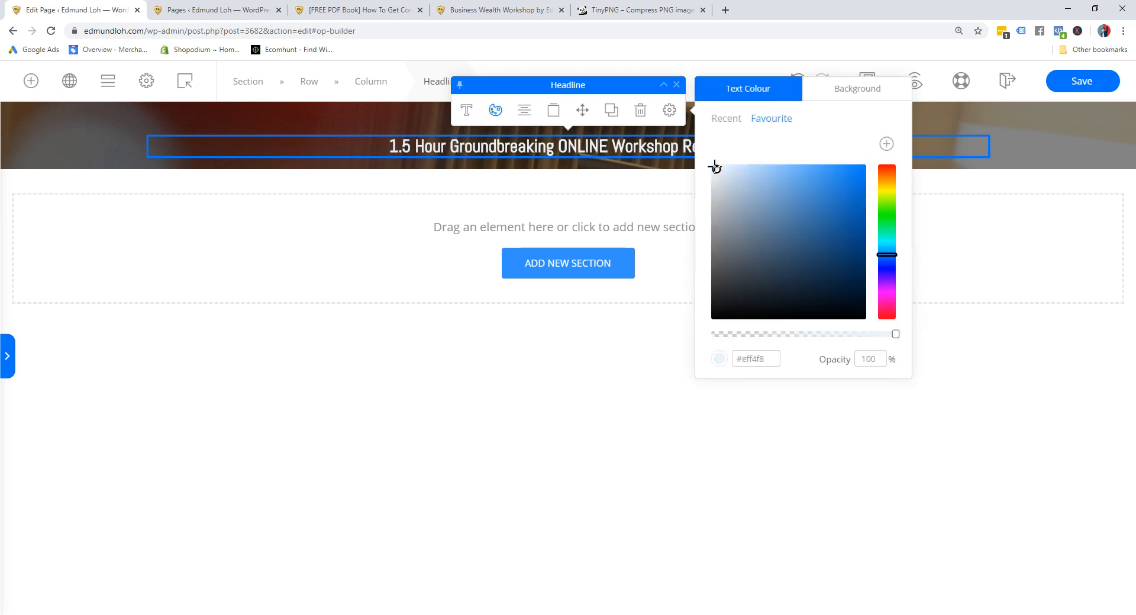
click(723, 150)
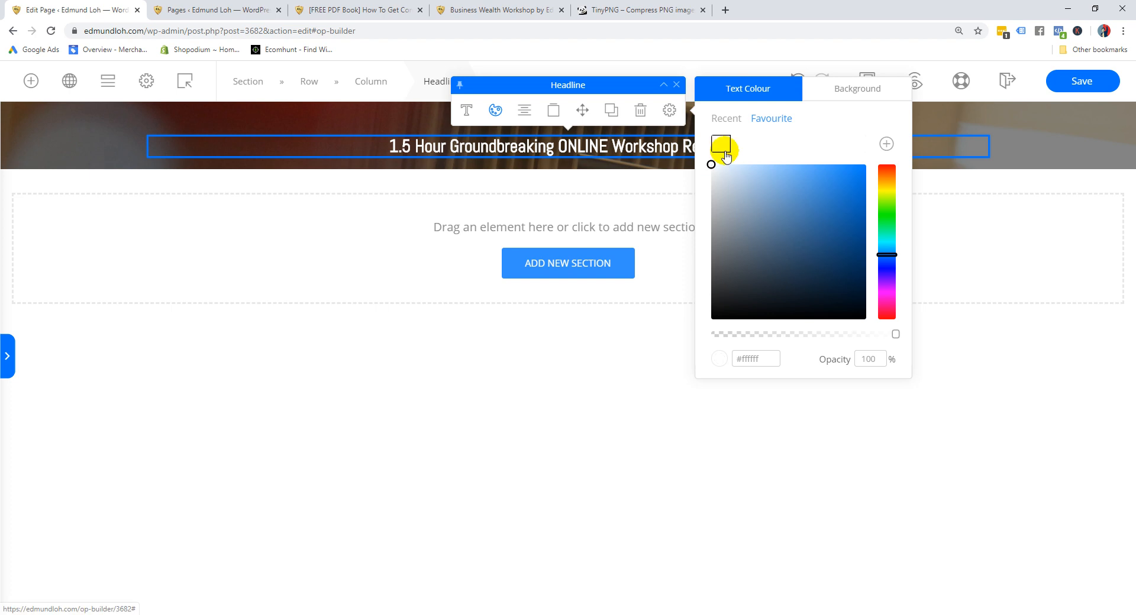
Try an orange background colour, #d8981f, behind the headline
click(867, 96)
mouse_move(826, 195)
mouse_down()
mouse_move(834, 233)
mouse_move(803, 268)
mouse_move(793, 214)
mouse_move(887, 182)
mouse_up()
click(1056, 145)
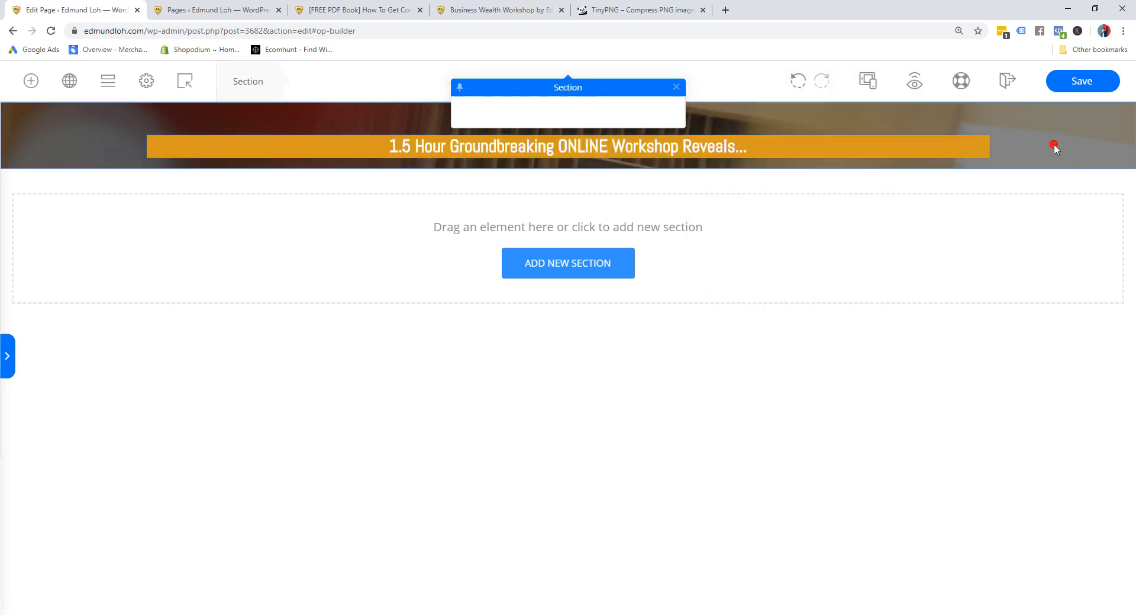
Set the headline's background colour to #ffffff at 0% opacity and recheck its text colour
click(905, 149)
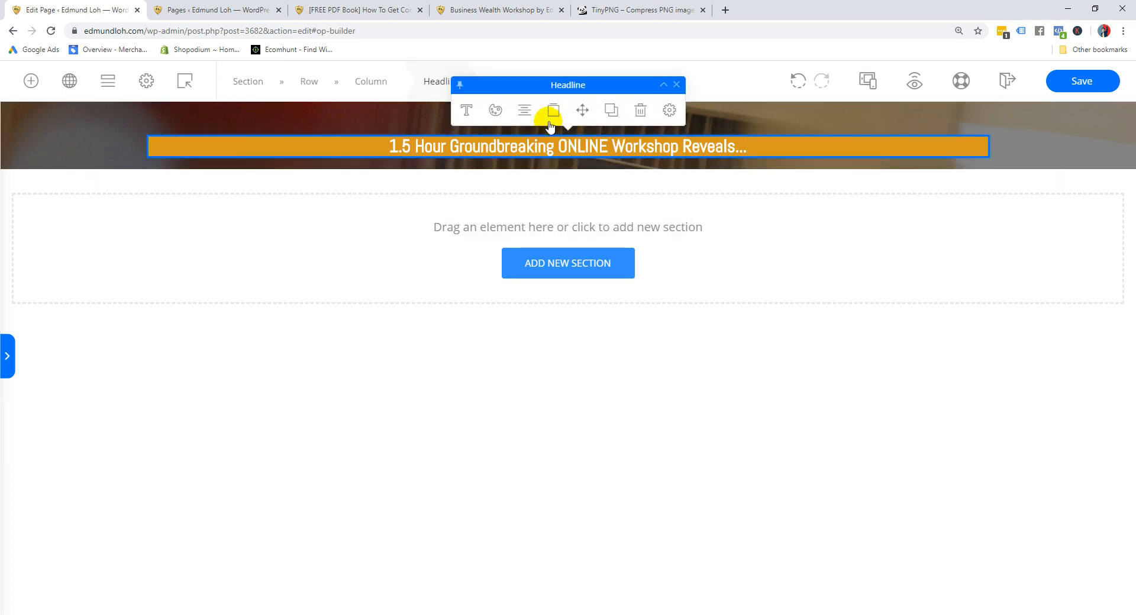
click(486, 109)
click(855, 89)
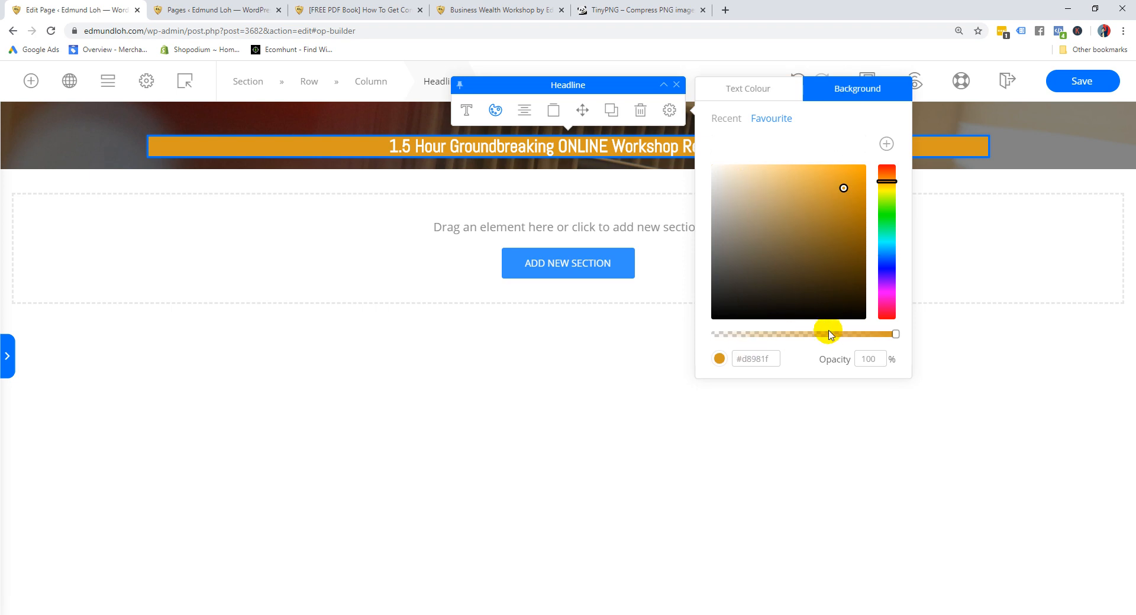
drag(761, 182, 711, 165)
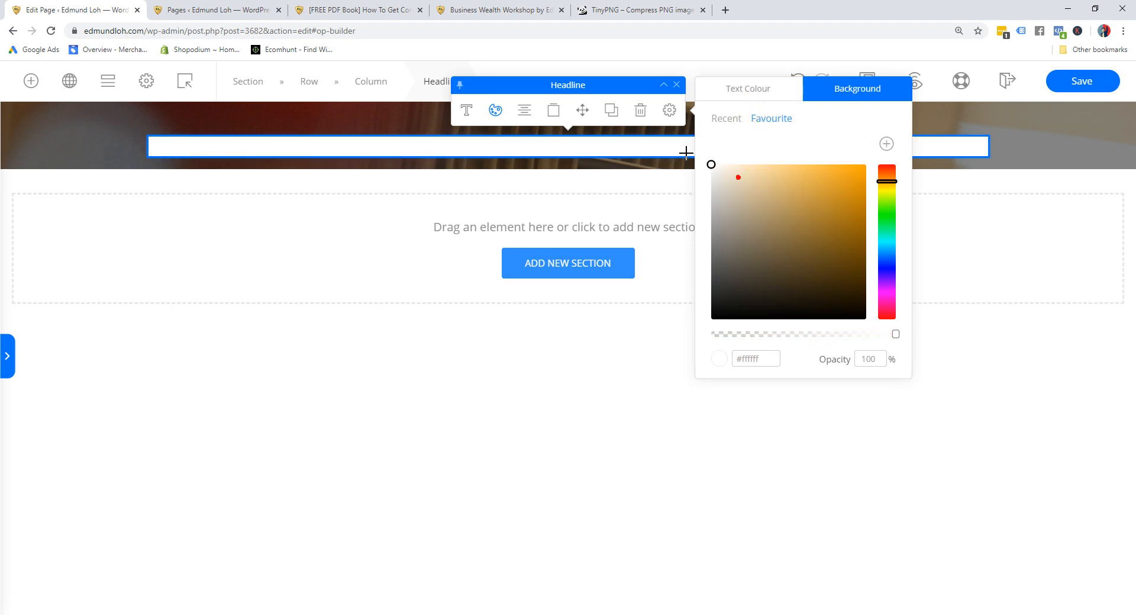
drag(893, 333, 657, 321)
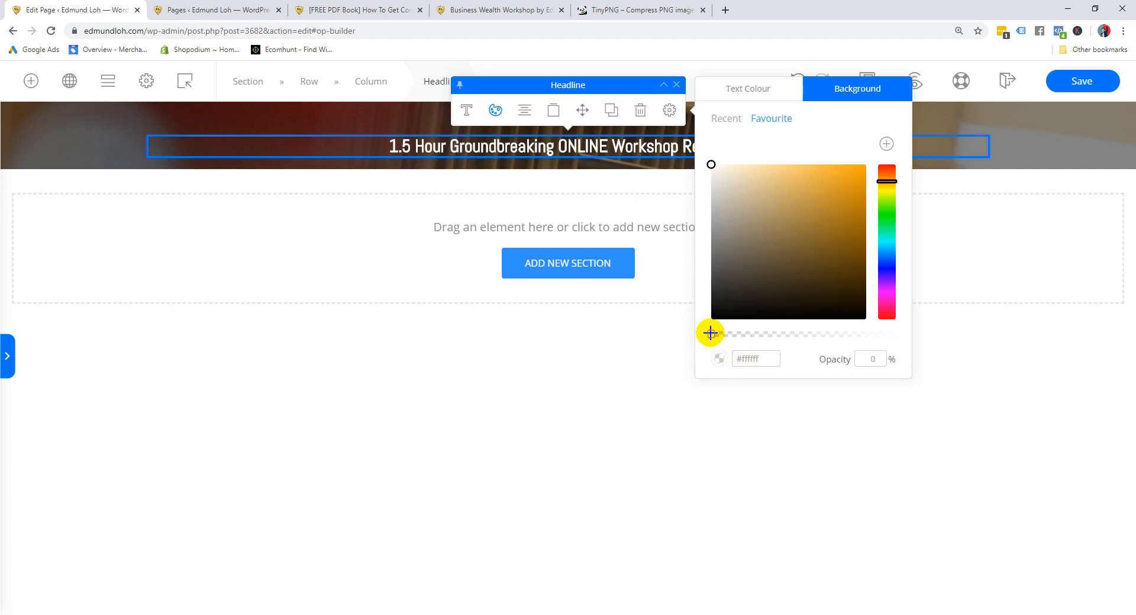
click(750, 92)
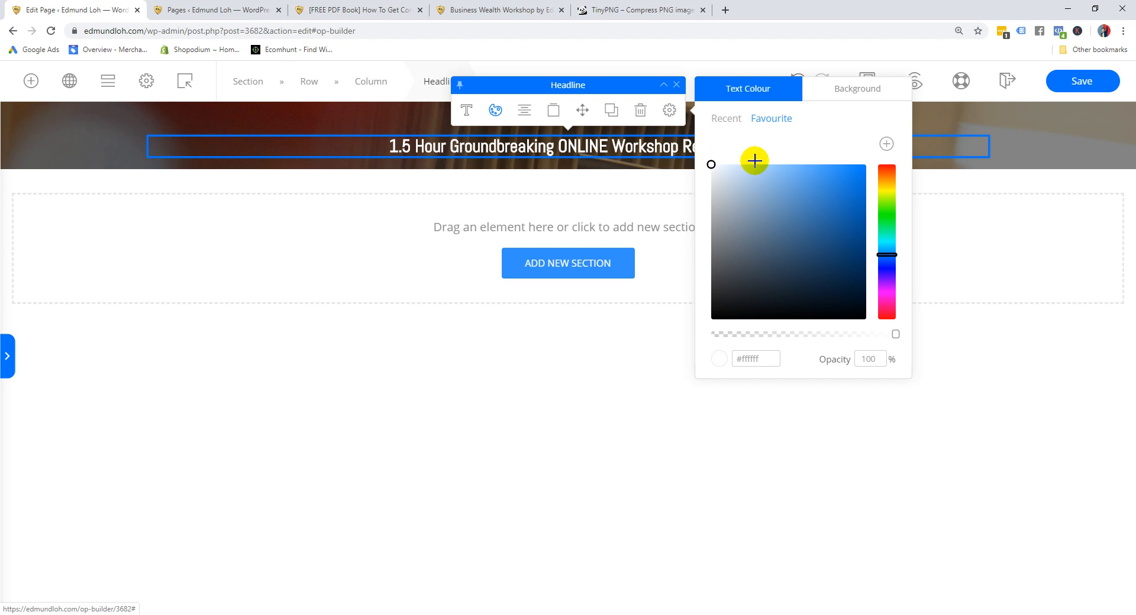
click(1027, 152)
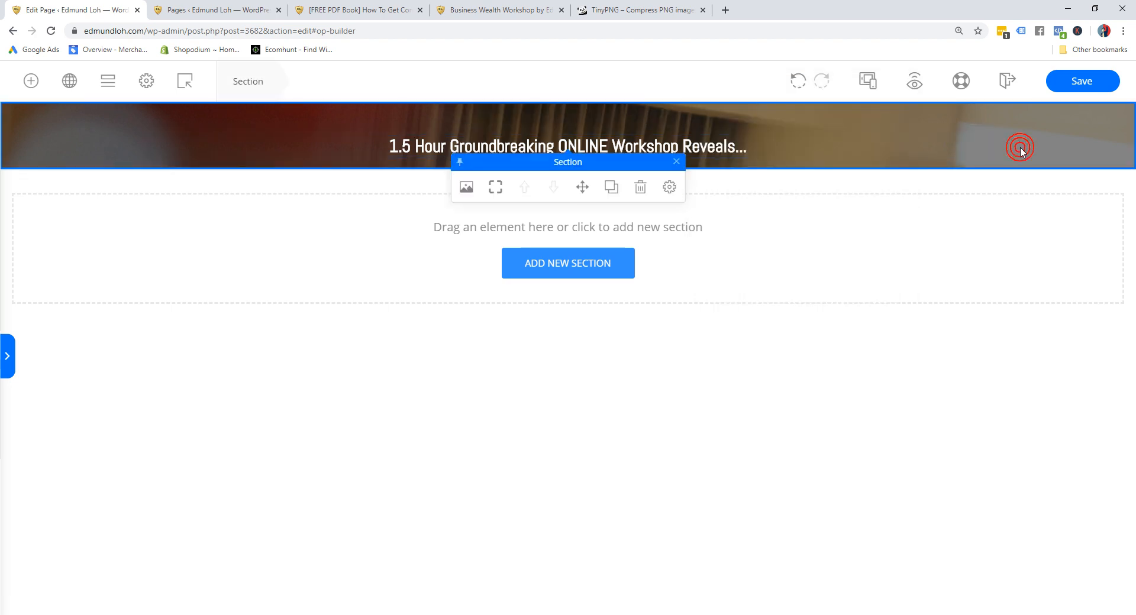
click(671, 140)
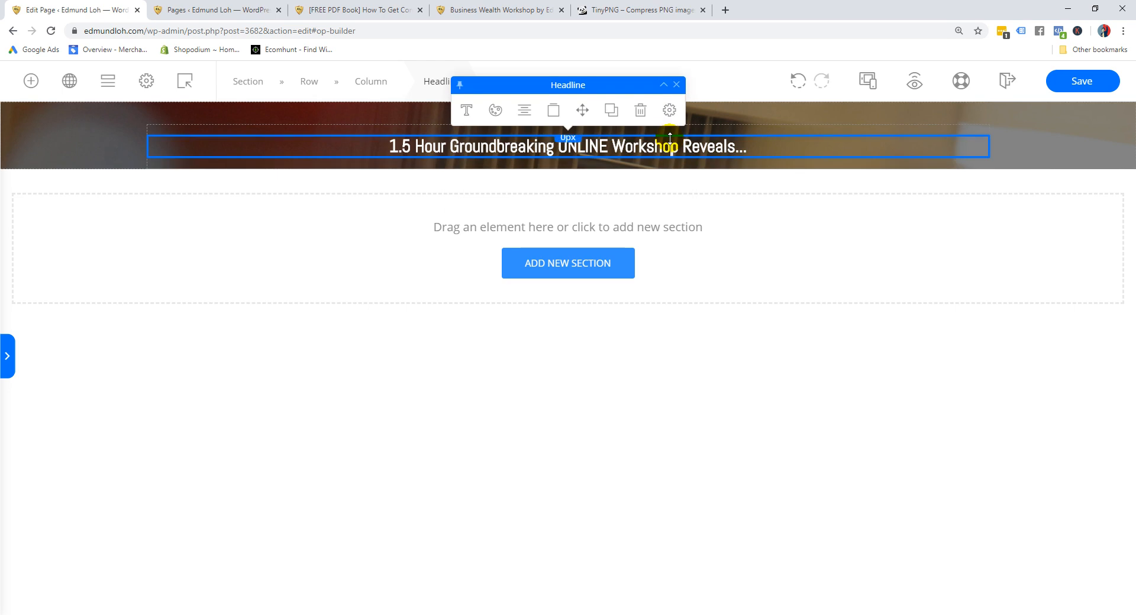
click(945, 122)
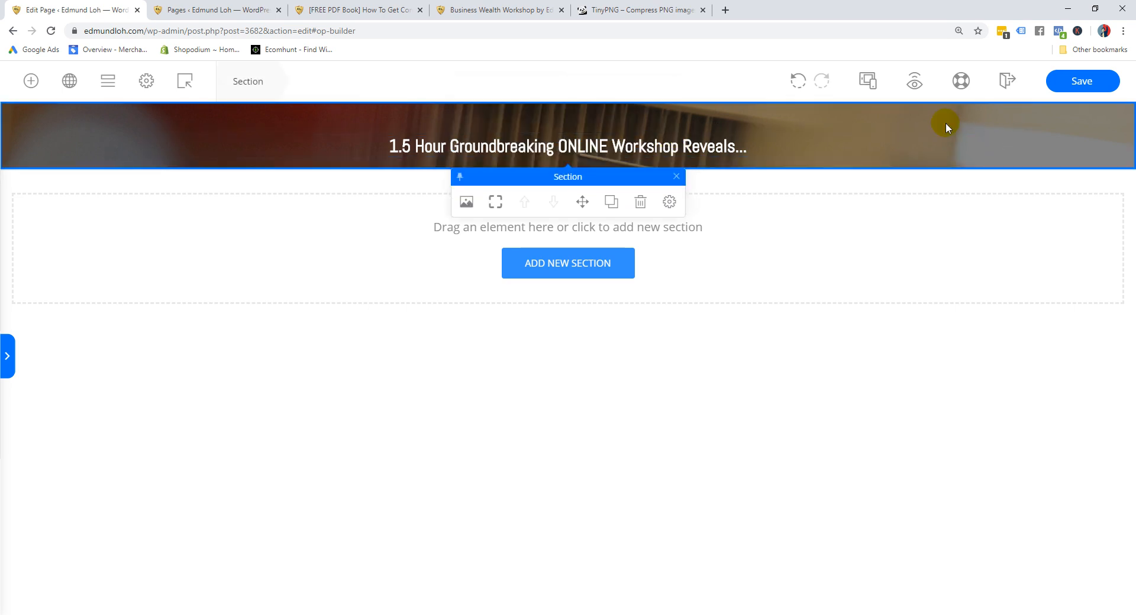
Add a new Headline element directly below the "1.5 Hour Groundbreaking ONLINE Workshop Reveals..." headline
click(586, 145)
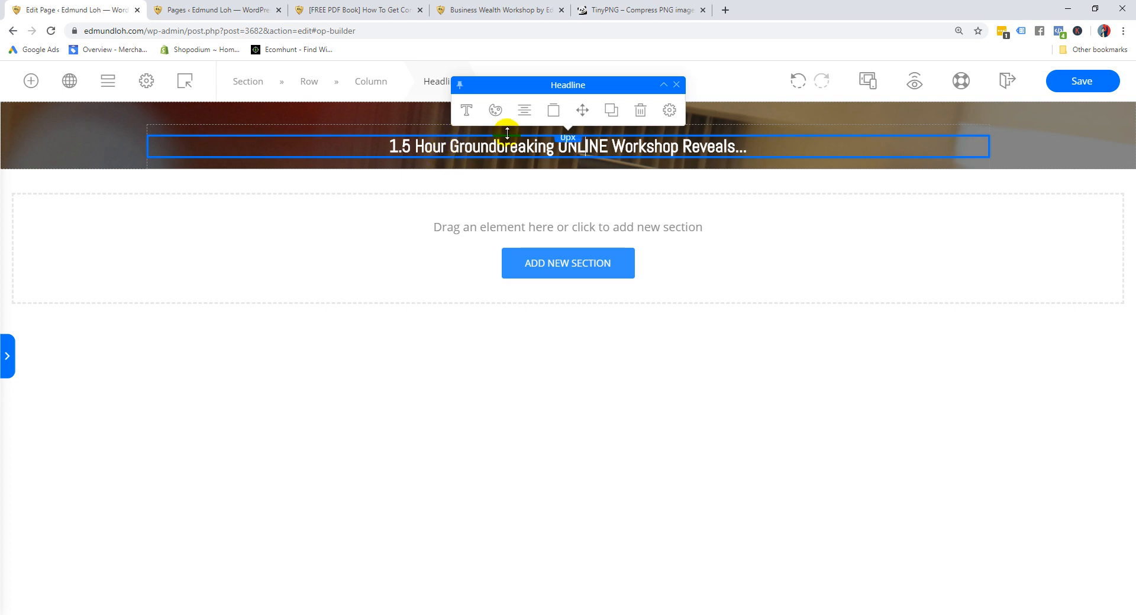
click(28, 83)
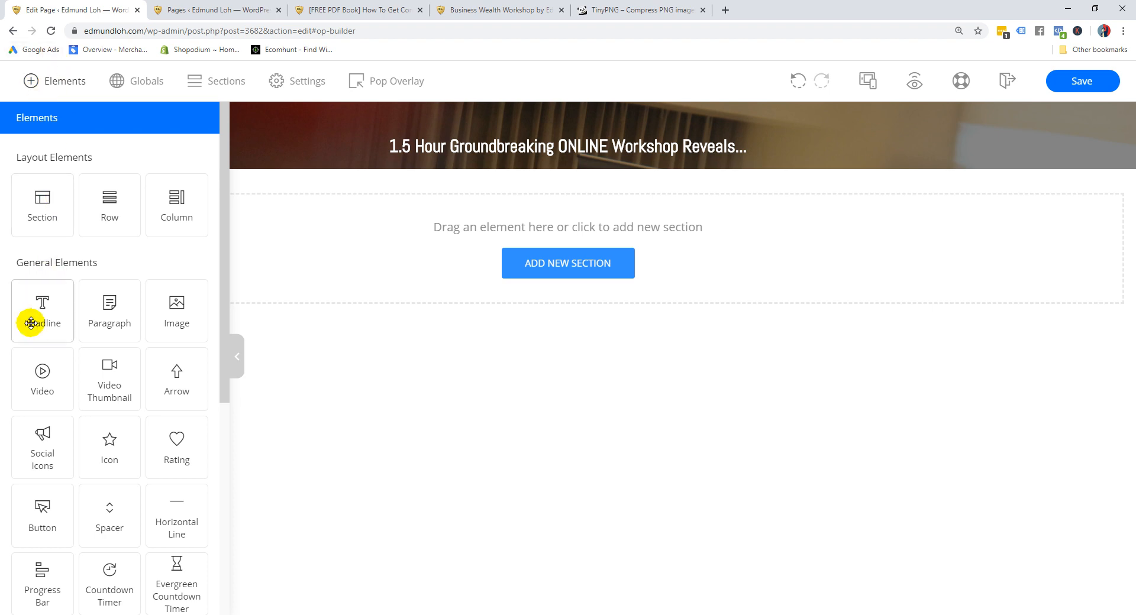
drag(37, 310, 564, 156)
mouse_move(561, 139)
mouse_down()
mouse_move(572, 178)
mouse_move(577, 153)
mouse_up()
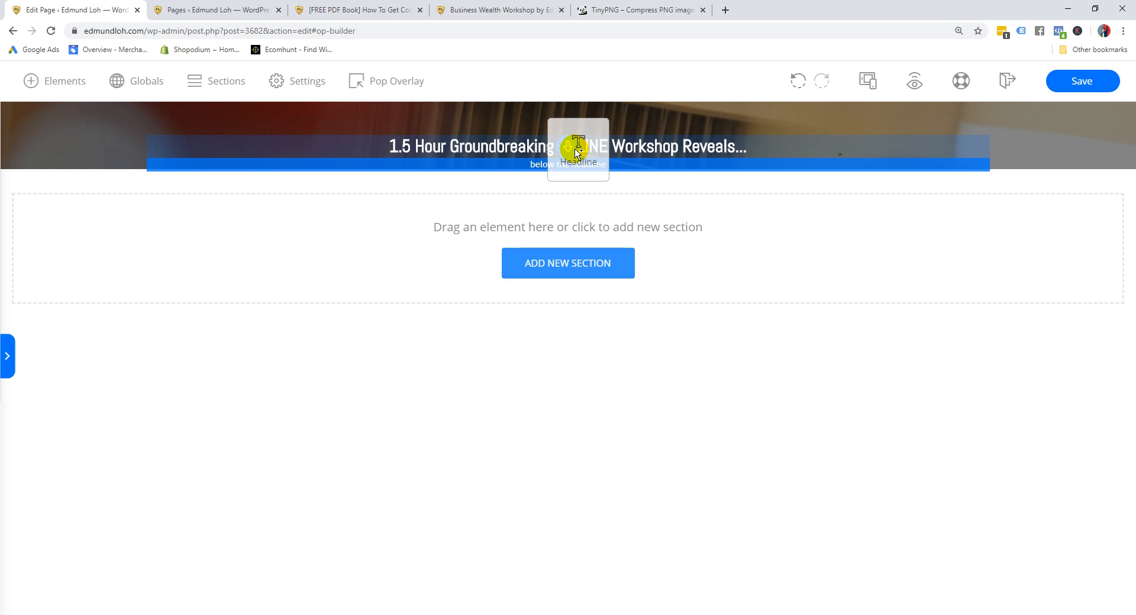
drag(577, 152, 578, 153)
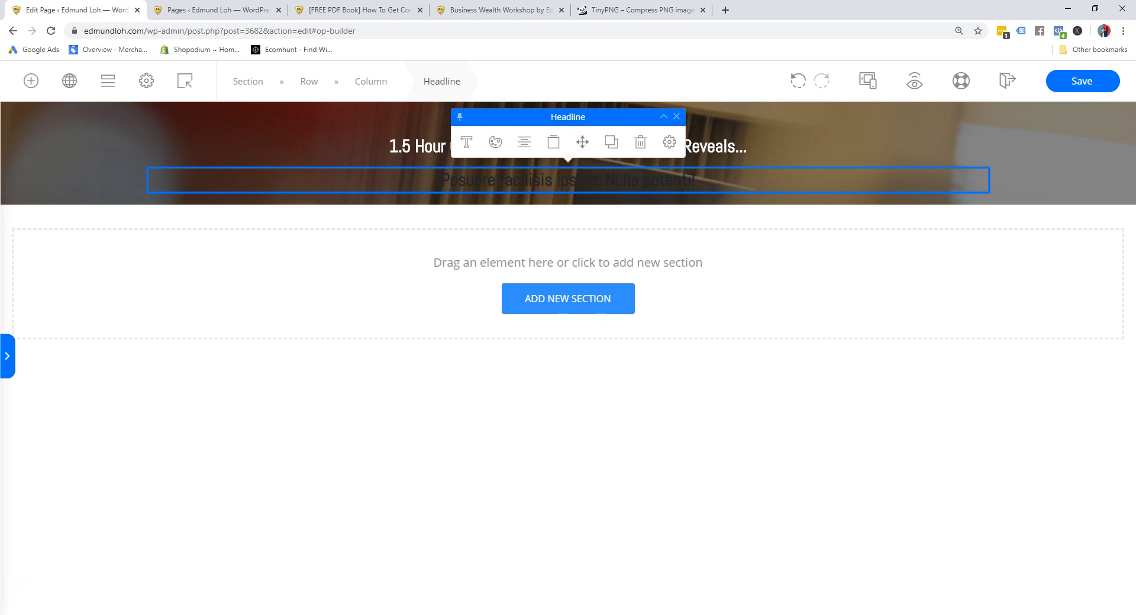
Copy the line "3 Core Secrets To Start & Grow Your Own Highly Profitable Business With Social Media!" from the LANDINGPAGE Notepad file into the new headline
mouse_move(133, 612)
click(144, 588)
drag(540, 201, 376, 176)
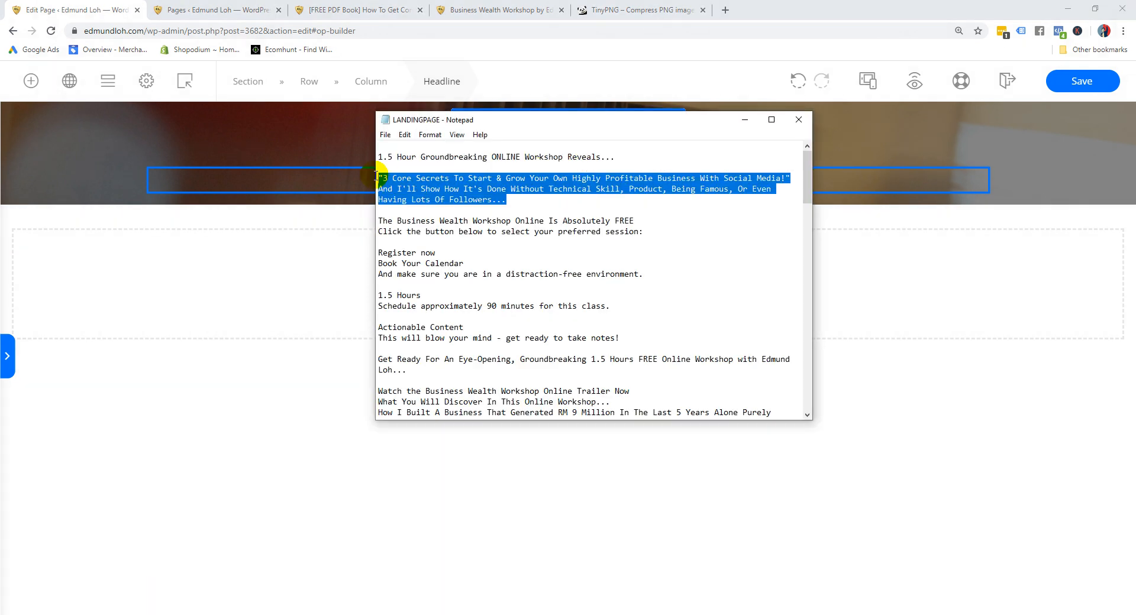
click(452, 186)
drag(791, 177, 304, 182)
key(ctrl+c)
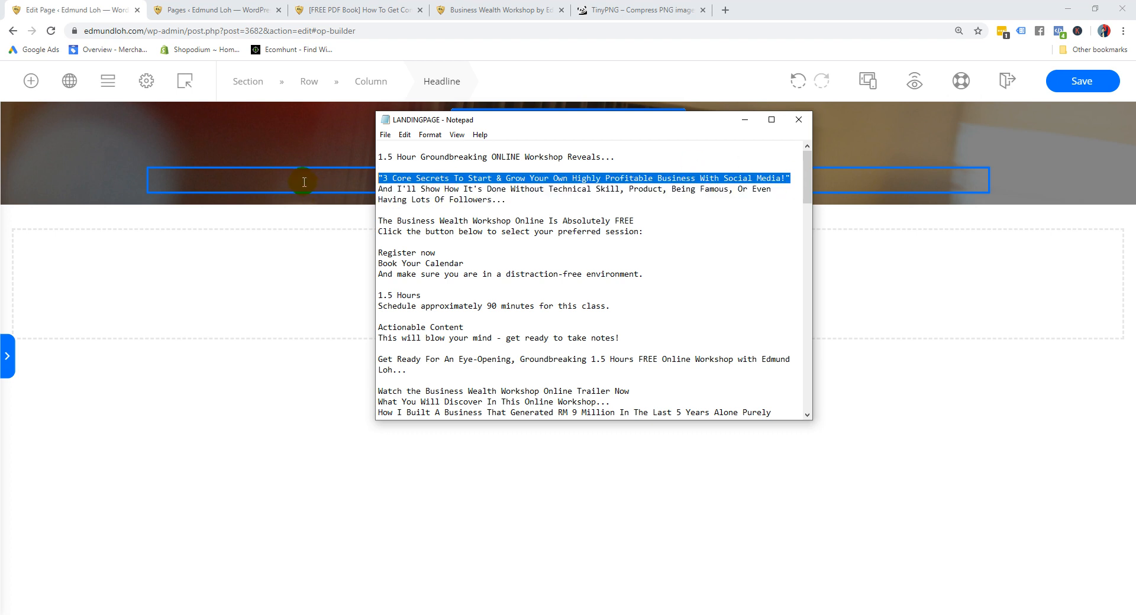
click(744, 119)
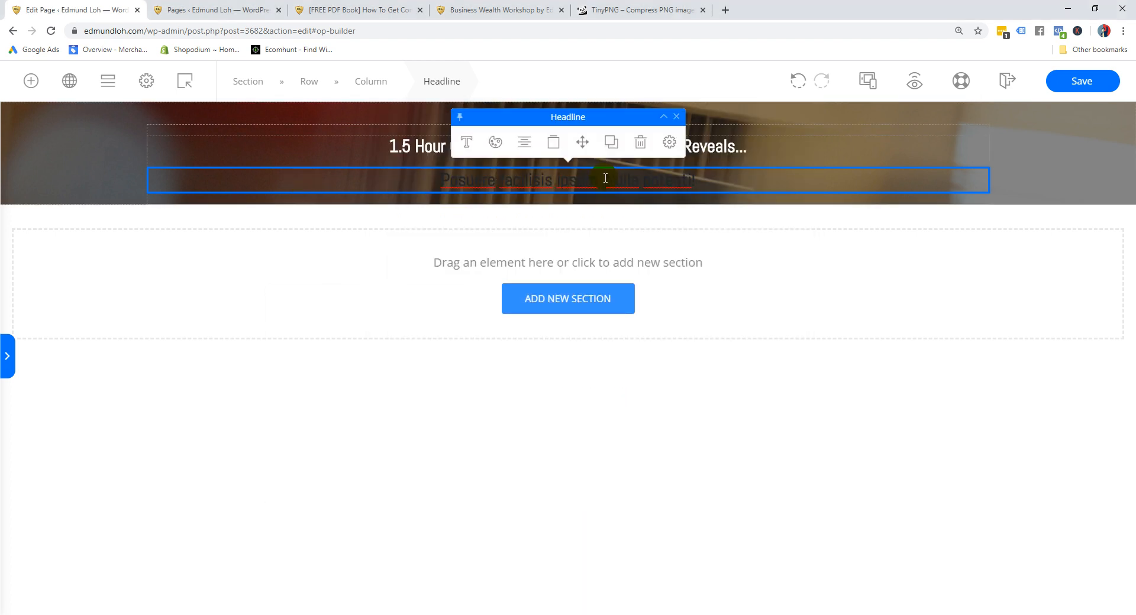
key(ctrl+v)
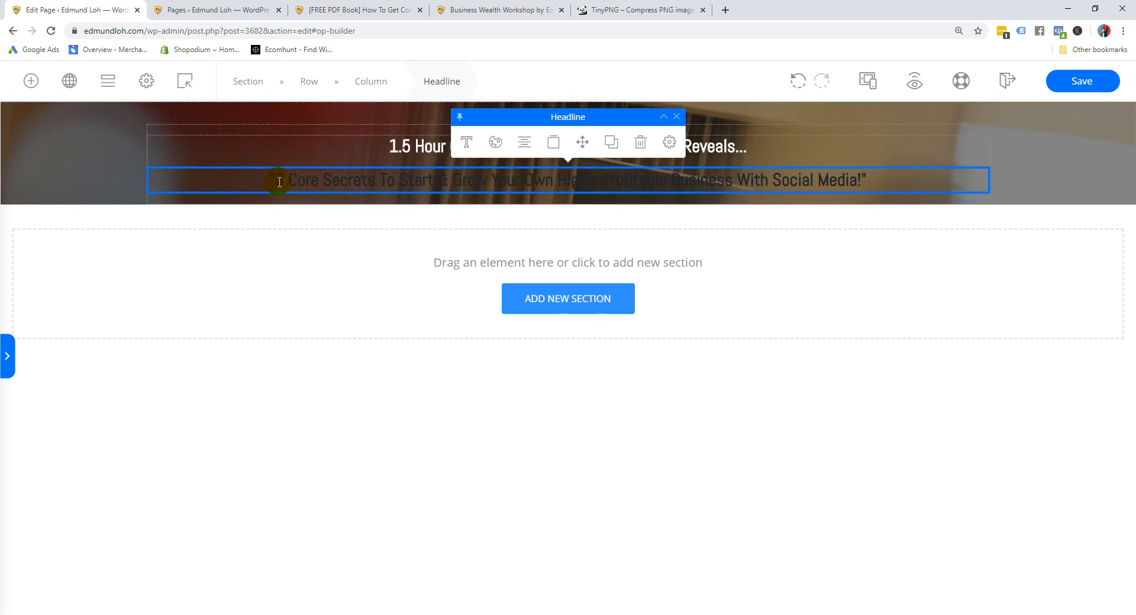
Set the new headline's font size to 36 px and its line height to 1.3 em
click(470, 148)
click(808, 124)
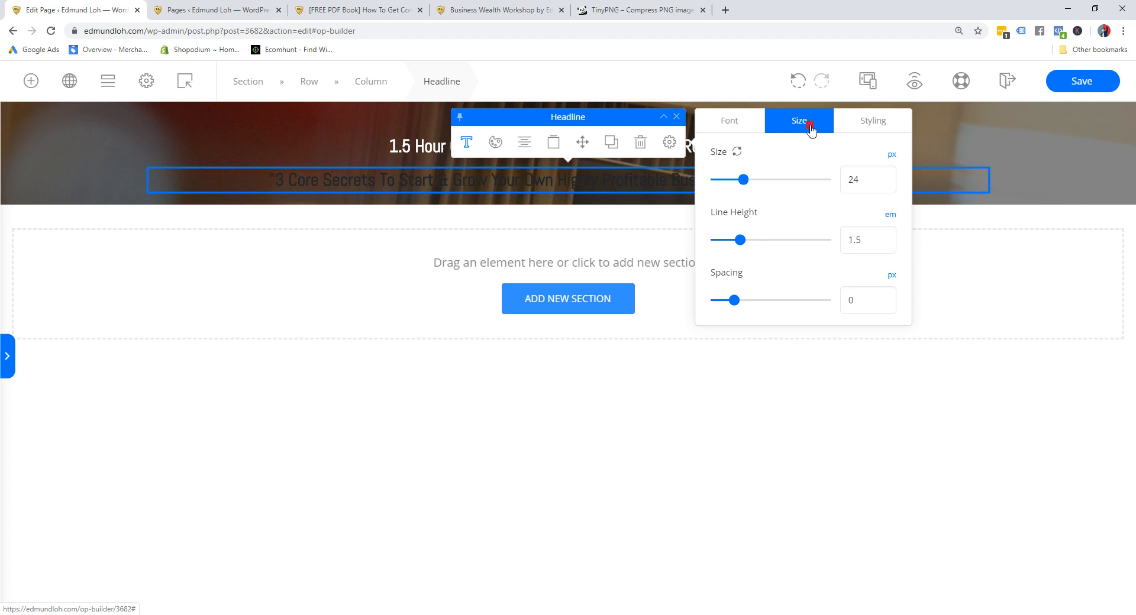
double_click(842, 179)
text(3)
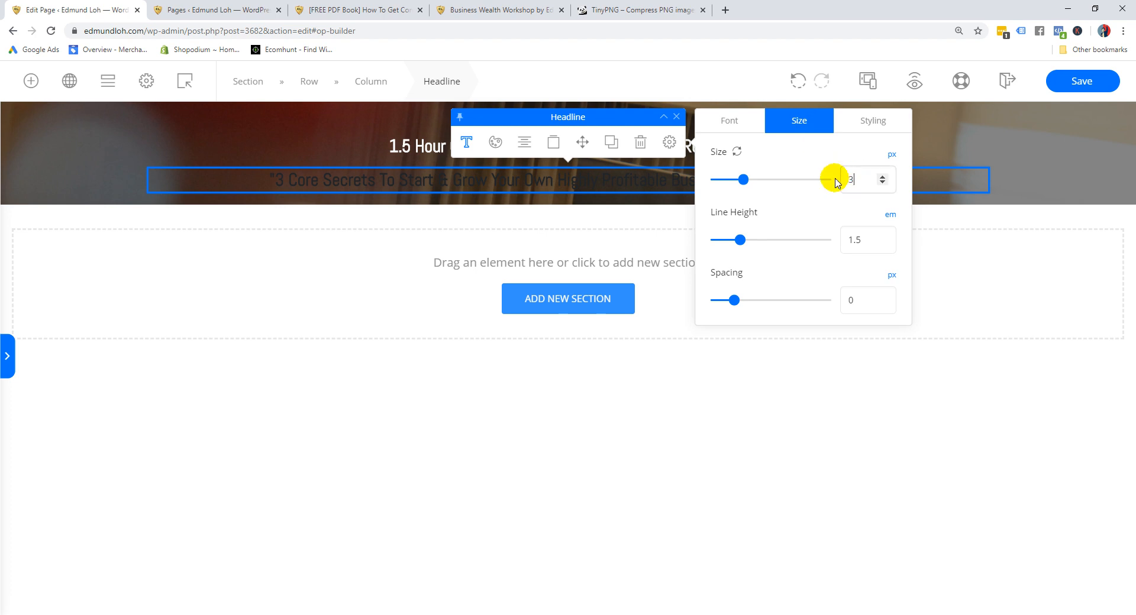
text(6)
click(861, 236)
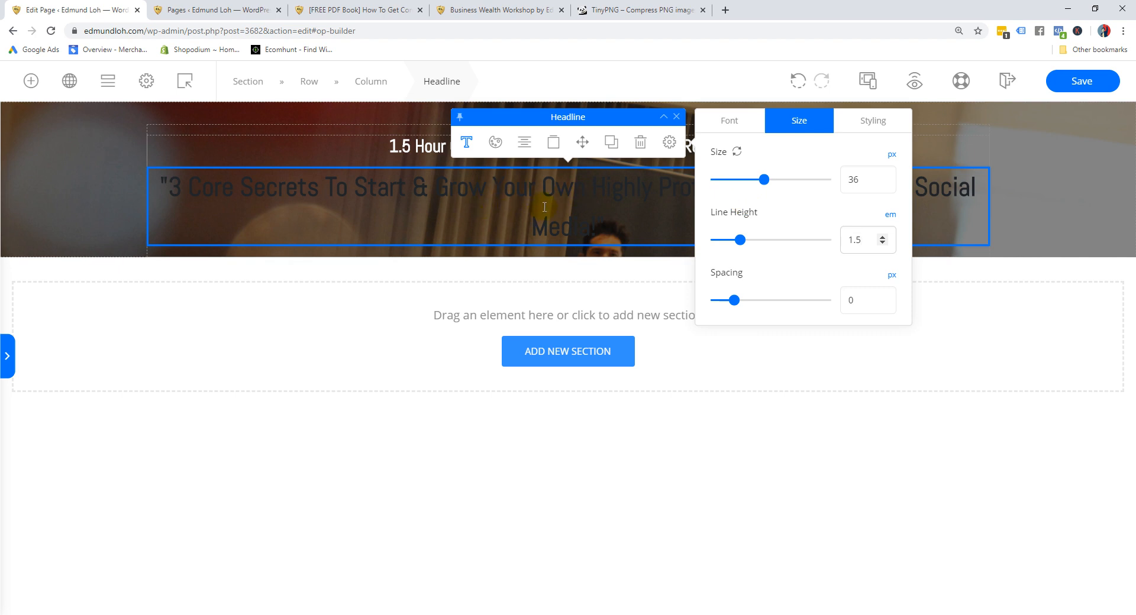
click(857, 237)
key(BackSpace)
text(3)
click(863, 185)
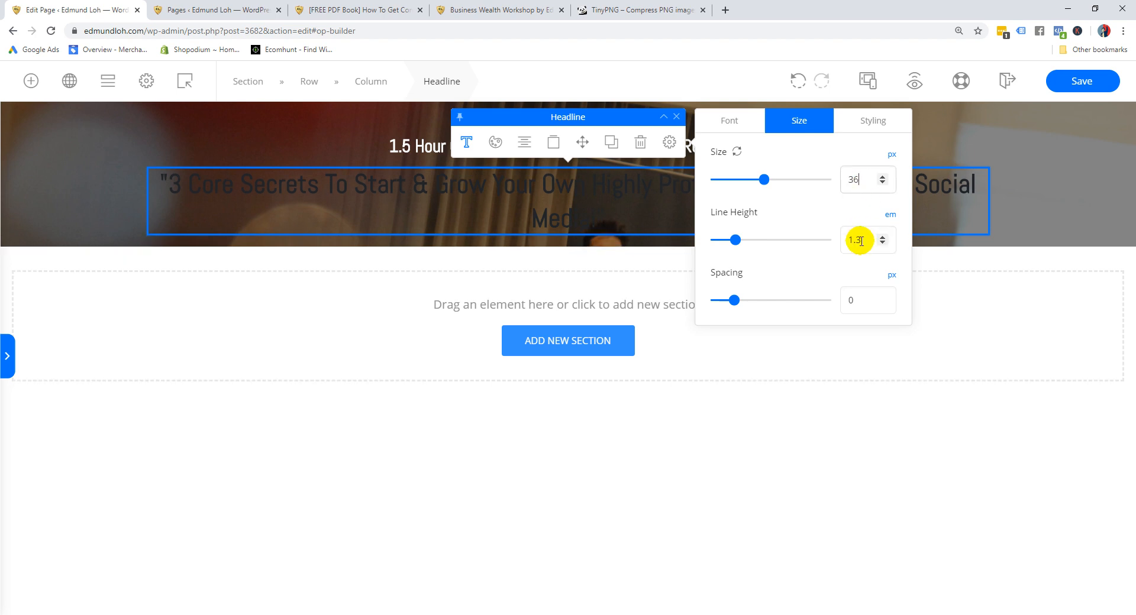
Set the "3 Core Secrets" headline's tag to Headline 1
click(864, 122)
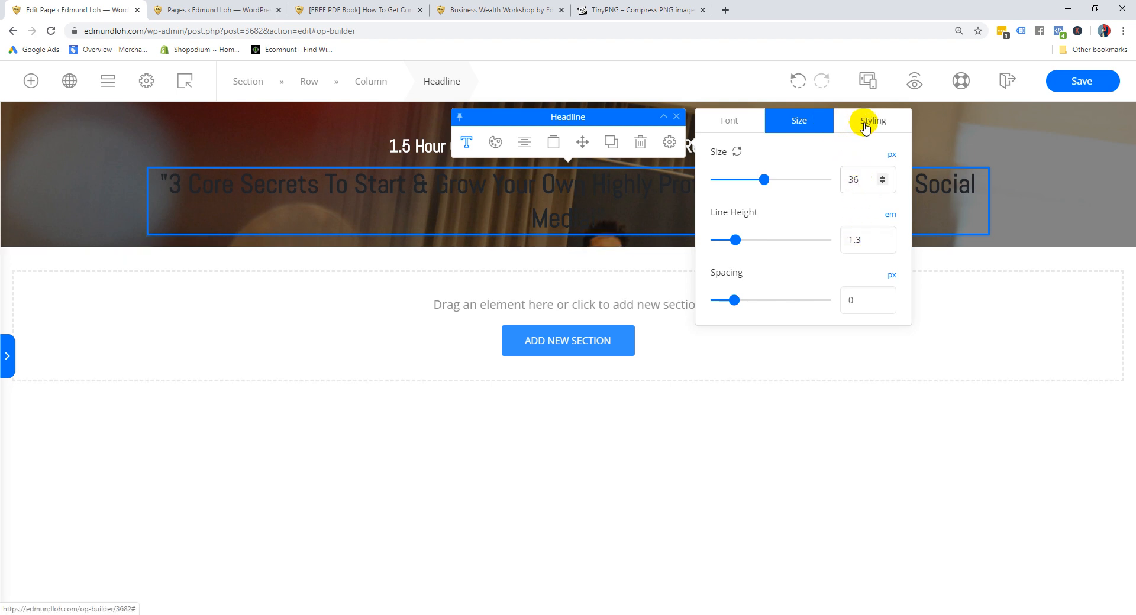
click(822, 187)
click(799, 202)
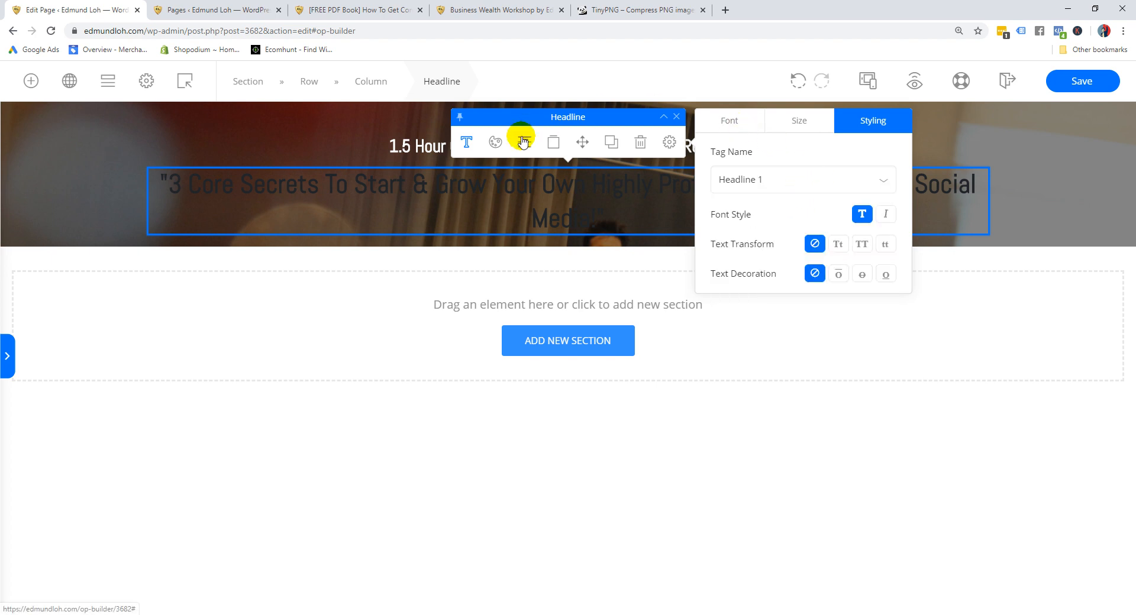
Set the "3 Core Secrets" headline's text colour to orange, #d78610, and save the page
click(496, 143)
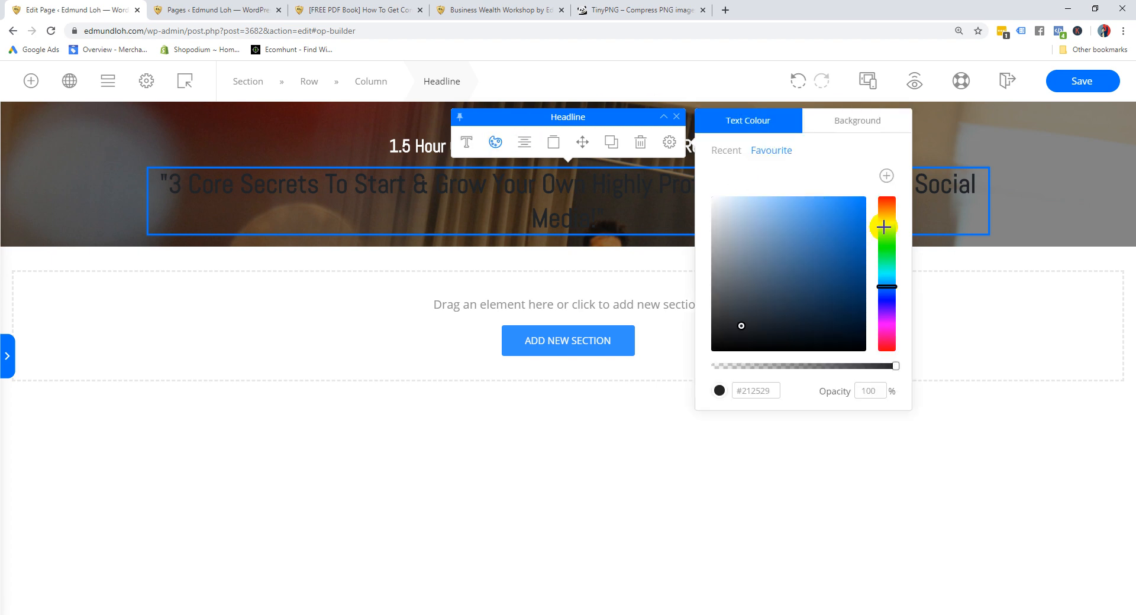
click(886, 219)
click(844, 217)
click(883, 209)
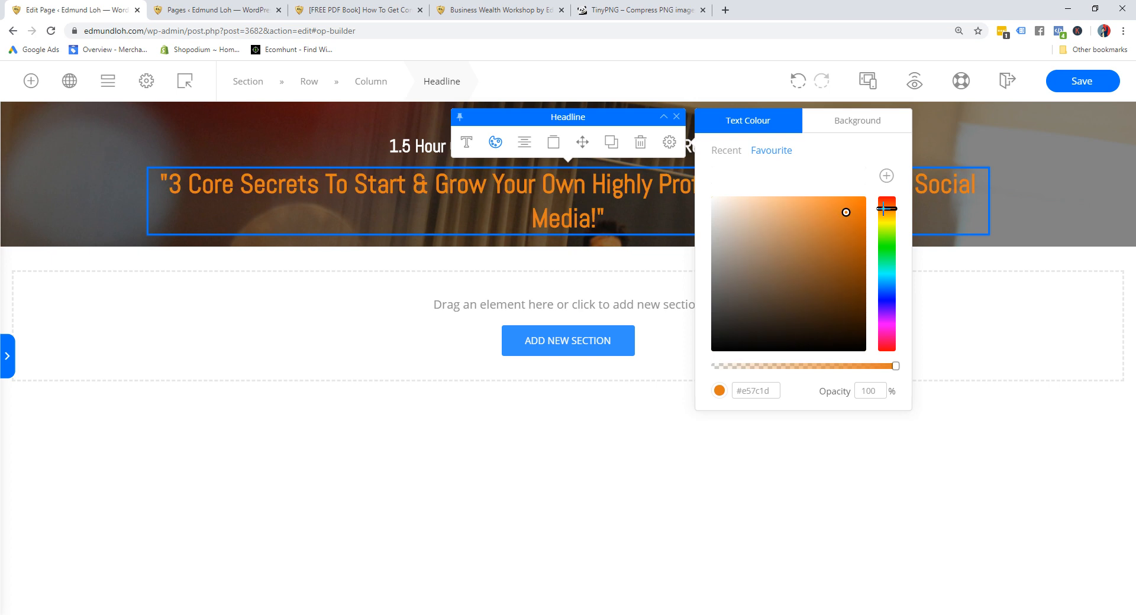
click(816, 182)
click(886, 211)
click(864, 209)
drag(855, 214, 855, 220)
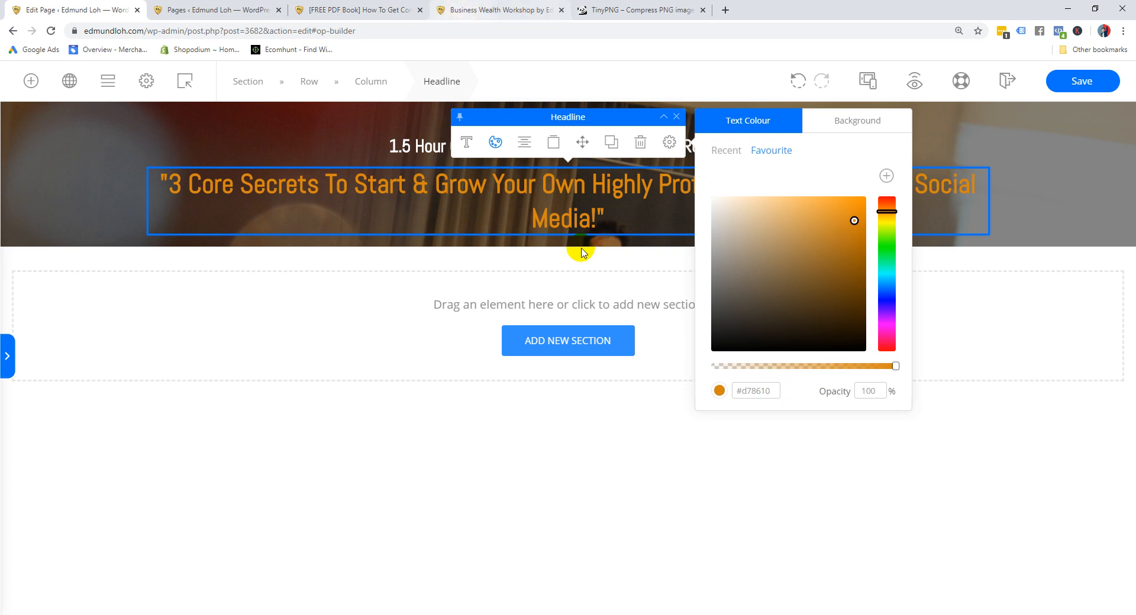
click(659, 464)
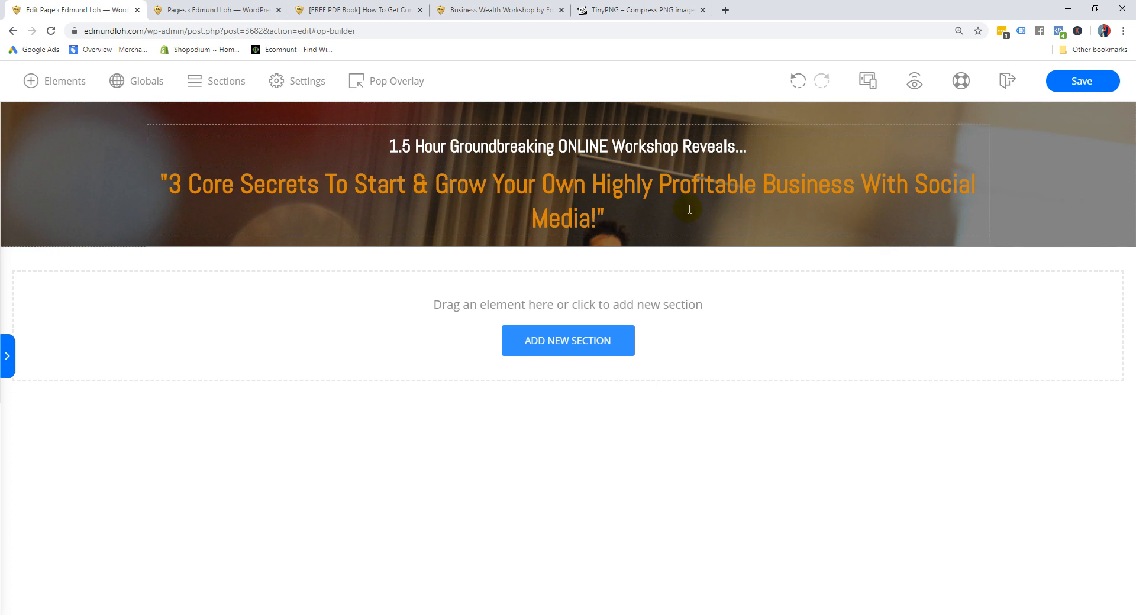
click(1051, 88)
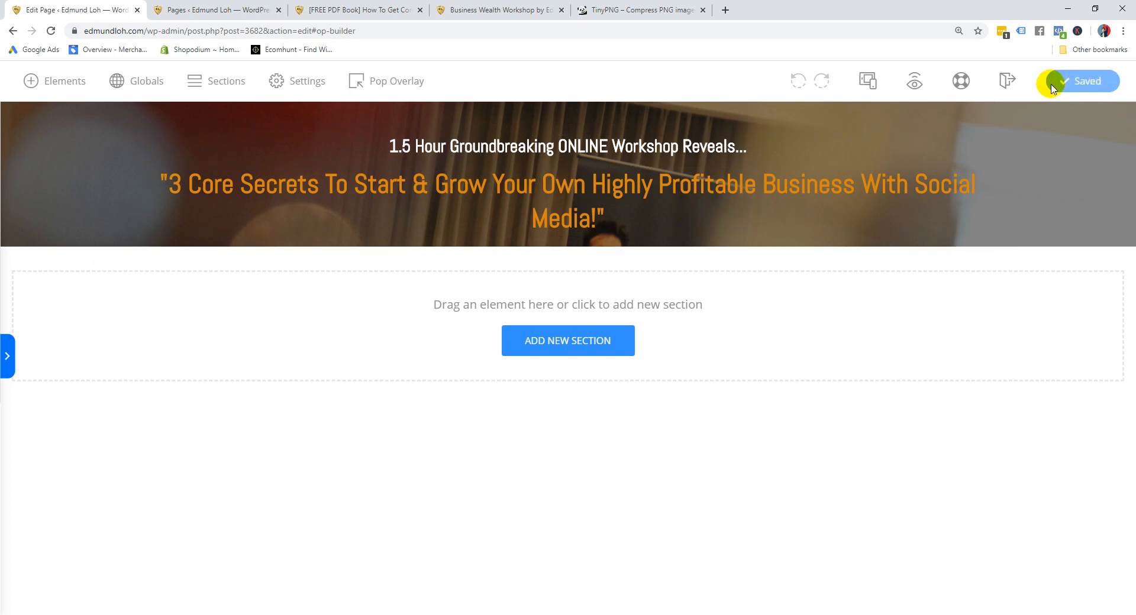
click(598, 216)
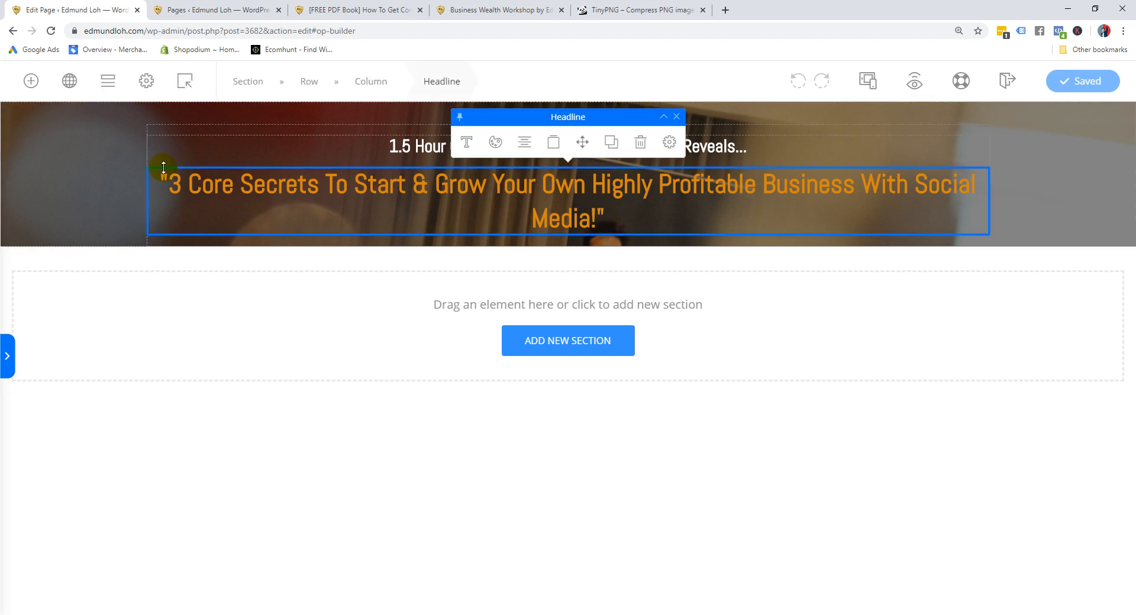
drag(158, 173, 655, 202)
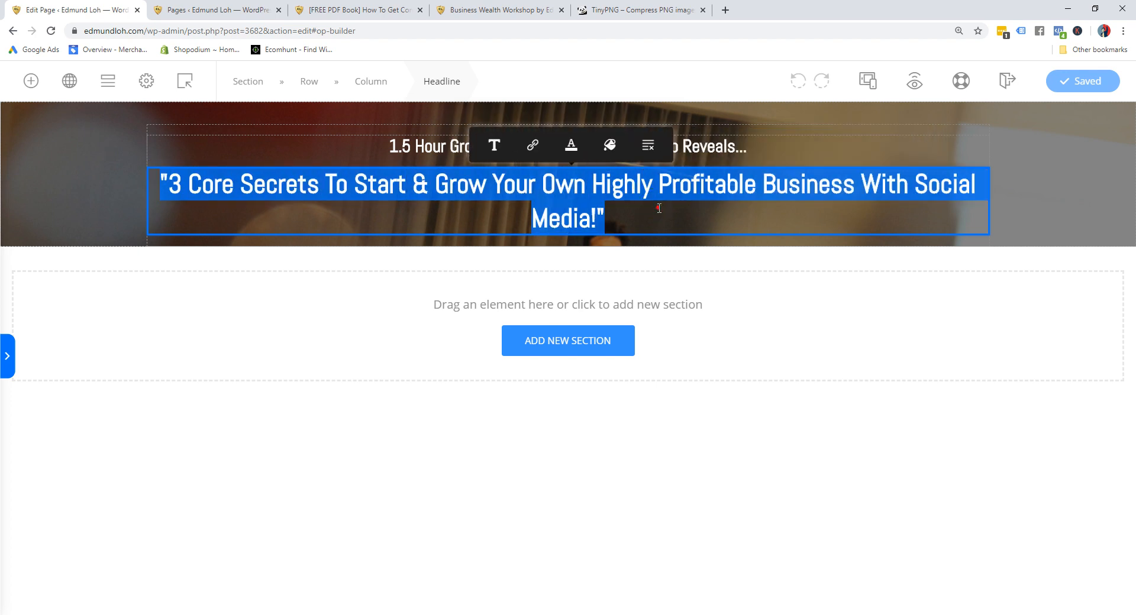
click(659, 208)
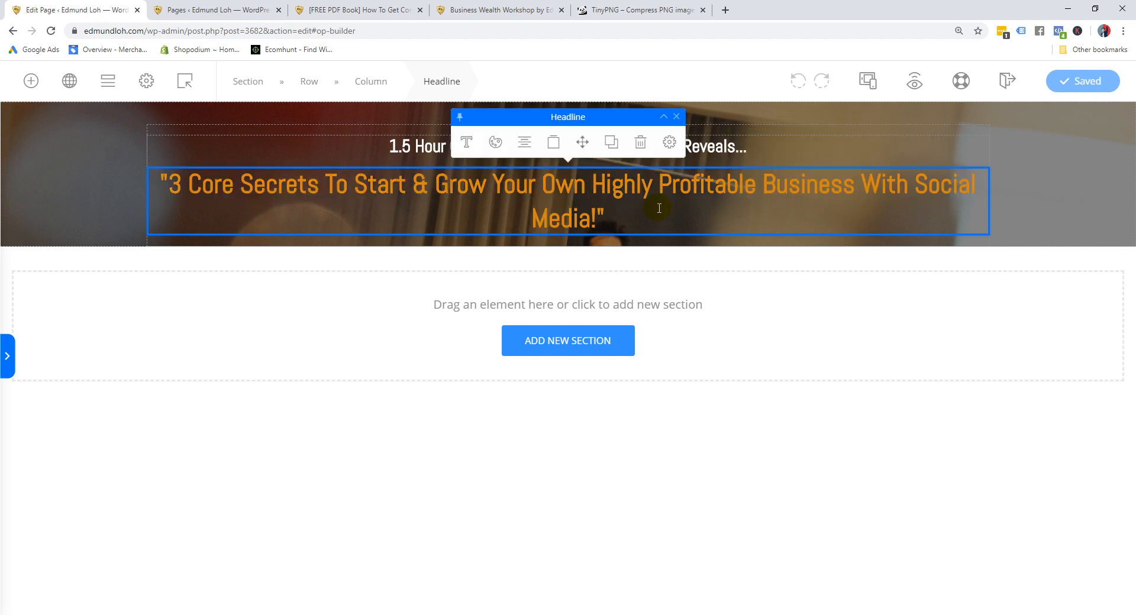
Set the width of the row containing both headlines to 960 px and save the page
click(172, 129)
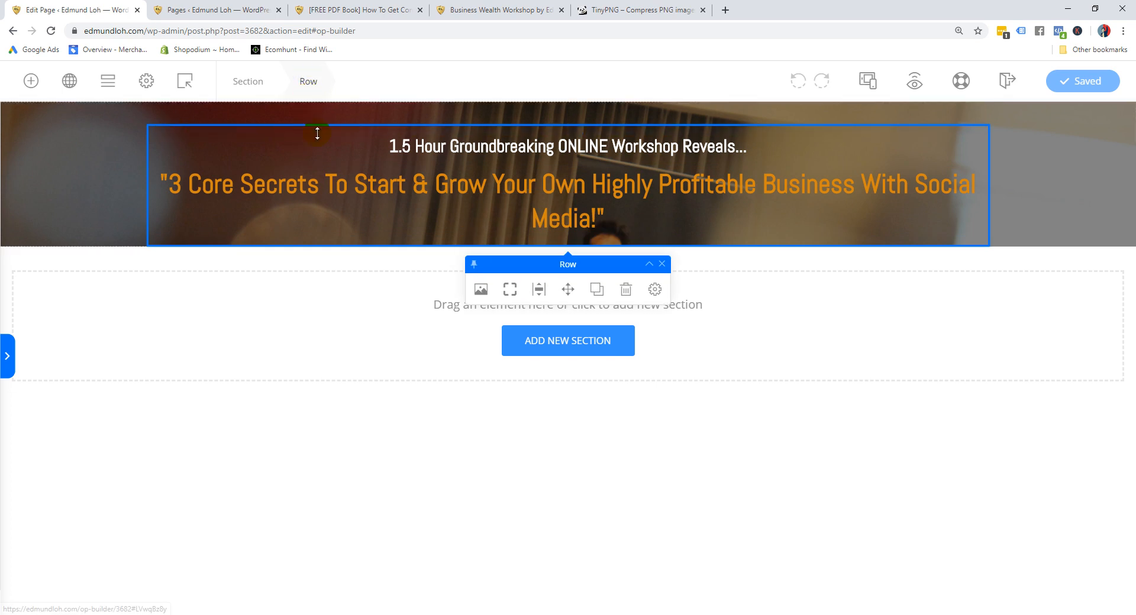
click(654, 291)
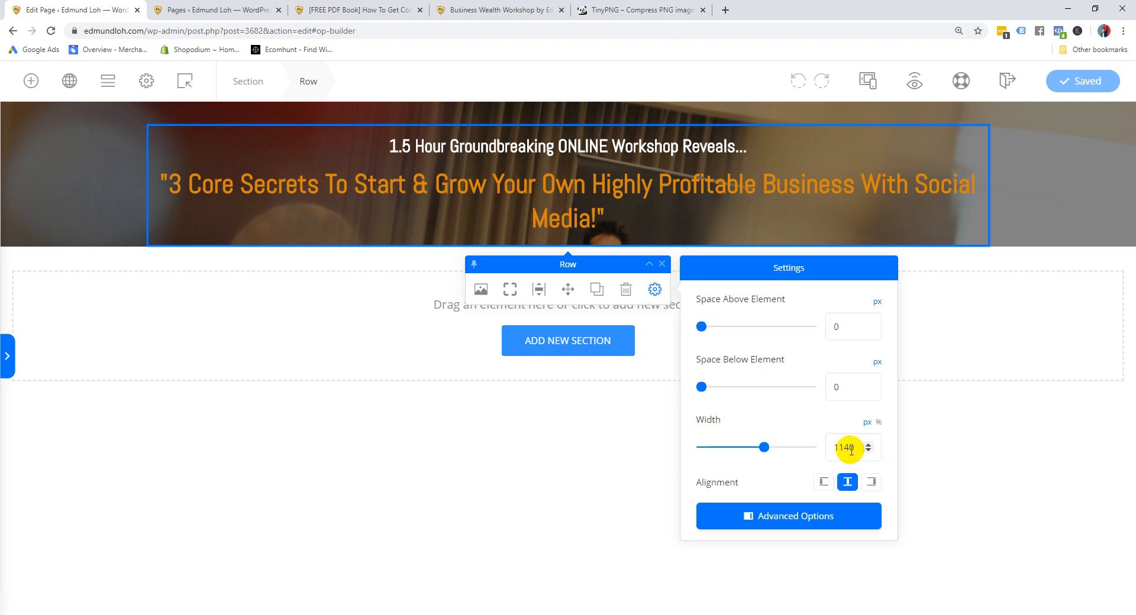
drag(852, 449, 824, 442)
text(960)
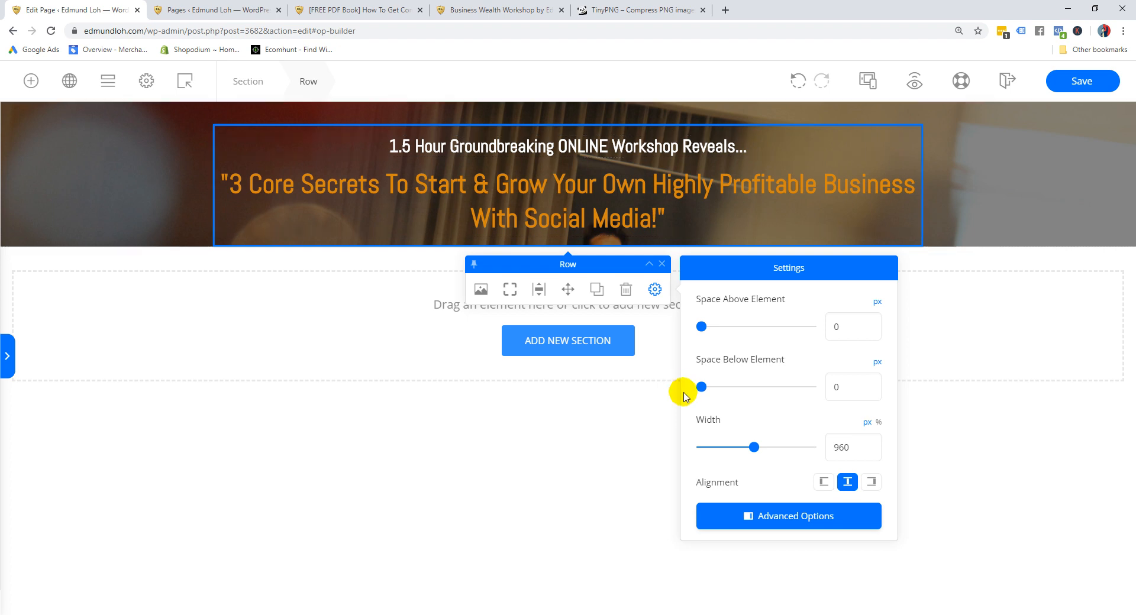
drag(754, 447, 750, 512)
drag(857, 449, 806, 449)
text(960)
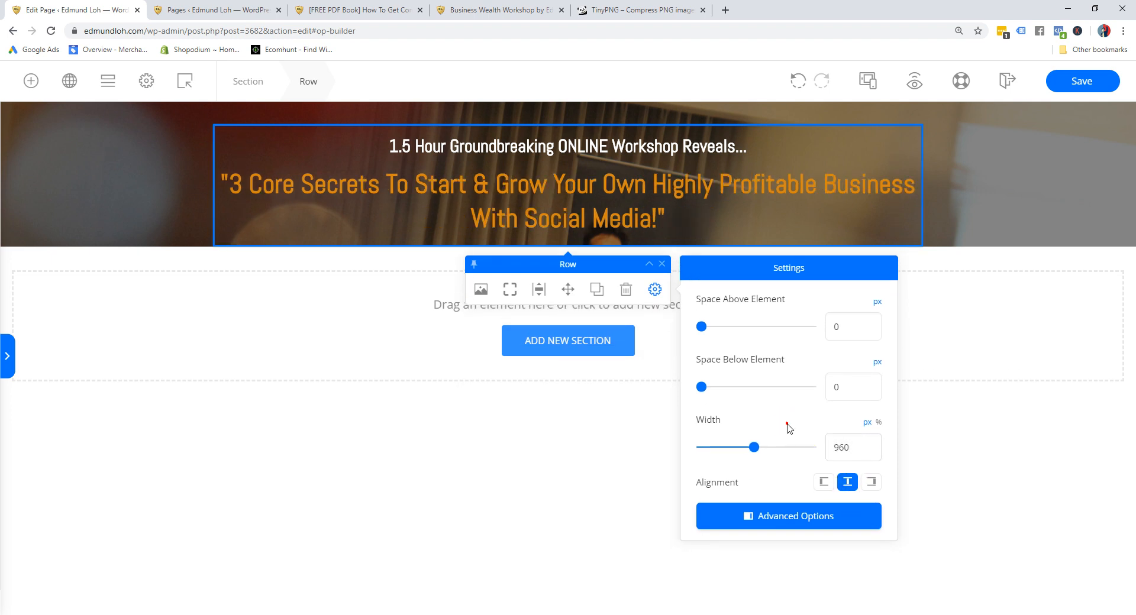
click(1057, 190)
click(1066, 87)
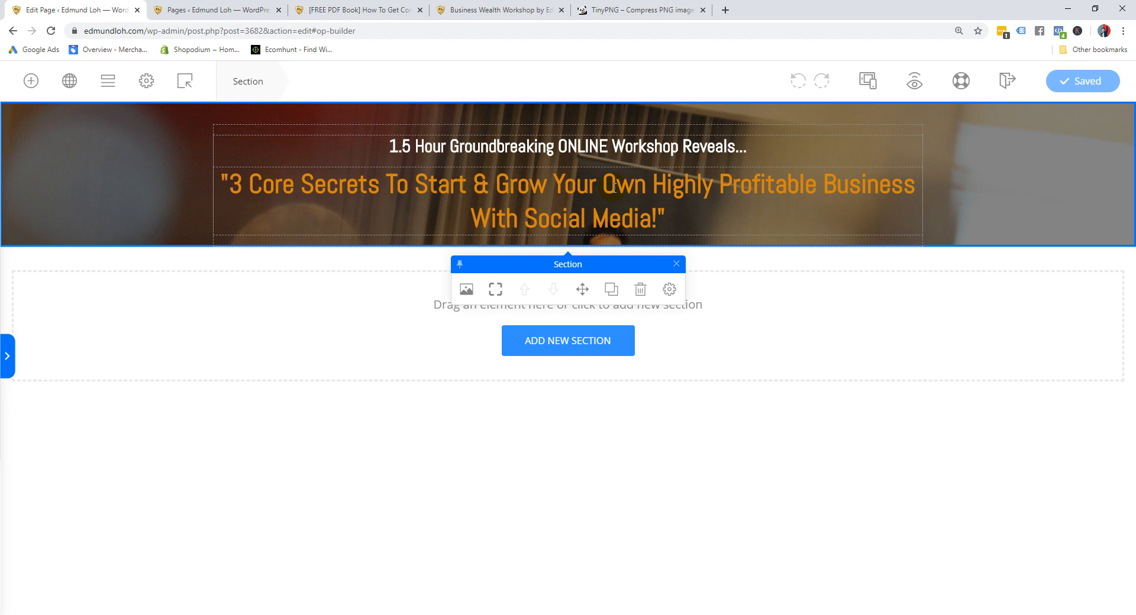
Examine the spacing settings and advanced positioning options of the "1.5 Hour Groundbreaking ONLINE Workshop Reveals..." headline
click(401, 147)
click(363, 187)
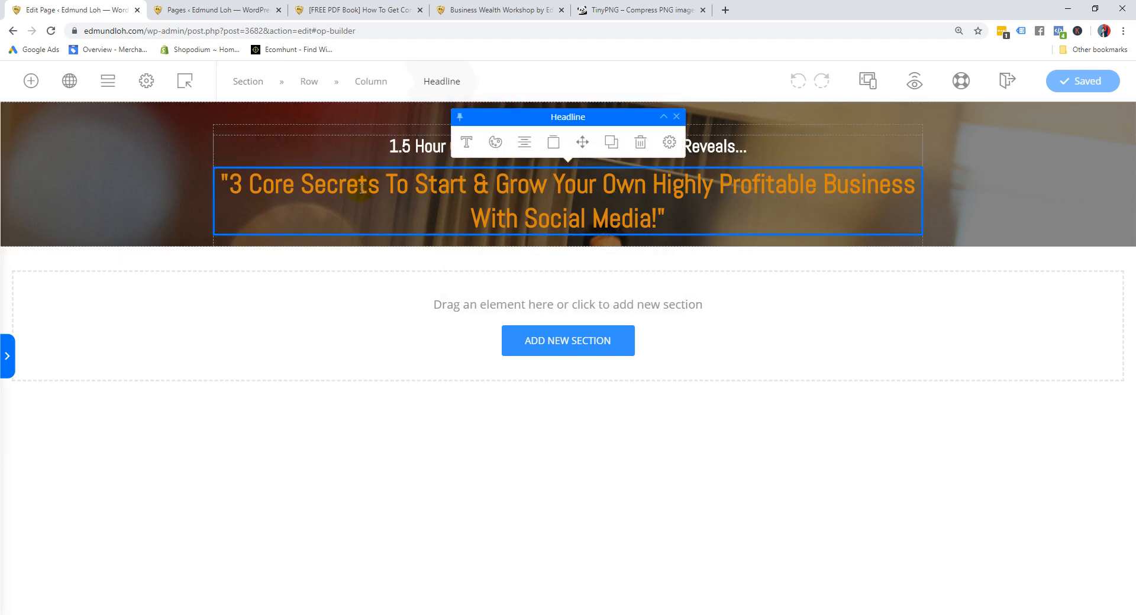
click(368, 148)
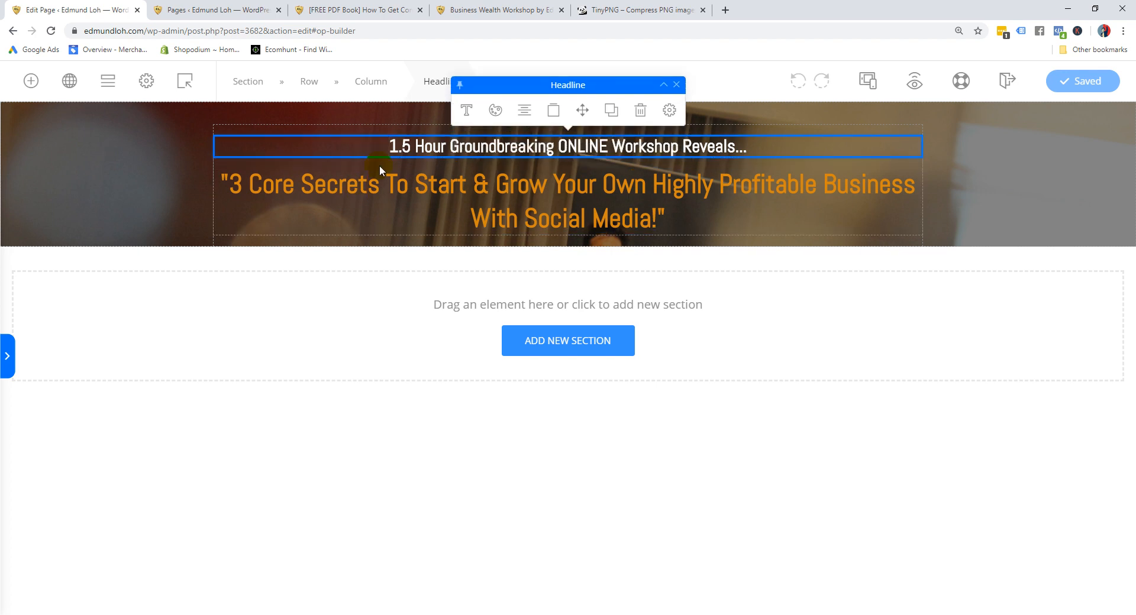
click(669, 113)
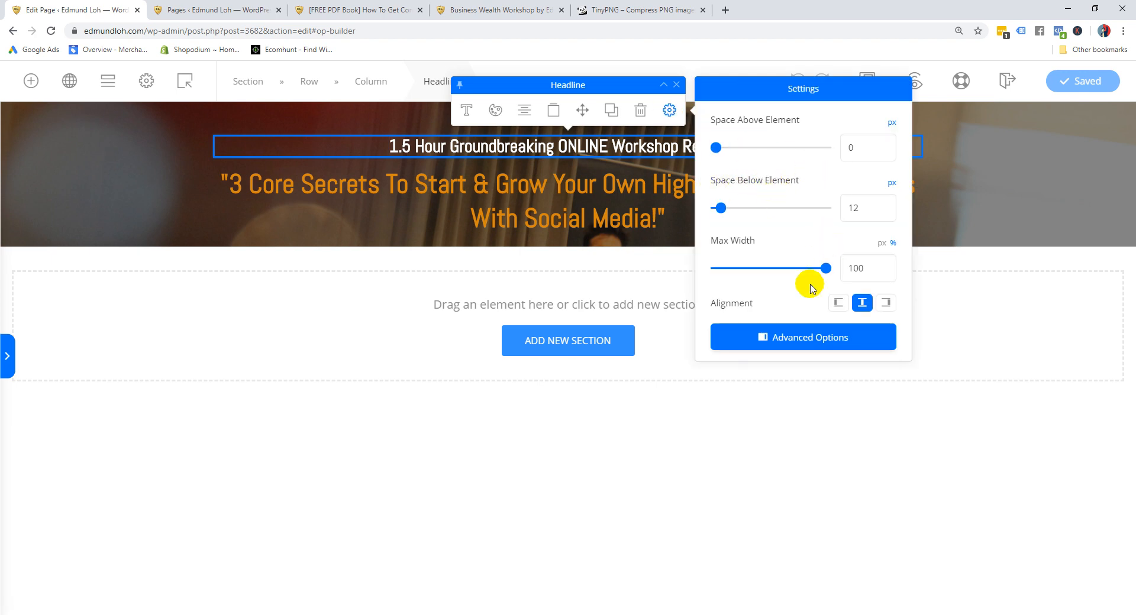
click(787, 335)
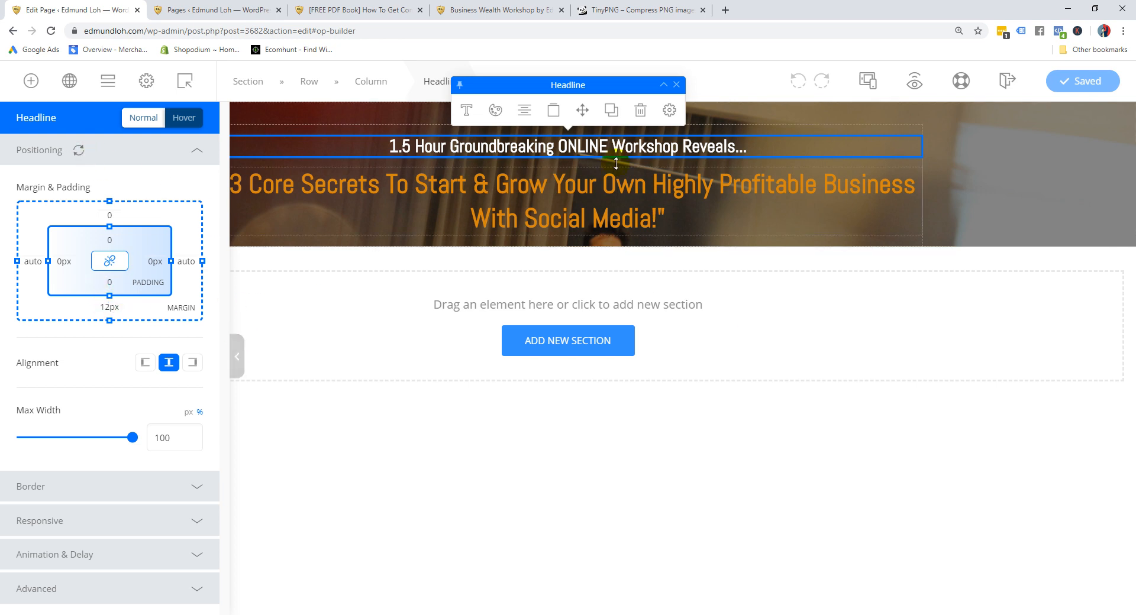
Try 0 px of space below the "1.5 Hour Groundbreaking" headline and set it back to 12 px
click(669, 110)
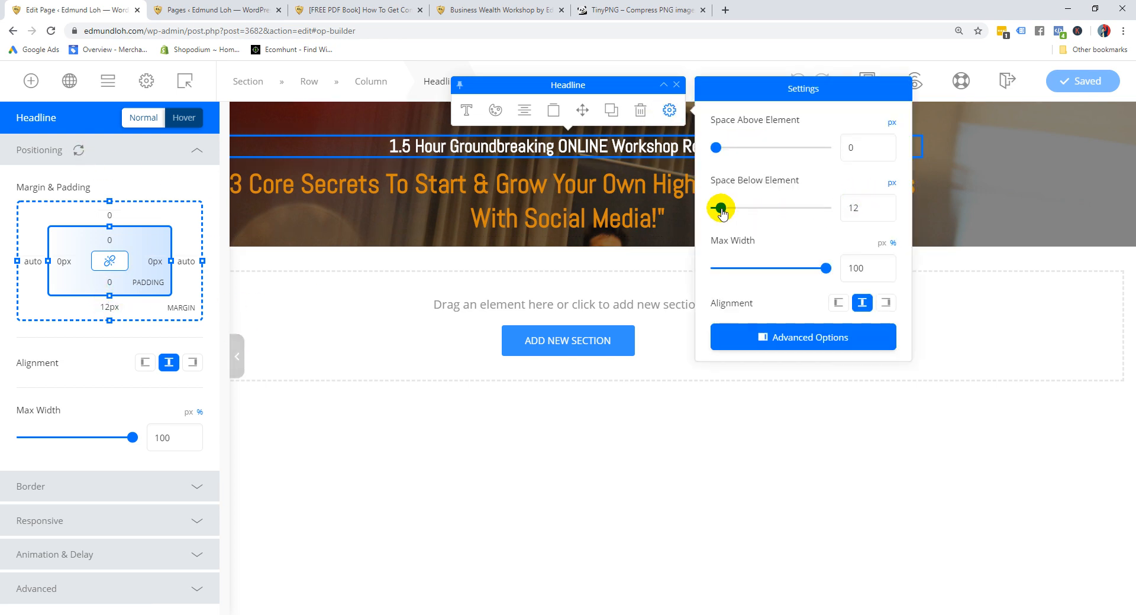
drag(721, 208, 714, 208)
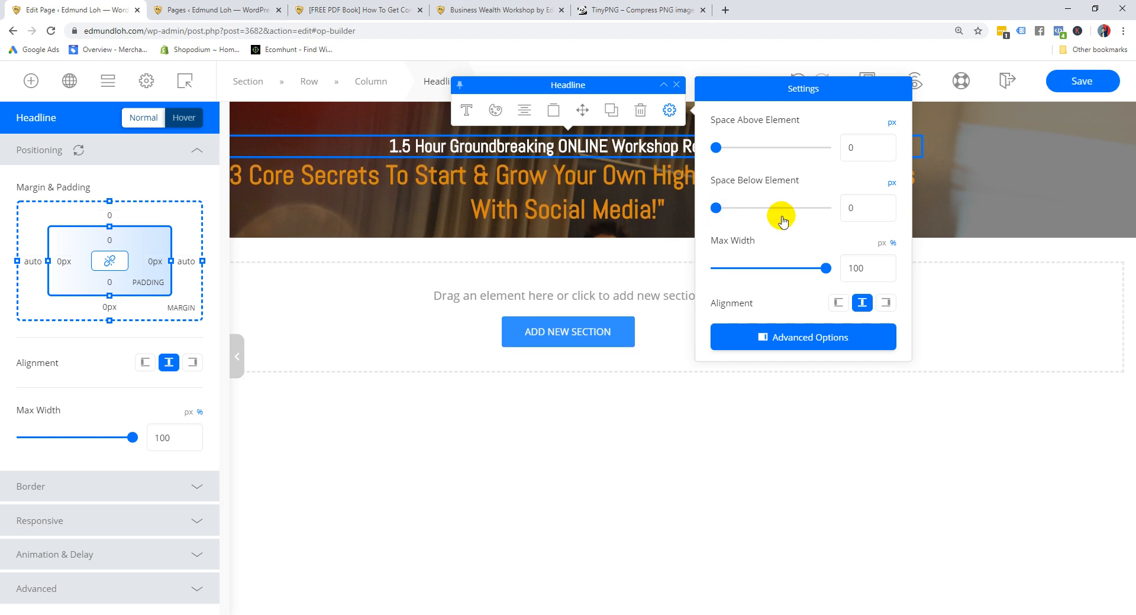
drag(855, 209, 818, 214)
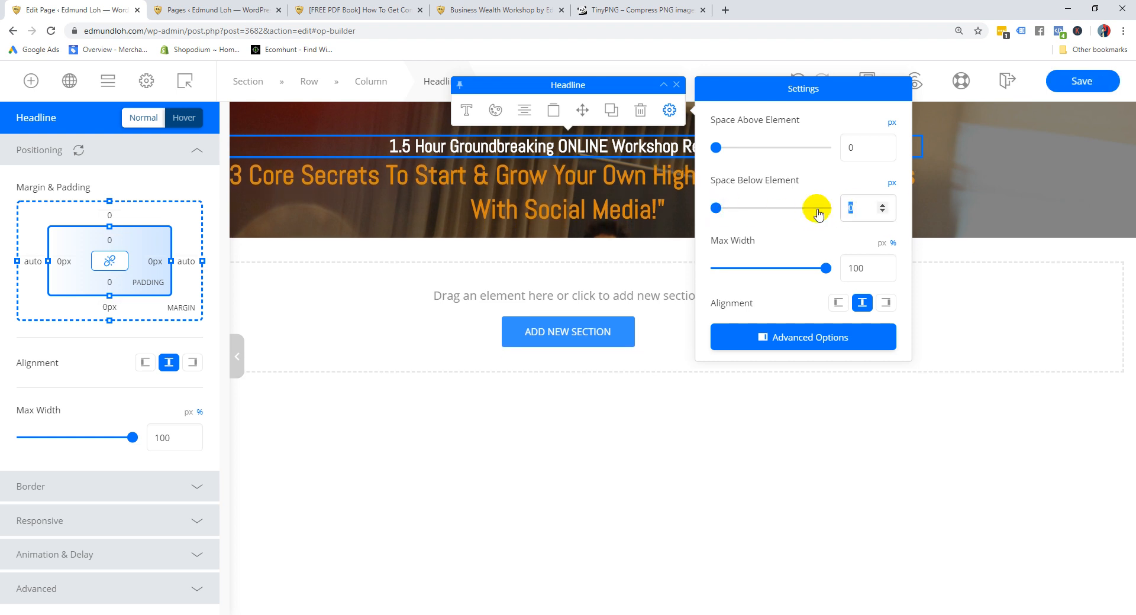
text(12)
click(854, 148)
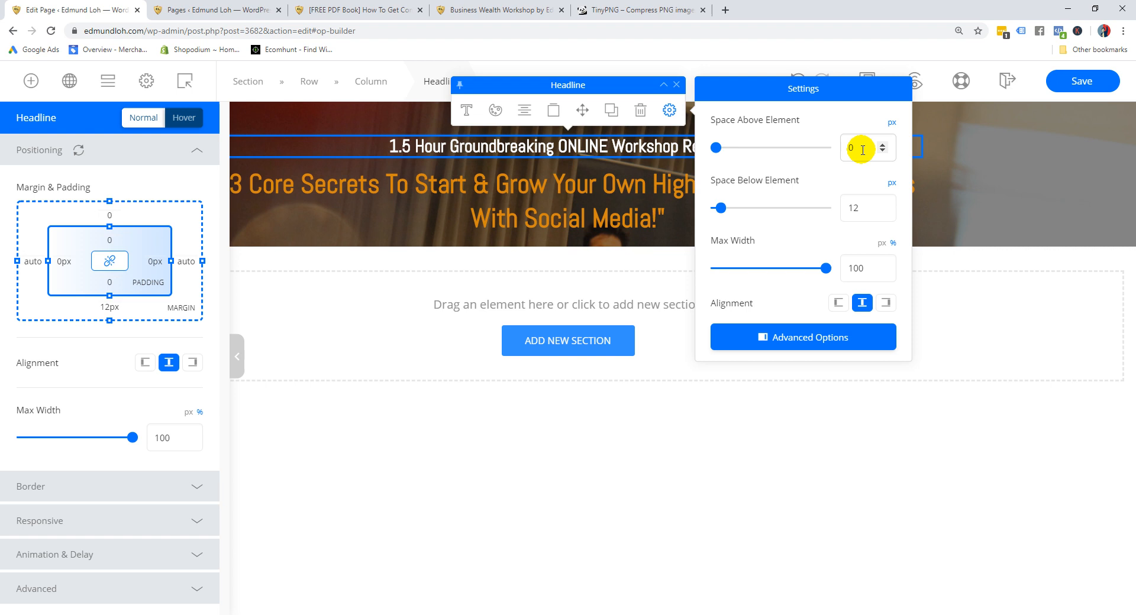
Close the "1.5 Hour Groundbreaking" headline's spacing settings and save the page
click(979, 204)
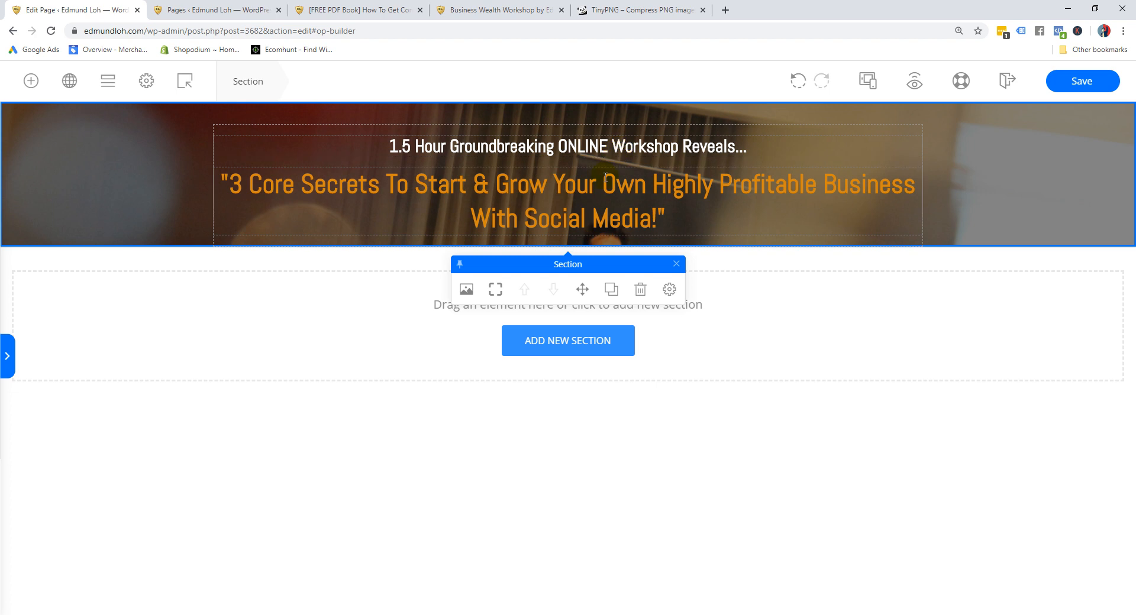
click(1074, 81)
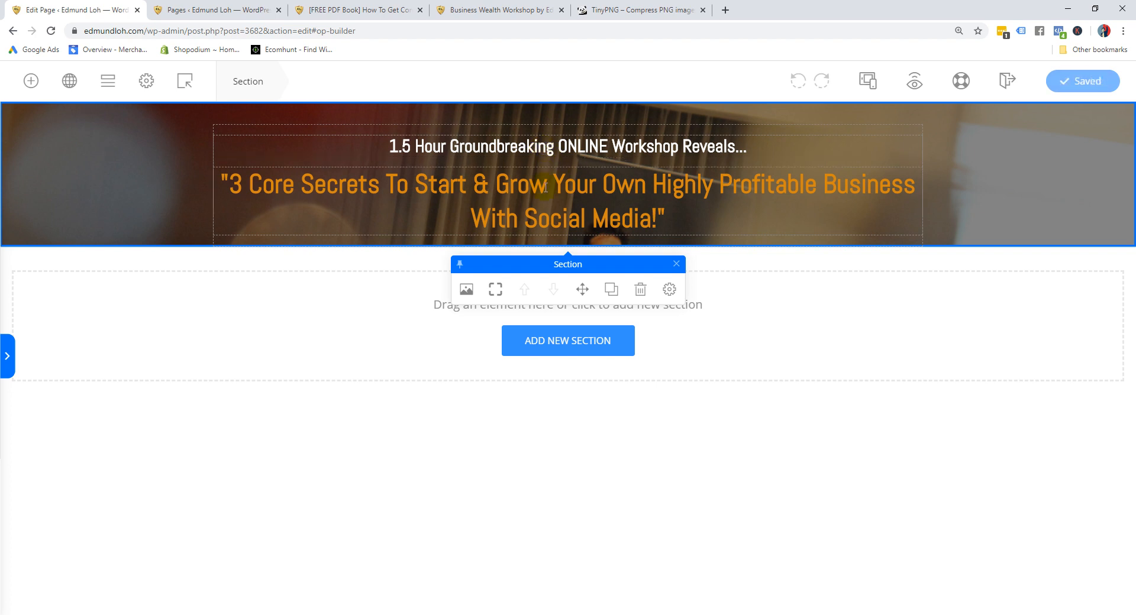
Try left, right and justified text alignment on the "3 Core Secrets" headline and set it back to centred
click(474, 197)
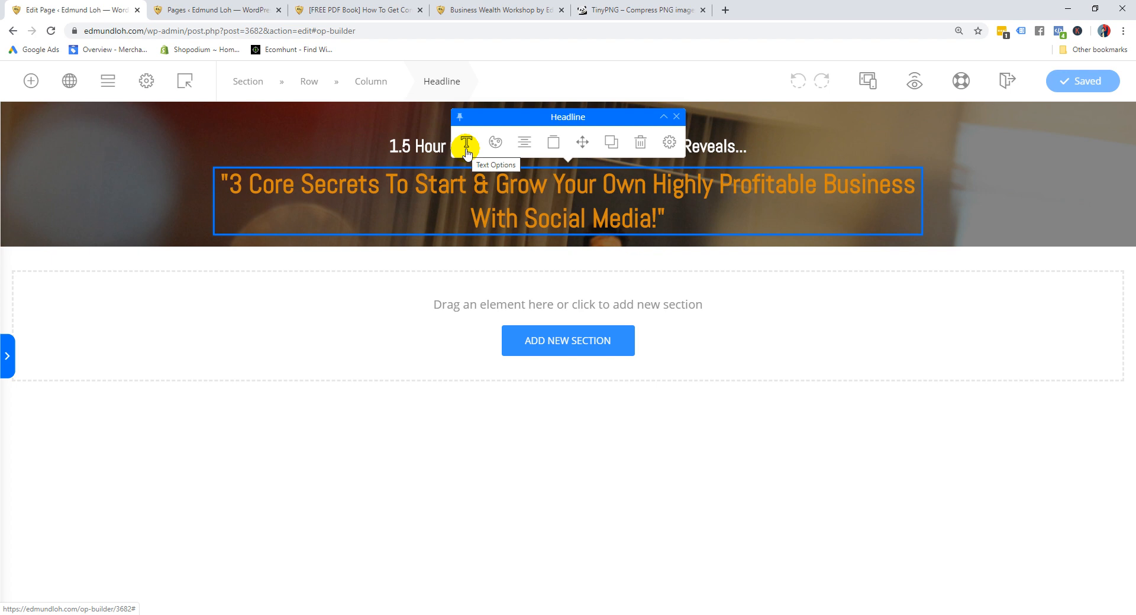
click(524, 143)
click(815, 155)
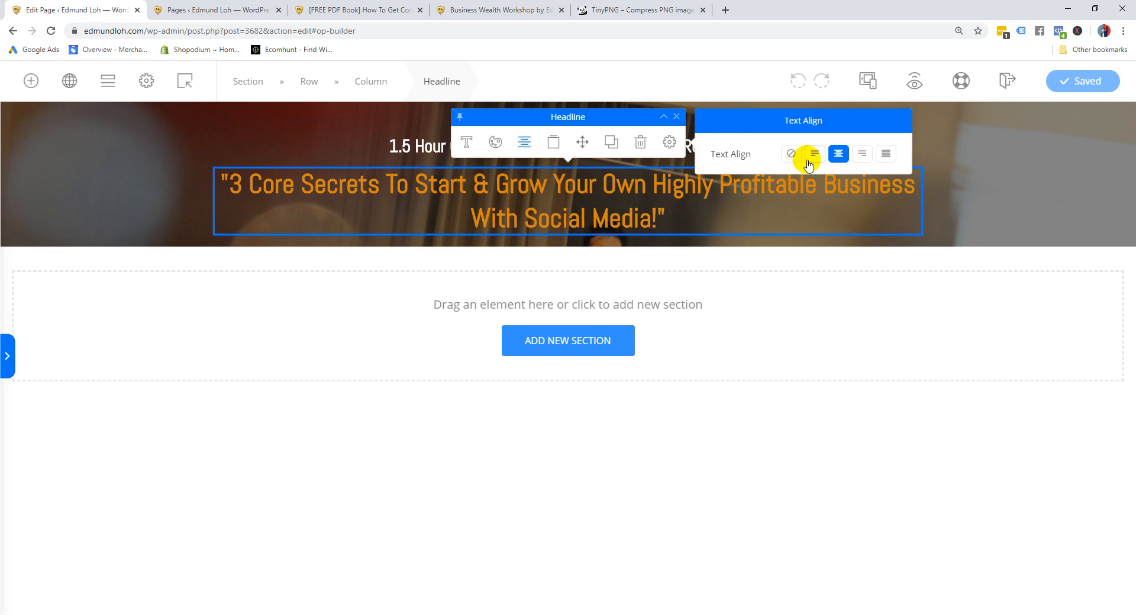
click(861, 155)
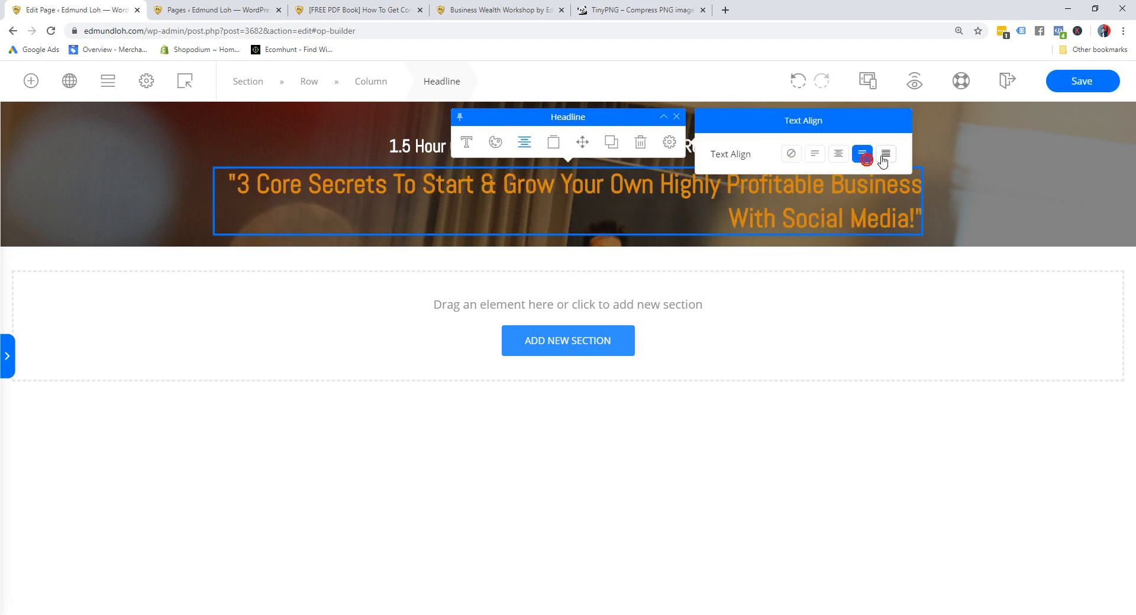
click(885, 154)
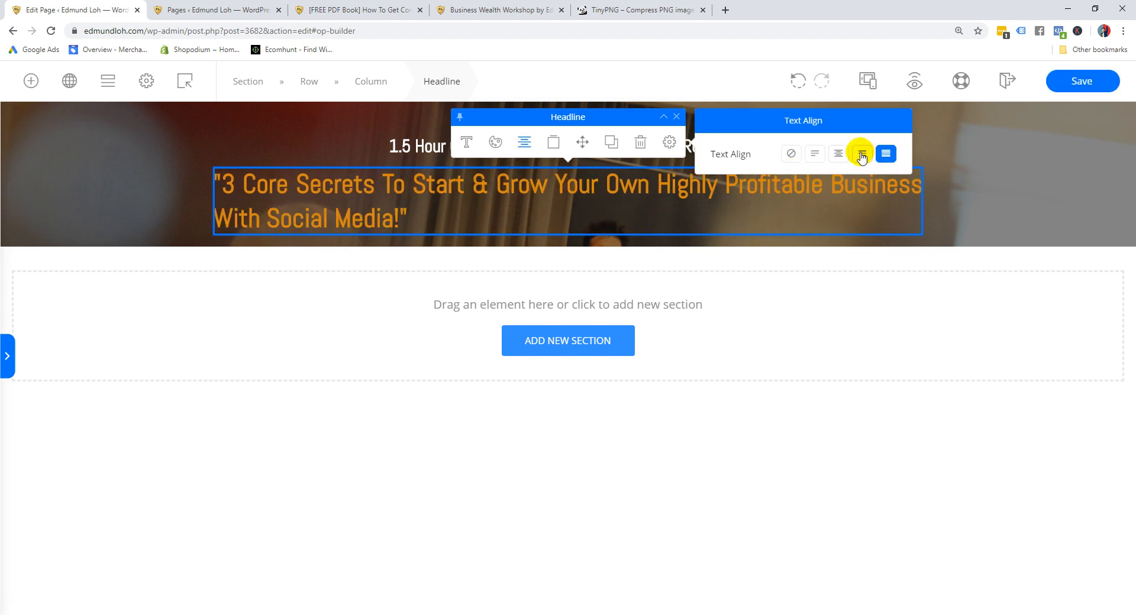
click(839, 155)
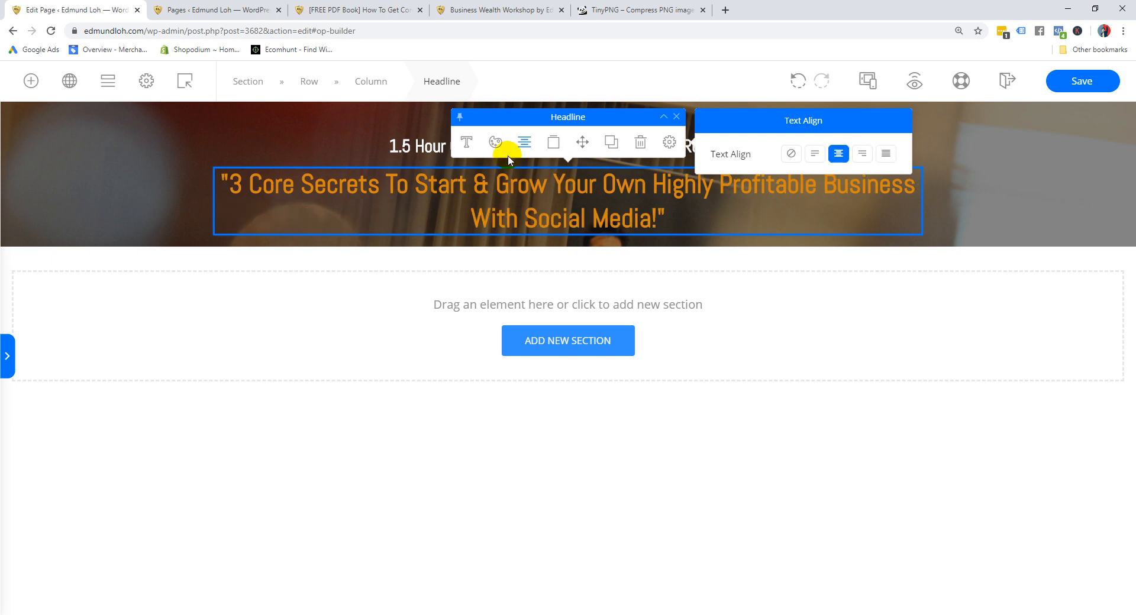
Apply the second text shadow preset to the "3 Core Secrets" headline, with a 90-degree angle, 2 px distance and 0 px blur
click(555, 145)
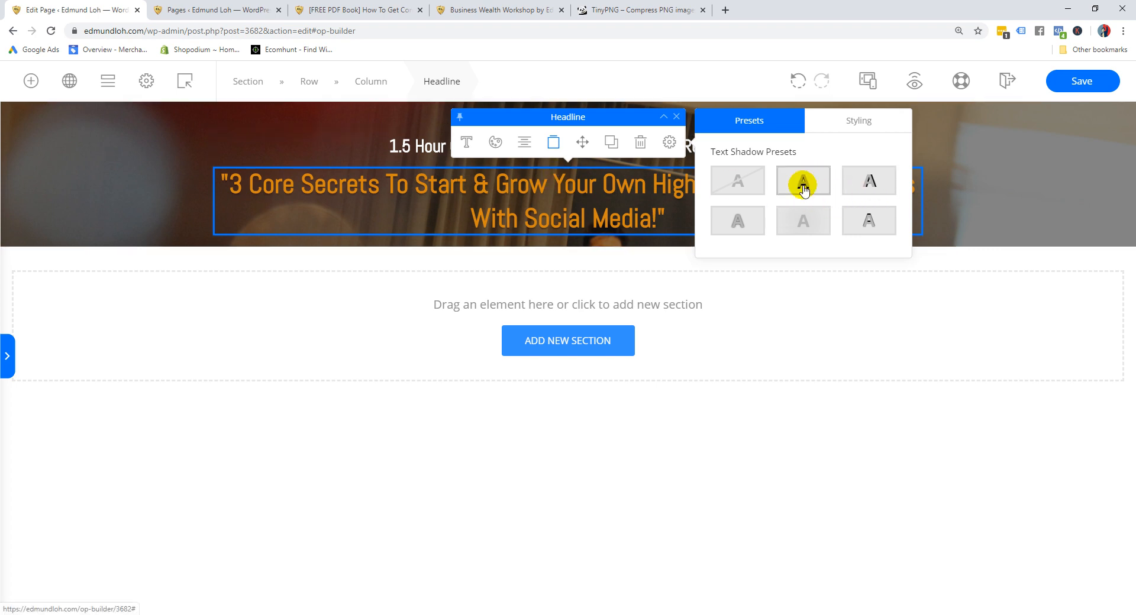
click(753, 225)
click(806, 190)
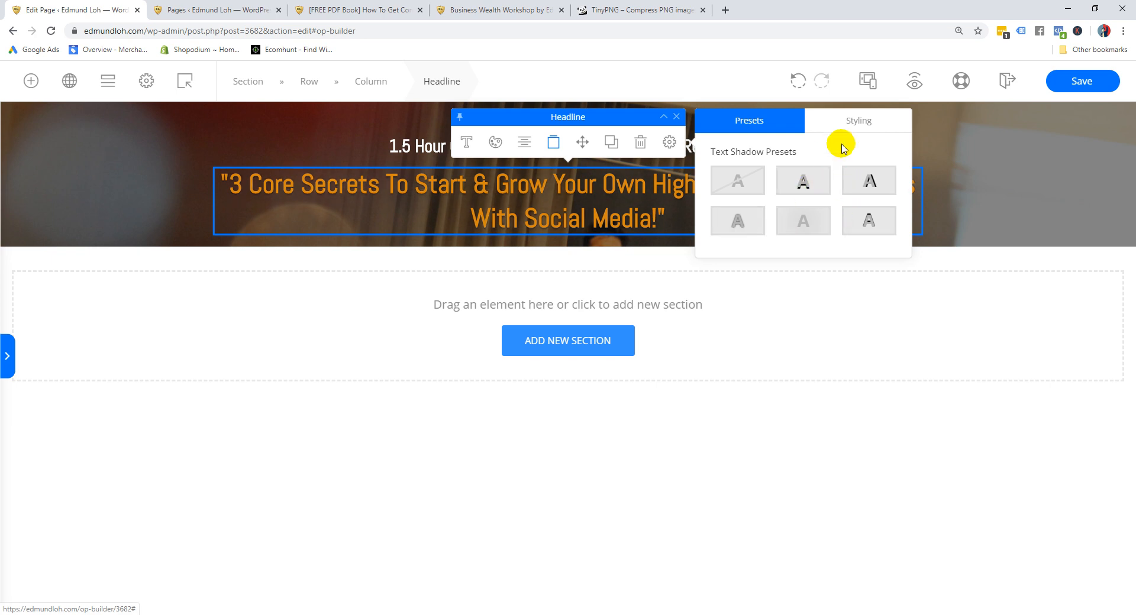
click(849, 120)
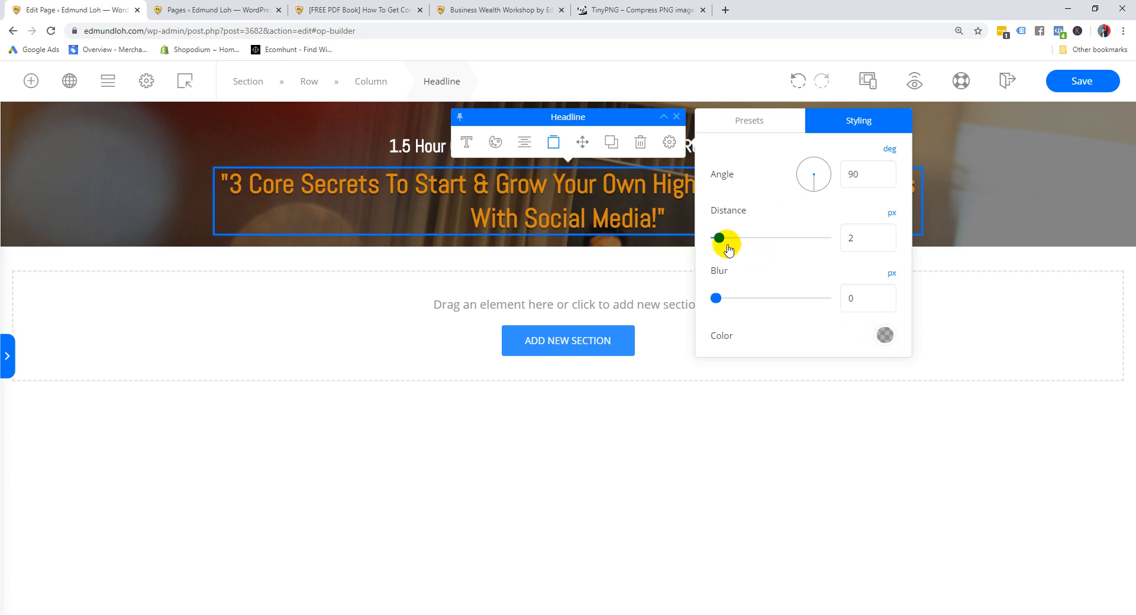
click(722, 238)
double_click(860, 237)
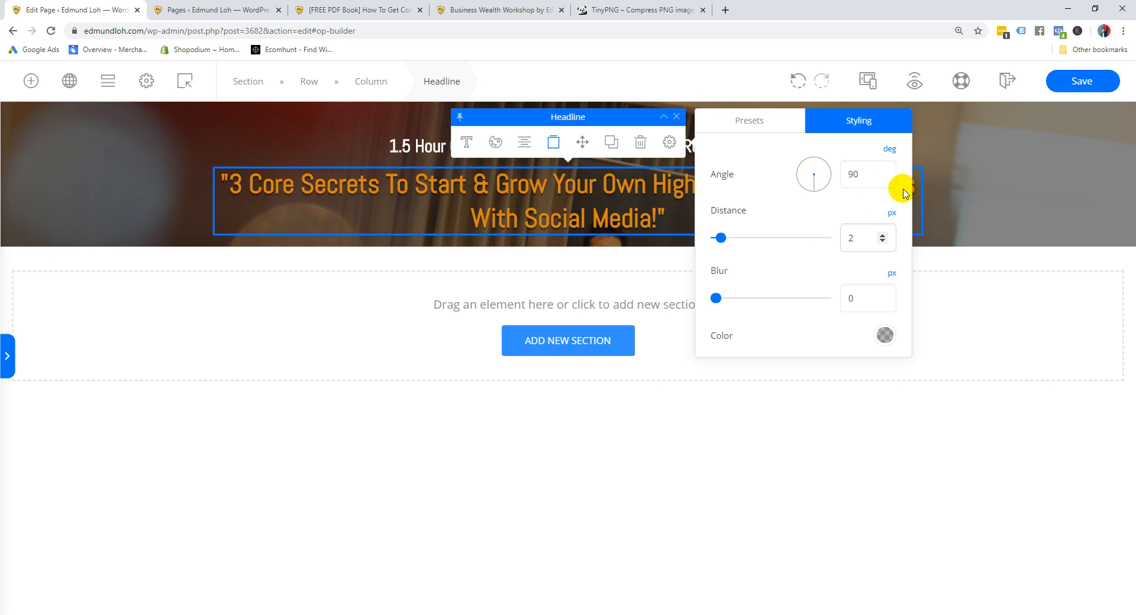
click(742, 125)
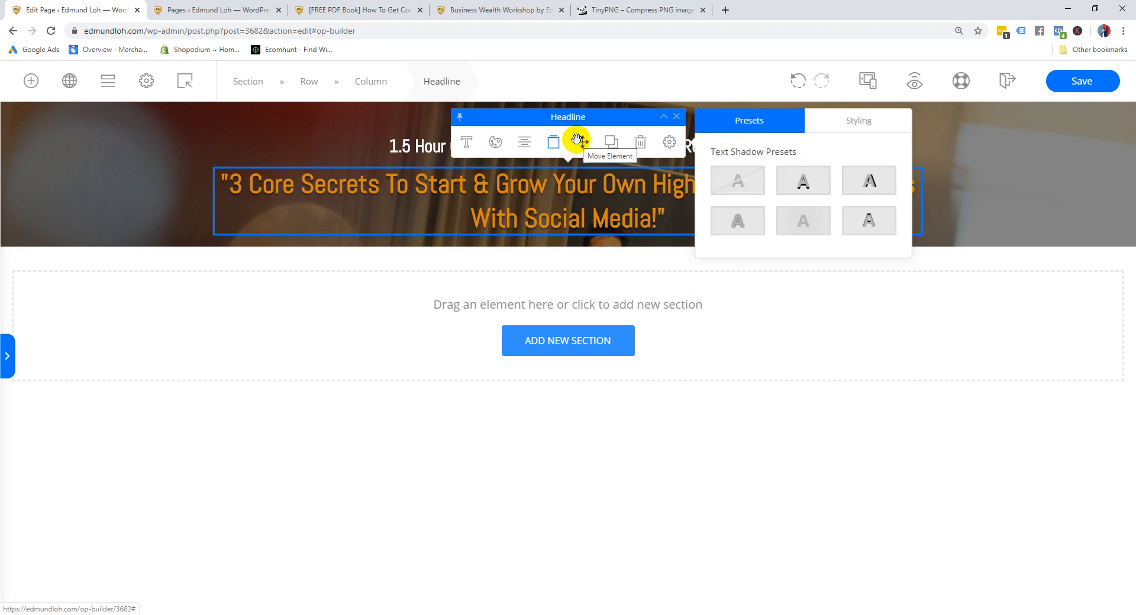
Try moving the "3 Core Secrets" headline above the "1.5 Hour Groundbreaking" headline and move it back below
click(185, 197)
click(285, 204)
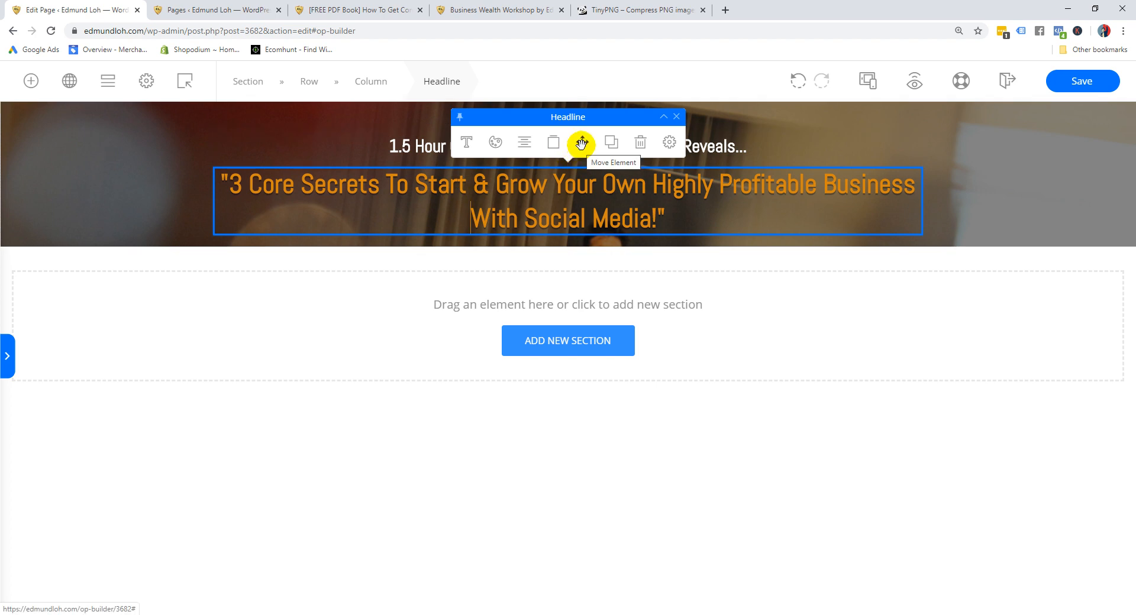
drag(581, 142, 607, 143)
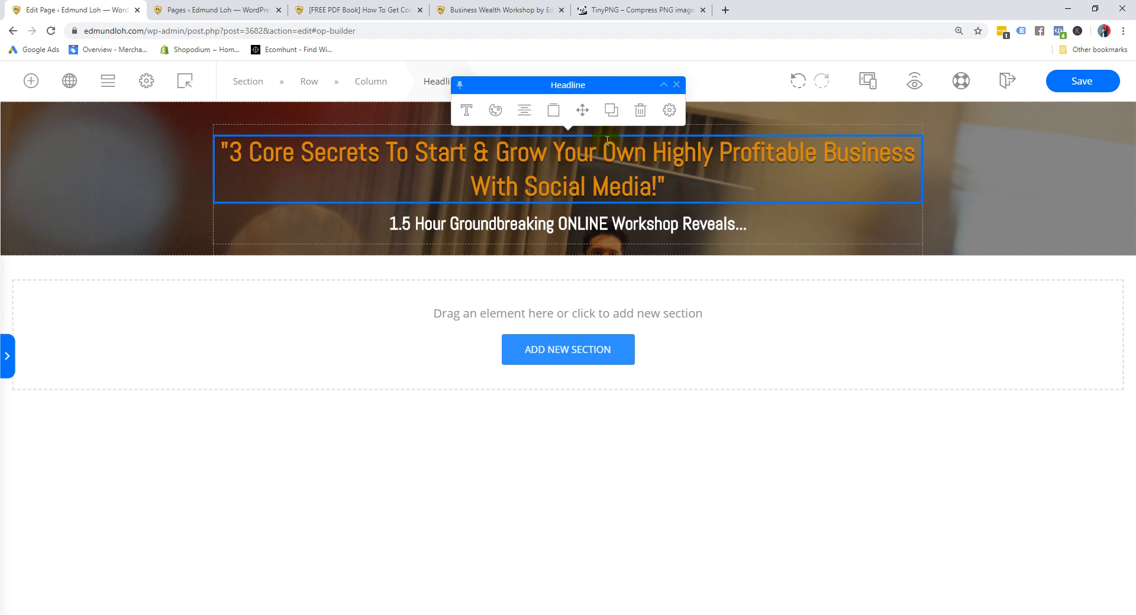
drag(580, 109, 604, 233)
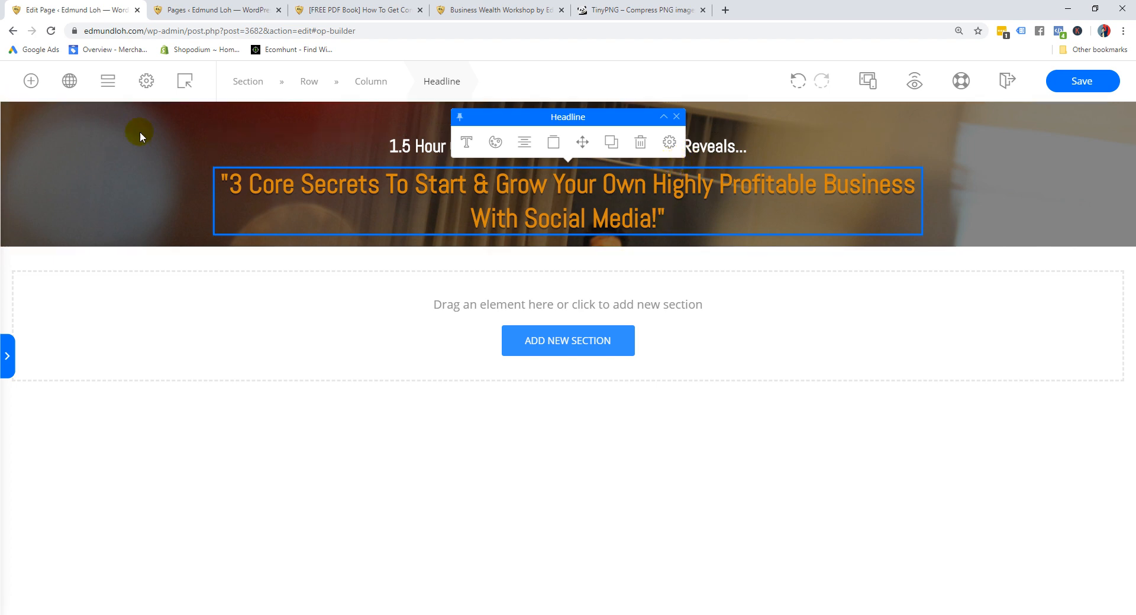
Duplicate the "3 Core Secrets" headline and delete the copy
click(614, 146)
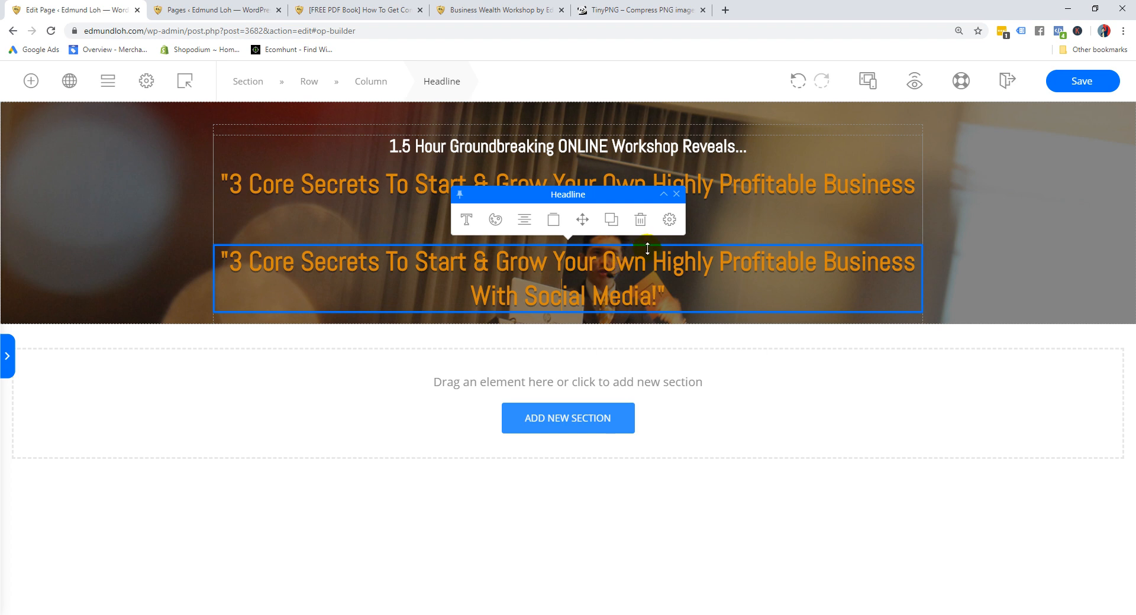
click(641, 220)
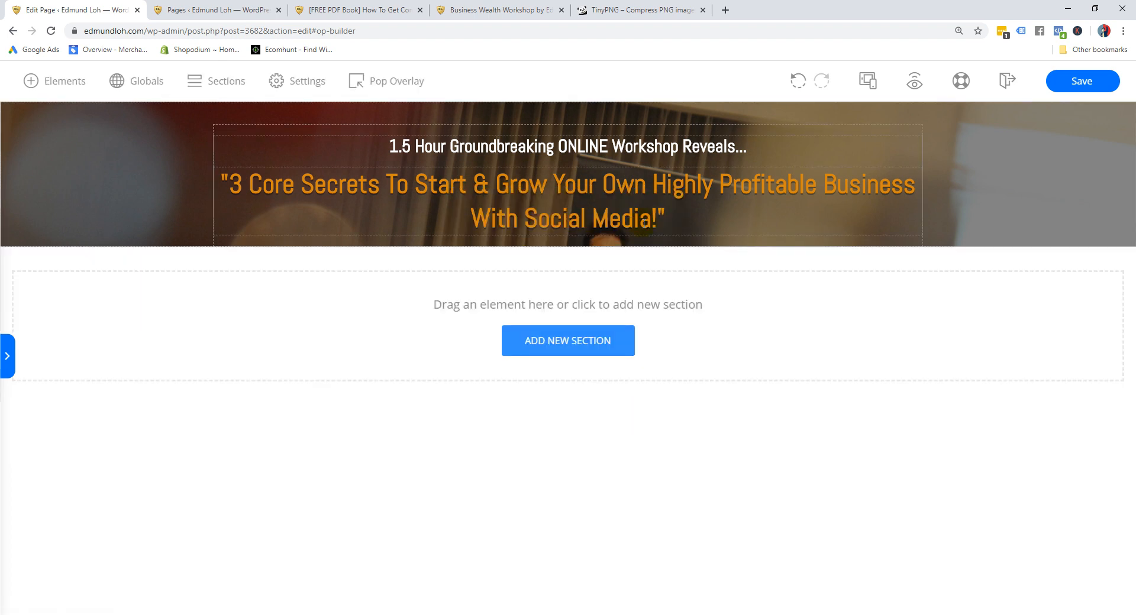
Save the page with the "3 Core Secrets" headline's text shadow
click(981, 176)
click(1080, 83)
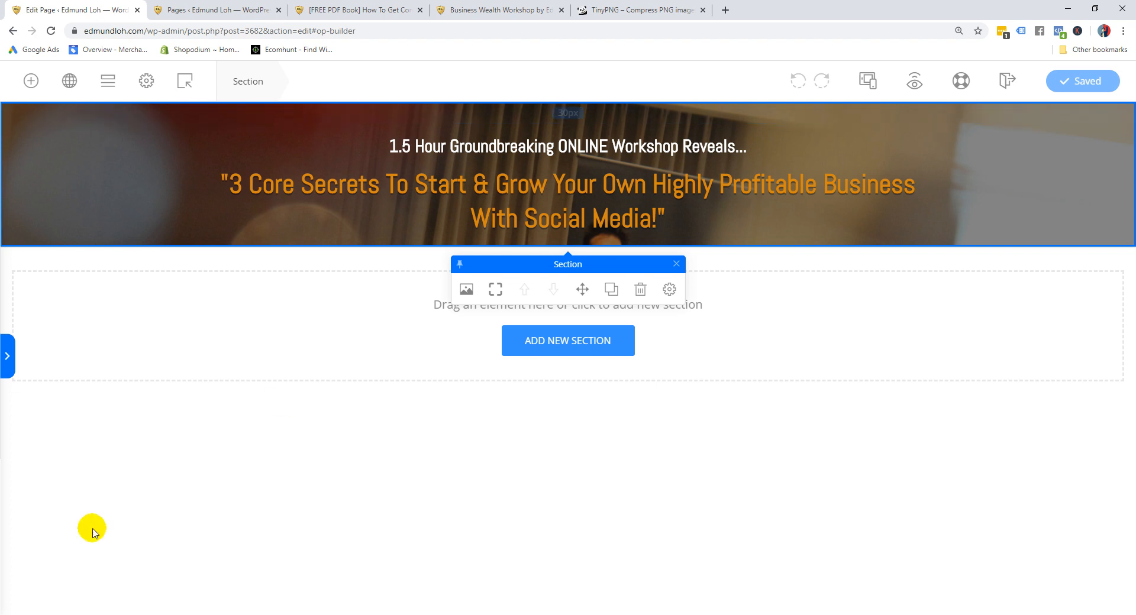
Switch to the Notepad checklist, mark "6. How To Add Headline" with [x], and return to the page builder in the browser
click(67, 586)
click(260, 285)
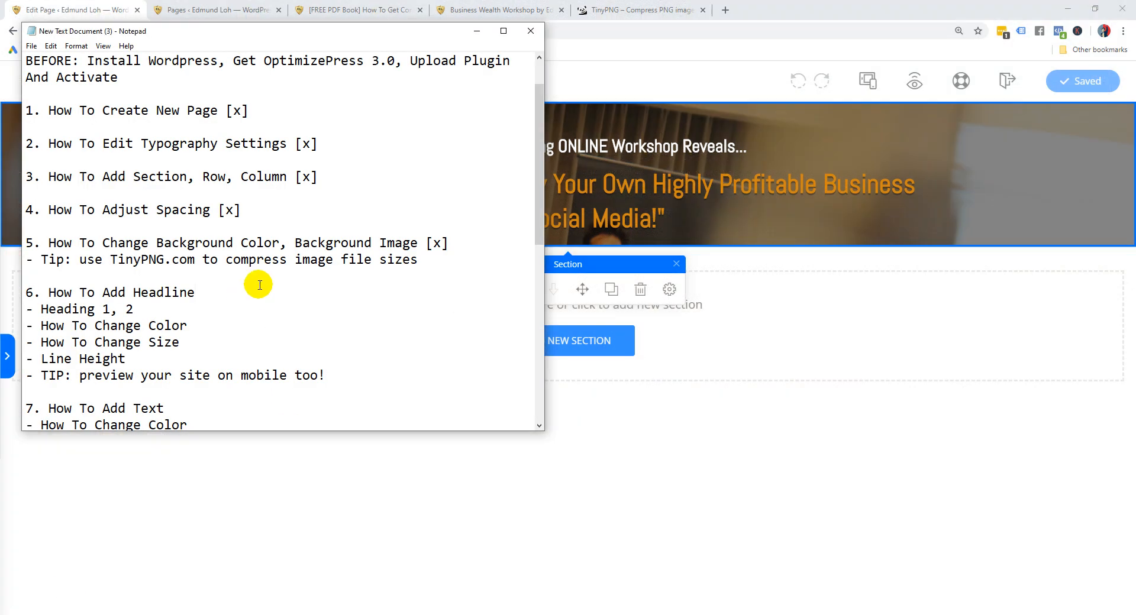
text([x)
scroll(259, 285, down, 3)
click(218, 254)
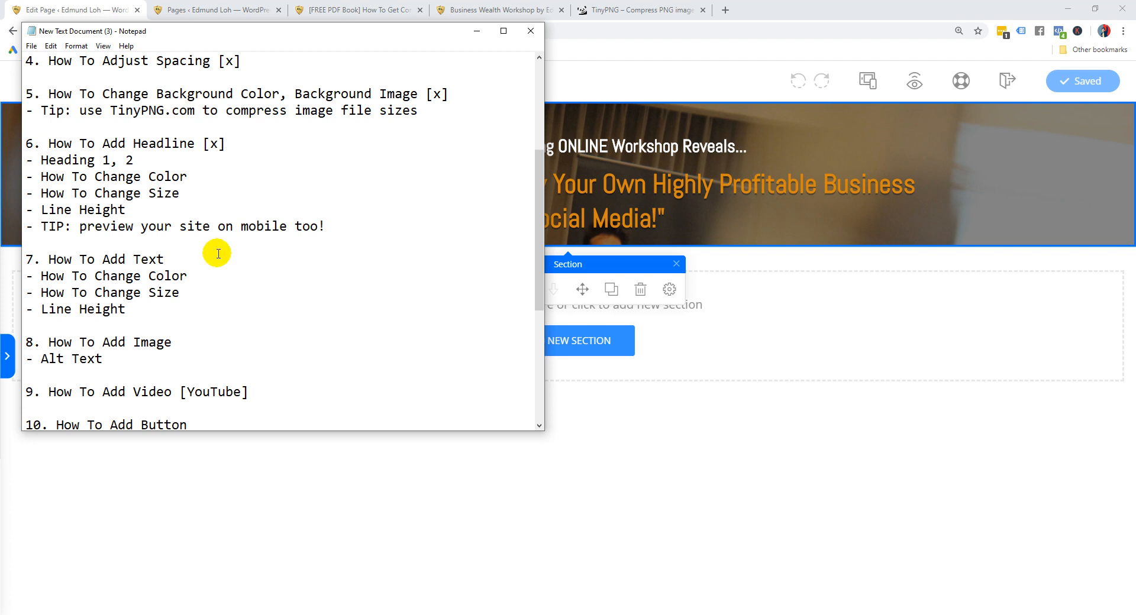
click(954, 154)
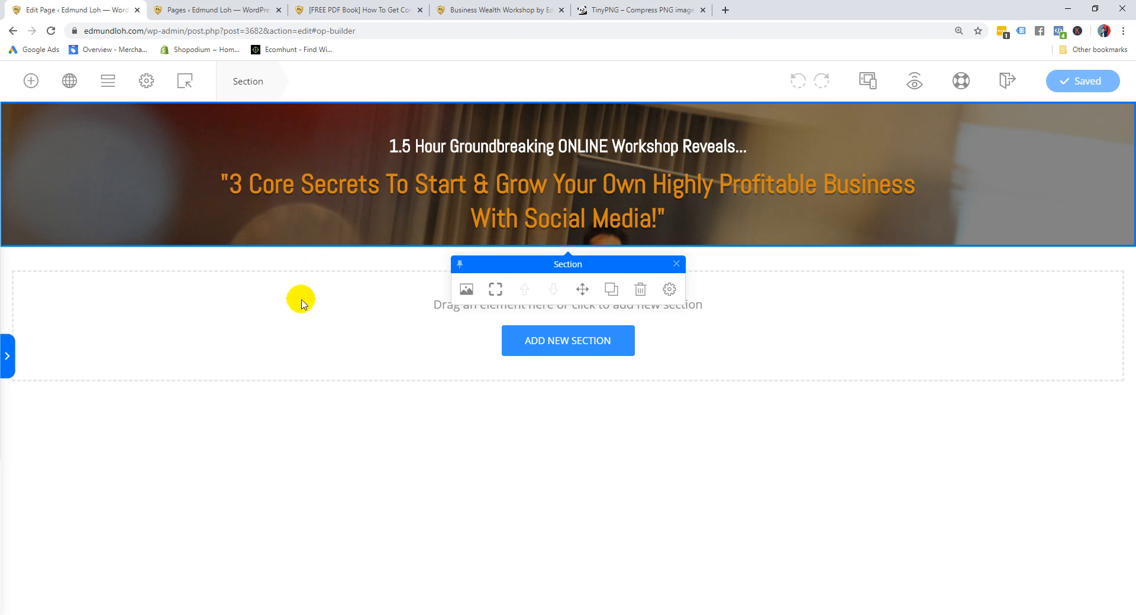
Add a one-column section below the headline section and set its space above and below to 30 px
click(560, 345)
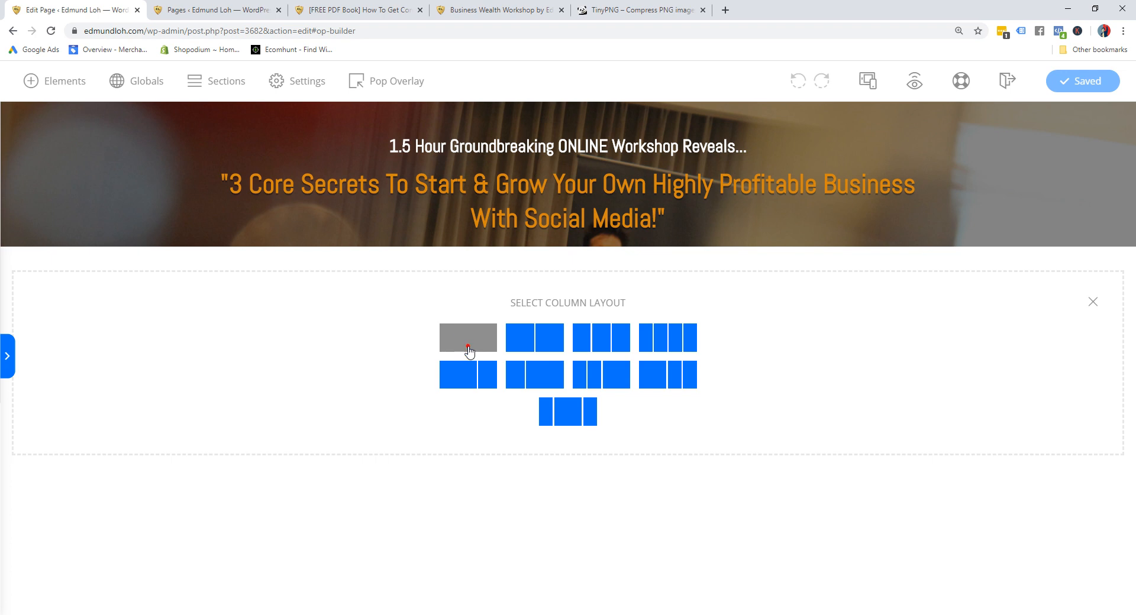
click(468, 348)
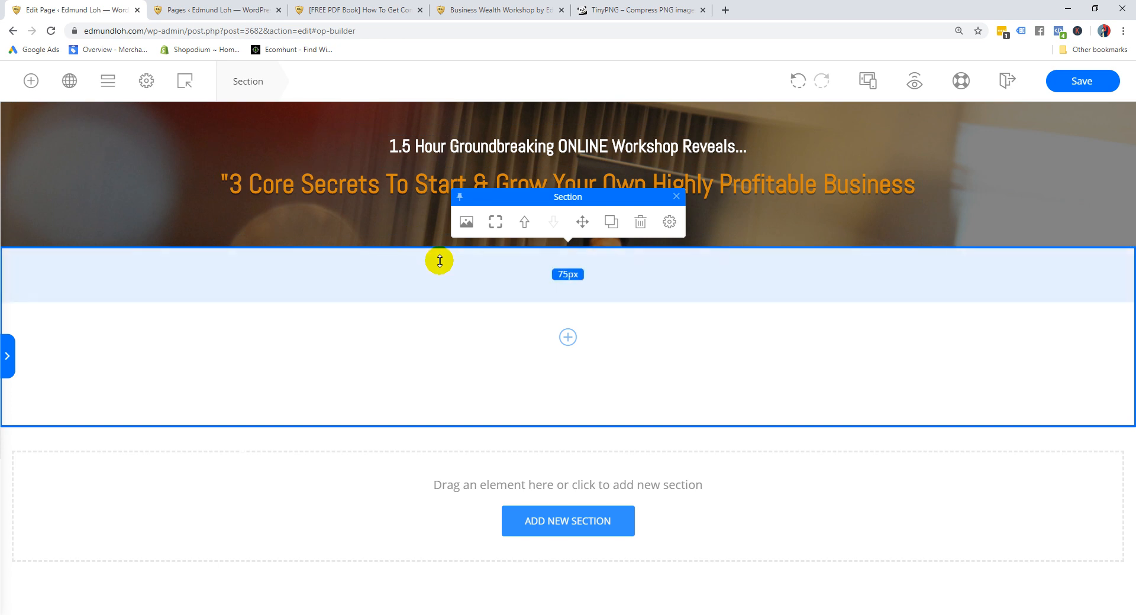
click(670, 224)
click(882, 257)
key(BackSpace)
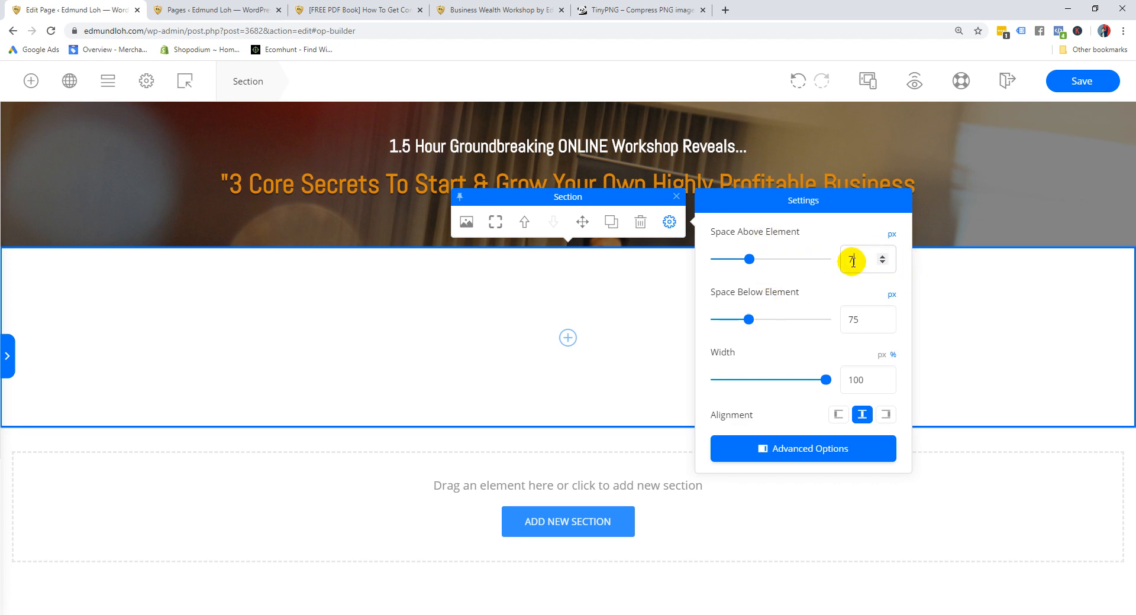
double_click(865, 318)
text(30)
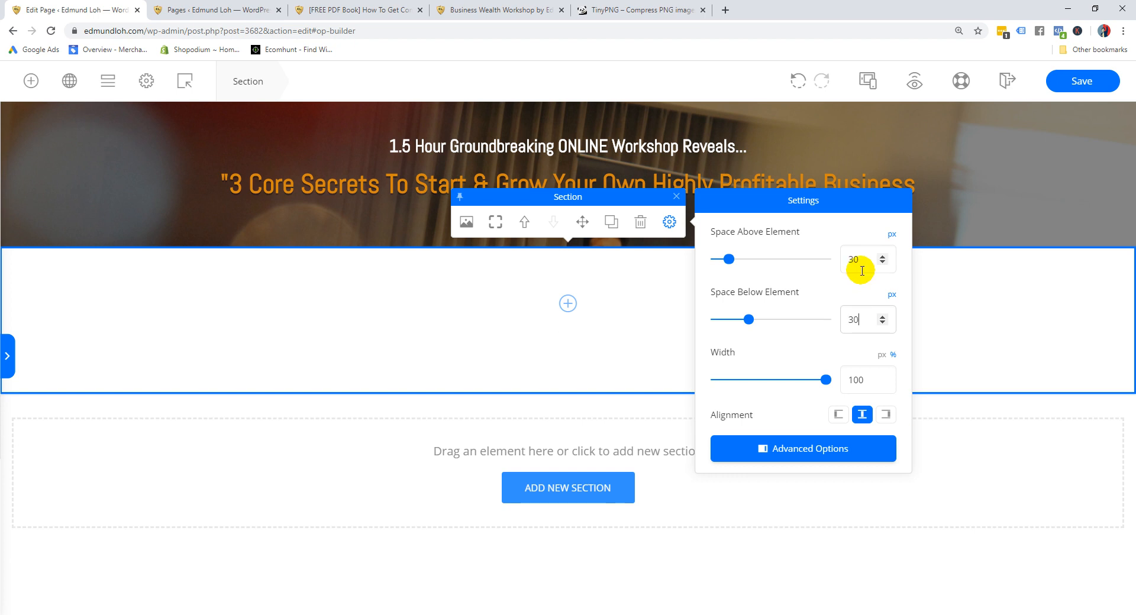
click(860, 265)
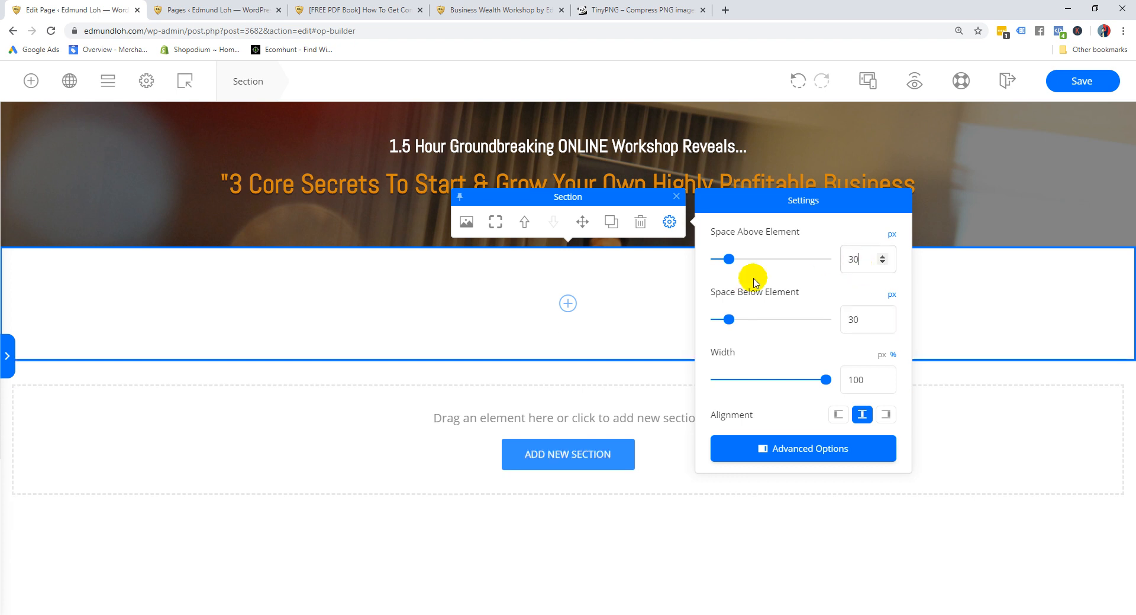
Examine the new section's advanced positioning, responsive, separator, animation, sticky and export options
click(809, 450)
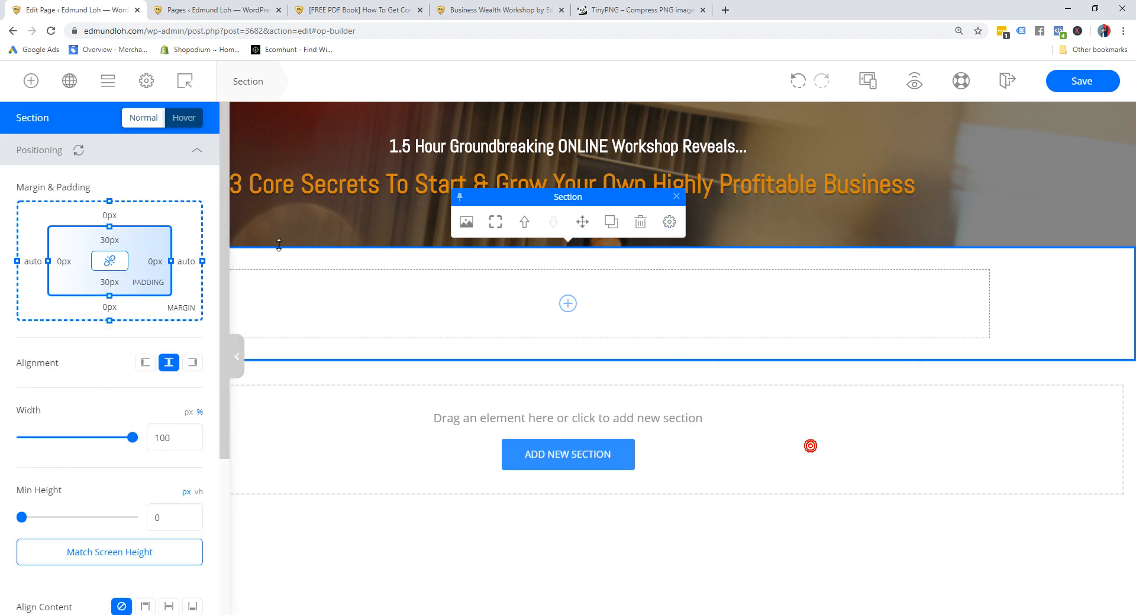
scroll(118, 459, down, 4)
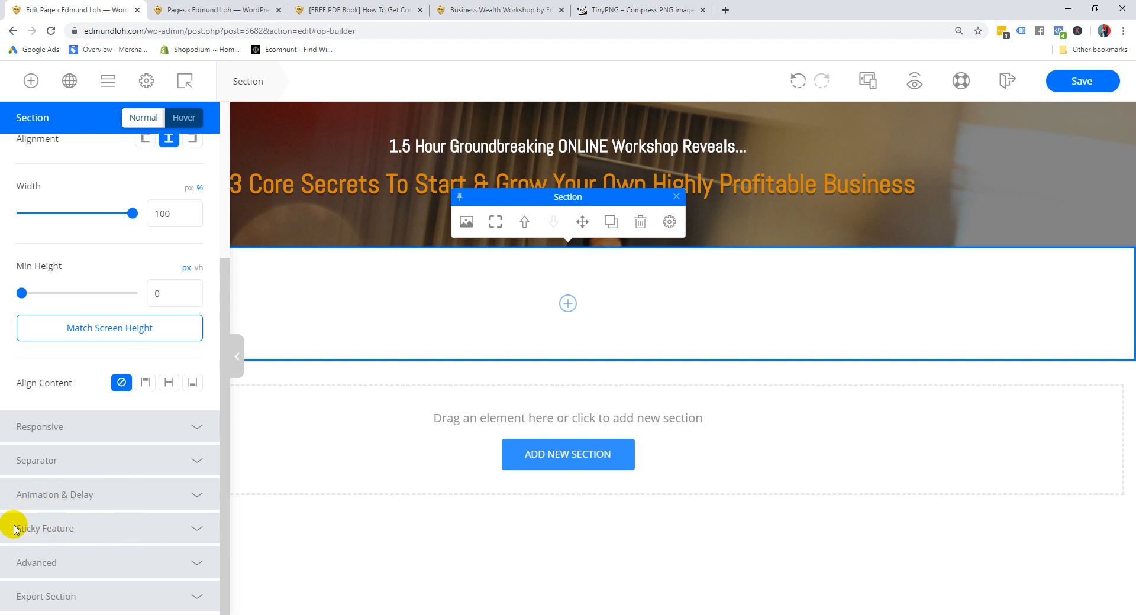
scroll(126, 353, up, 4)
scroll(126, 353, down, 4)
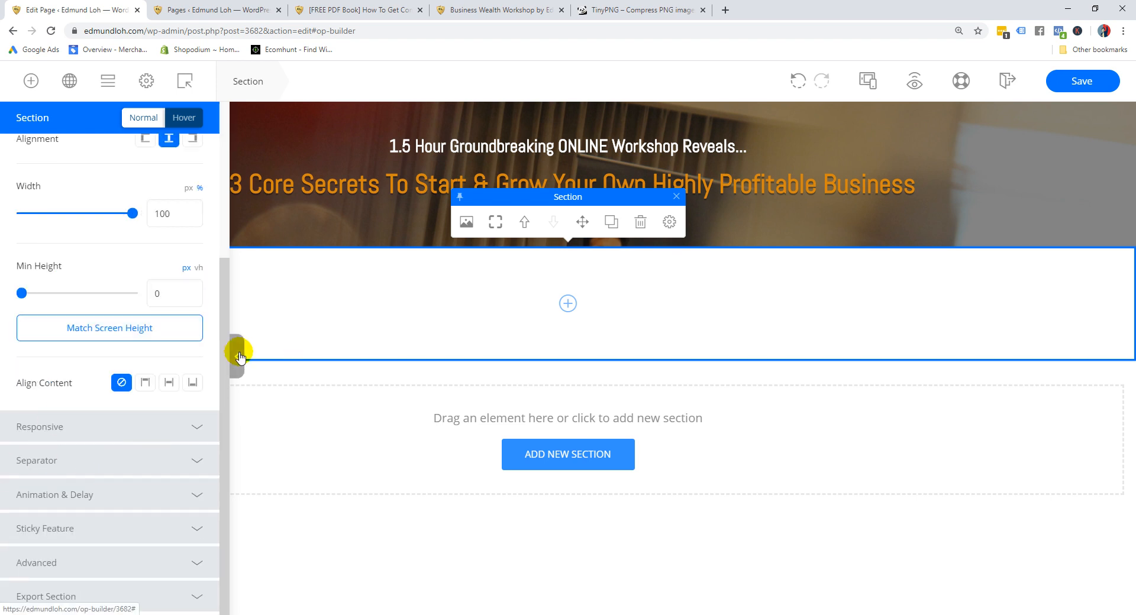
click(239, 355)
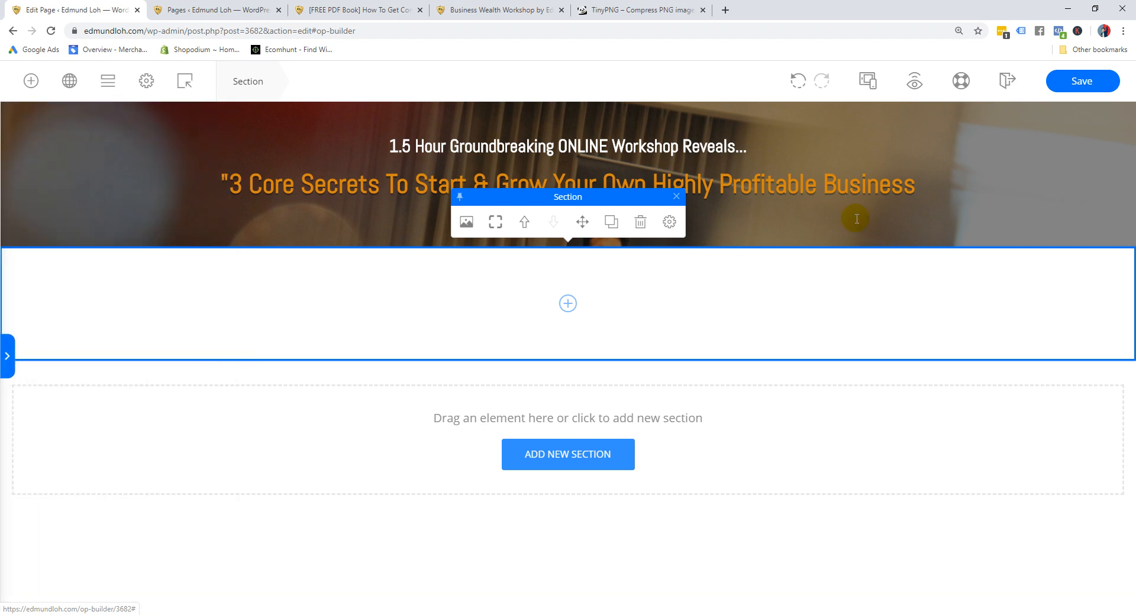
Set the width of the new section's empty row to 960 px to match the headline row
click(327, 275)
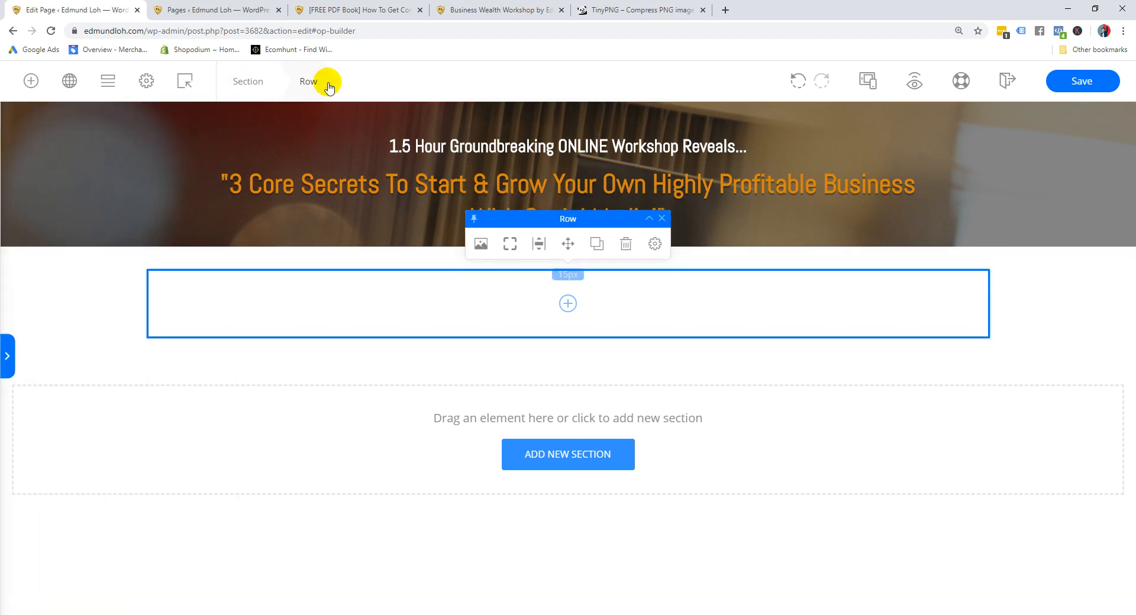
click(654, 244)
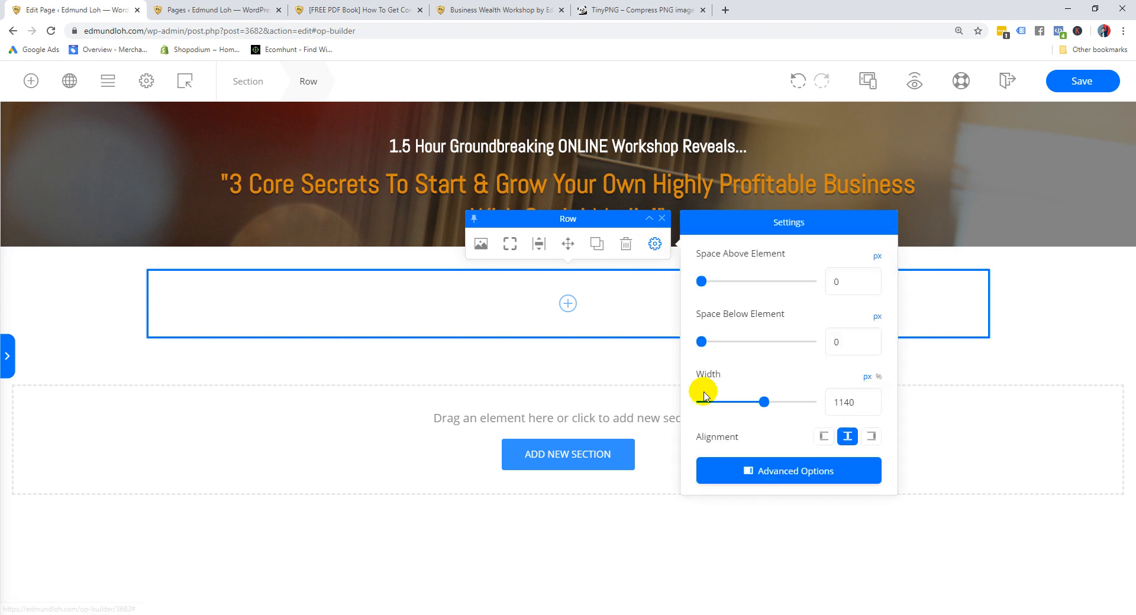
click(845, 402)
drag(847, 402, 820, 402)
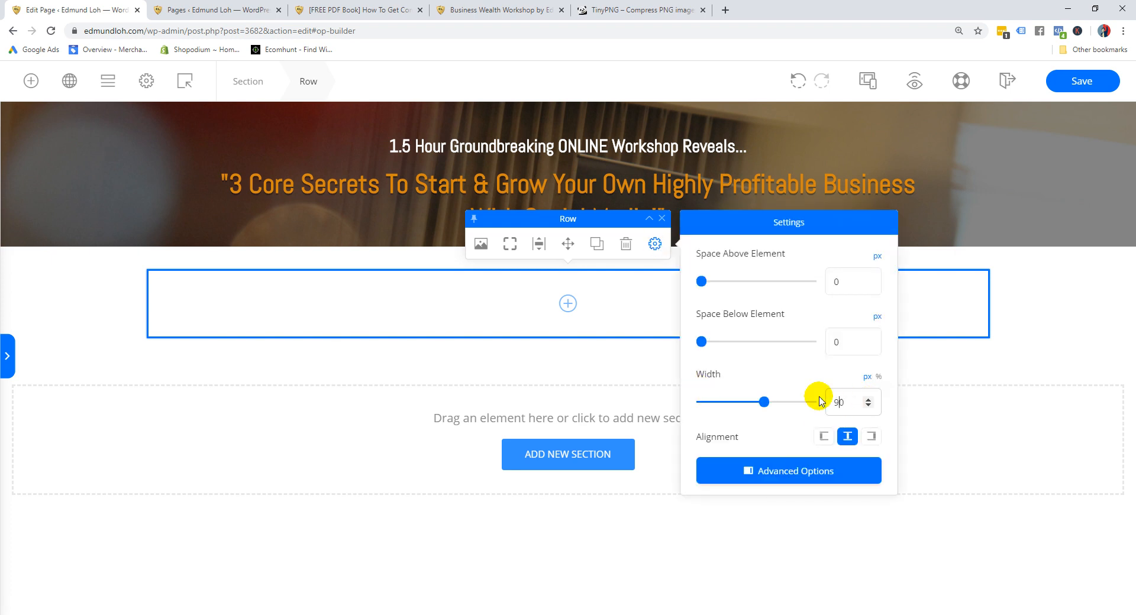
text(9)
click(976, 291)
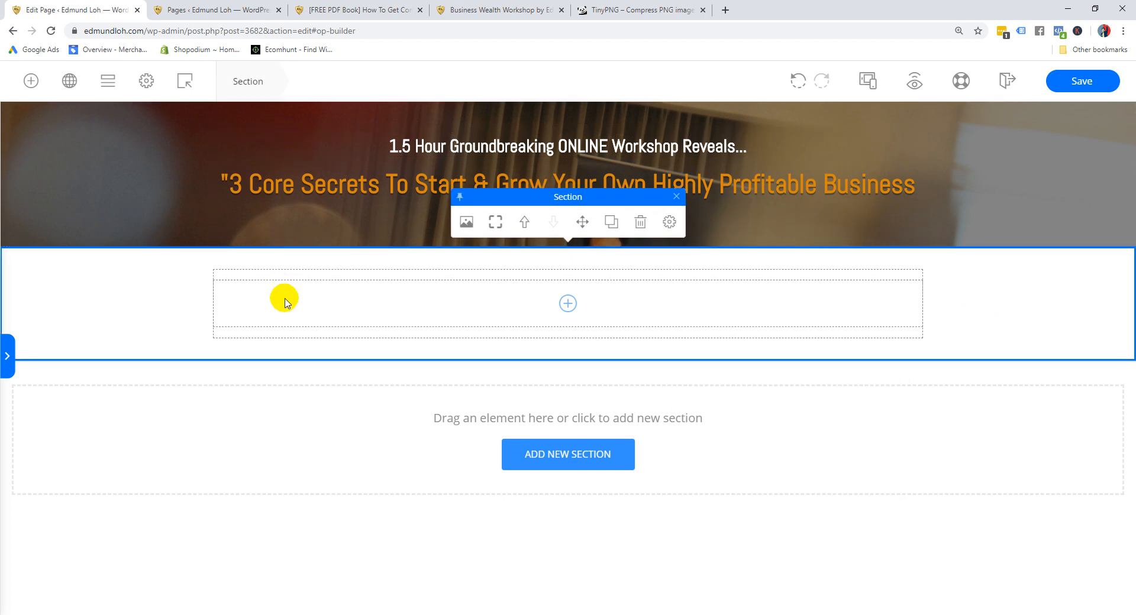
click(287, 276)
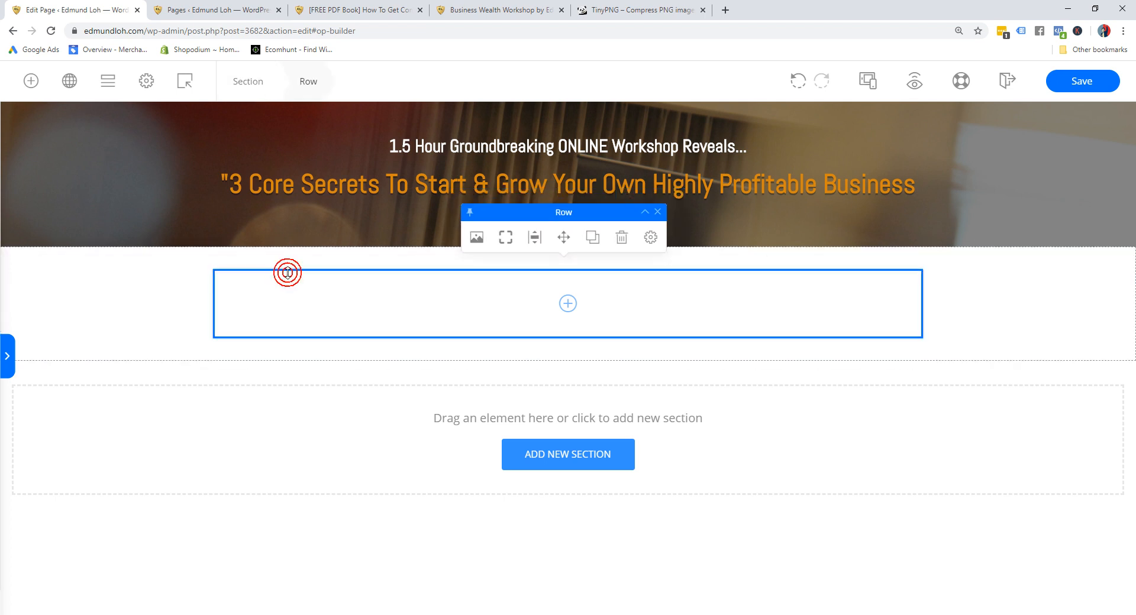
Add a Paragraph element to the empty column in the section below the headlines
click(307, 292)
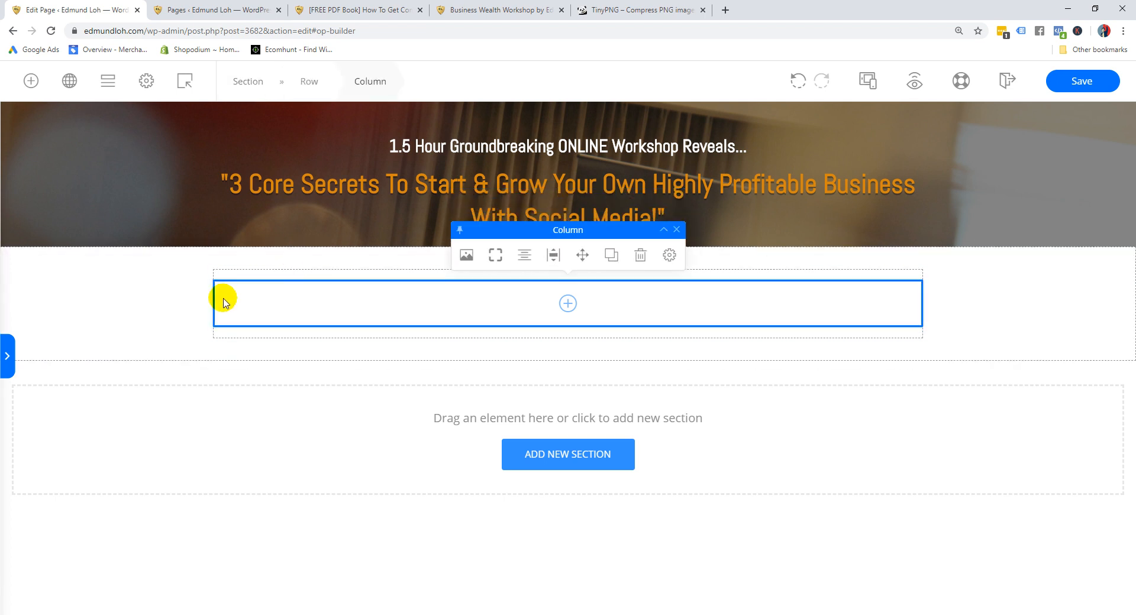
click(171, 287)
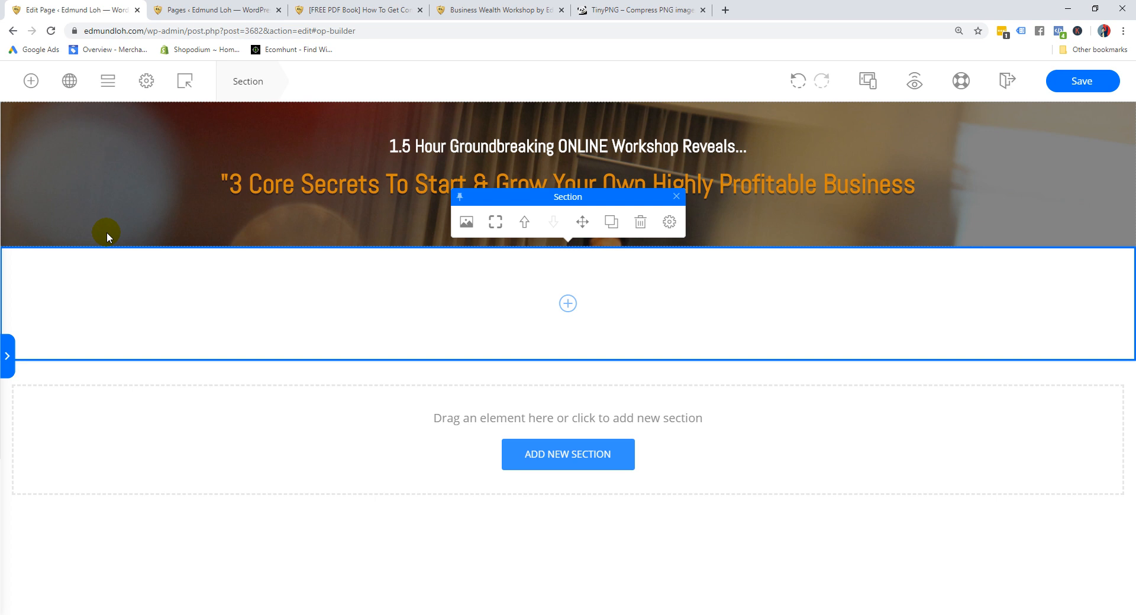
click(31, 83)
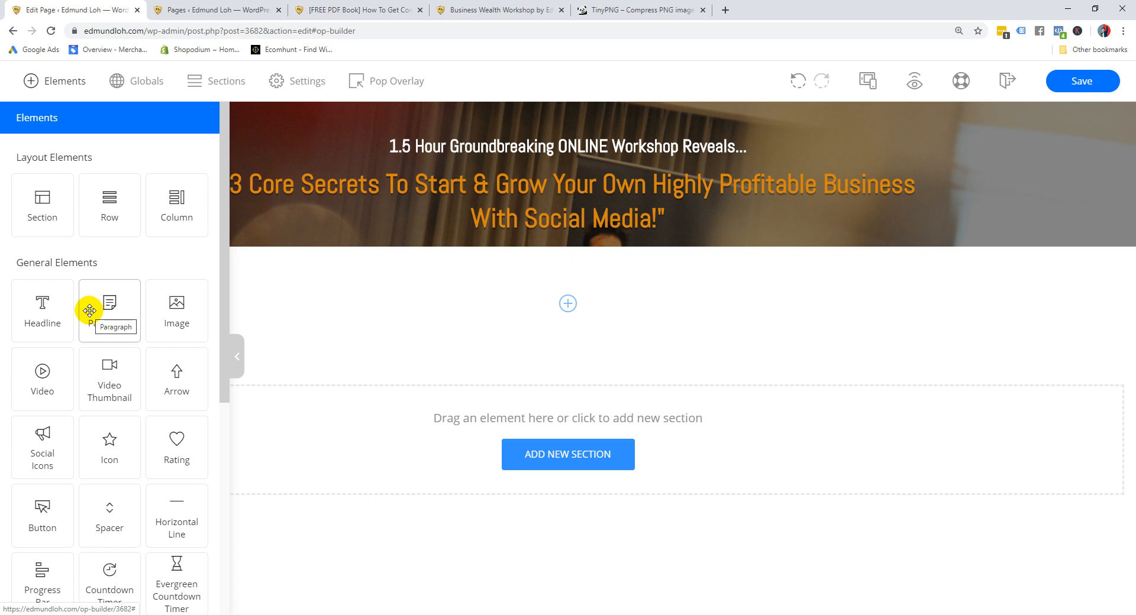
drag(89, 310, 526, 300)
click(437, 310)
Switch to the LANDINGPAGE Notepad file and copy the introduction under "Meet Your Trainer", from the greeting through "anytime I want..."
mouse_move(103, 614)
click(166, 570)
click(497, 276)
scroll(490, 290, down, 1)
scroll(489, 290, down, 5)
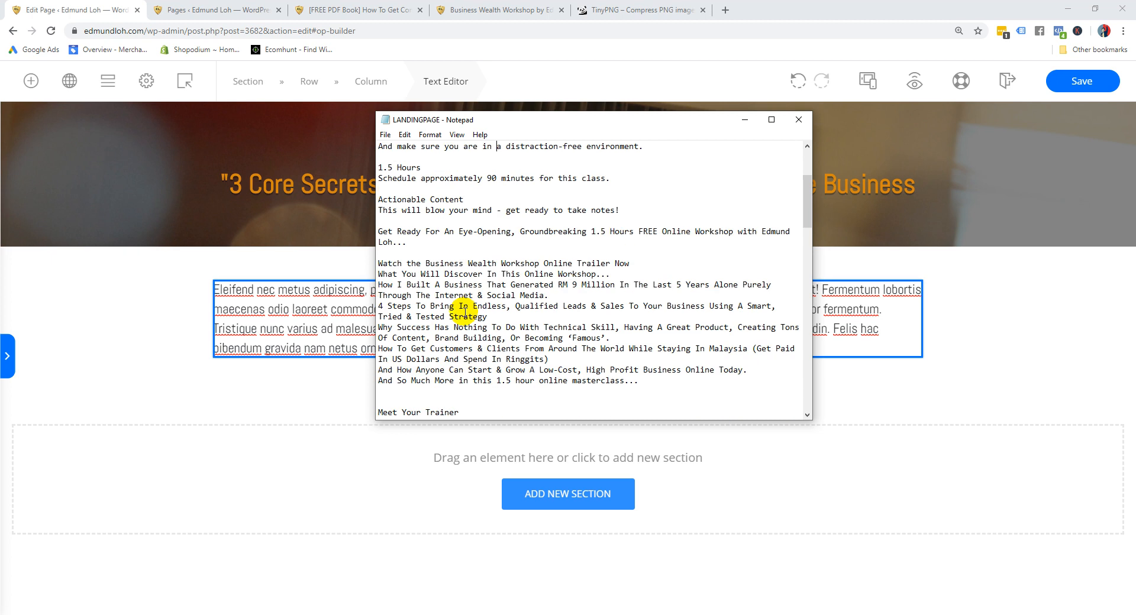
scroll(447, 301, down, 2)
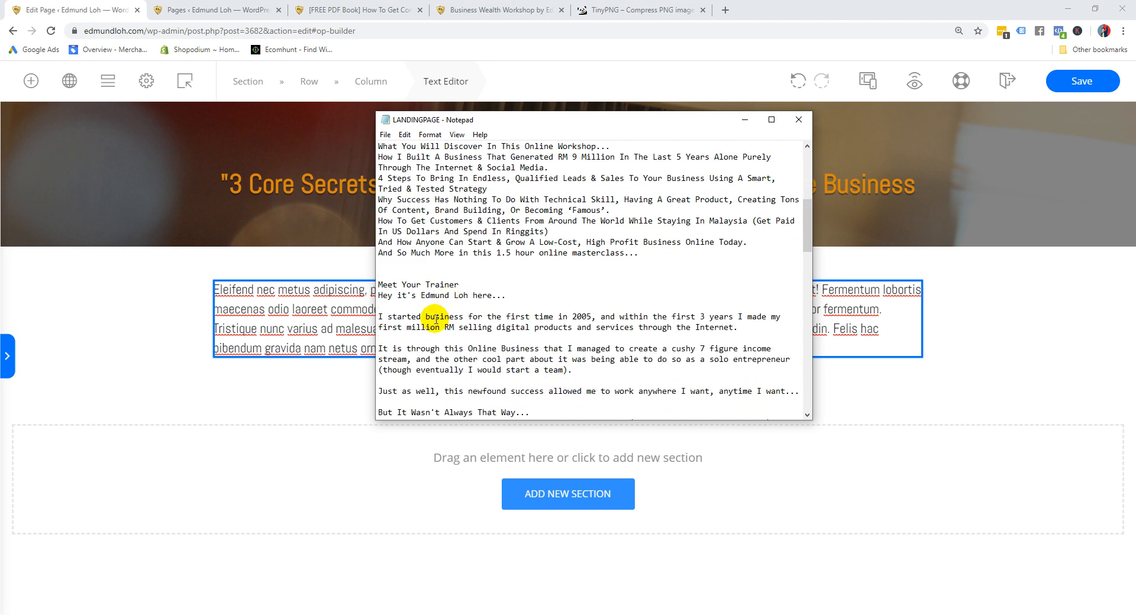
drag(379, 295, 449, 317)
scroll(505, 352, down, 1)
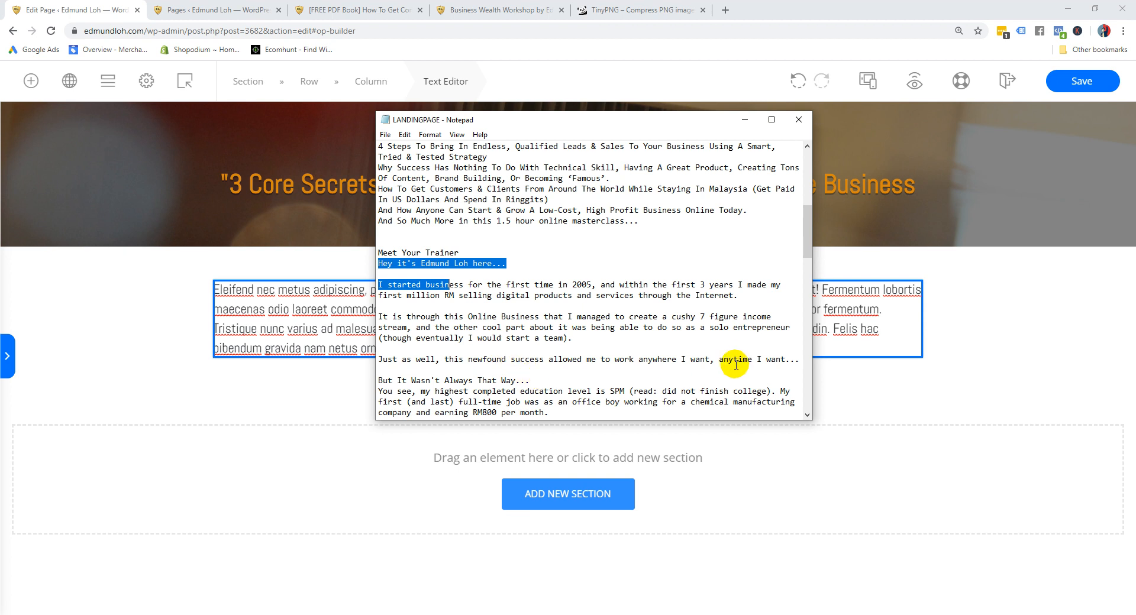
shift+click(806, 353)
scroll(780, 316, up, 10)
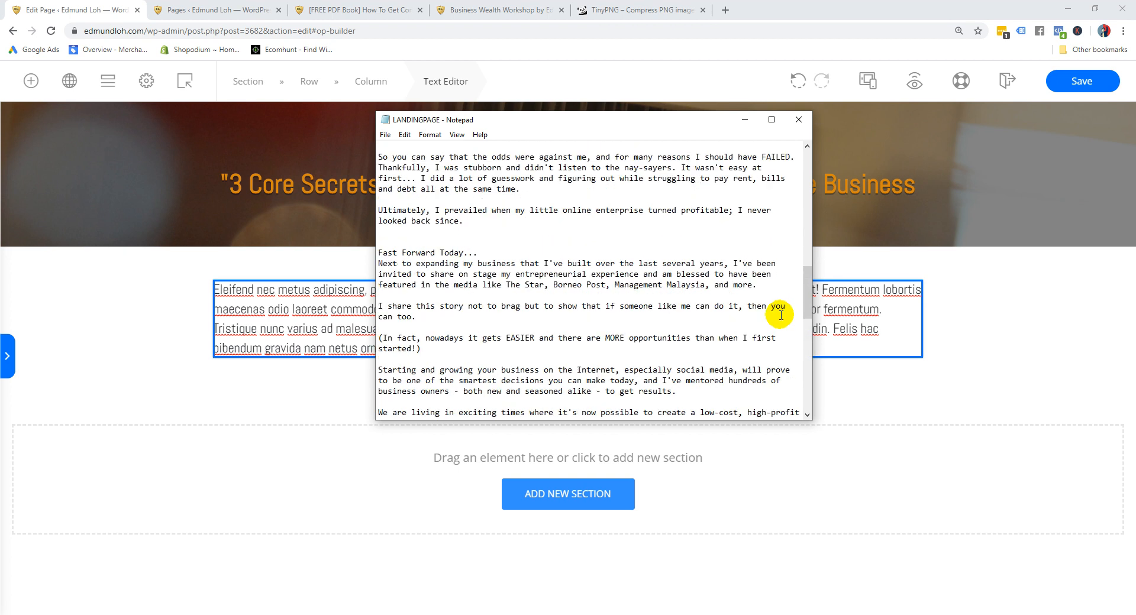
scroll(779, 316, up, 8)
shift+click(795, 359)
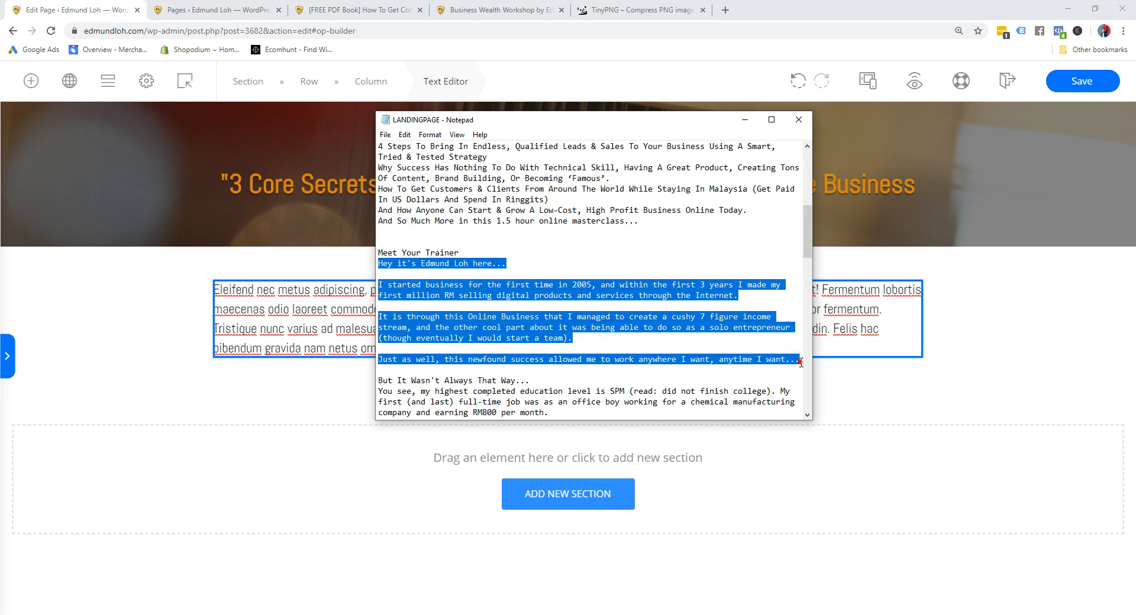
key(ctrl+c)
Return to the page builder and replace the new paragraph's placeholder text with the copied trainer introduction
click(847, 316)
key(ctrl+a)
key(ctrl+v)
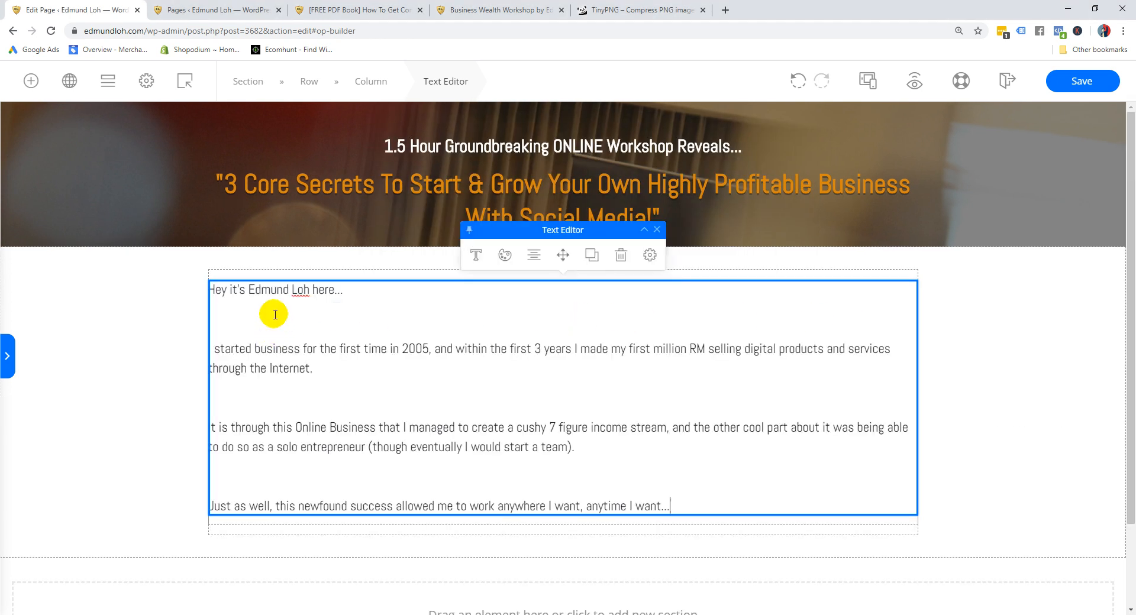
Remove the extra blank lines between the paragraphs of the trainer introduction
click(235, 317)
key(BackSpace)
click(241, 372)
key(BackSpace)
click(234, 416)
key(BackSpace)
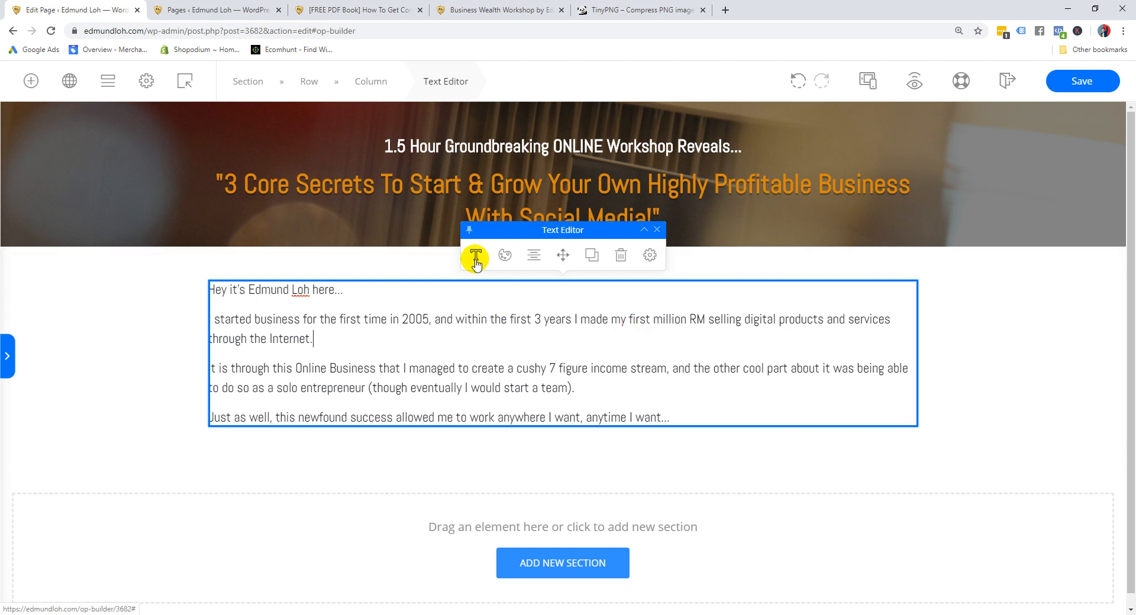
Check the introduction's text size options, and try a 26 px font size in the page-wide body typography settings
click(476, 259)
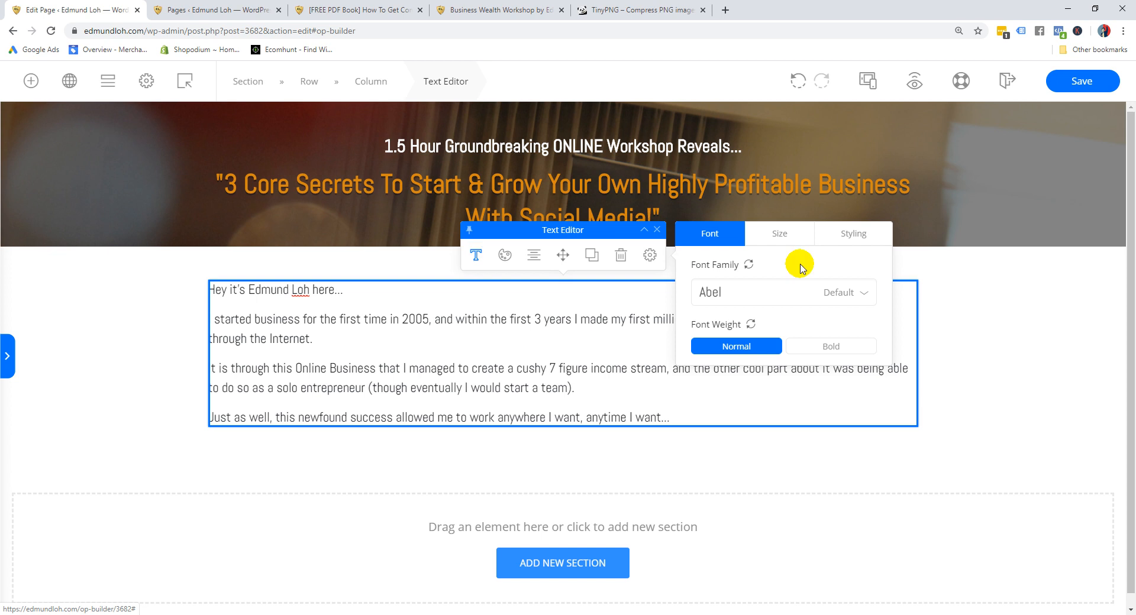
click(780, 235)
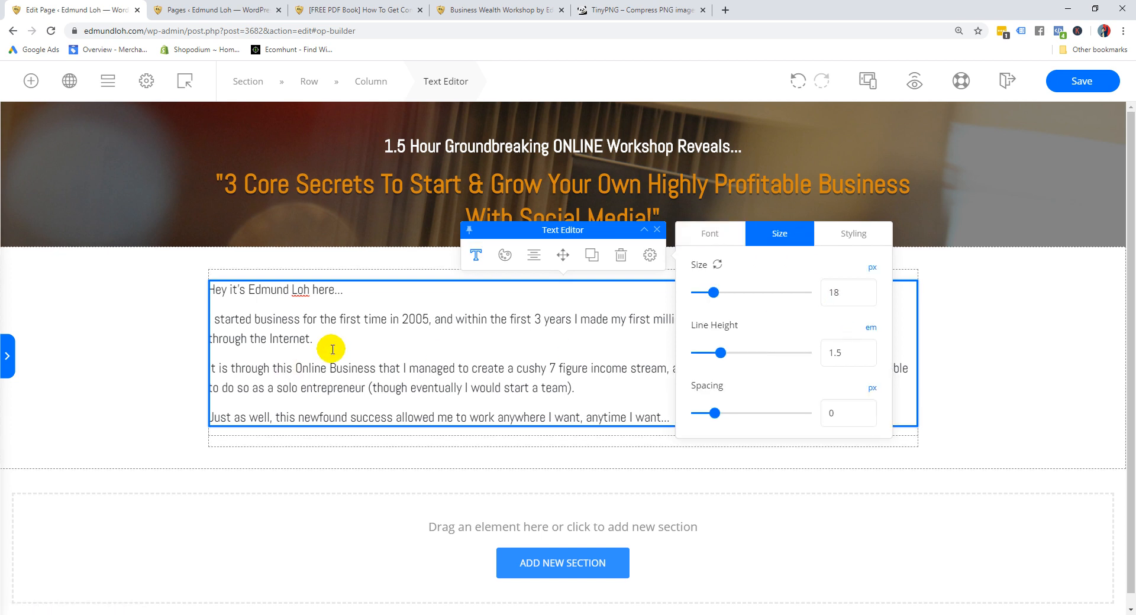
click(142, 87)
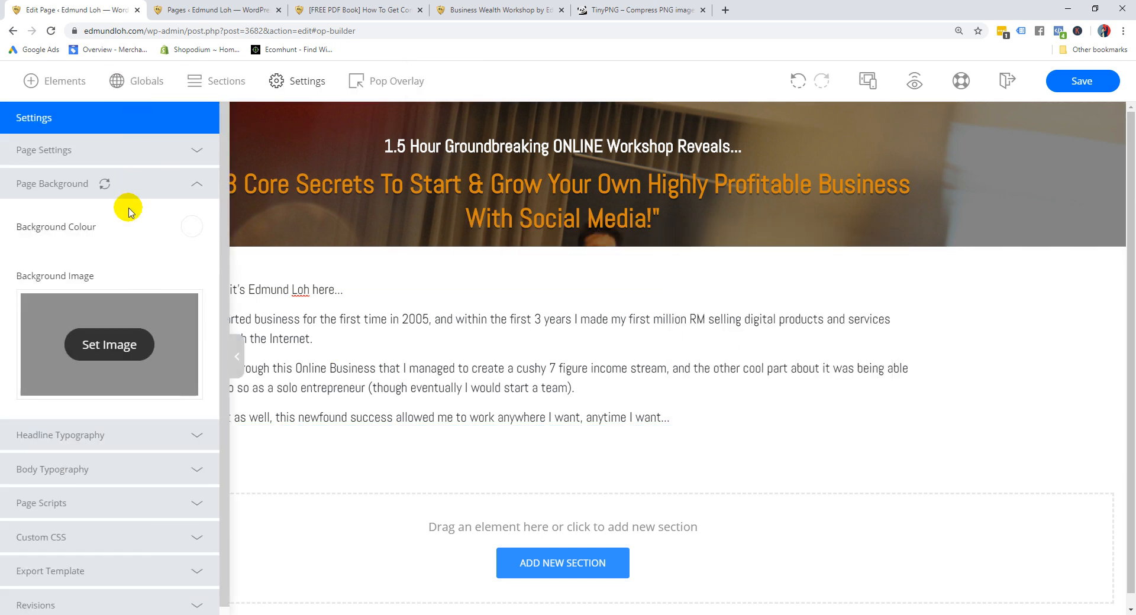
click(197, 184)
click(198, 252)
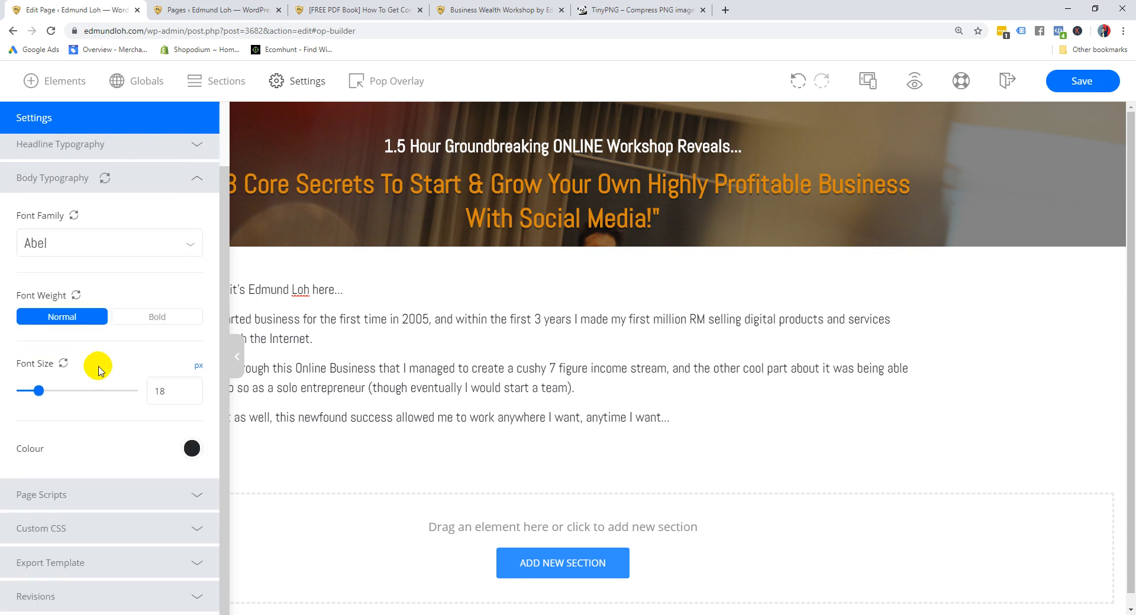
drag(40, 391, 55, 414)
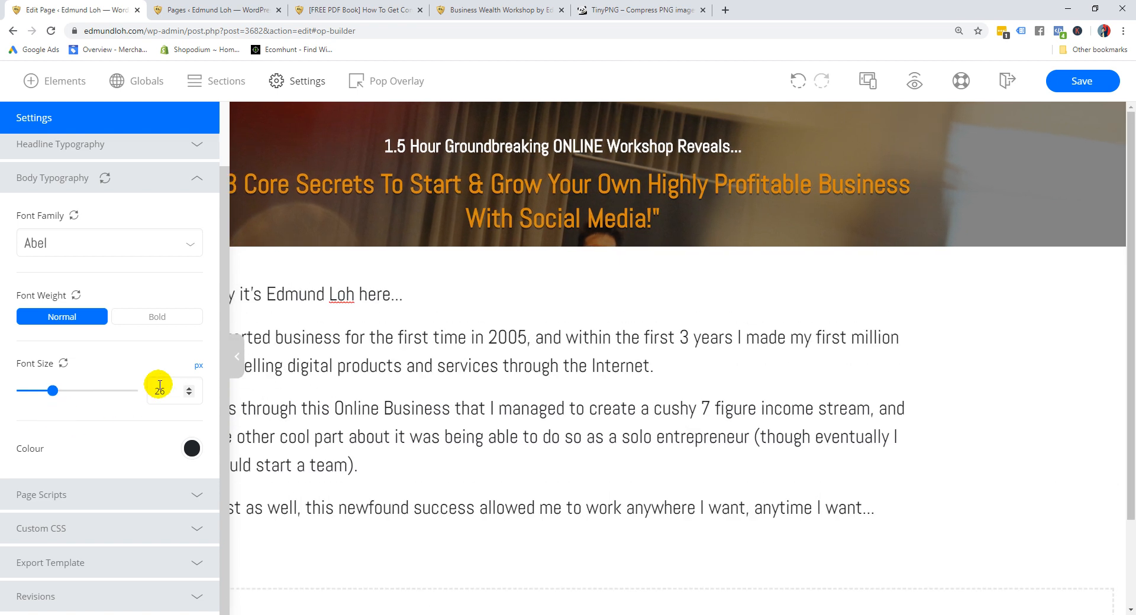
Set the page's body font size to 18 px, close the page settings, and save the page
text(18)
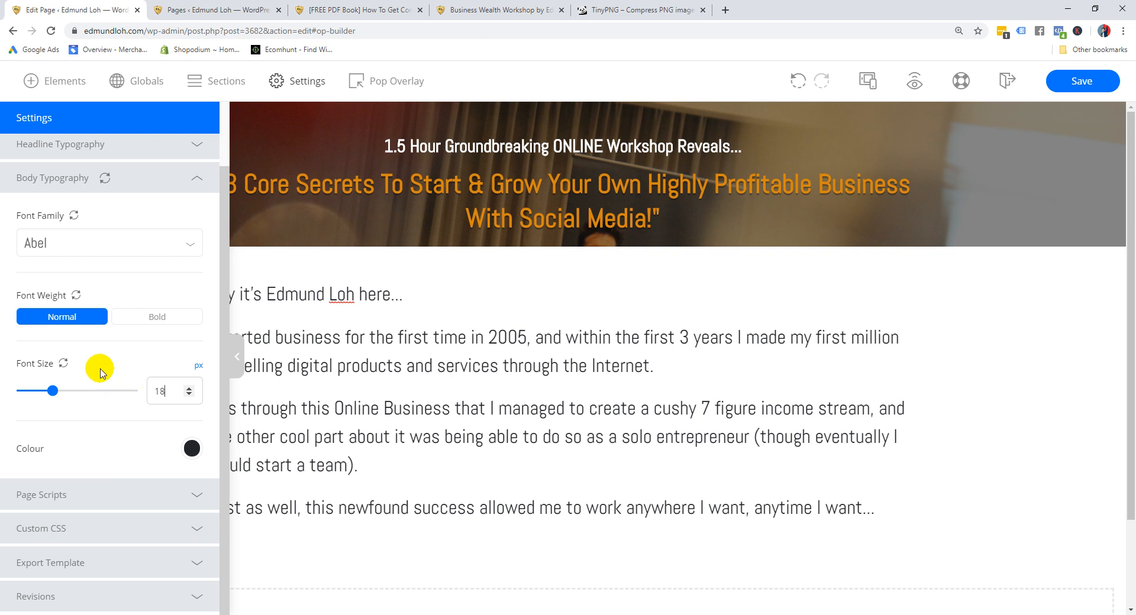
click(236, 367)
click(923, 327)
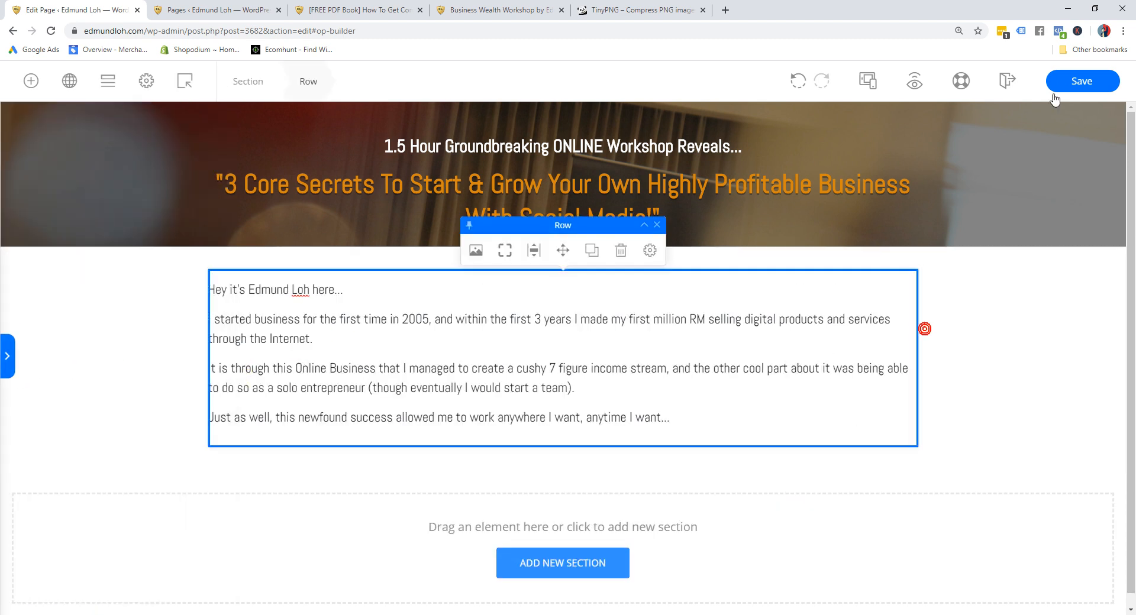
click(1066, 87)
Change the introduction's text colour to green #35d748
click(562, 307)
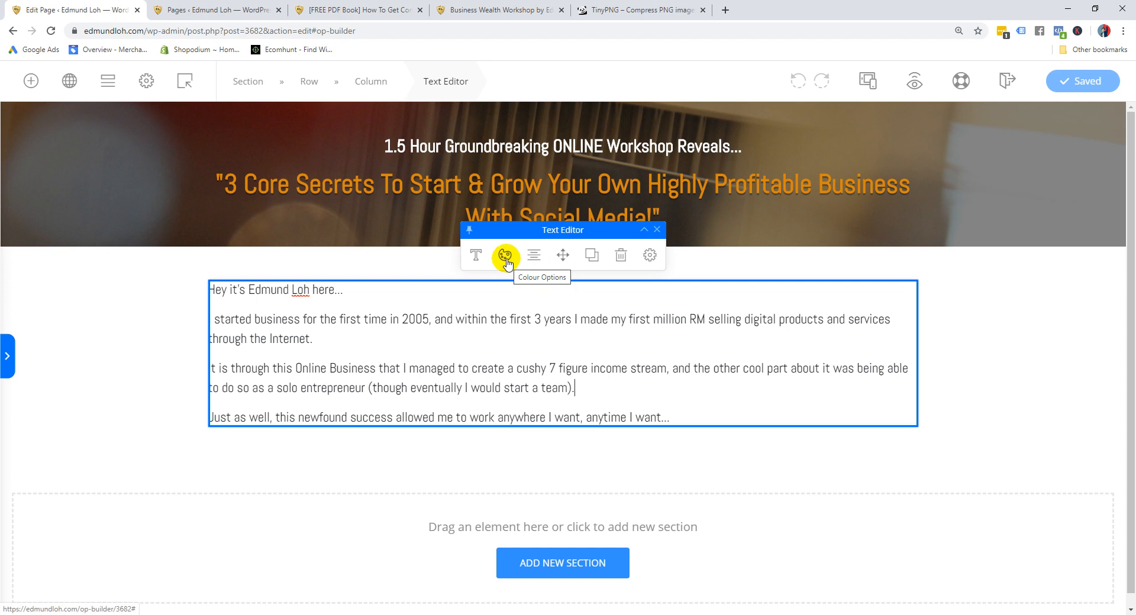
click(504, 256)
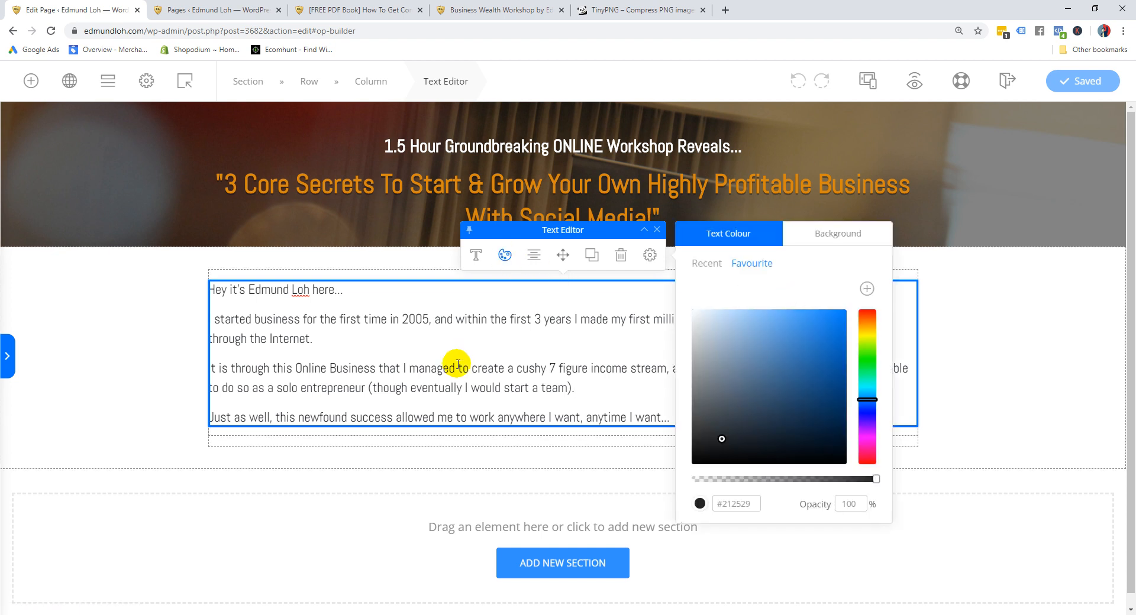
mouse_move(786, 360)
mouse_down()
mouse_move(803, 343)
mouse_move(820, 375)
mouse_move(816, 336)
mouse_move(815, 398)
mouse_move(808, 334)
mouse_up()
click(867, 364)
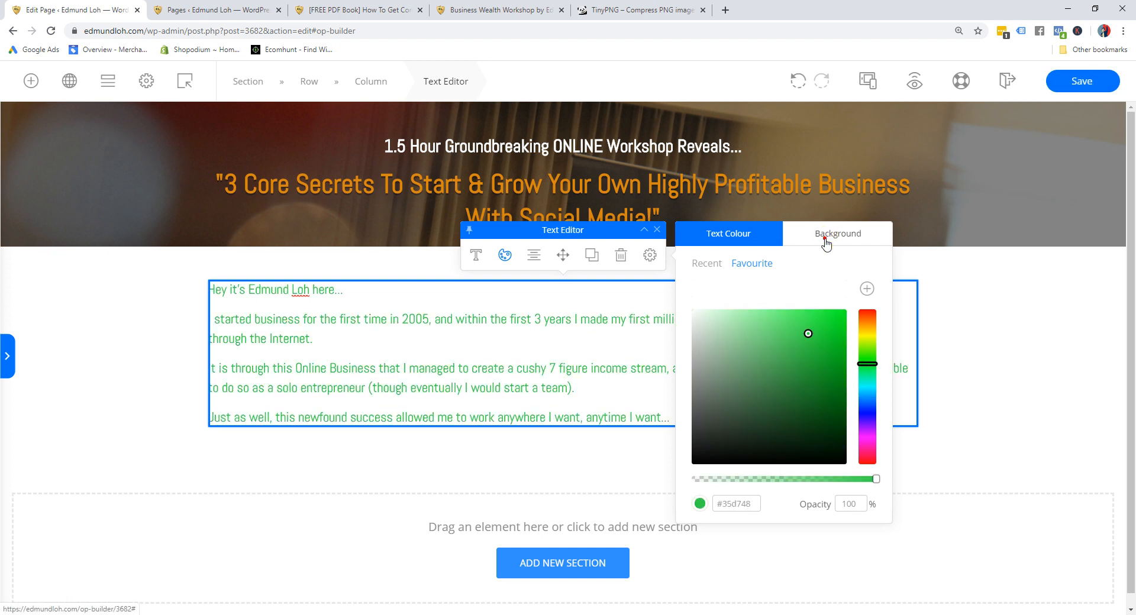
Try a red #e35151 background behind the introduction text, and lower its opacity until it is transparent
click(826, 243)
click(802, 416)
drag(803, 416, 791, 327)
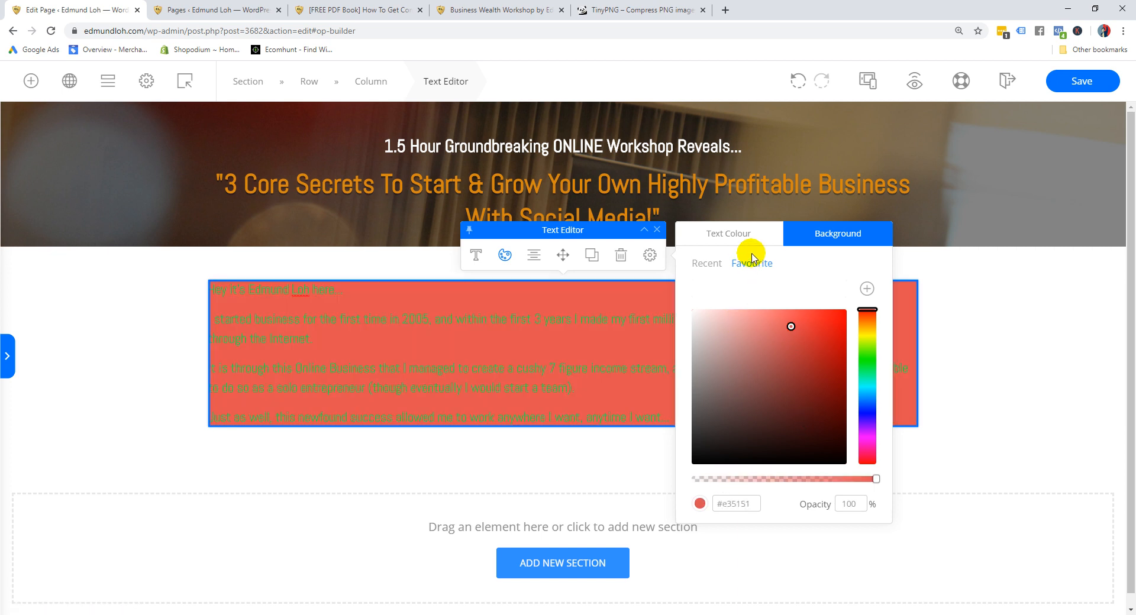
drag(875, 478, 692, 478)
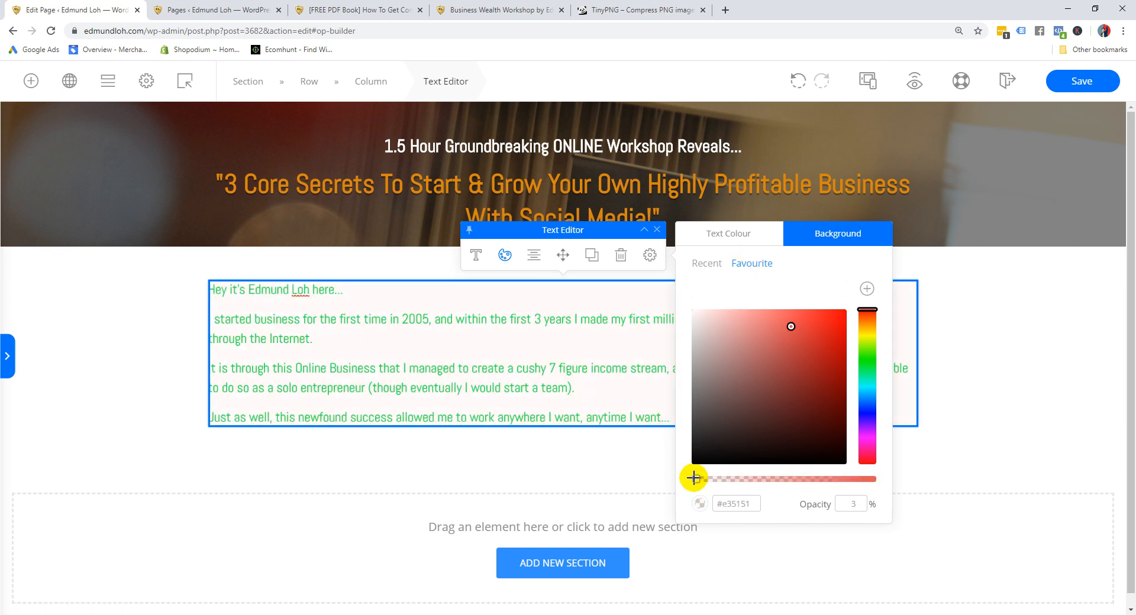
click(740, 252)
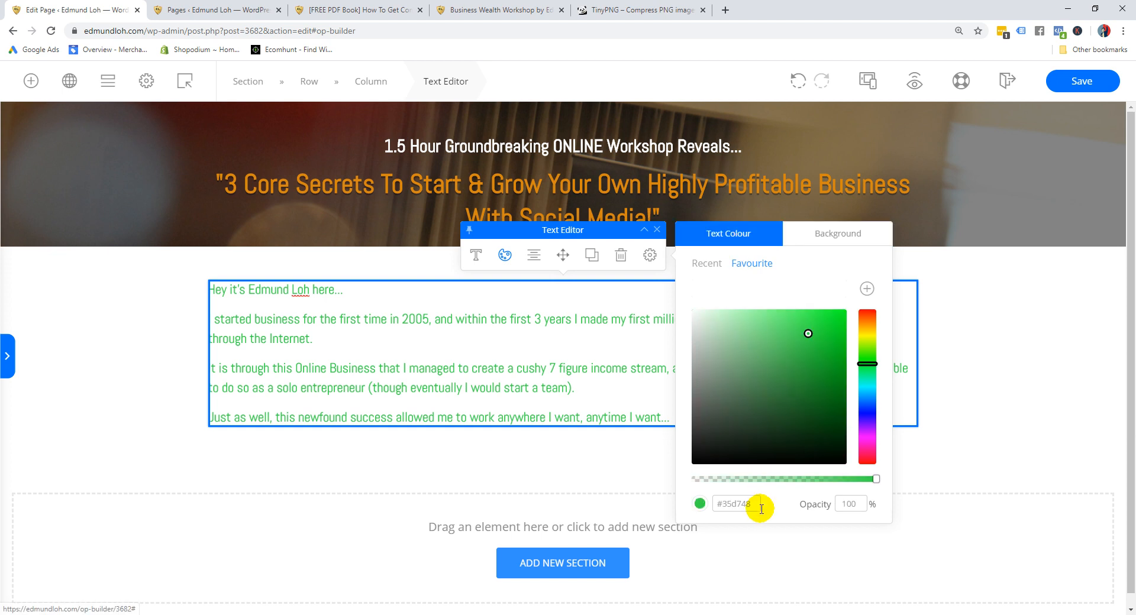
click(941, 333)
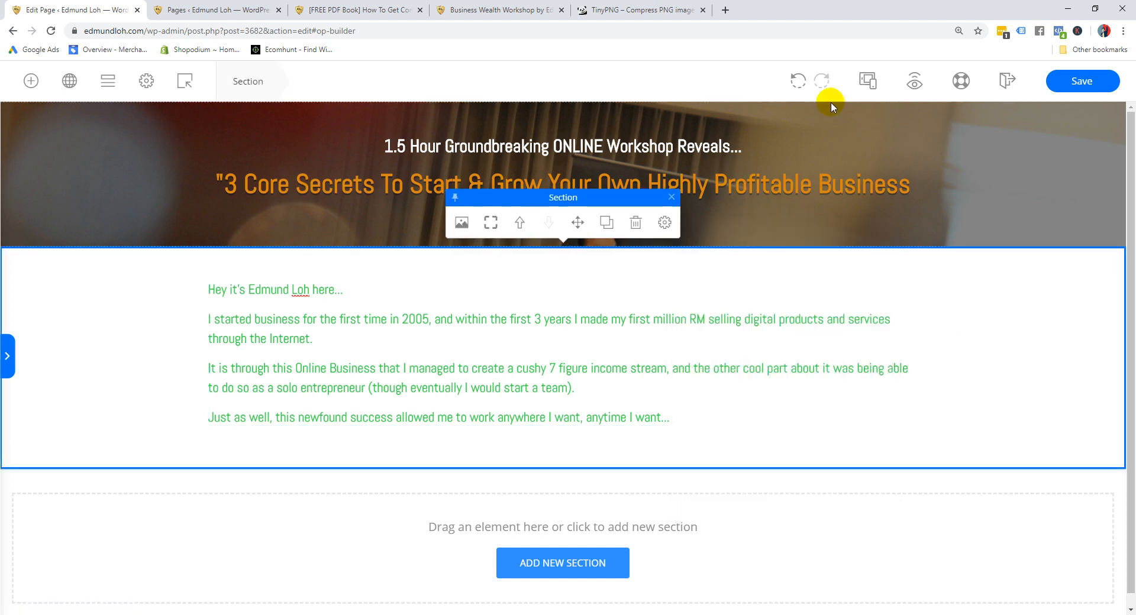
Undo the recent colour changes on the introductory text block
click(803, 82)
click(803, 83)
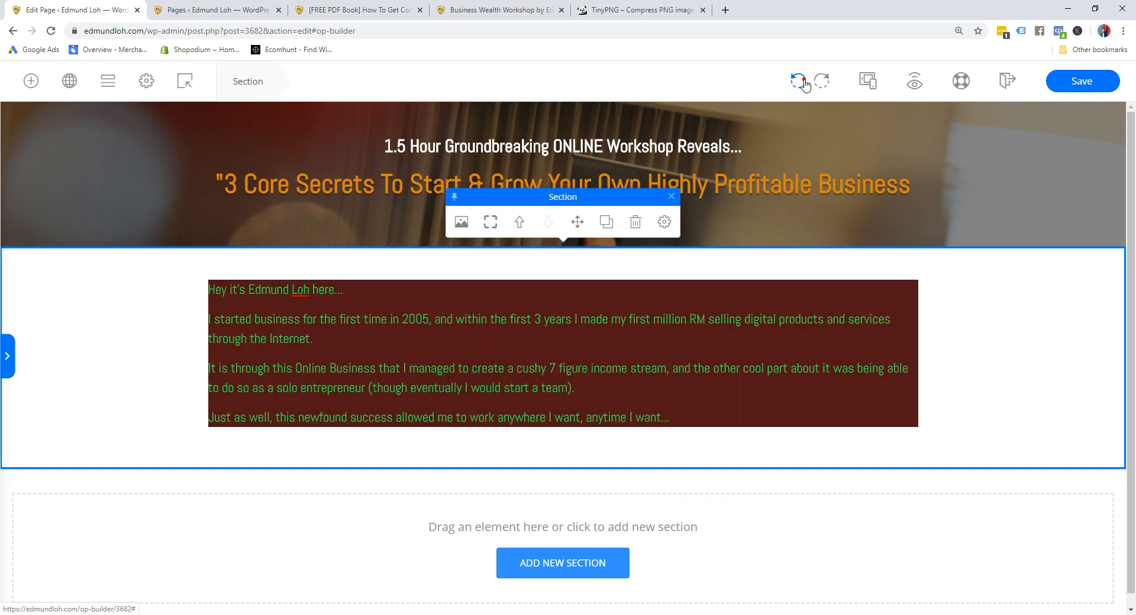
click(803, 83)
click(803, 83)
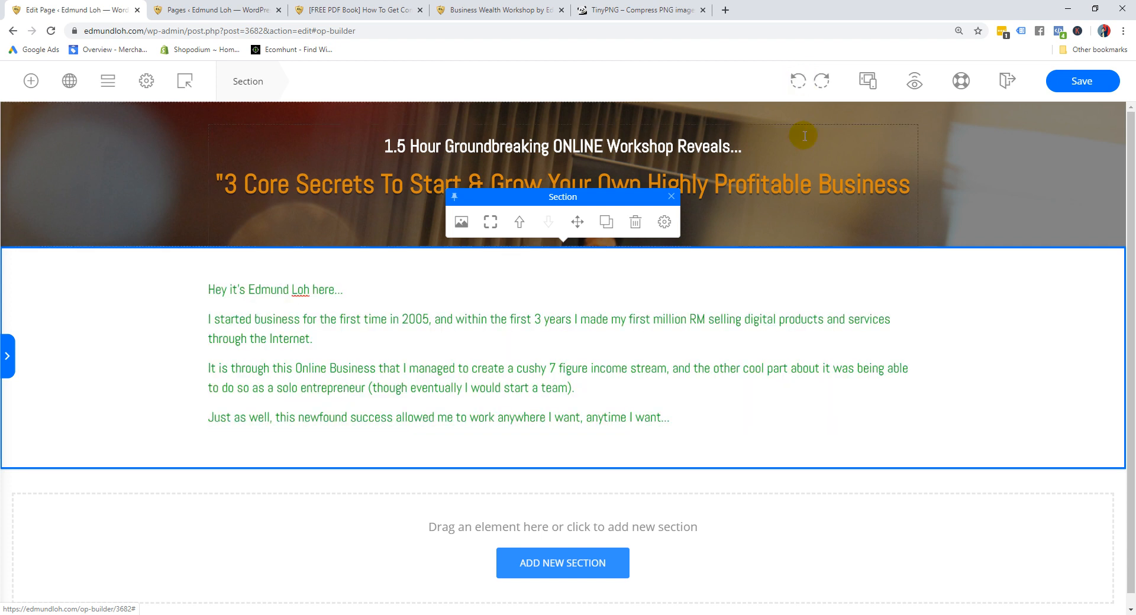
click(482, 284)
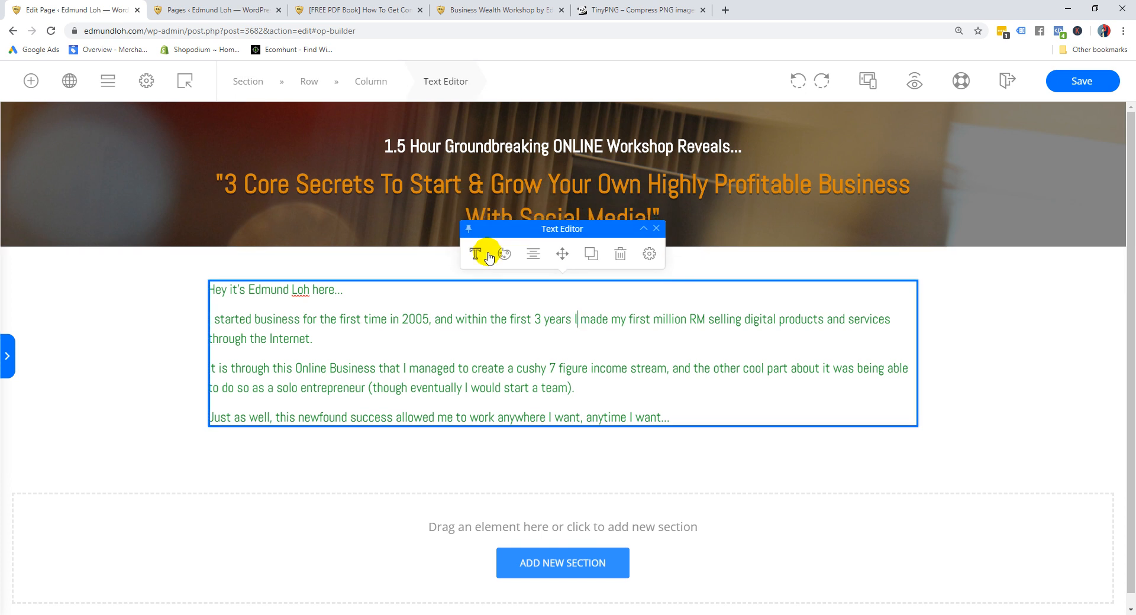
click(411, 322)
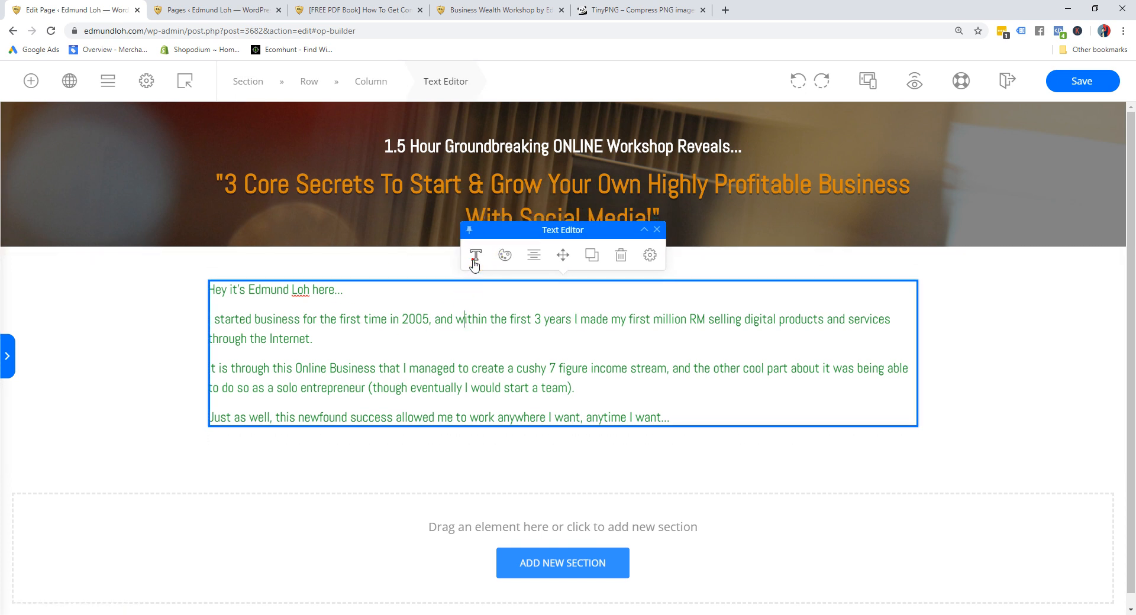
click(475, 255)
click(794, 245)
click(122, 355)
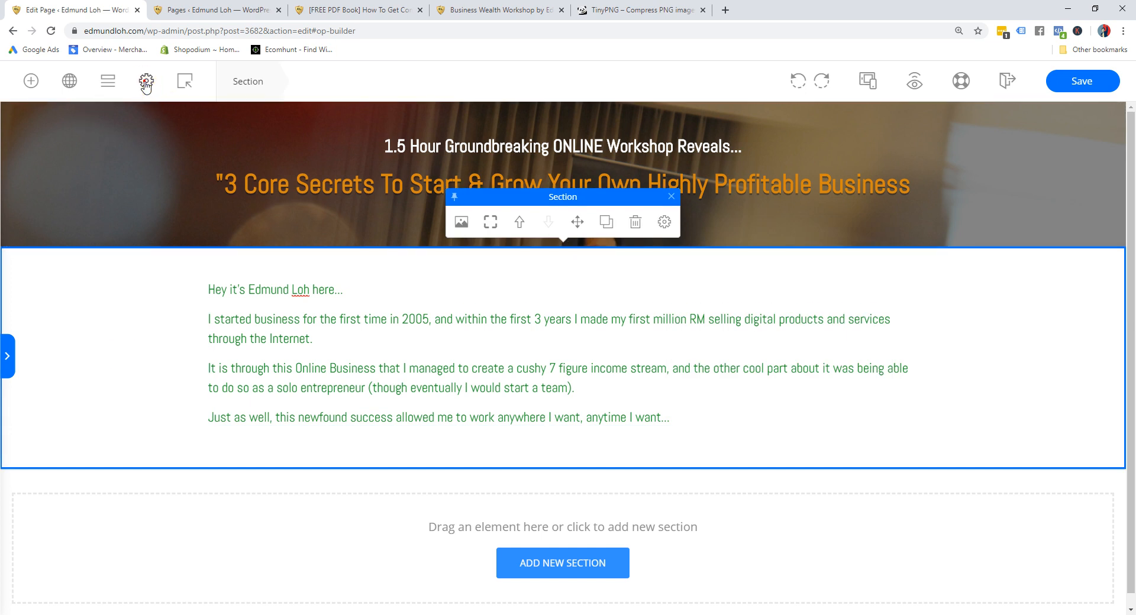
Copy the page's default text colour code #212529 from the page settings
click(145, 81)
click(190, 524)
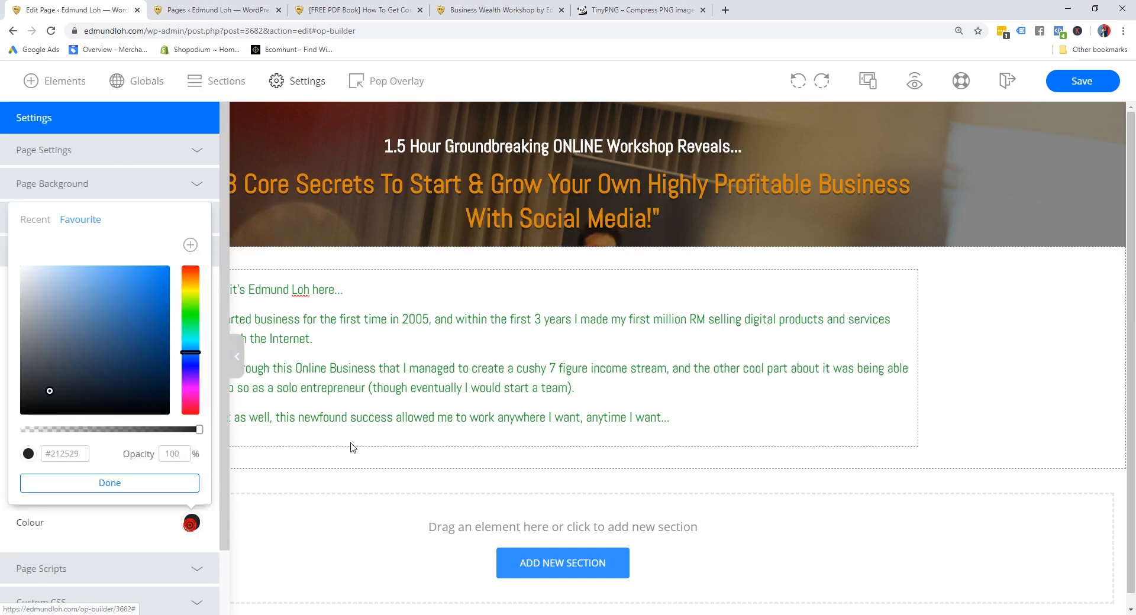
double_click(65, 453)
key(ctrl+c)
click(367, 384)
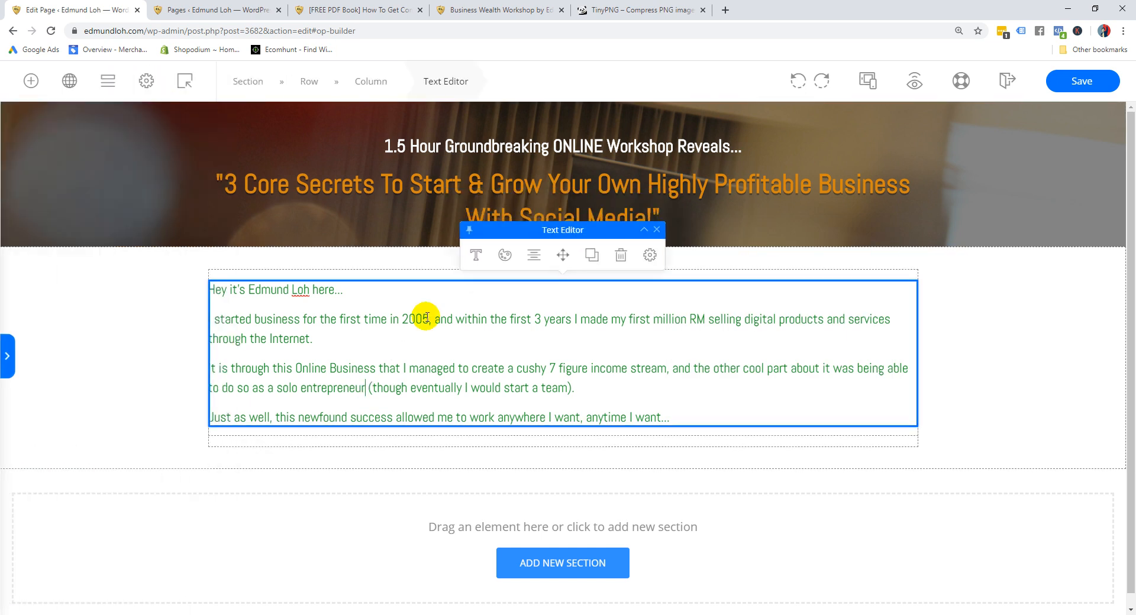
Set the introductory text block's text colour to the copied code #212529
click(505, 255)
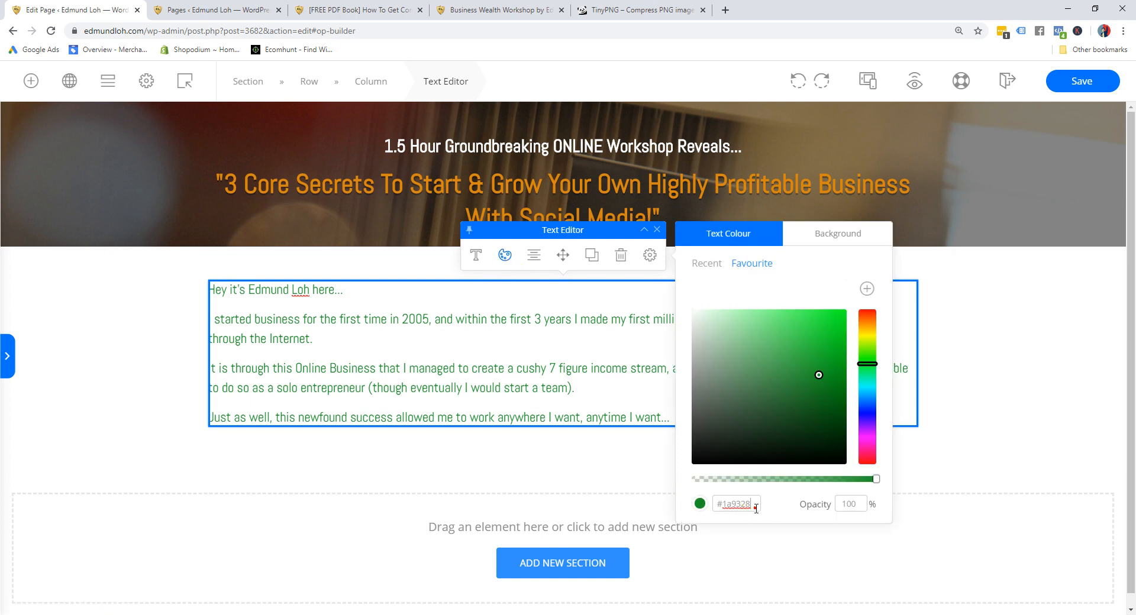
click(584, 375)
click(465, 318)
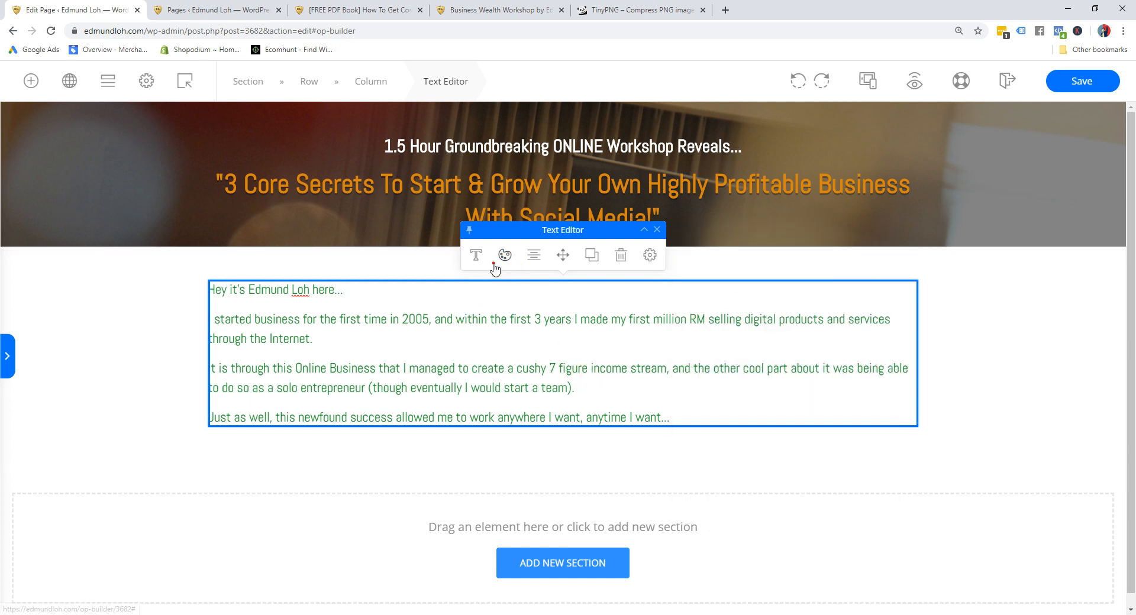
click(505, 255)
double_click(756, 500)
key(ctrl+v)
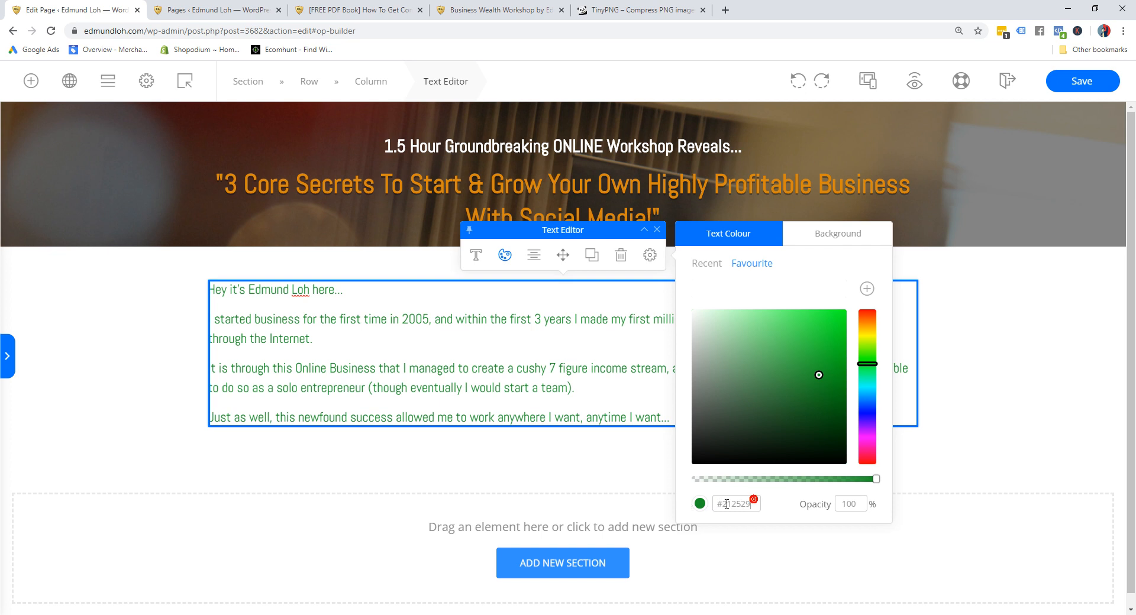
click(771, 498)
click(577, 396)
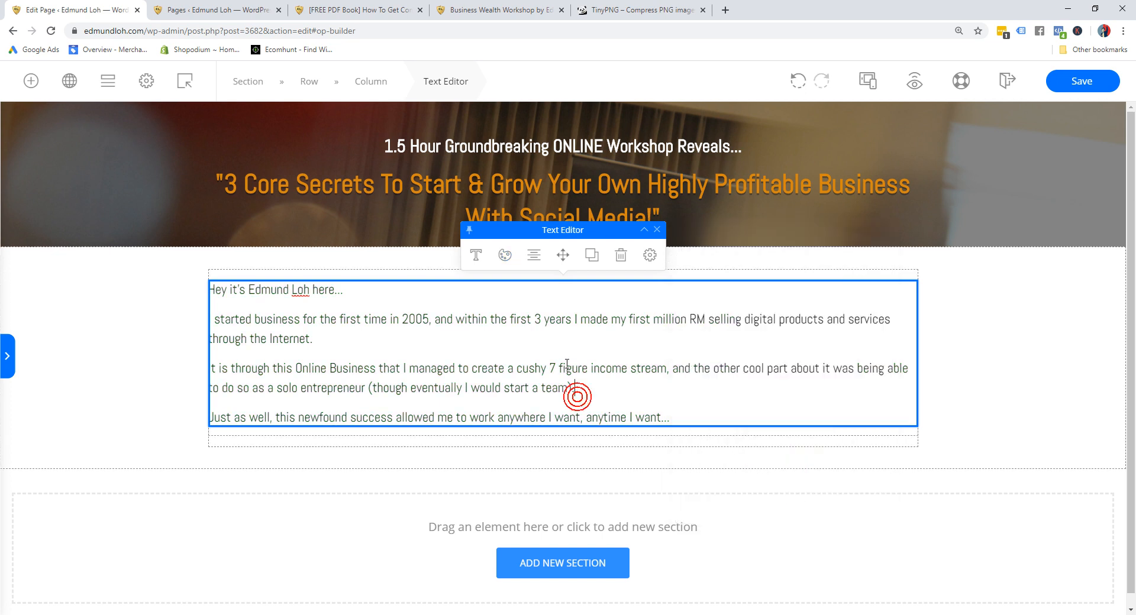
click(491, 338)
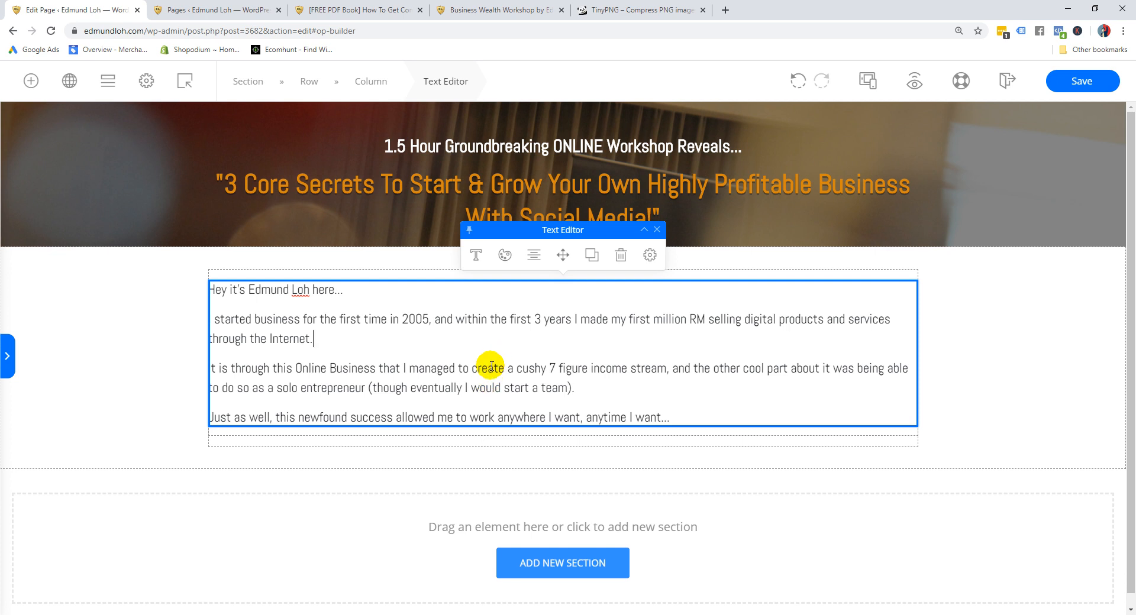
Make the words "3 years" in the second paragraph bold and red
drag(533, 320, 571, 324)
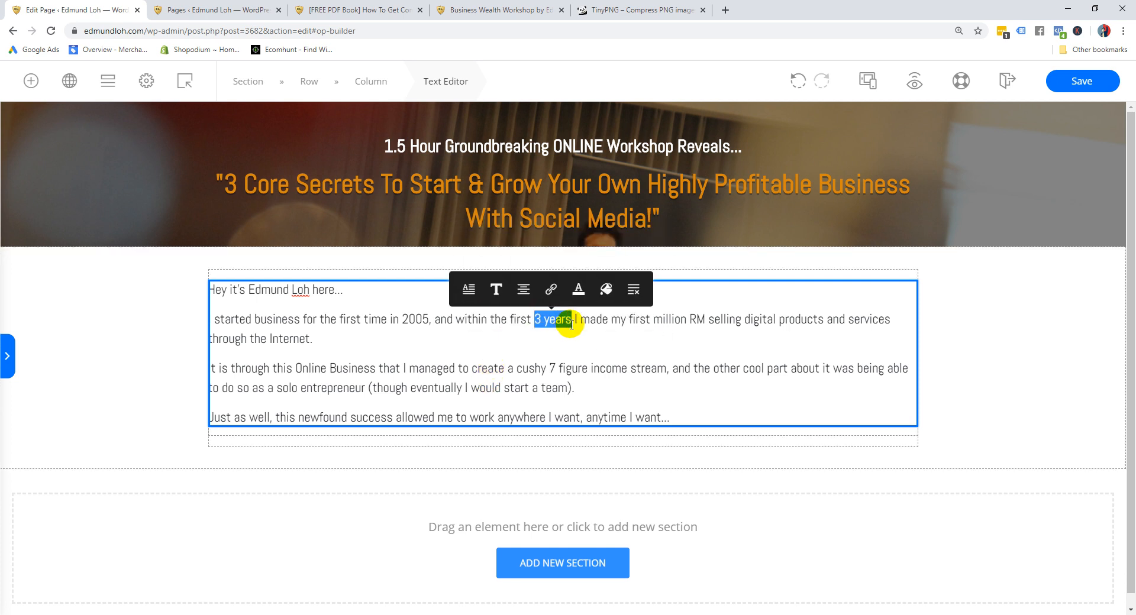
click(503, 295)
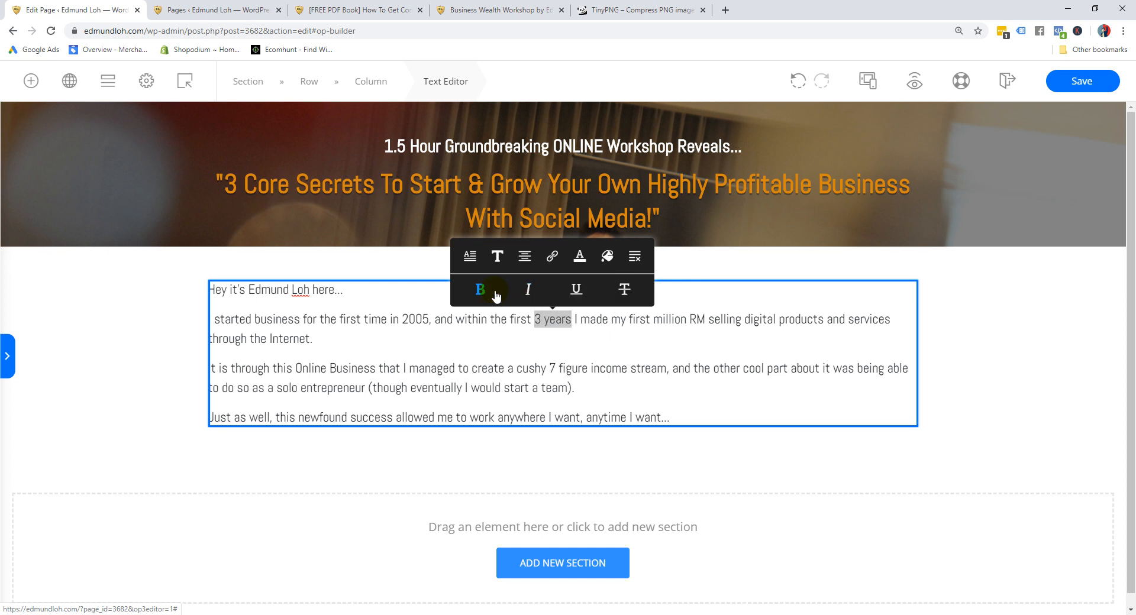
click(580, 257)
drag(556, 474, 565, 454)
mouse_move(633, 492)
mouse_down()
mouse_move(635, 560)
mouse_move(631, 436)
mouse_up()
click(606, 464)
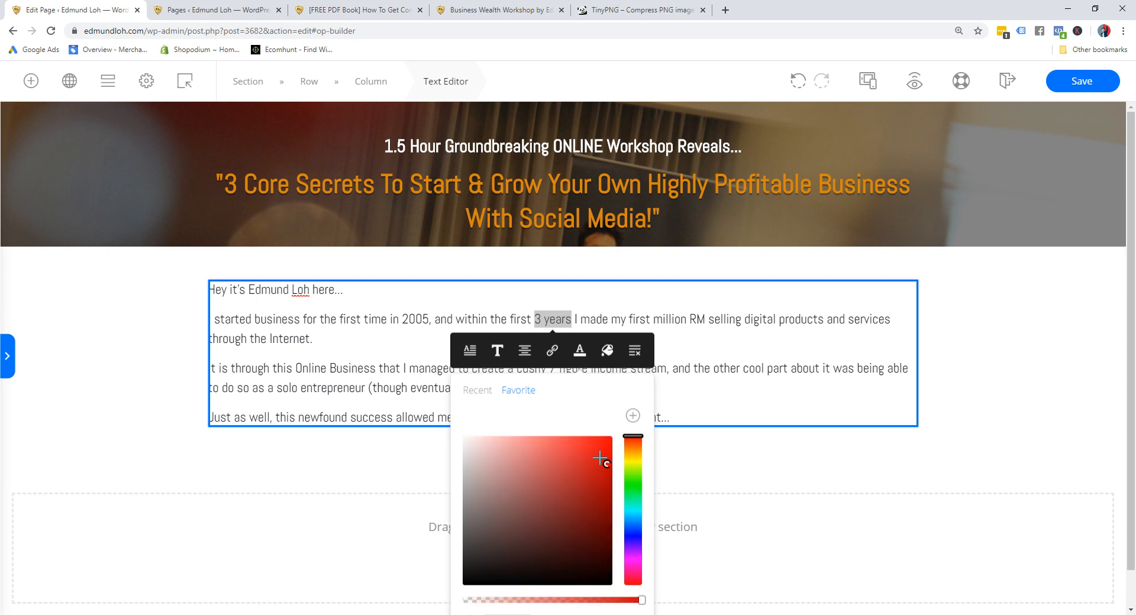
drag(534, 319, 569, 321)
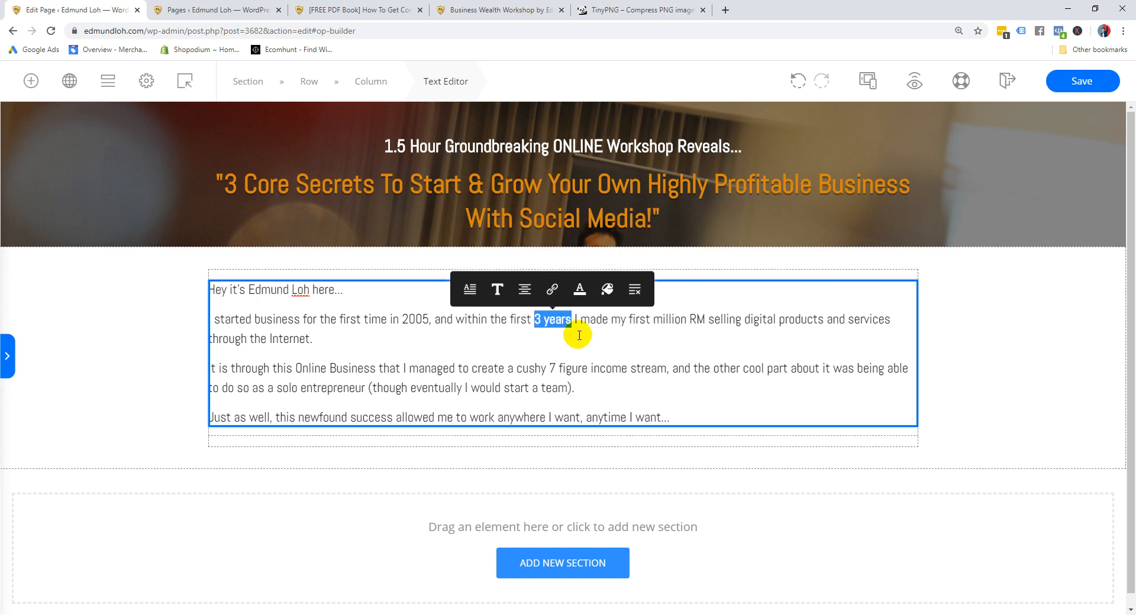
click(578, 335)
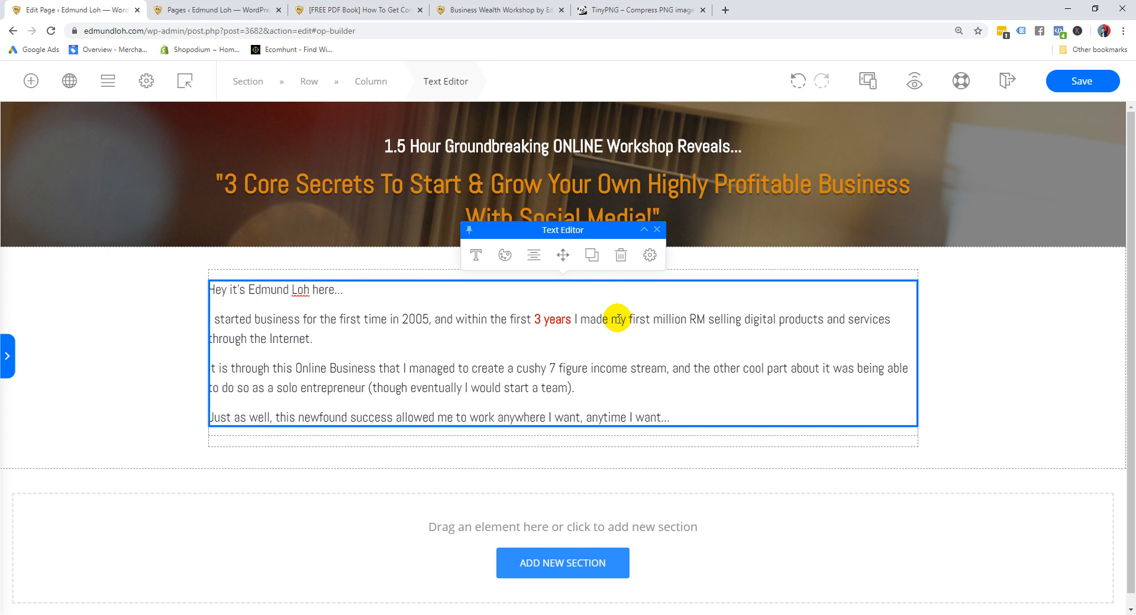
Make the bracketed phrase "(though eventually I would start a team)." bold
drag(367, 388, 580, 395)
key(ctrl+b)
click(622, 389)
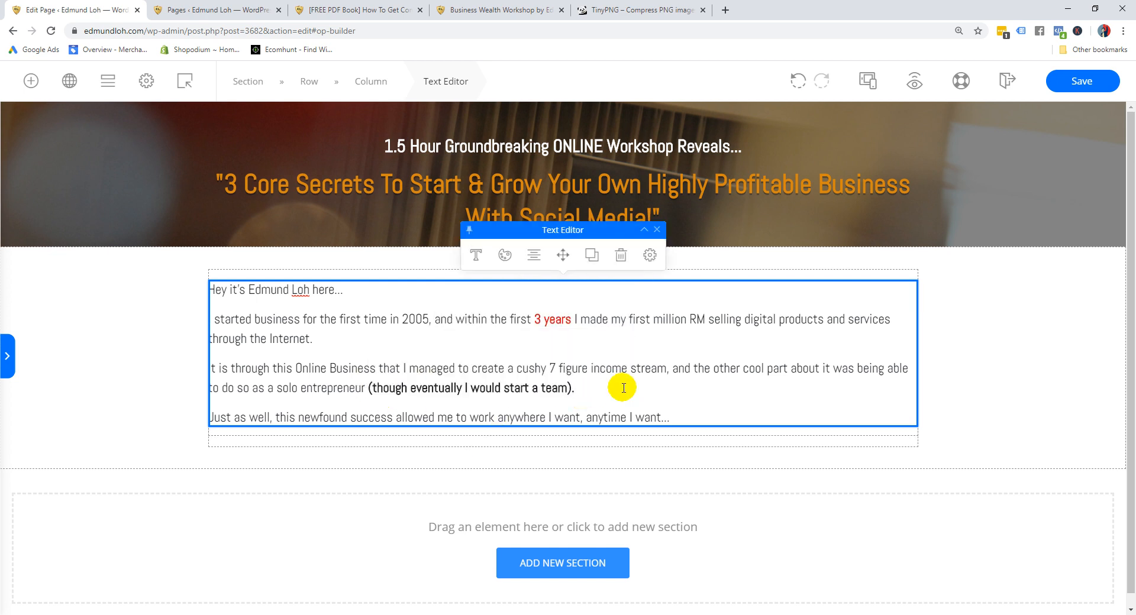
click(474, 254)
click(418, 353)
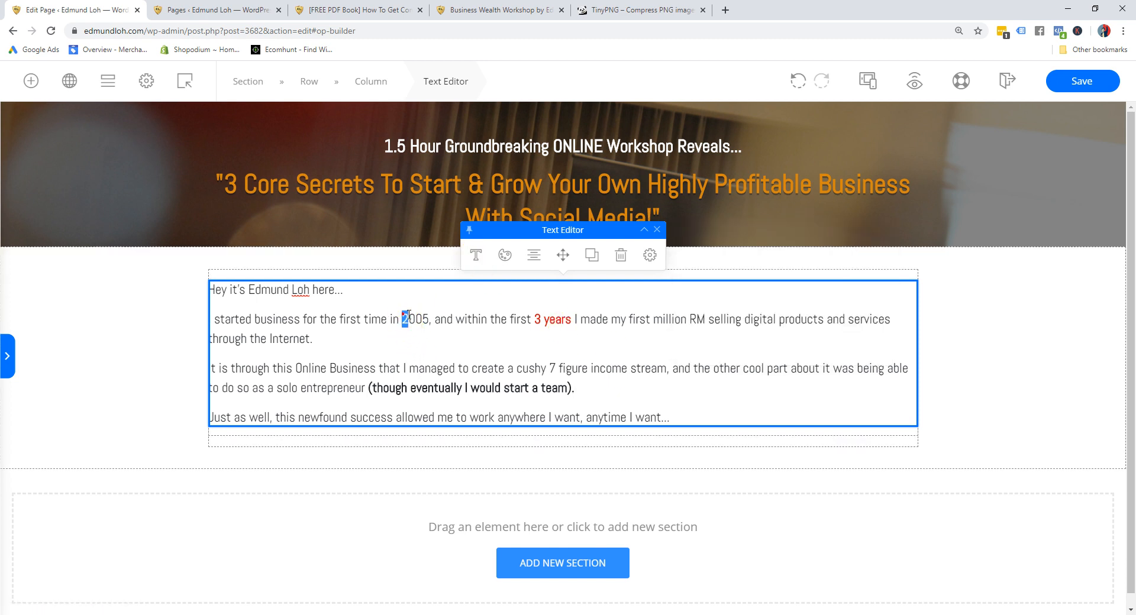
Highlight "2005" in the second paragraph with a yellow background colour and save the page
drag(409, 315, 429, 320)
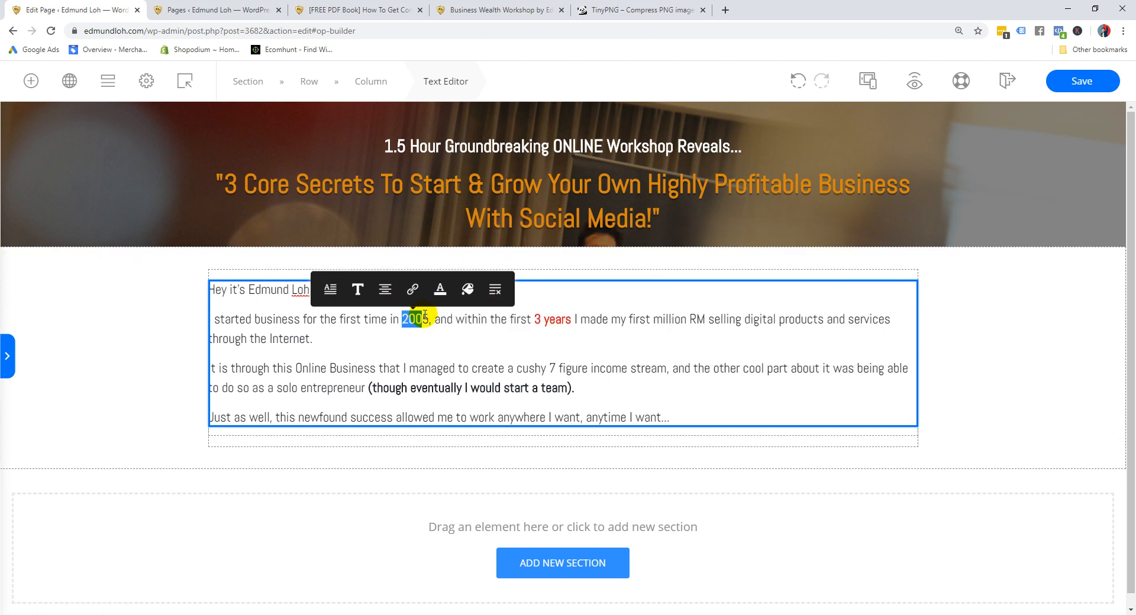
click(477, 296)
click(443, 463)
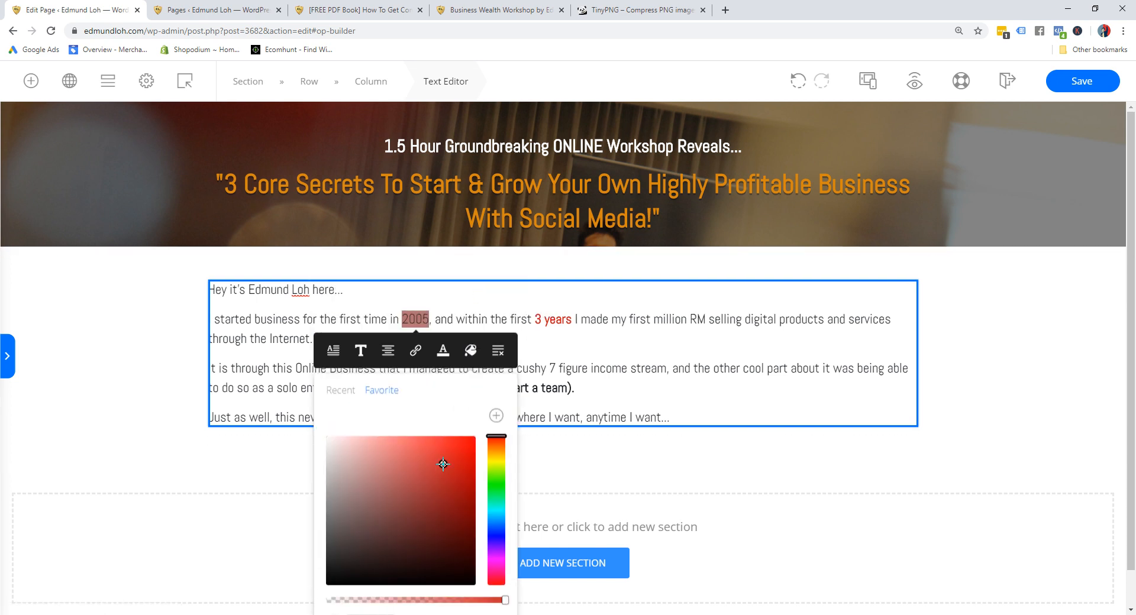
click(489, 462)
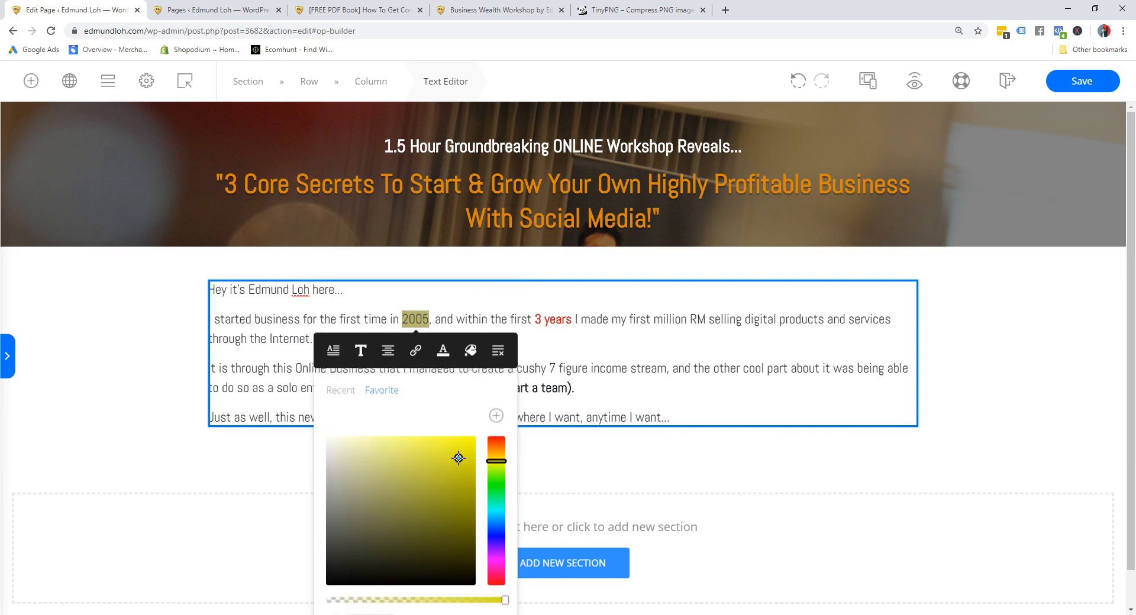
click(607, 347)
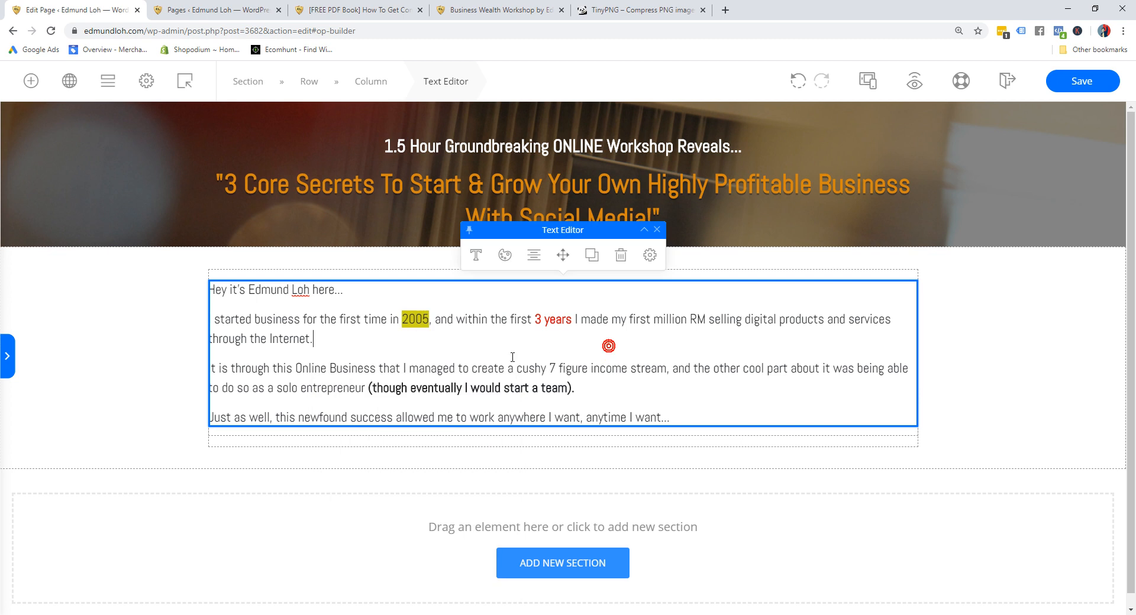
click(1056, 87)
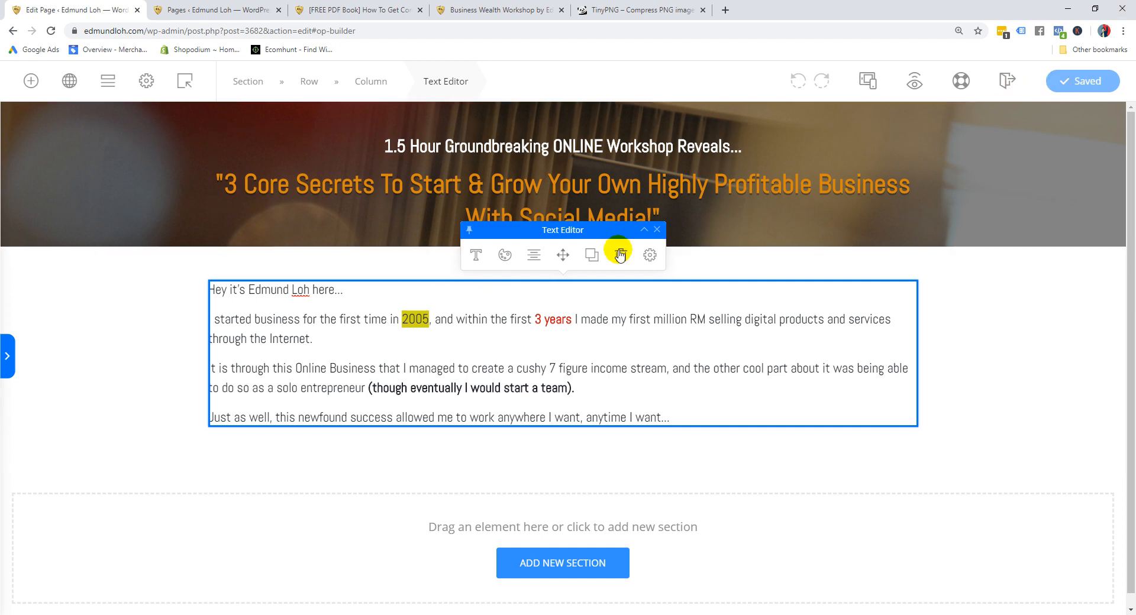
Try the text block's letter spacing control, leave the spacing at 0 px, and save the page
click(649, 255)
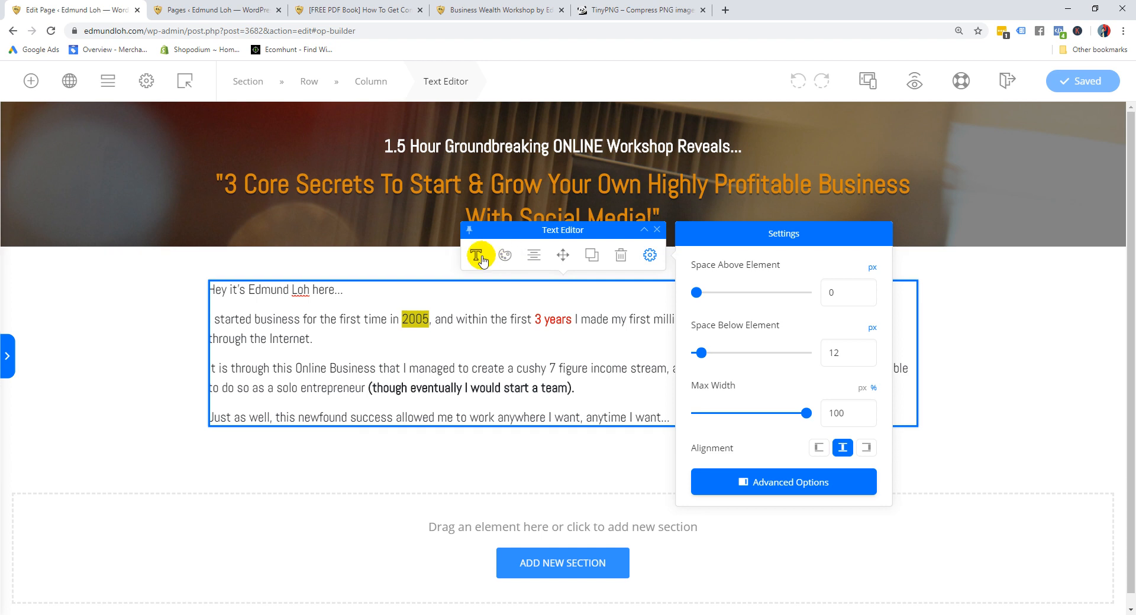
click(475, 255)
click(777, 244)
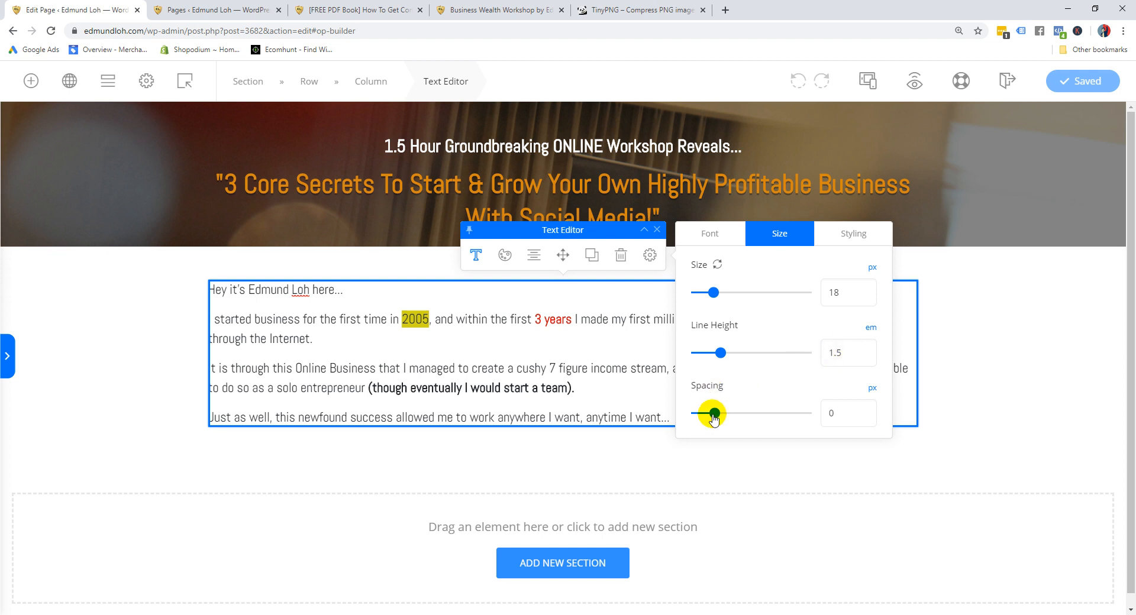
mouse_move(717, 420)
mouse_down()
mouse_move(733, 419)
mouse_move(715, 423)
mouse_up()
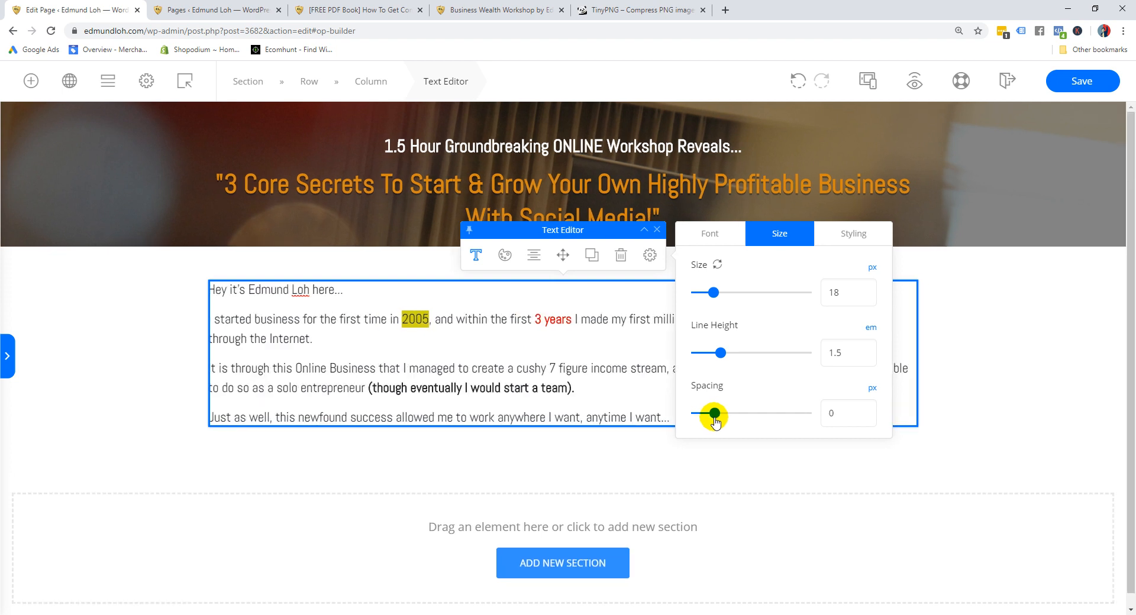
click(834, 412)
click(978, 345)
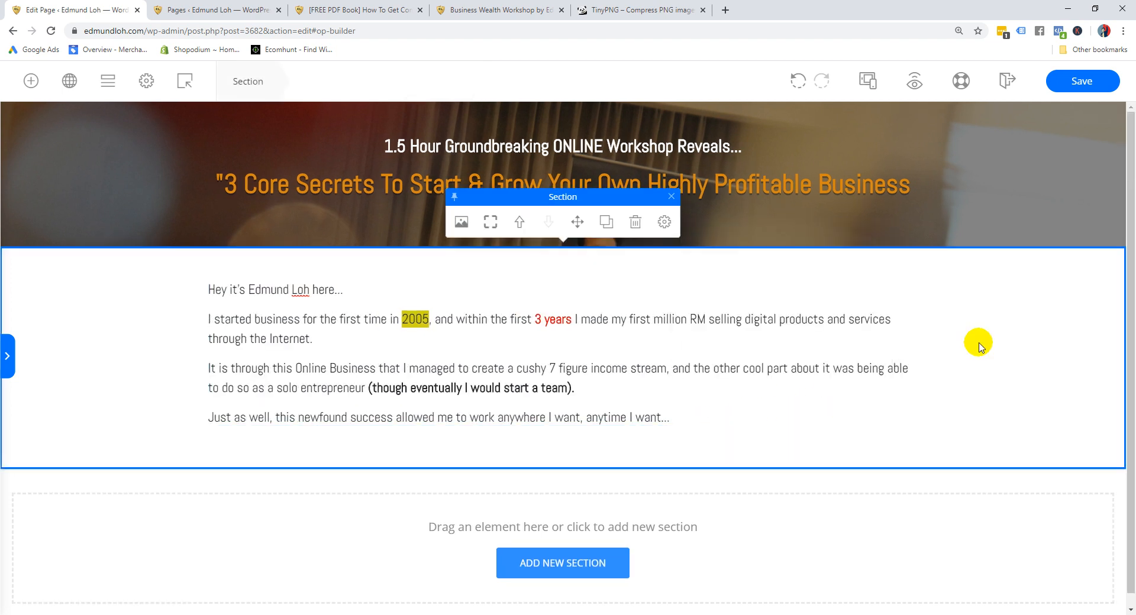
click(646, 329)
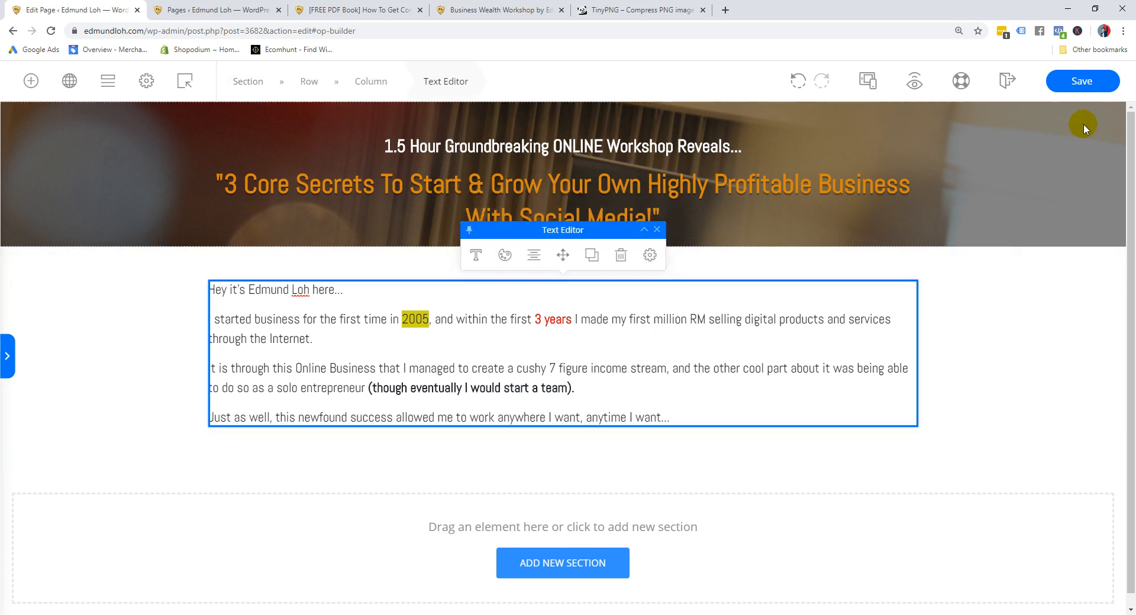
click(1074, 87)
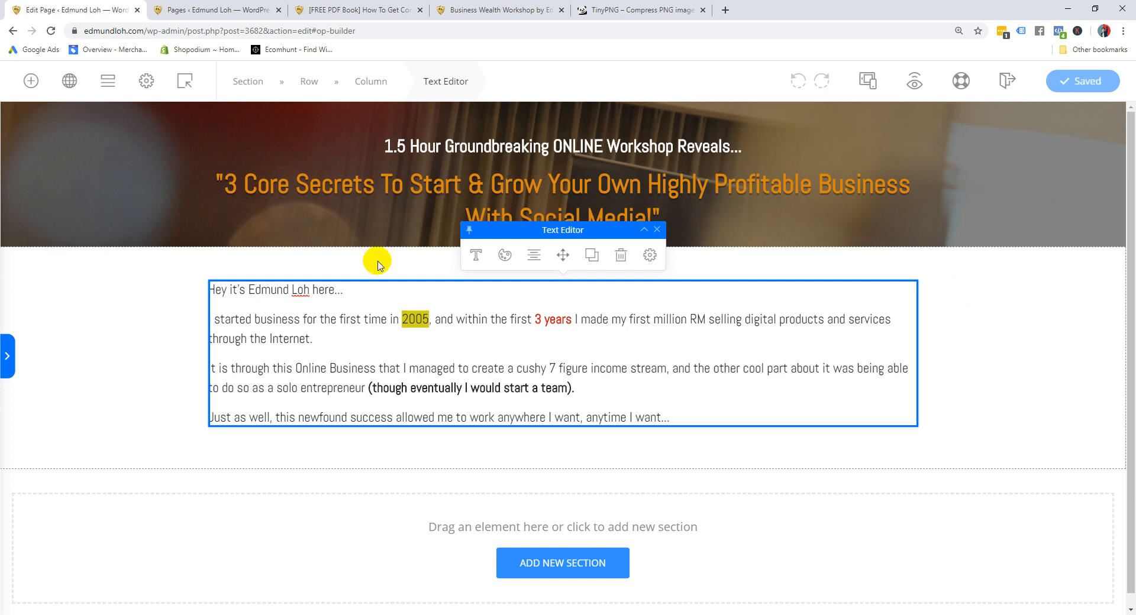
Switch to Notepad to check the topic following "How To Add Text" in the outline, and minimise both Notepad windows
click(112, 372)
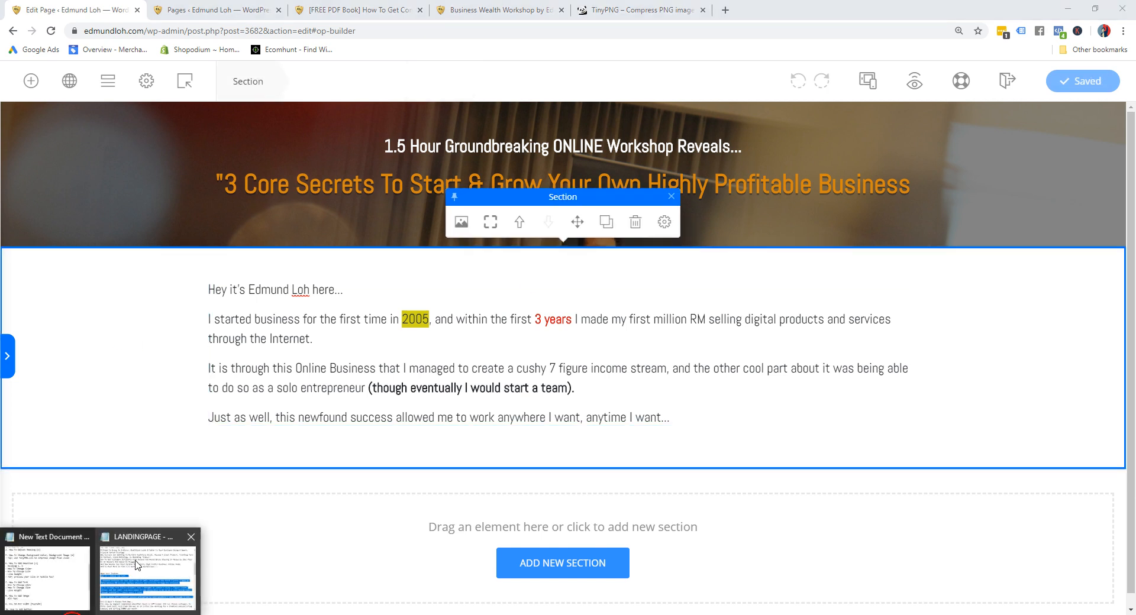
click(126, 567)
click(47, 577)
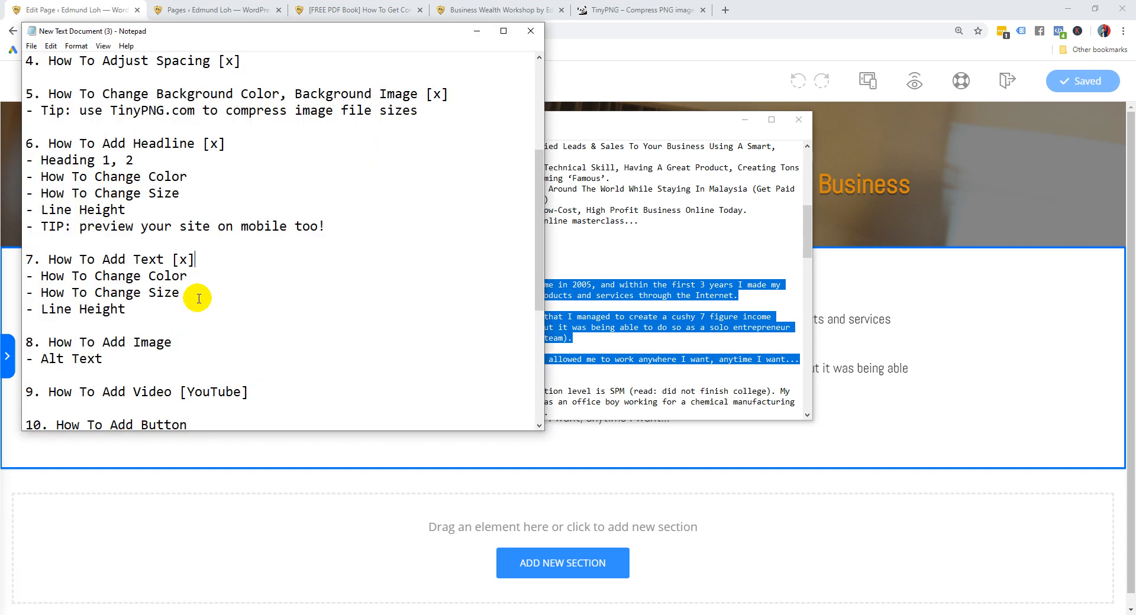
click(198, 334)
click(476, 31)
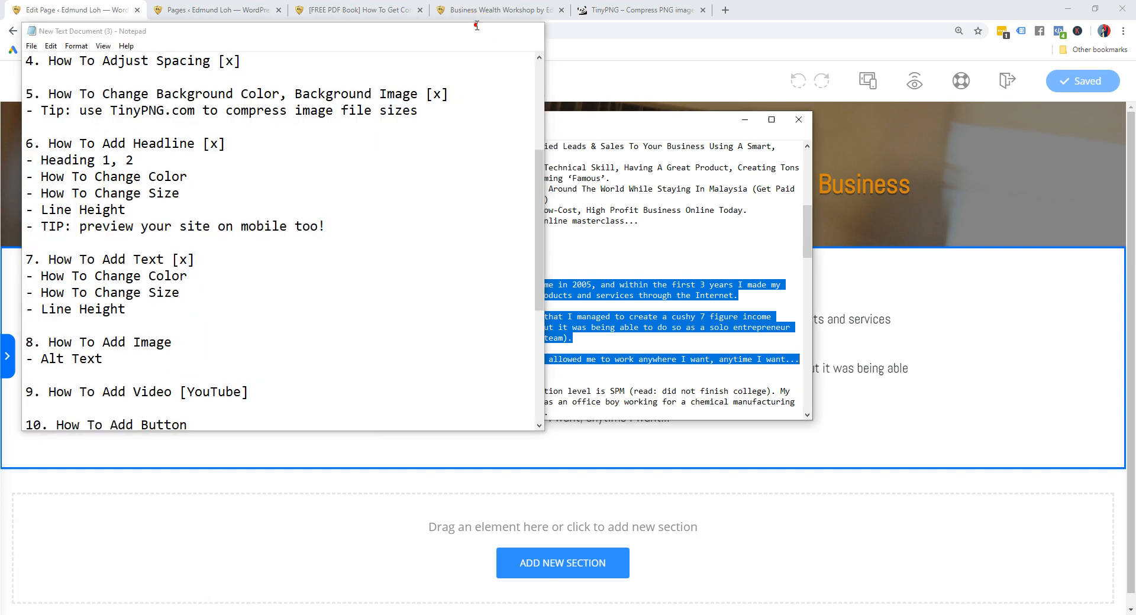
click(745, 119)
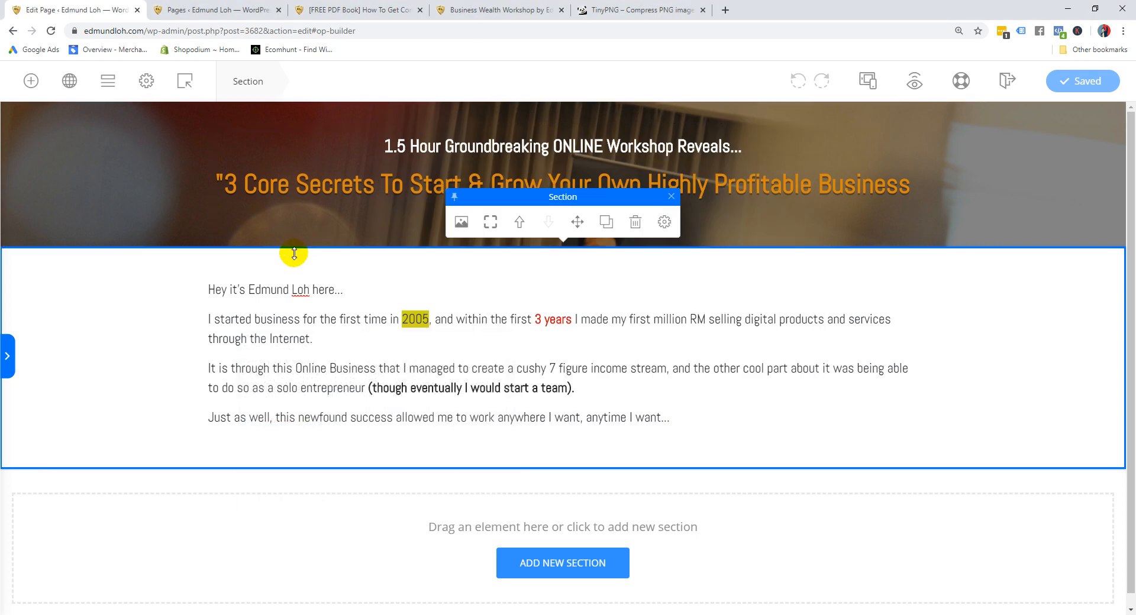
Add an Image element beside the introductory text, ahead of it in the row, and check the upload and media library sources
click(33, 82)
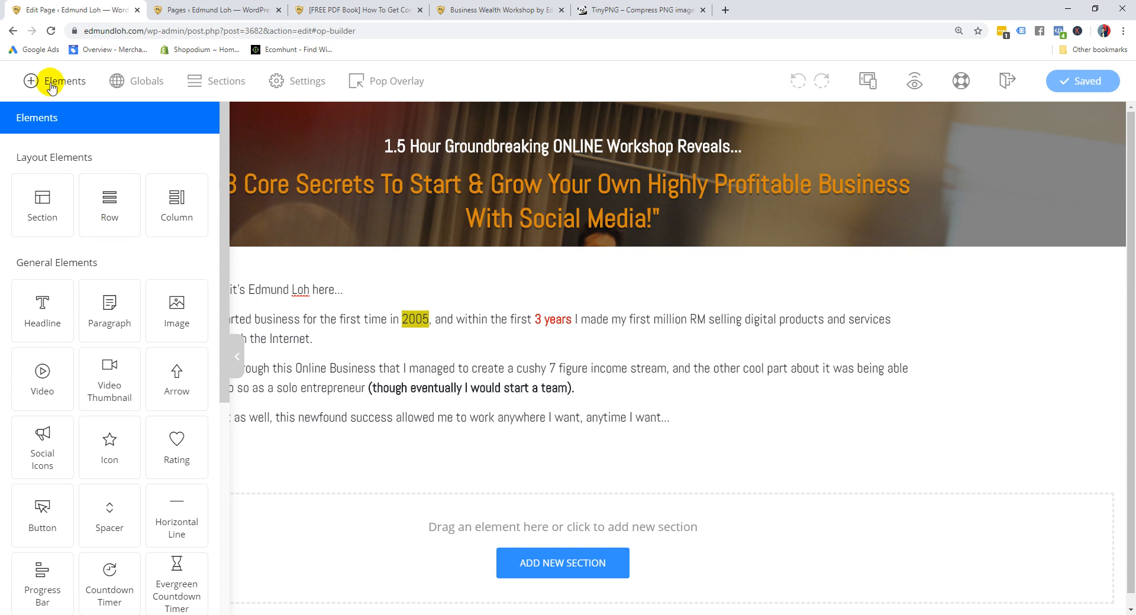
drag(163, 305, 227, 331)
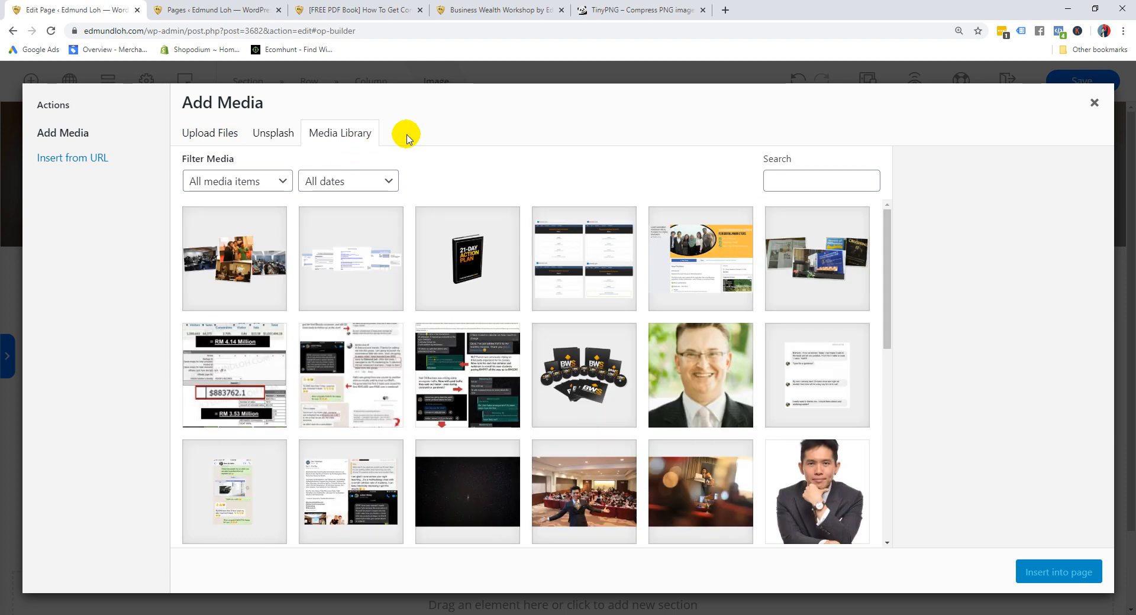
scroll(467, 215, down, 3)
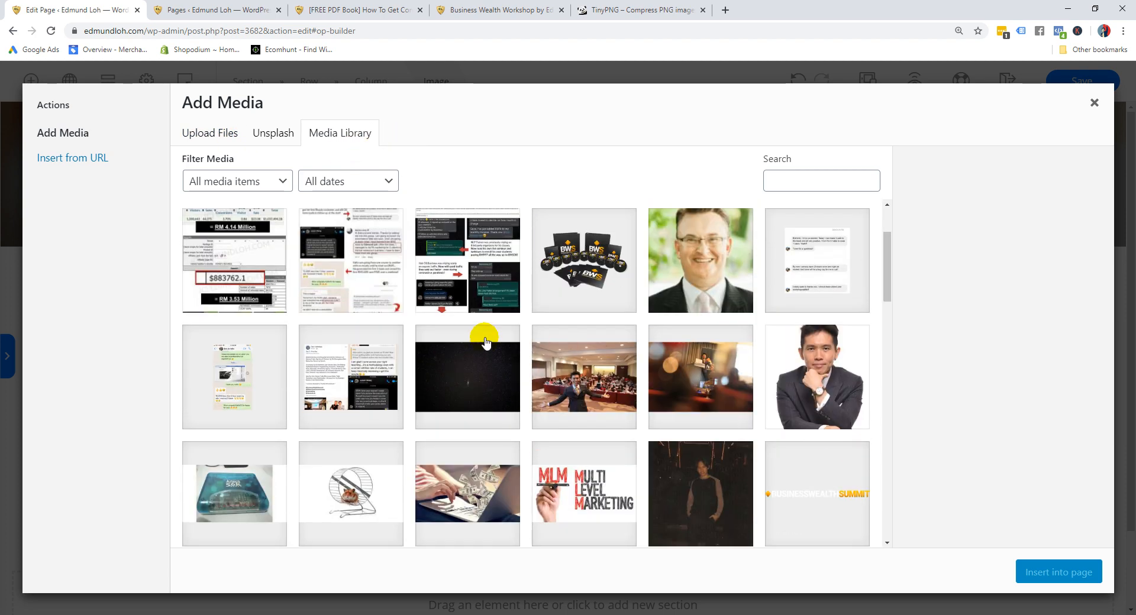
scroll(482, 329, up, 3)
click(225, 136)
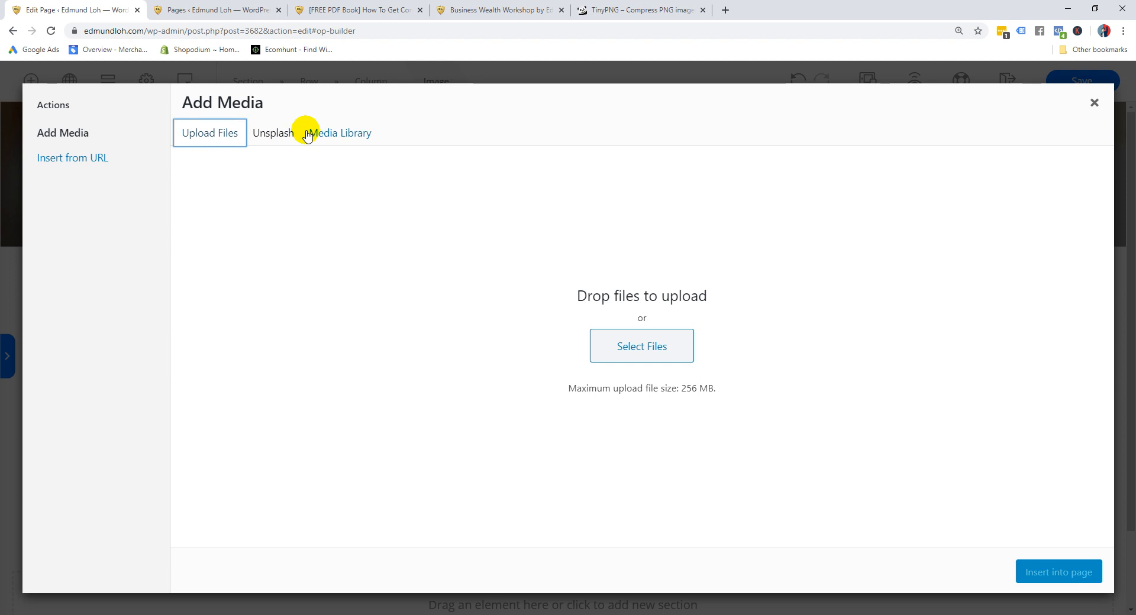
click(313, 135)
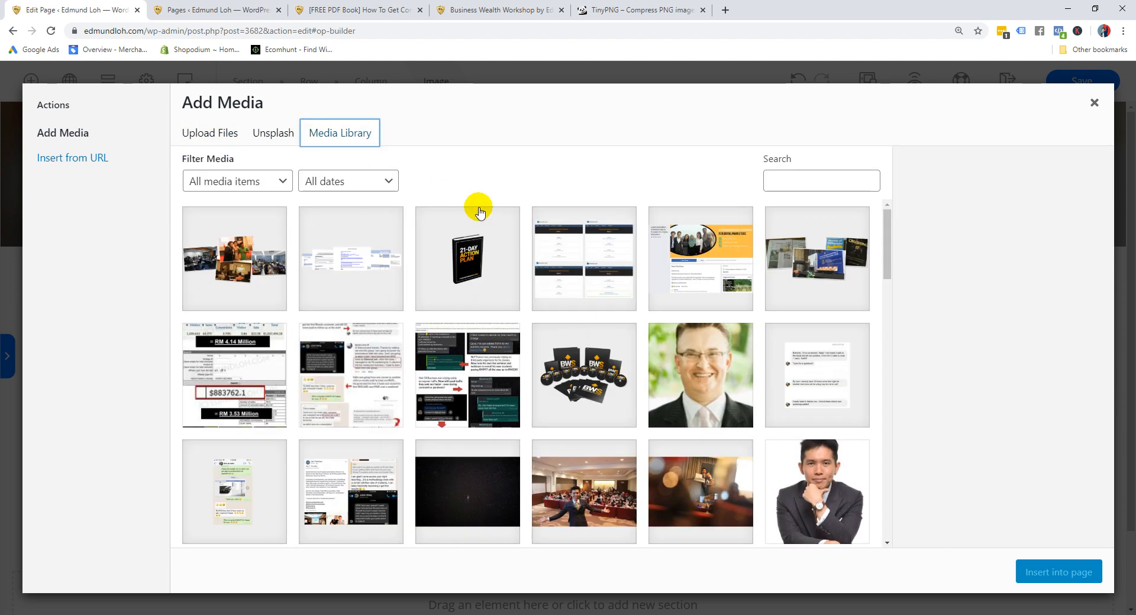
Insert the standing portrait of the man in a dark suit with an orange tie from the media library
scroll(742, 449, down, 4)
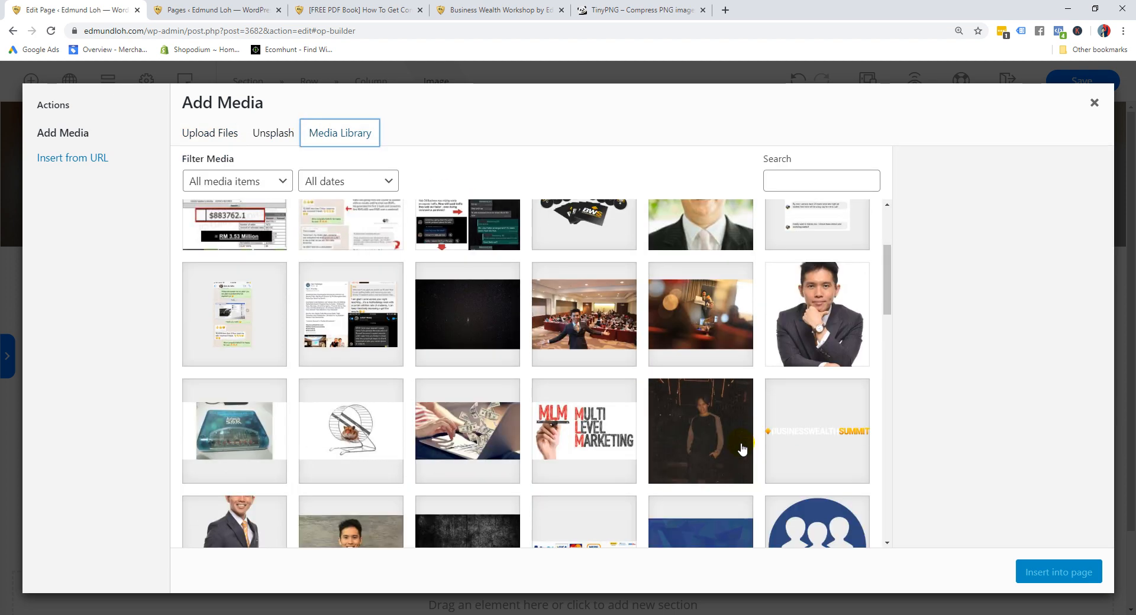
click(809, 278)
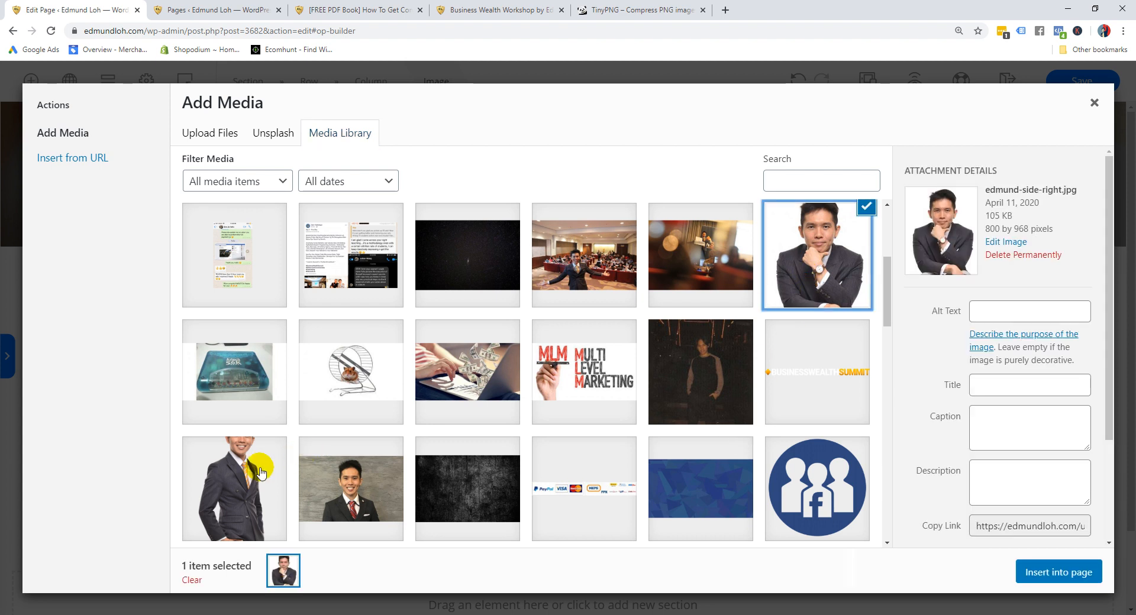
click(280, 475)
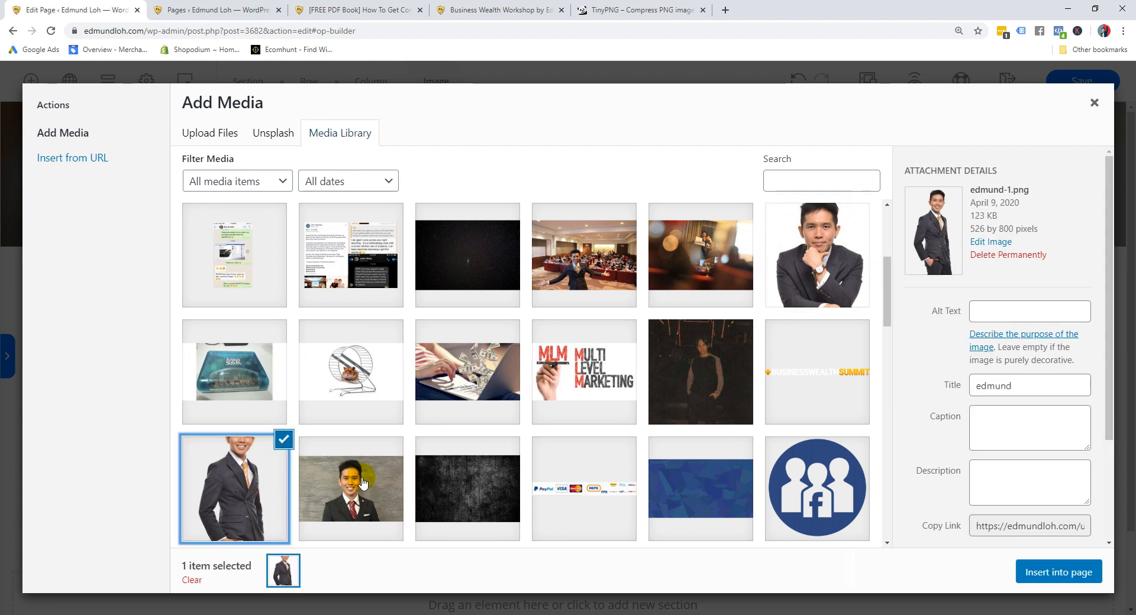
click(1038, 579)
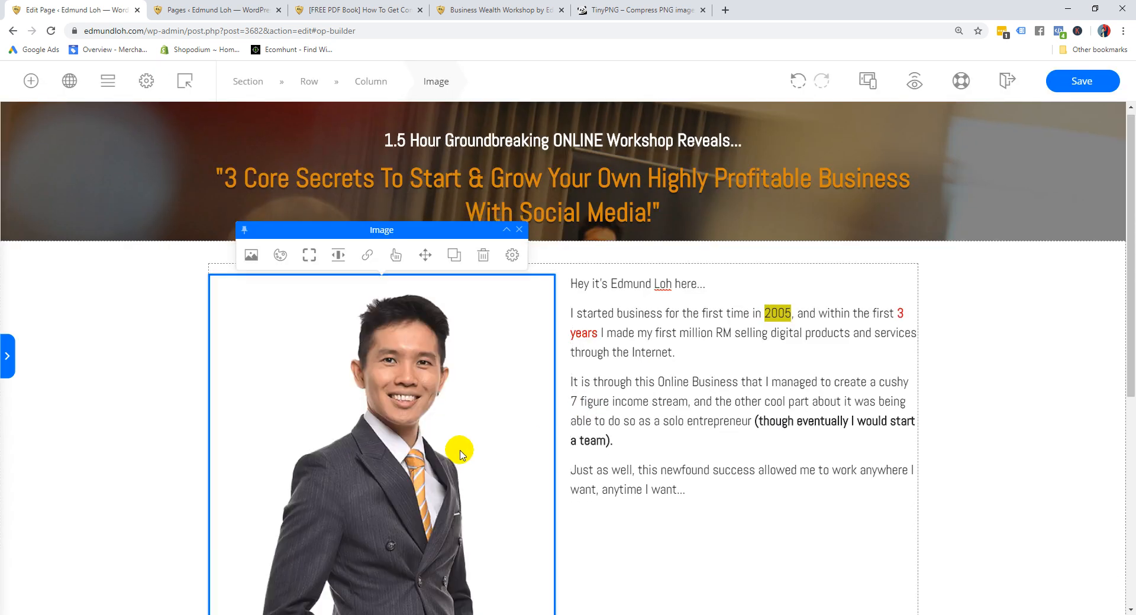
Set the portrait image's width to 300 px
scroll(411, 355, down, 2)
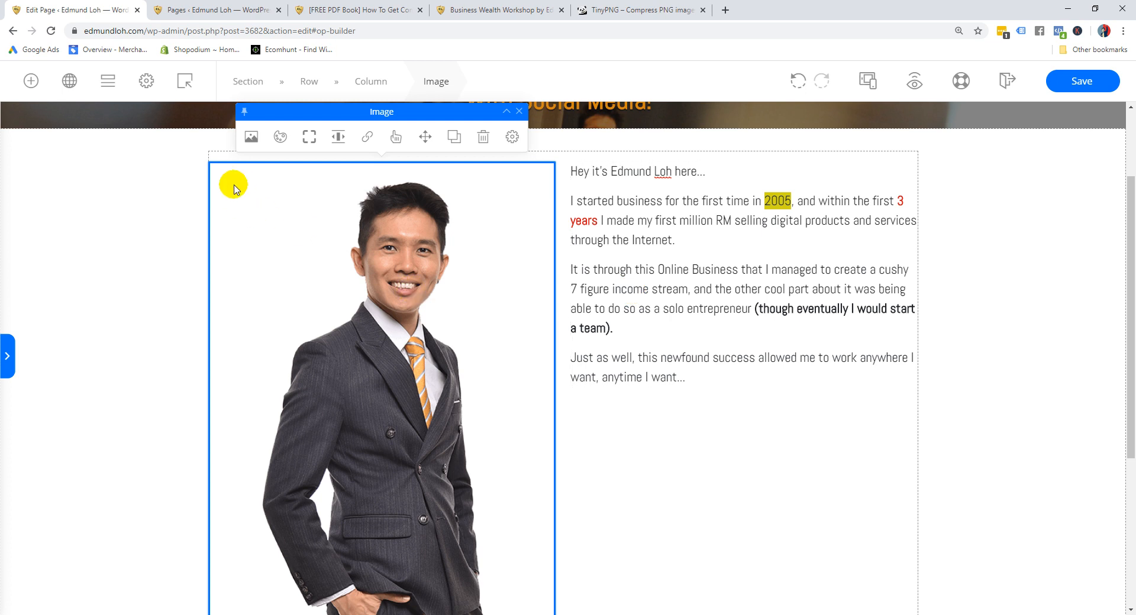
mouse_move(211, 164)
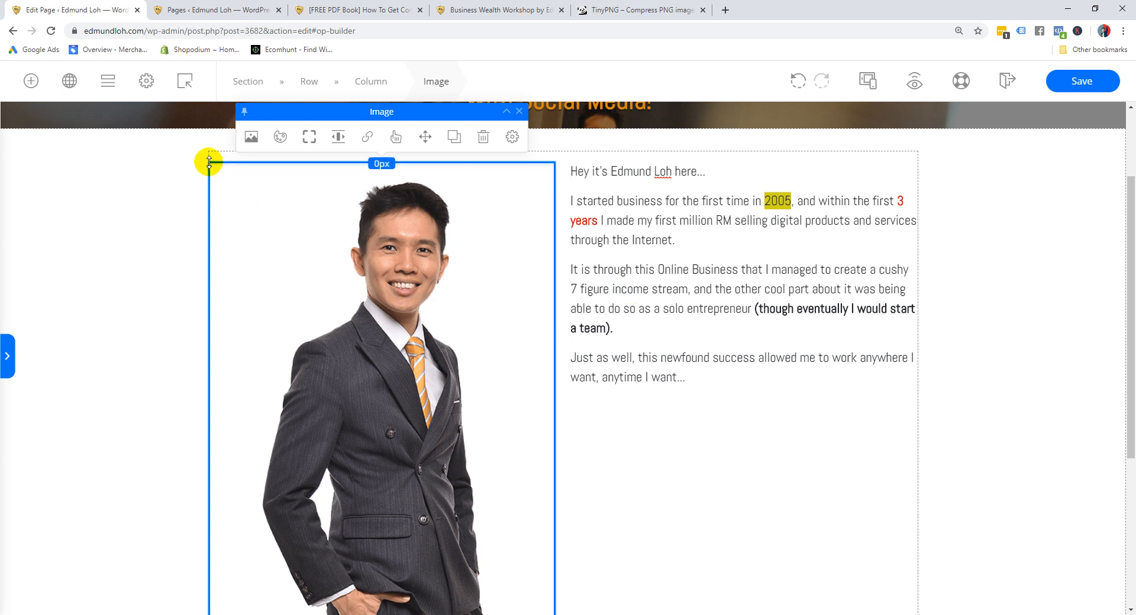
click(254, 146)
drag(668, 320, 625, 322)
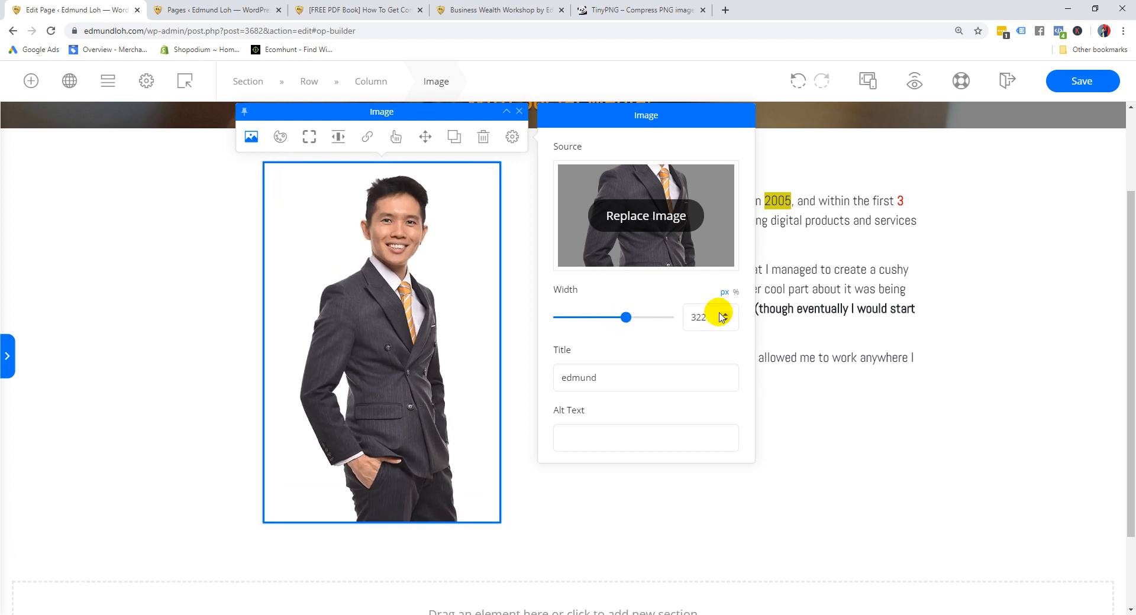
double_click(694, 318)
text(300)
click(674, 350)
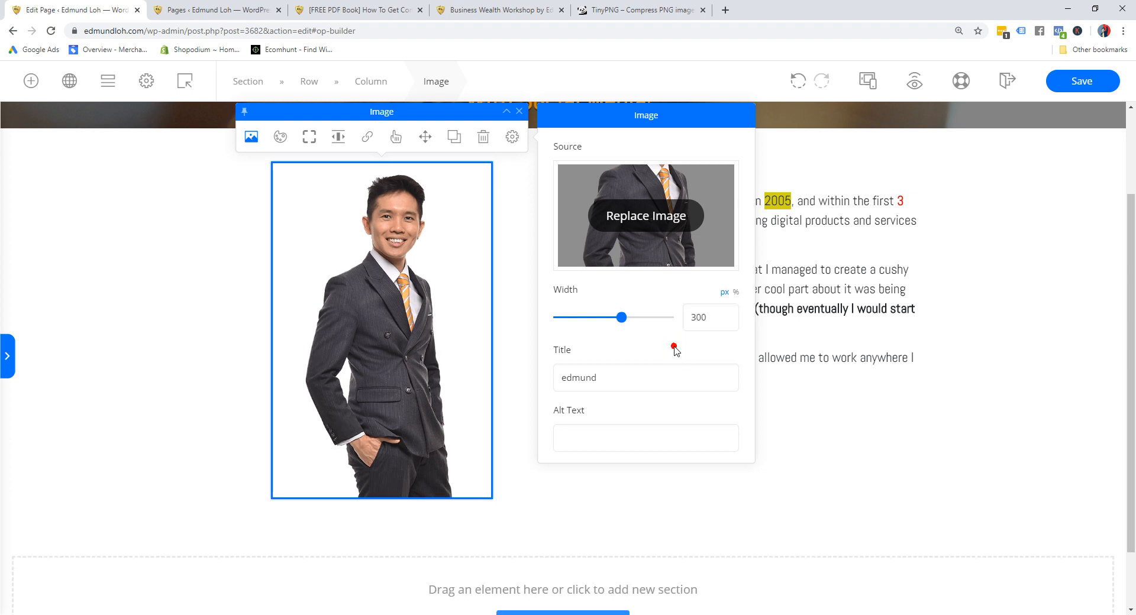
Narrow the portrait's column to roughly a third of the row, giving the remaining width to the text column
click(871, 347)
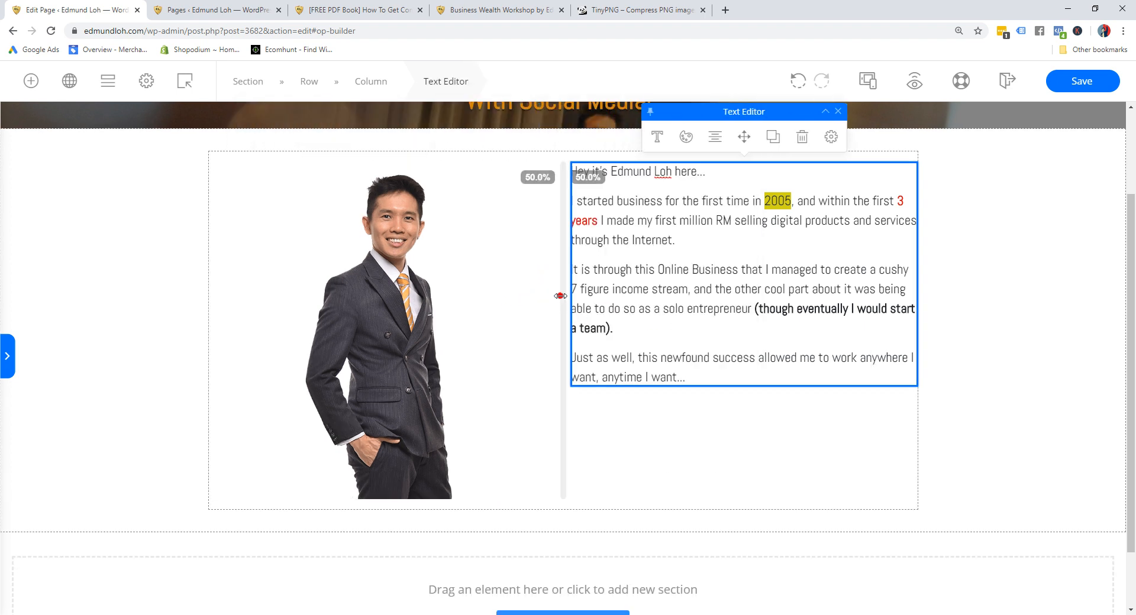
click(431, 268)
click(580, 273)
click(520, 261)
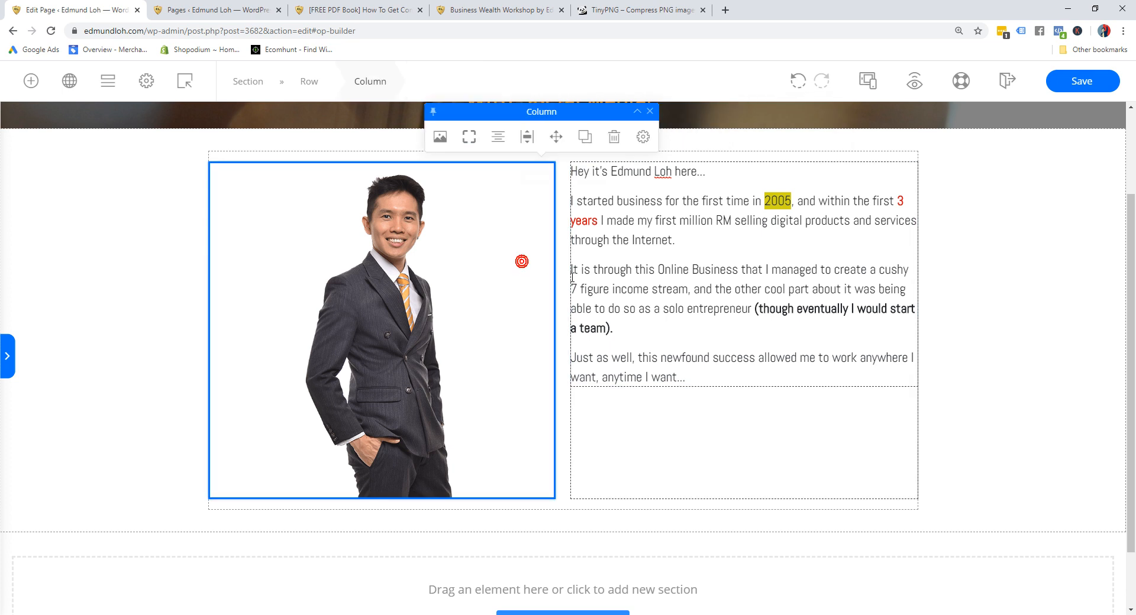
mouse_move(562, 273)
drag(562, 274, 430, 296)
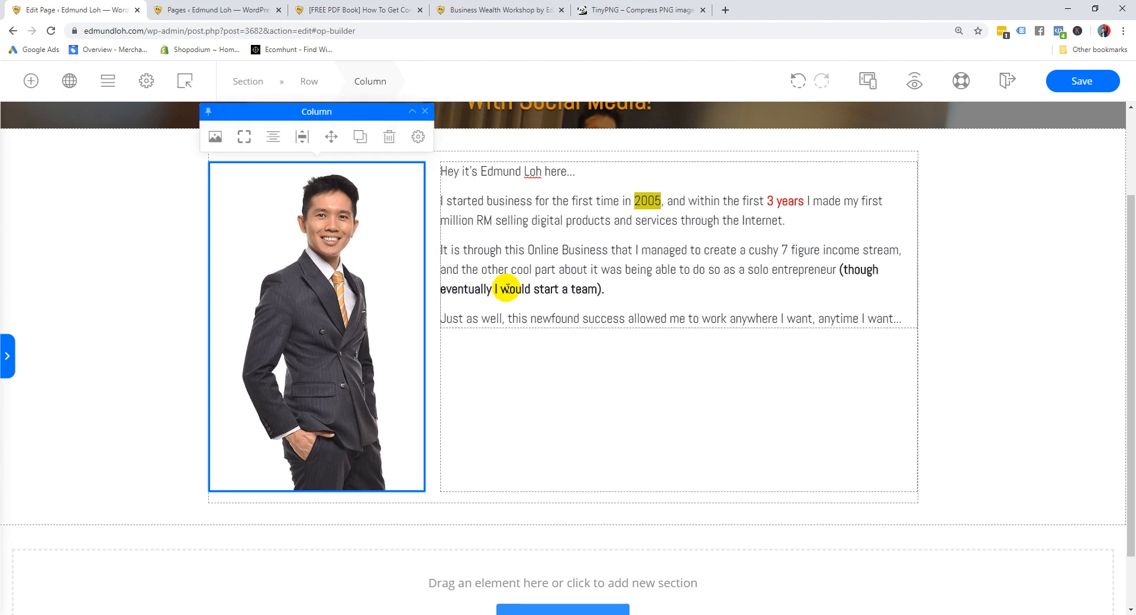
click(648, 280)
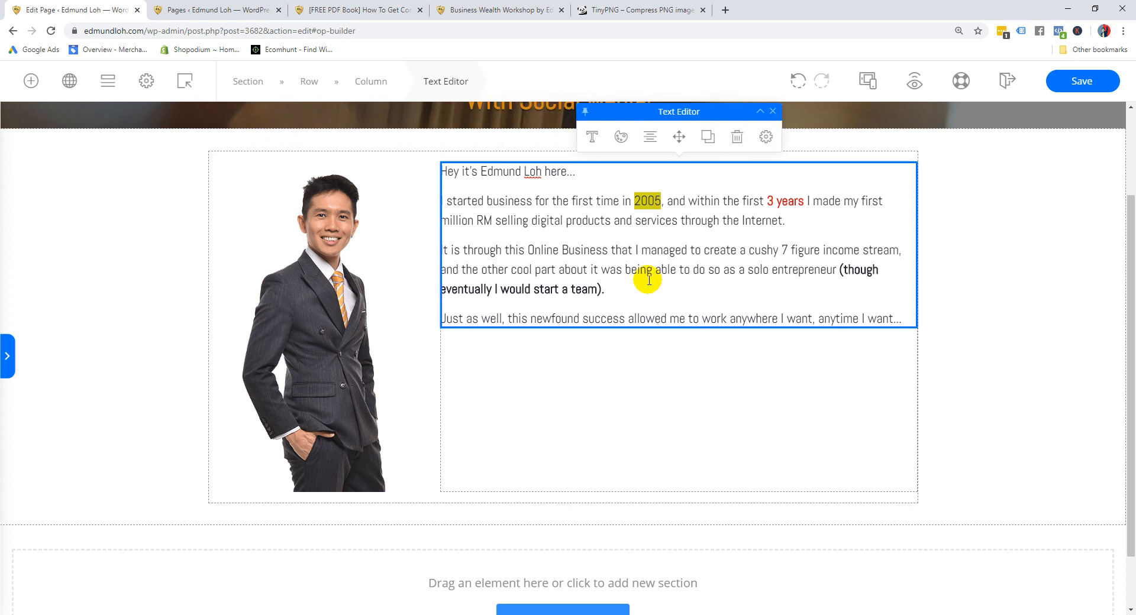
click(958, 242)
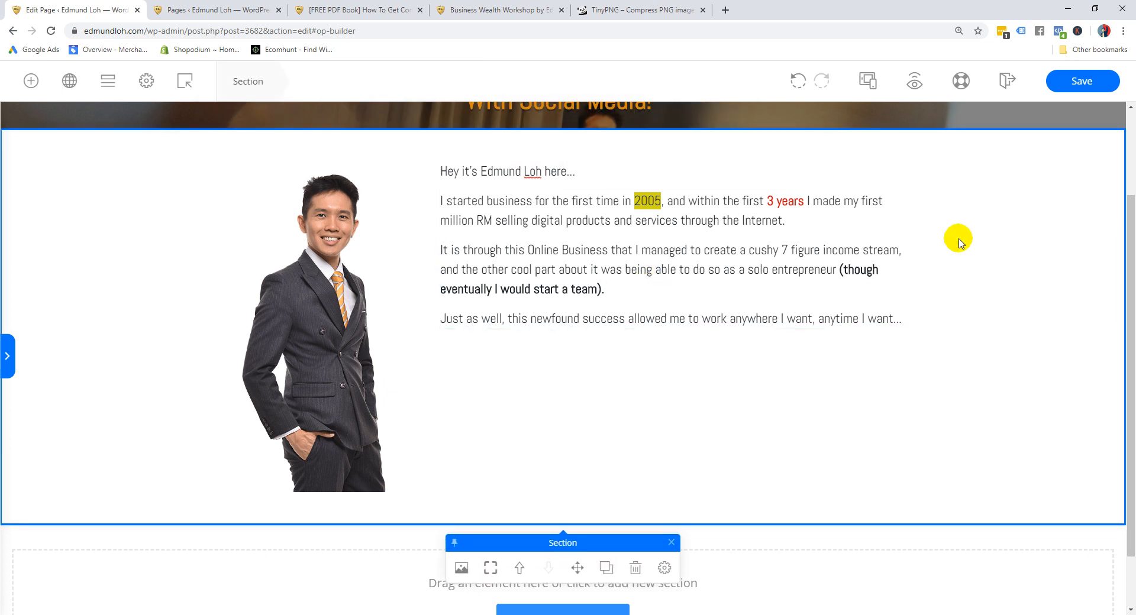
Replace the portrait image's title with "Meet" followed by the presenter's full name
click(302, 289)
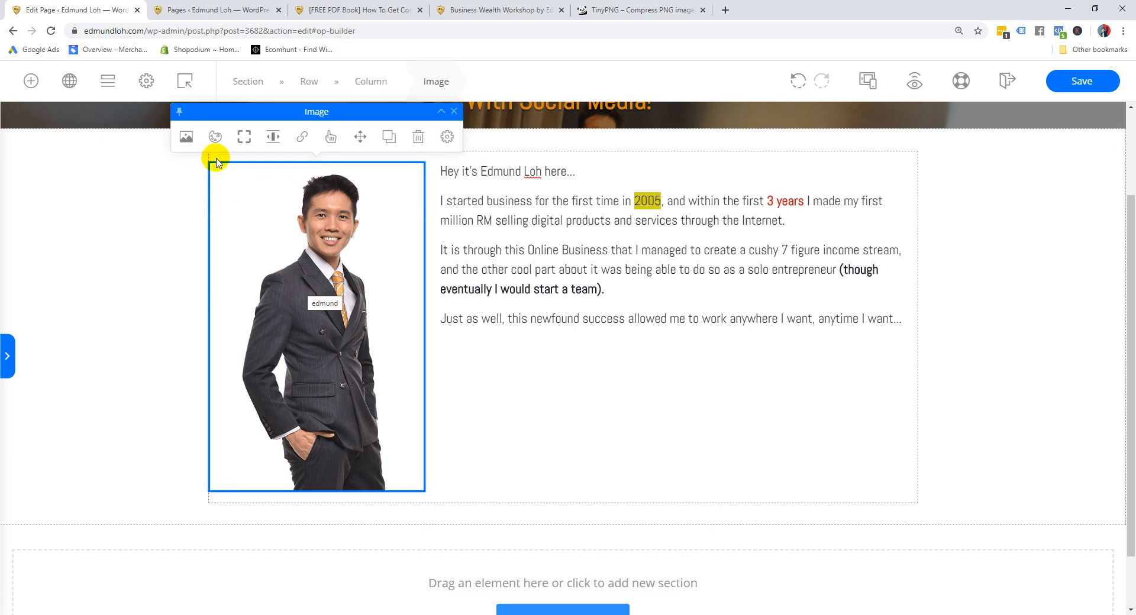
click(186, 137)
double_click(551, 377)
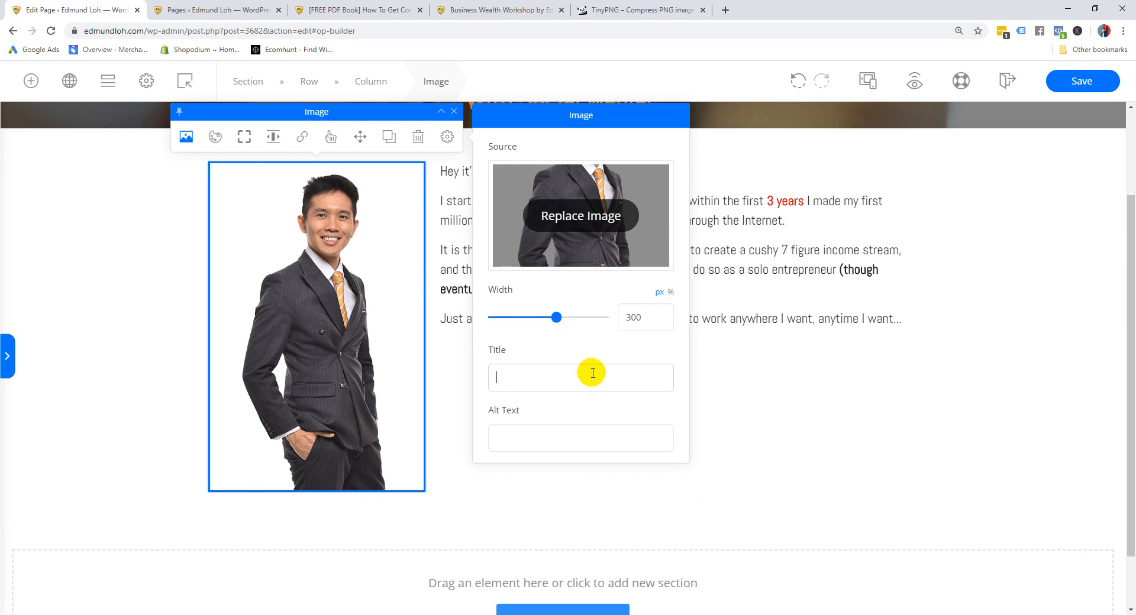
click(688, 305)
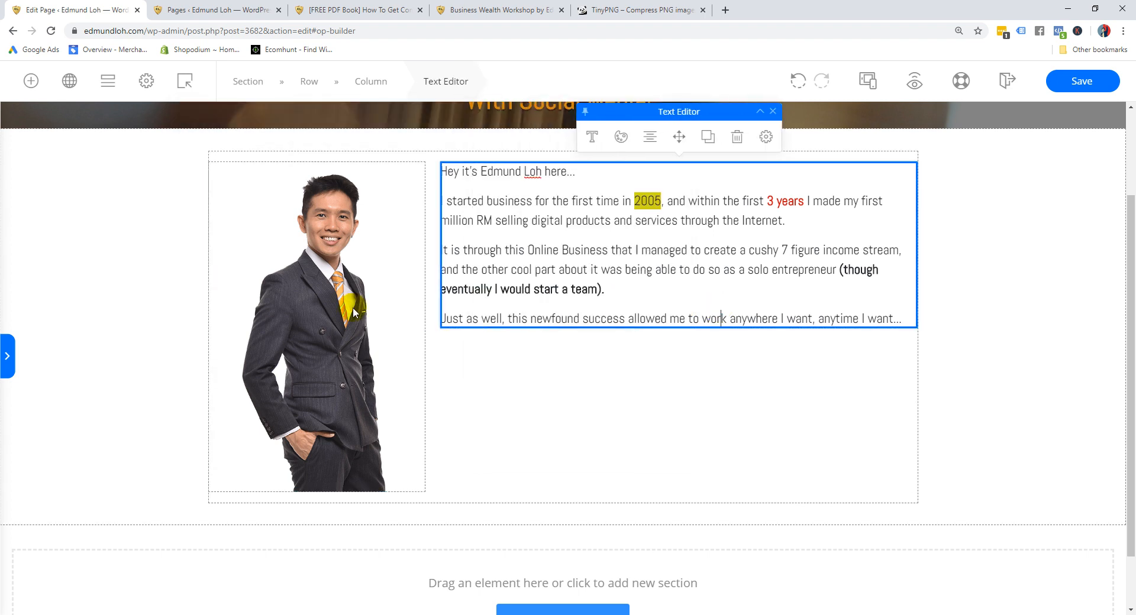
click(316, 351)
click(188, 140)
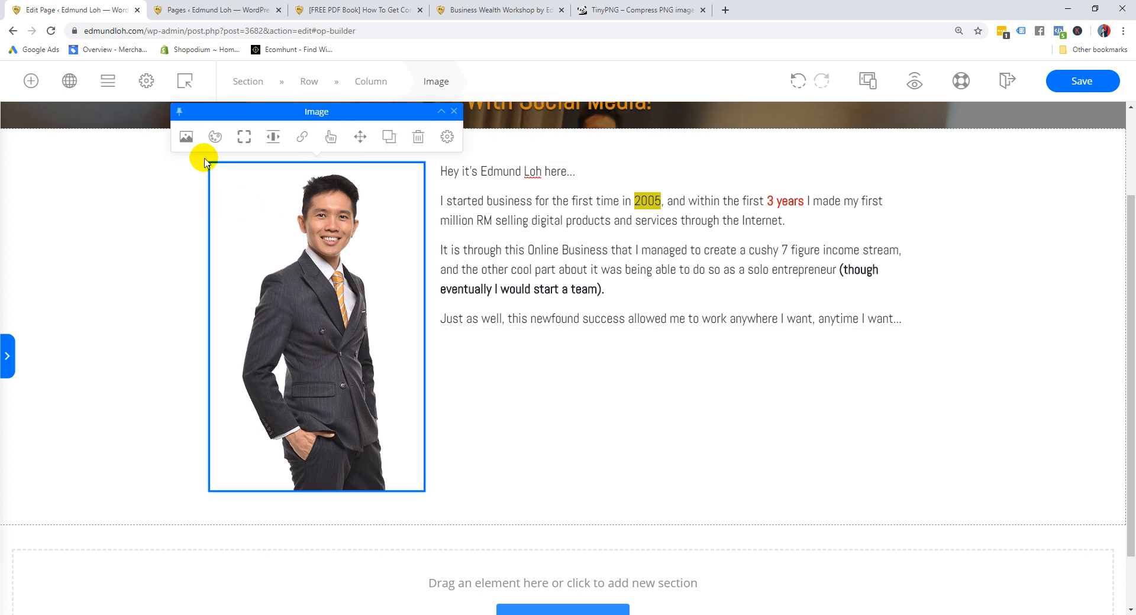
click(521, 370)
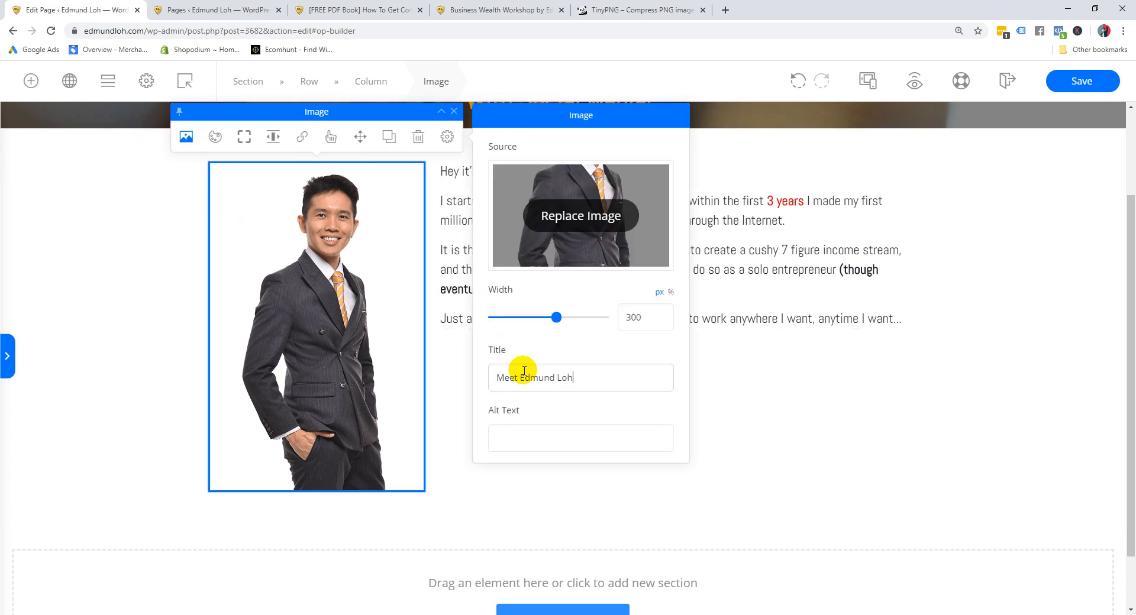
click(472, 314)
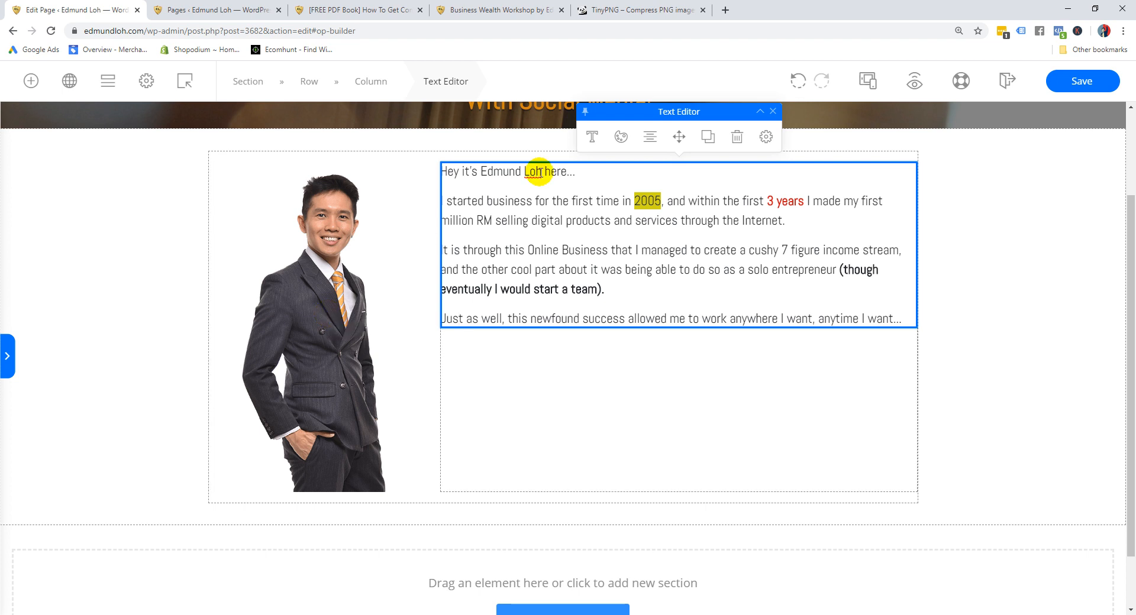
Clear the portrait image's title so that it is empty
click(301, 239)
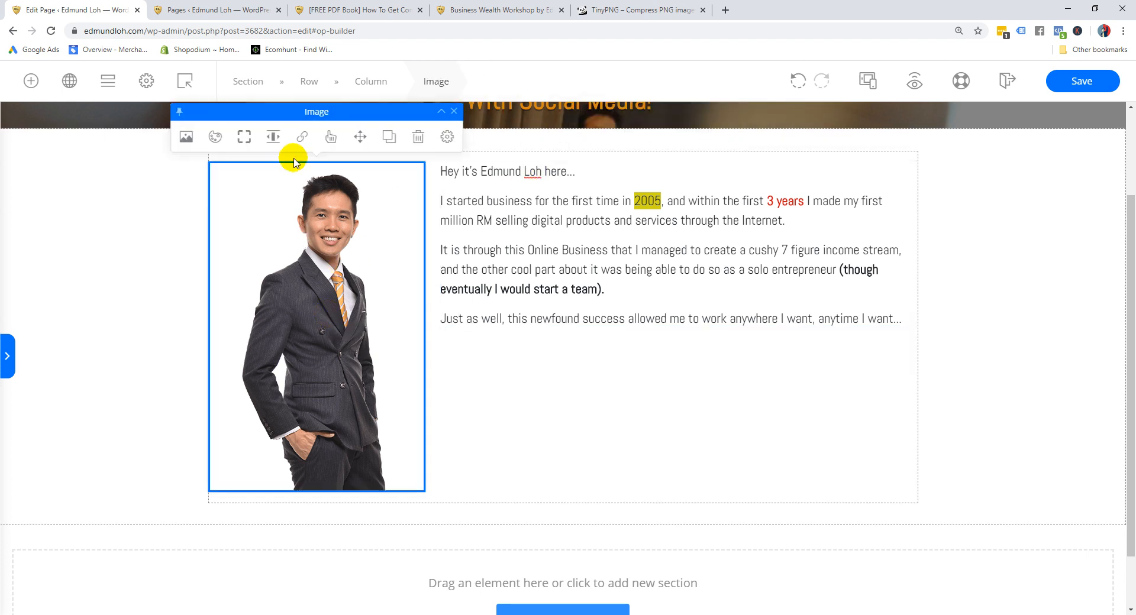
click(186, 136)
triple_click(582, 372)
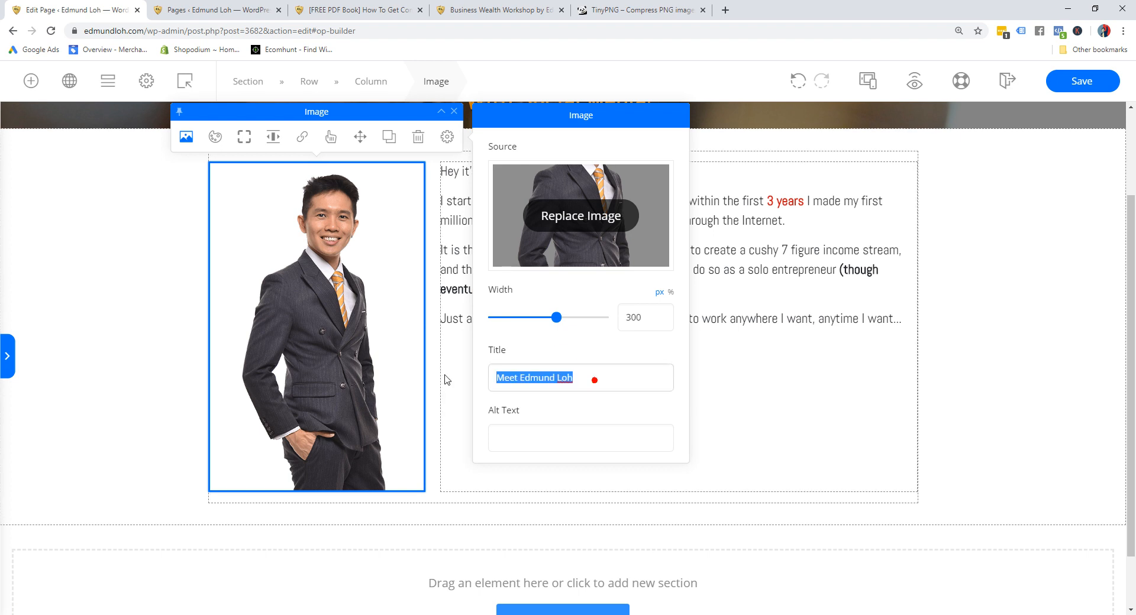
key(BackSpace)
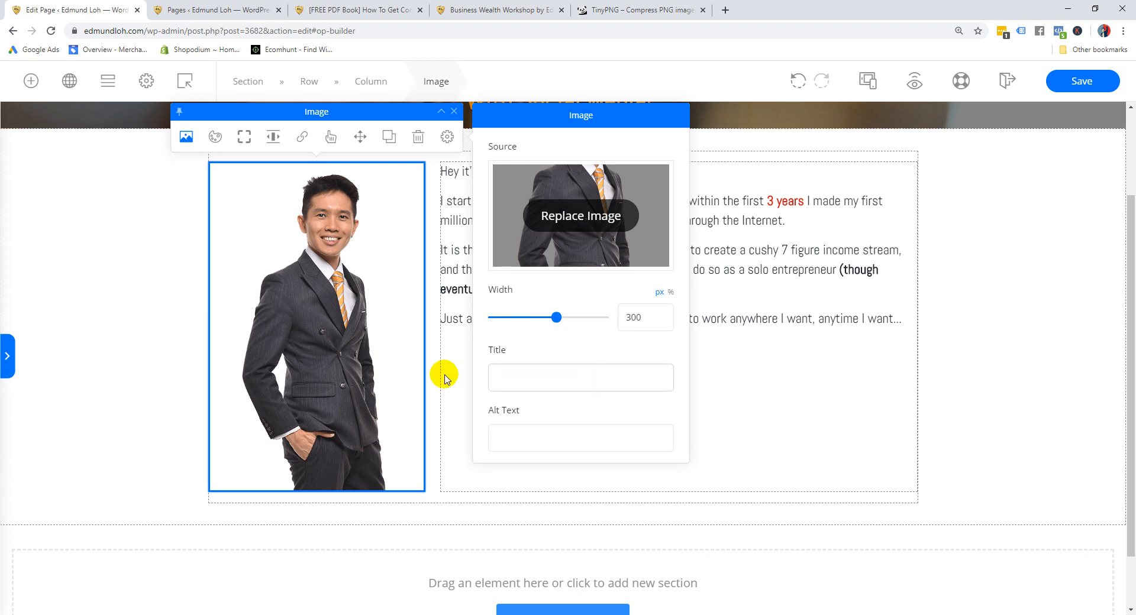
Review the portrait's overlay and border options, and try its left and right alignments before returning it to centre
click(216, 138)
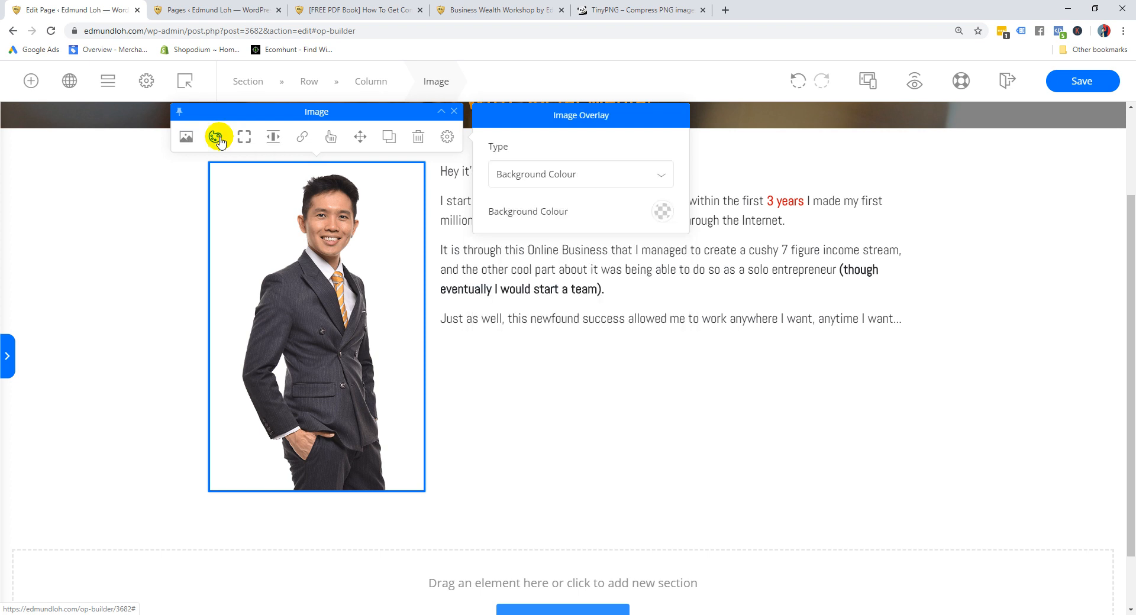
click(252, 142)
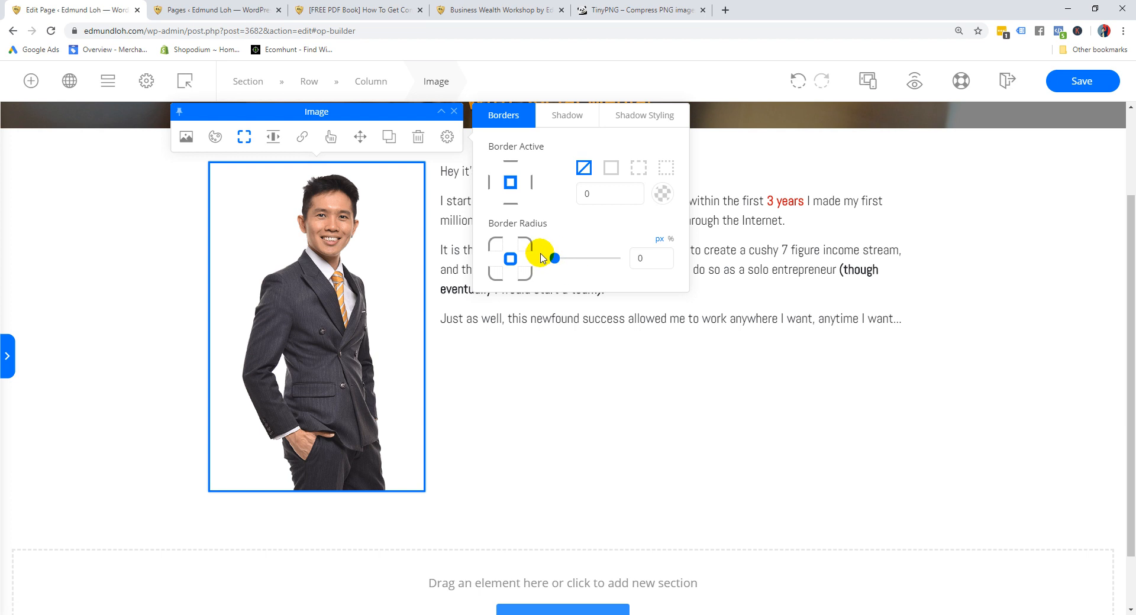
click(274, 137)
click(618, 151)
click(639, 151)
click(662, 148)
click(640, 149)
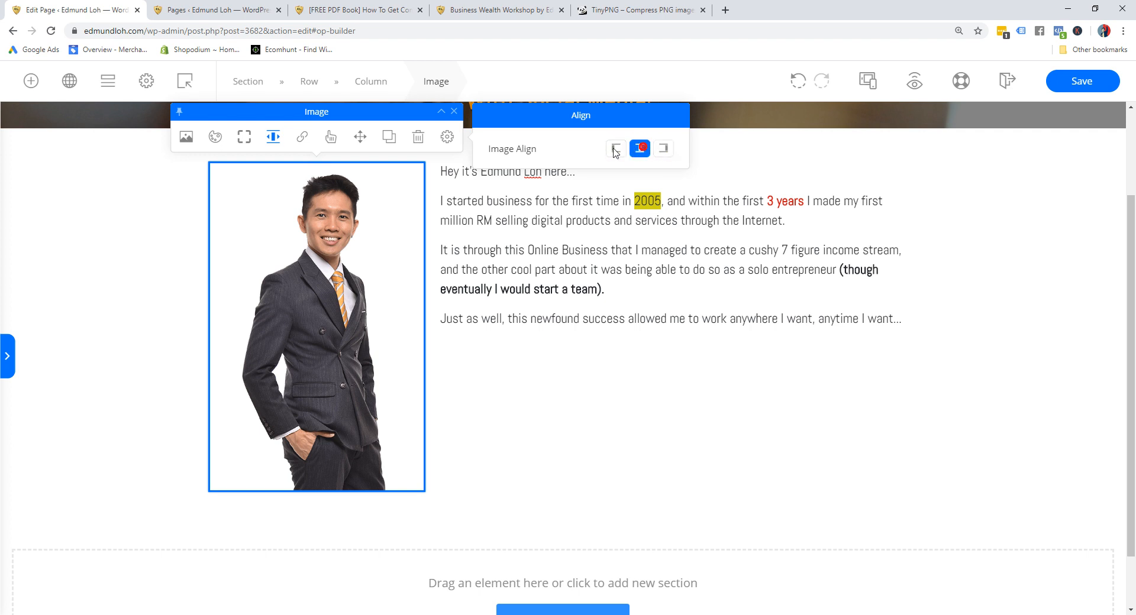
click(301, 140)
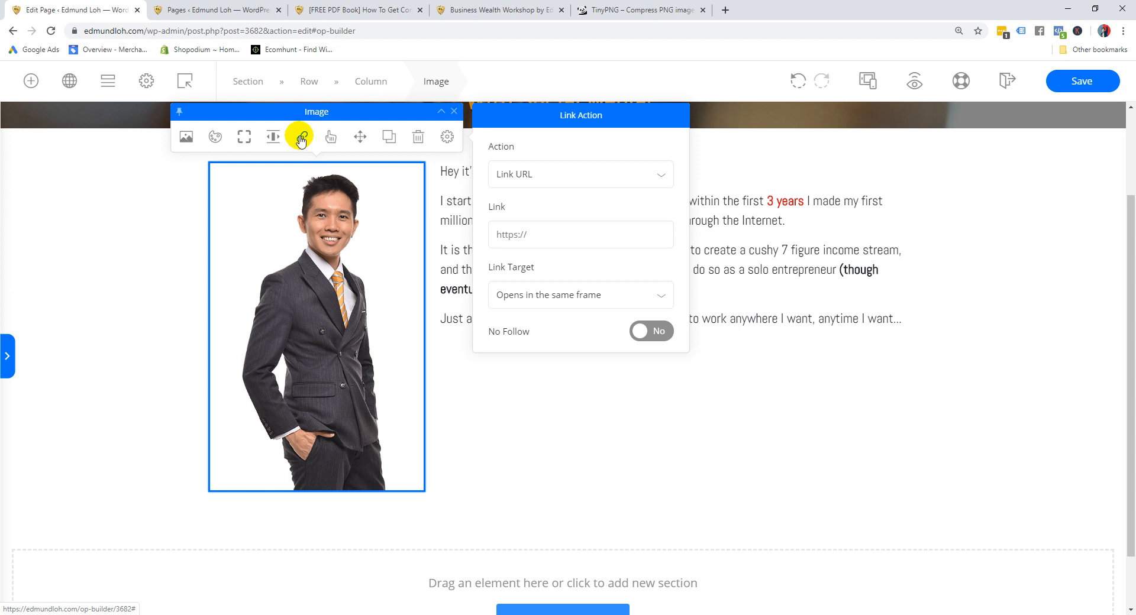
click(571, 231)
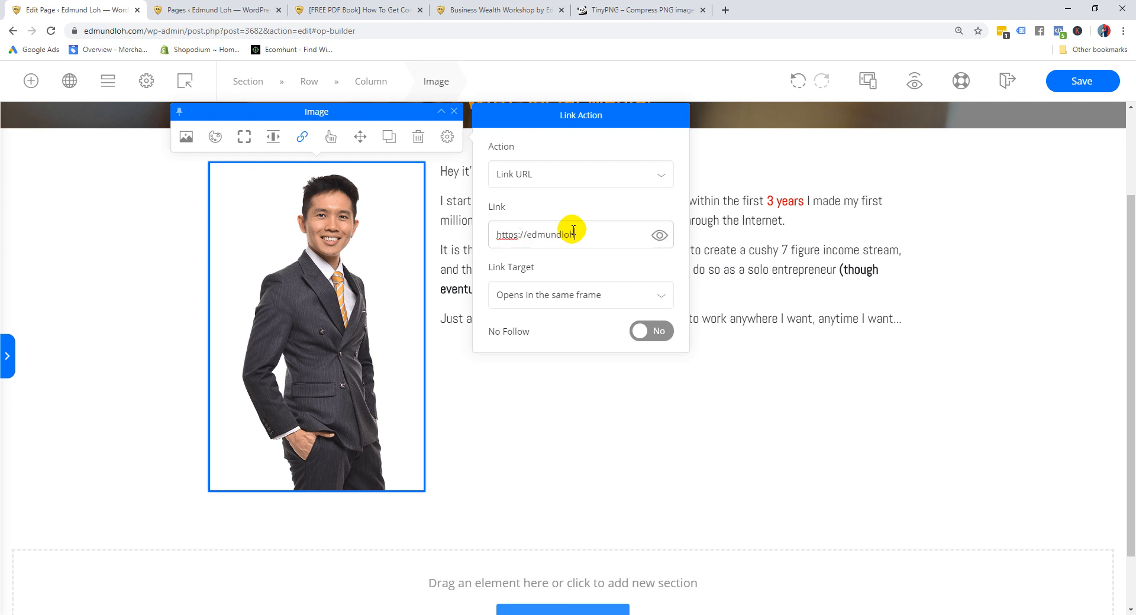
click(545, 295)
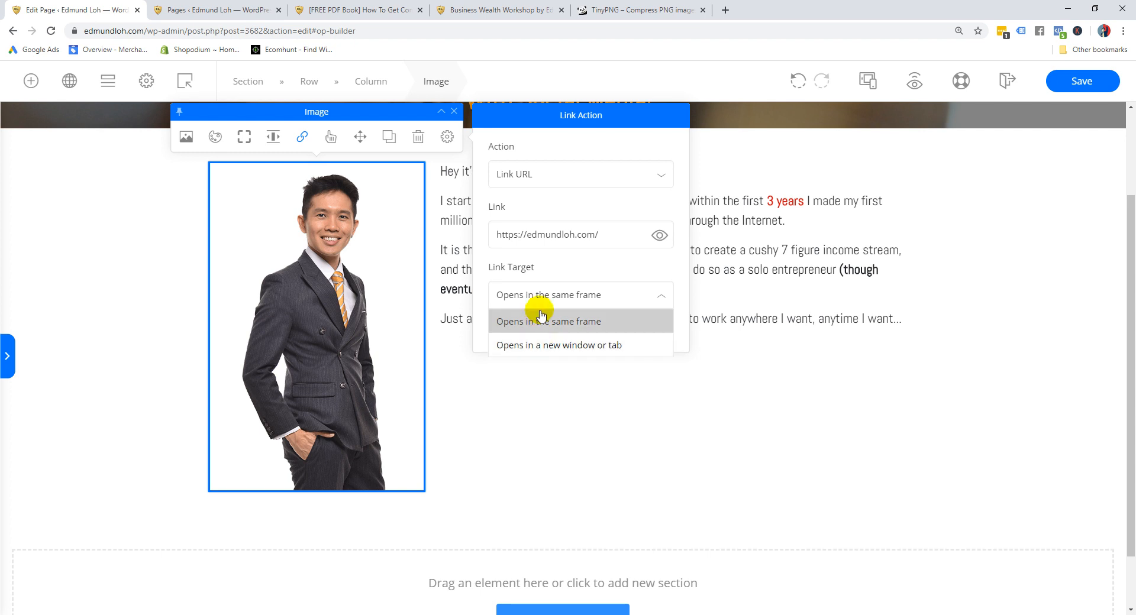
click(544, 322)
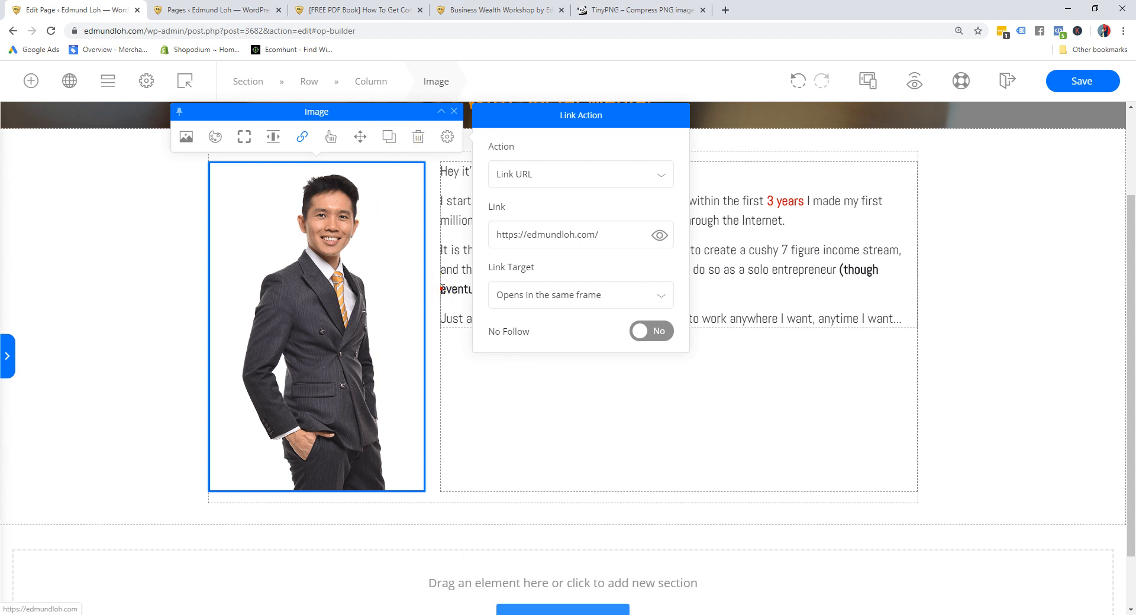
click(441, 287)
click(1089, 82)
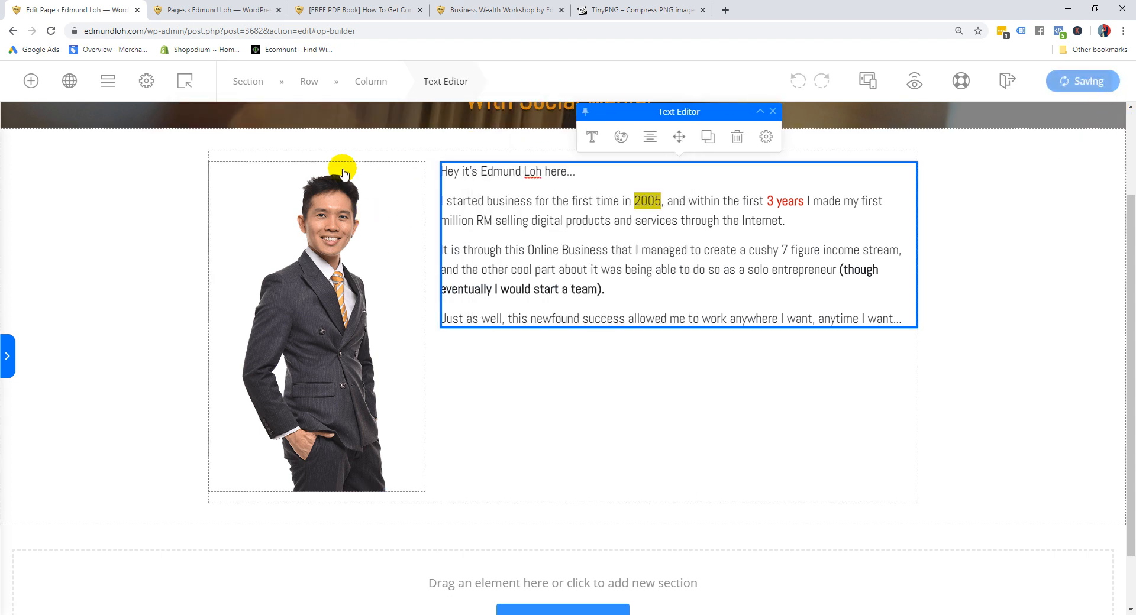
Preview the page and test the portrait's link to the home page, closing the preview when finished
click(914, 80)
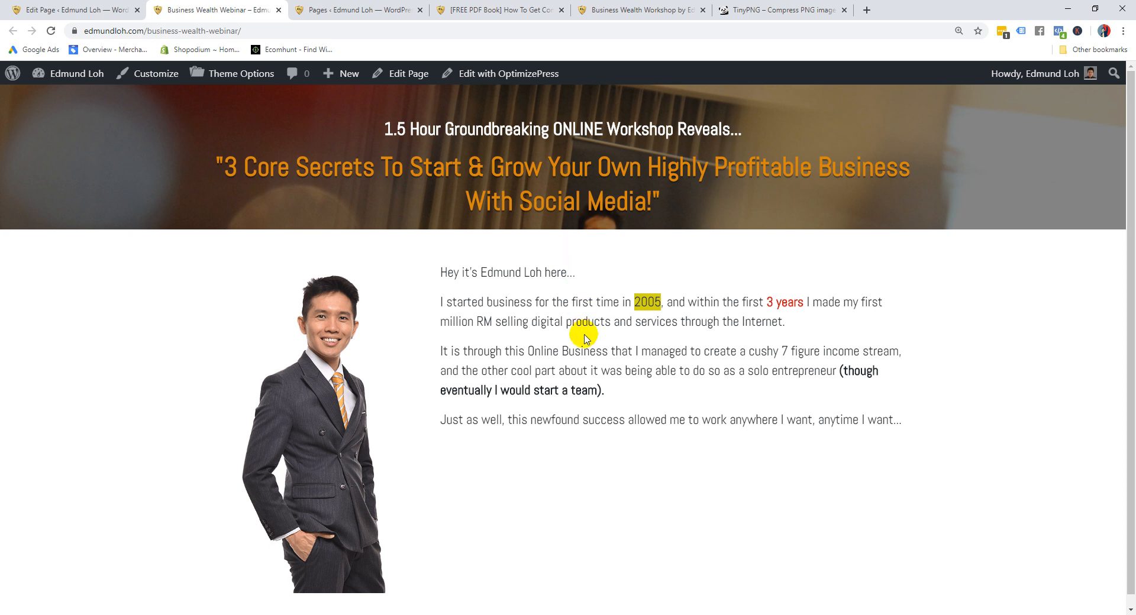
click(321, 418)
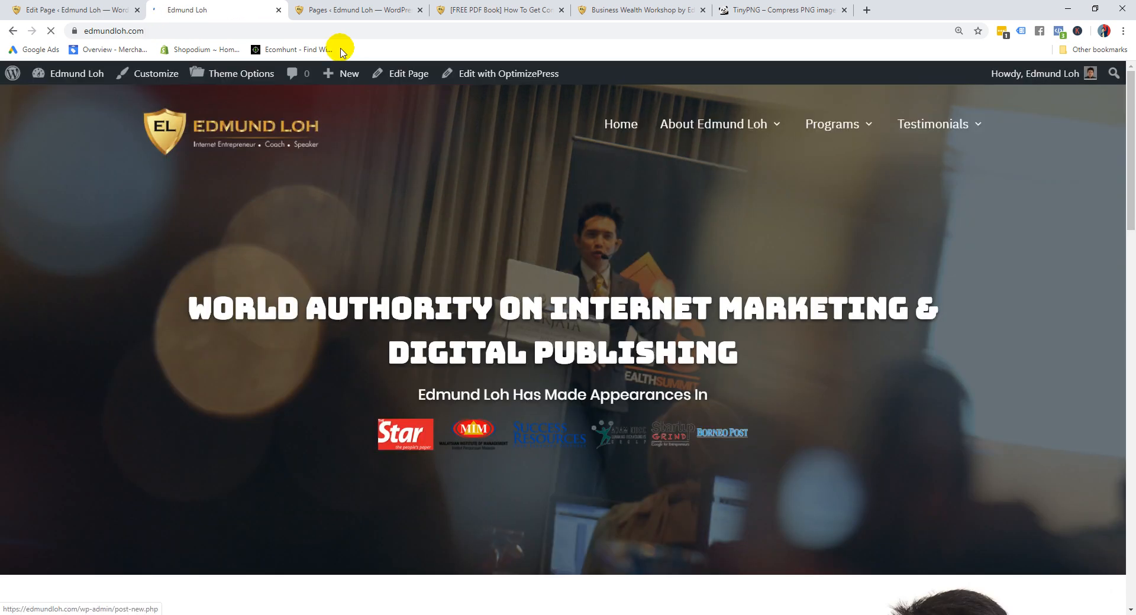
click(279, 10)
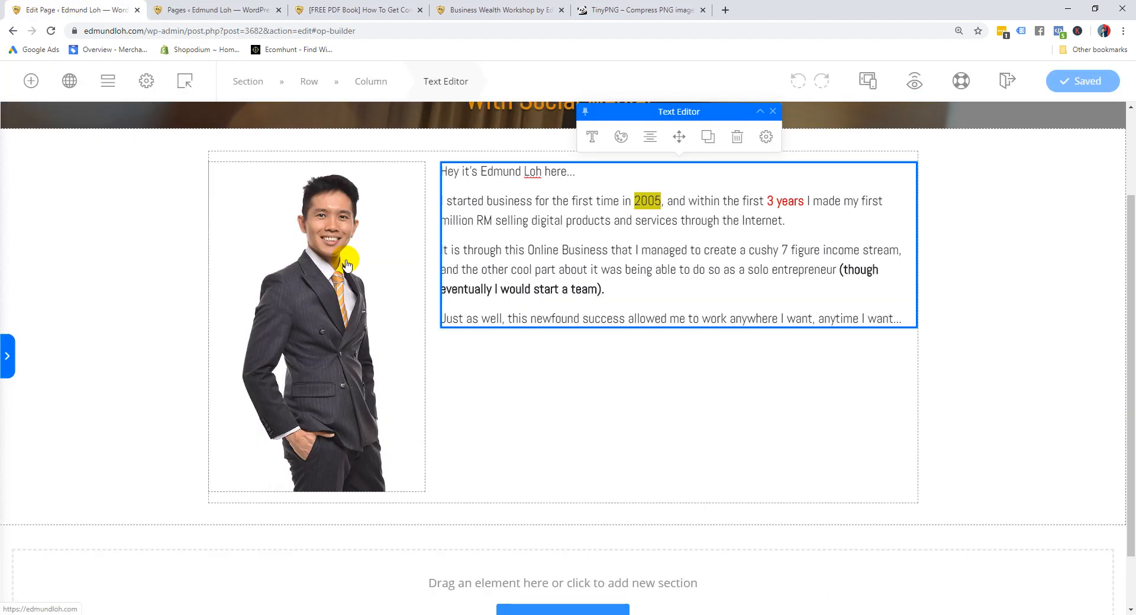
Remove the link address from the portrait image so that its link field is empty
click(324, 252)
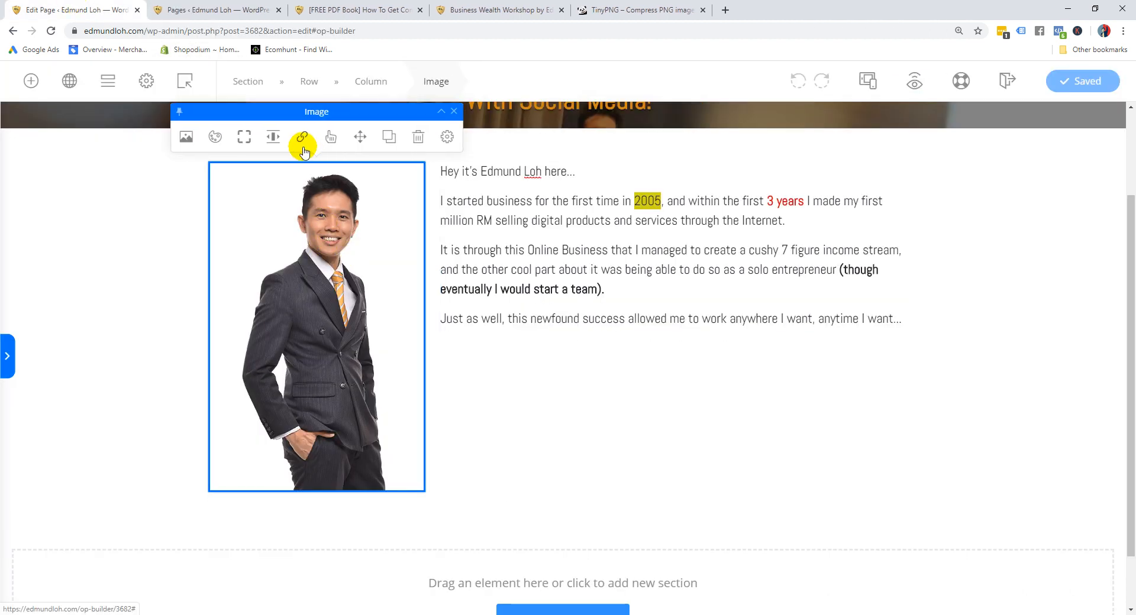
click(301, 139)
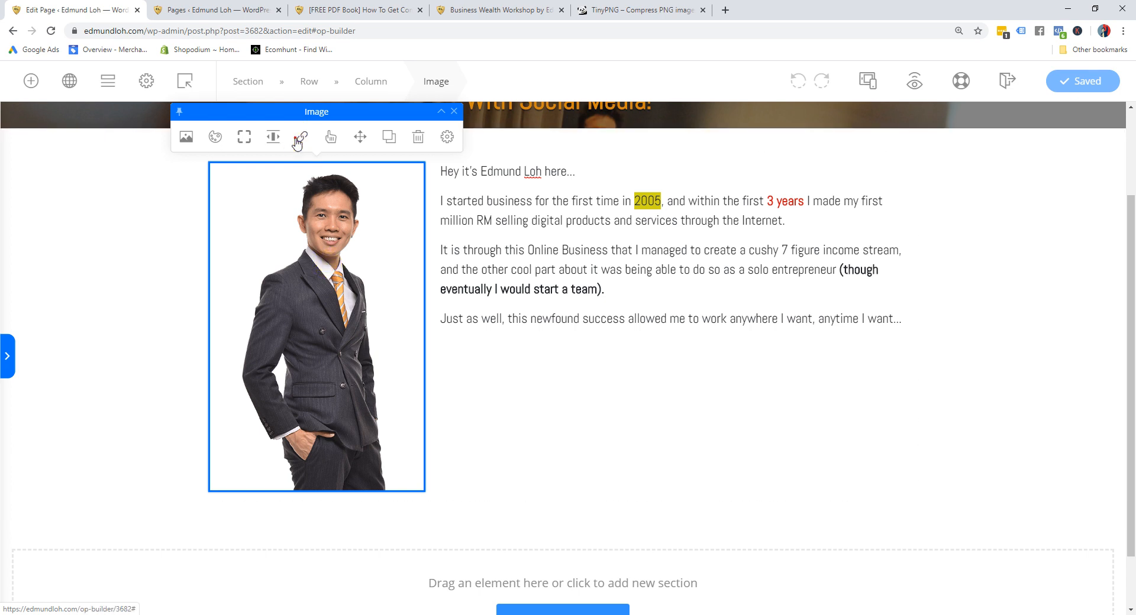
triple_click(620, 234)
key(BackSpace)
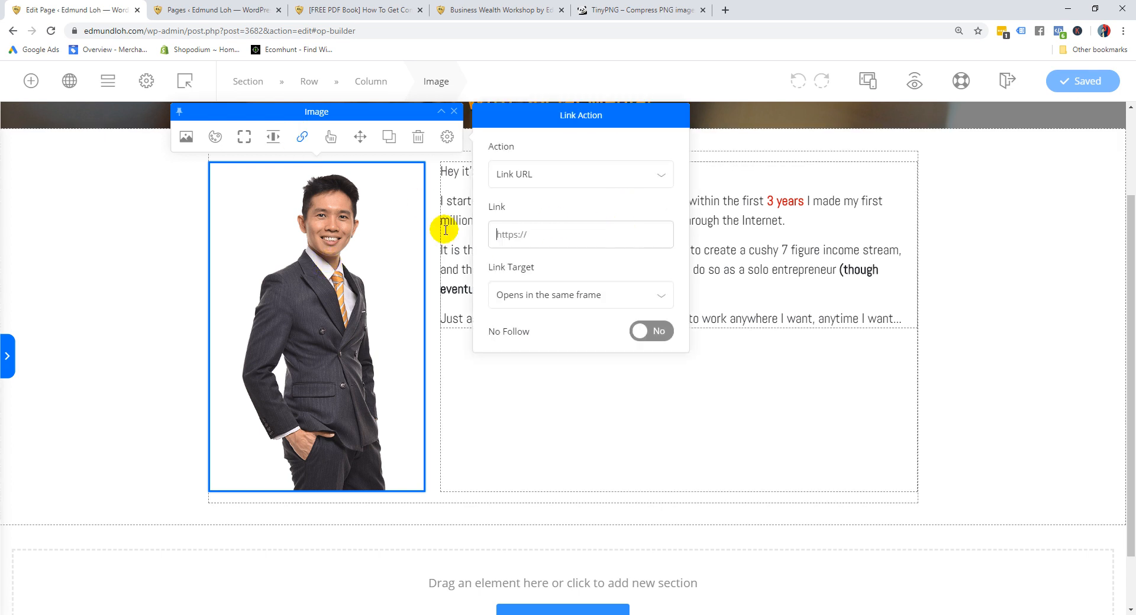
click(552, 426)
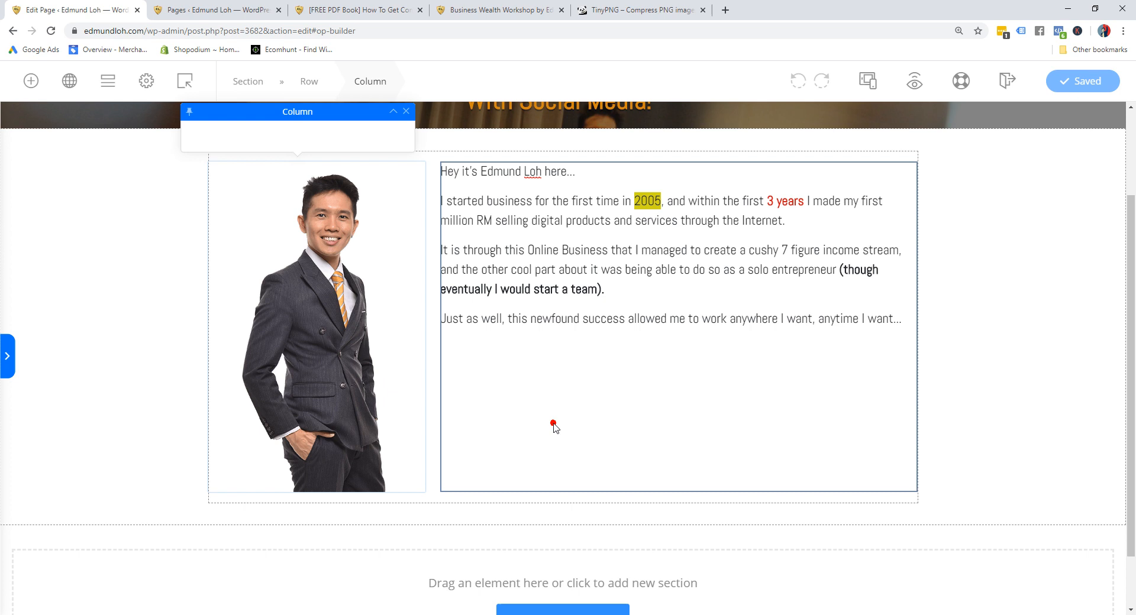
Duplicate the portrait image and delete the copy
click(303, 311)
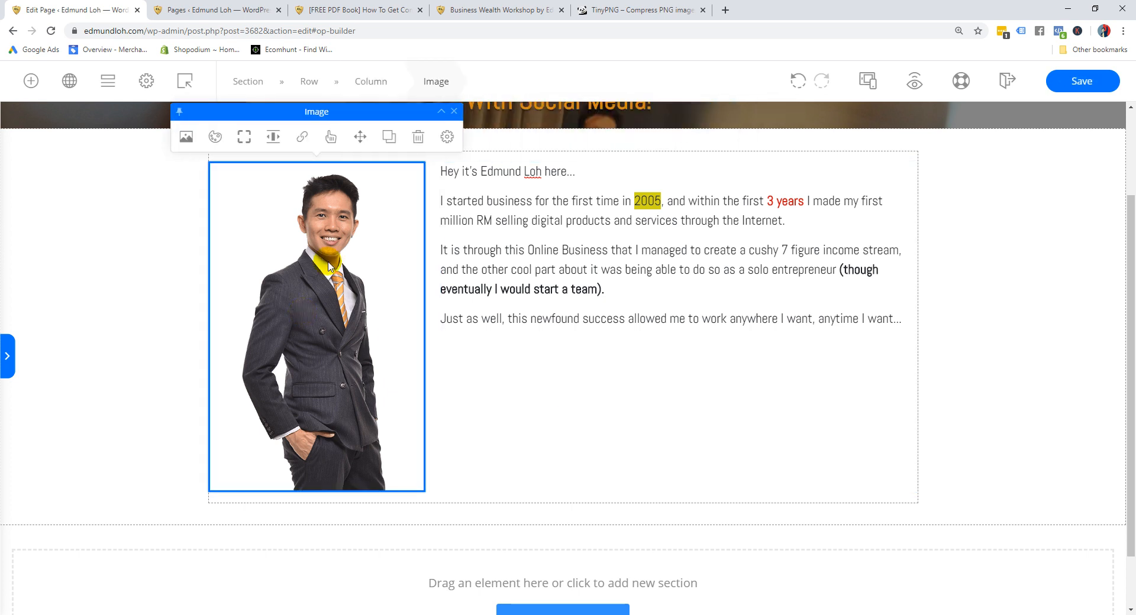
drag(362, 138, 358, 174)
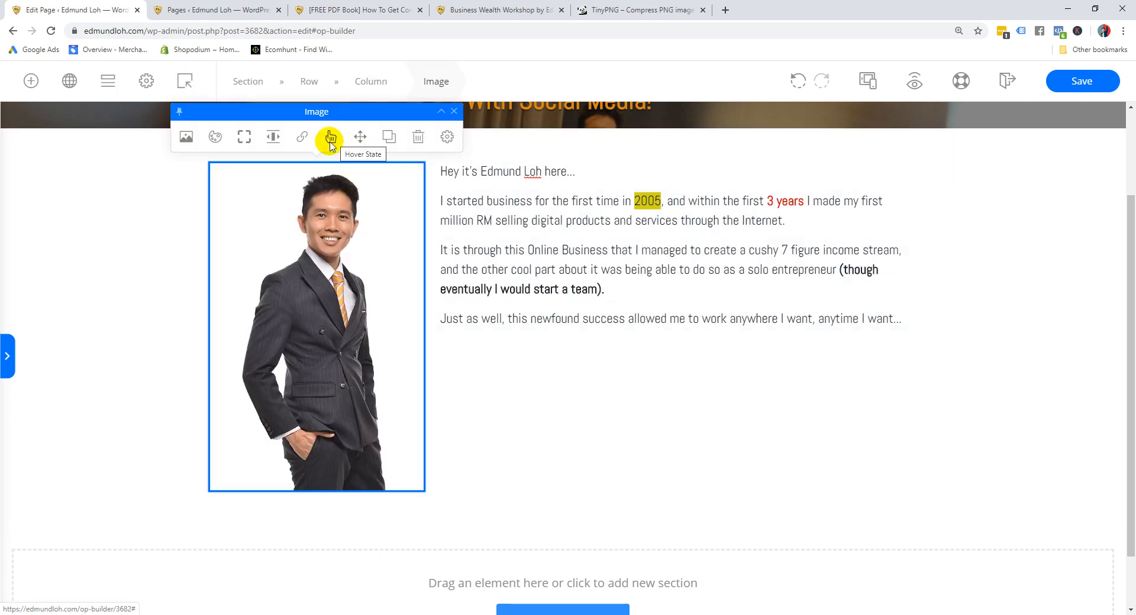
click(389, 138)
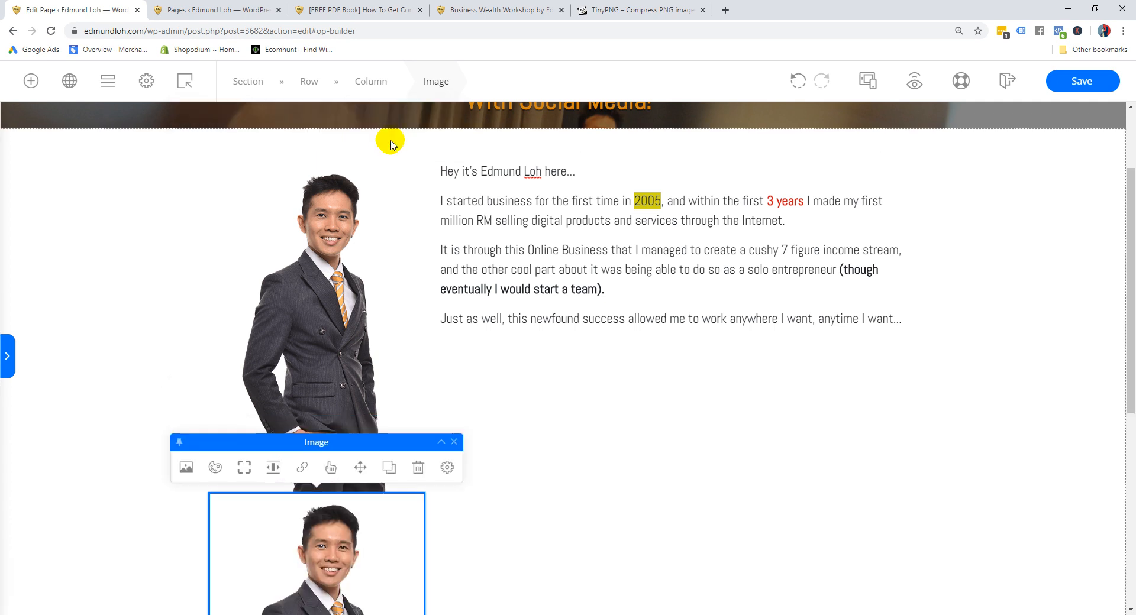
click(418, 467)
Set the space below the portrait image to 12 px and save the page
click(362, 311)
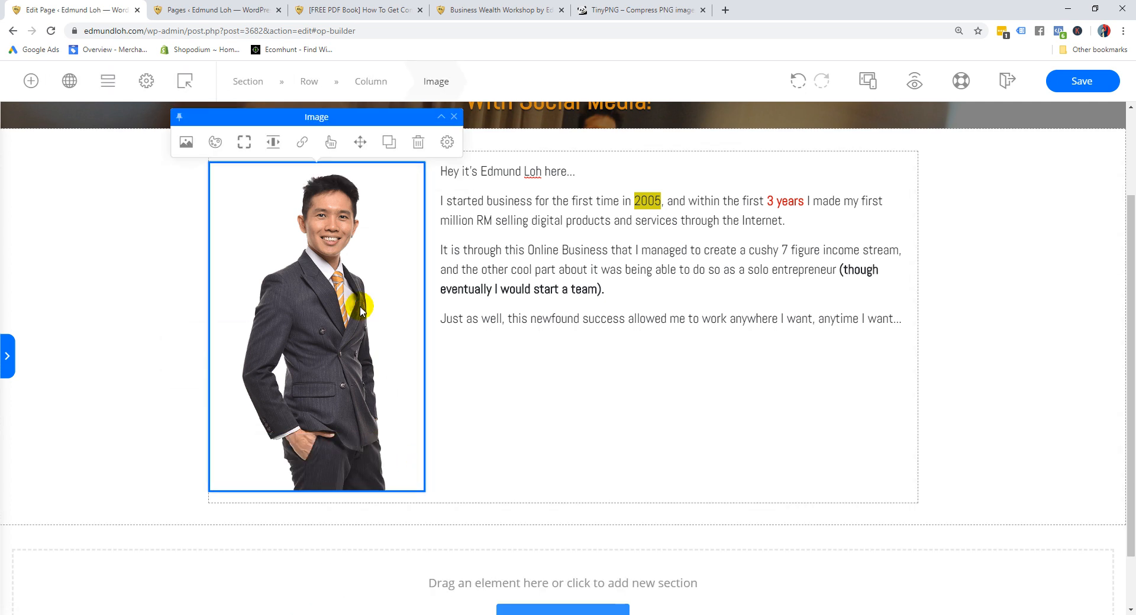
click(446, 137)
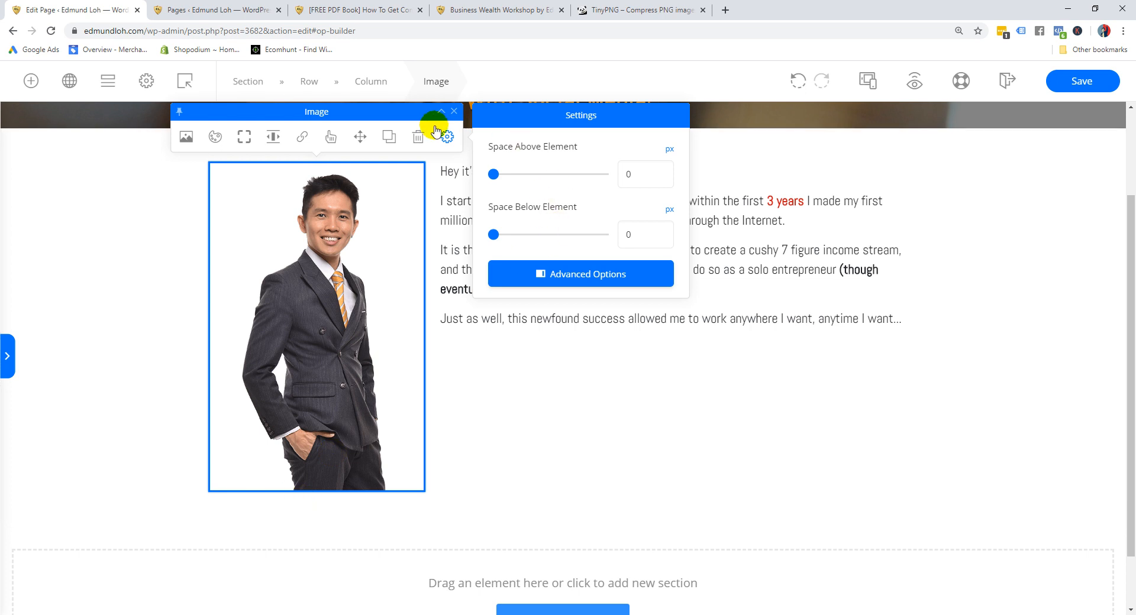
click(632, 234)
text(12)
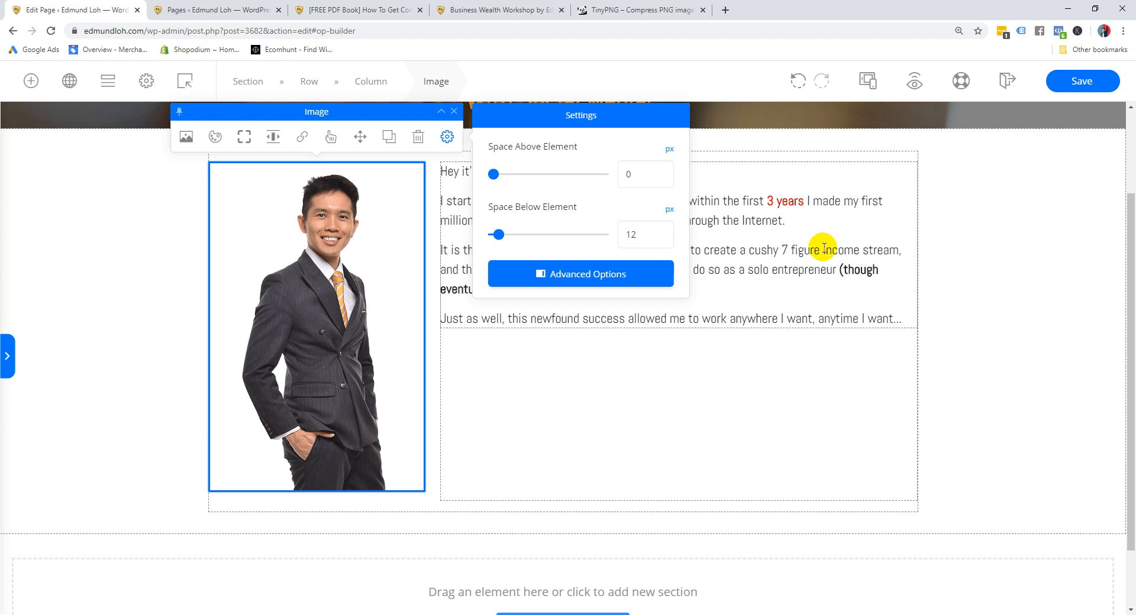
click(1035, 270)
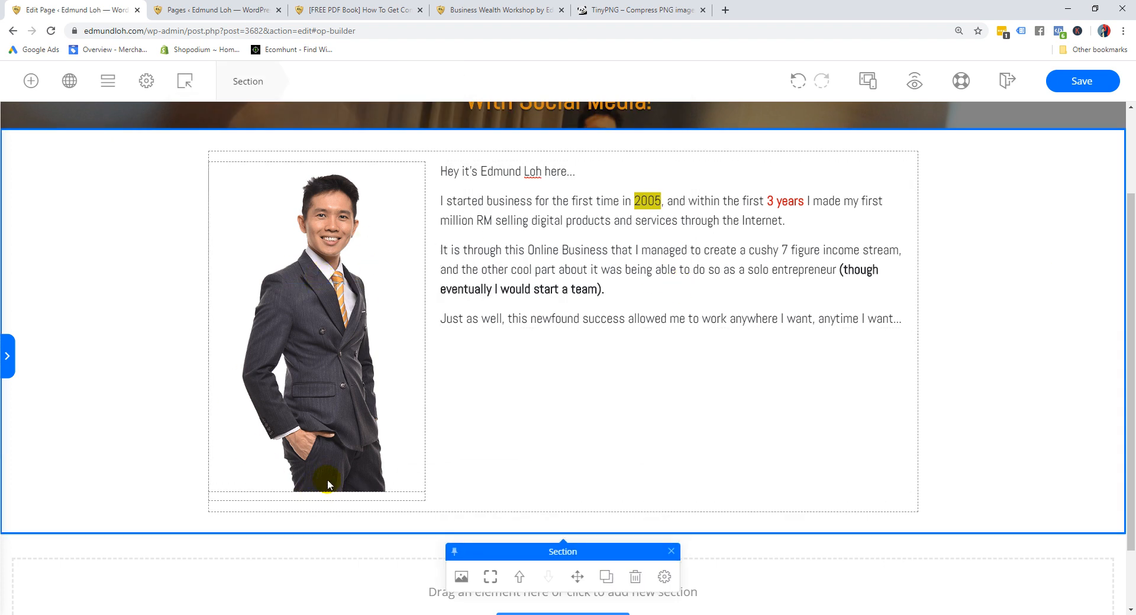
click(454, 183)
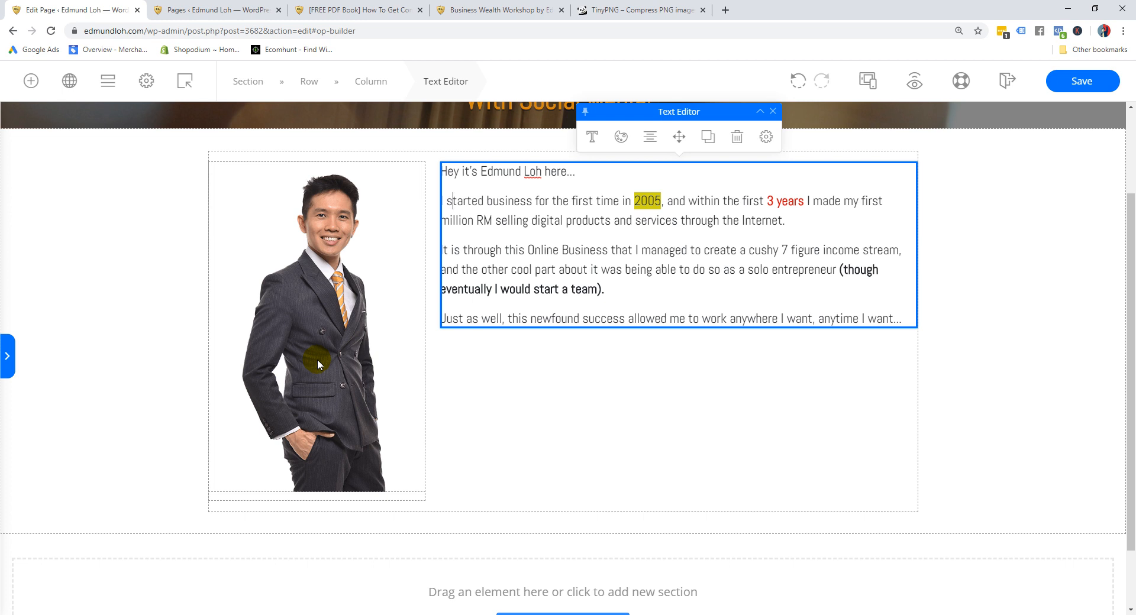
click(282, 328)
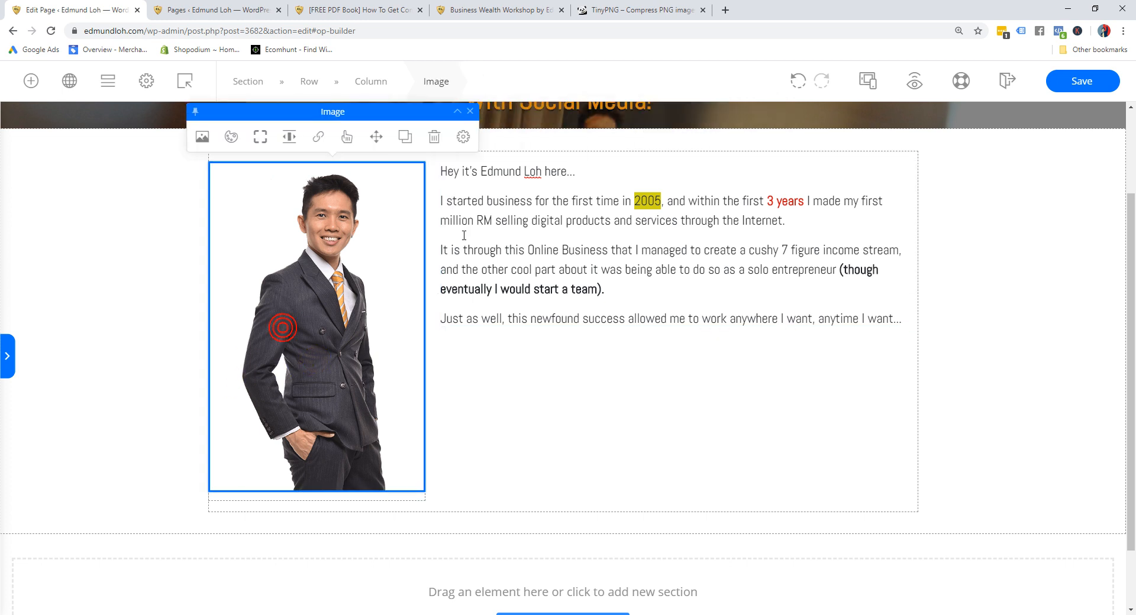
click(615, 194)
click(1092, 80)
In the Notepad outline, mark "How To Add Image" with [x], append [YouTube] to "How To Add Video", and minimize the document
click(35, 583)
scroll(193, 297, down, 1)
click(194, 297)
text([YouTube)
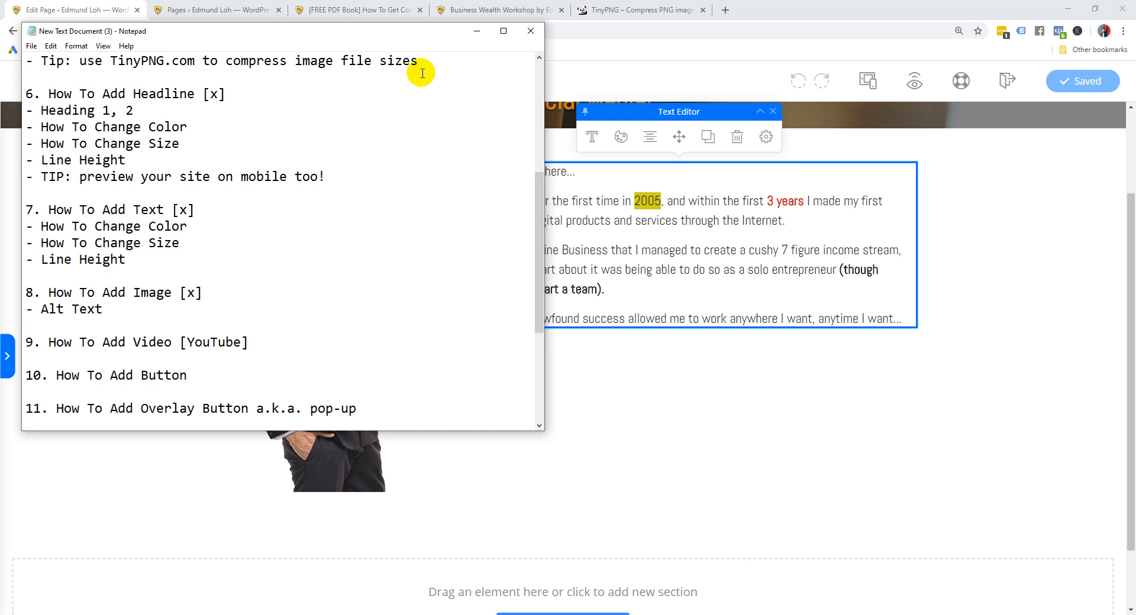
click(476, 30)
Add a Video element beneath the orange headline in the header section
click(1031, 296)
scroll(1030, 299, up, 2)
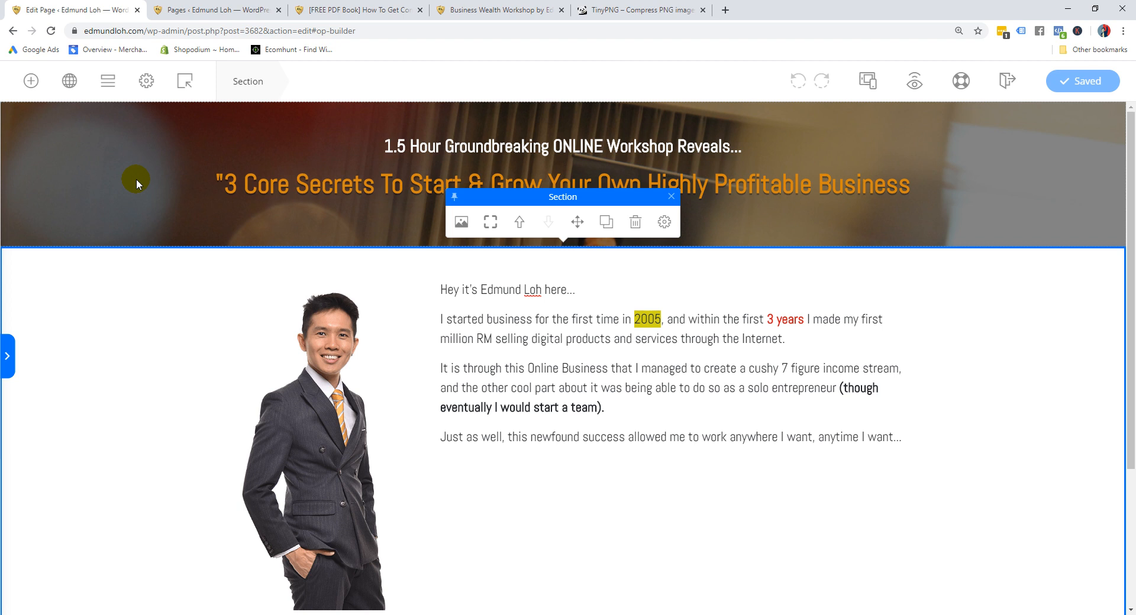
click(32, 81)
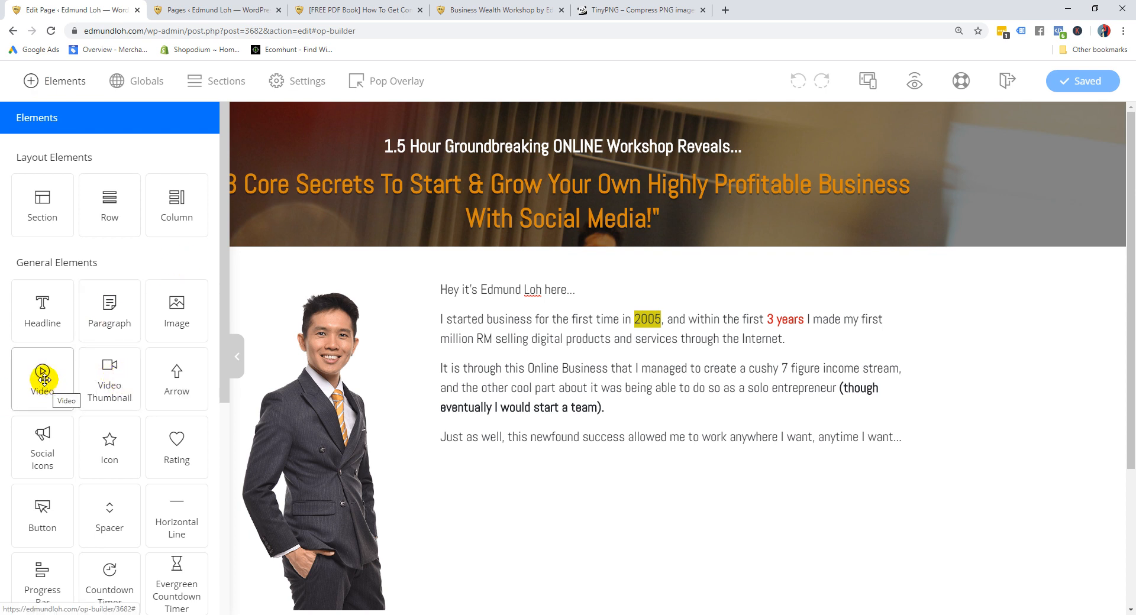
drag(43, 379, 559, 207)
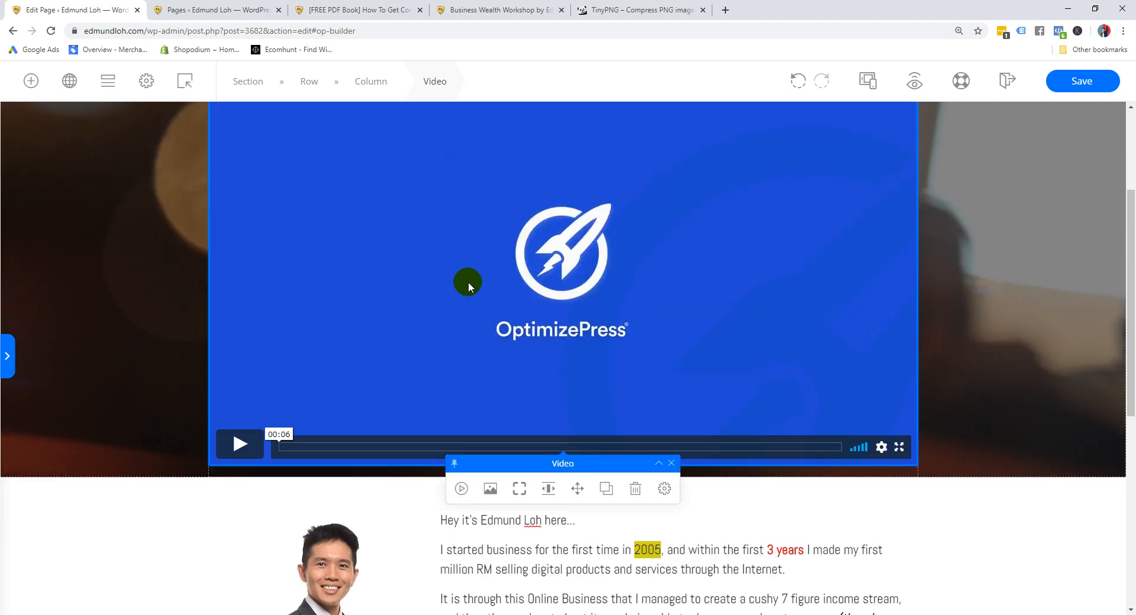
scroll(468, 283, up, 2)
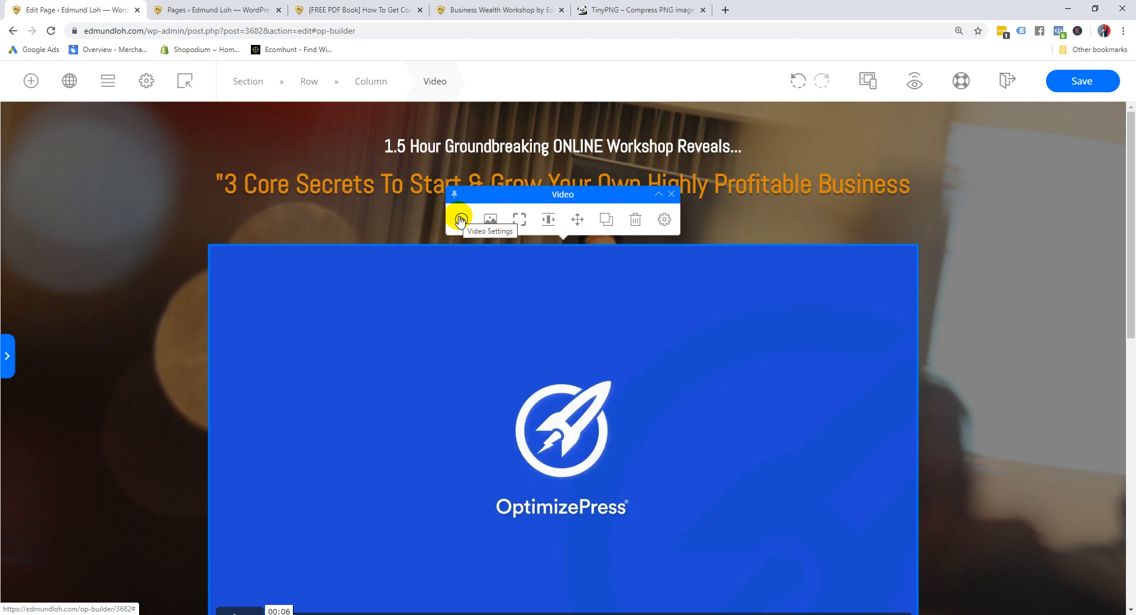
Try Custom Embed Code as the new video's source, finally setting the source to YouTube
click(461, 220)
click(755, 260)
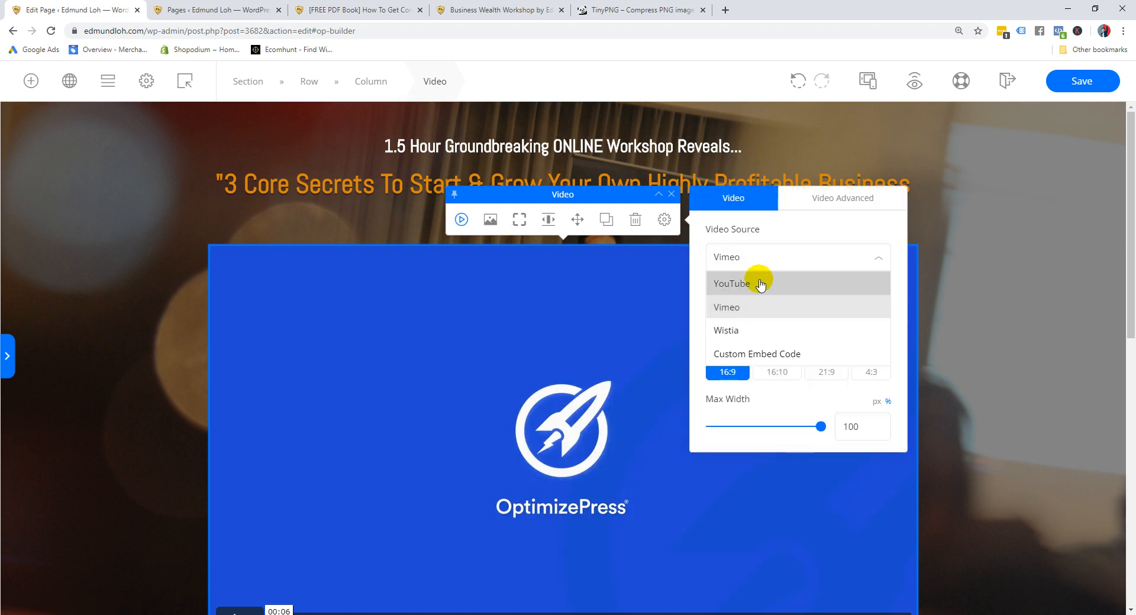
click(759, 354)
click(751, 255)
click(758, 282)
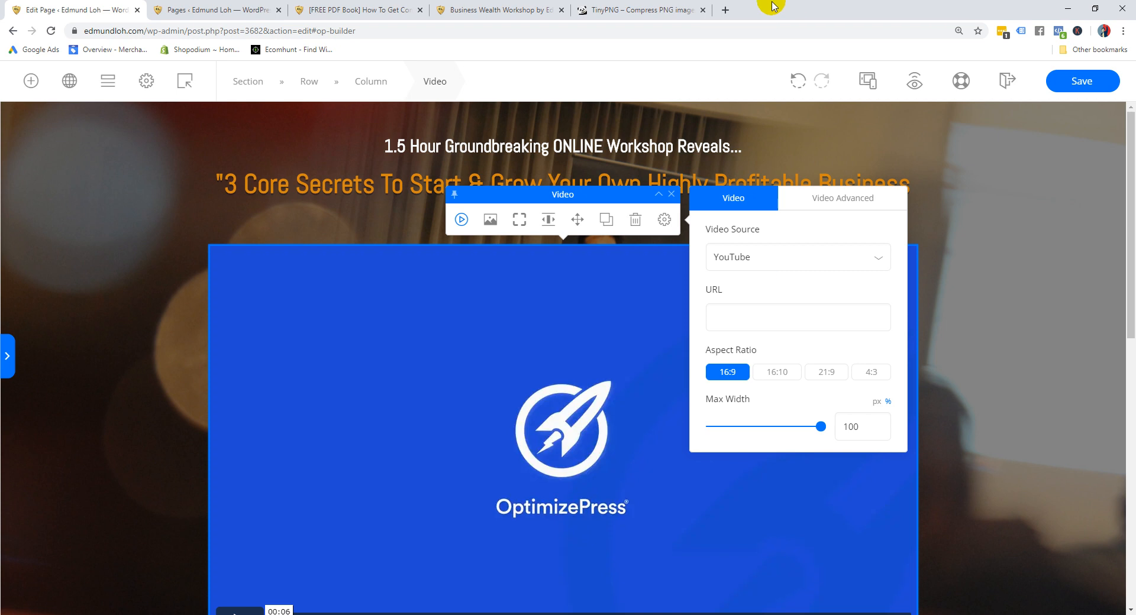
Open YouTube in a new tab, open "Business Wealth Workshop [2020]" from the Internet Marketing playlist, and pause it
click(726, 9)
text(you)
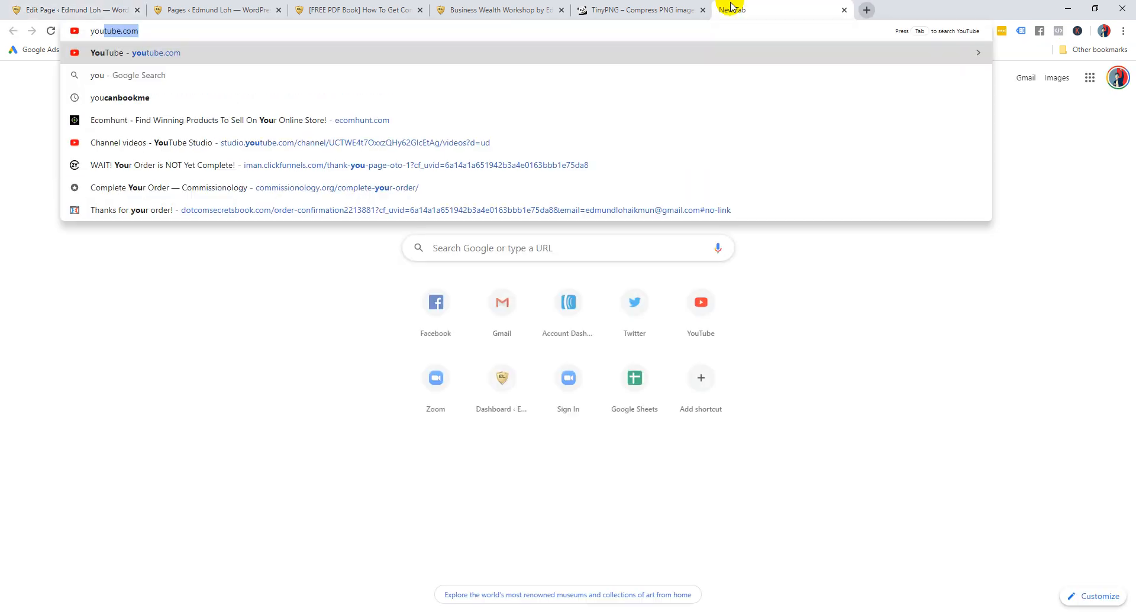
key(Return)
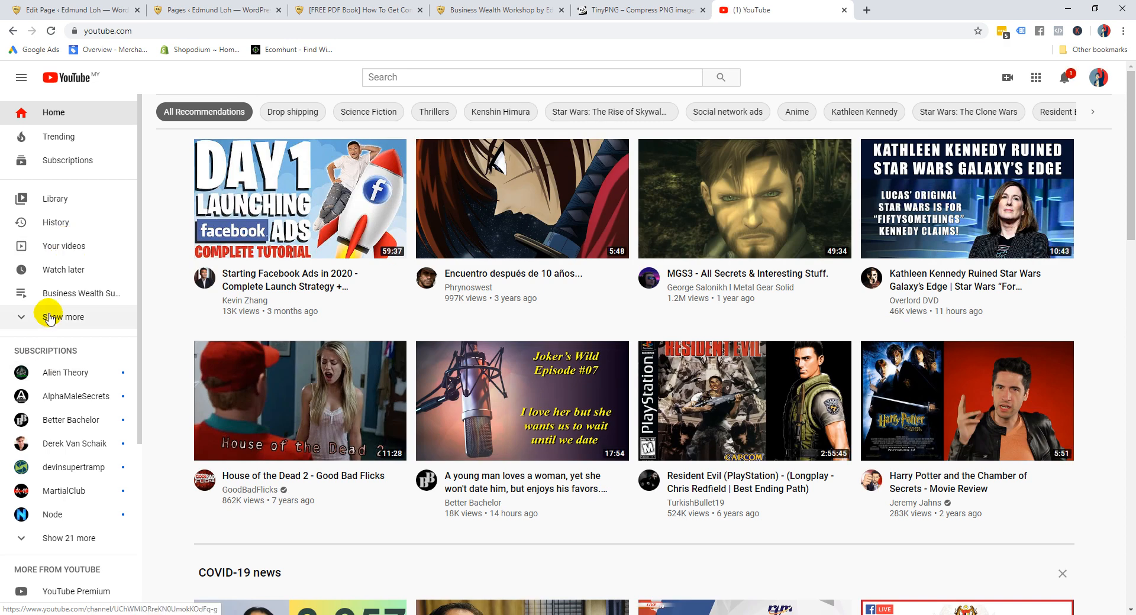
click(49, 313)
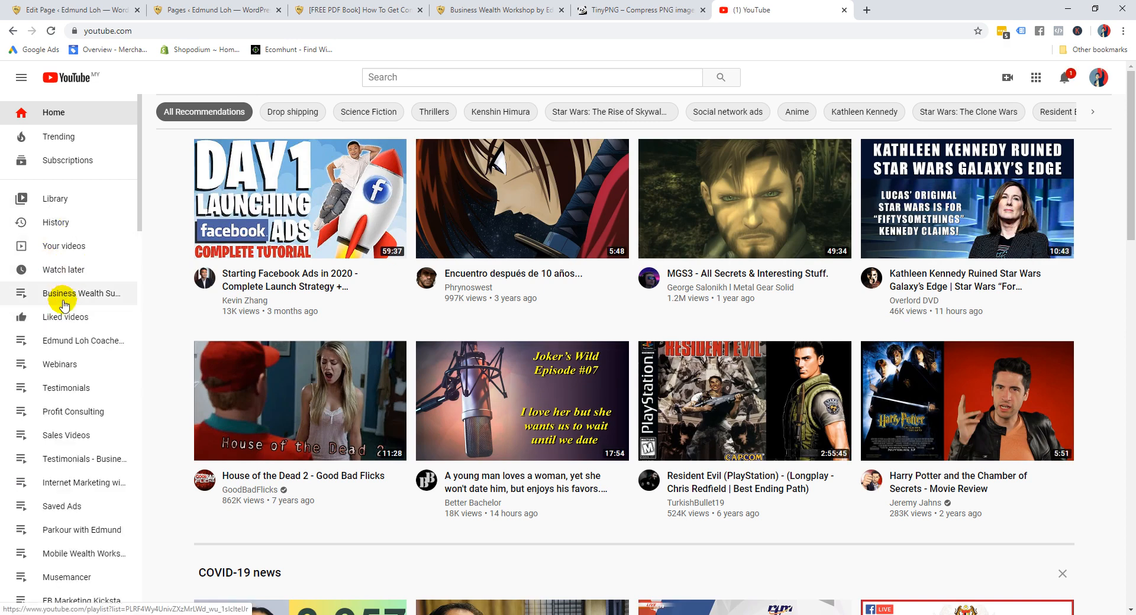
click(81, 482)
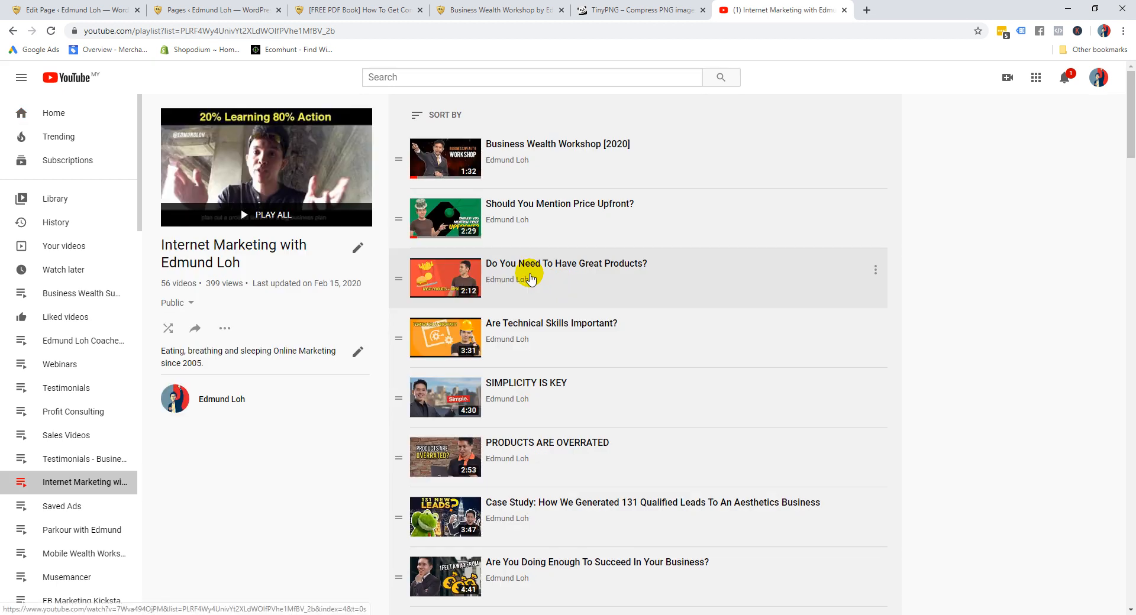
click(550, 147)
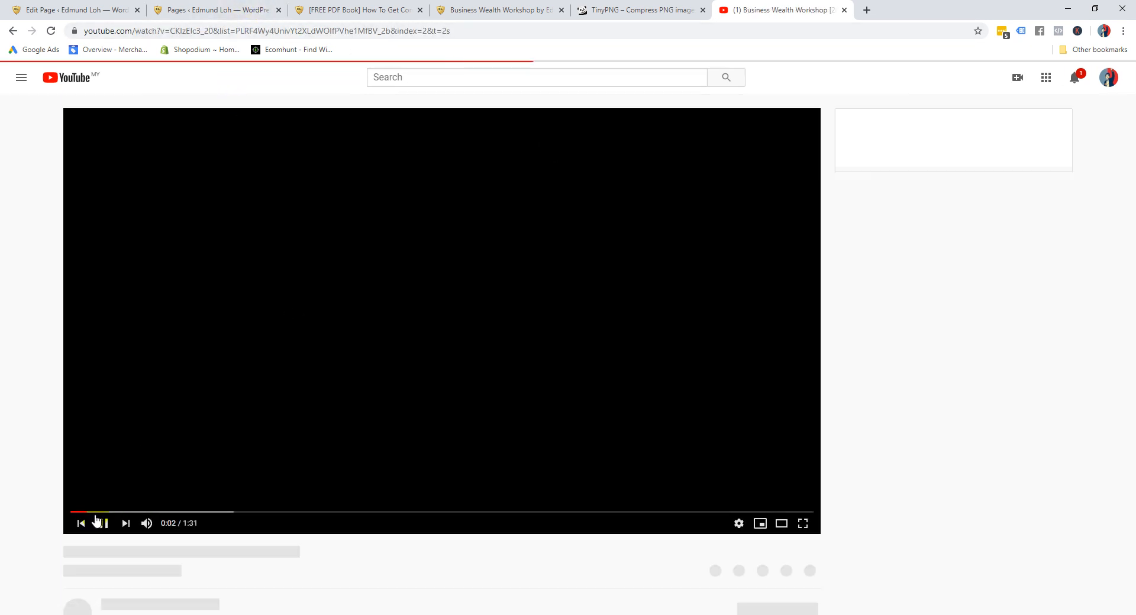
click(100, 523)
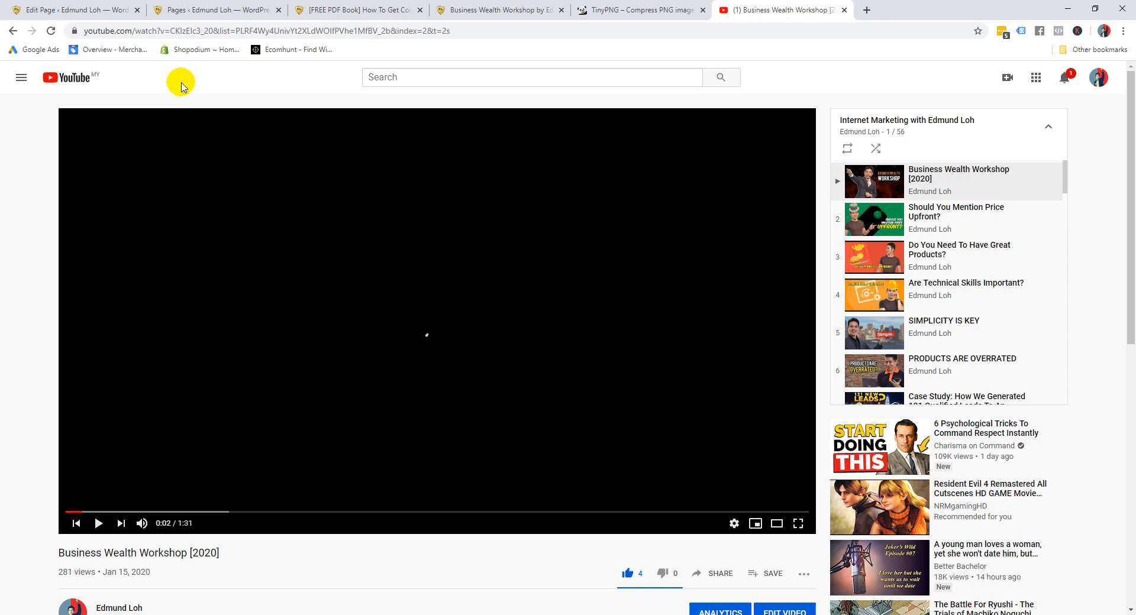
Copy the video's watch address up to the video ID, leaving out the playlist parameters
click(212, 27)
drag(202, 26, 71, 24)
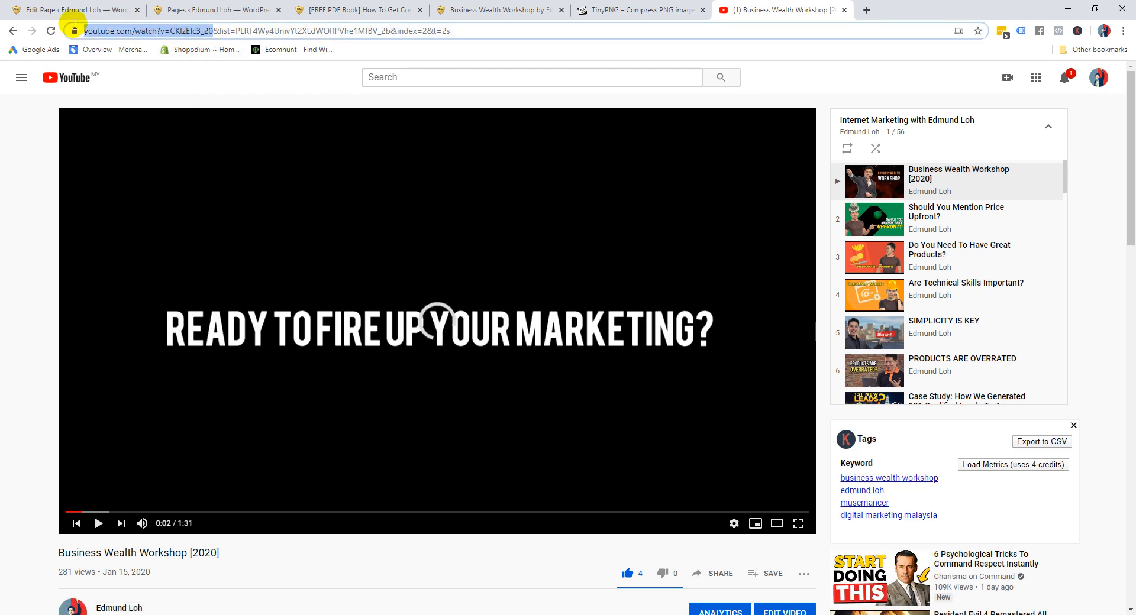
right_click(108, 27)
click(135, 111)
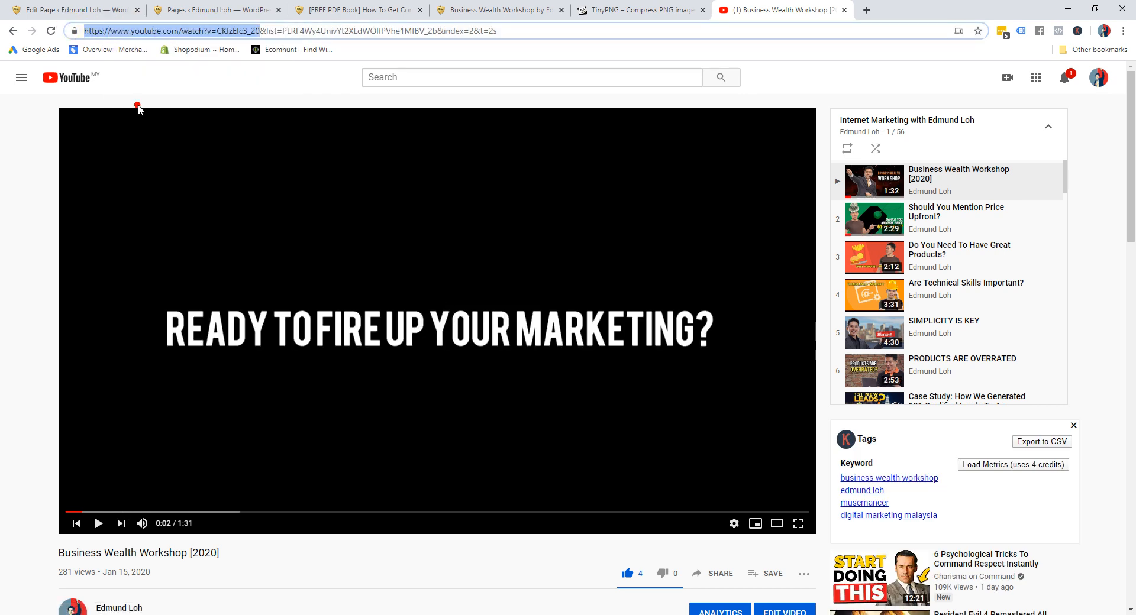
Copy the workshop video's short link from its share options and close YouTube
scroll(4, 357, down, 4)
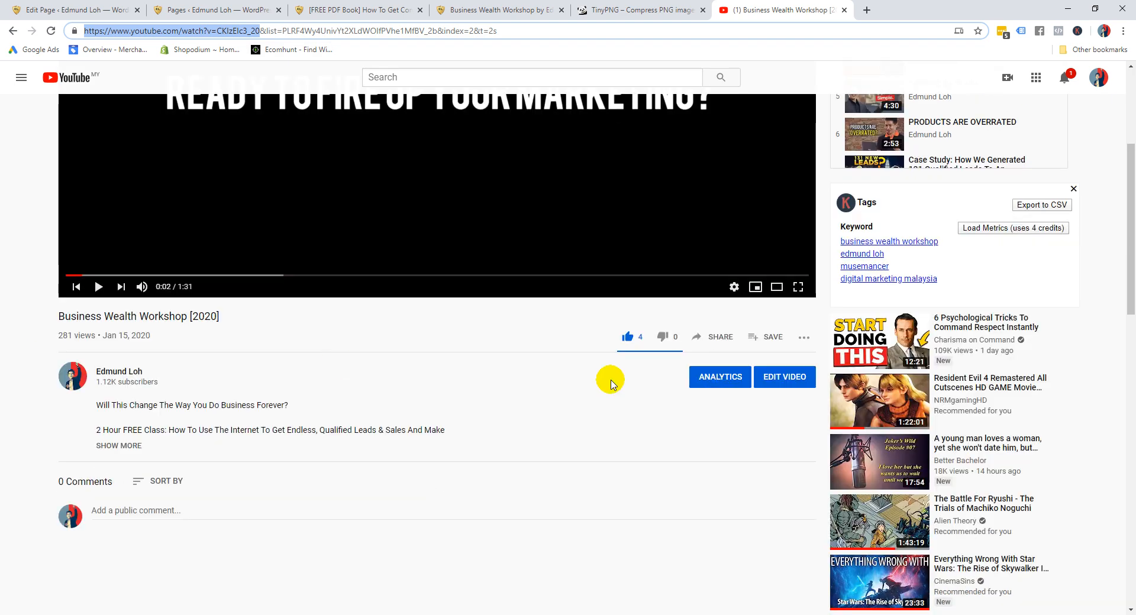
click(721, 338)
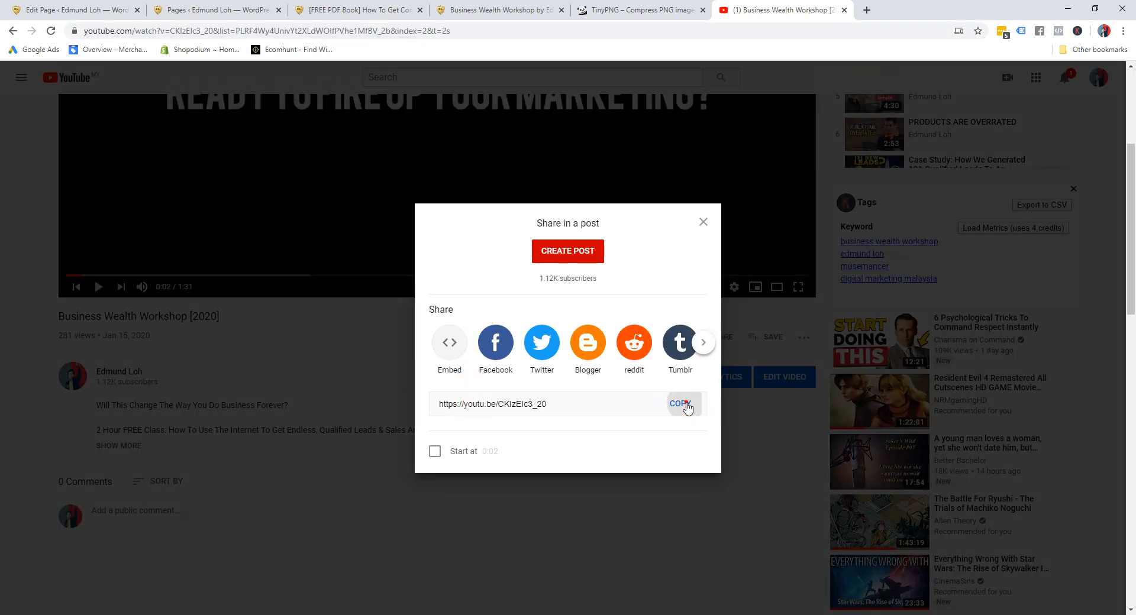
click(679, 404)
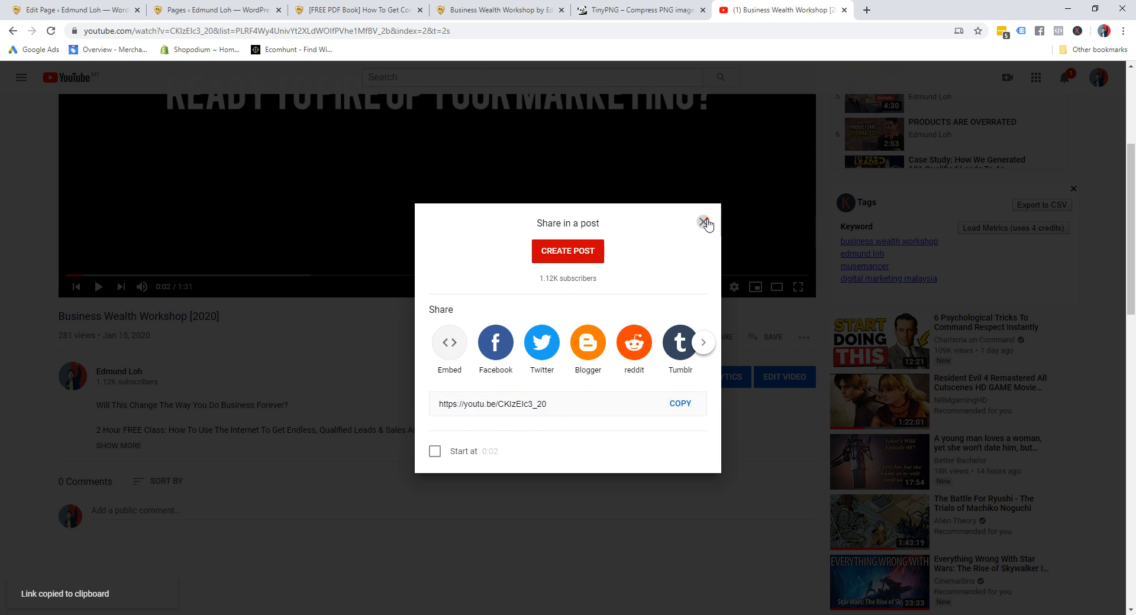
click(703, 222)
click(844, 11)
Return to the page editor and paste the copied workshop short link as the video's YouTube URL
click(493, 6)
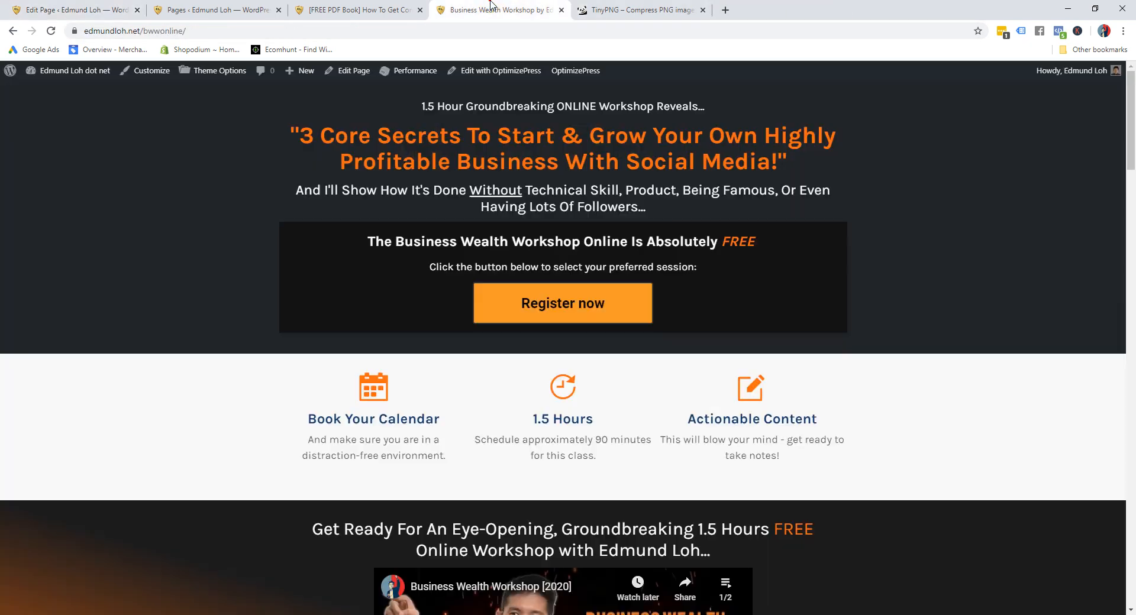
click(414, 7)
click(213, 10)
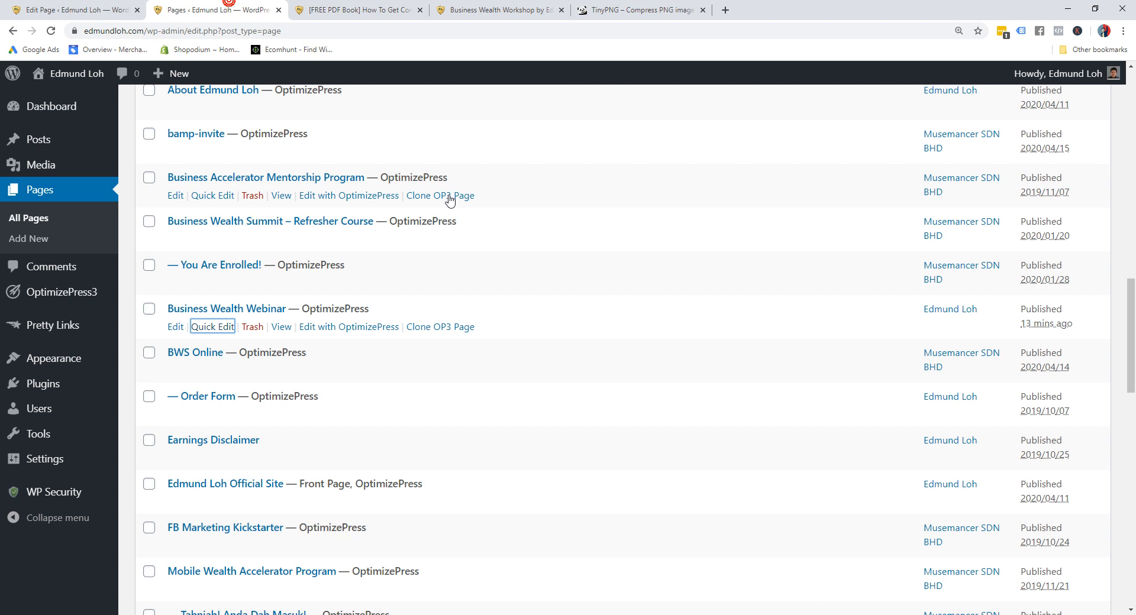
click(71, 10)
click(743, 322)
right_click(743, 320)
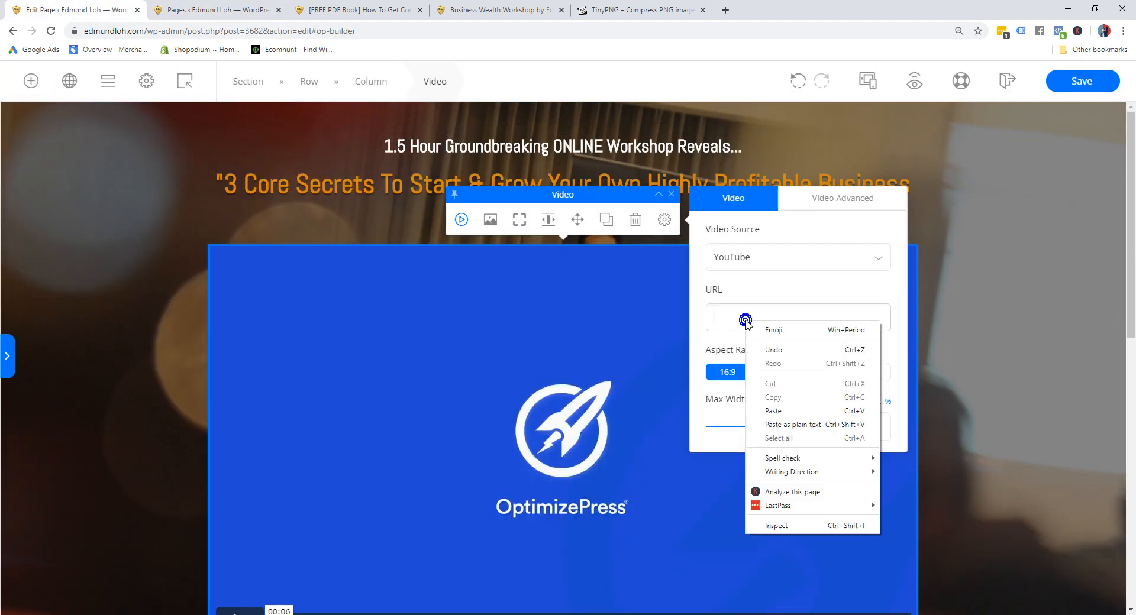
click(775, 410)
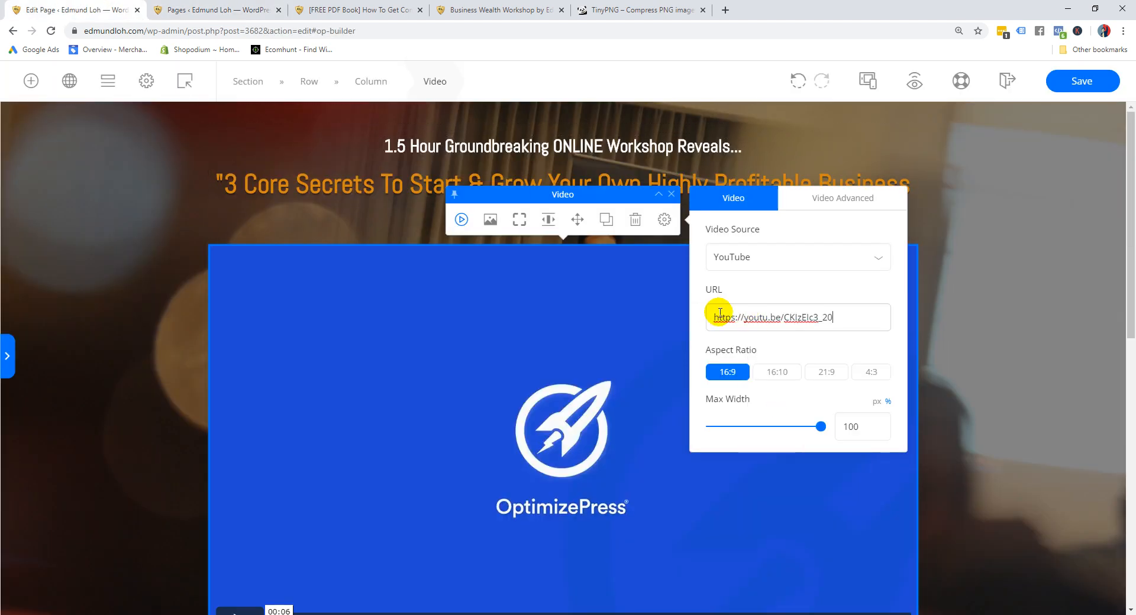
click(750, 374)
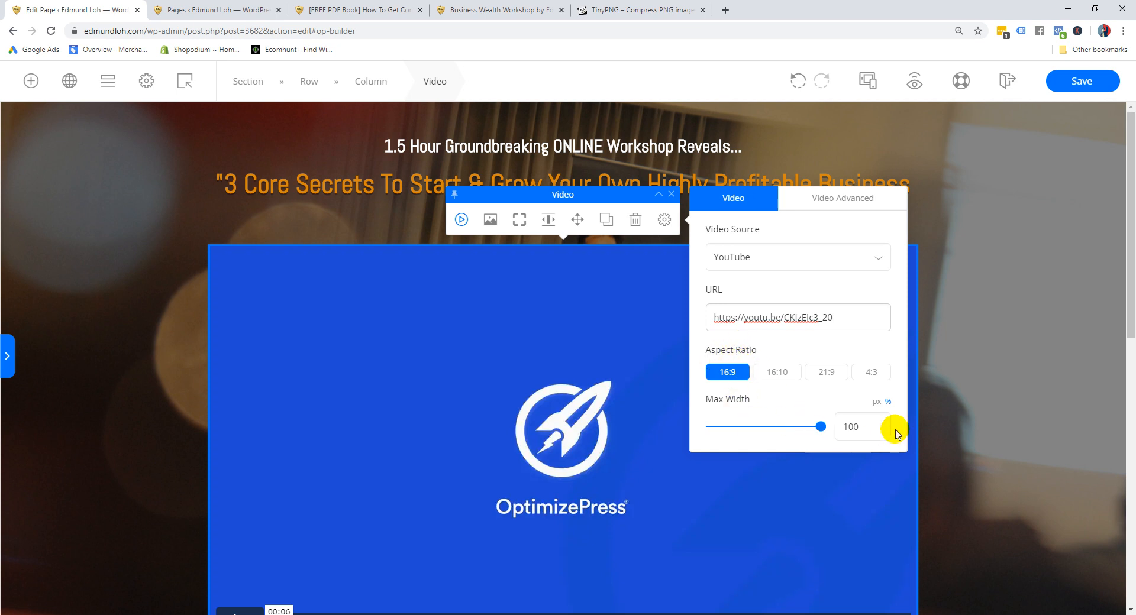
click(987, 389)
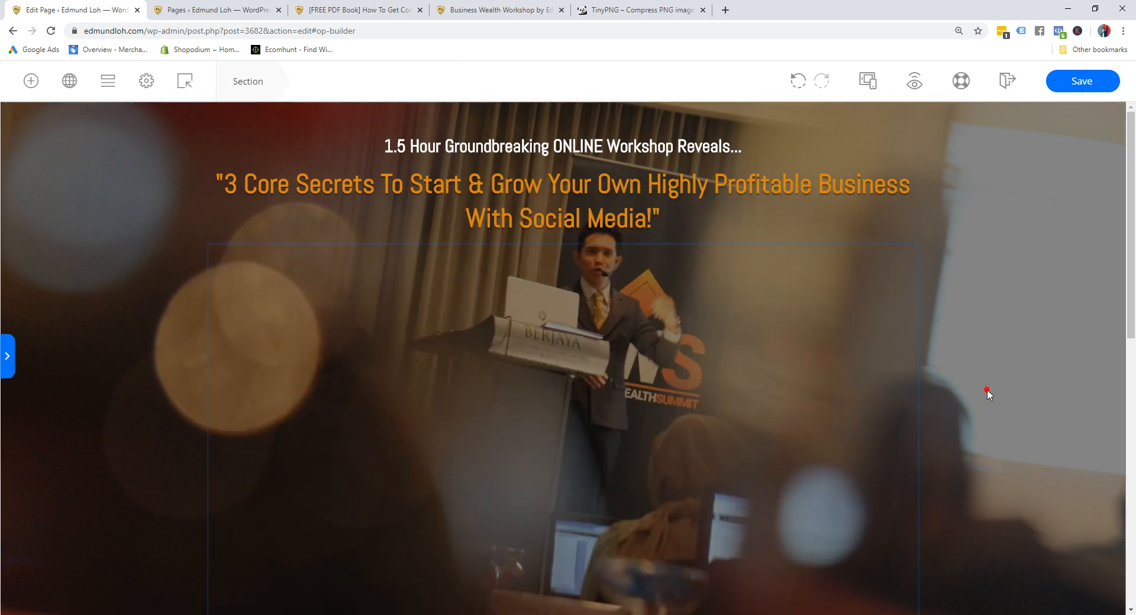
Switch the embedded video's max width to pixels and set it to 640 px
click(391, 338)
click(462, 216)
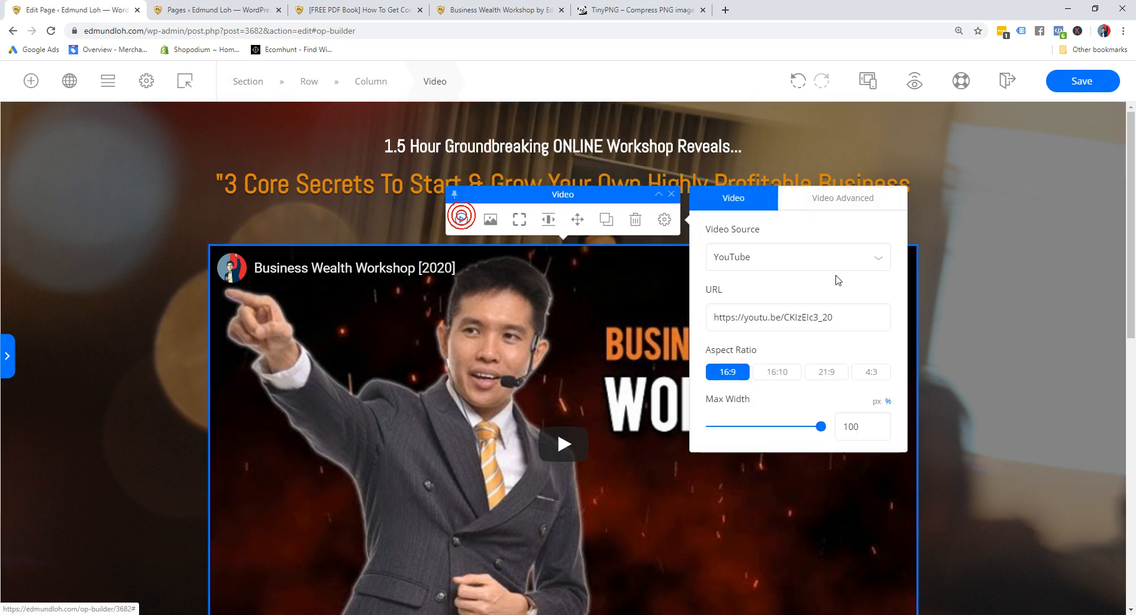
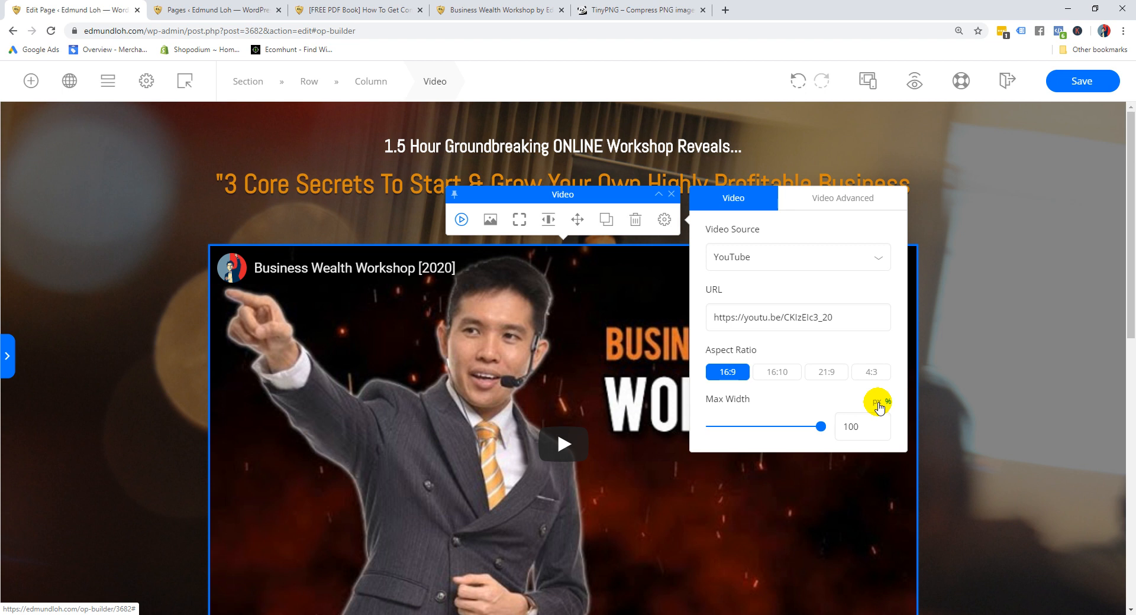
click(876, 402)
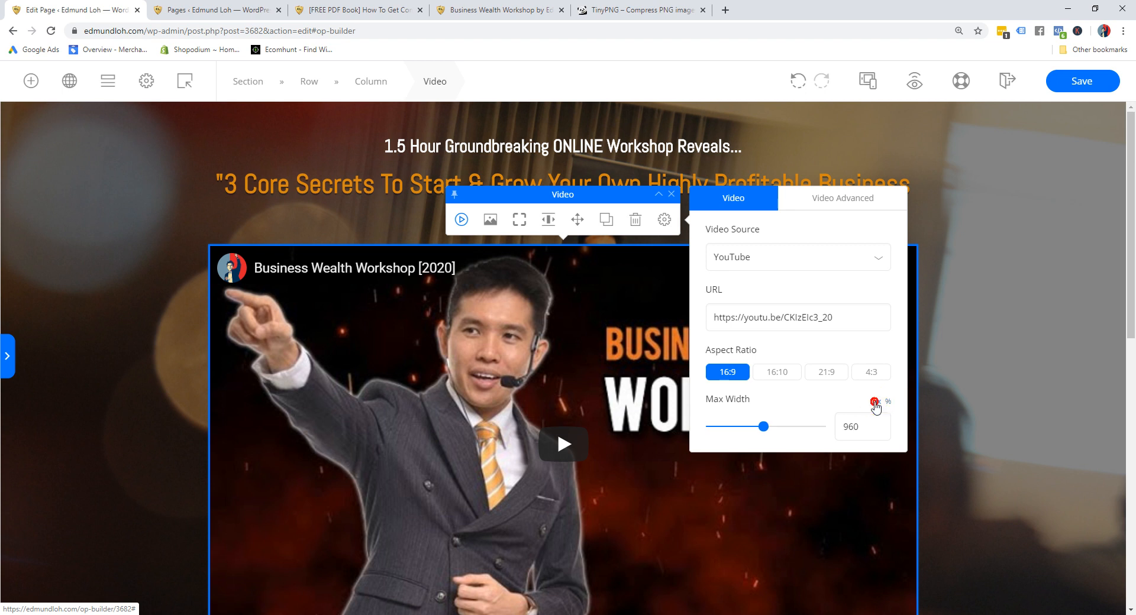
drag(854, 427, 821, 414)
text(6)
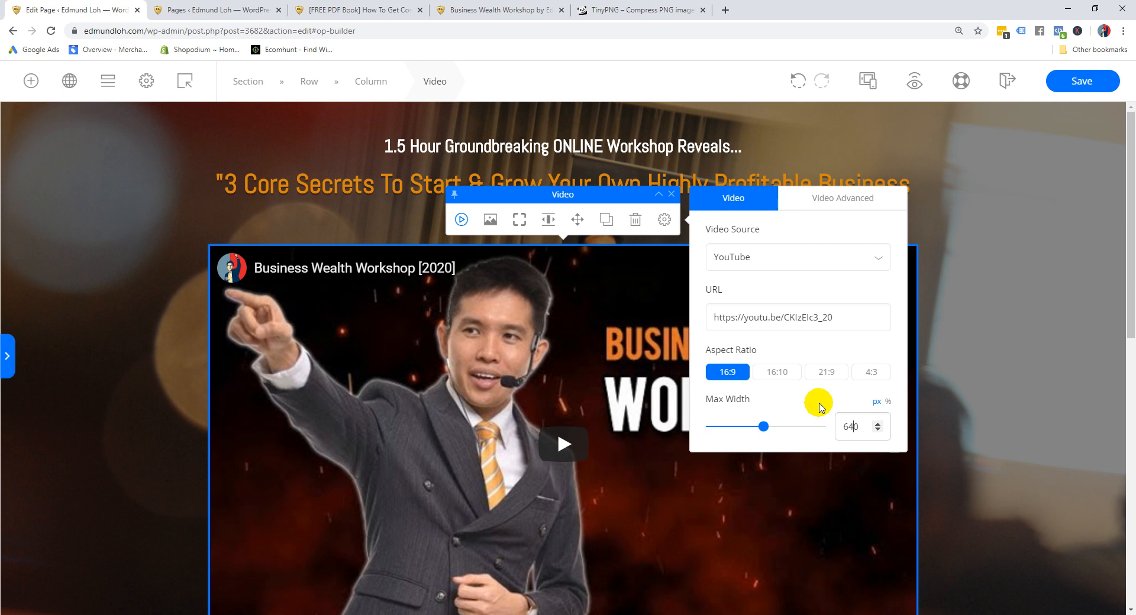
text(4)
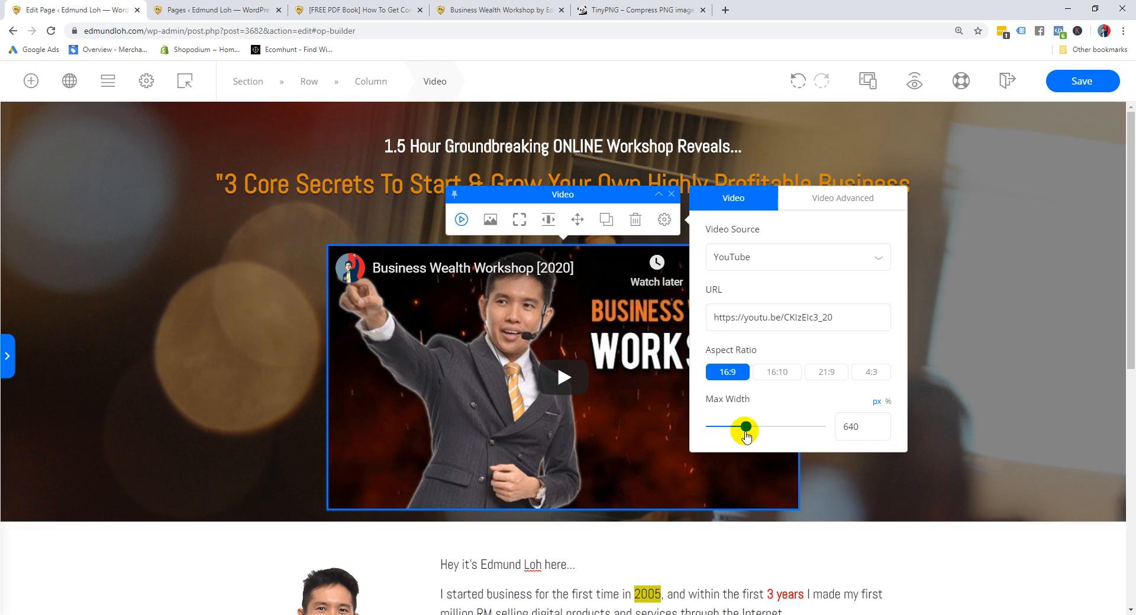
Review the video's advanced playback, image overlay and border options
click(817, 204)
click(867, 294)
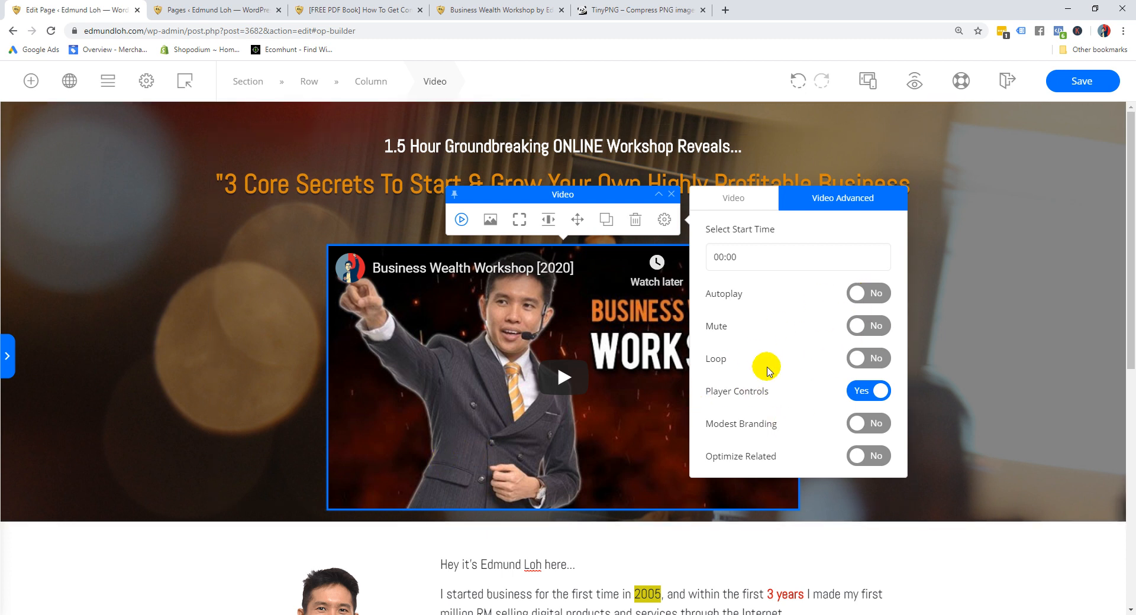
click(738, 206)
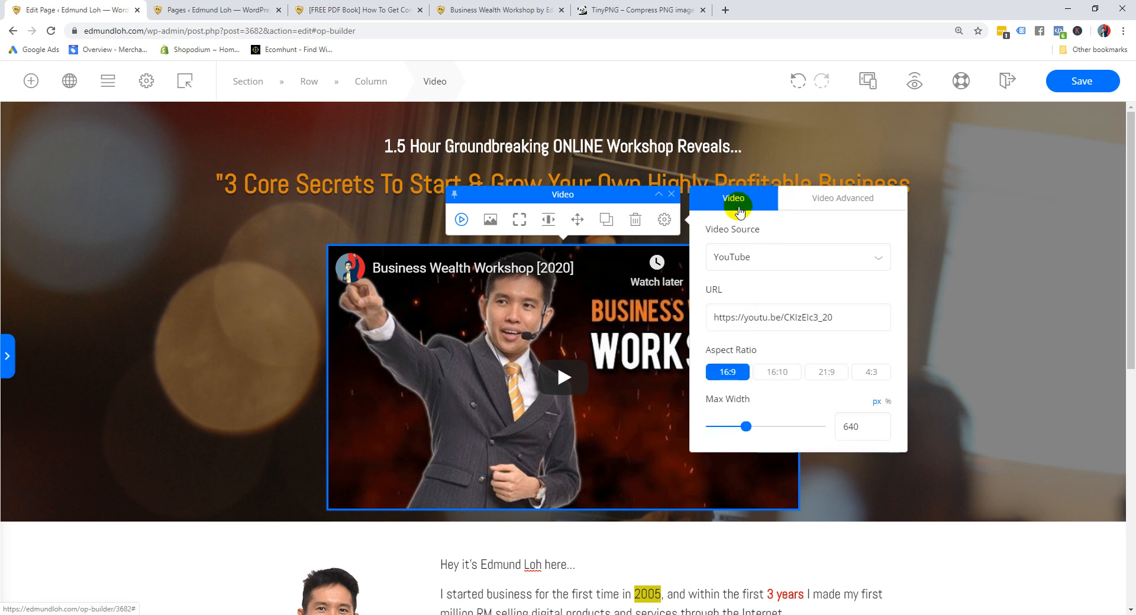
click(483, 225)
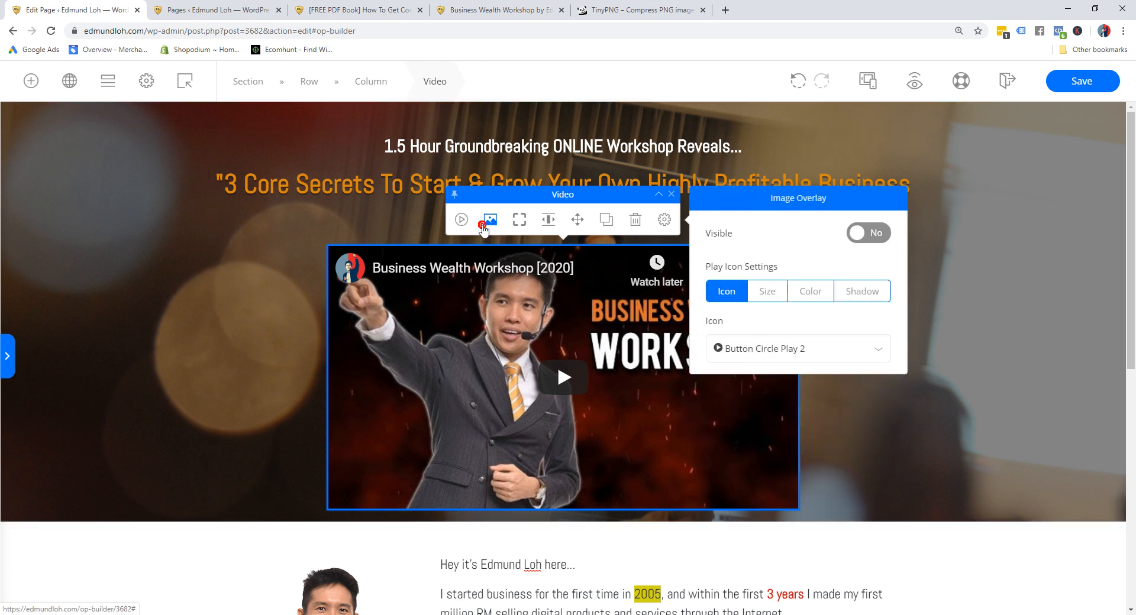
click(520, 218)
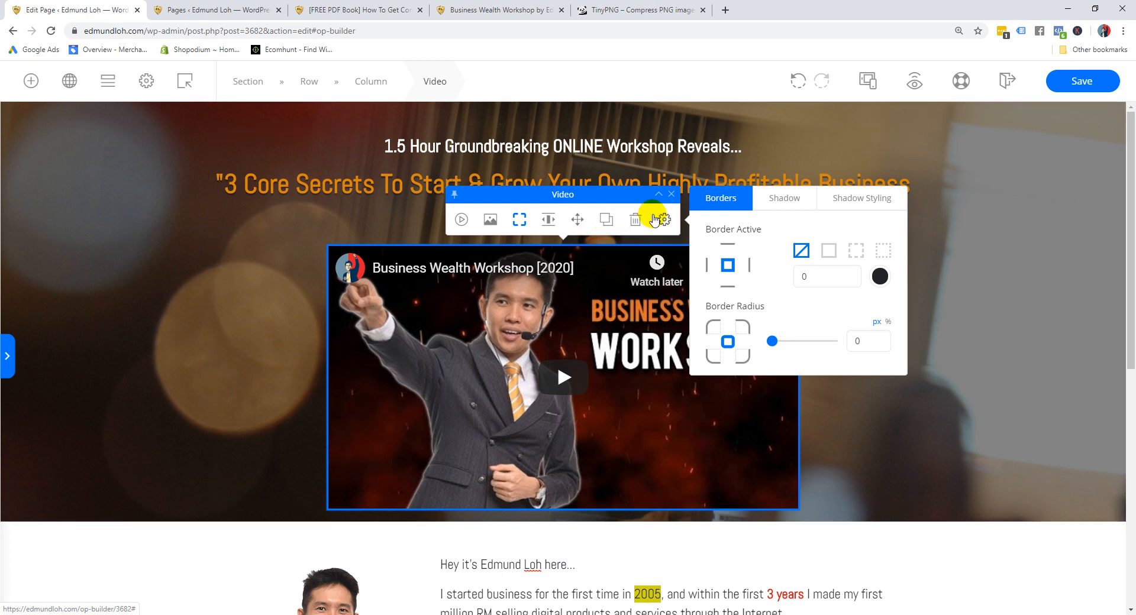
Duplicate the workshop video and delete the copy
click(606, 222)
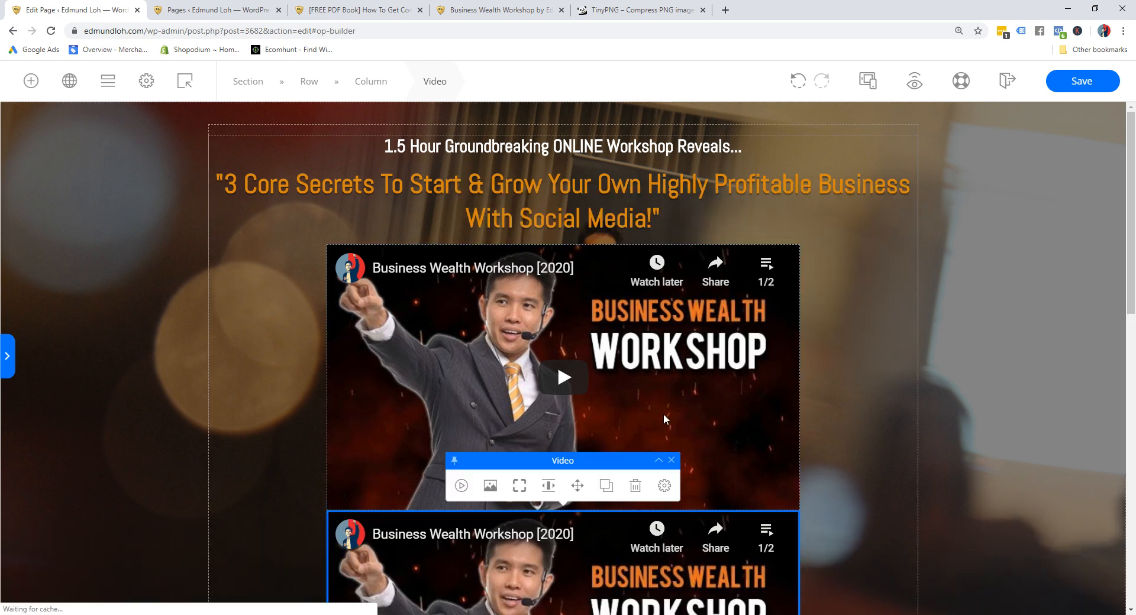
scroll(638, 388, down, 2)
click(635, 369)
Set the space below the video to 12 px and save the page
click(604, 294)
click(662, 438)
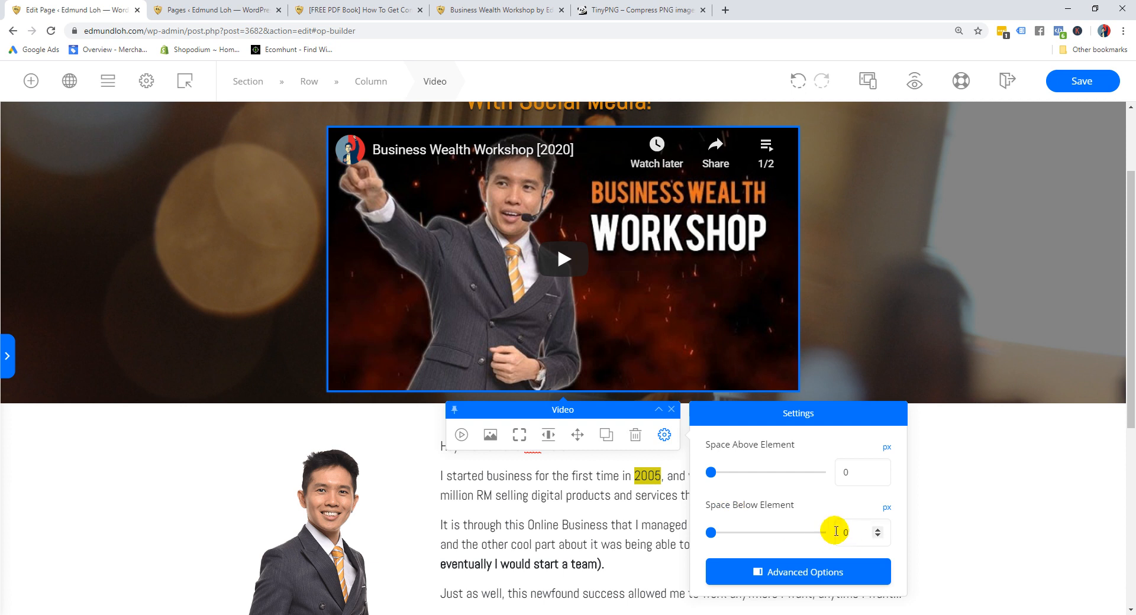
text(12)
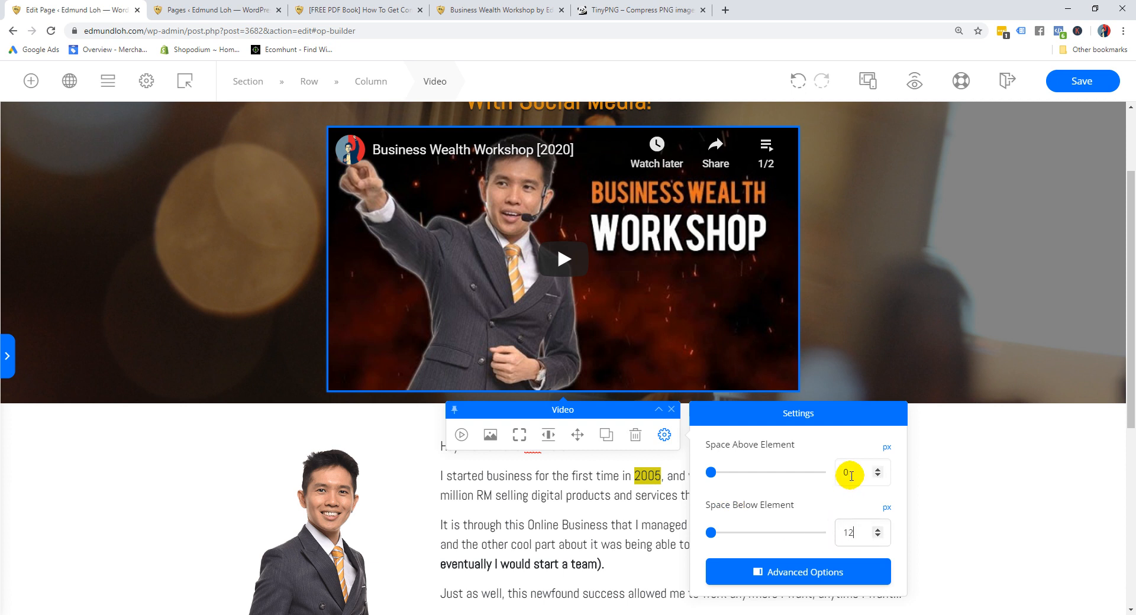
click(941, 287)
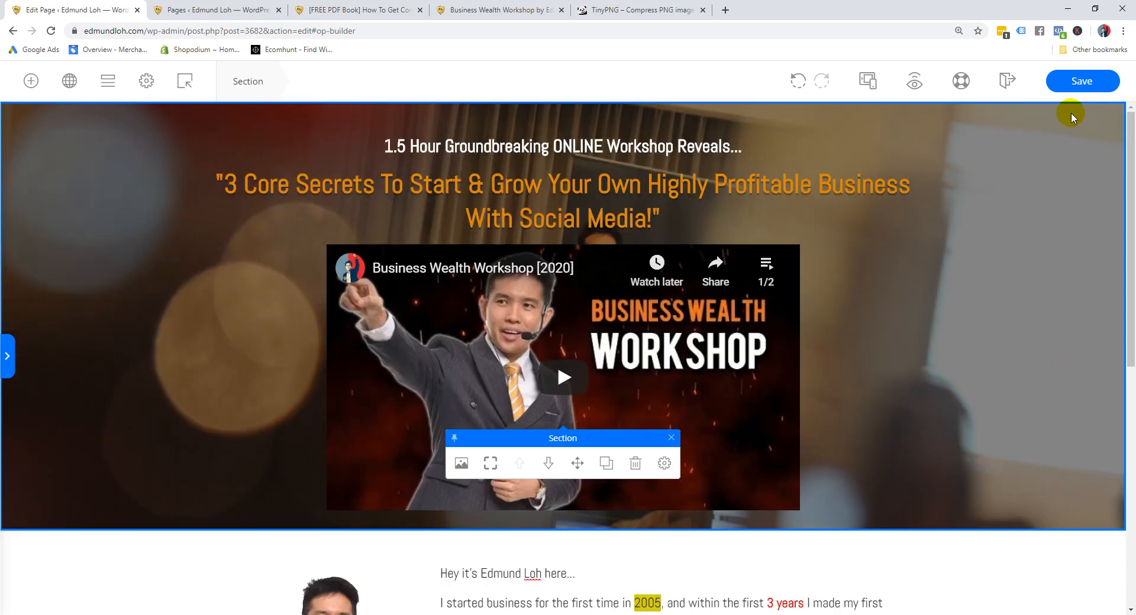
click(1087, 83)
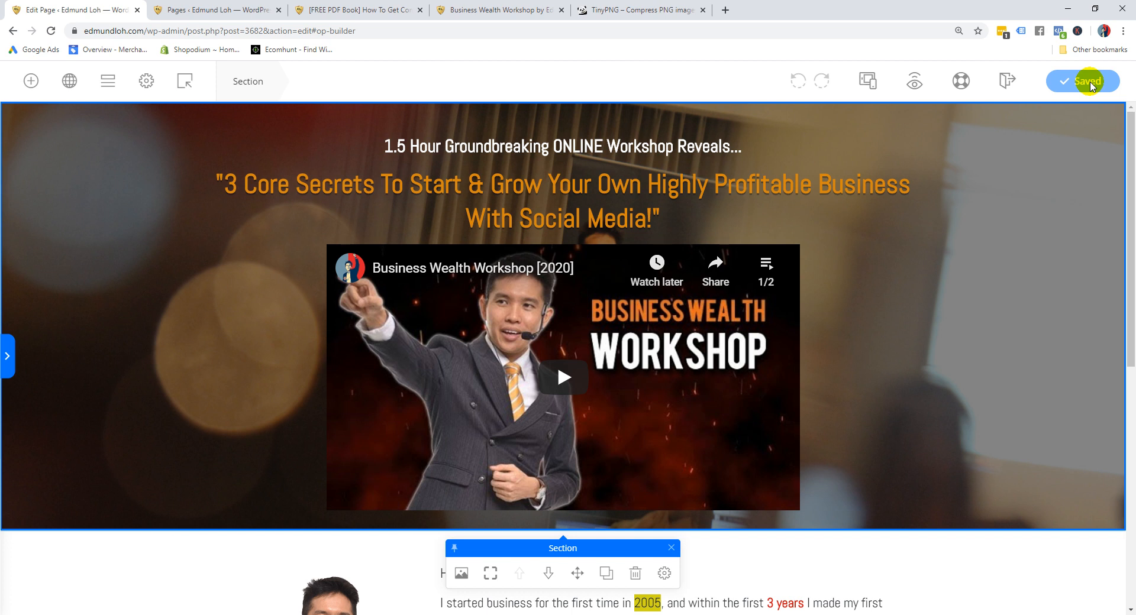
Check the outline in Notepad around item 10, "How To Add Button", and minimize the notes
scroll(564, 256, down, 2)
scroll(563, 253, up, 2)
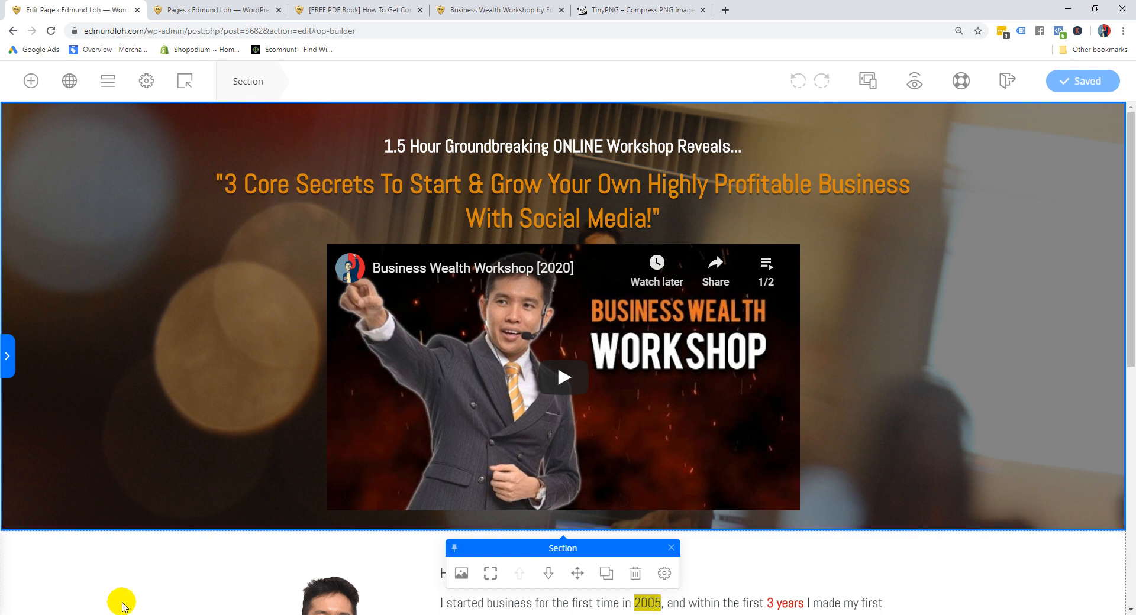
click(61, 563)
click(222, 373)
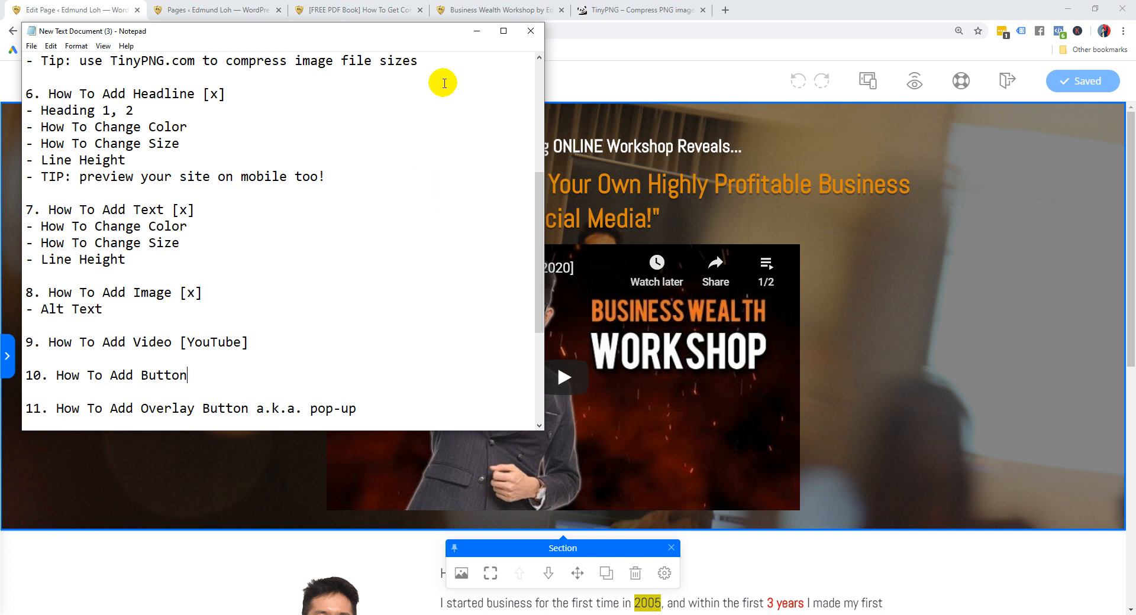
click(477, 31)
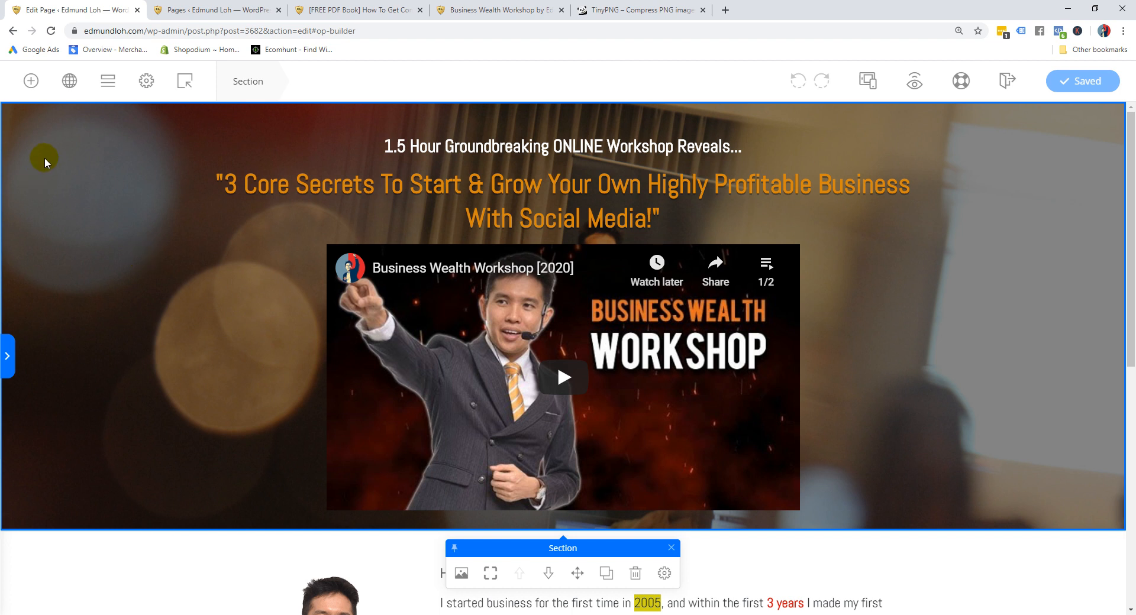
Add a Button element directly below the workshop video
click(29, 81)
scroll(93, 337, down, 1)
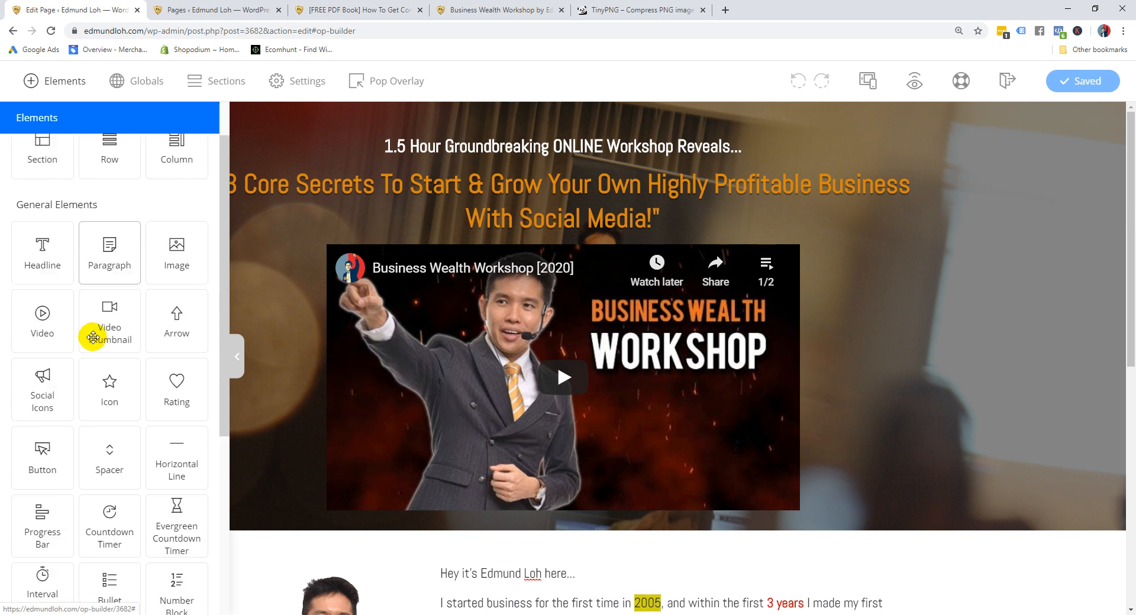
scroll(92, 337, down, 1)
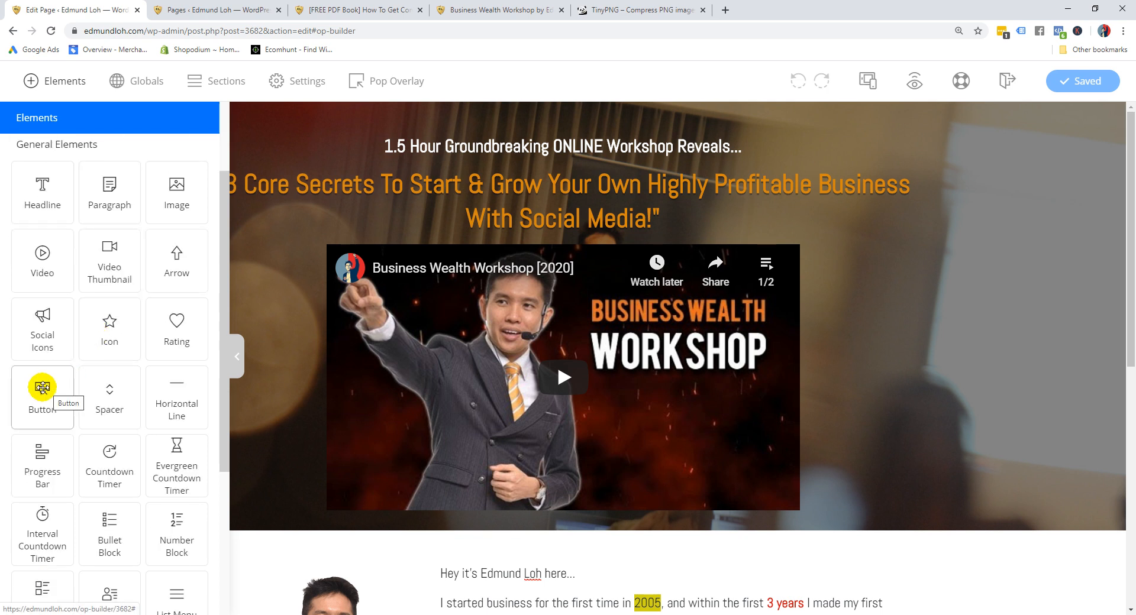
drag(42, 387, 556, 474)
scroll(584, 362, down, 2)
Browse the preset designs for the new button and apply a solid green one
click(523, 421)
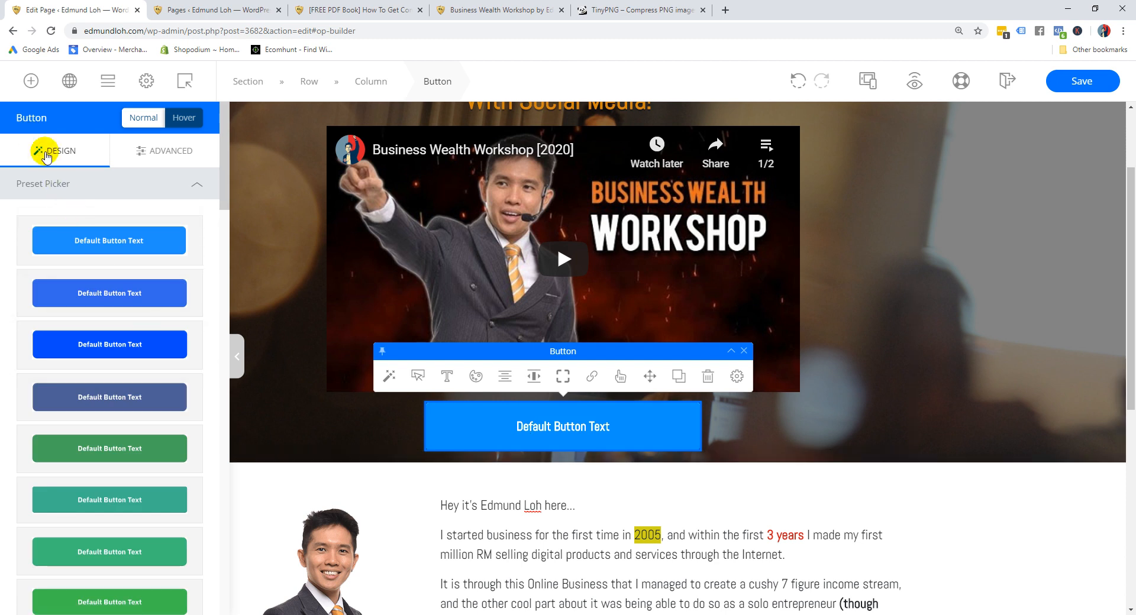
scroll(92, 373, down, 3)
scroll(91, 374, down, 7)
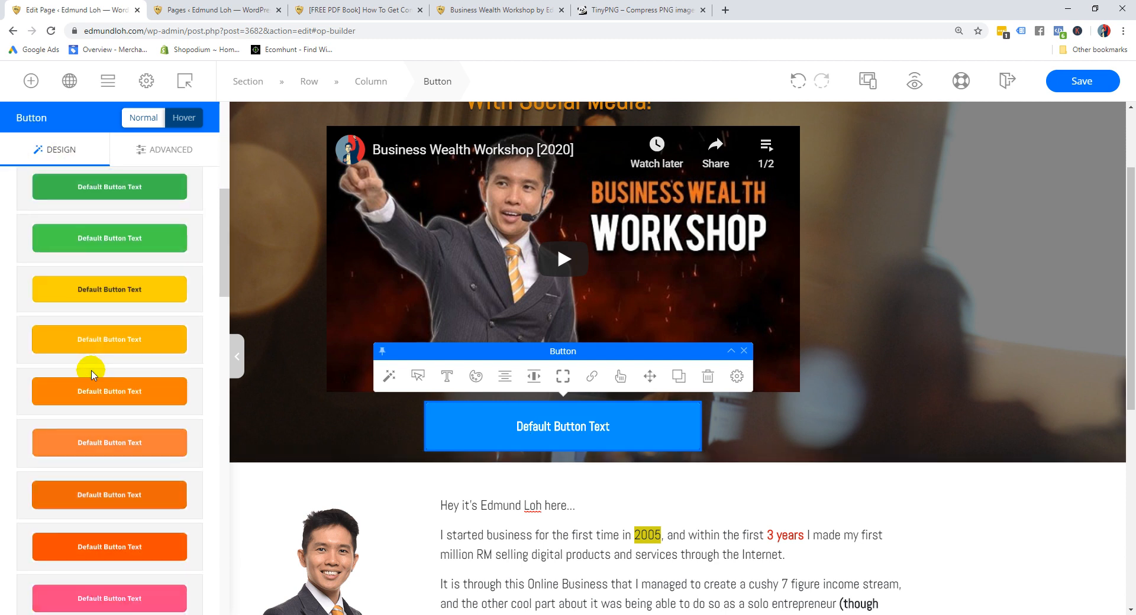
scroll(106, 391, down, 10)
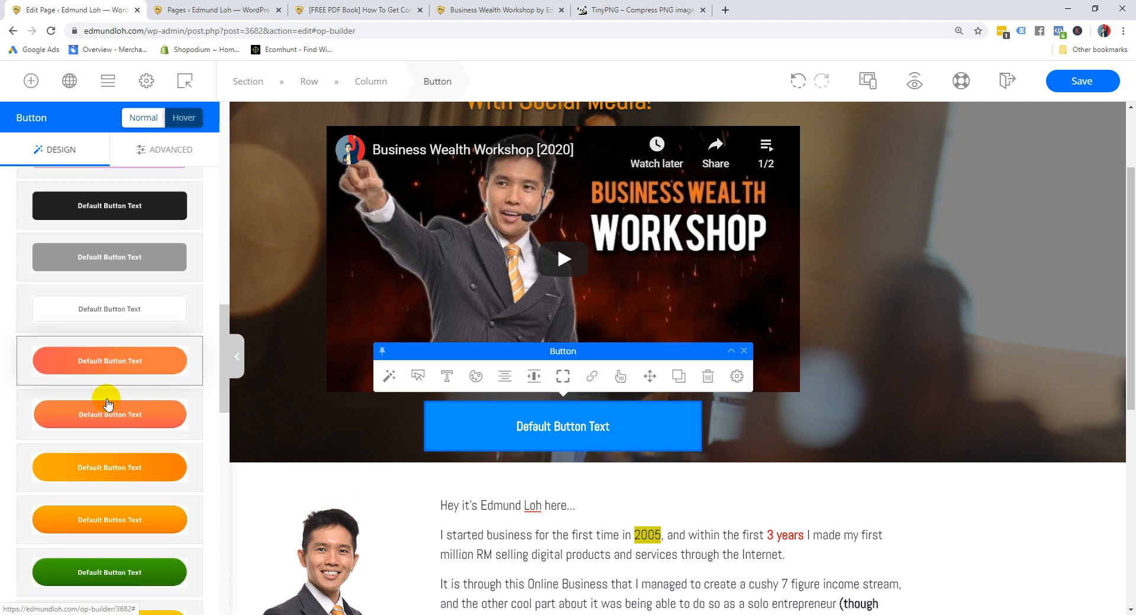
scroll(103, 405, up, 15)
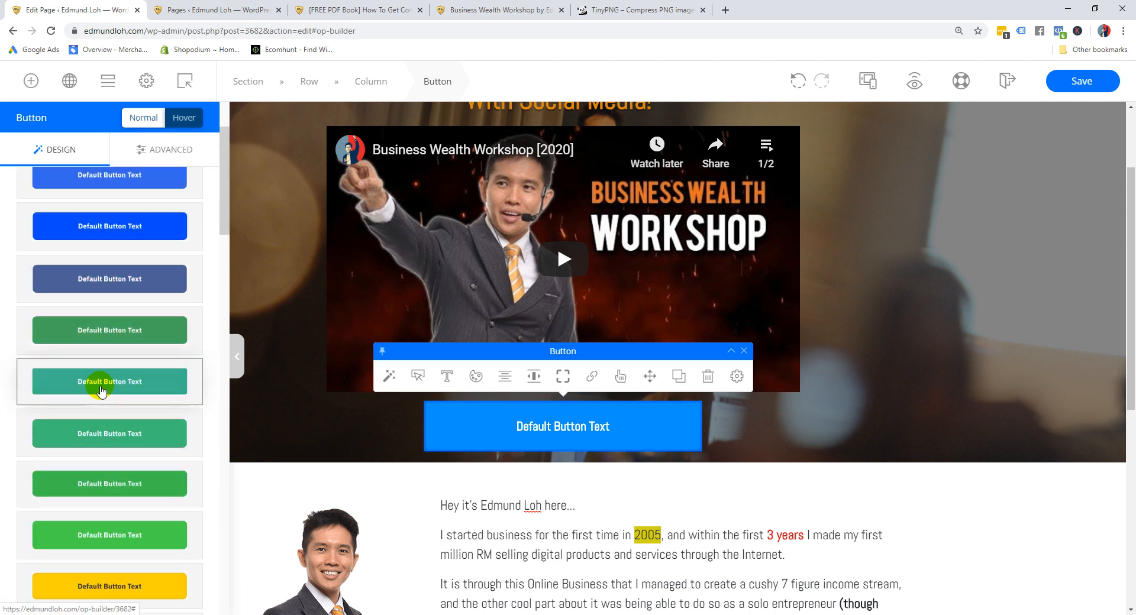
click(119, 485)
Replace the green button's default text with "Register Now"
click(522, 420)
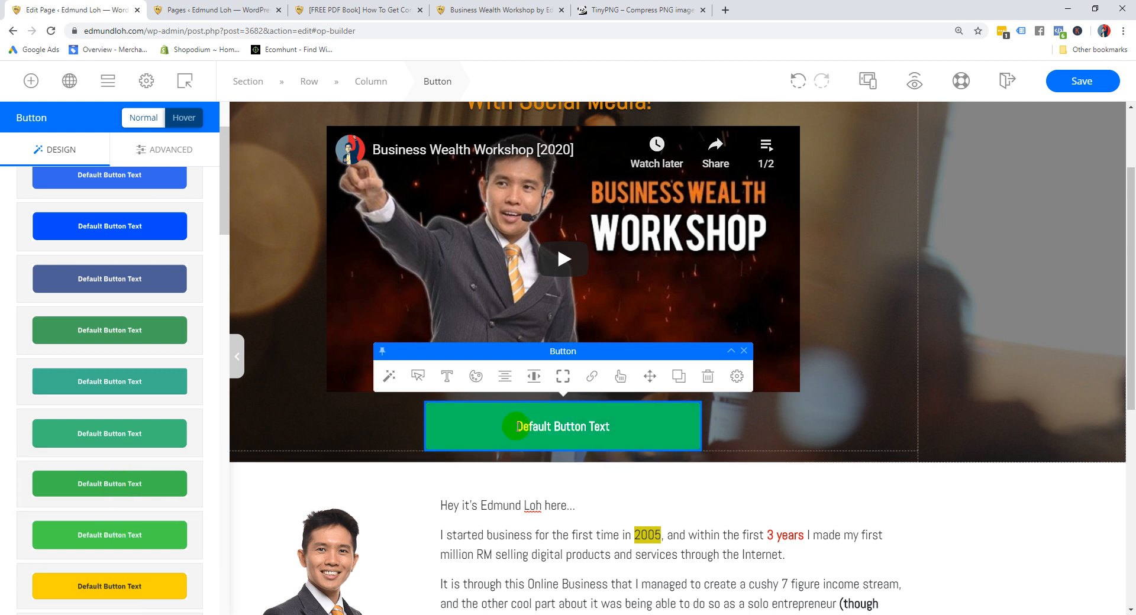
click(620, 425)
click(607, 427)
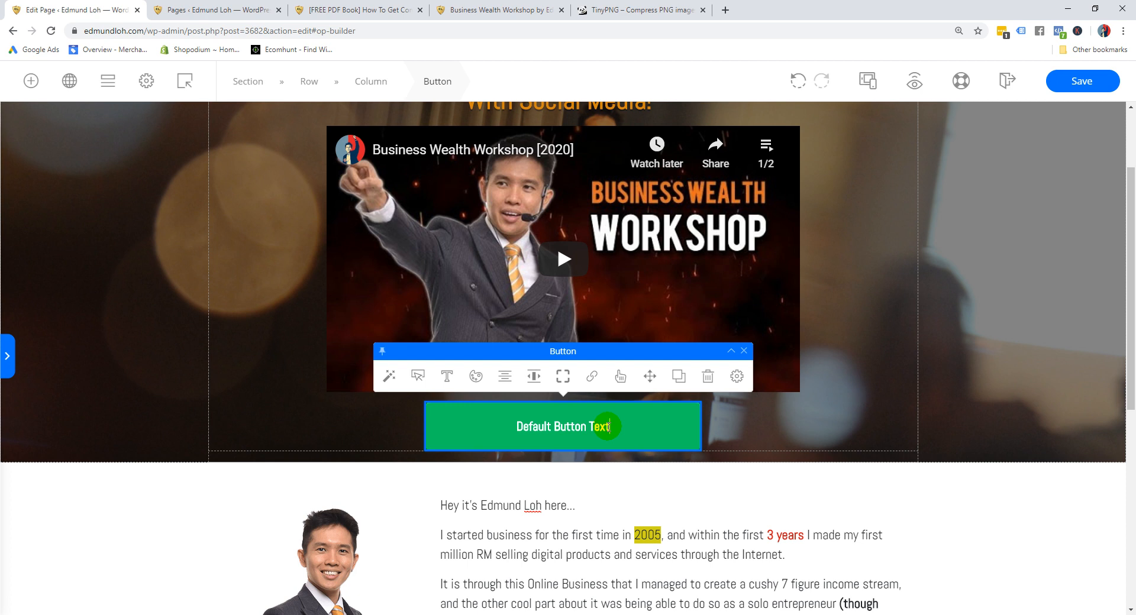
key(BackSpace)
key(BackSpace)
key(BackSpace)
key(BackSpace)
key(BackSpace)
key(BackSpace)
key(BackSpace)
key(BackSpace)
key(BackSpace)
key(BackSpace)
key(BackSpace)
key(BackSpace)
key(BackSpace)
key(BackSpace)
key(BackSpace)
key(BackSpace)
key(BackSpace)
text(Register Now)
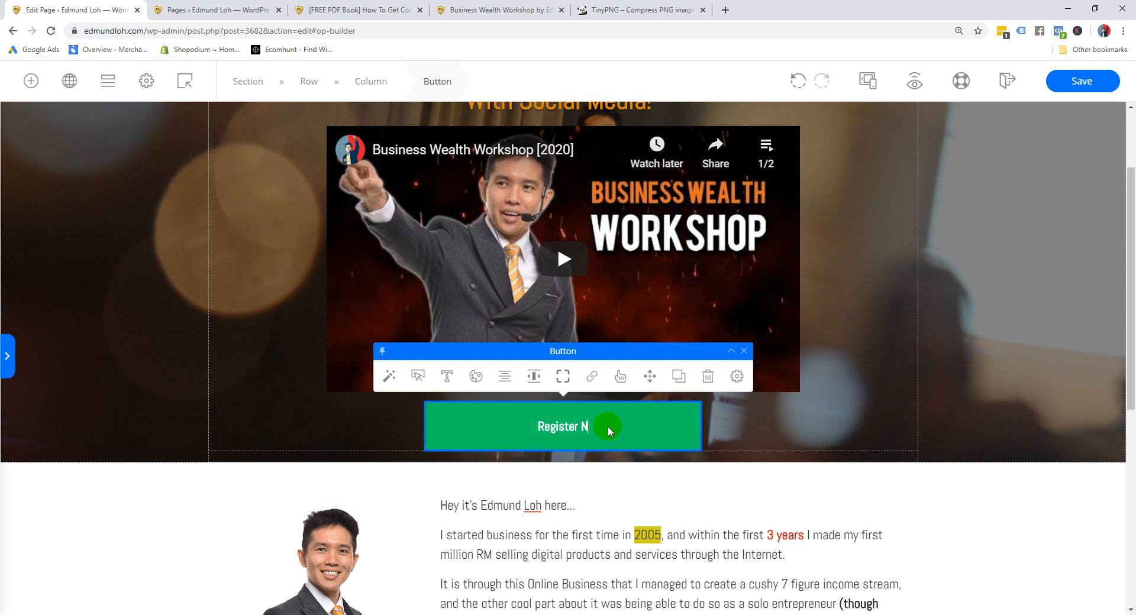
Set the Register Now button's width to 80% and choose the M button size
click(418, 375)
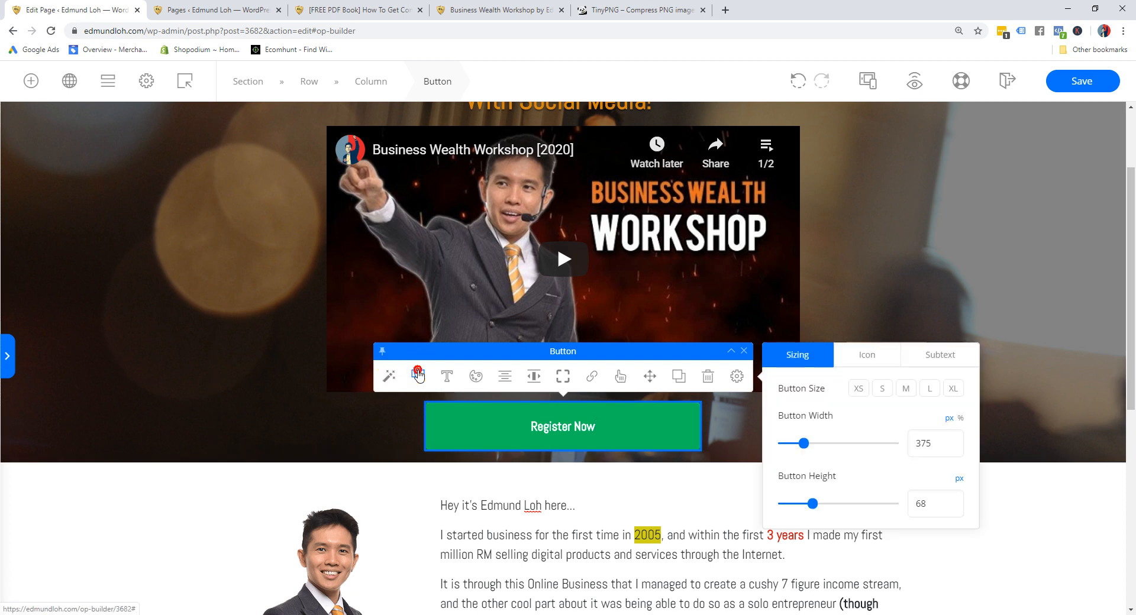
click(961, 419)
drag(935, 443, 889, 446)
text(80)
click(923, 500)
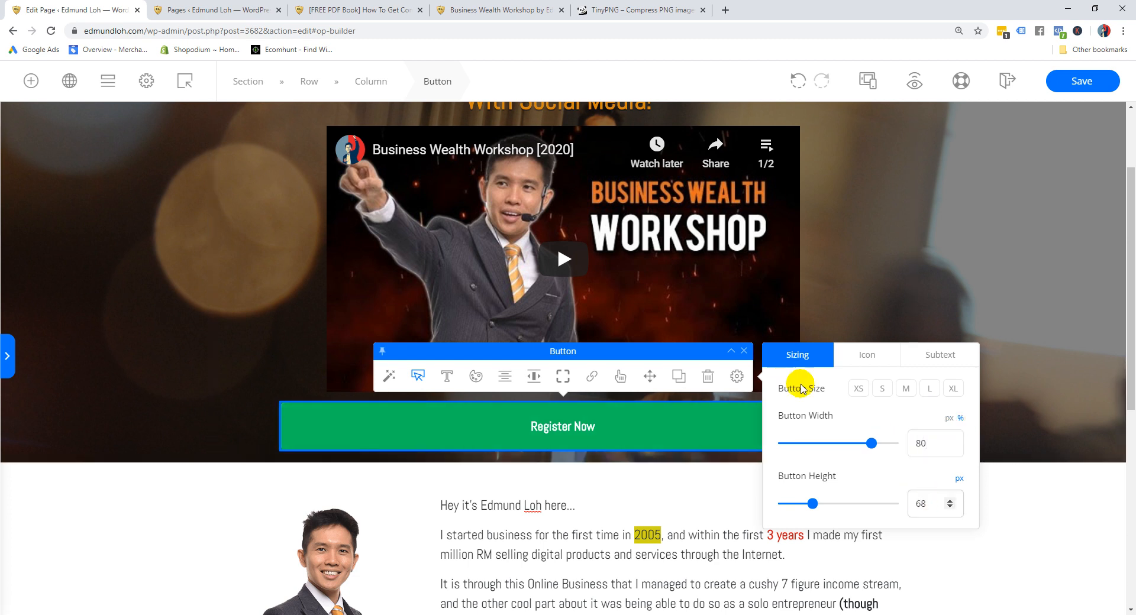
click(905, 389)
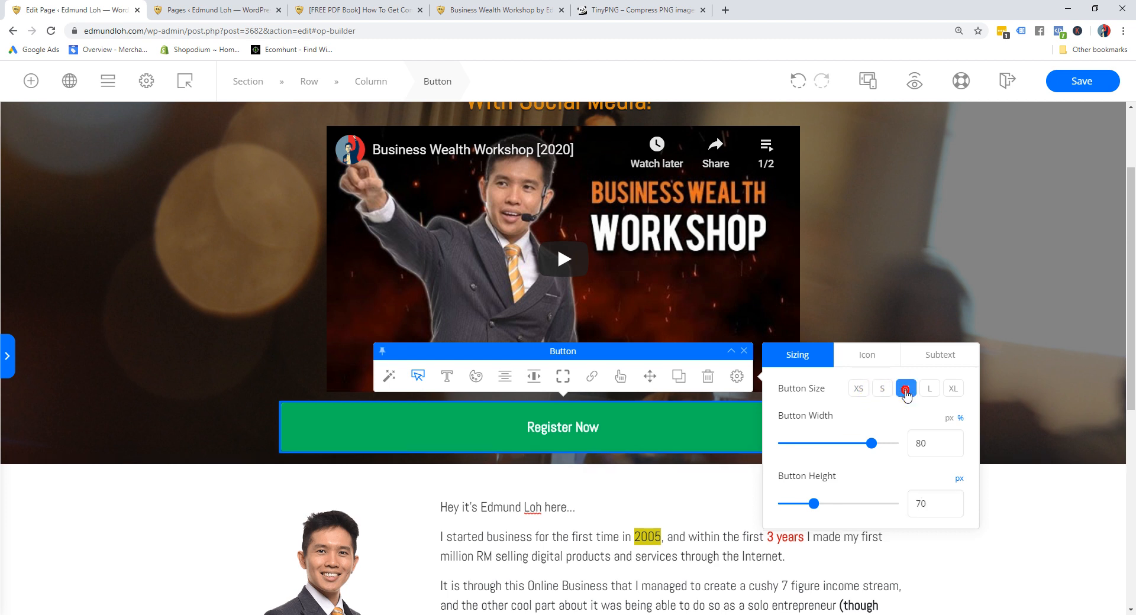
Try the L size on the Register Now button, return it to M, and make the button's icon visible
click(929, 388)
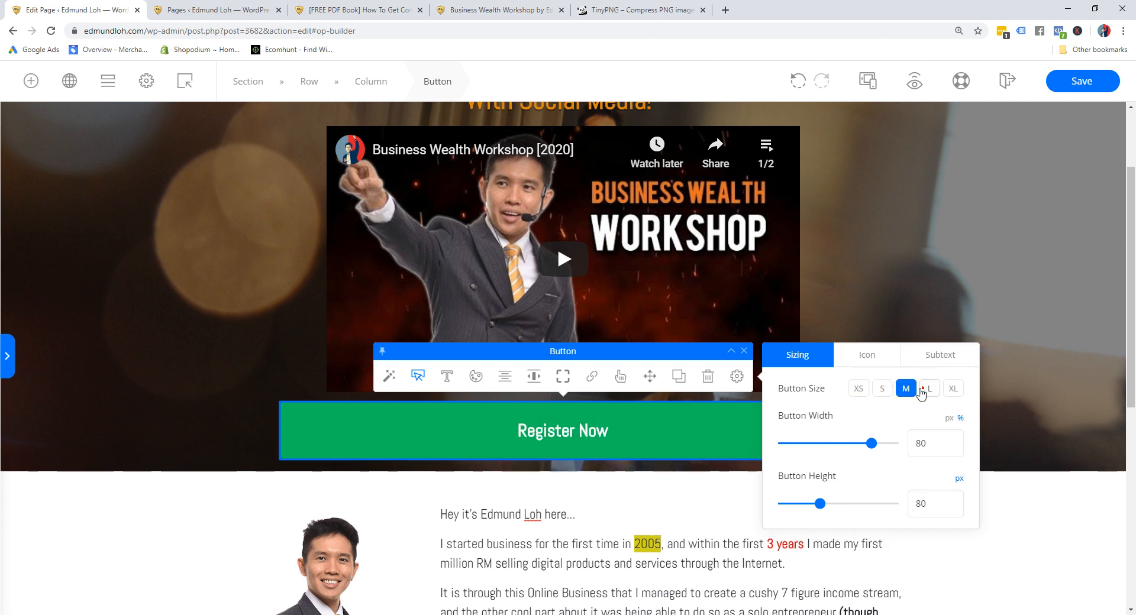
click(907, 389)
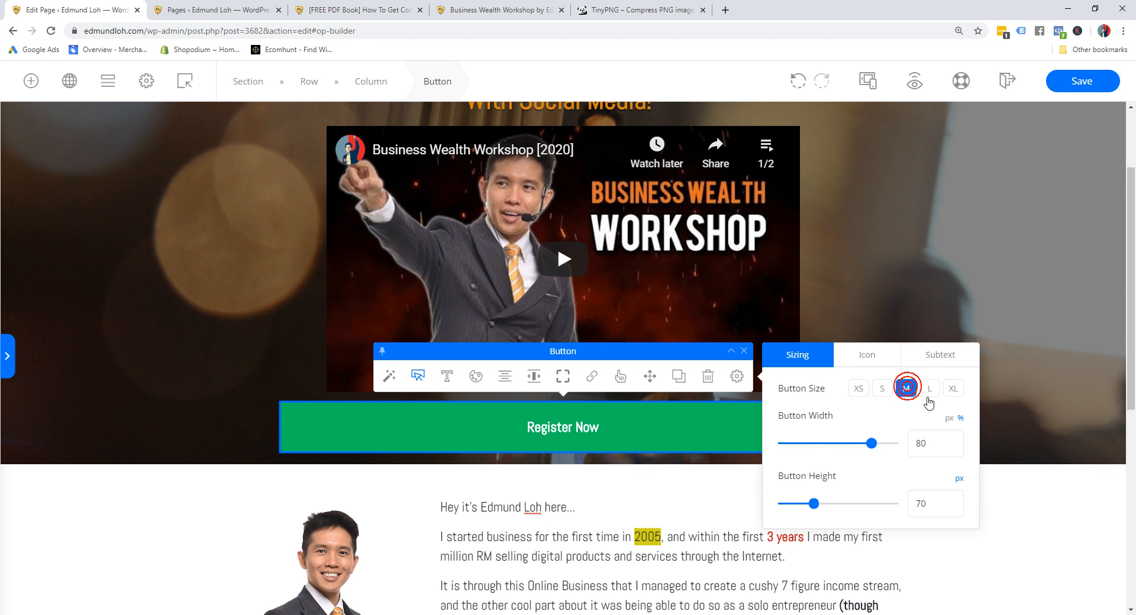
click(880, 358)
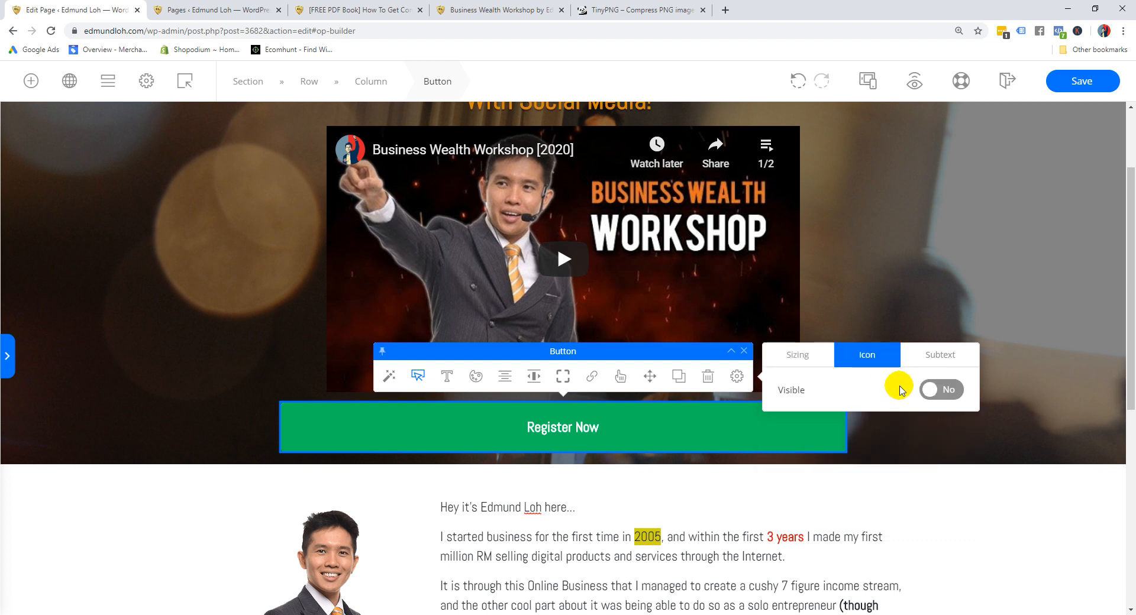
click(946, 389)
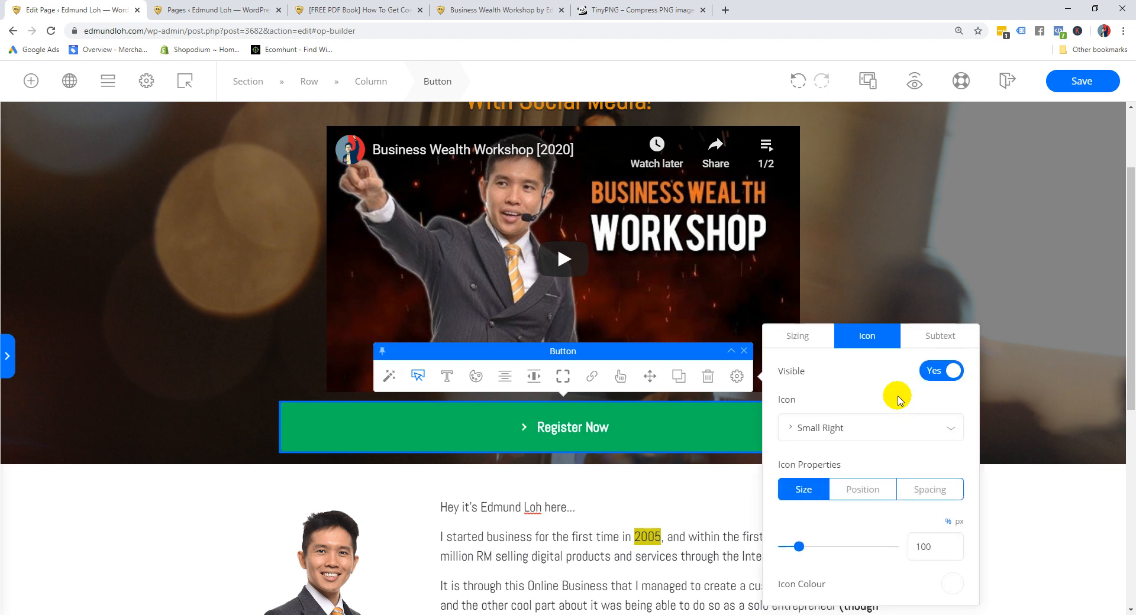
Browse the button's icon list and search it for "arrow", "hand" and "sign"
click(812, 421)
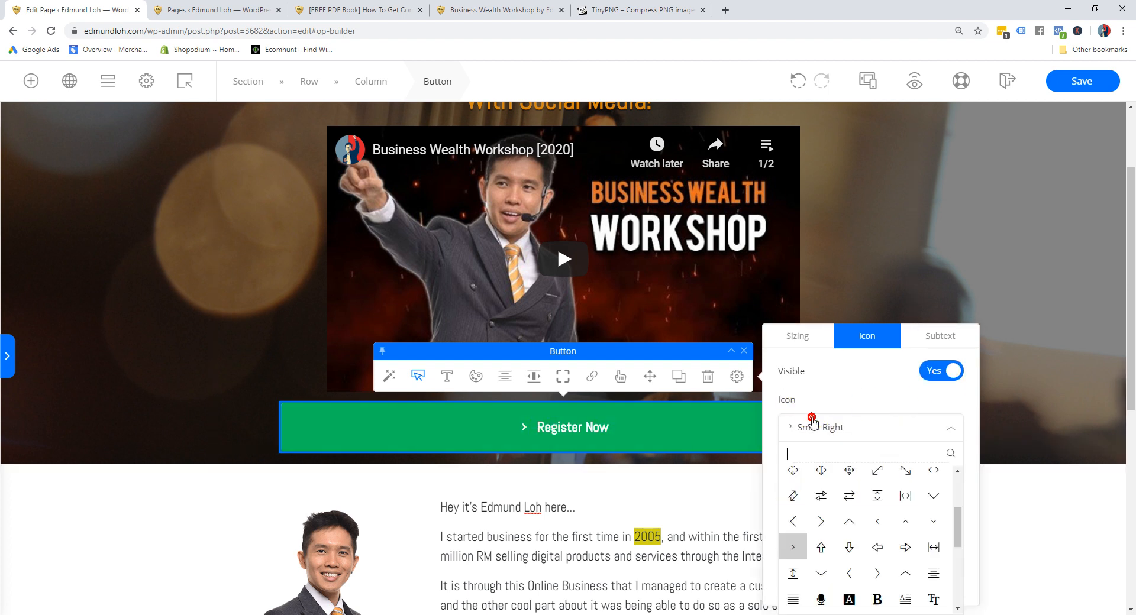
scroll(905, 524, down, 5)
scroll(905, 523, up, 5)
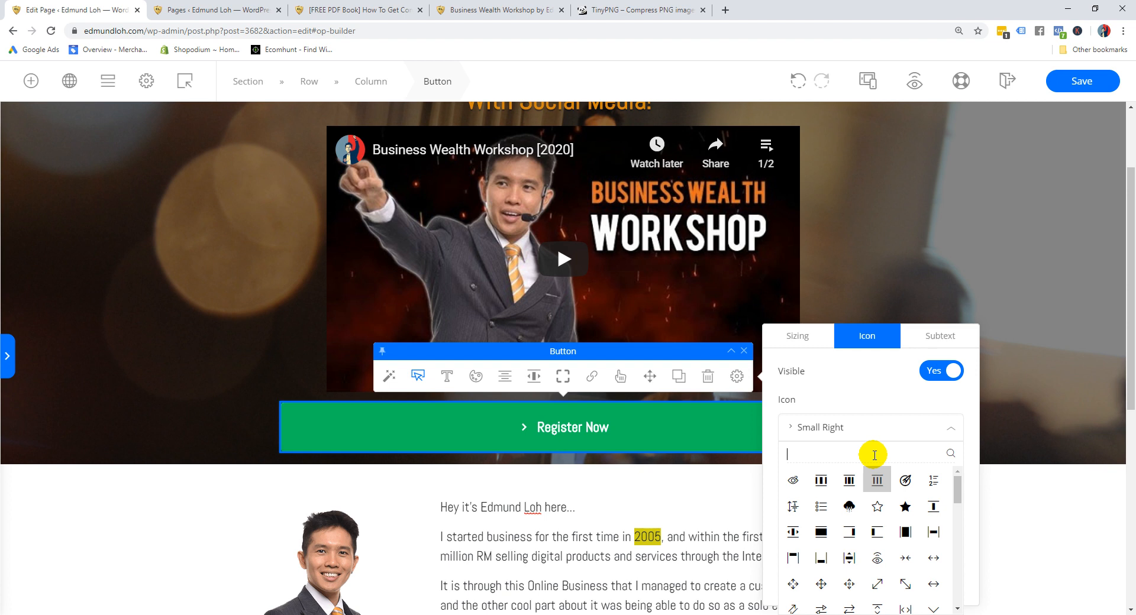
text(arrow)
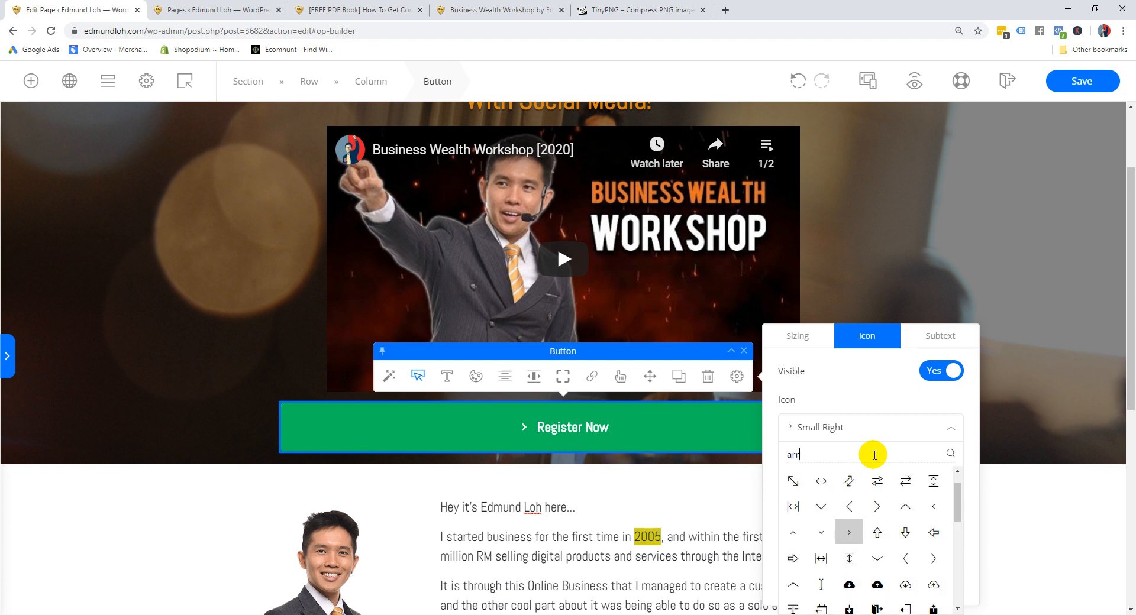
key(BackSpace)
key(BackSpace)
key(BackSpace)
key(BackSpace)
key(BackSpace)
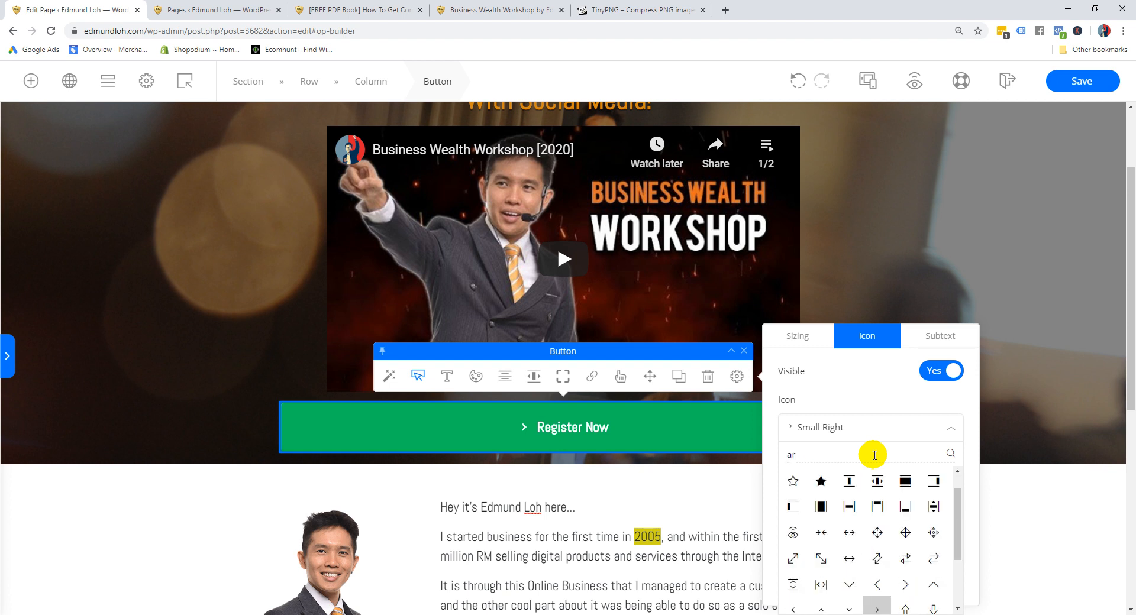
text(hand)
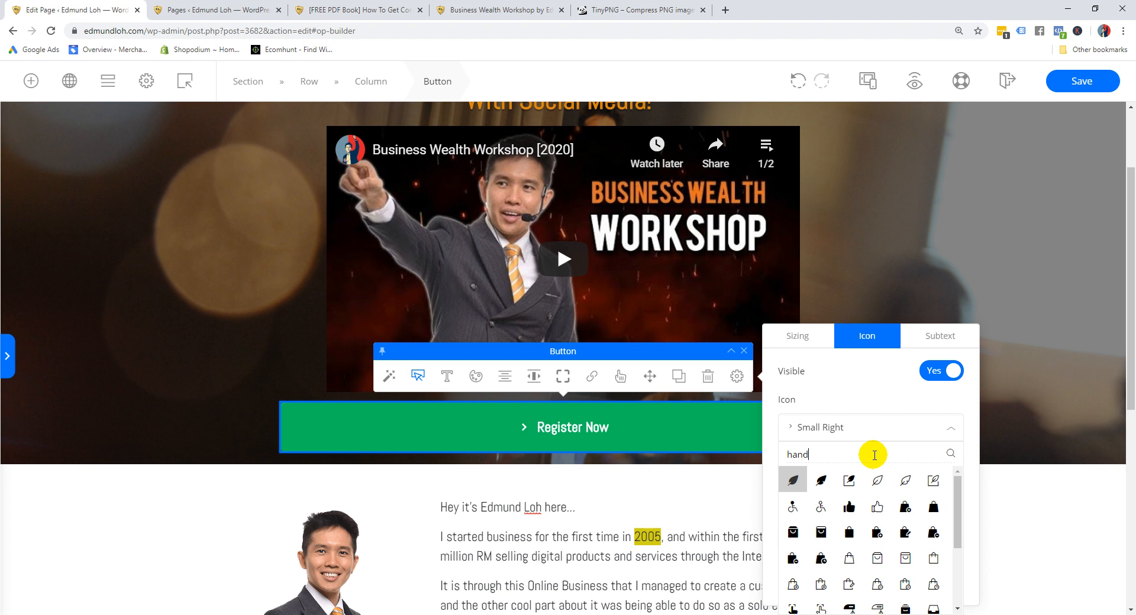
key(BackSpace)
key(BackSpace)
key(BackSpace)
key(BackSpace)
text(sign up)
key(BackSpace)
key(BackSpace)
key(BackSpace)
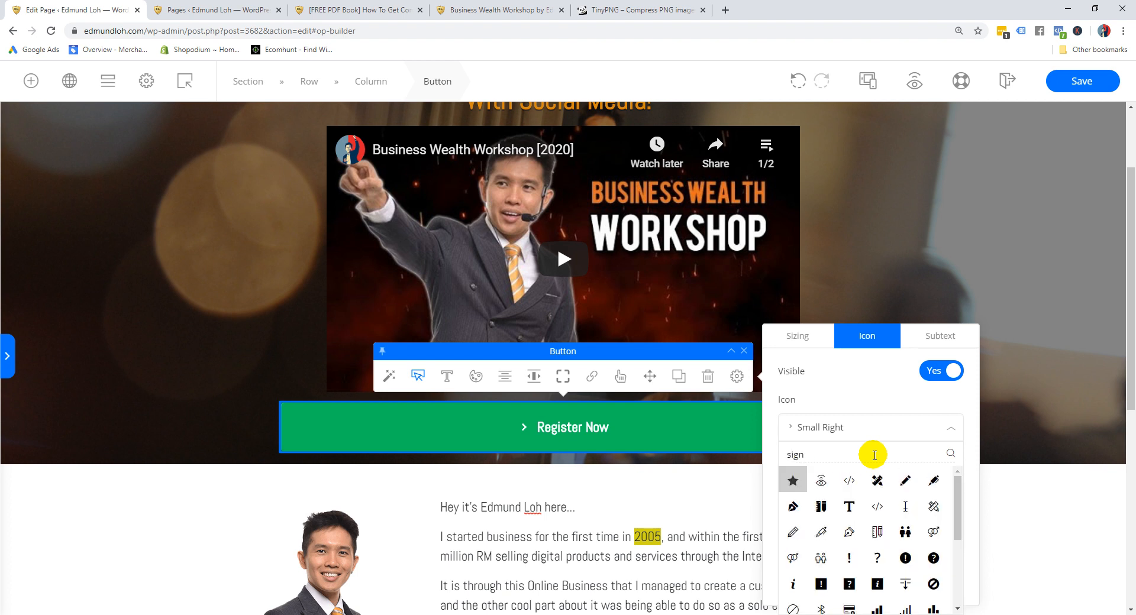
Search the icons for "arrow" and apply the Minimal Right icon to the Register Now button
key(BackSpace)
key(BackSpace)
key(BackSpace)
key(BackSpace)
text(arrow)
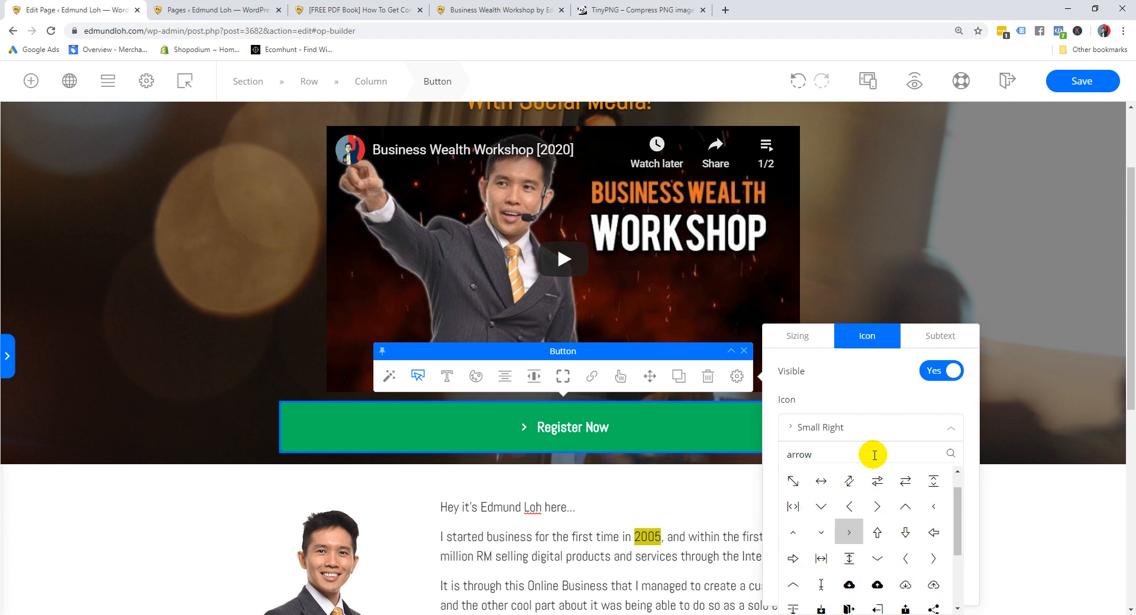
click(876, 508)
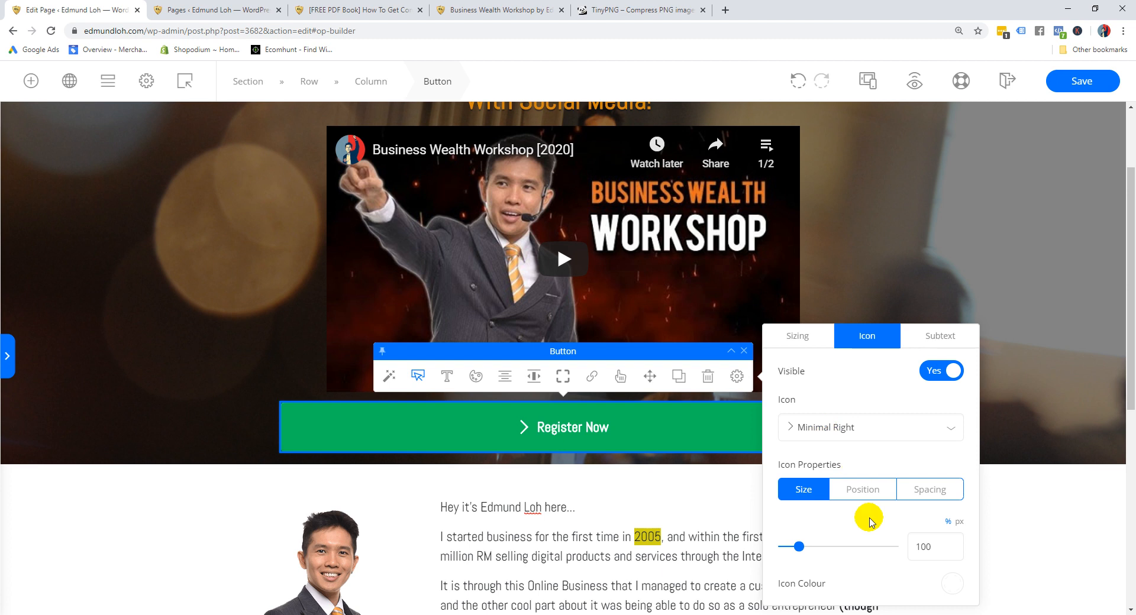
Try a different size for the button's arrow icon and reset it to 100%
mouse_move(799, 545)
mouse_down()
mouse_move(819, 558)
mouse_move(809, 564)
mouse_move(806, 553)
mouse_up()
drag(911, 547, 930, 547)
text(100)
click(886, 524)
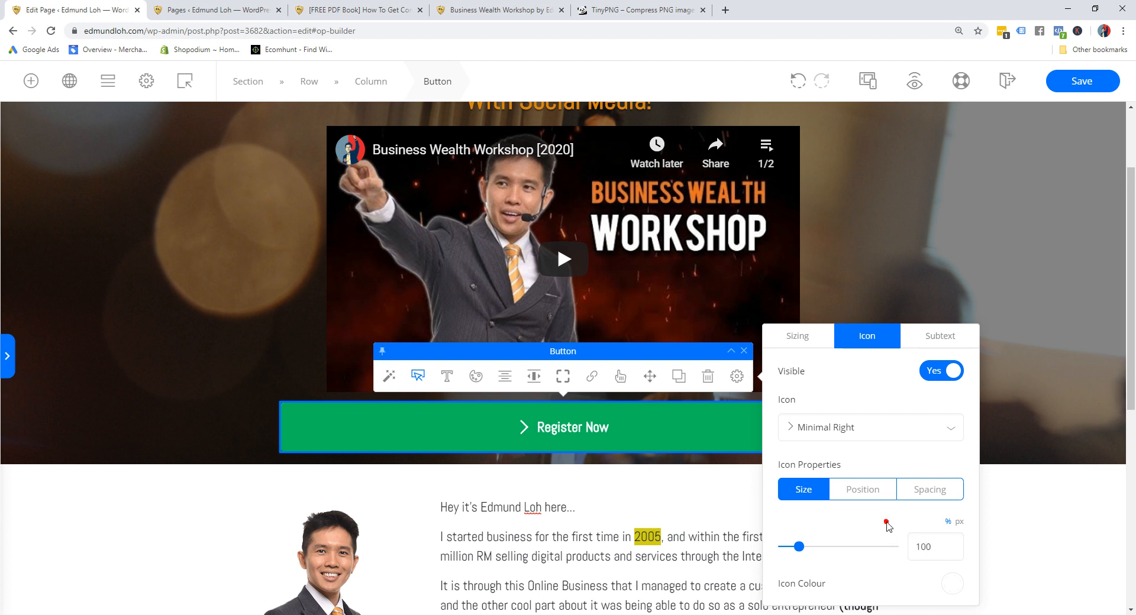
click(942, 585)
click(952, 585)
click(754, 507)
click(836, 419)
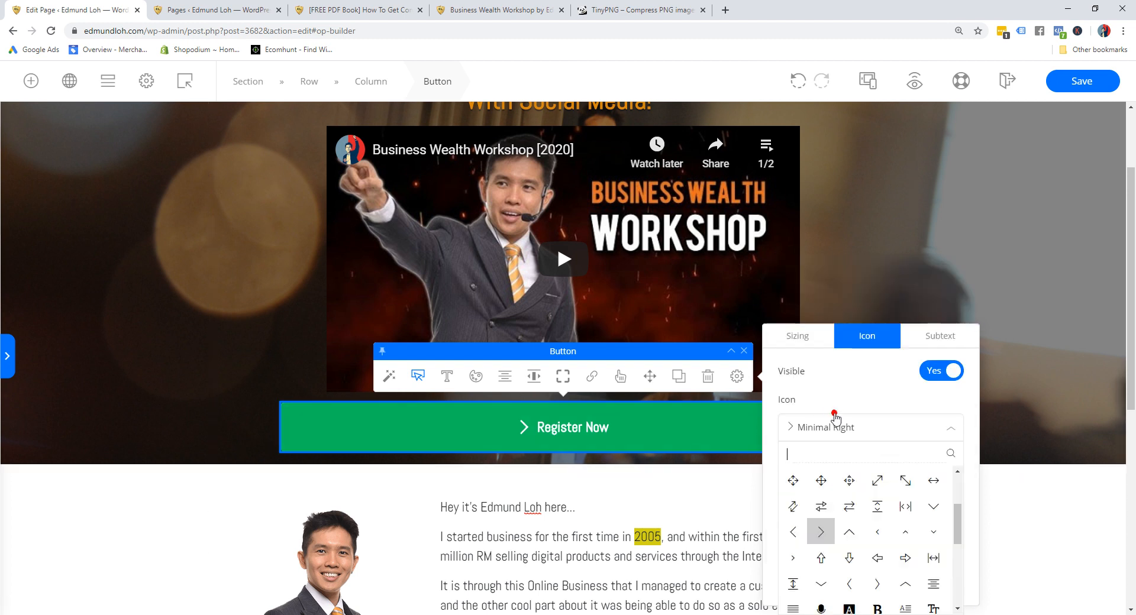
click(912, 345)
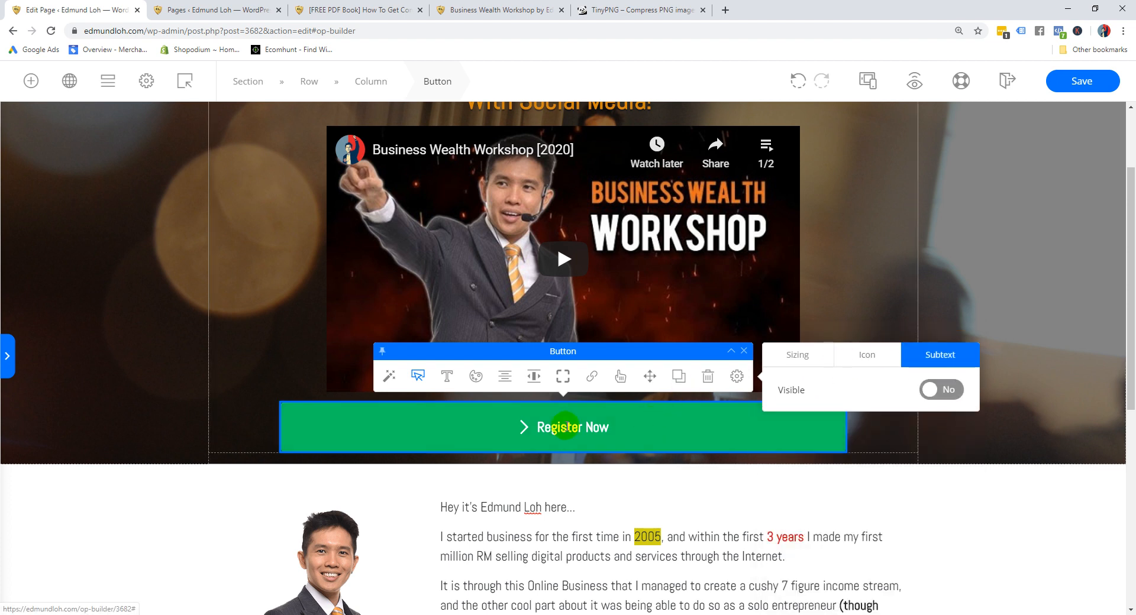
click(446, 378)
click(419, 376)
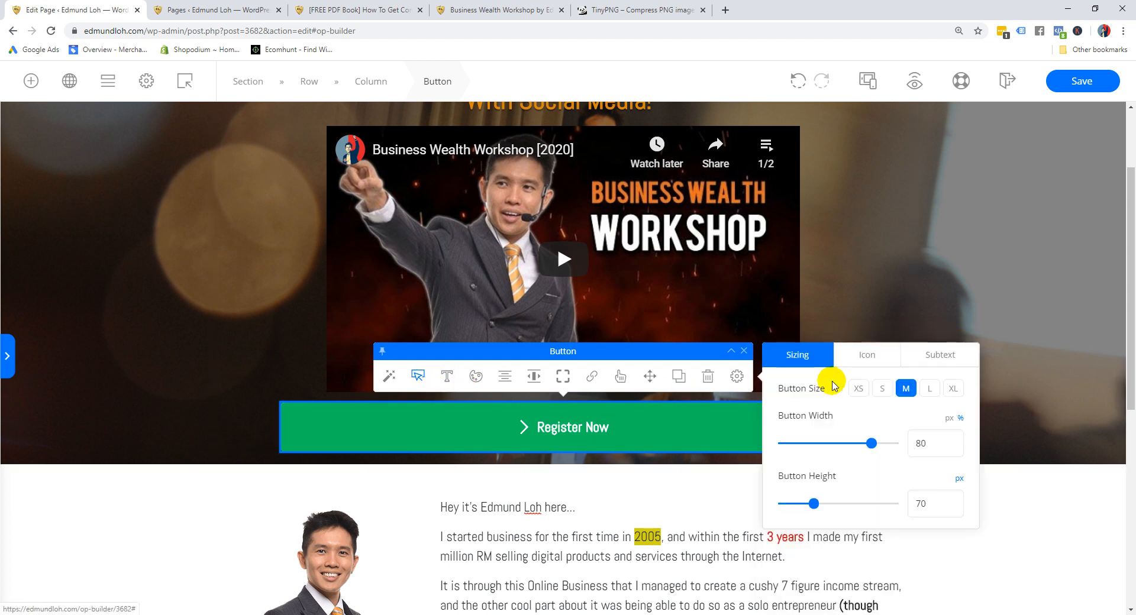
Try a dark colour on the button's arrow icon and restore it to white (#ffffff)
click(876, 362)
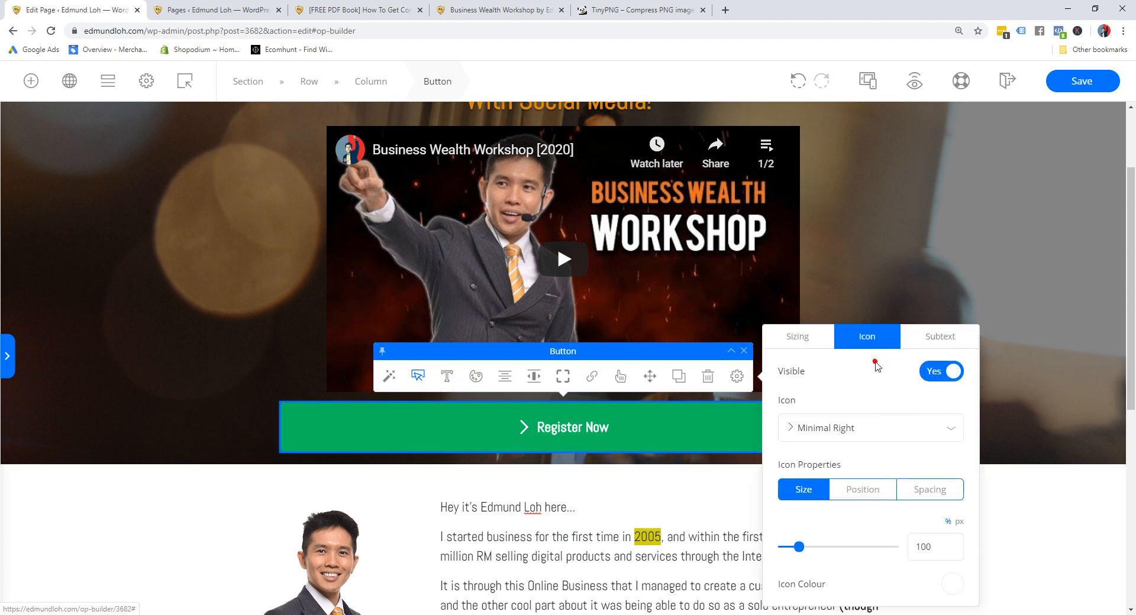
click(947, 581)
click(830, 442)
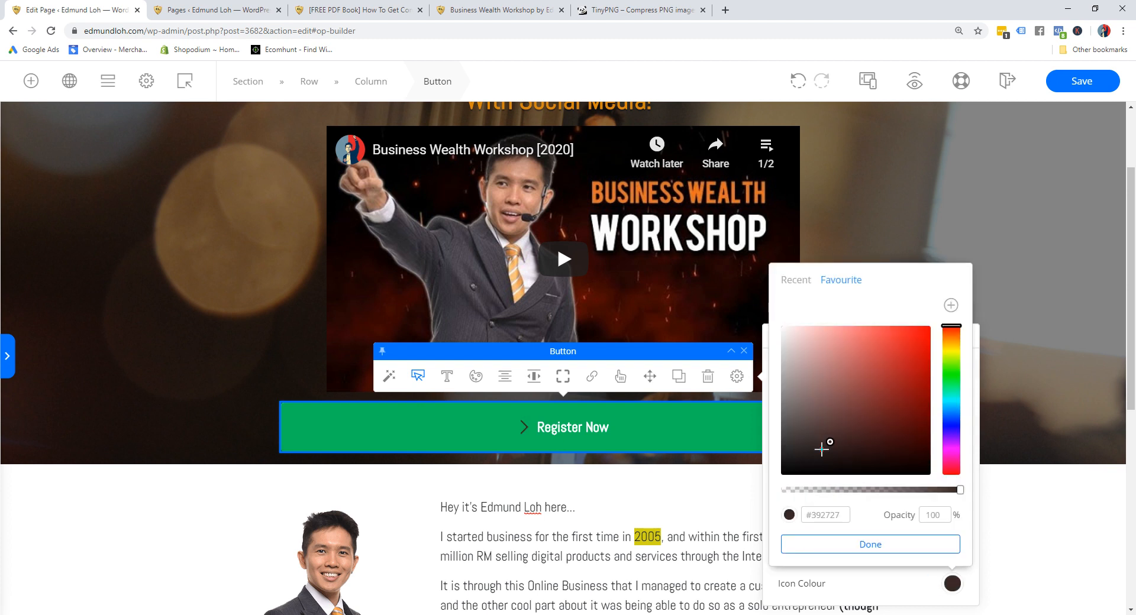
drag(824, 391, 748, 303)
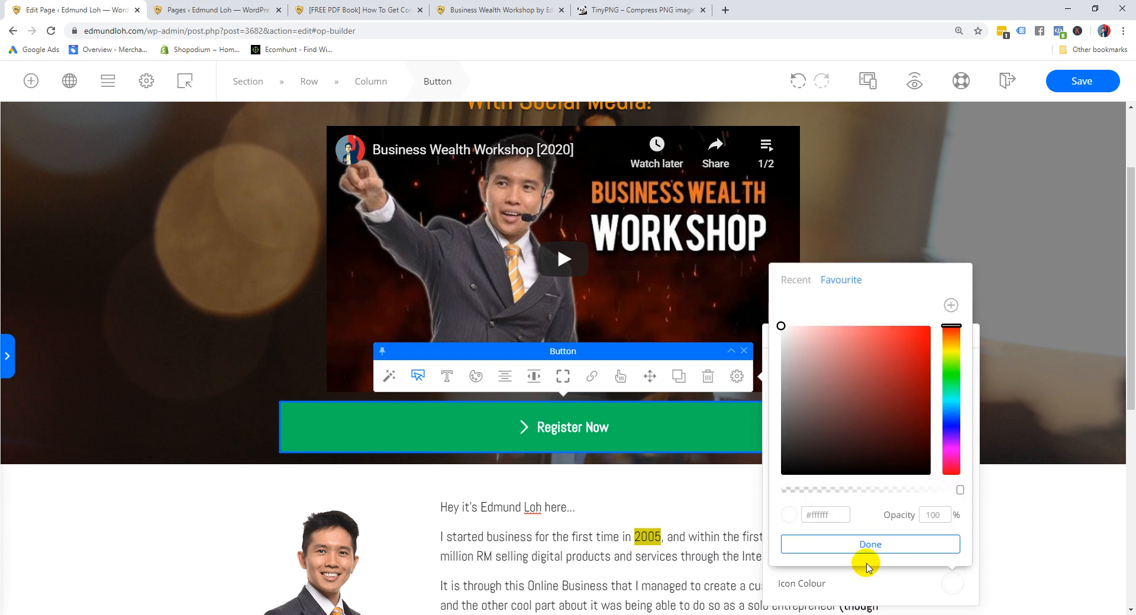
click(860, 545)
Try showing a subtext line under the Register Now label, and turn it off again
click(935, 336)
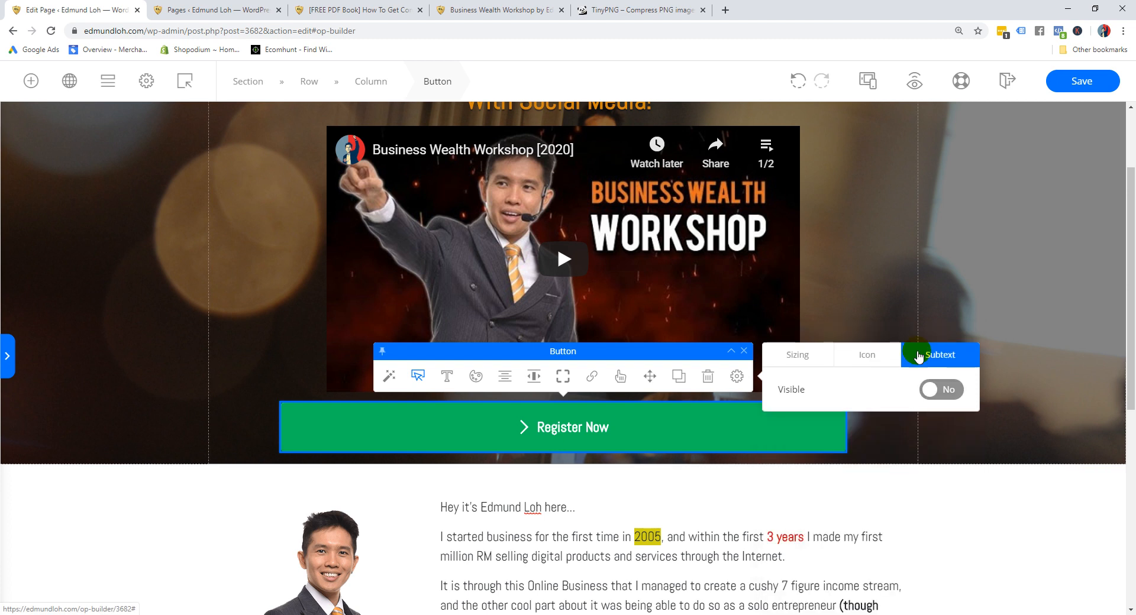
click(945, 389)
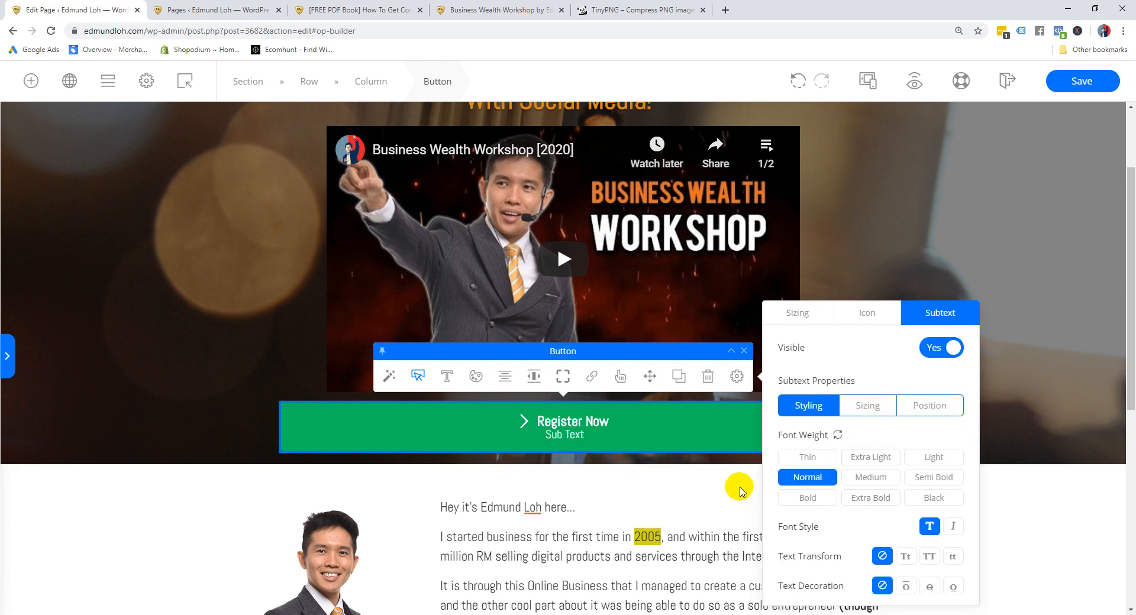
click(940, 348)
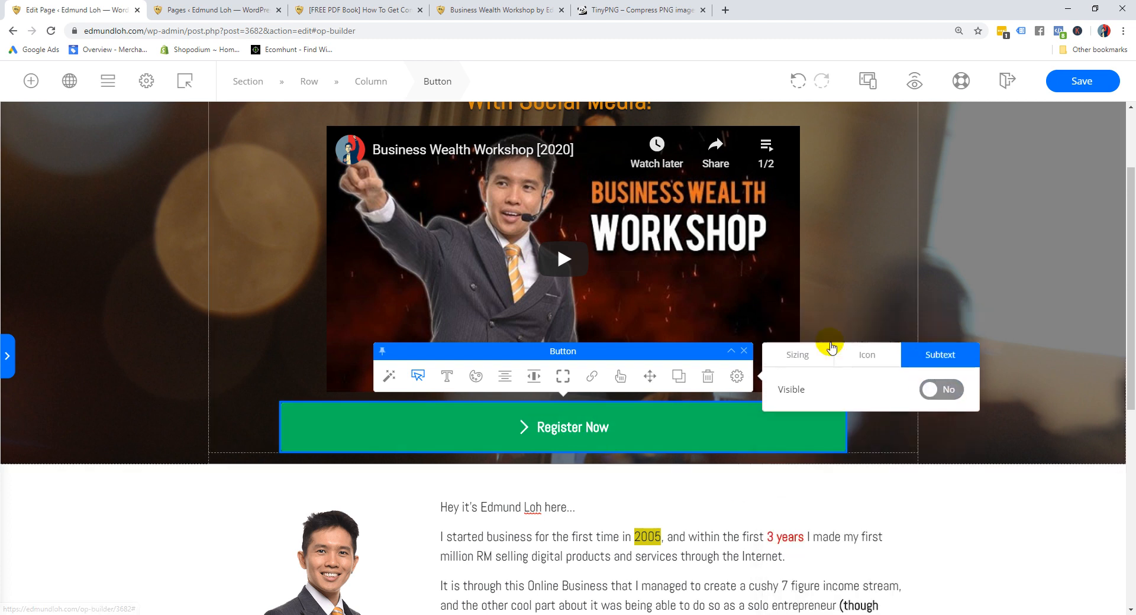
click(787, 364)
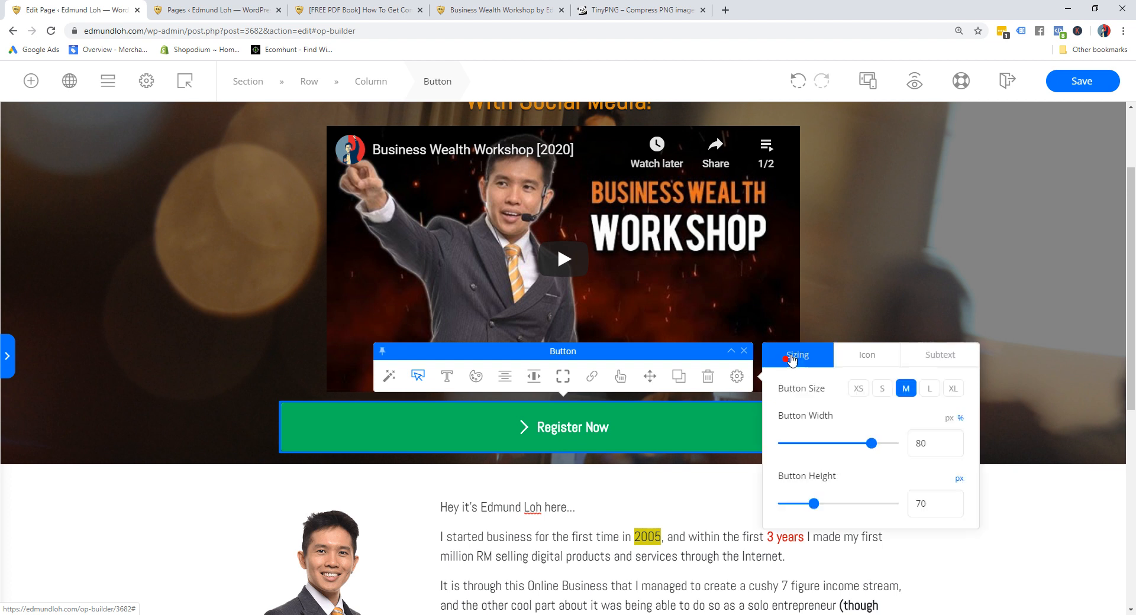
Examine the Register Now button's link settings, including the action, URL and link target options
click(591, 379)
click(853, 473)
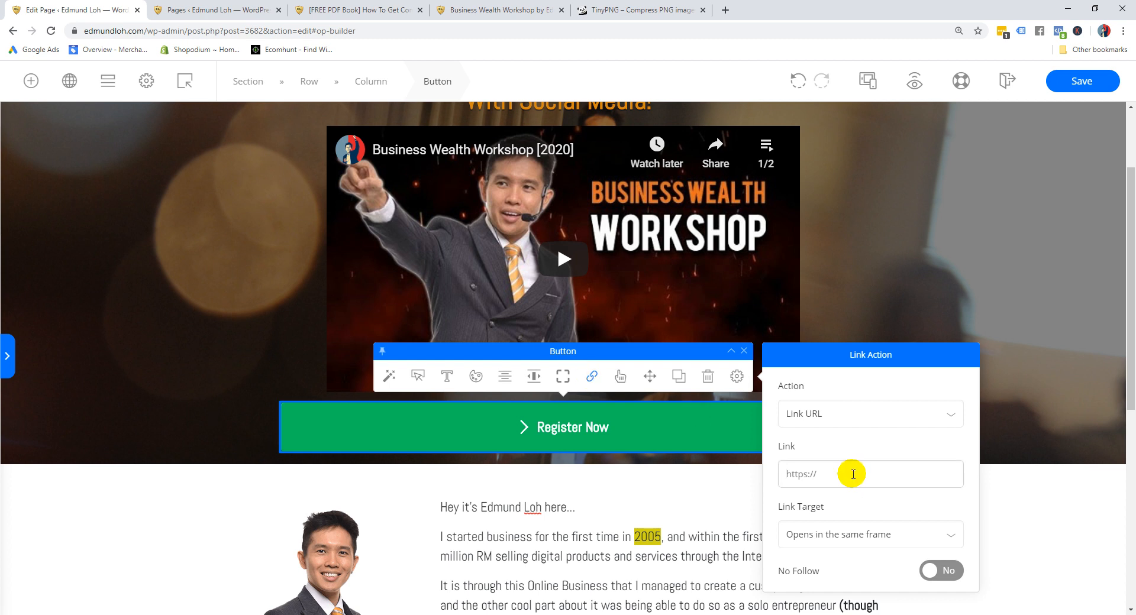
click(855, 535)
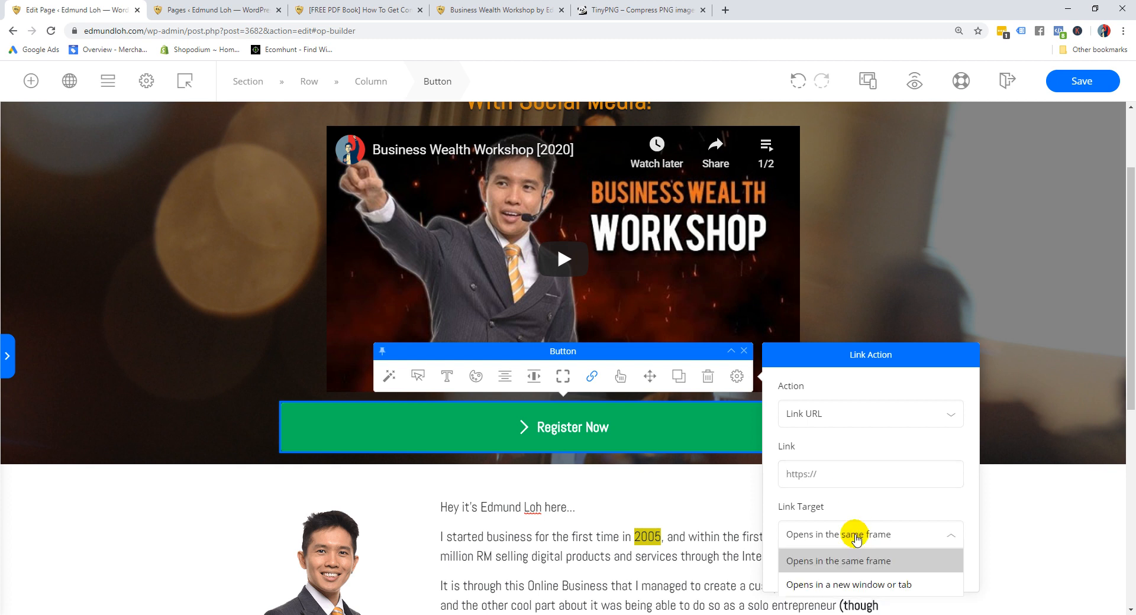
click(855, 536)
click(840, 416)
click(838, 414)
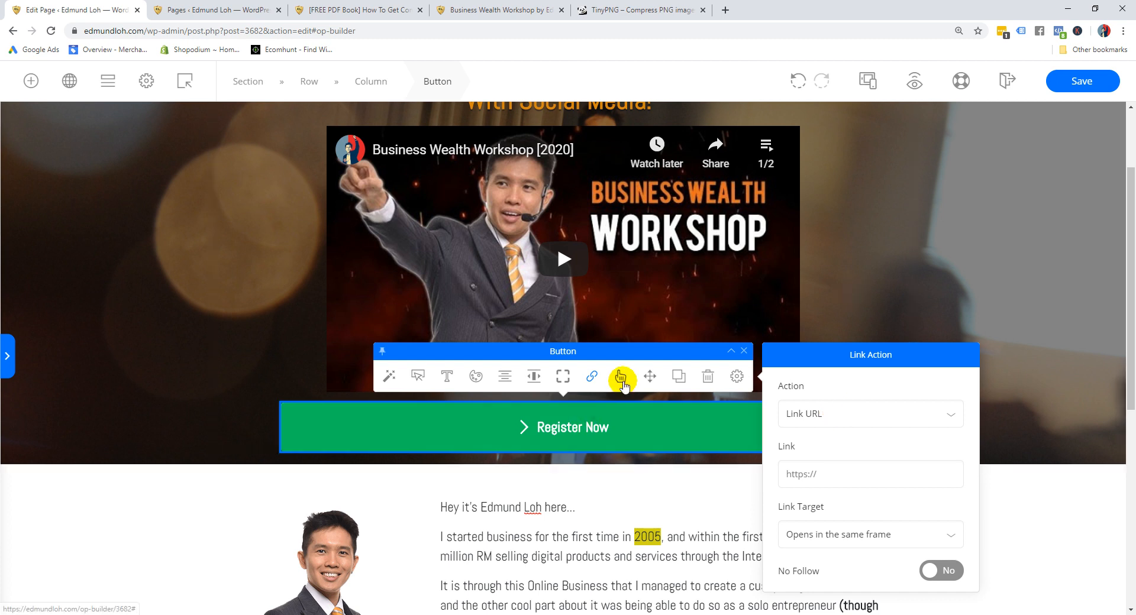
click(793, 472)
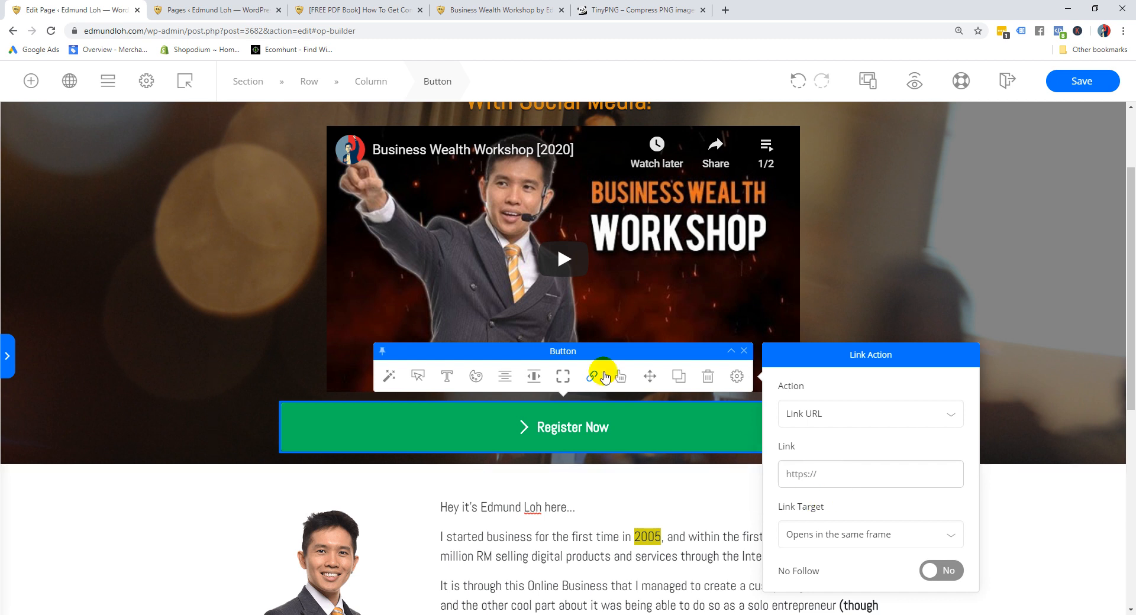
Deselect the Register Now button and save the page
click(650, 436)
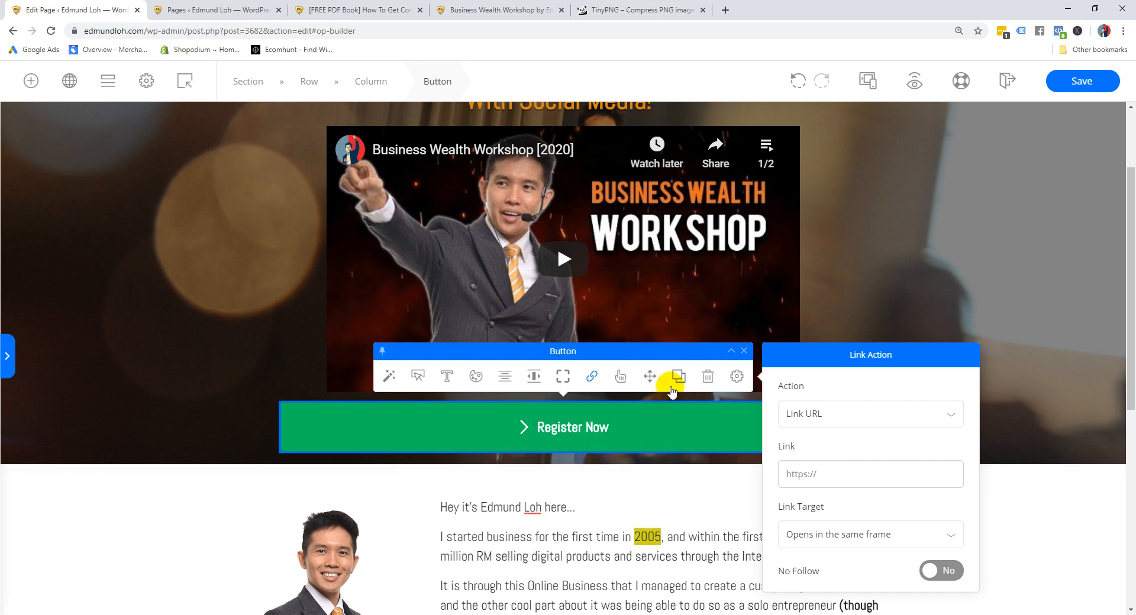
click(919, 272)
click(969, 261)
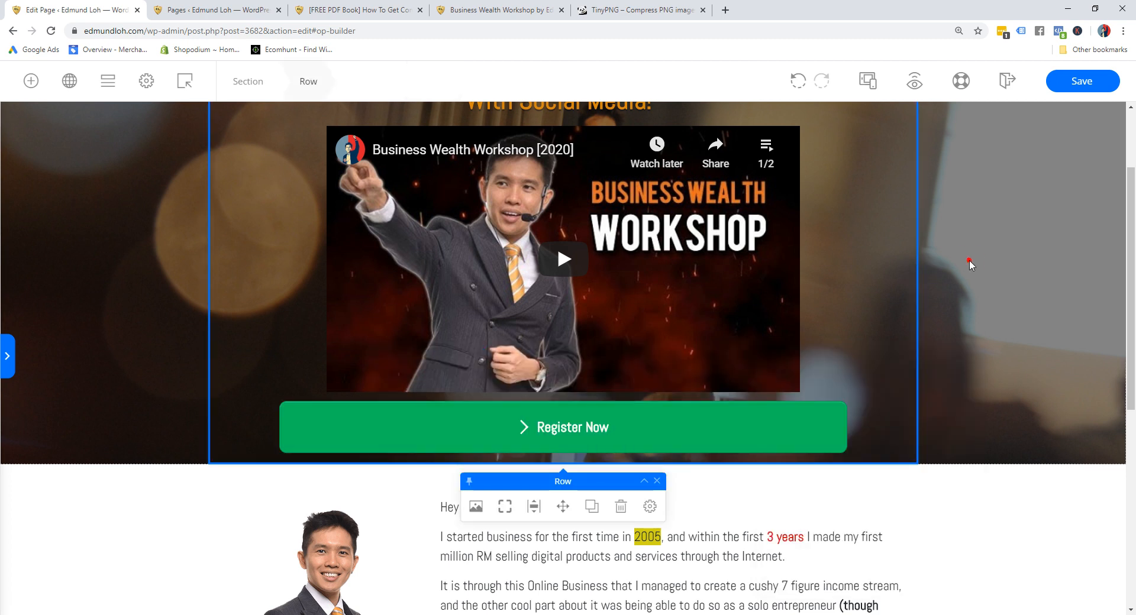
click(1085, 79)
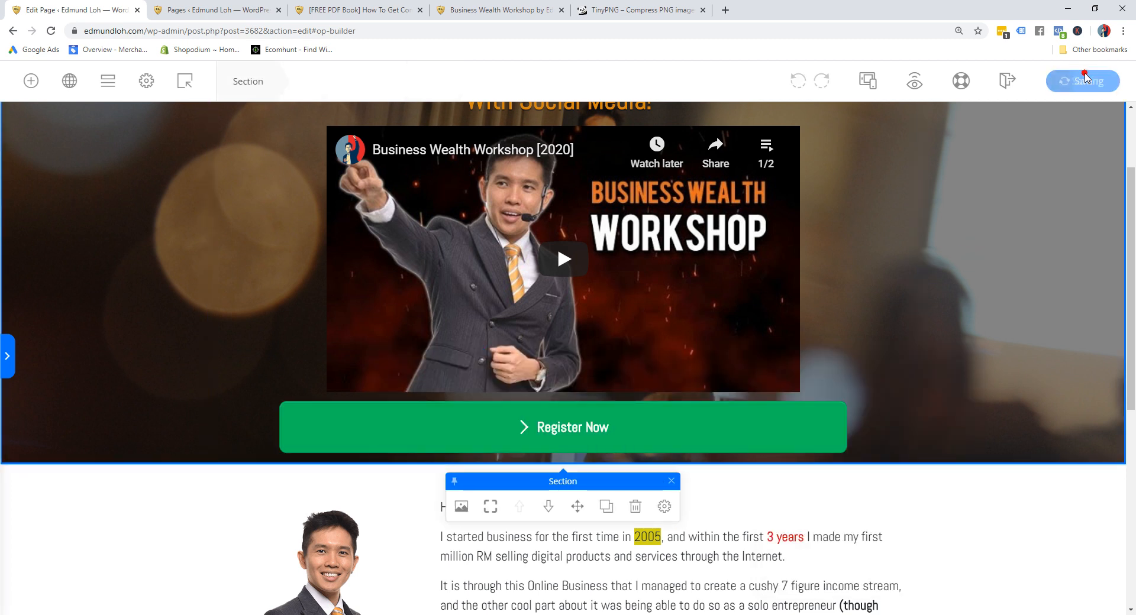
Set the Register Now button's text colour to the off-white #f9f6f6
click(575, 416)
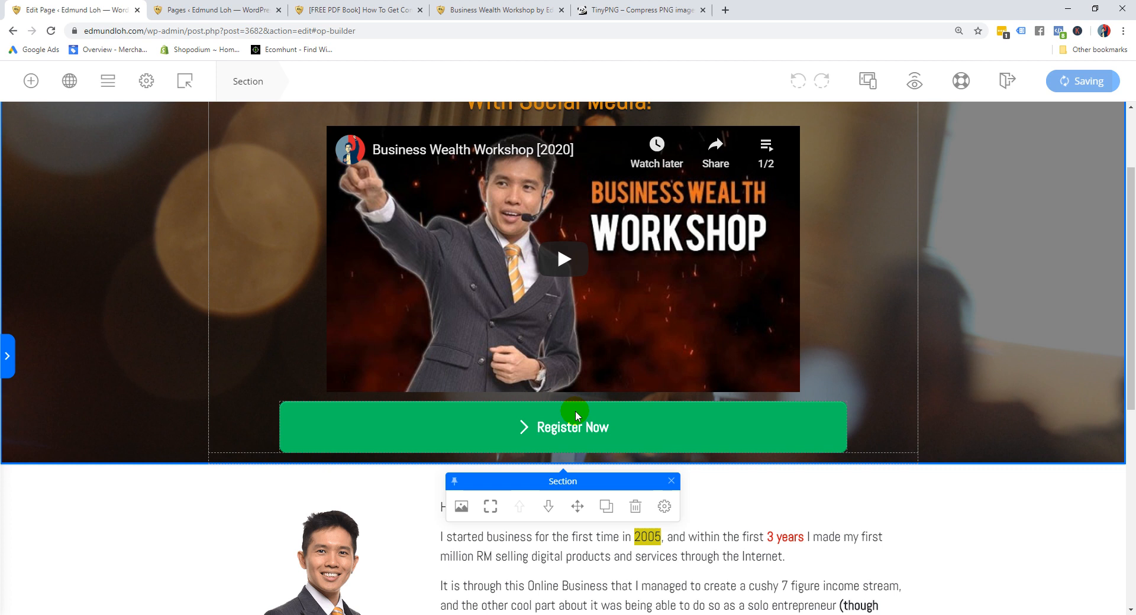
click(382, 431)
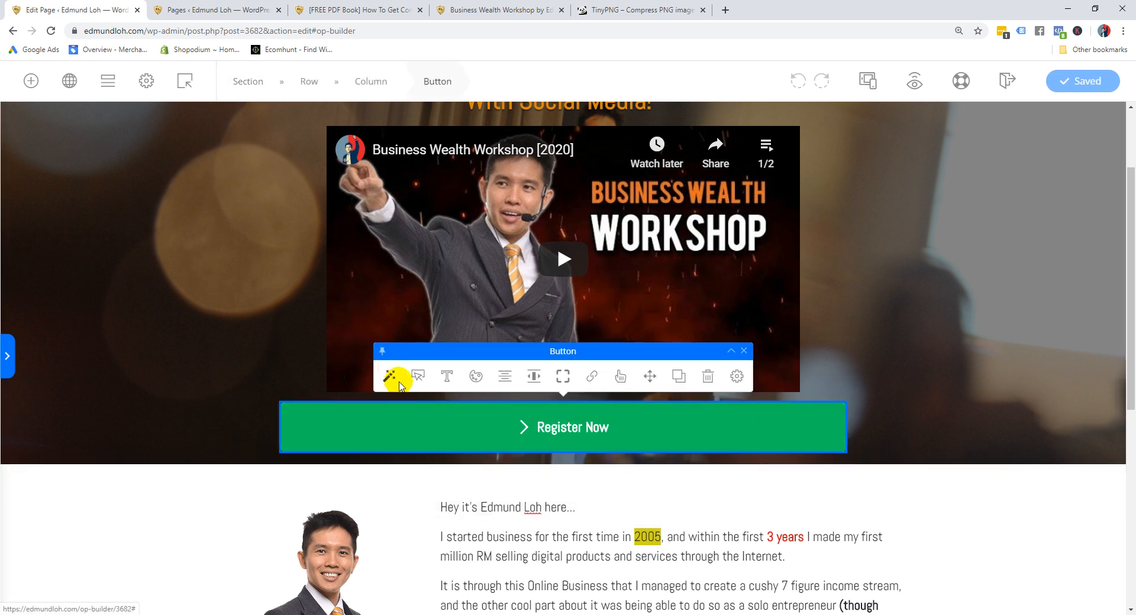
click(476, 377)
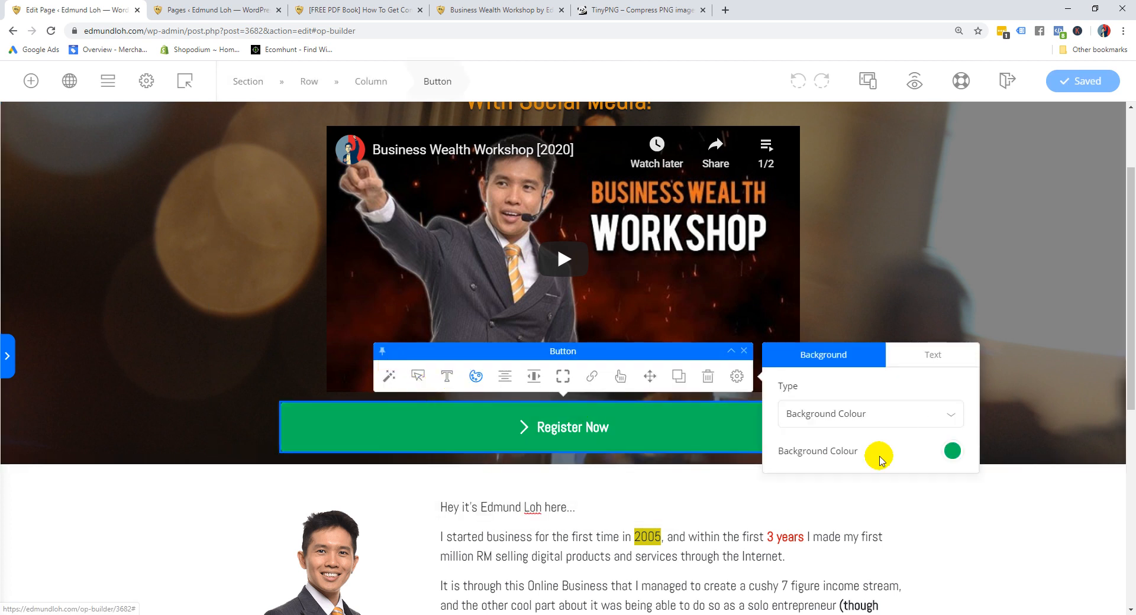
click(935, 358)
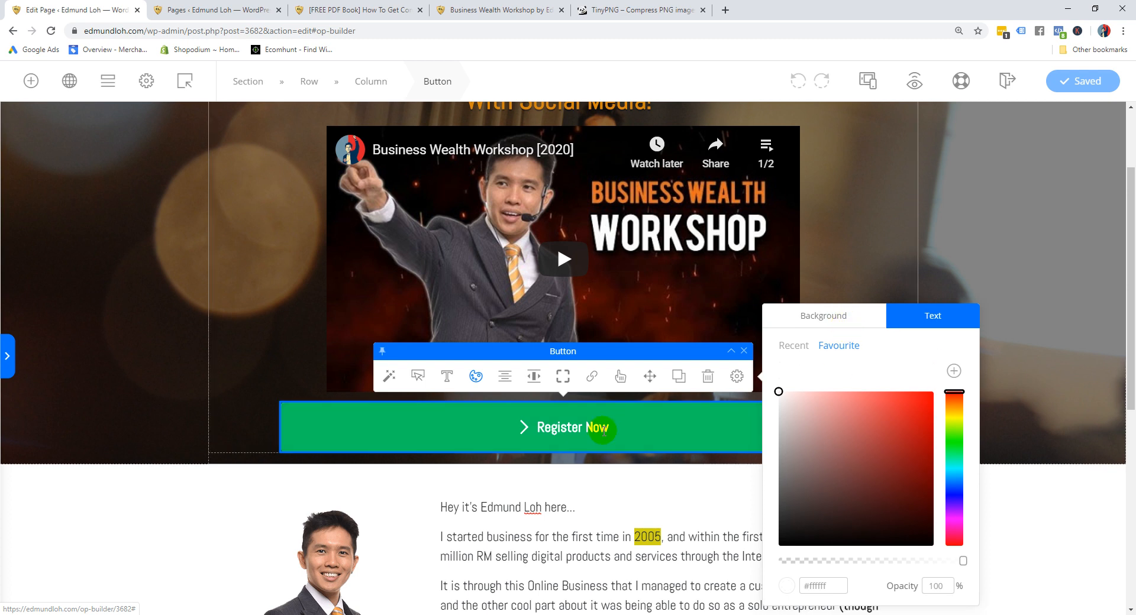
mouse_move(892, 497)
mouse_down()
mouse_move(882, 510)
mouse_move(781, 395)
mouse_up()
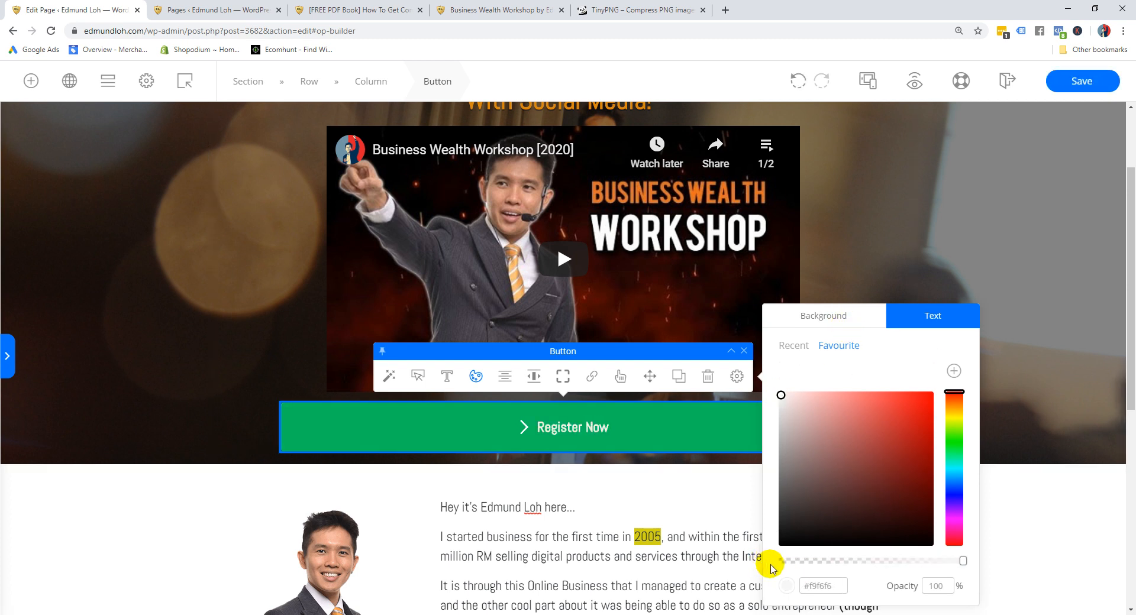
Save the page with the restyled button and check the topic outline in the Notepad document
click(1024, 414)
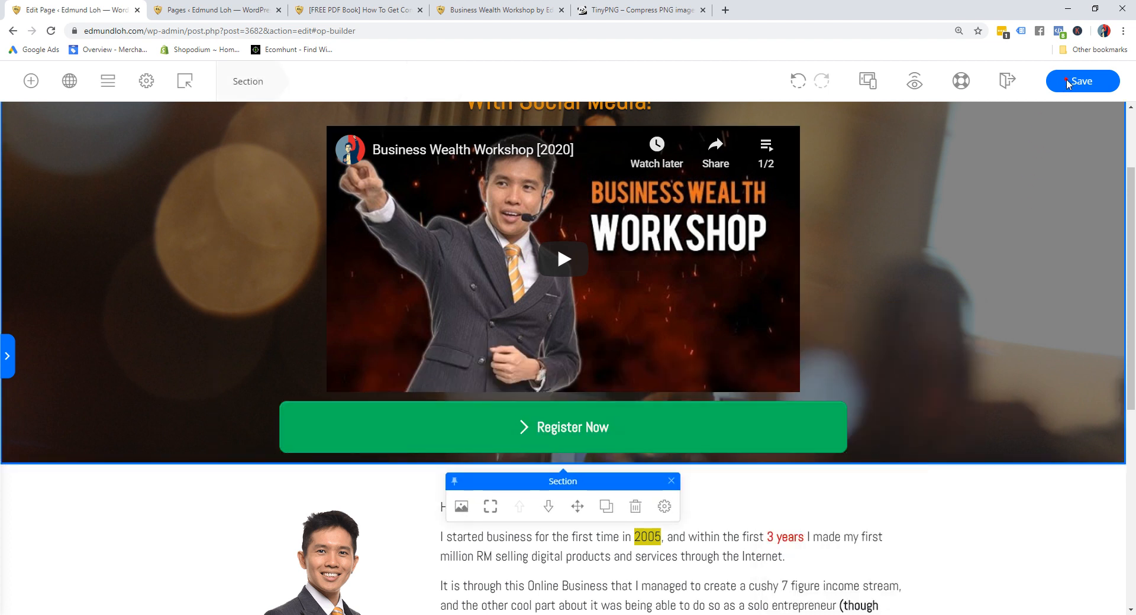
click(1069, 83)
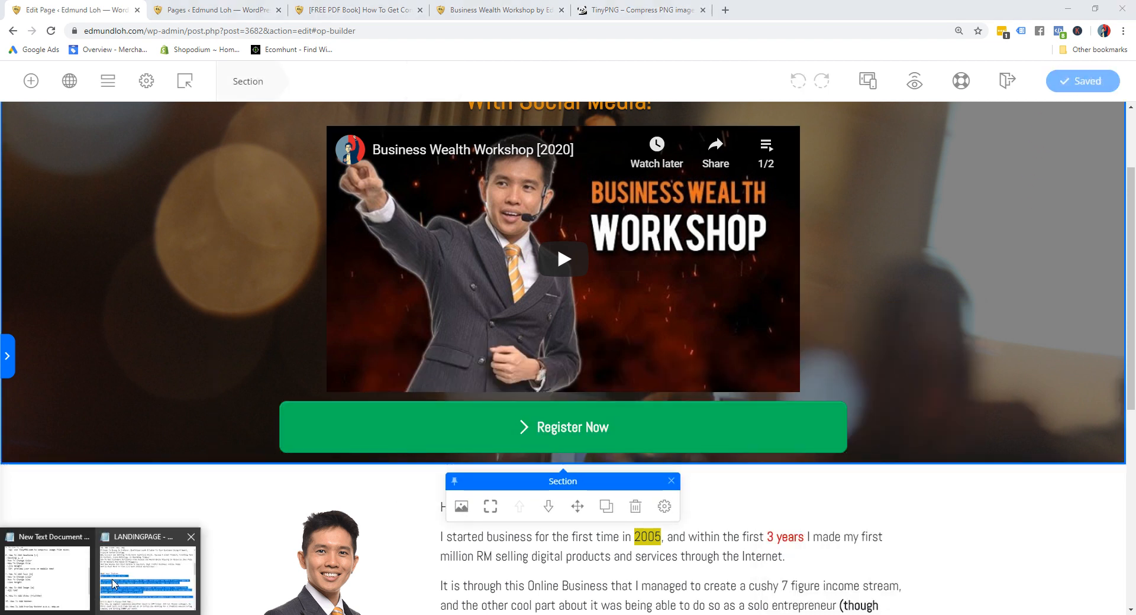
click(57, 580)
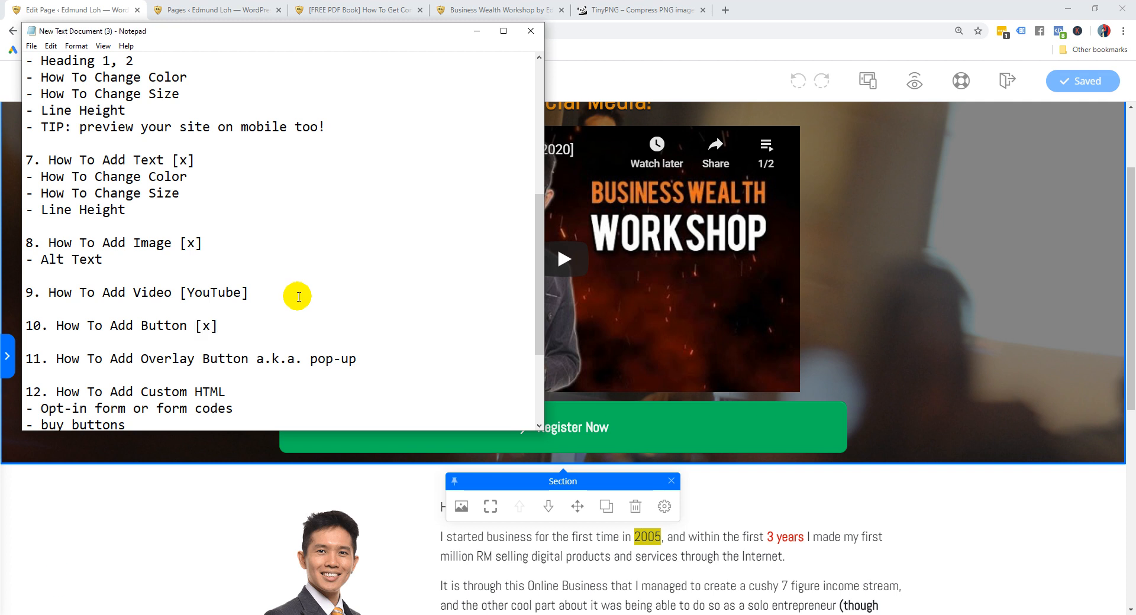
click(470, 37)
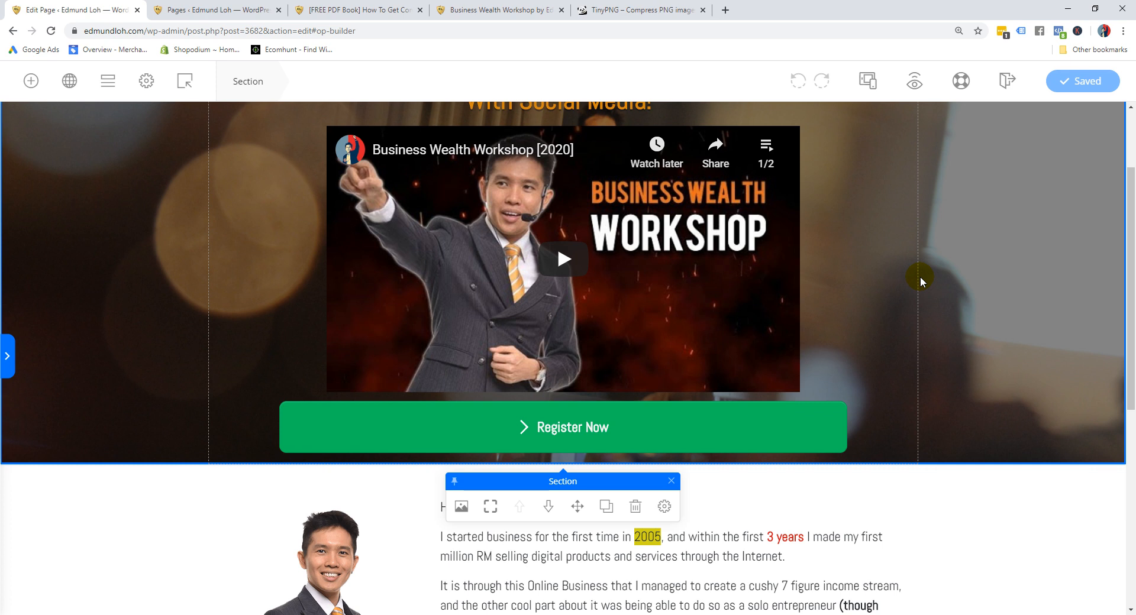
View the free book example page and open the opt-in popup behind its Get Instant Access button
click(503, 10)
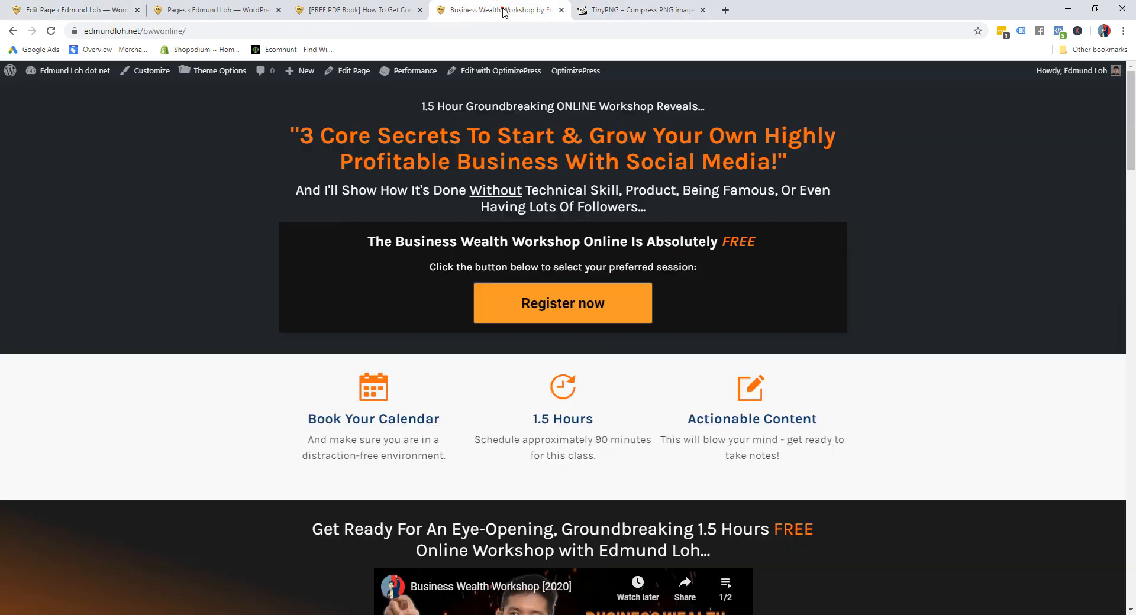
click(357, 8)
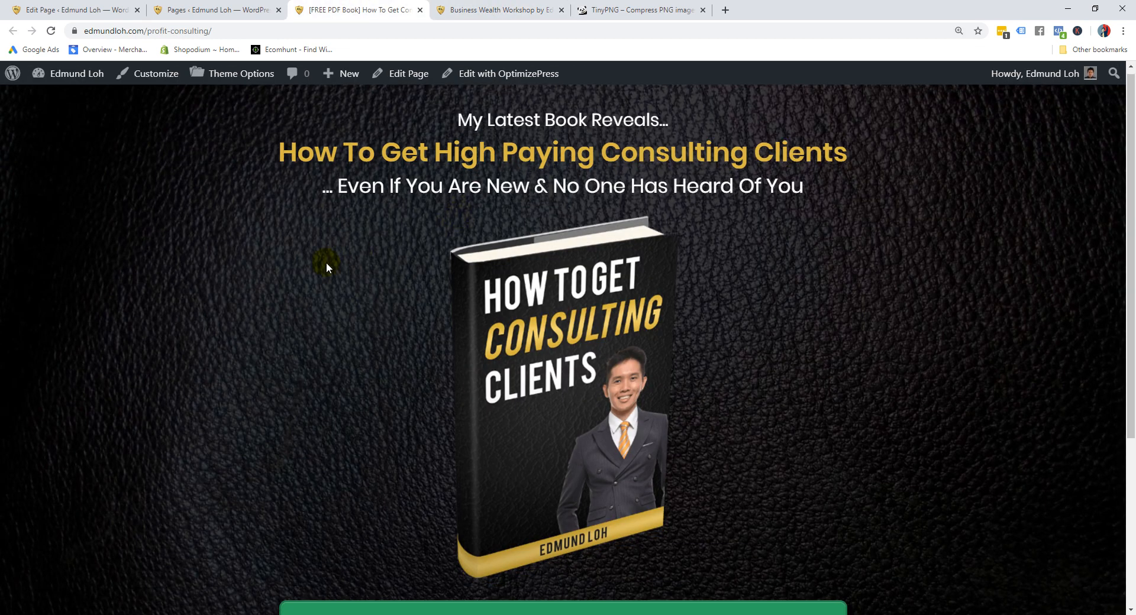
scroll(325, 263, down, 2)
click(779, 532)
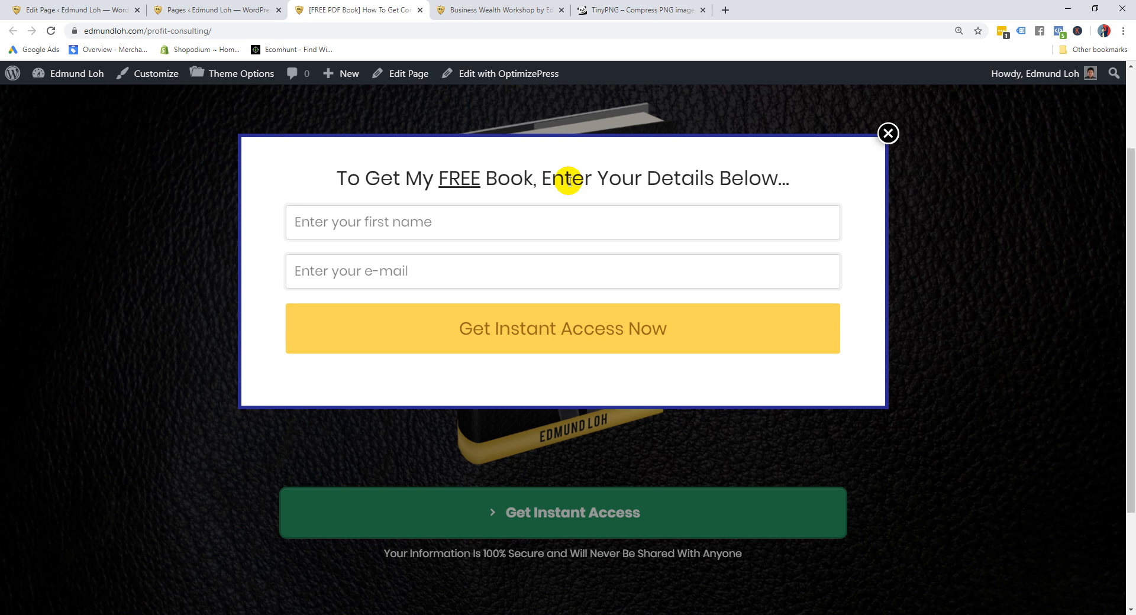
Return to the webinar page editor, create a new popup overlay and name it Registration Overlay
click(227, 10)
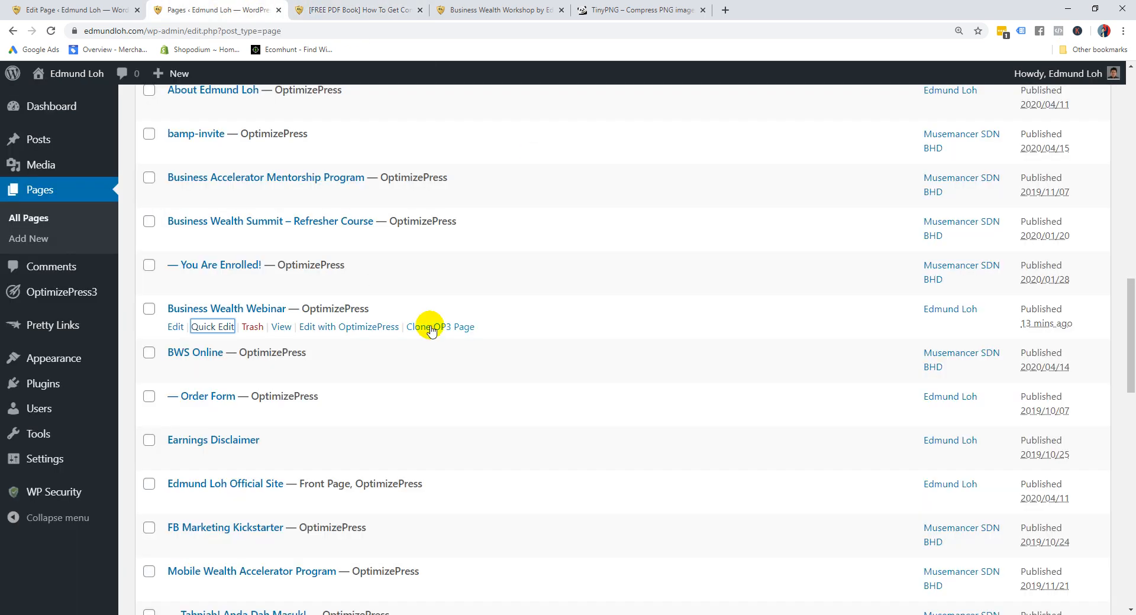
drag(59, 5, 216, 8)
scroll(279, 269, up, 2)
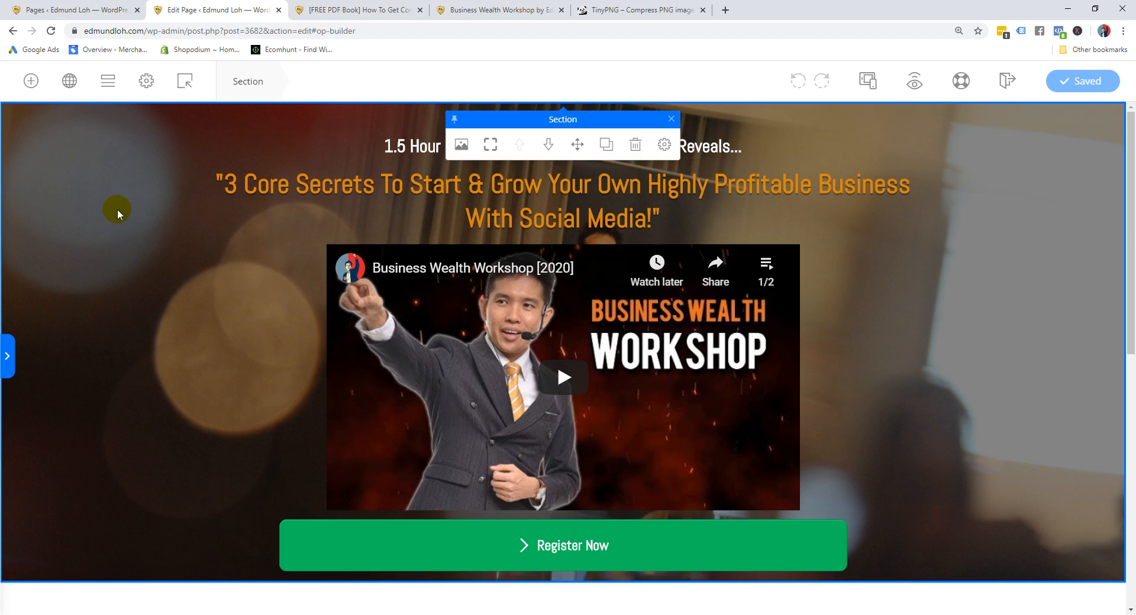
click(187, 83)
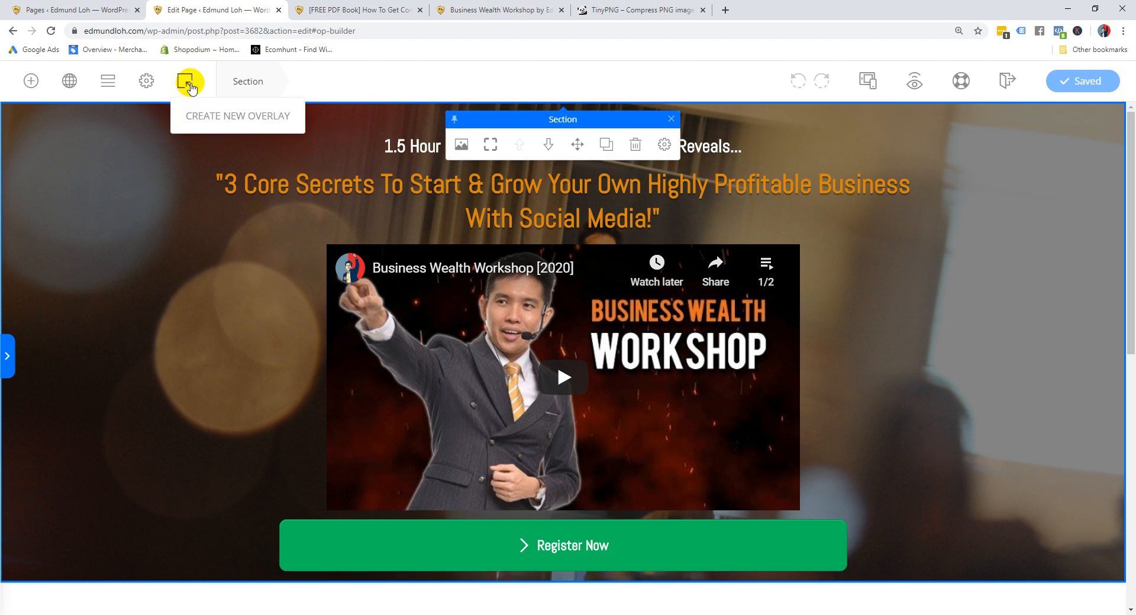
click(193, 117)
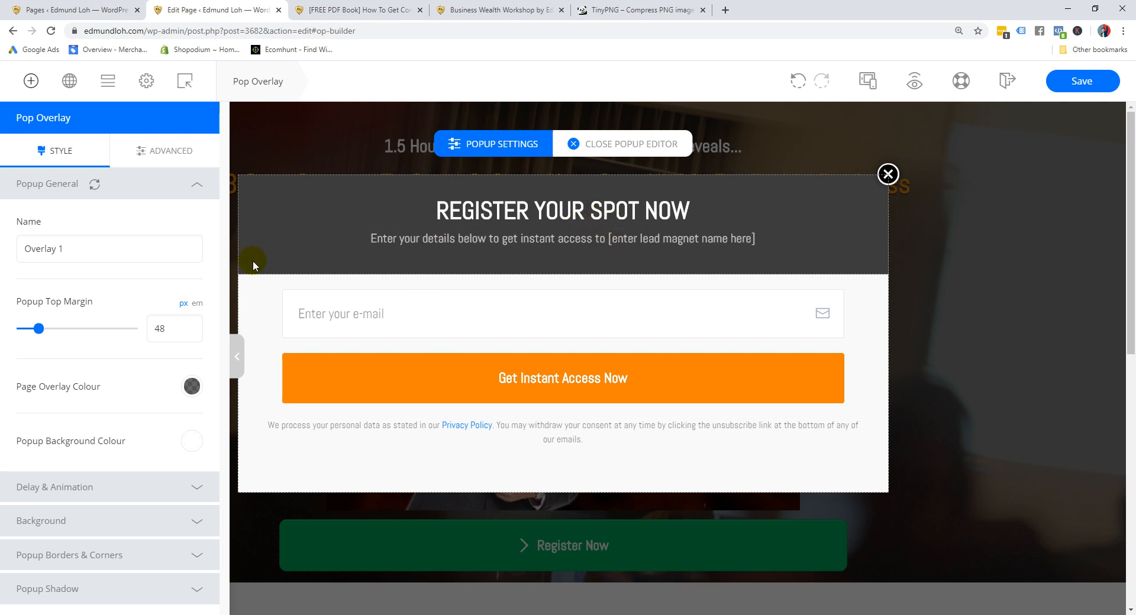
drag(112, 249, 3, 240)
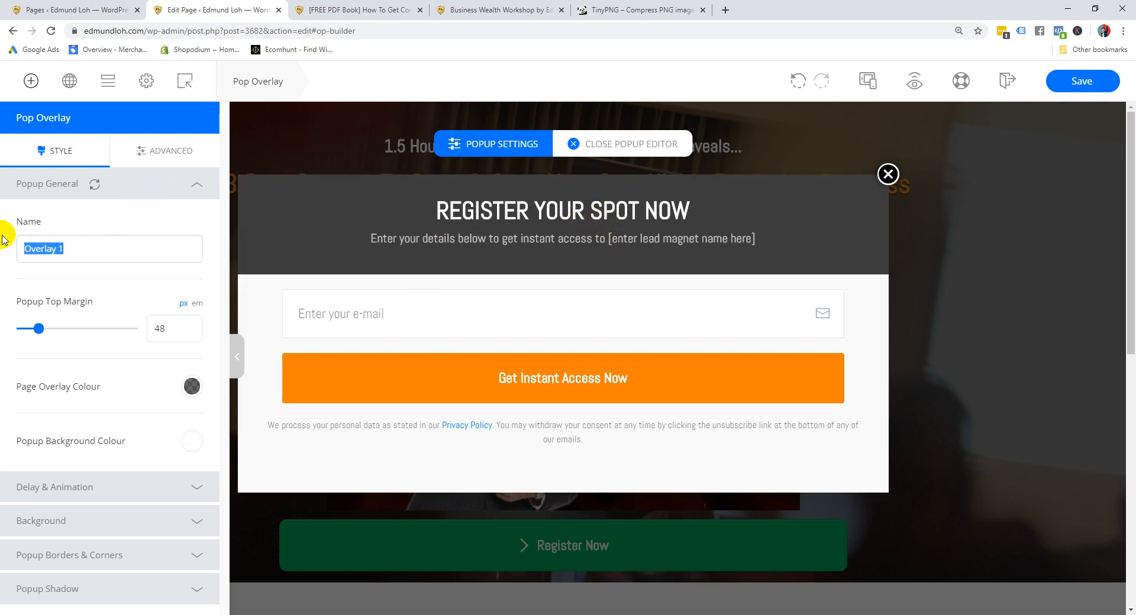
text(Registration)
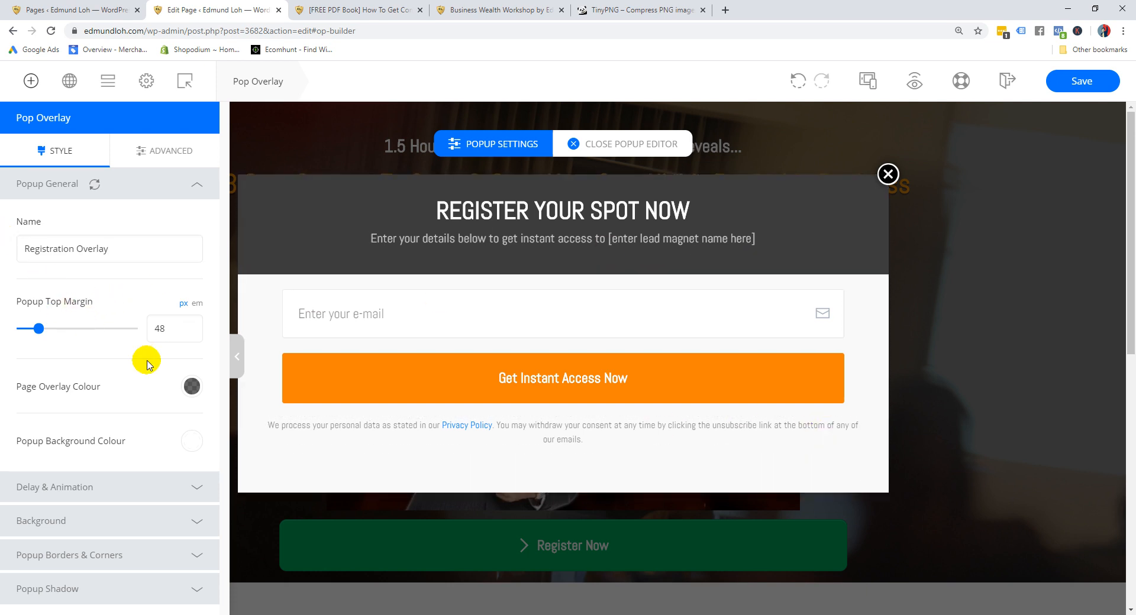
Try a popup top margin of 95 px on the overlay, and return it to 48 px
drag(38, 331, 68, 338)
double_click(168, 327)
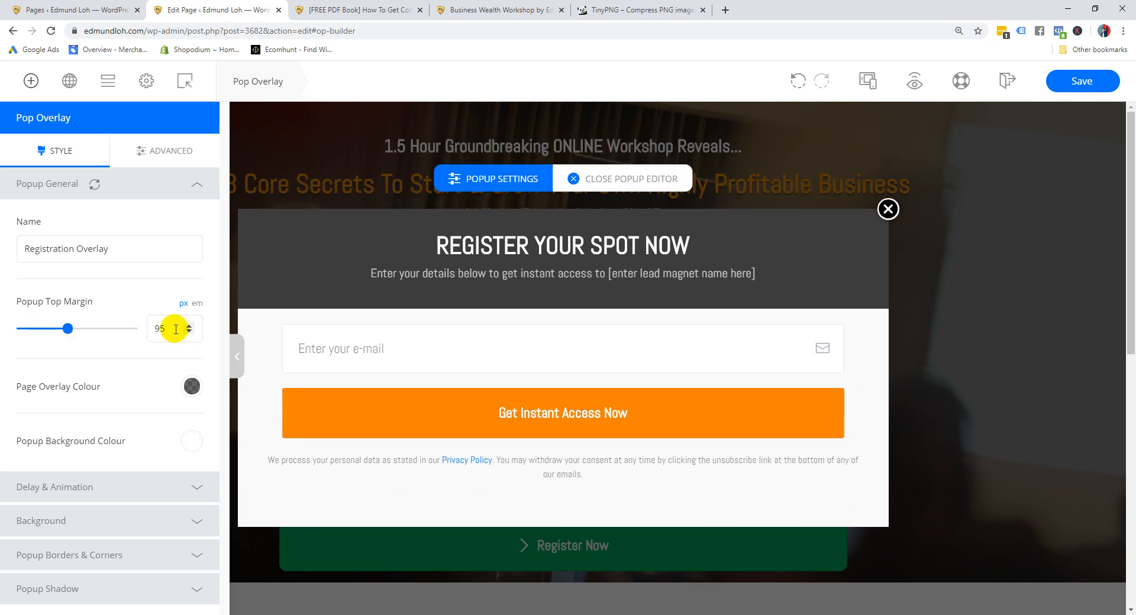
click(126, 305)
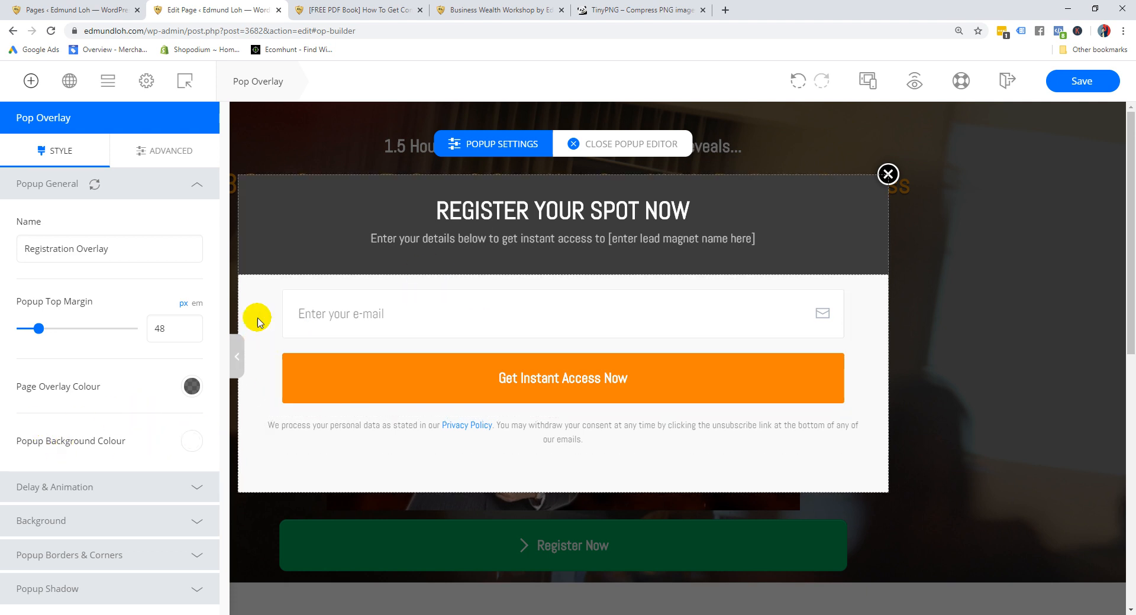
Examine the overlay's advanced positioning options and return to its style settings
click(196, 184)
click(178, 149)
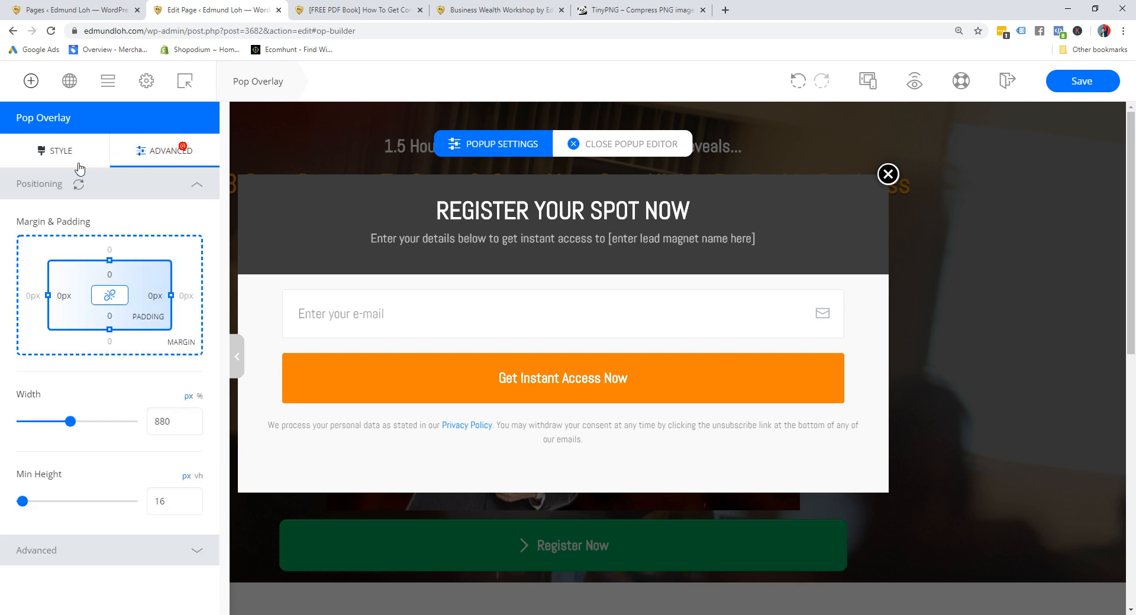
click(71, 155)
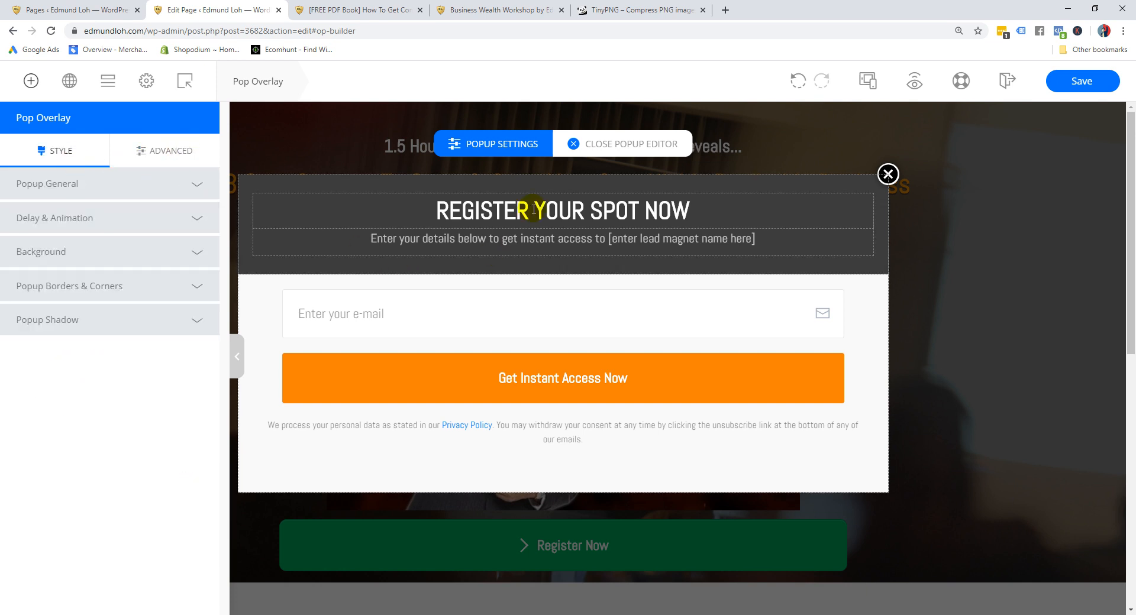
Replace the lead magnet placeholder in the text below the popup headline with "Business Wealth Webinar"
click(439, 212)
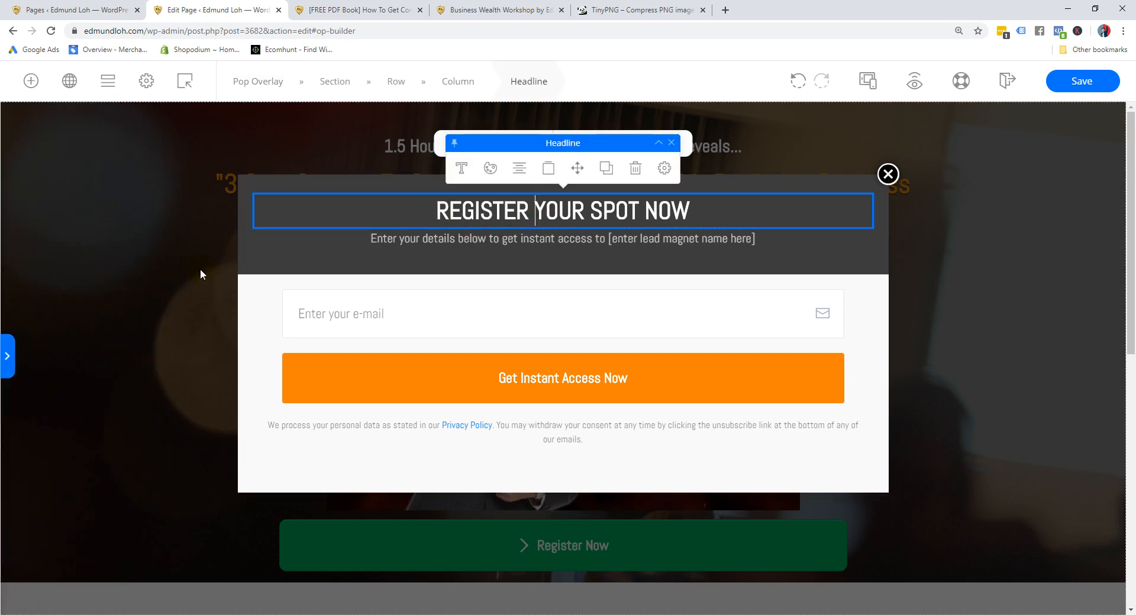
click(436, 224)
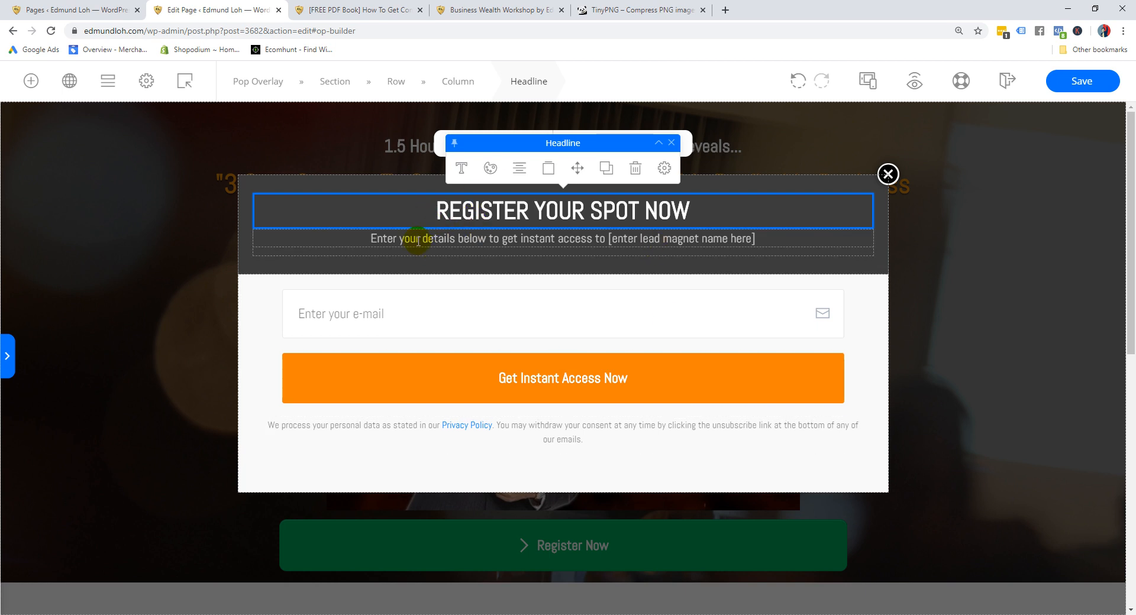
click(418, 241)
drag(610, 234, 769, 238)
text(Business Wealth Webinar)
click(864, 362)
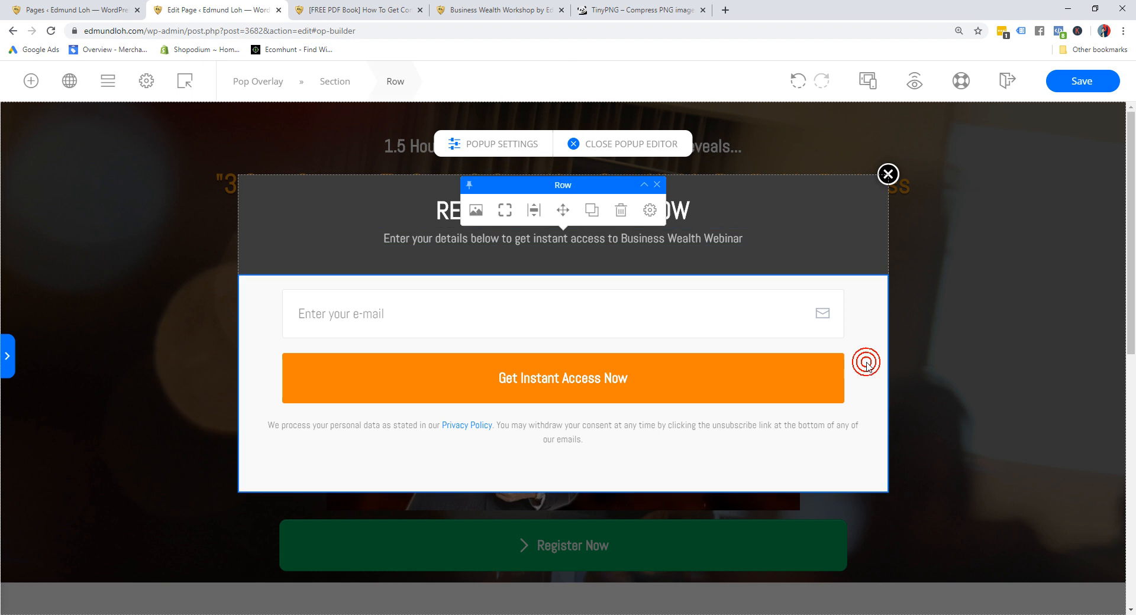
Examine the popup's opt-in form, its privacy text and the elements available for adding to the overlay
click(790, 288)
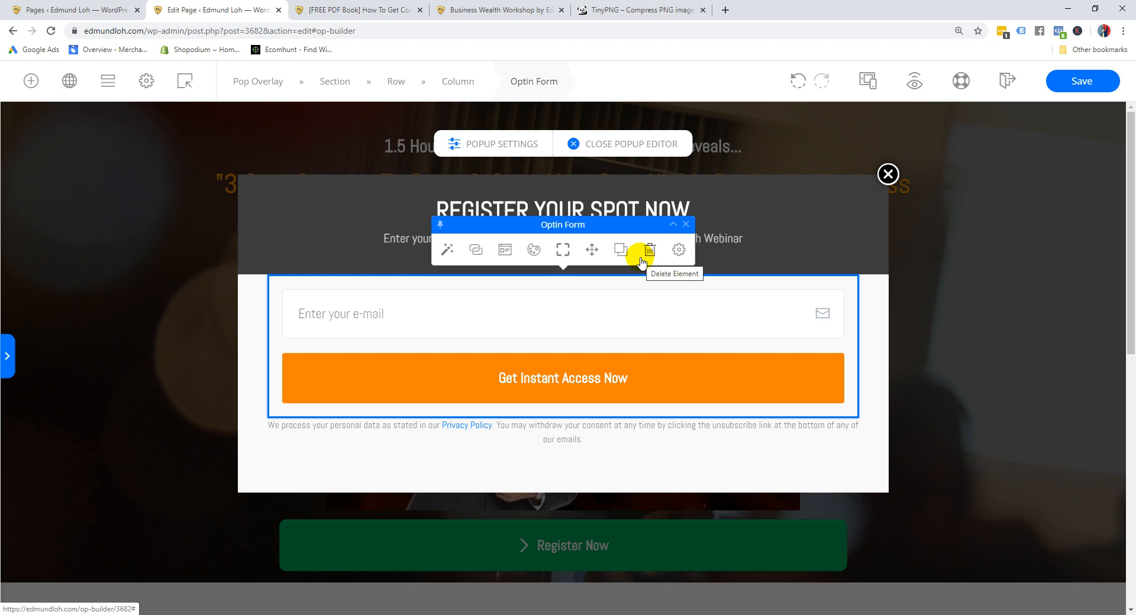
click(581, 428)
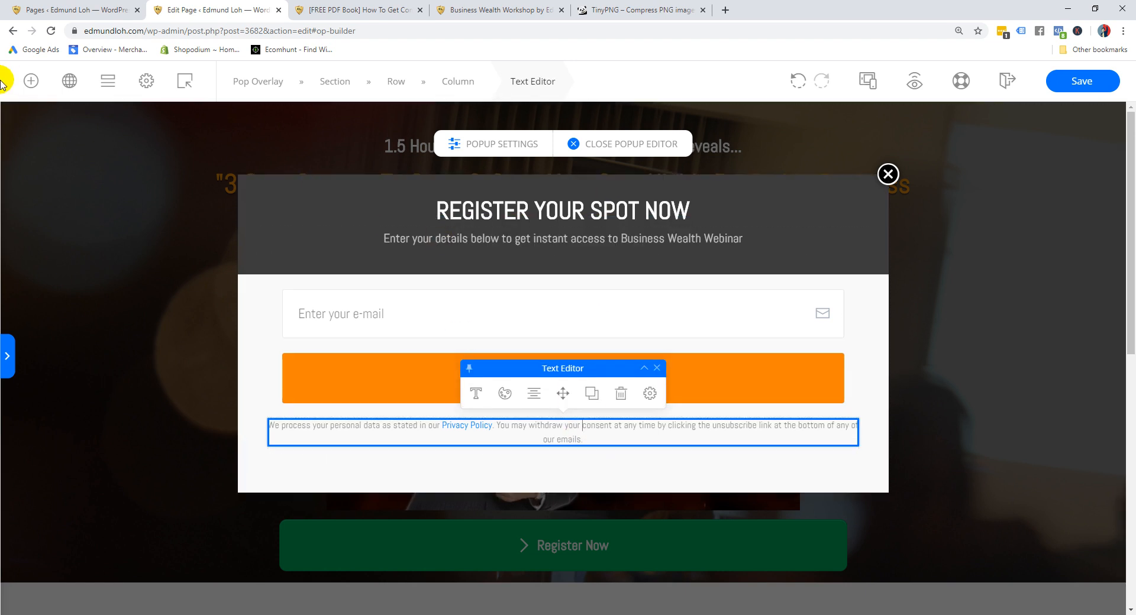
click(30, 86)
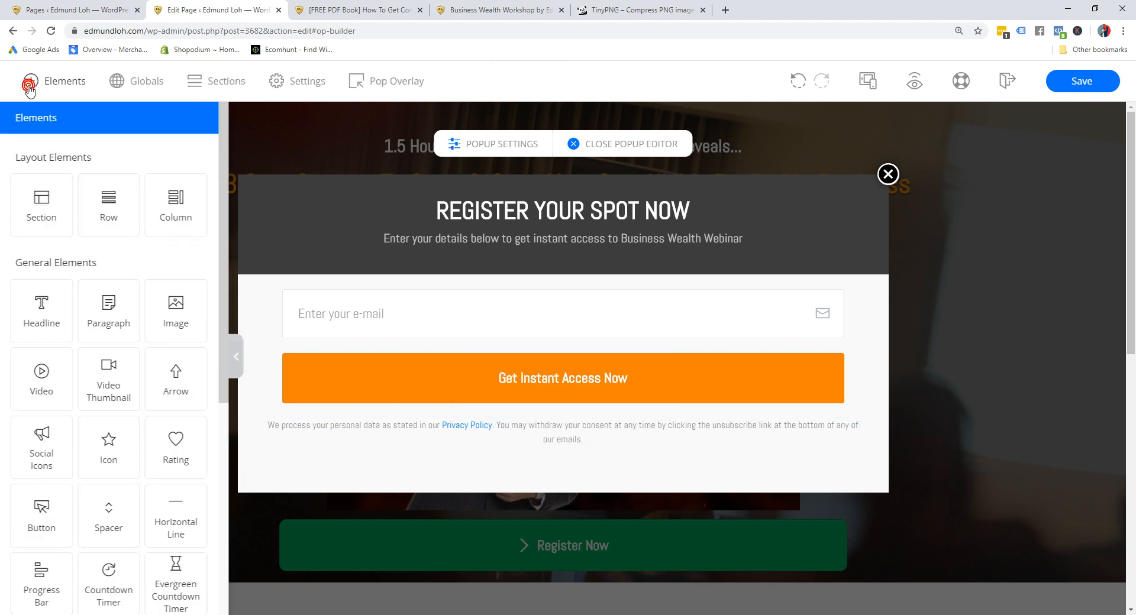
click(758, 242)
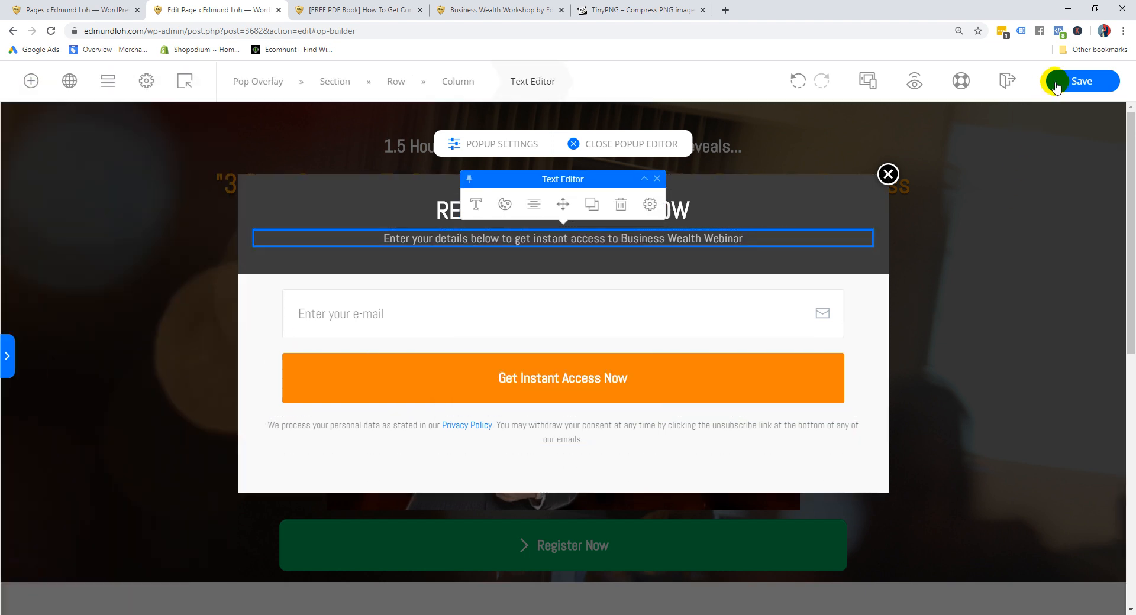
Set the Register Now button's action to Show Popup Overlay with Registration Overlay as the trigger, and save the page
click(649, 144)
scroll(693, 327, down, 3)
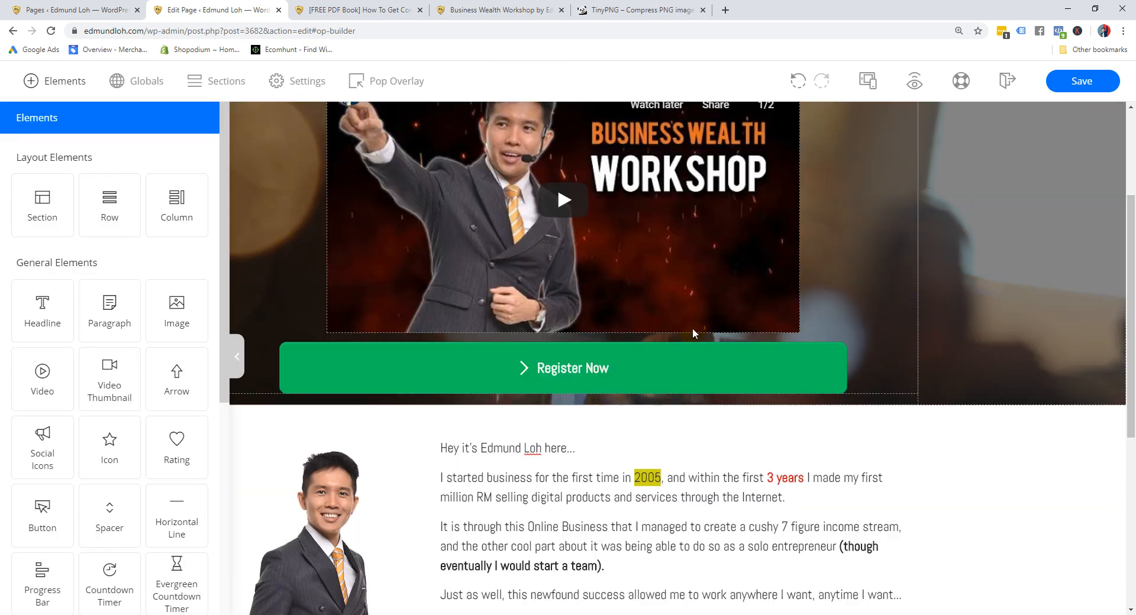
click(694, 367)
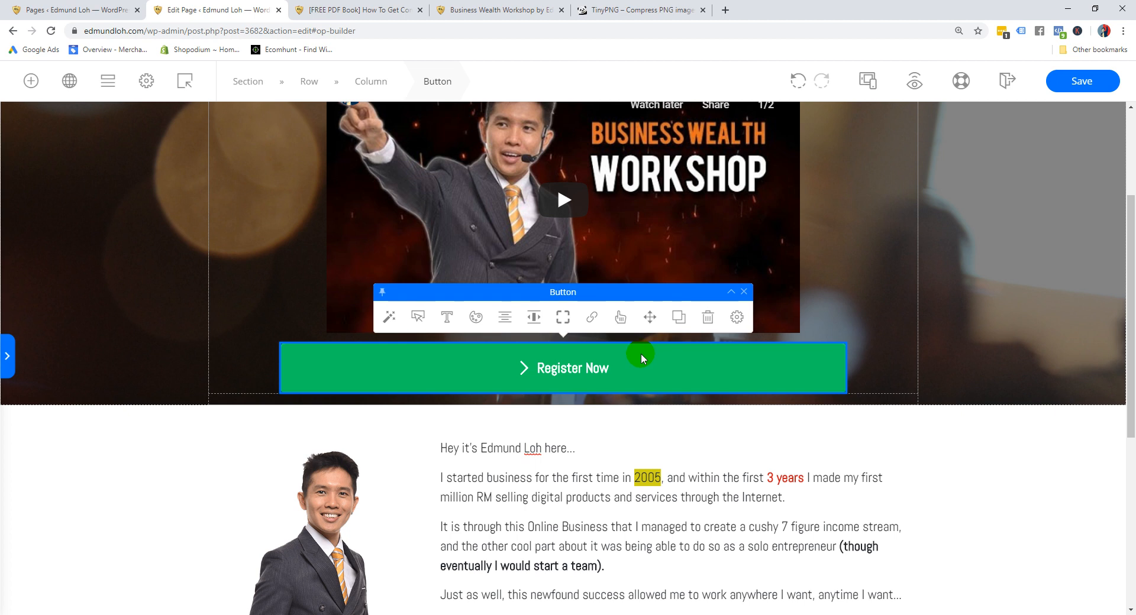
click(591, 318)
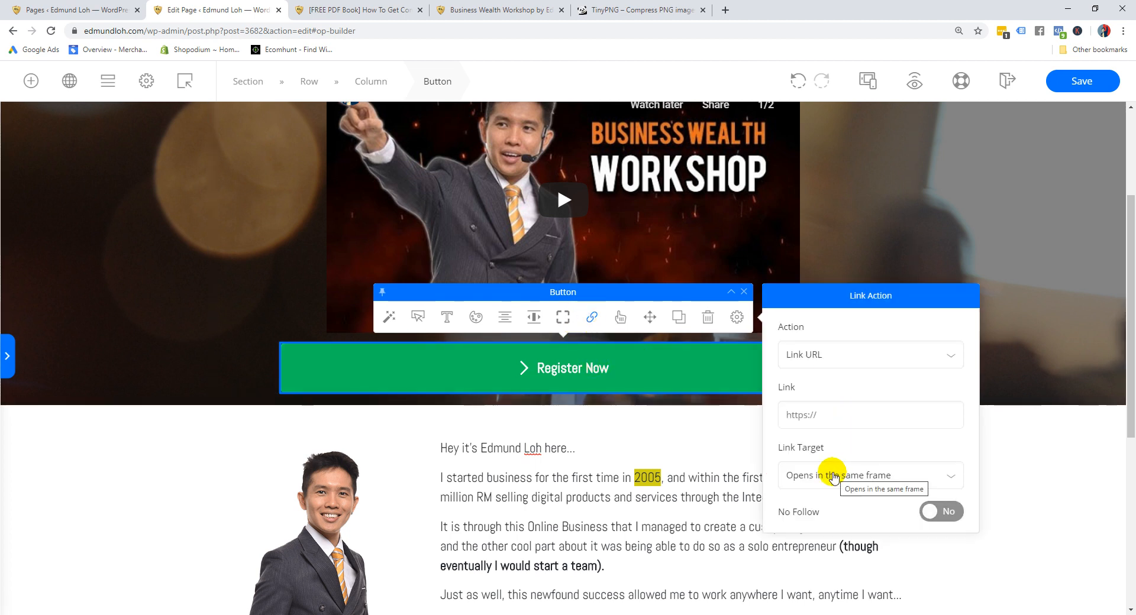
click(822, 367)
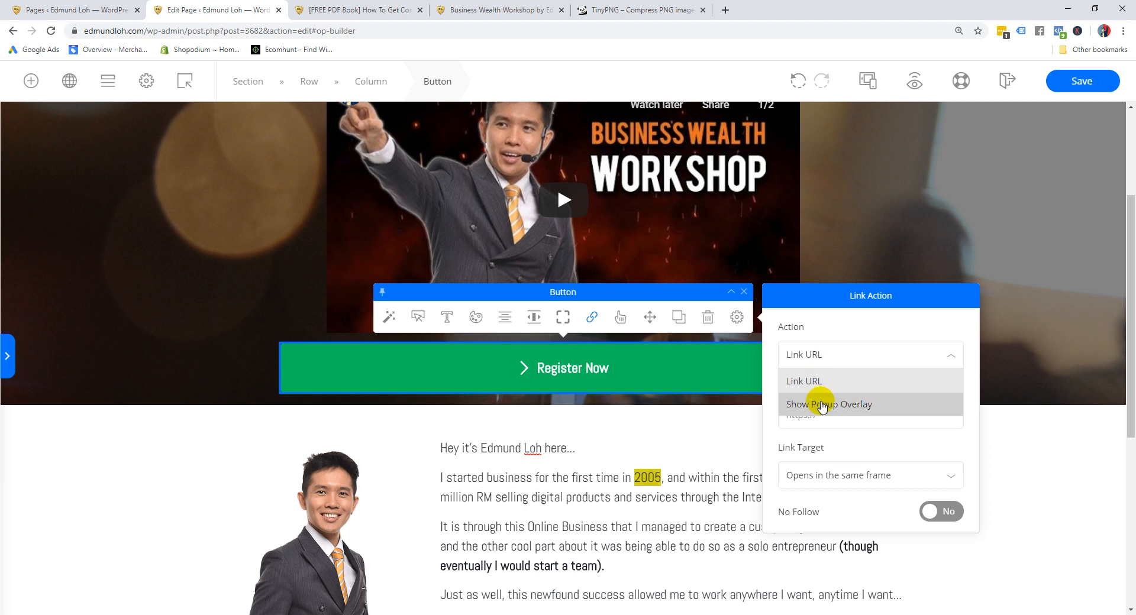
click(822, 405)
click(821, 416)
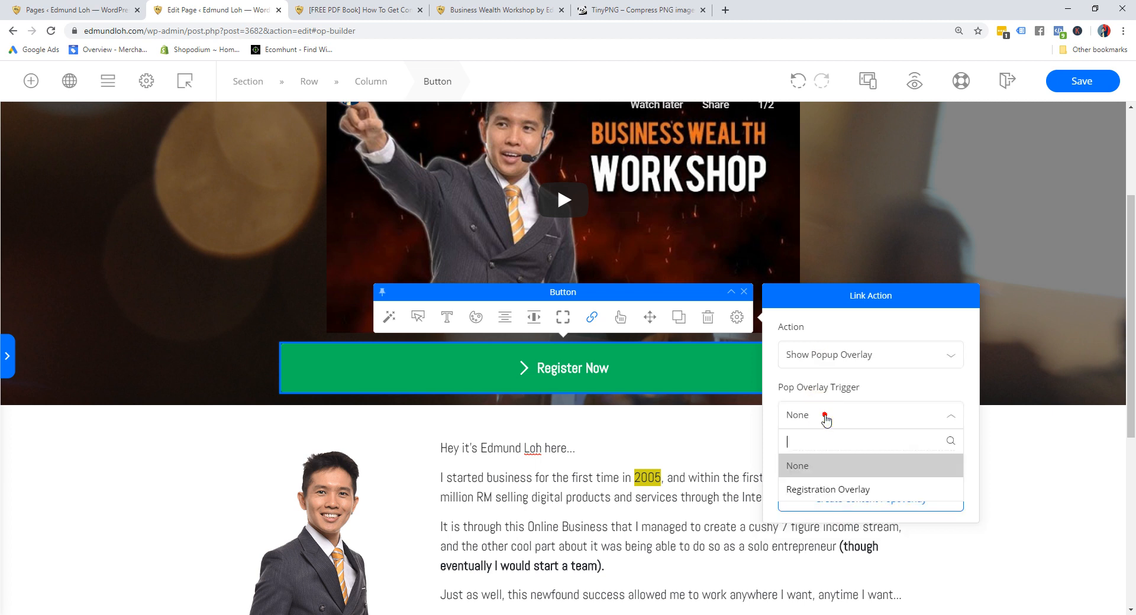
click(825, 488)
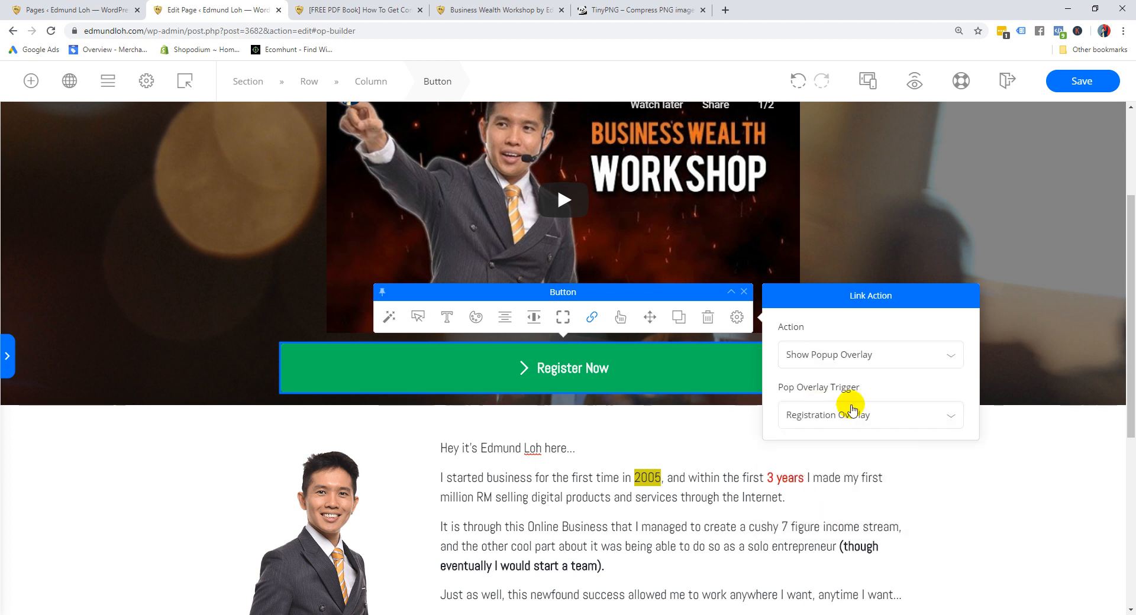
click(941, 231)
click(1082, 81)
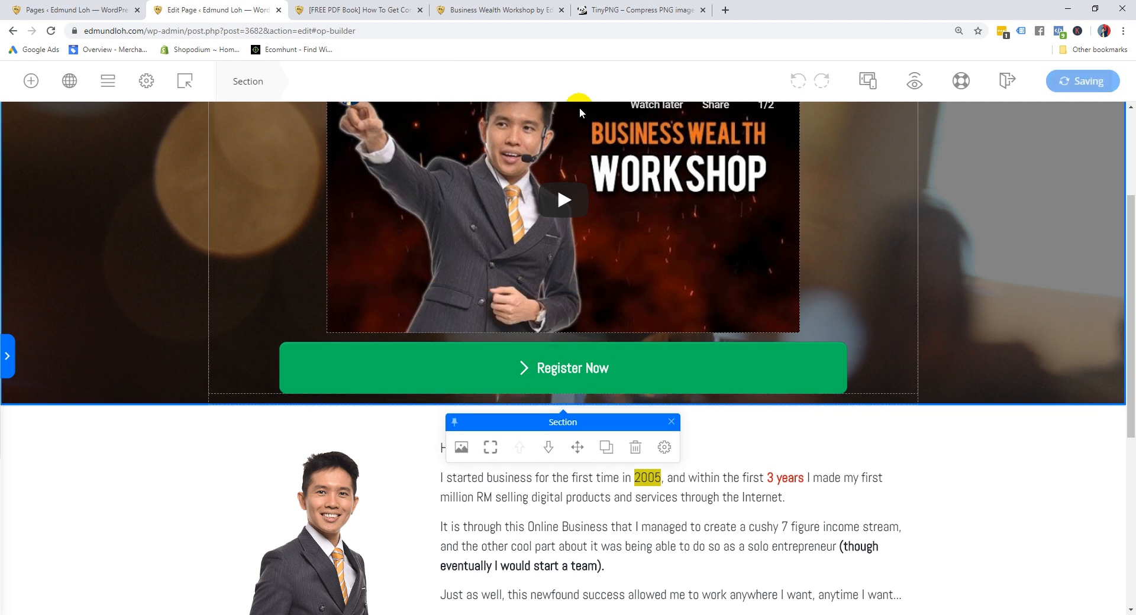
Preview the page in a new tab, test the Register Now popup, and return to the page editor
right_click(914, 80)
click(970, 86)
click(375, 6)
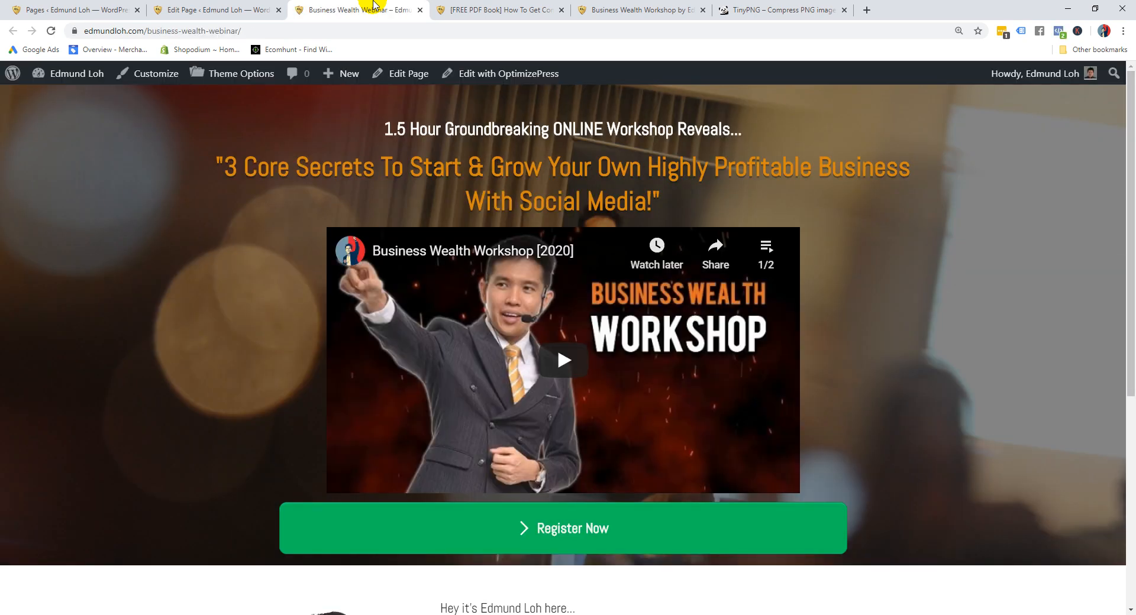
click(637, 529)
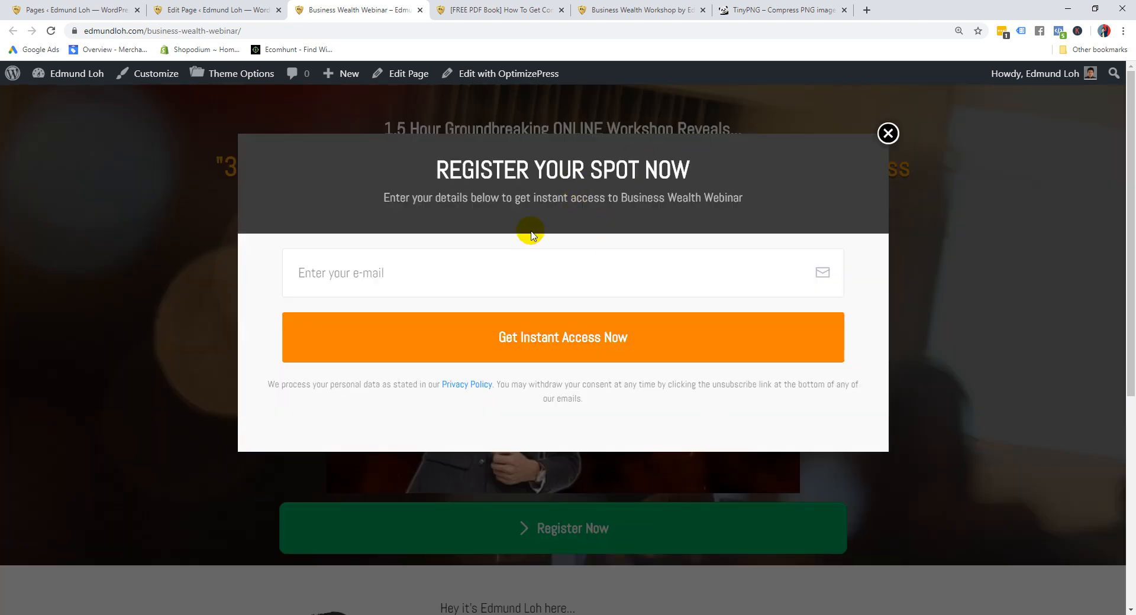
click(906, 140)
click(214, 8)
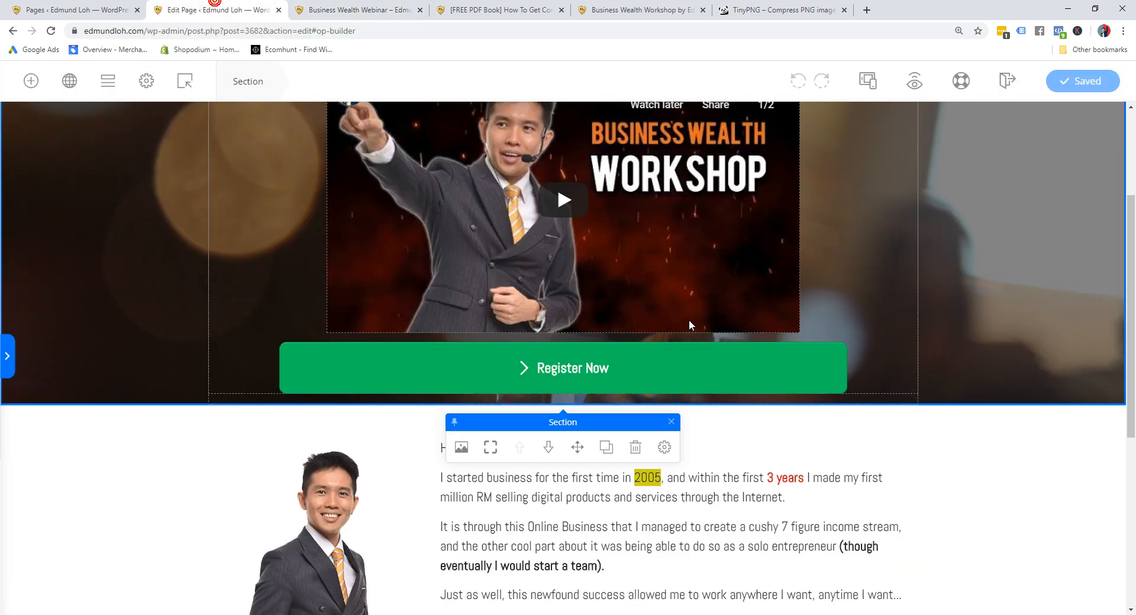
scroll(889, 307, up, 3)
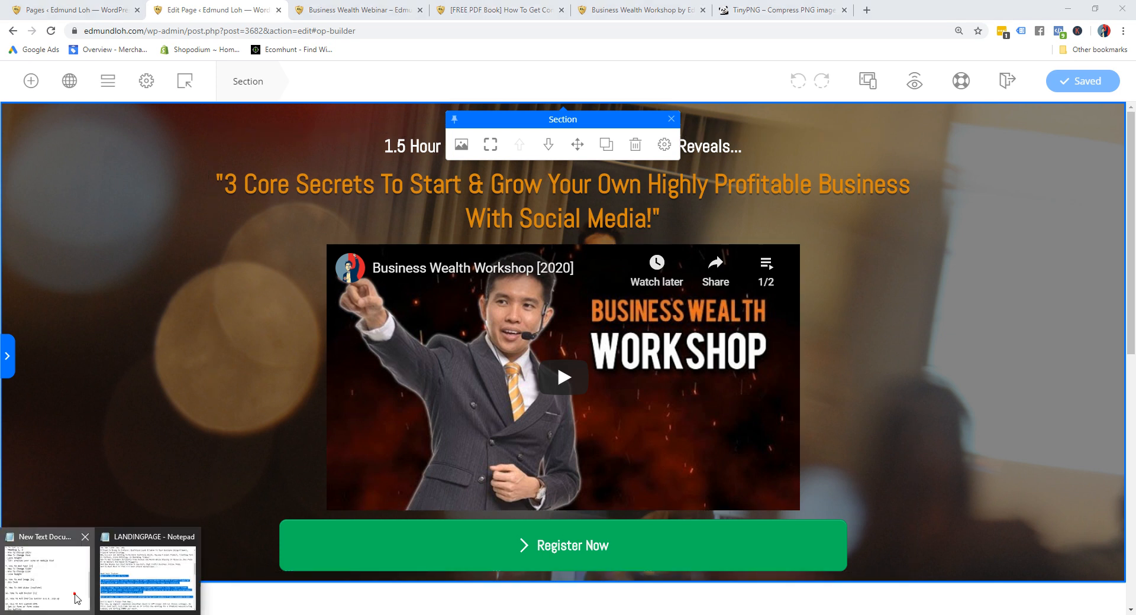
Mark item 11, How To Add Overlay Button a.k.a. pop-up, with [x] in the Notepad checklist, then minimise it
click(74, 594)
click(287, 349)
key(End)
text([x])
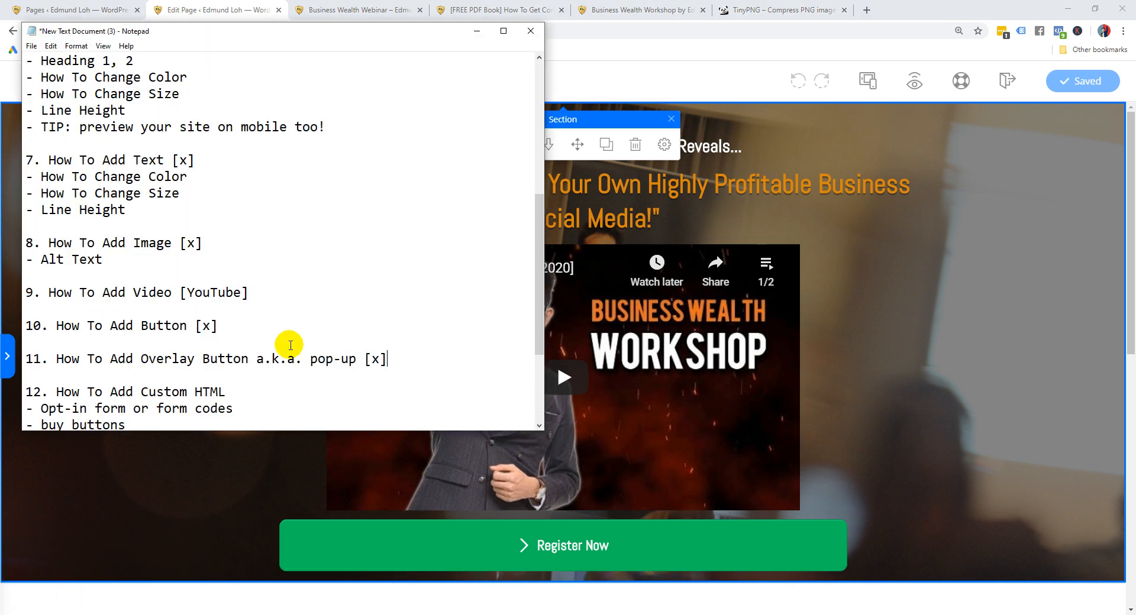
scroll(290, 346, down, 2)
click(303, 293)
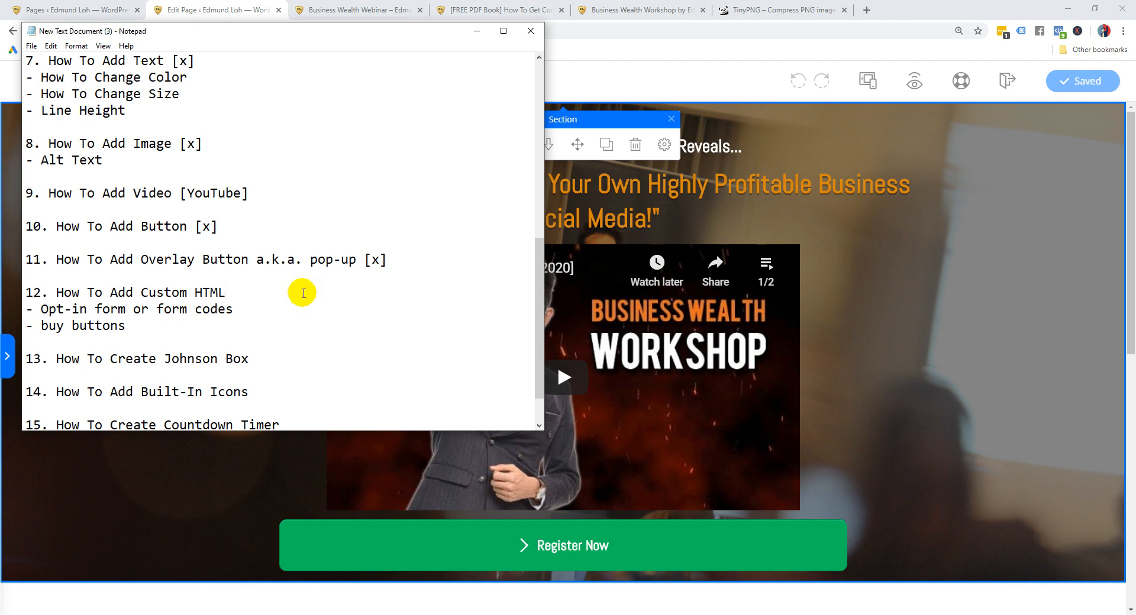
click(477, 31)
click(359, 11)
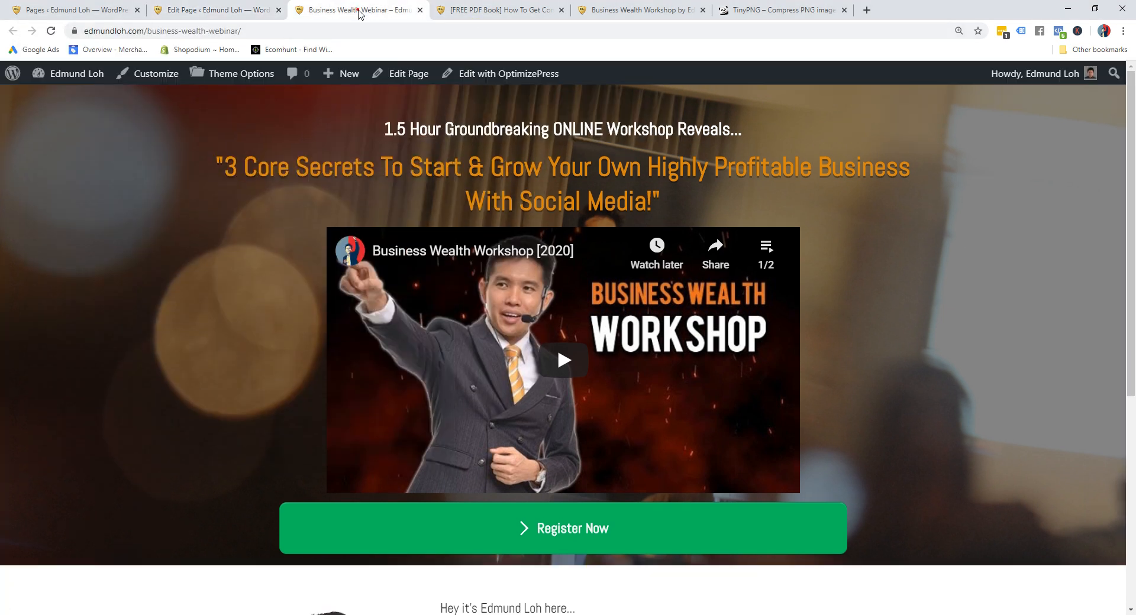
click(489, 5)
click(395, 3)
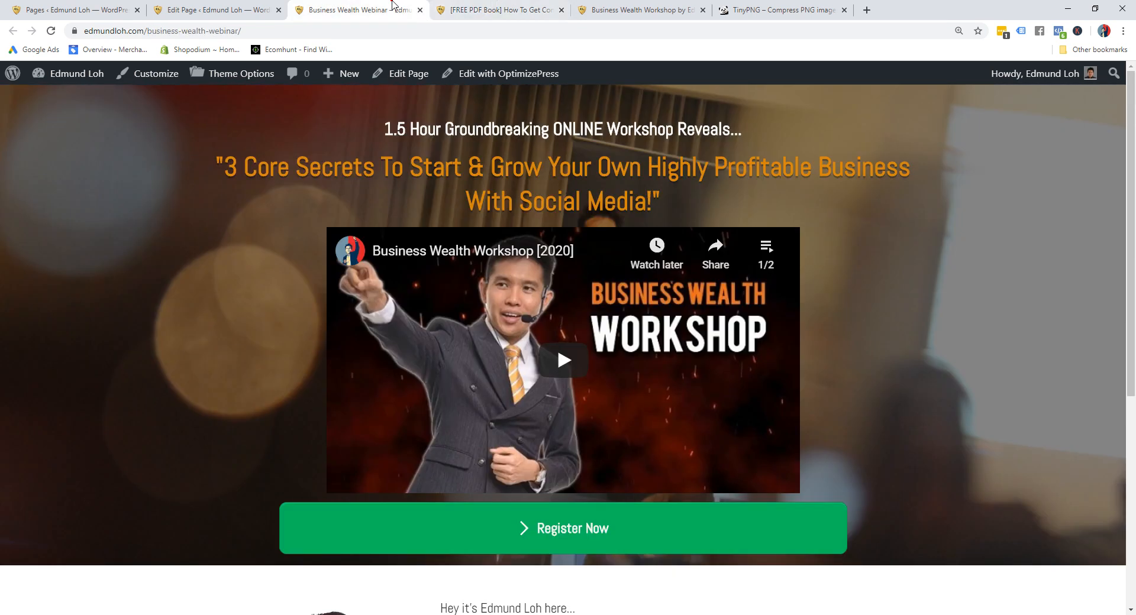
click(267, 2)
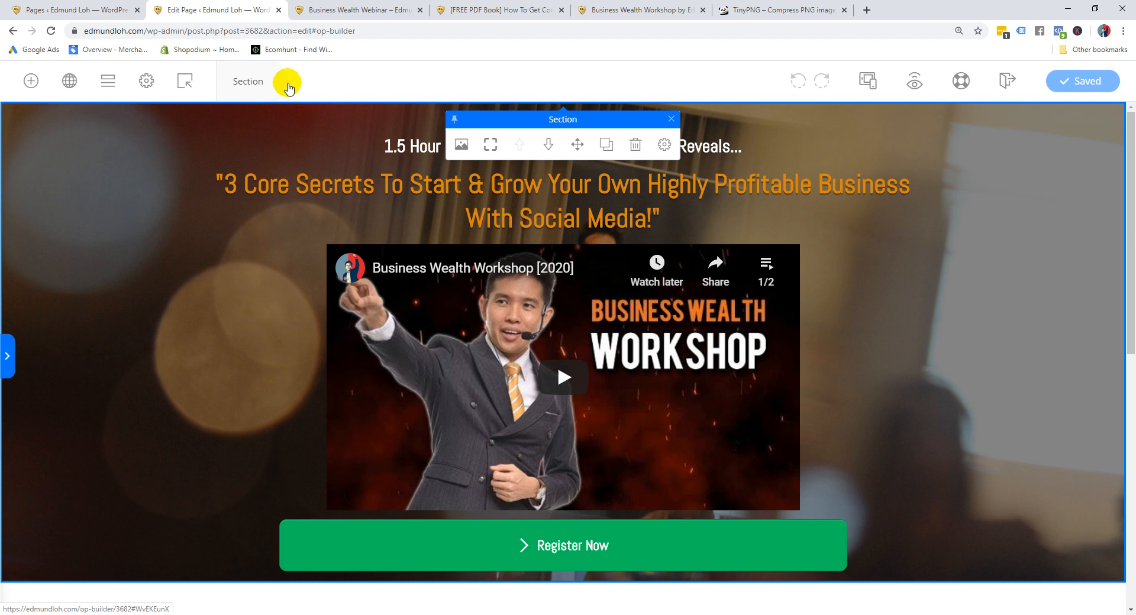
Add a Custom HTML element directly below the Register Now button
click(31, 88)
scroll(126, 341, down, 3)
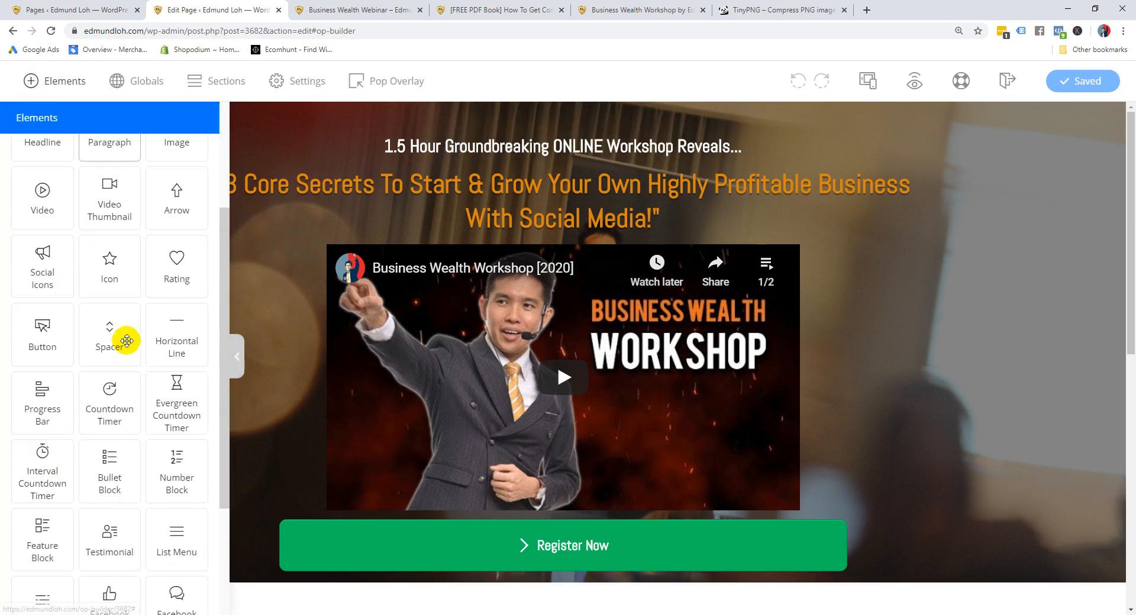
scroll(125, 342, down, 3)
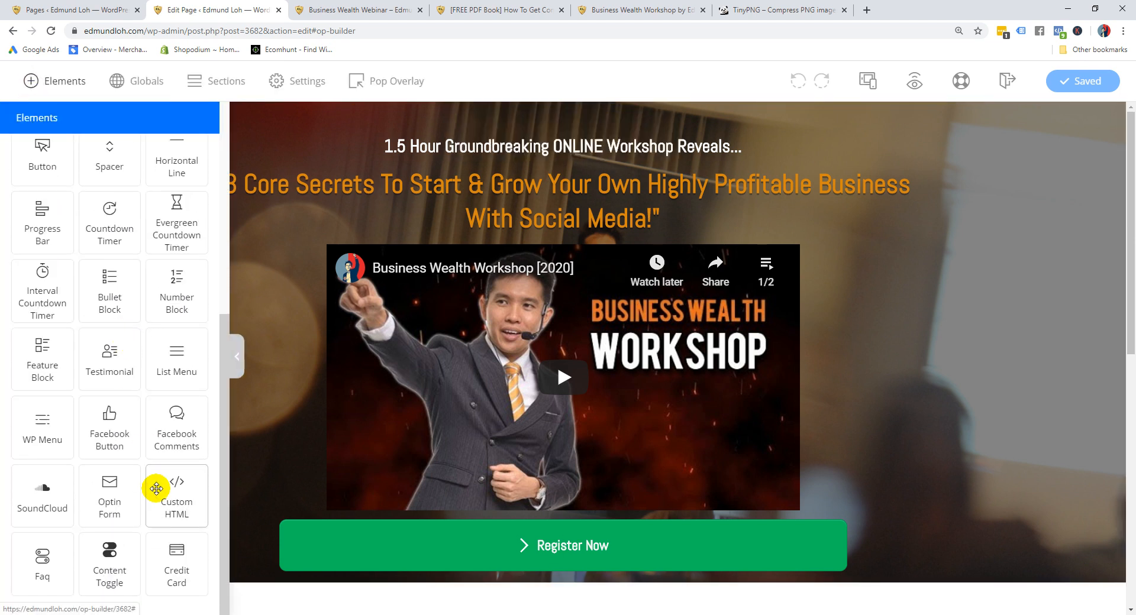
drag(157, 489, 571, 333)
scroll(601, 381, down, 4)
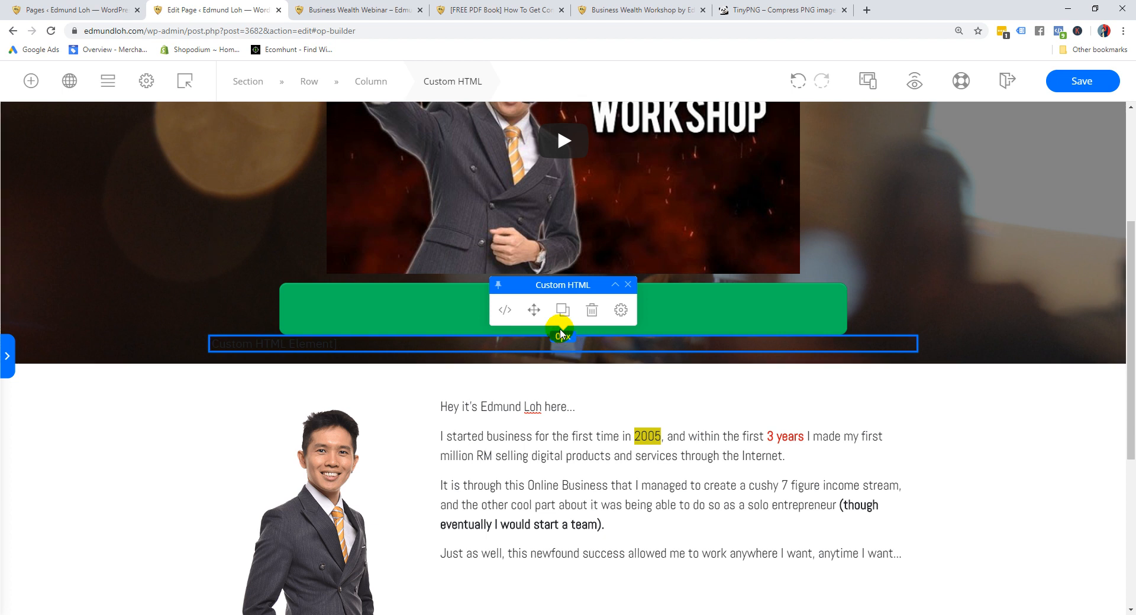
Copy the JVZoo buy button code from the LANDINGPAGE notes into the Custom HTML element and save the page
click(504, 311)
click(679, 372)
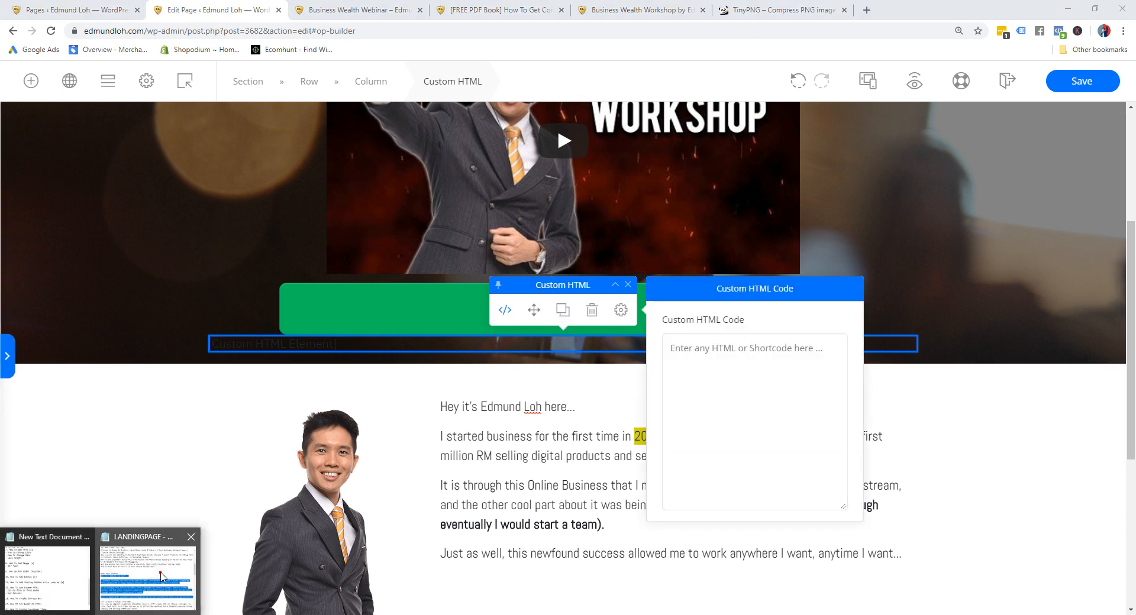
click(172, 599)
scroll(624, 359, down, 10)
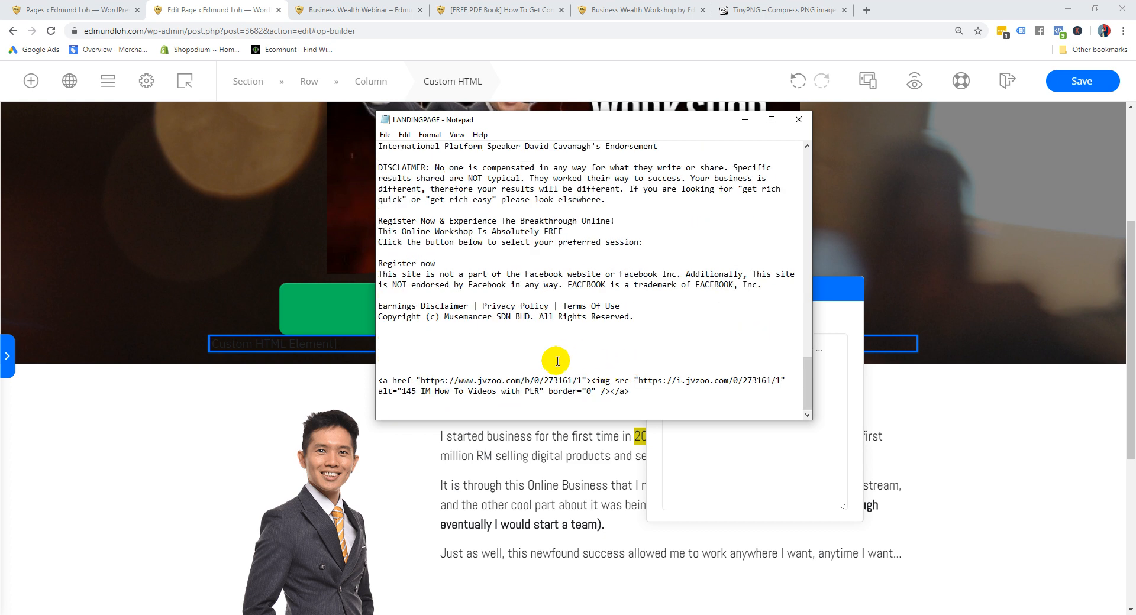
drag(642, 393, 374, 385)
key(ctrl+c)
click(625, 428)
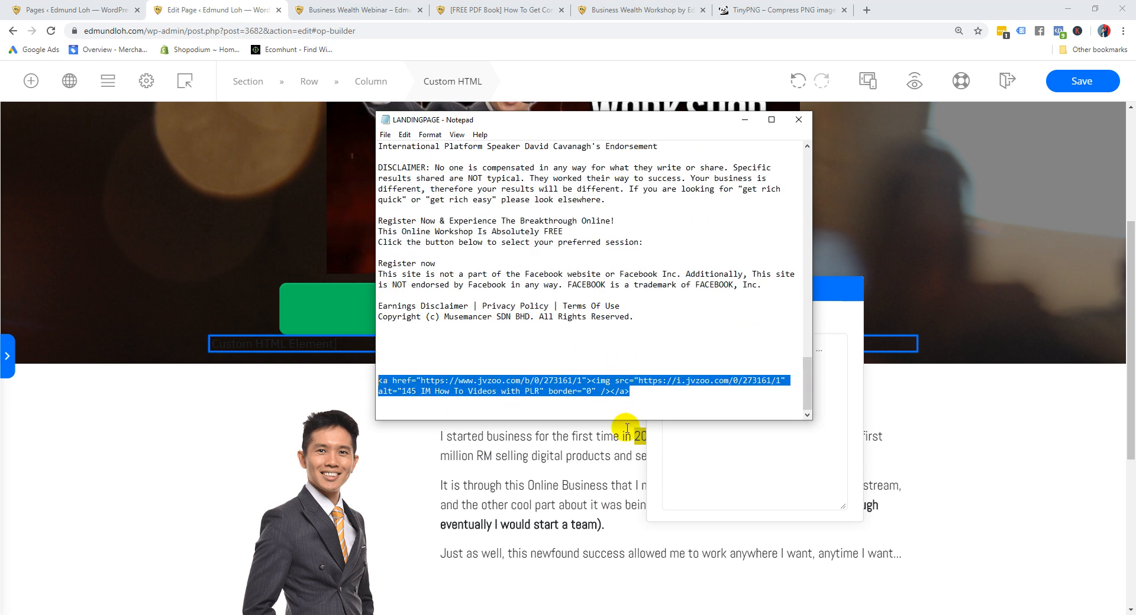
click(710, 460)
key(ctrl+v)
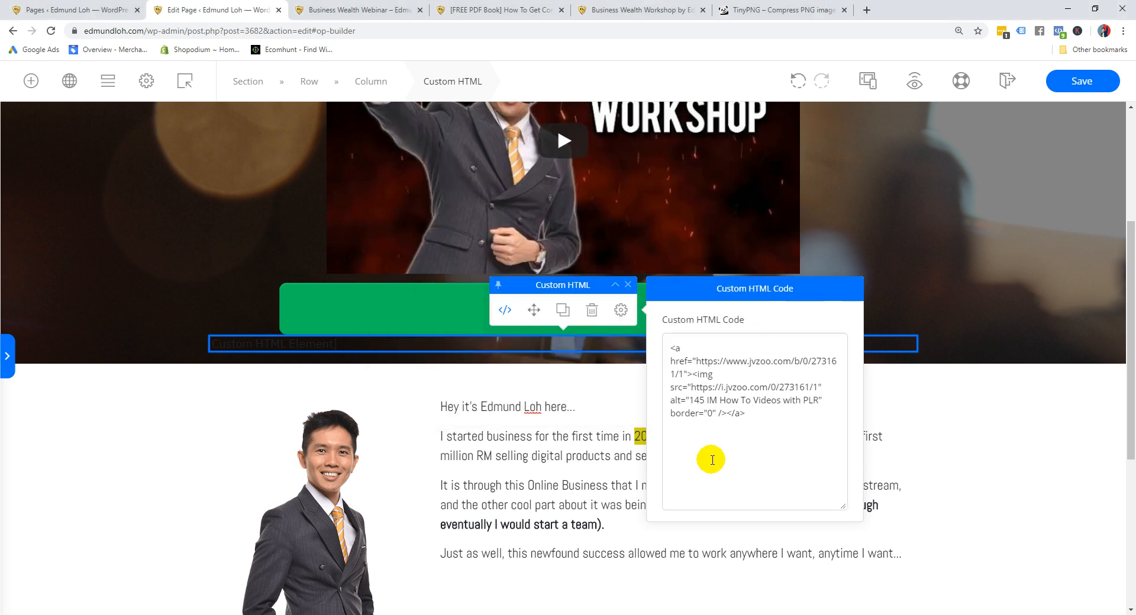
click(950, 249)
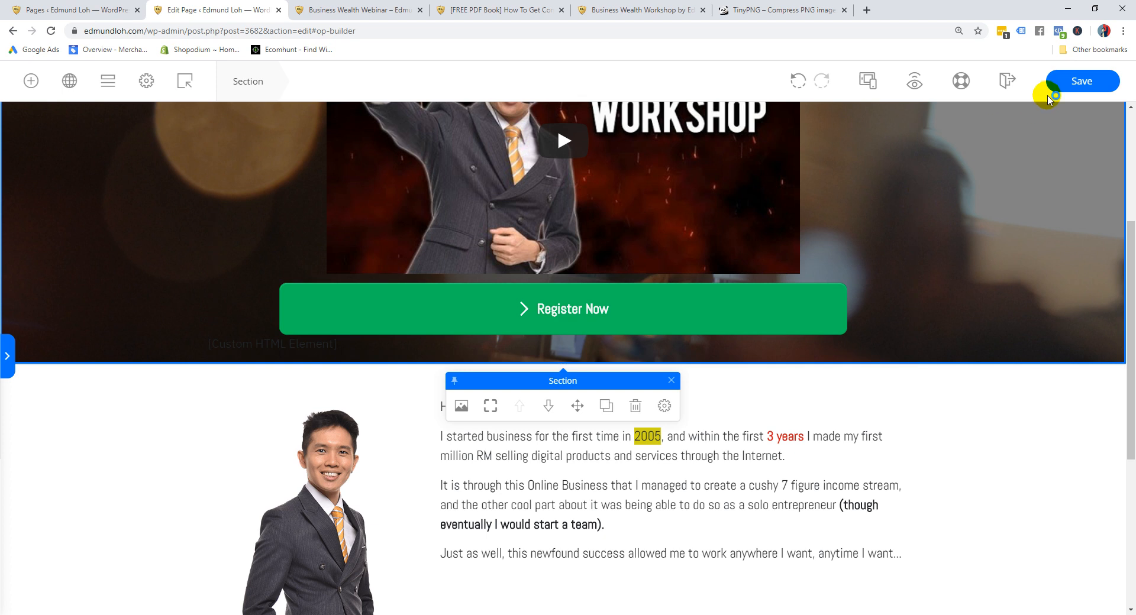
click(1059, 81)
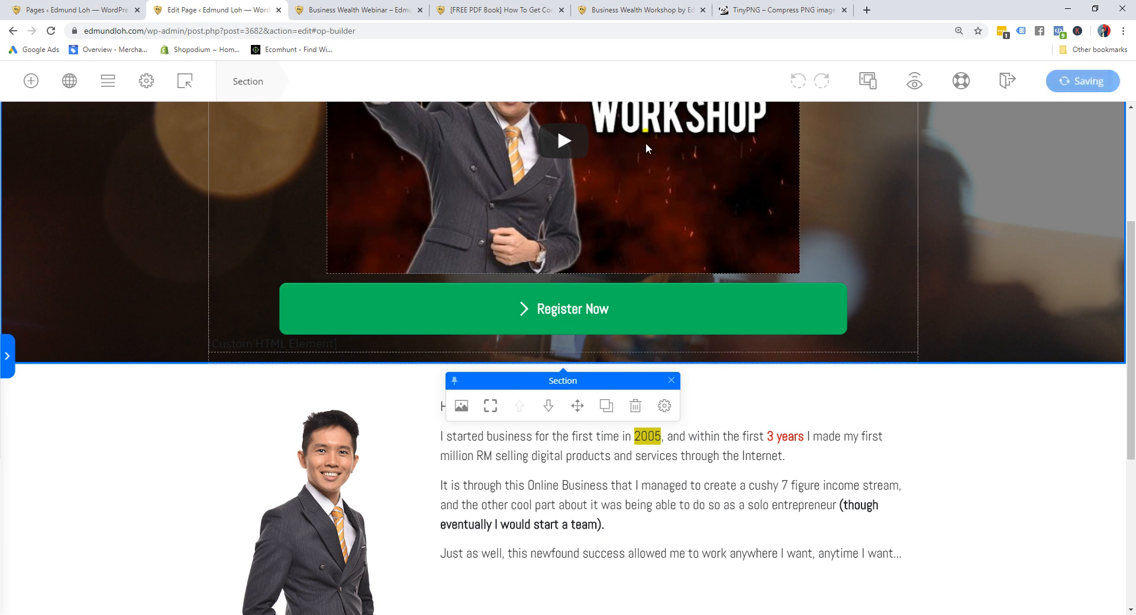
Check how the embedded buy button displays on the live Business Wealth Webinar page, and return to the page editor
right_click(914, 81)
click(946, 88)
click(335, 6)
click(562, 10)
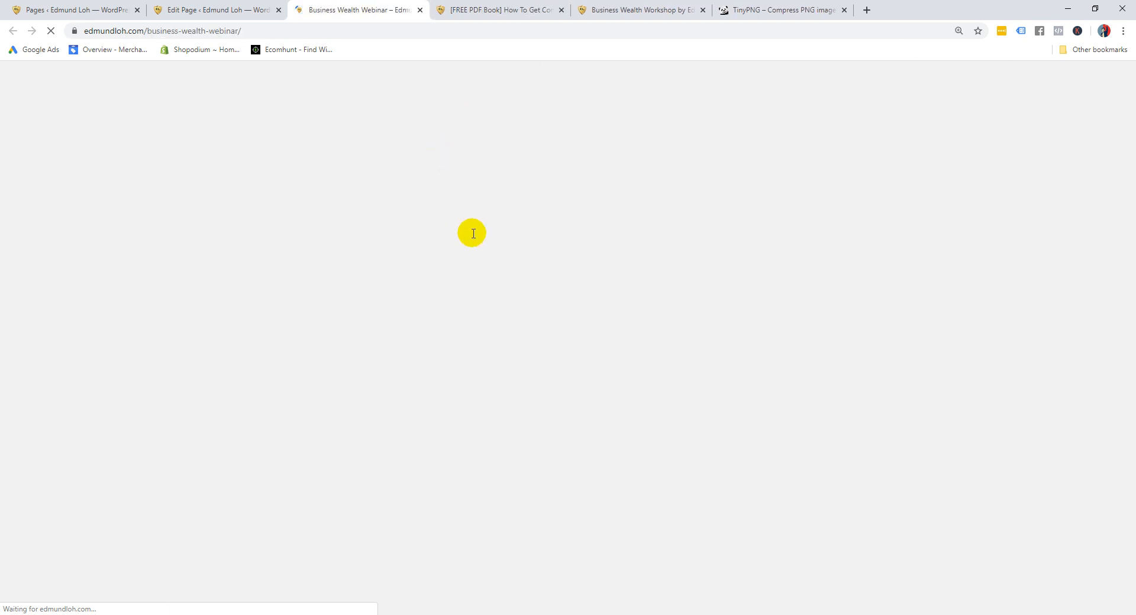
scroll(566, 311, down, 1)
scroll(674, 389, down, 3)
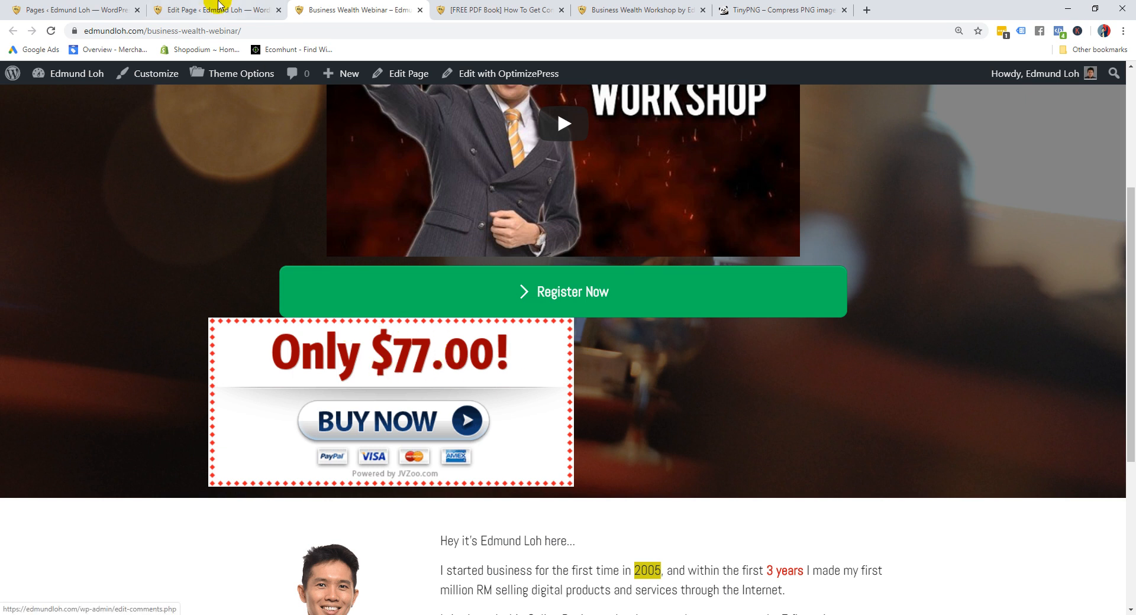
click(249, 8)
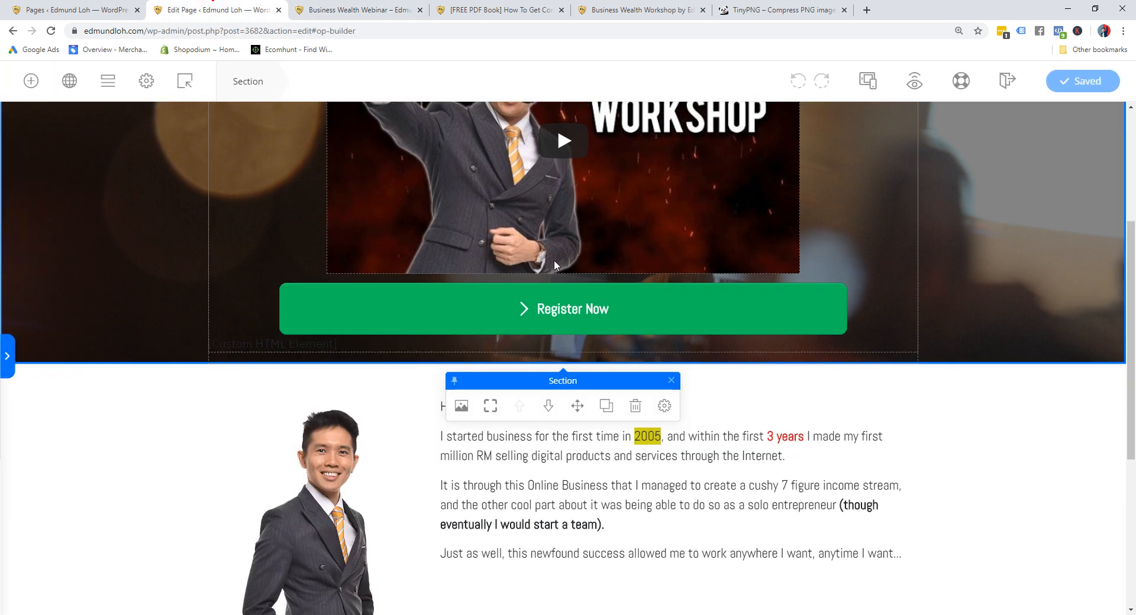
Insert a <center> tag on its own line before the buy button code in the Custom HTML element, and save the page
click(365, 341)
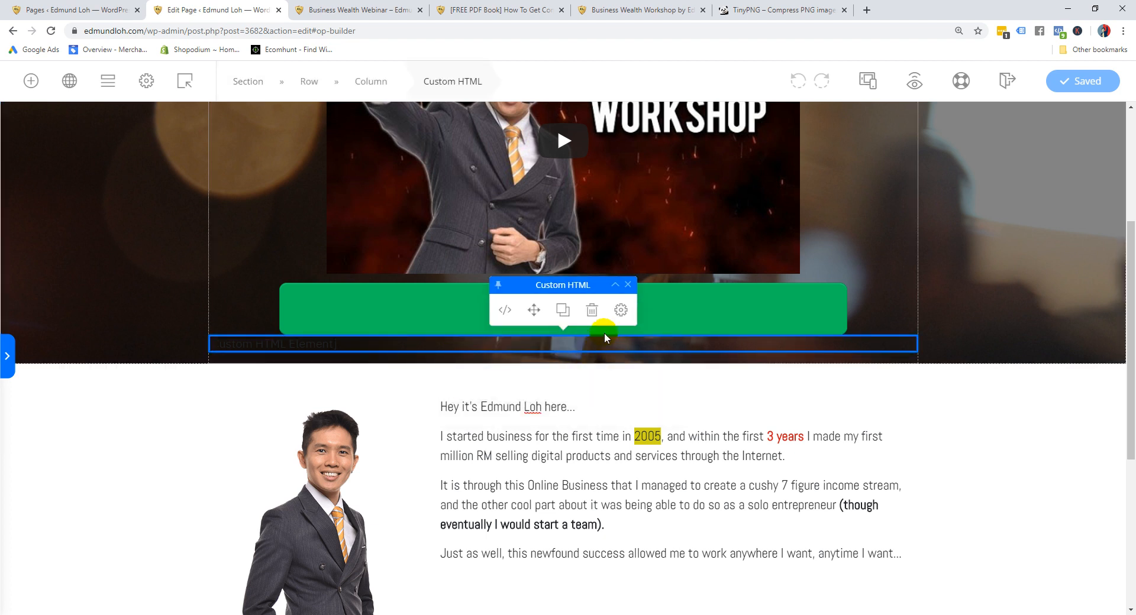
click(620, 310)
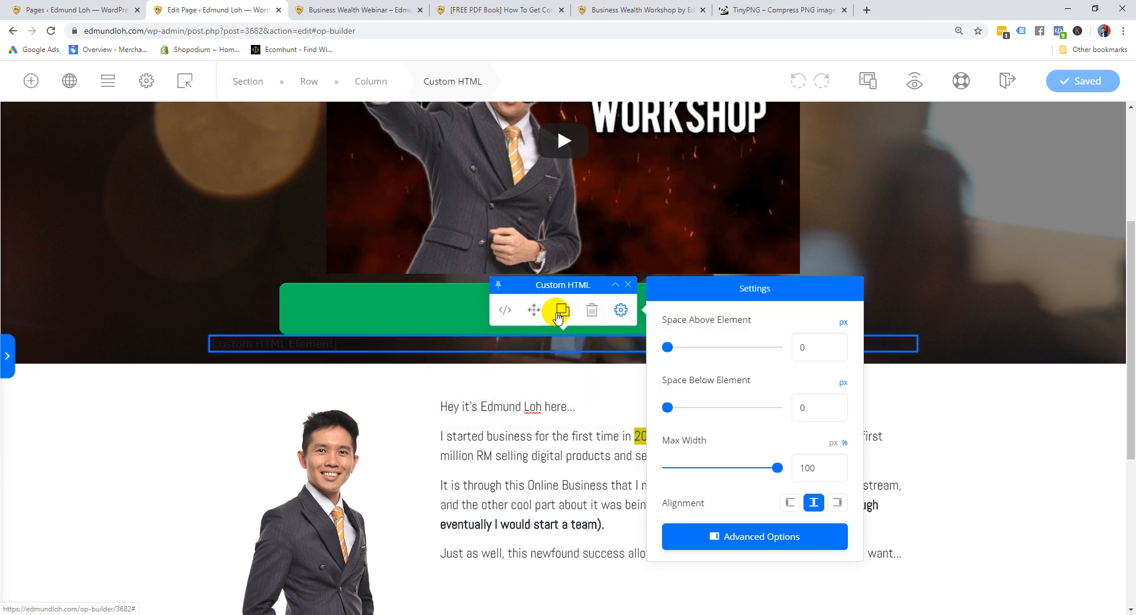
click(504, 310)
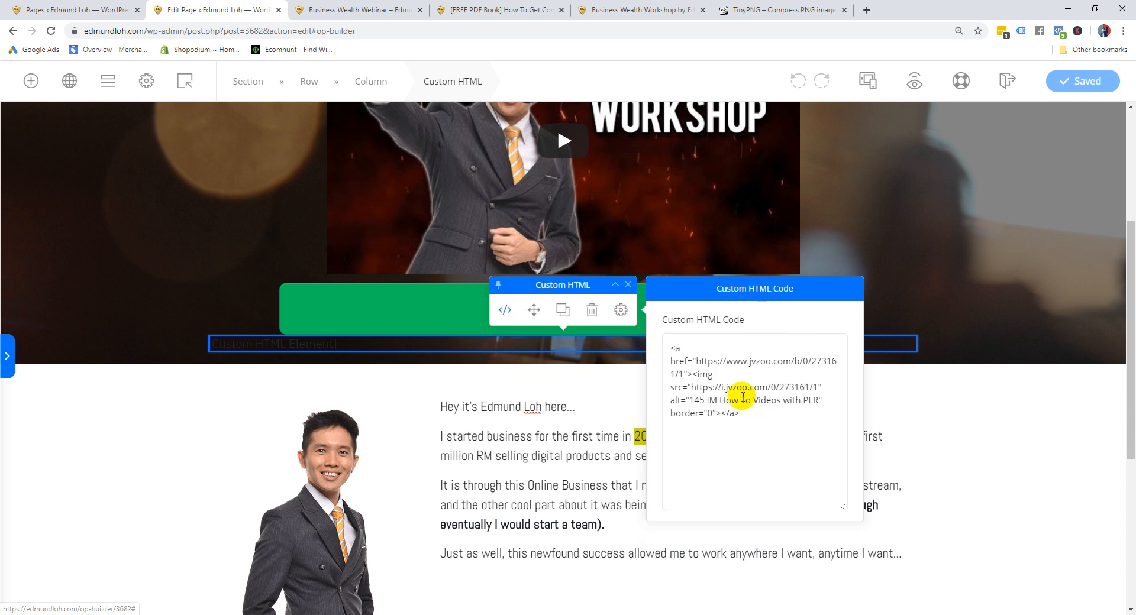
click(671, 350)
text(<center>)
key(Return)
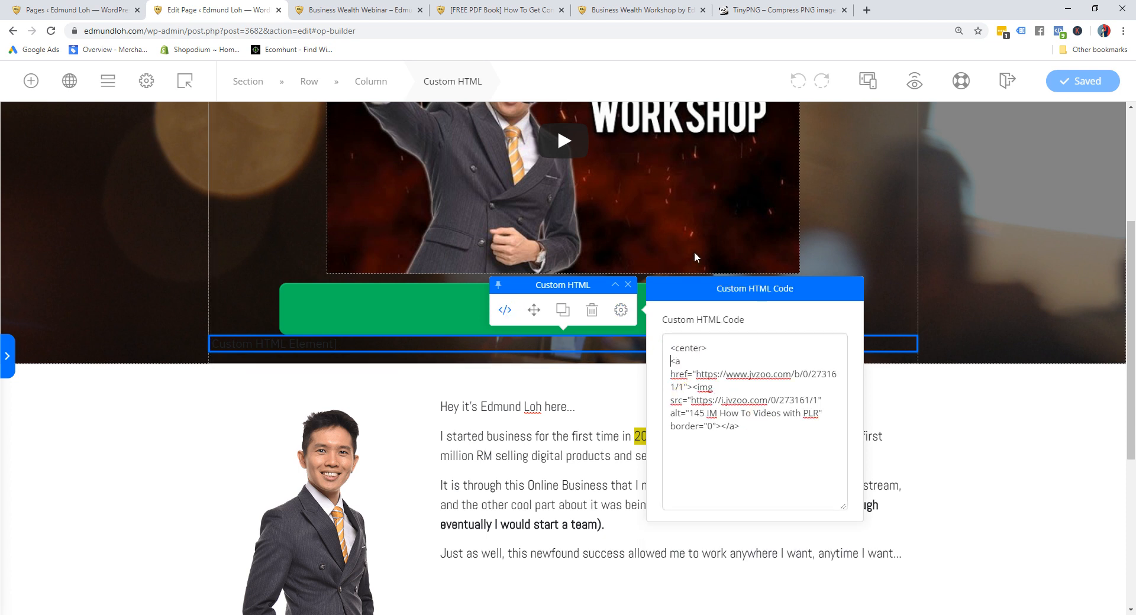
key(Up)
key(Down)
key(Down)
key(Down)
key(Down)
key(Down)
click(946, 264)
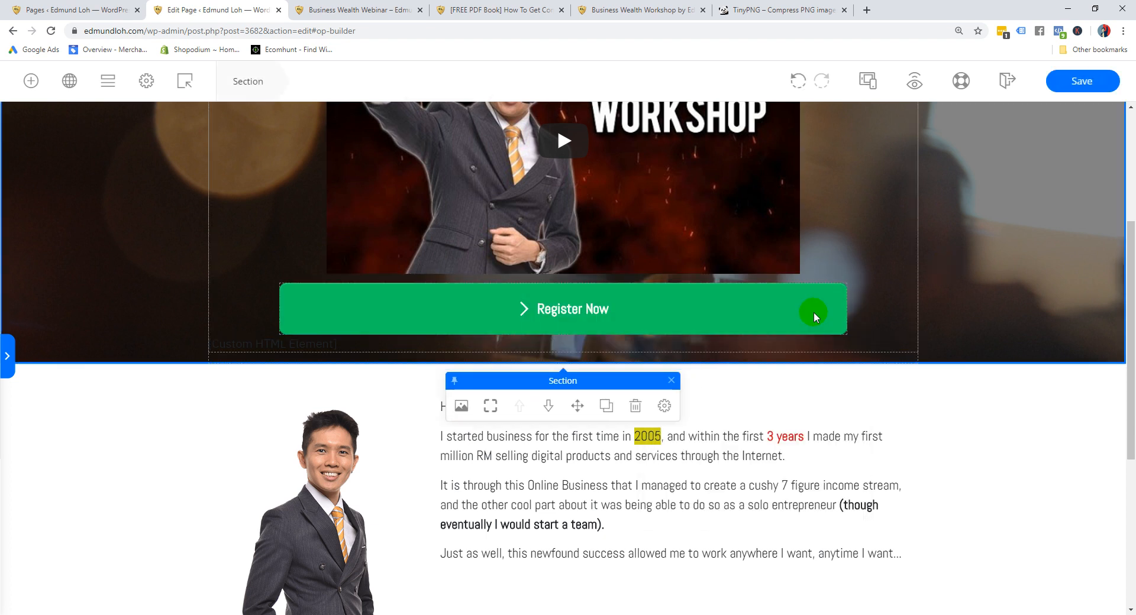
click(1082, 81)
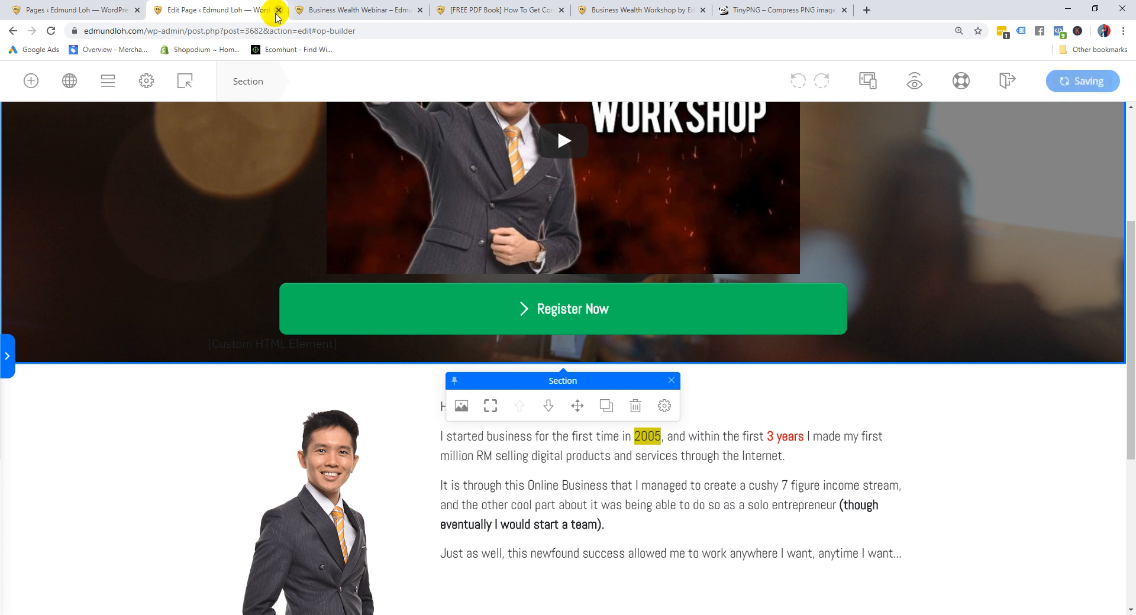
Reload the live page to check the buy button's alignment, and return to the page editor
click(332, 5)
right_click(168, 269)
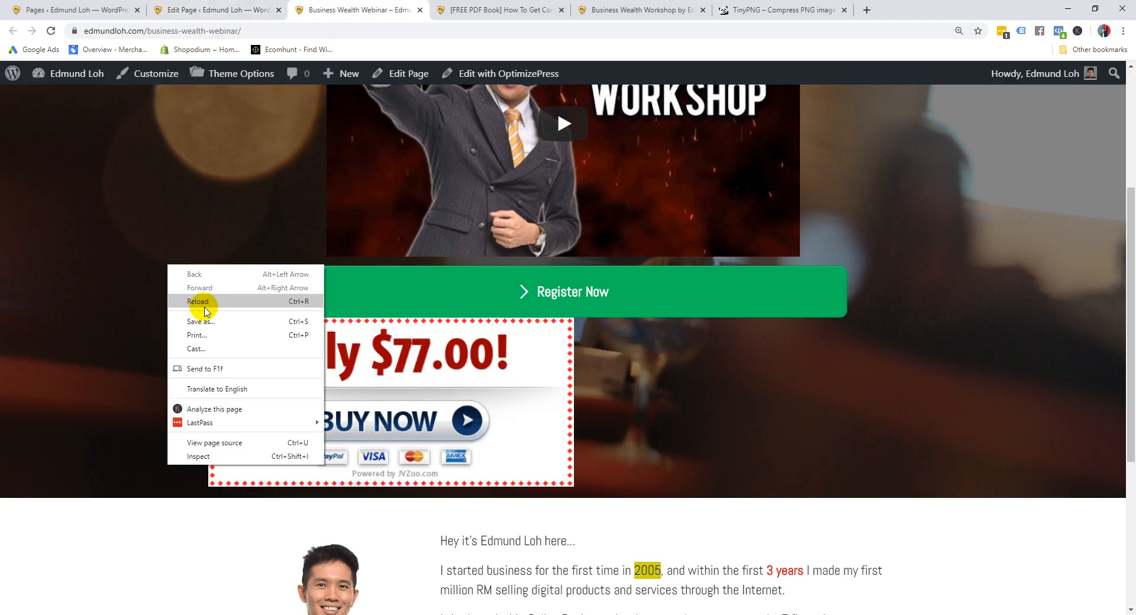
click(199, 301)
right_click(182, 232)
click(213, 266)
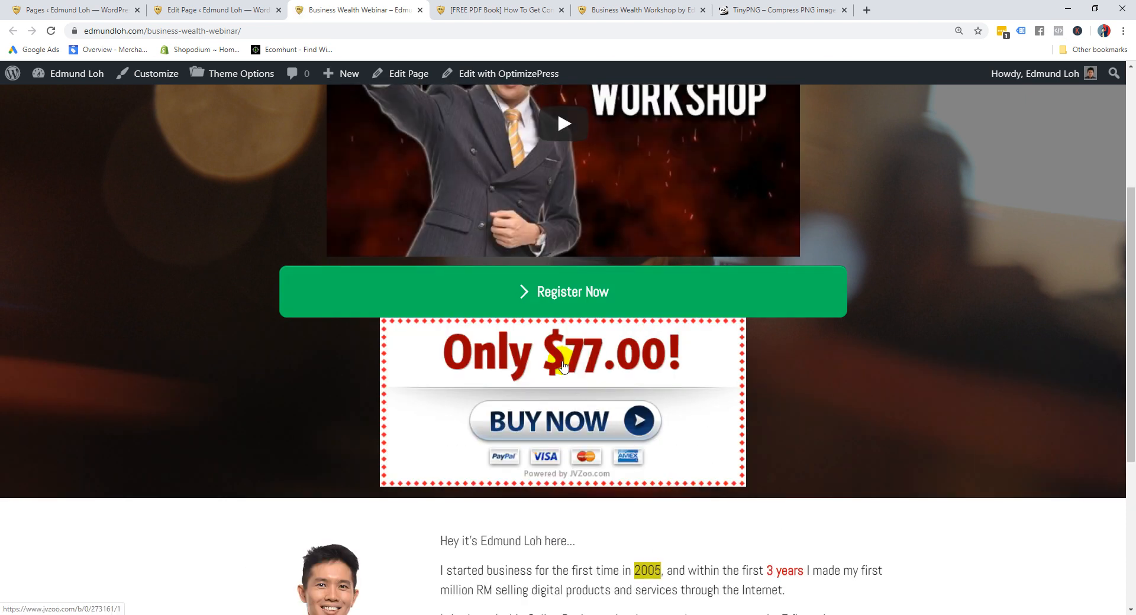
click(190, 9)
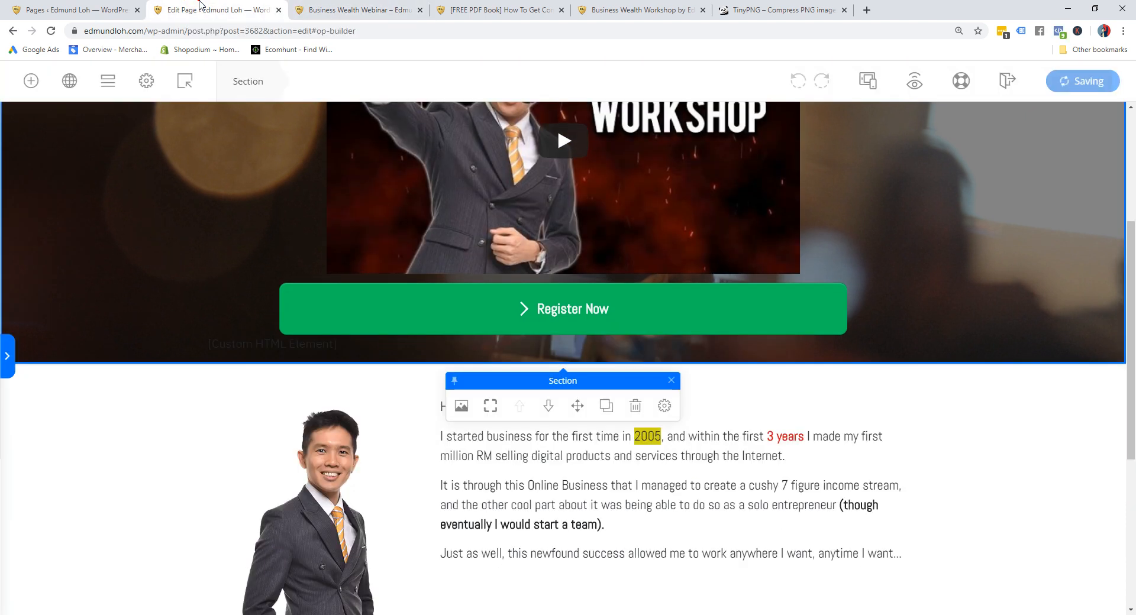
Examine the integration choices of the opt-in form in the Registration Overlay, and close the popup editor without changing them
click(656, 342)
scroll(290, 274, up, 4)
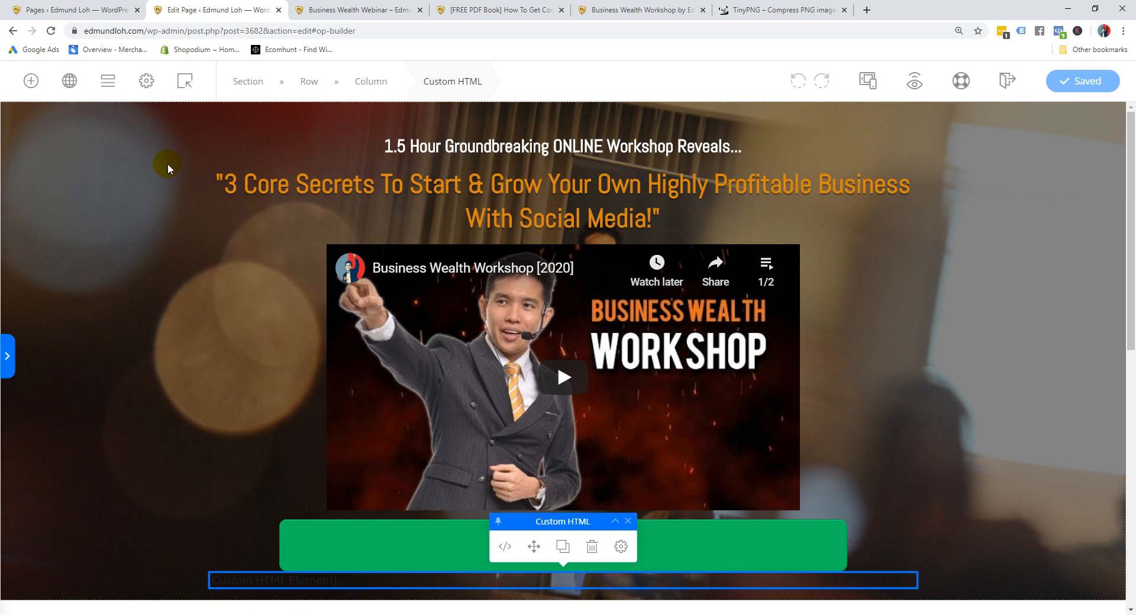
click(185, 81)
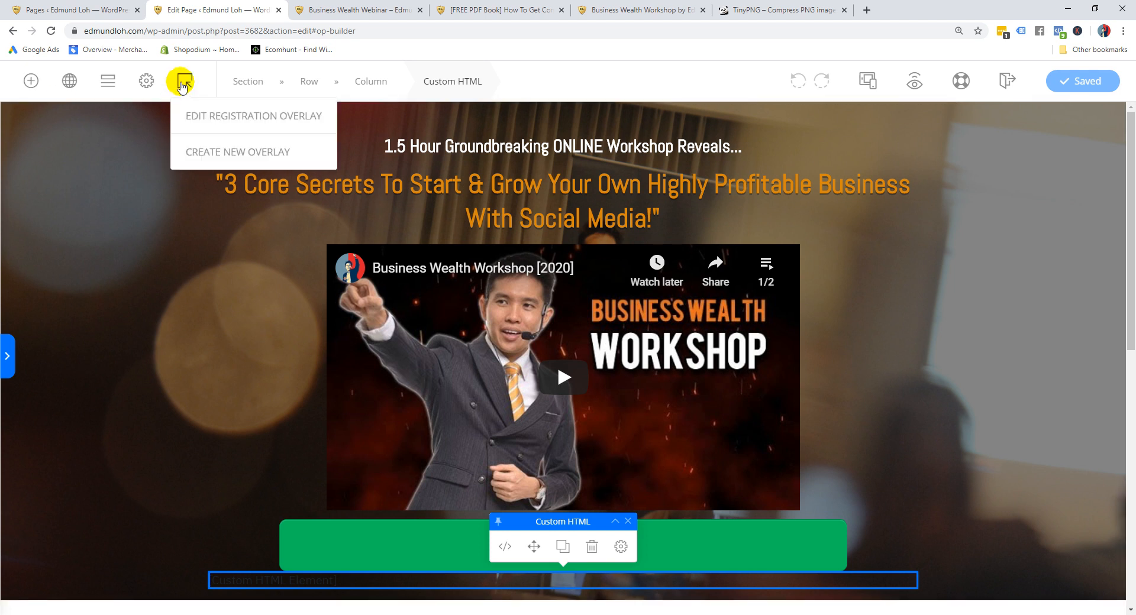
click(197, 118)
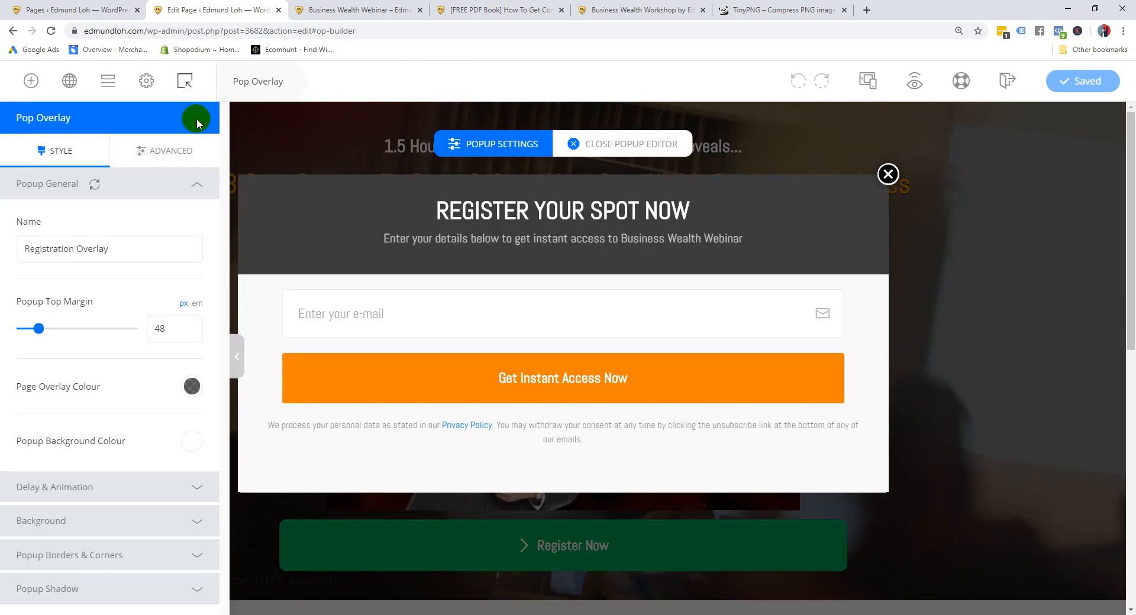
click(562, 296)
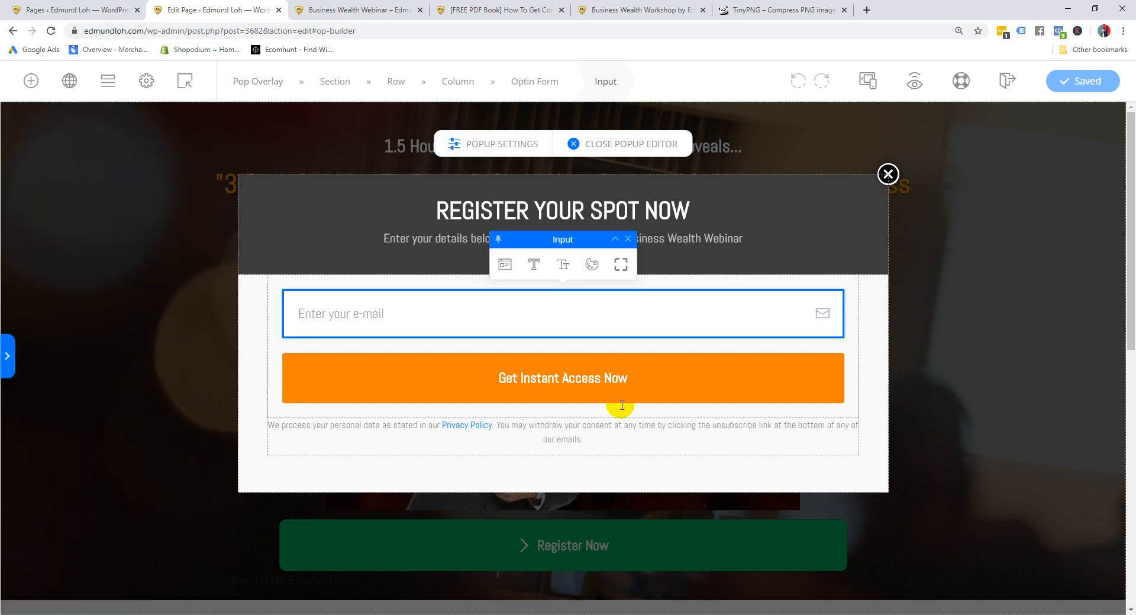
click(553, 351)
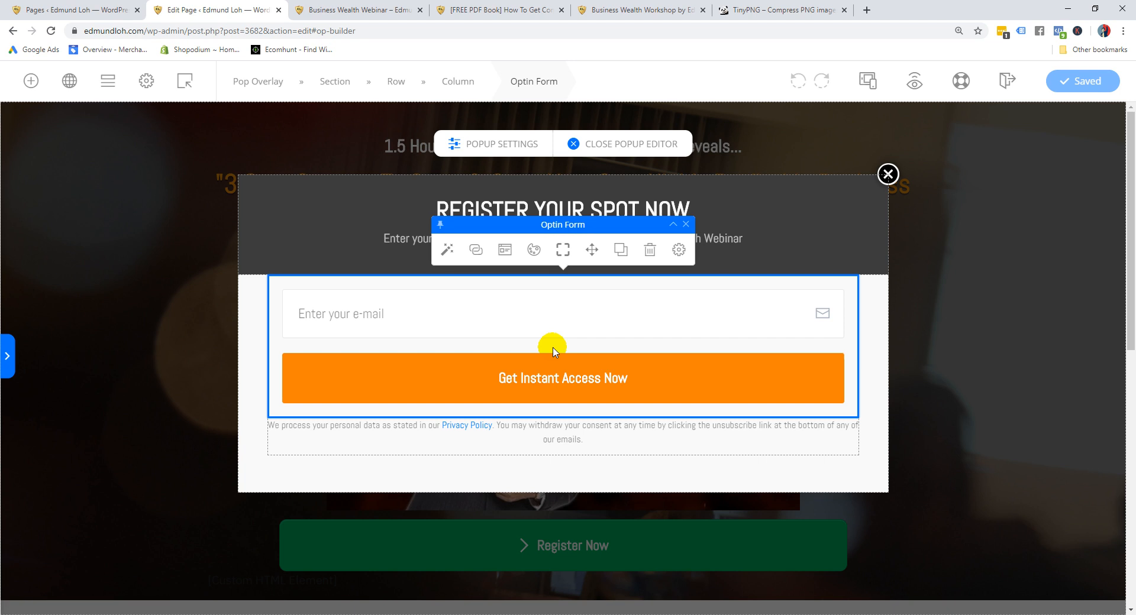
click(476, 251)
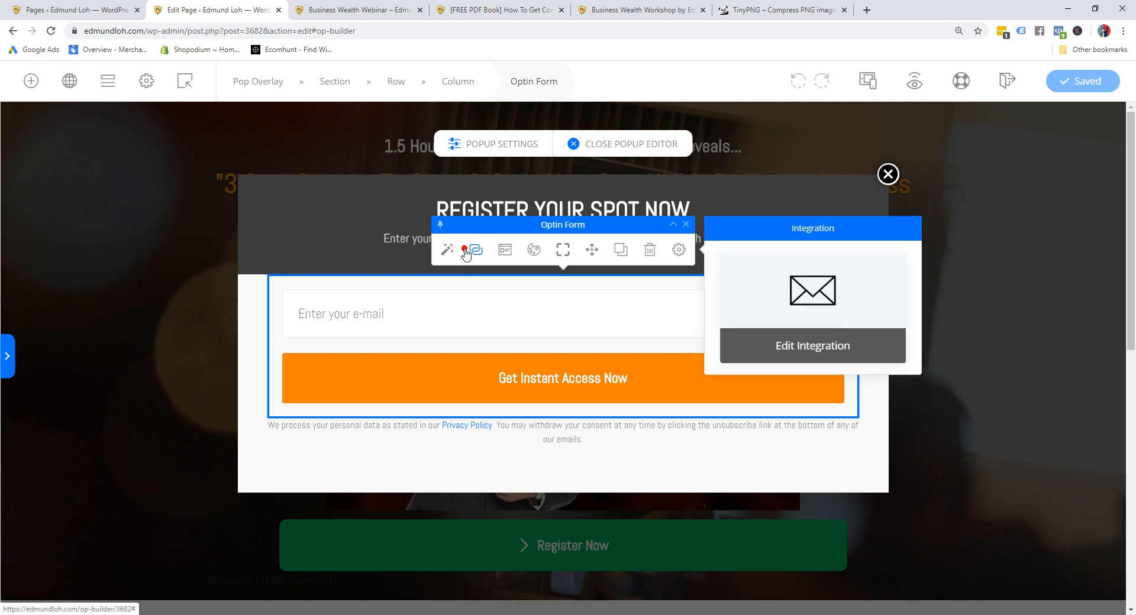
click(808, 354)
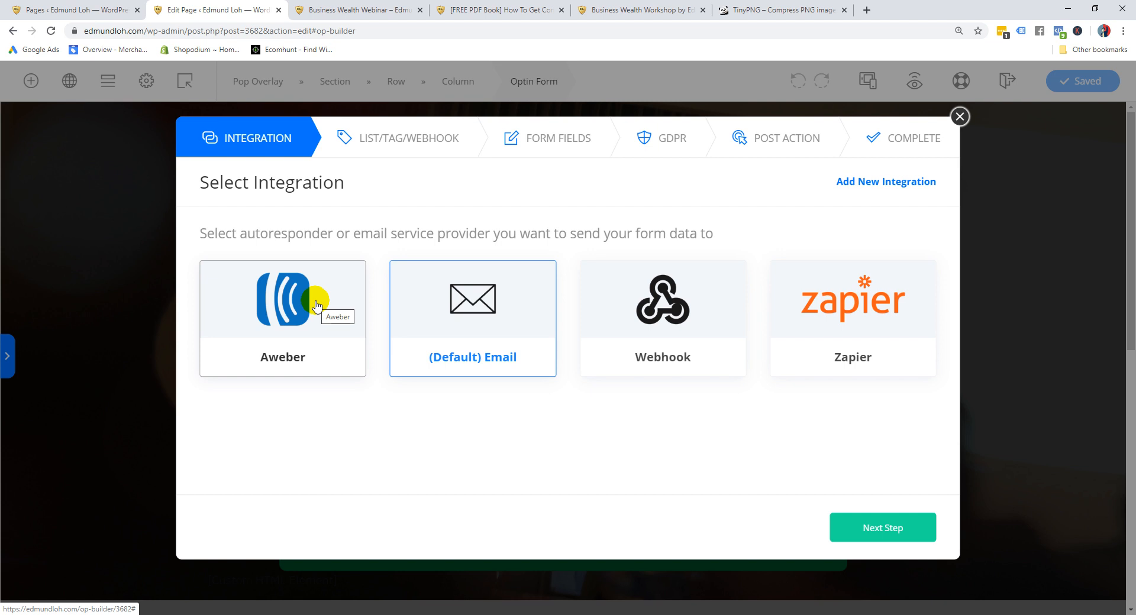
click(959, 117)
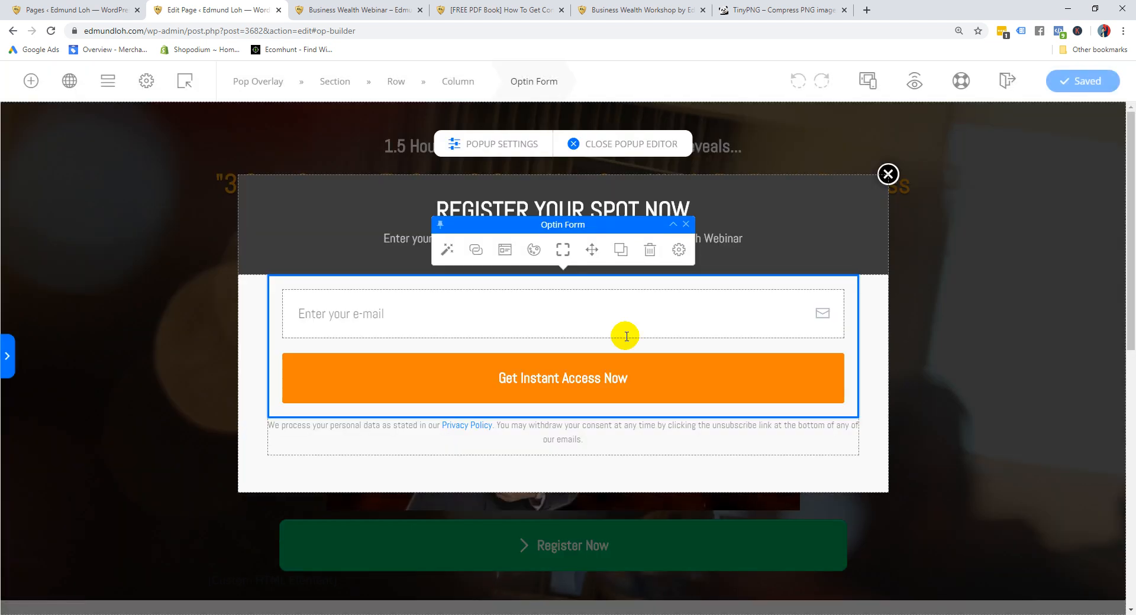
click(888, 174)
click(996, 330)
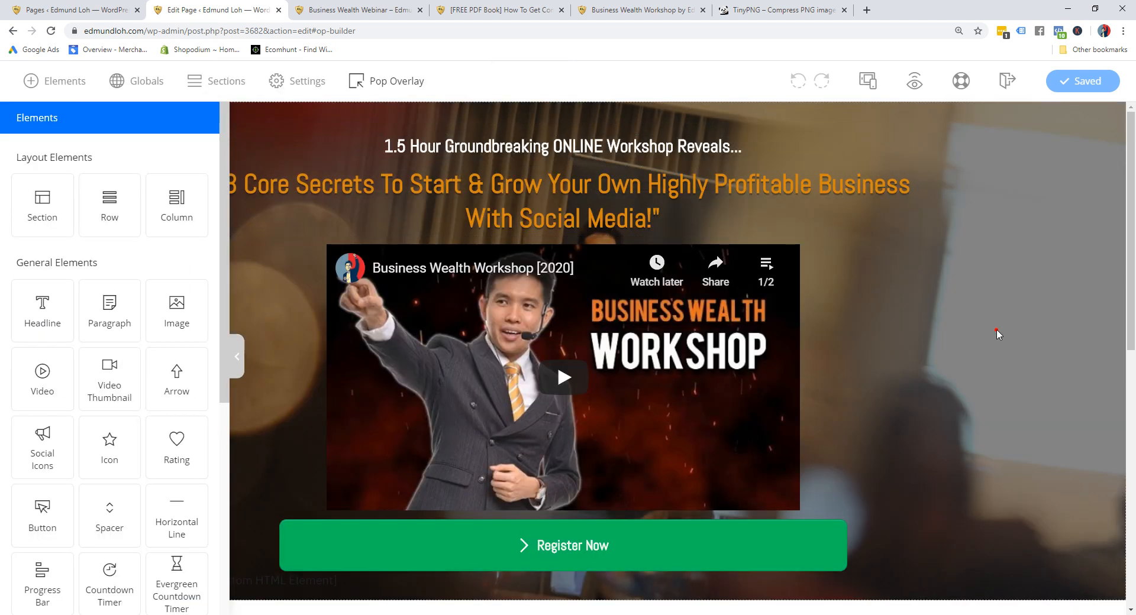
Delete the Custom HTML element below the Register Now button and save the page
scroll(997, 331, down, 3)
click(531, 404)
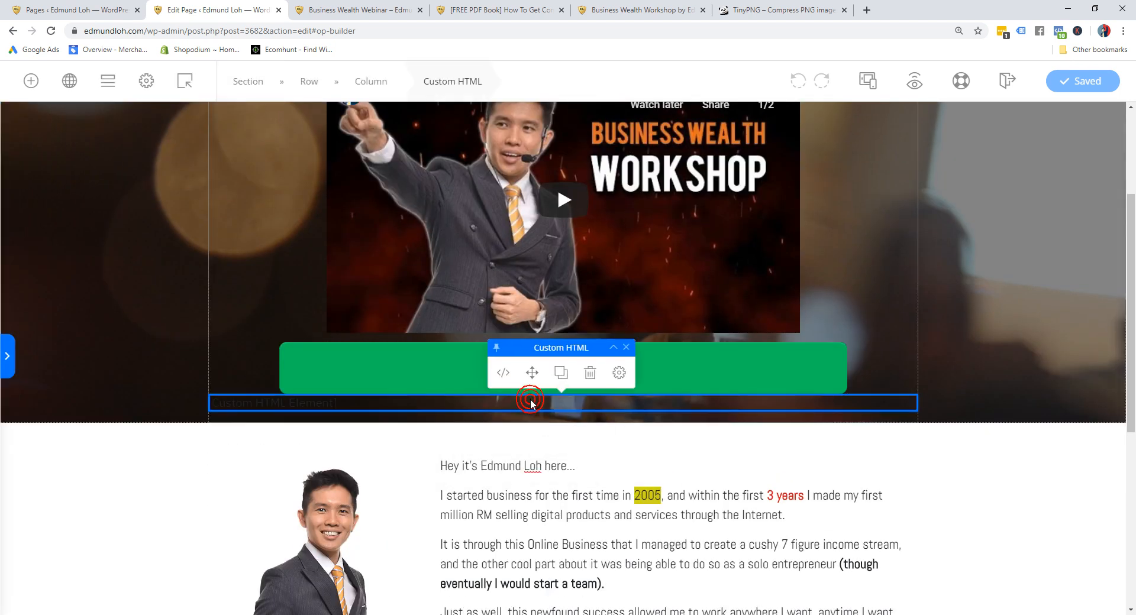
click(604, 382)
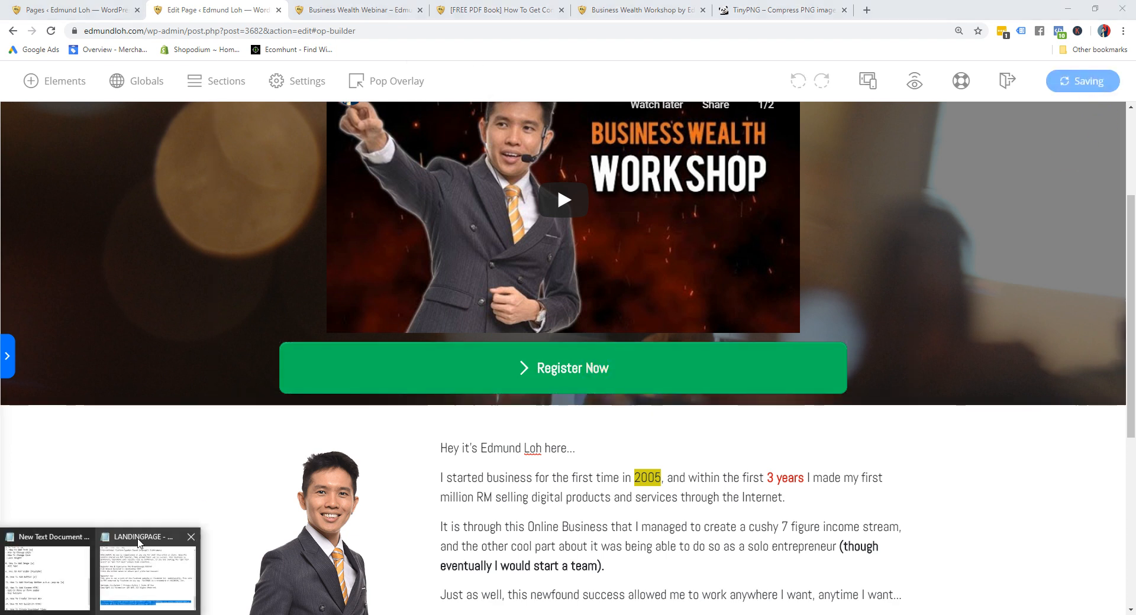
Check the tutorial topic list in the New Text Document notes for the next topic, and return to the page editor
mouse_move(131, 552)
click(63, 566)
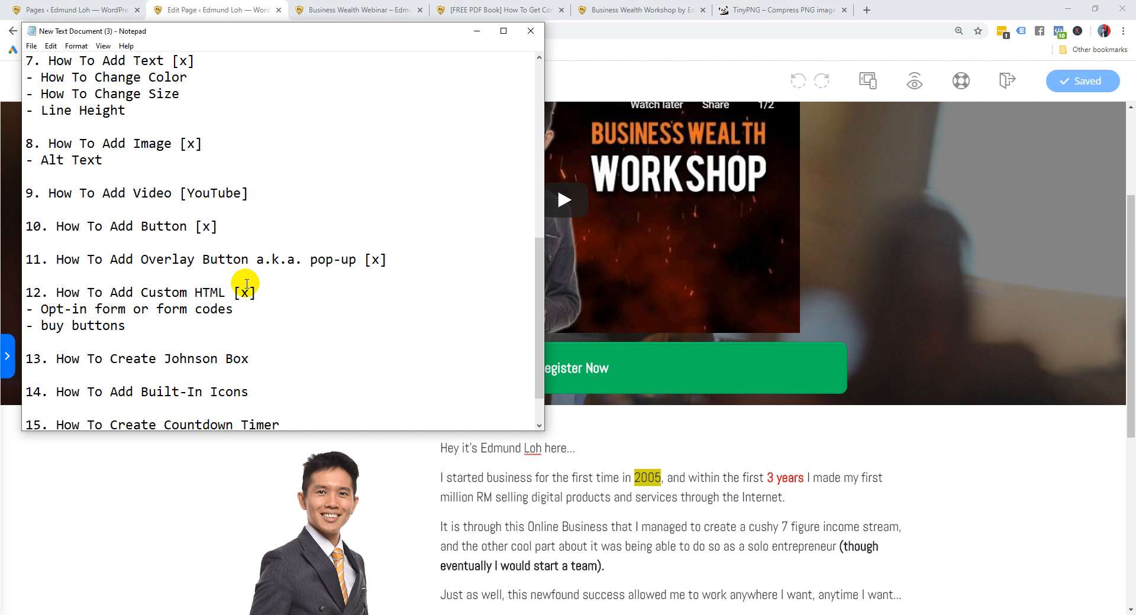
scroll(247, 284, down, 1)
click(271, 298)
click(992, 293)
click(993, 293)
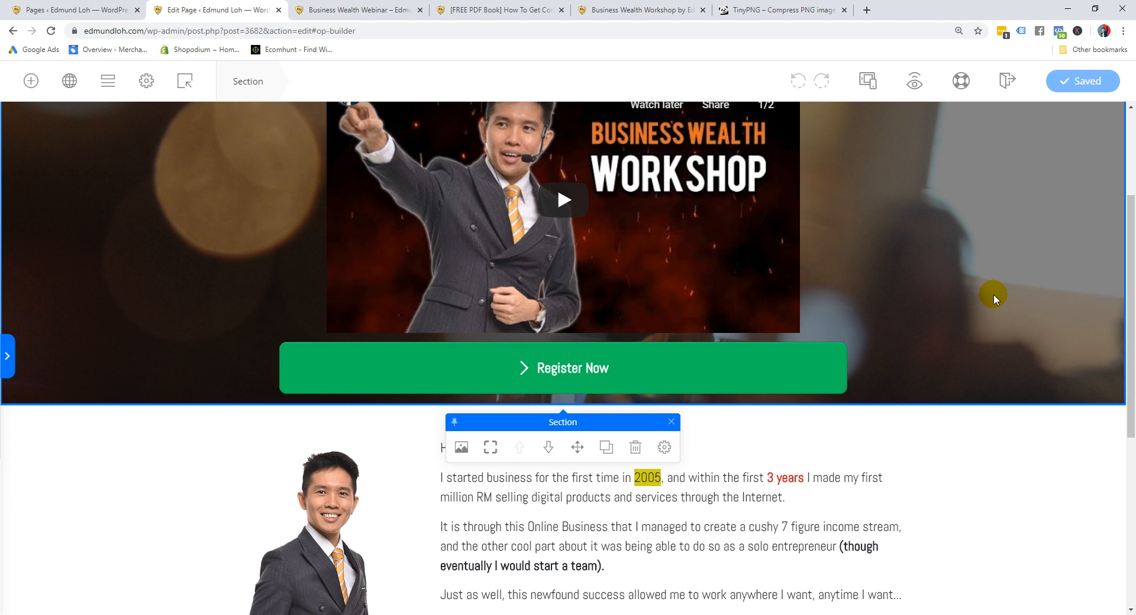
Add a dashed border with a width of 3 to the text column beside the portrait image
scroll(993, 294, down, 2)
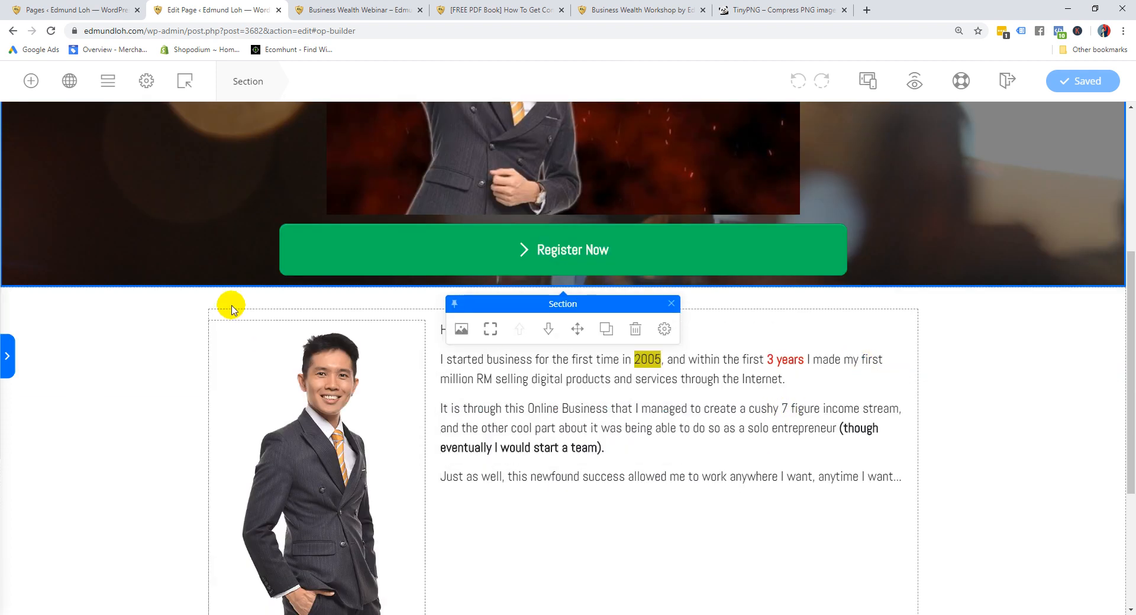
scroll(573, 371, down, 1)
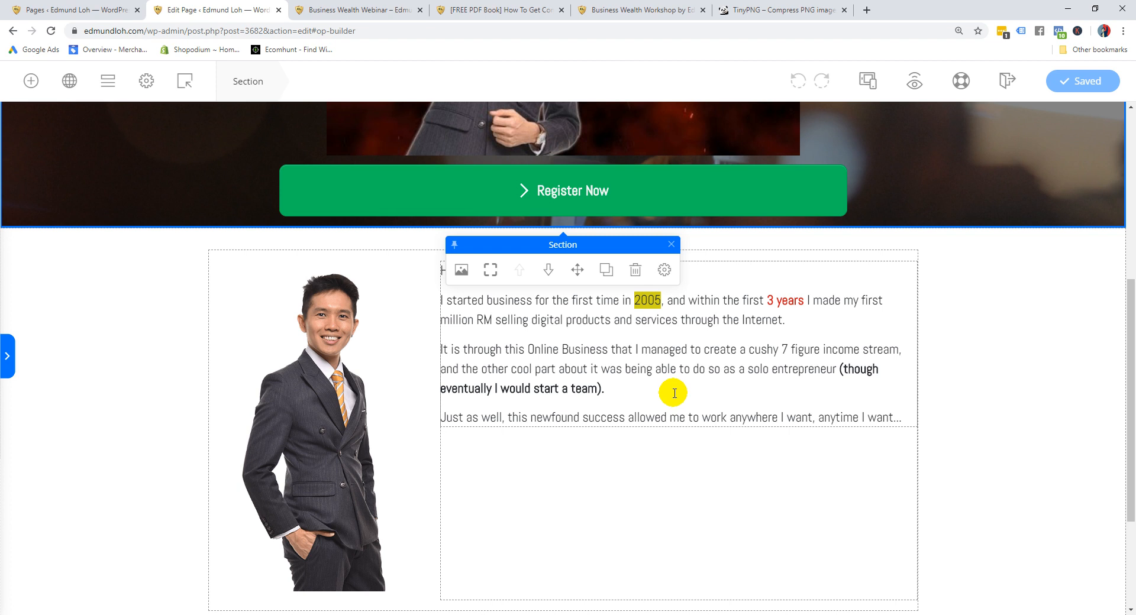
click(722, 300)
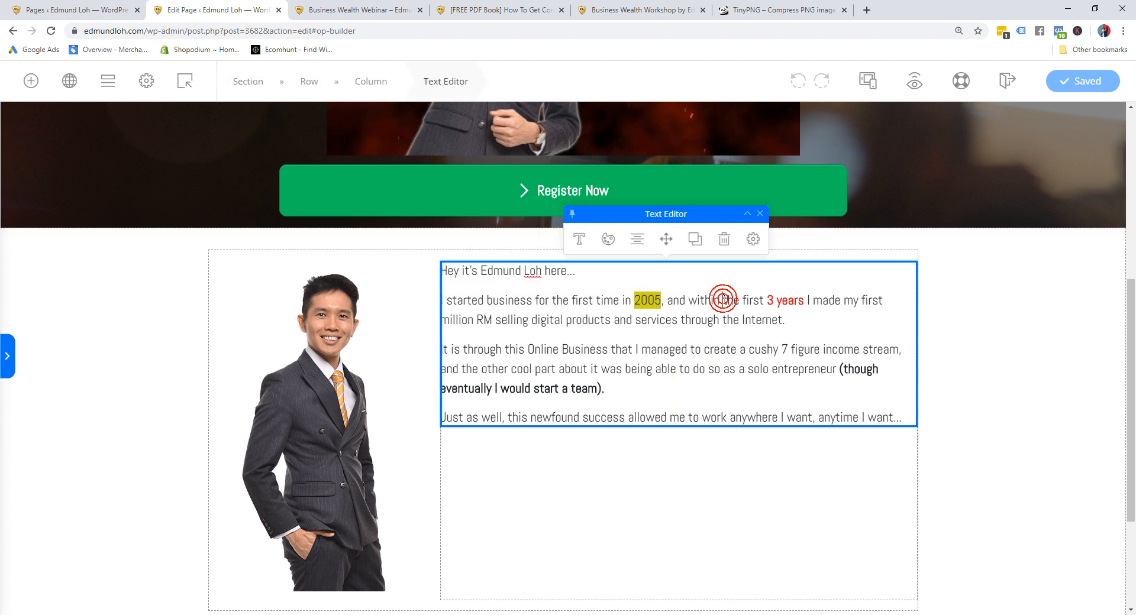
click(698, 463)
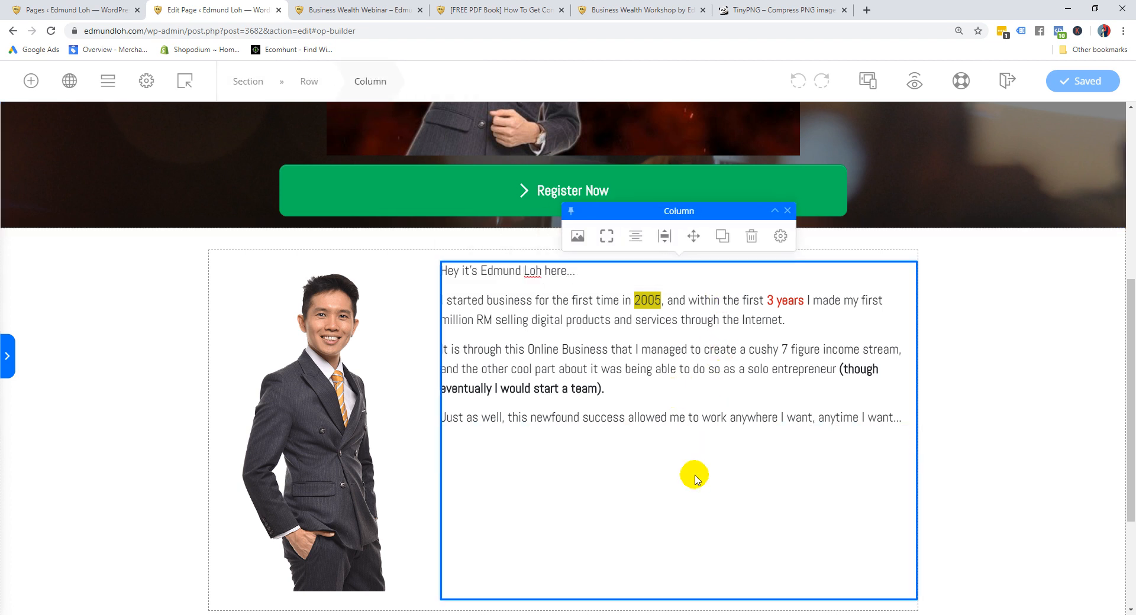
click(610, 238)
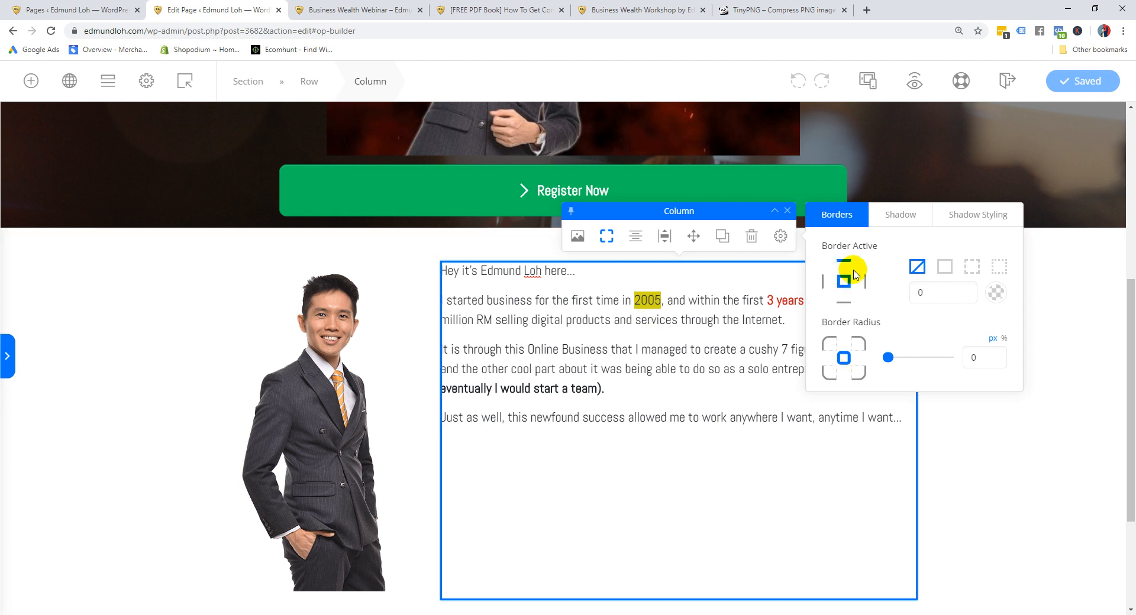
click(972, 267)
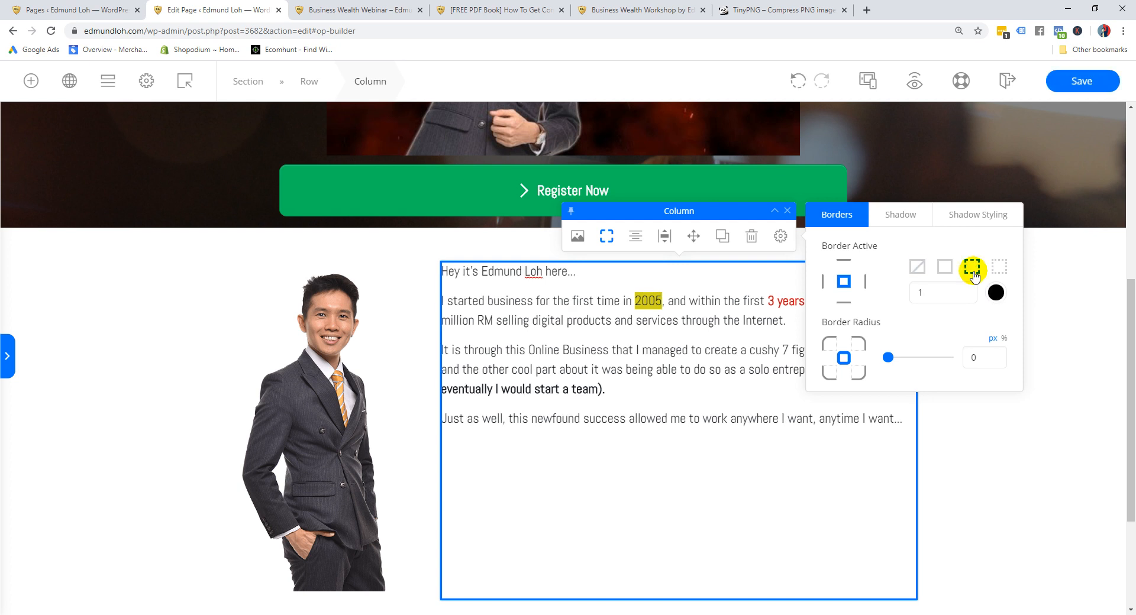
click(933, 294)
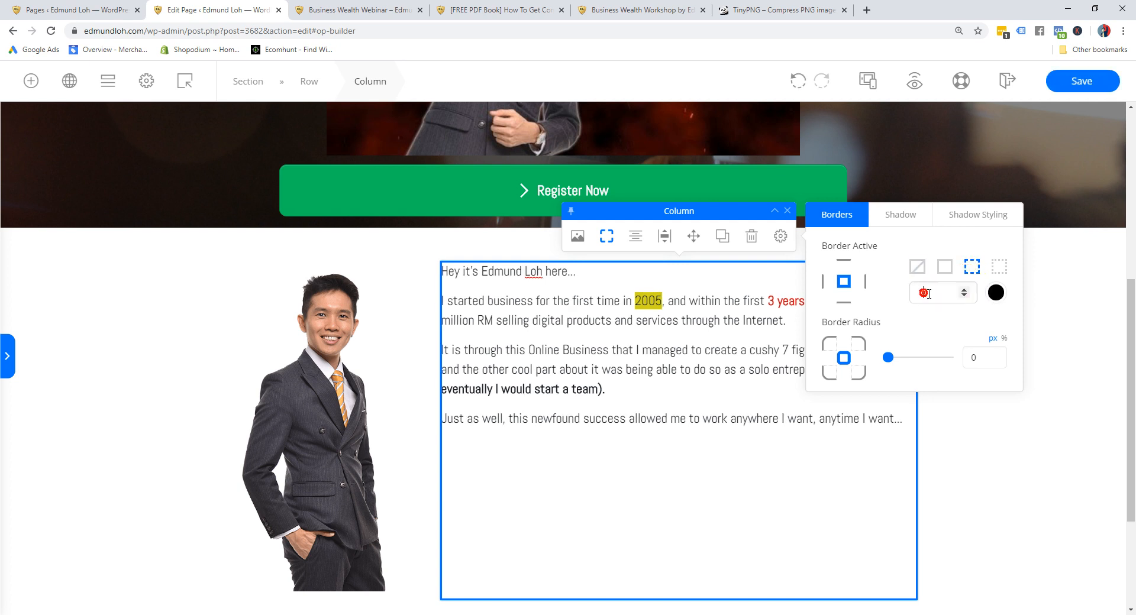
click(963, 290)
click(963, 291)
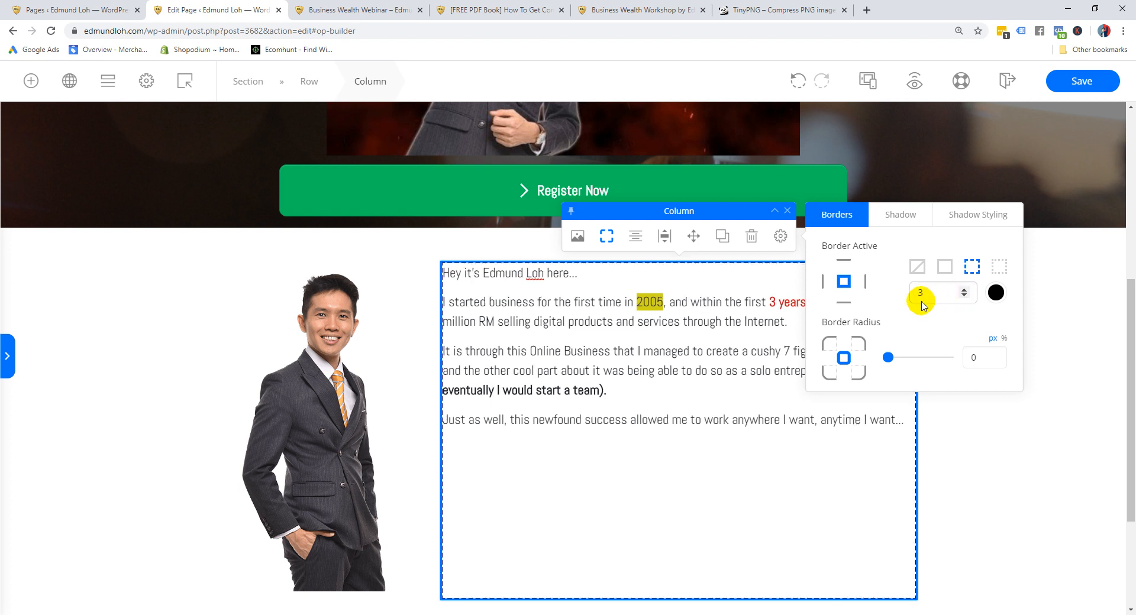
click(985, 443)
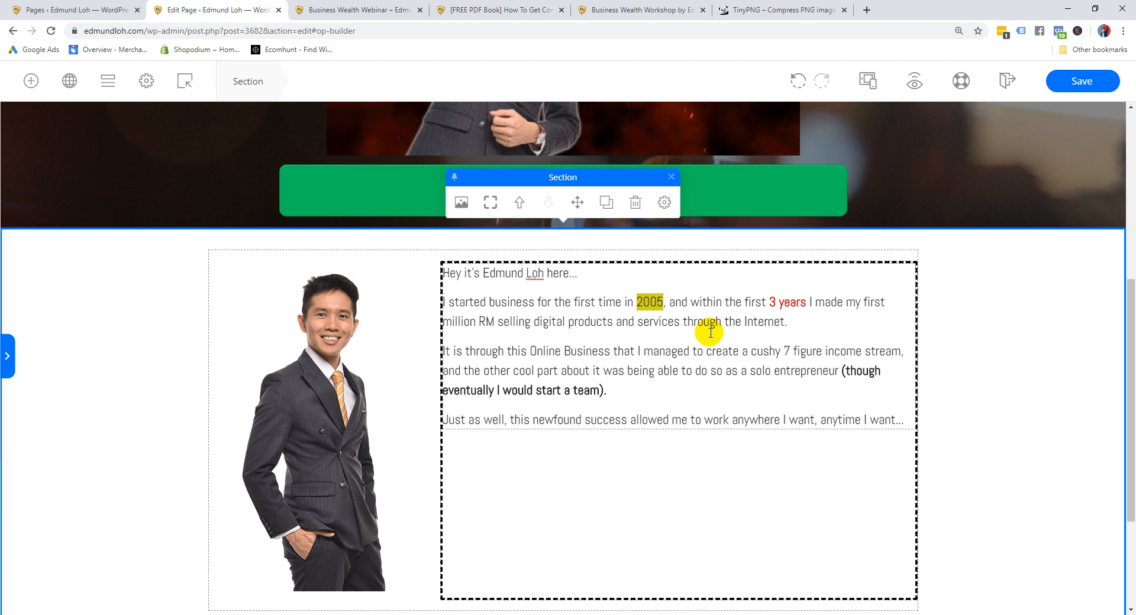
Open the bordered text column's advanced positioning options and set its top and bottom padding to 15 px
click(713, 302)
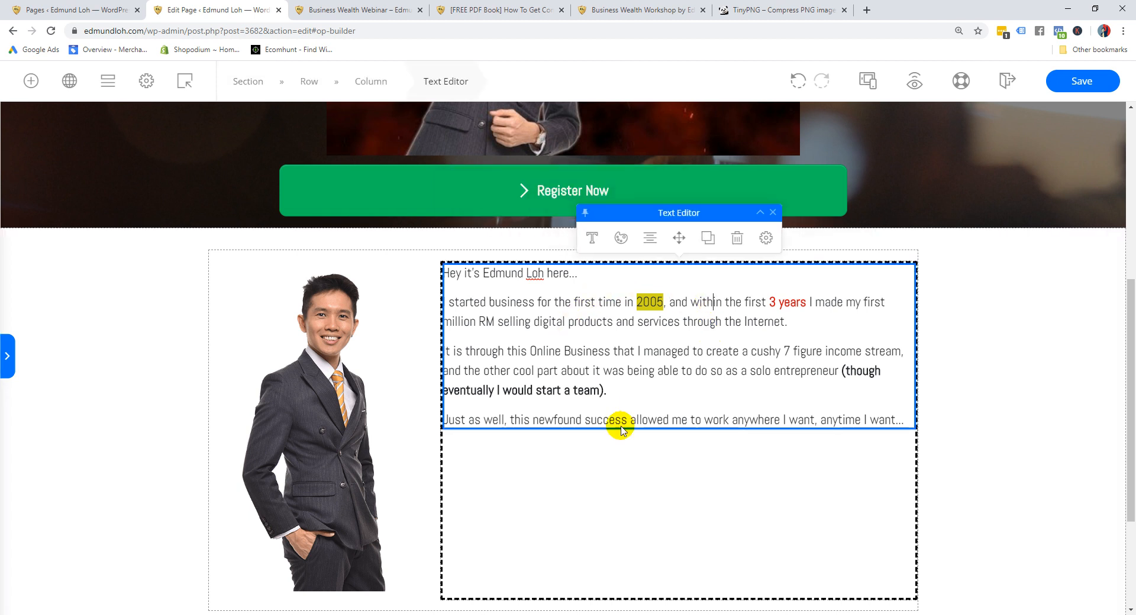
click(619, 467)
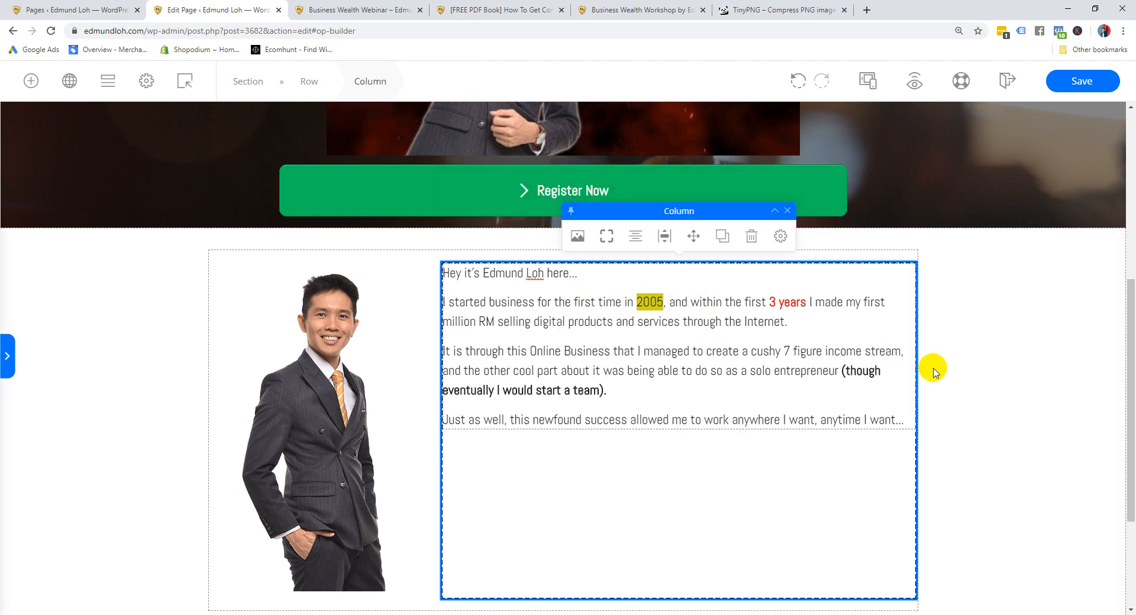
click(969, 363)
click(479, 304)
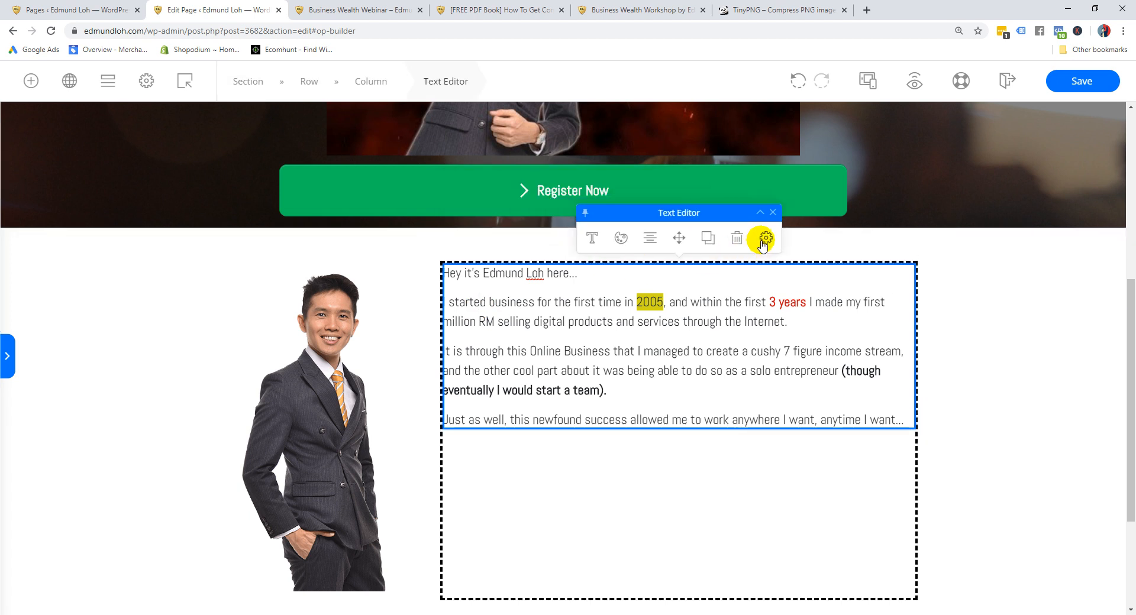
click(655, 465)
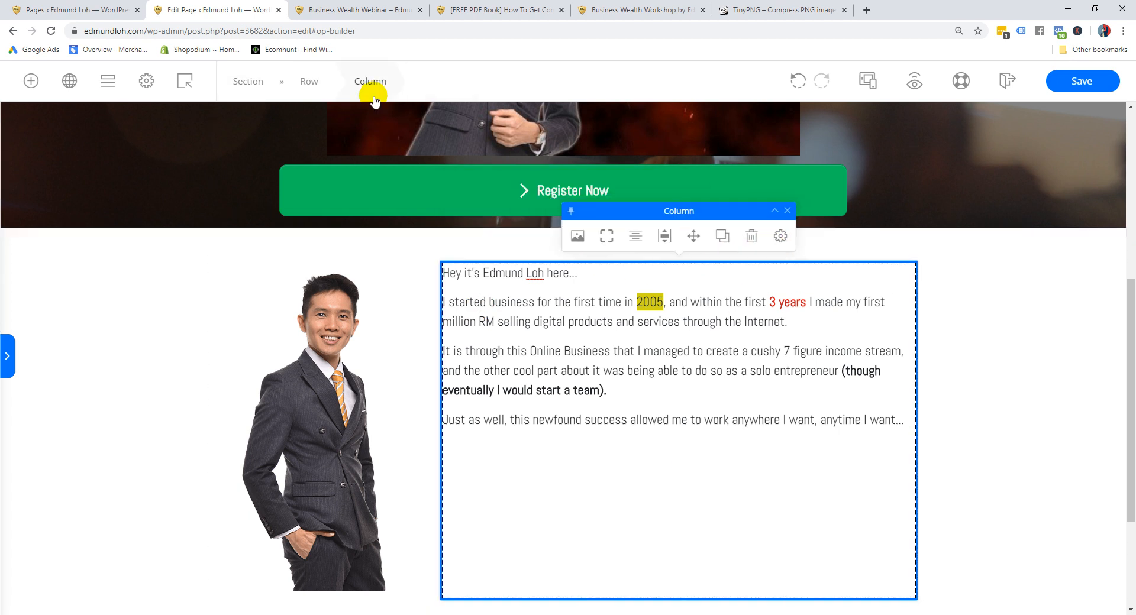
click(779, 236)
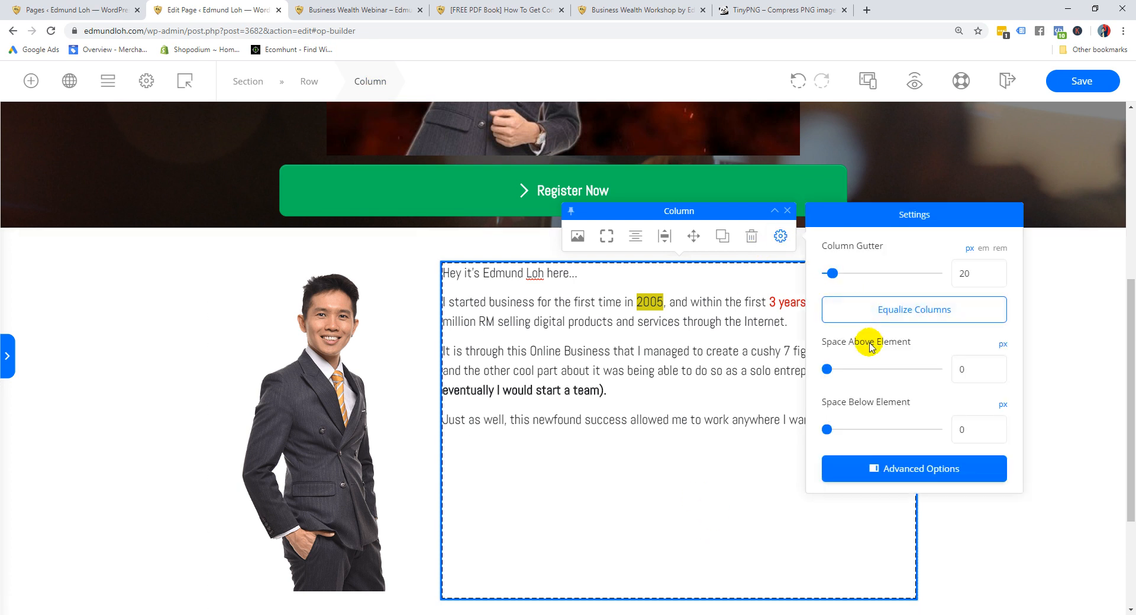
click(867, 470)
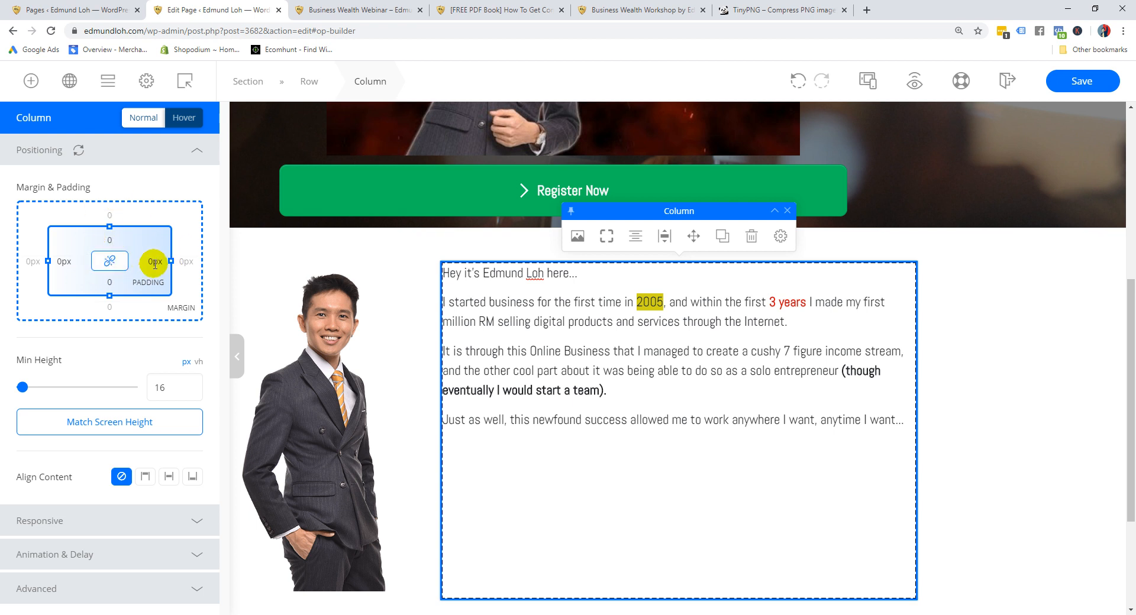
drag(113, 243, 108, 240)
text(15)
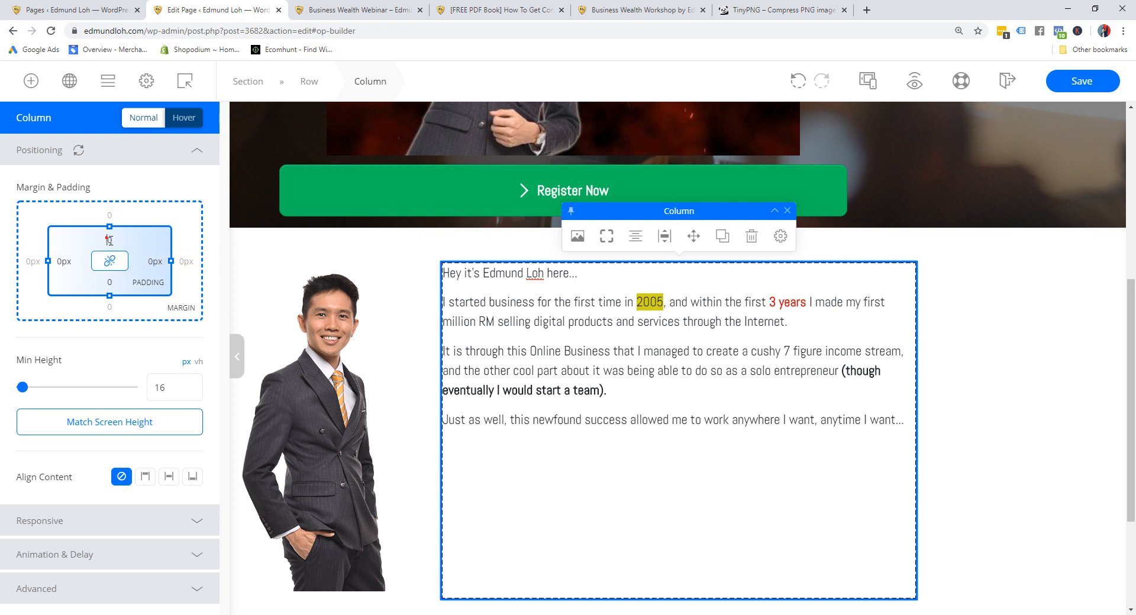
drag(113, 286, 107, 283)
text(15)
click(62, 258)
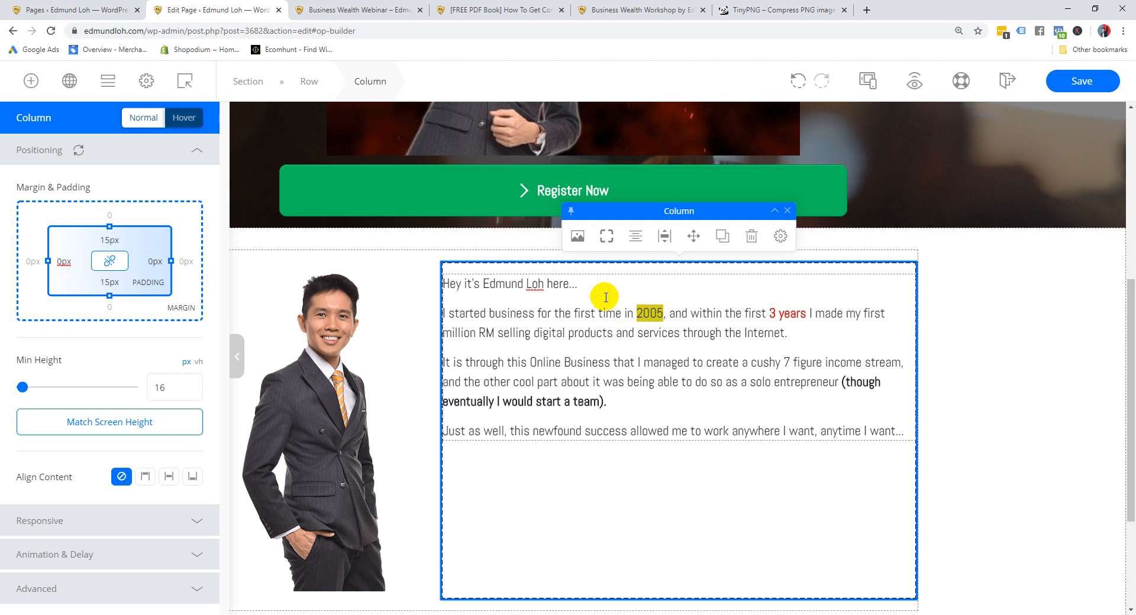
Set the text column's left and right padding to 15 px
drag(56, 264, 60, 265)
text(15)
click(152, 263)
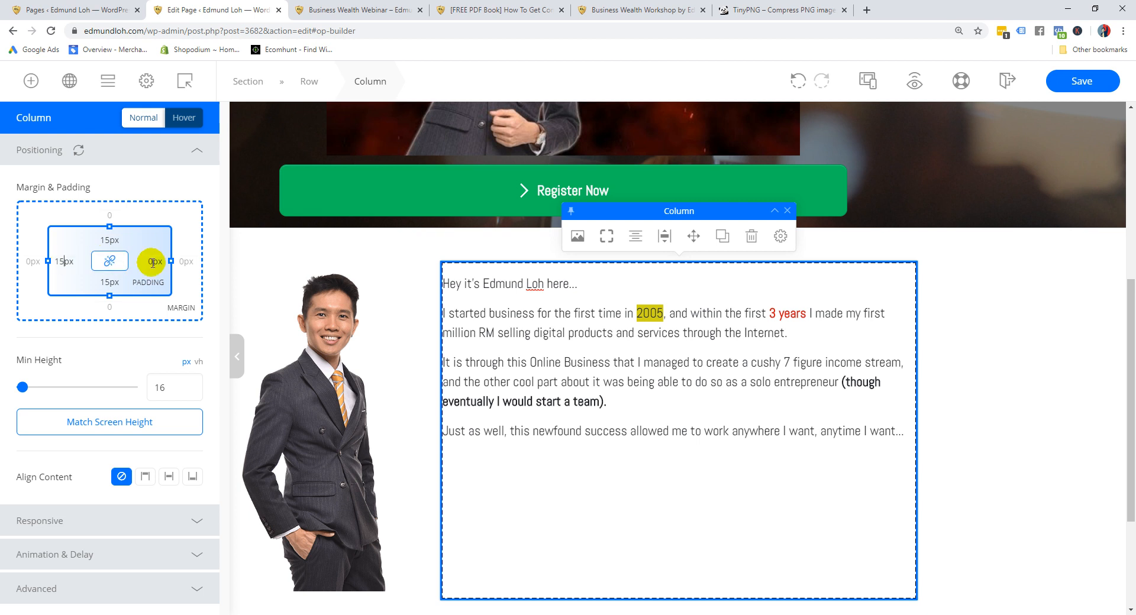
drag(155, 263, 147, 264)
text(15)
click(149, 248)
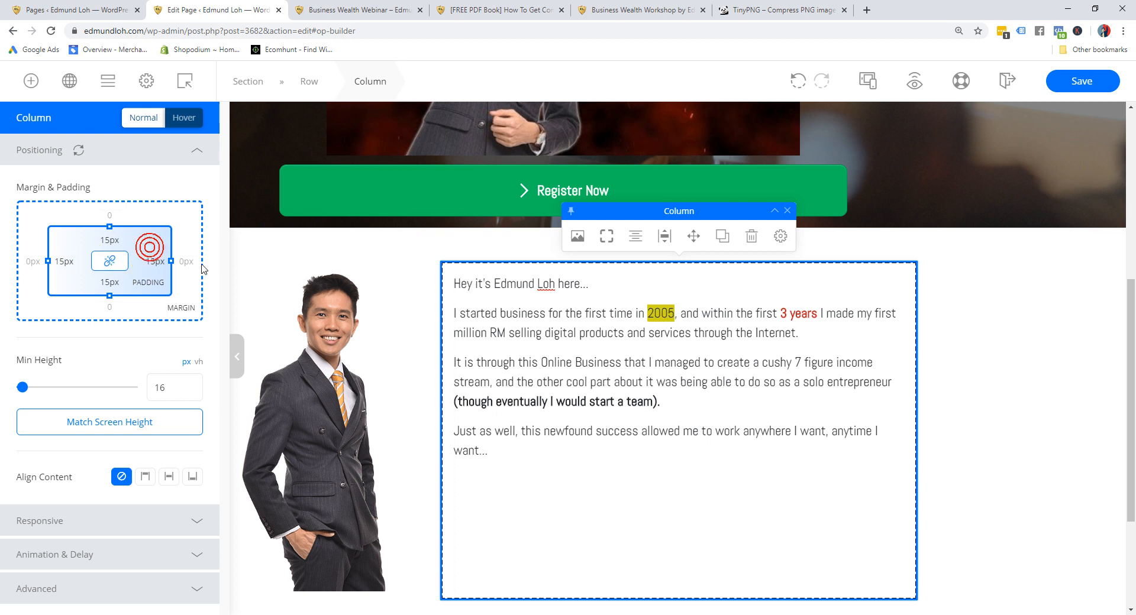
click(981, 343)
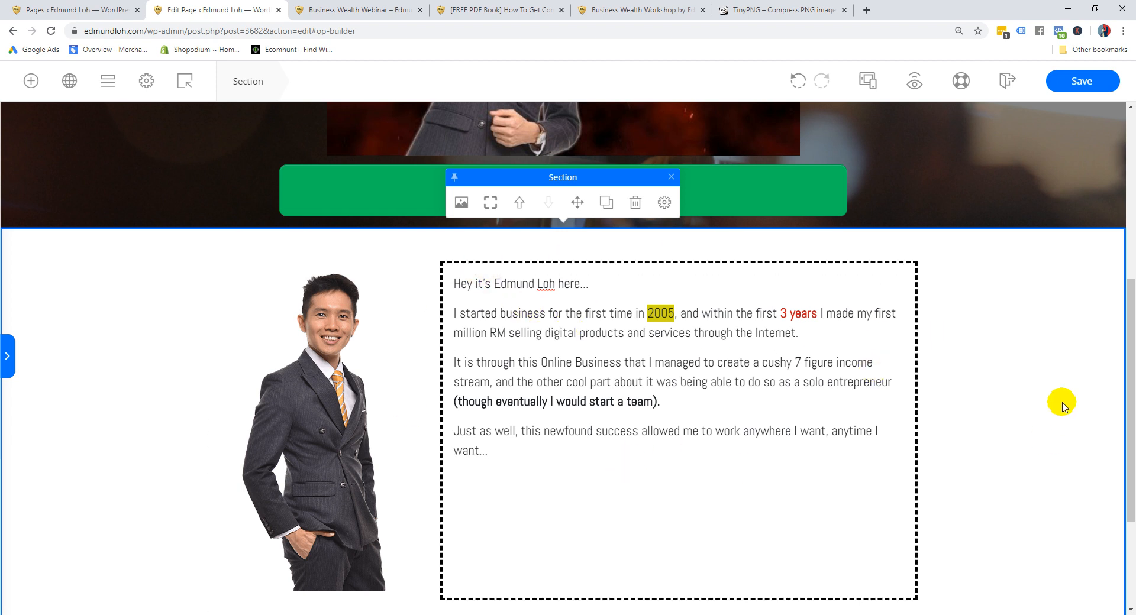
Try a border width of 10 on the text column
scroll(1061, 420, down, 1)
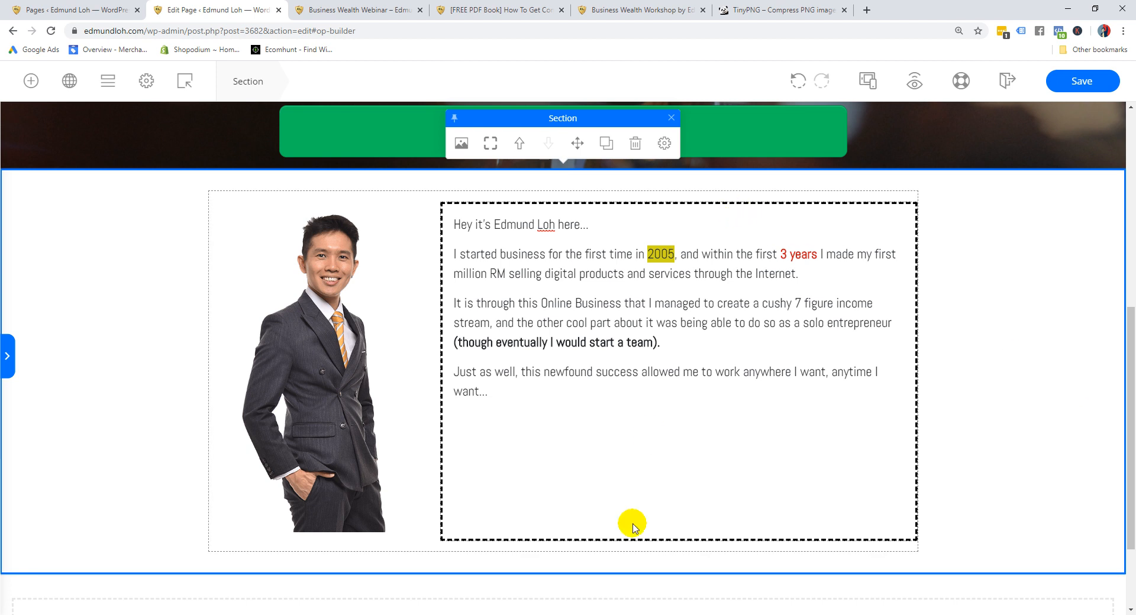
click(624, 505)
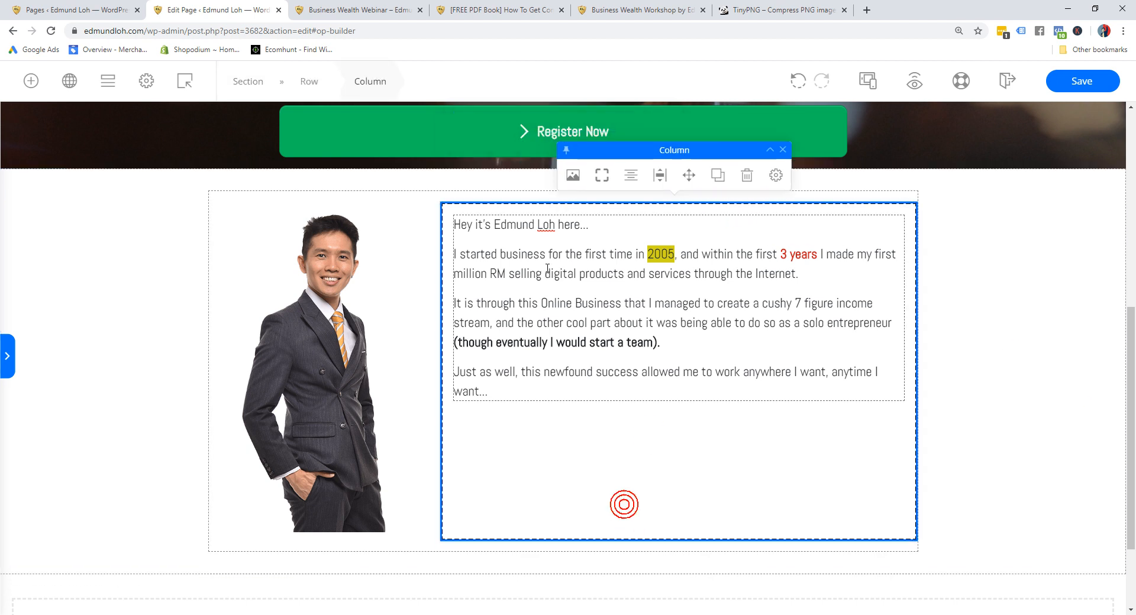
click(606, 177)
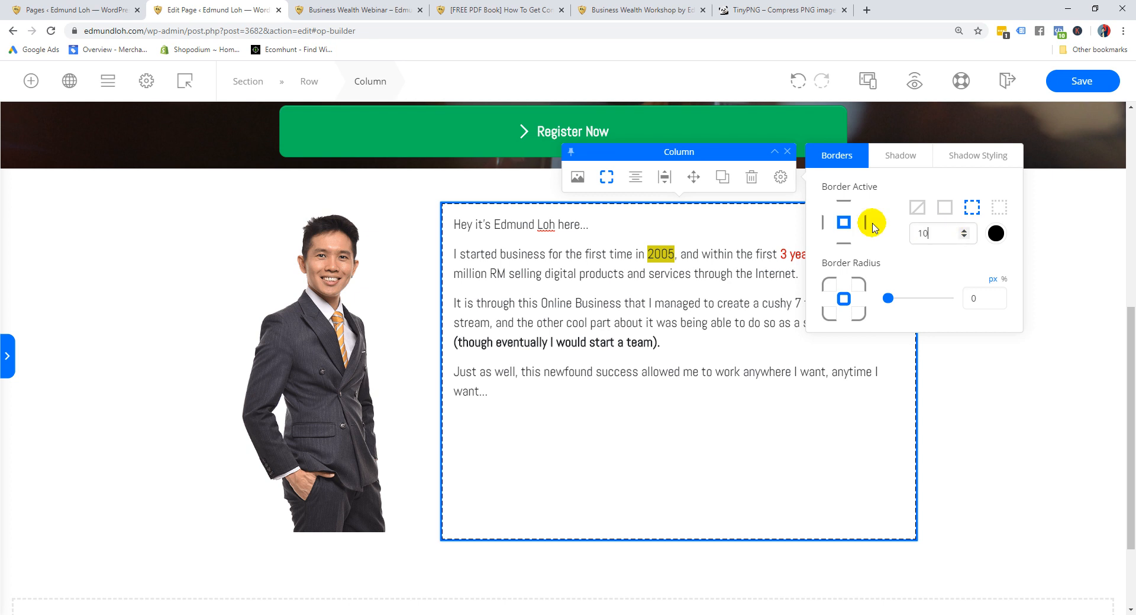
click(678, 256)
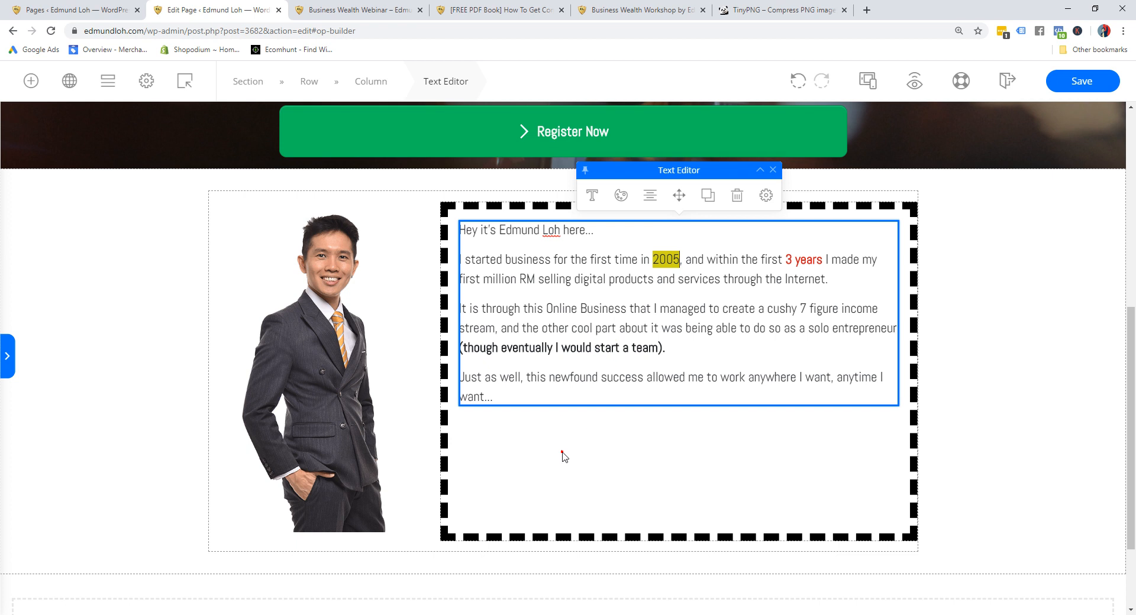
Set the text column's dashed border width to 2
click(563, 455)
click(606, 176)
double_click(923, 233)
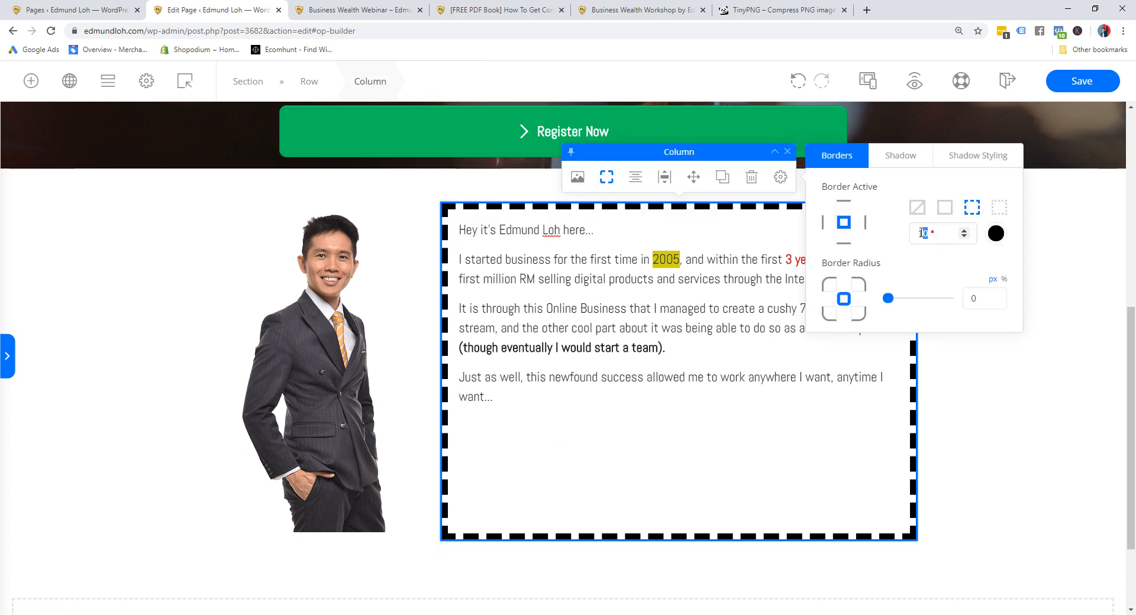
text(2)
click(985, 383)
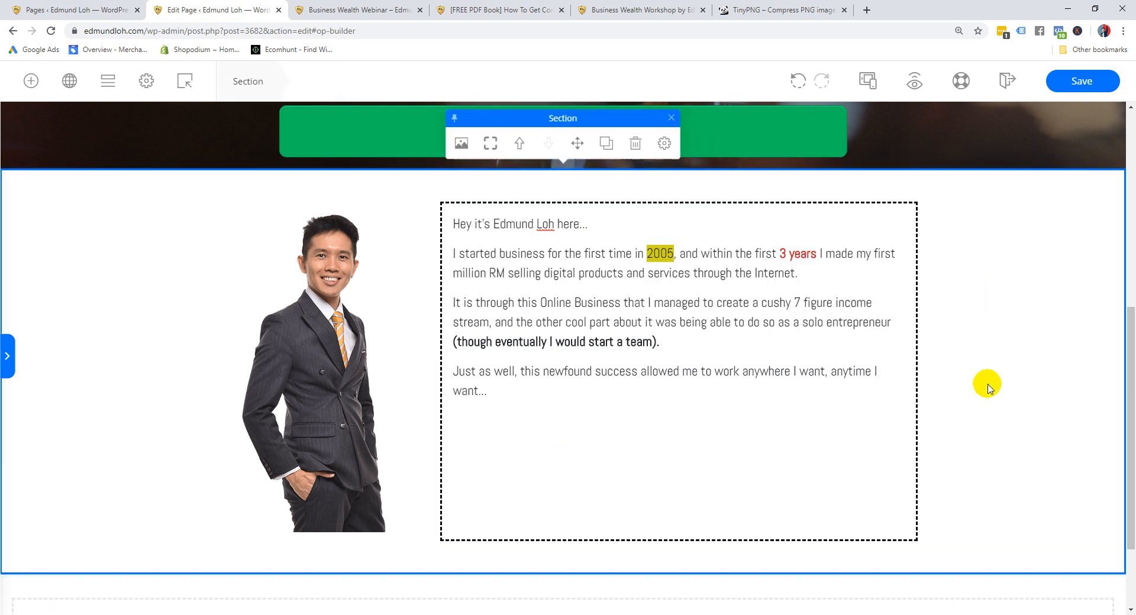
Change the text column's dashed border colour to dark red
click(647, 473)
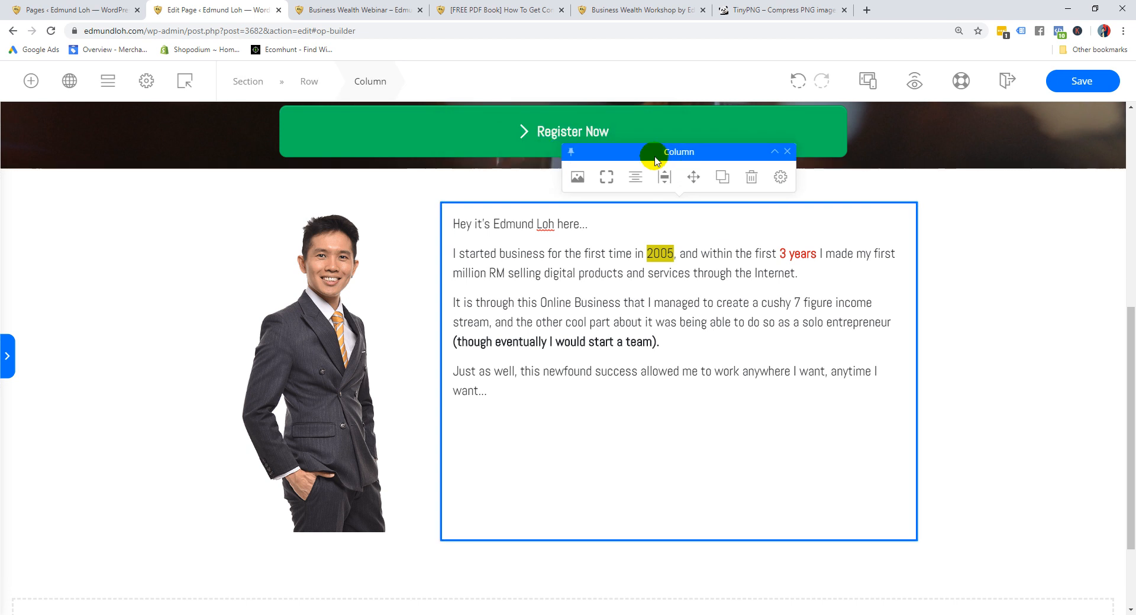
click(606, 177)
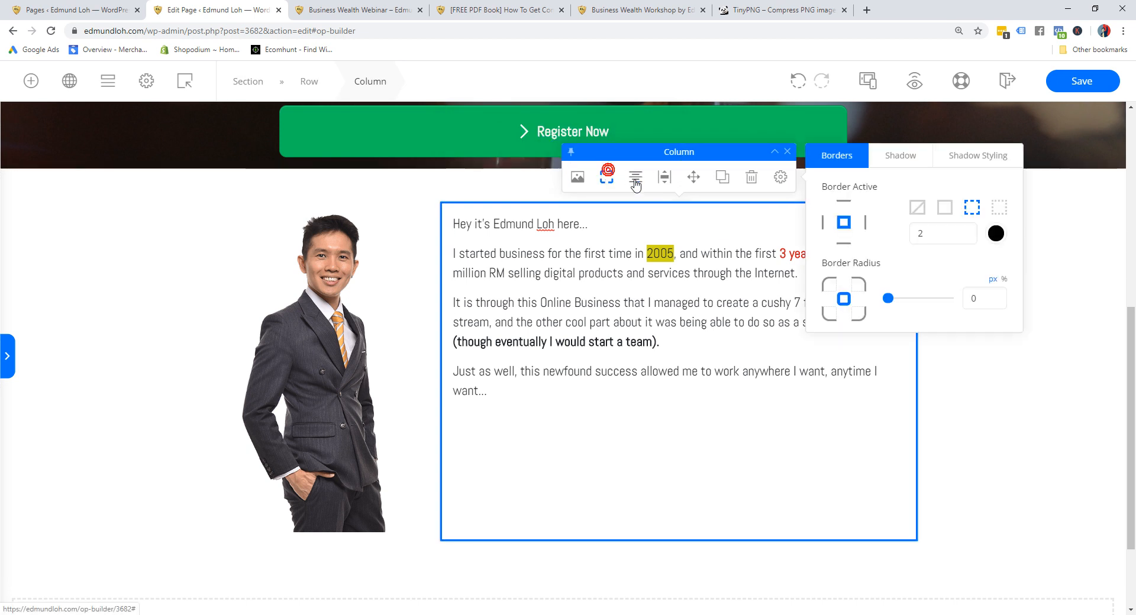
click(997, 233)
drag(947, 334, 956, 352)
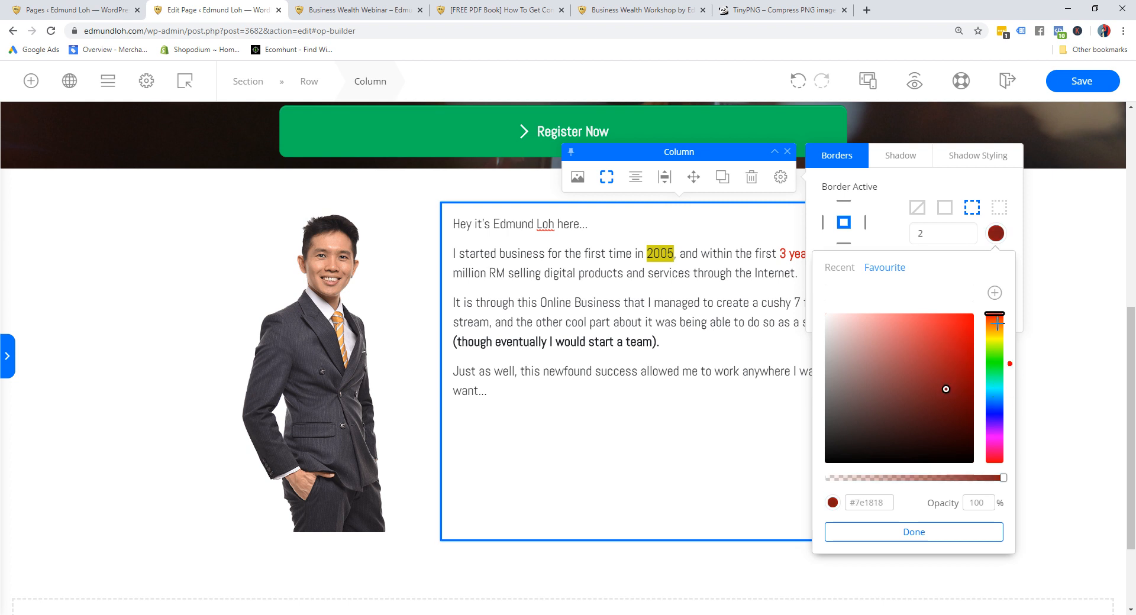
click(1050, 278)
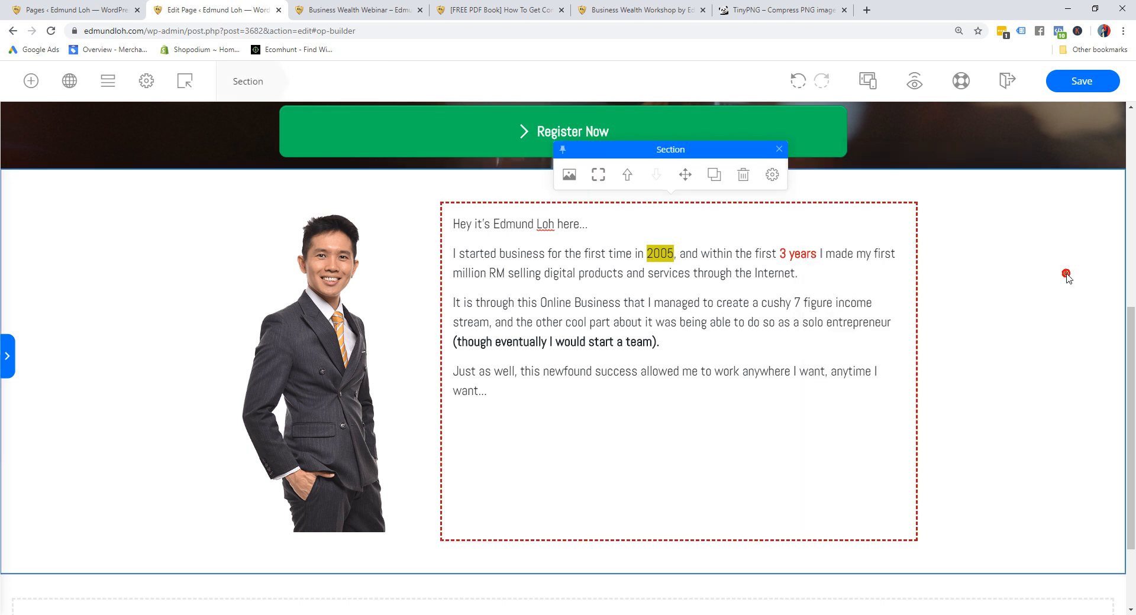
click(606, 341)
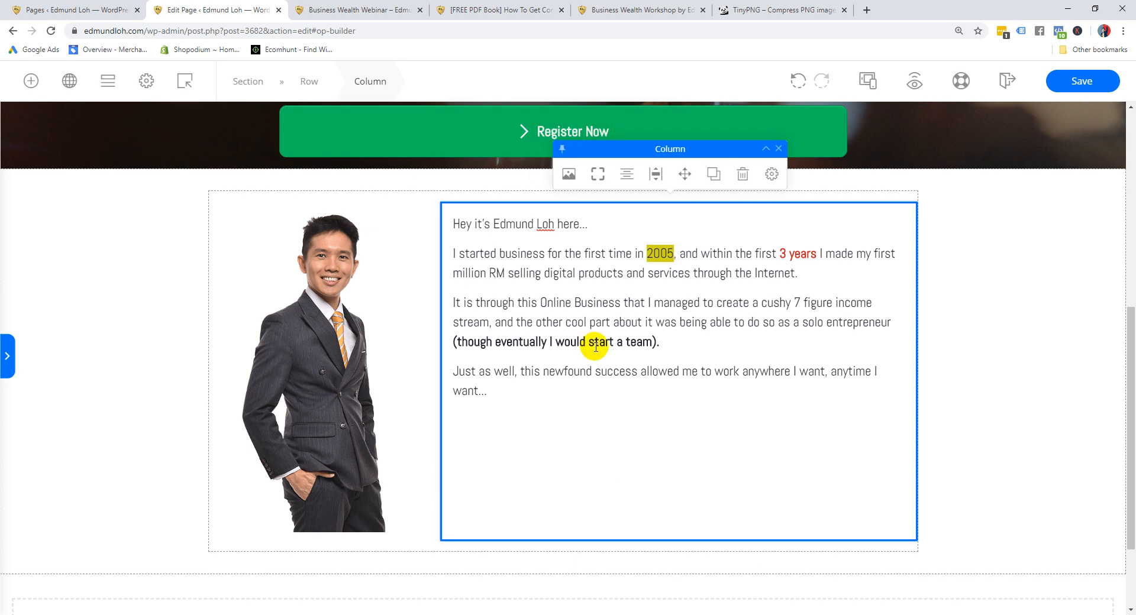
Try a near-black colour, #191818, and a partial hex code on the text column's dashed border
click(606, 177)
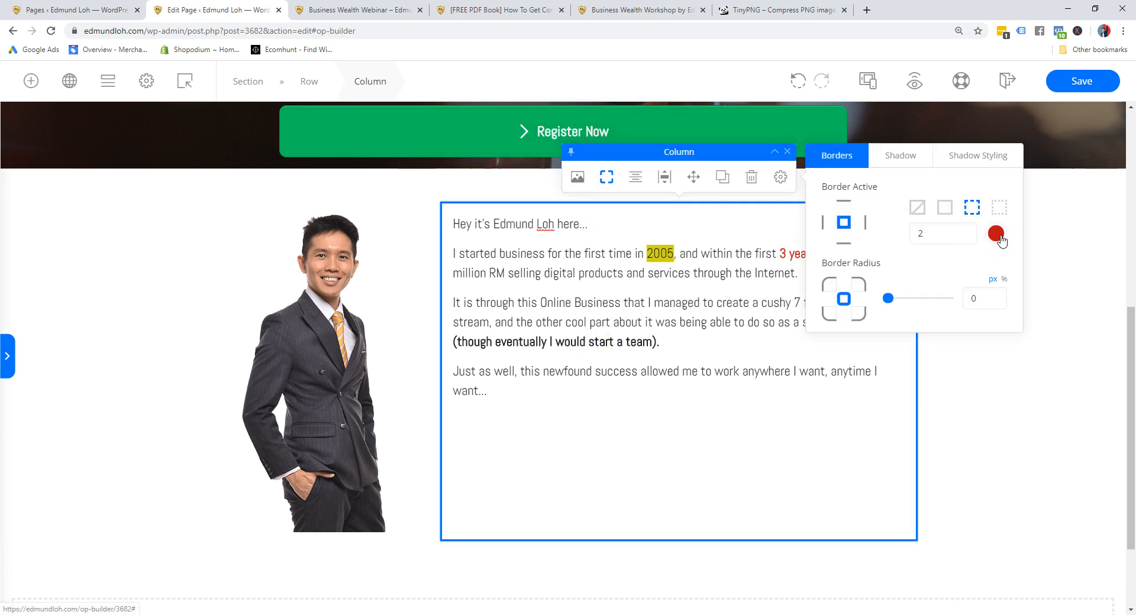
click(996, 235)
click(831, 445)
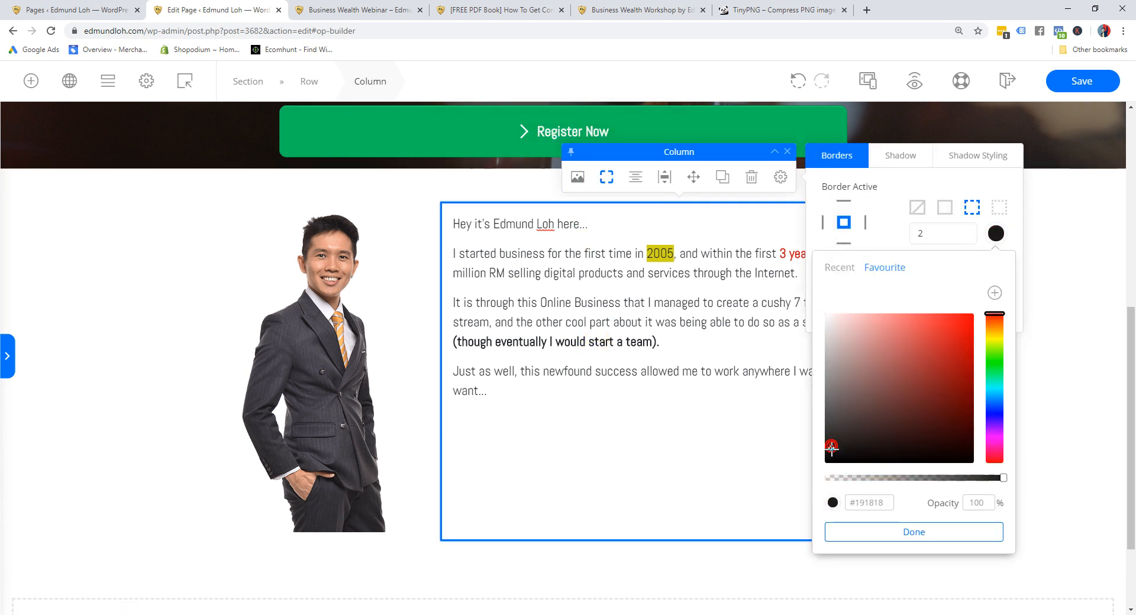
drag(887, 505, 811, 498)
key(ctrl+v)
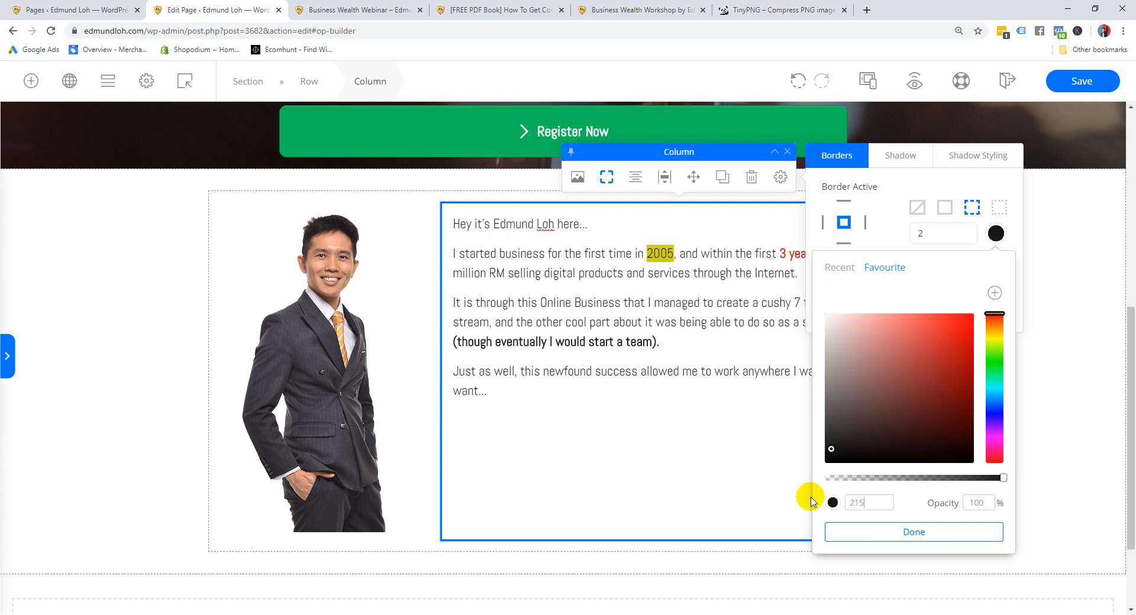
click(169, 360)
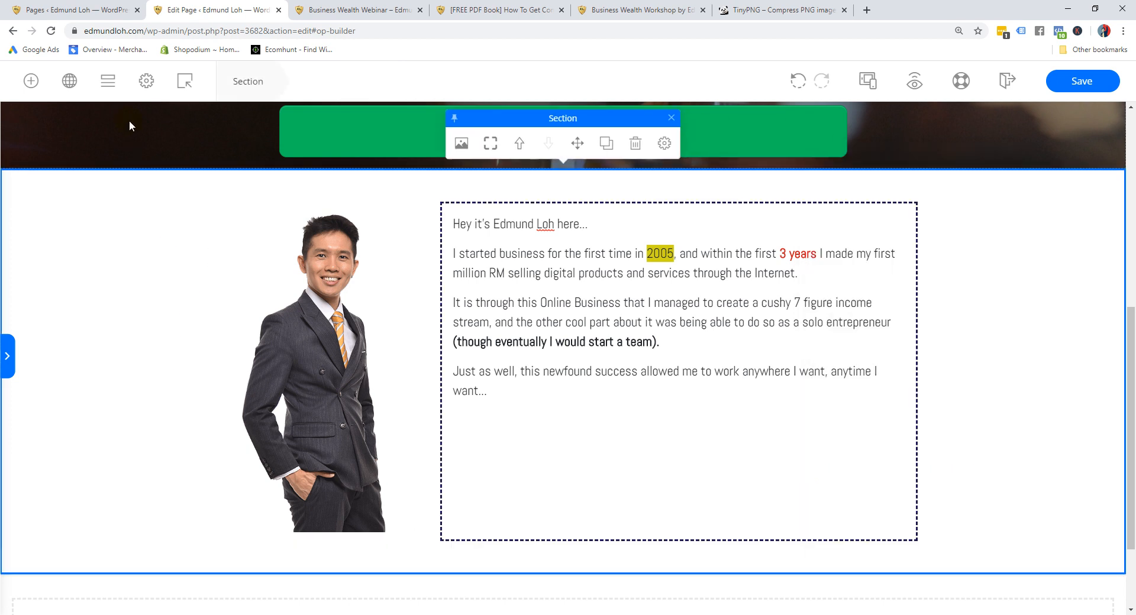
Copy the body typography colour code #212529 from the page settings
click(147, 84)
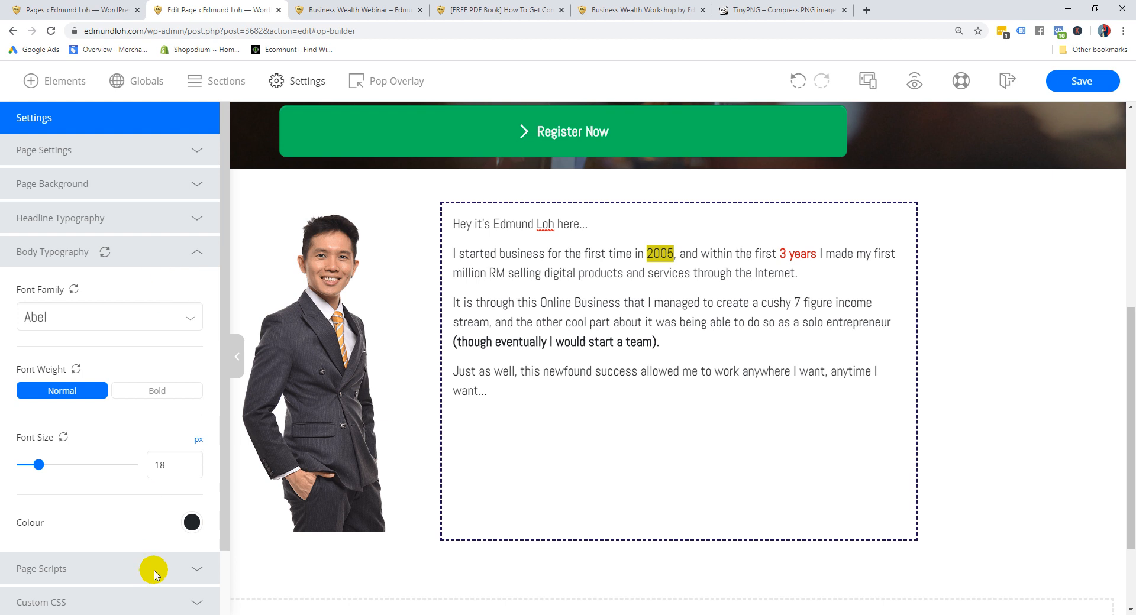
click(192, 524)
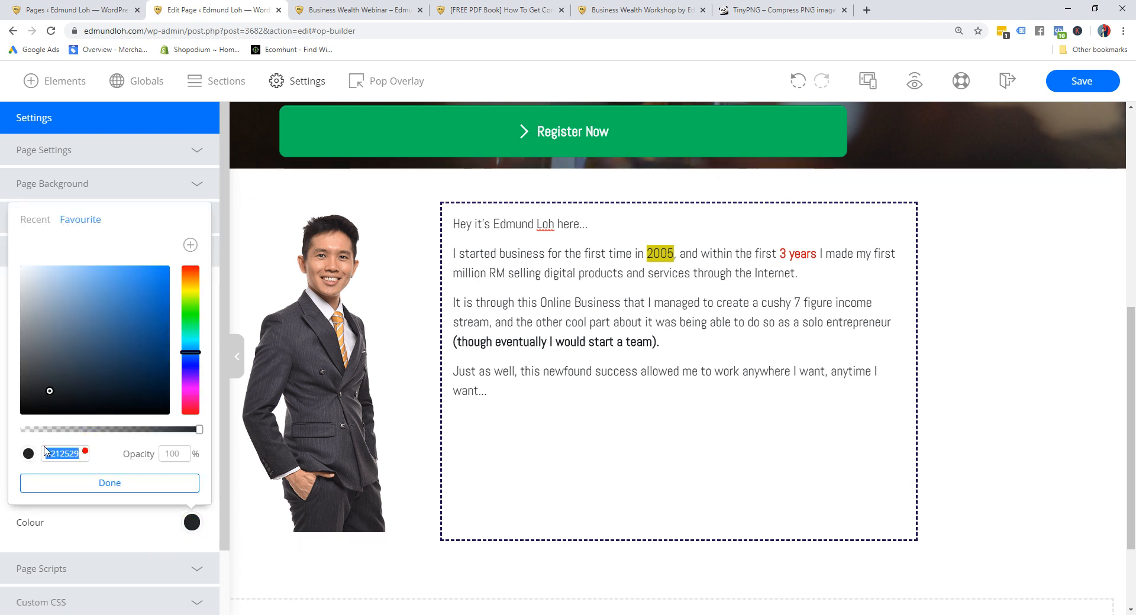
click(718, 375)
Set the text column's dashed border colour to the copied body text colour #212529 and save the page
click(601, 177)
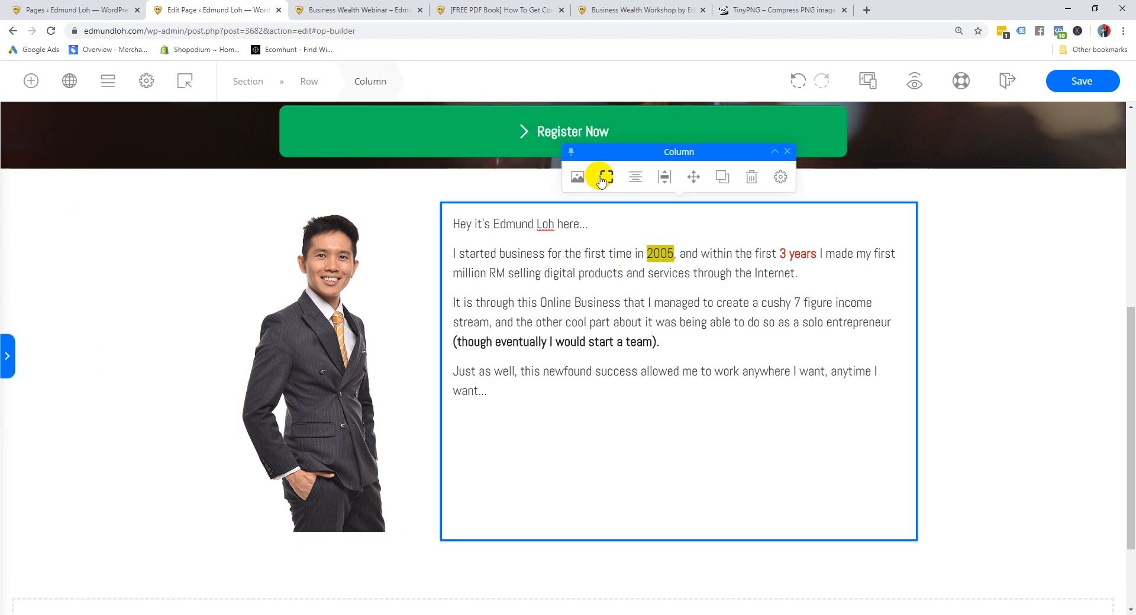
click(602, 178)
click(995, 233)
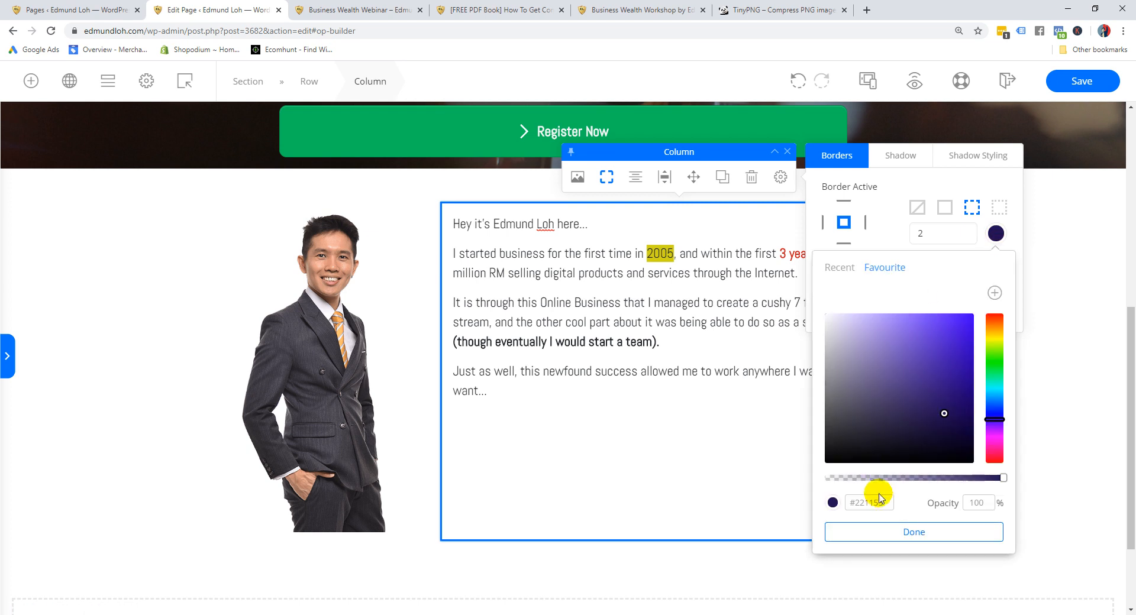
click(879, 530)
click(979, 408)
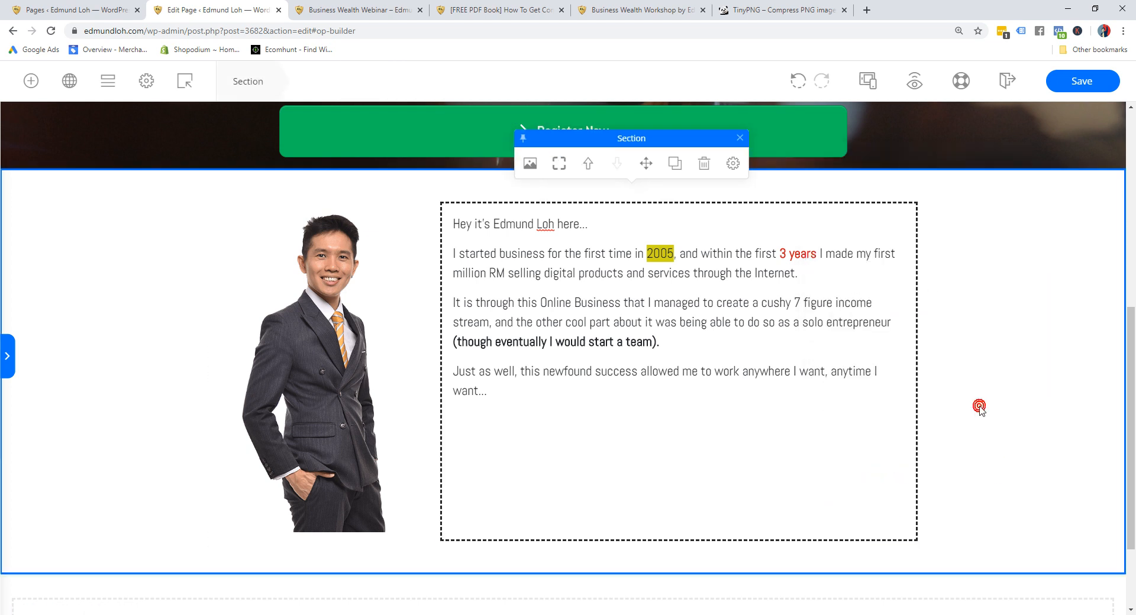
click(1074, 88)
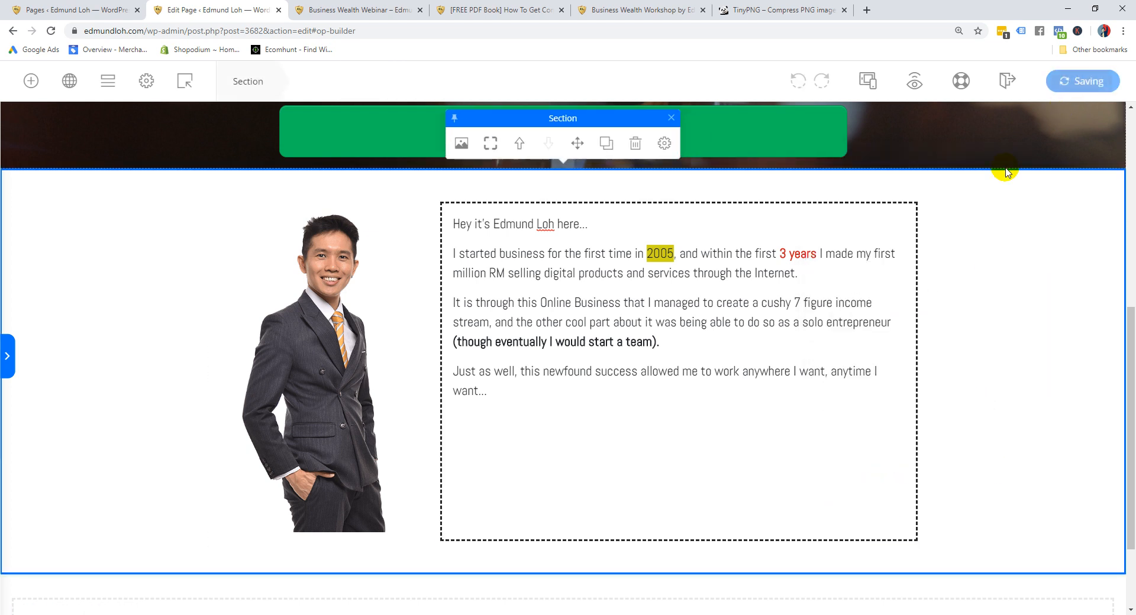
Switch to the Notepad checklist, mark item 13, How To Create Johnson Box, with [x], and return to the page builder
click(98, 614)
click(65, 575)
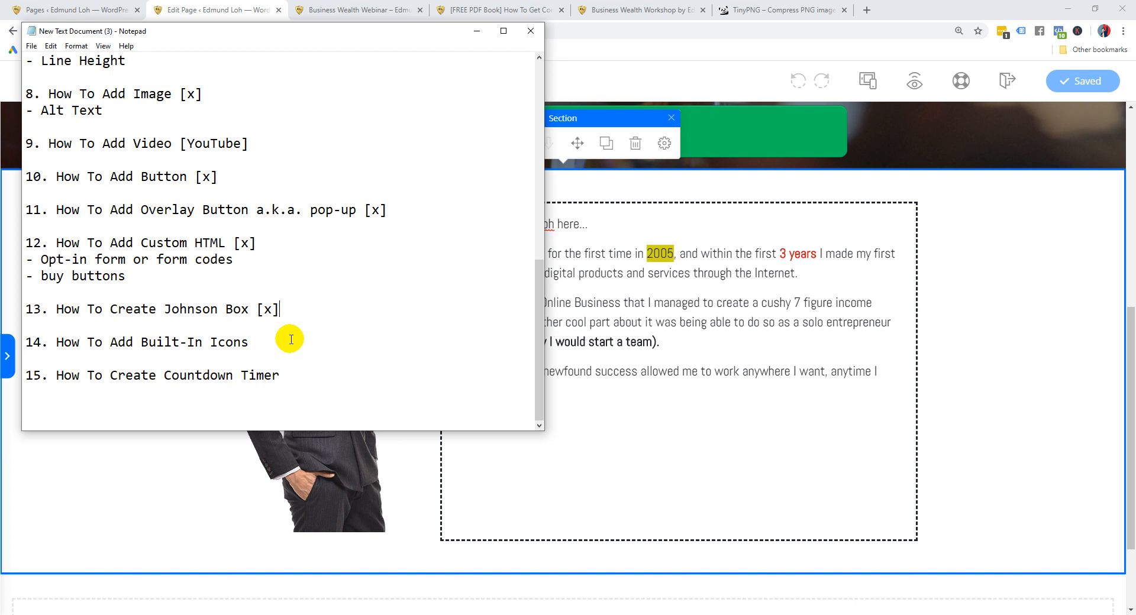
click(479, 33)
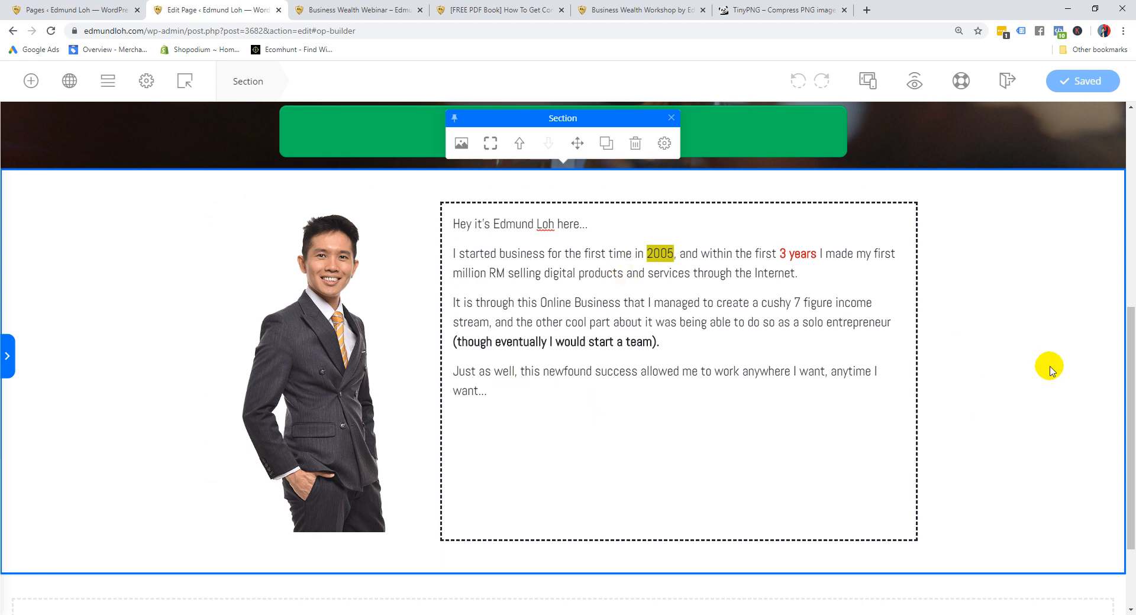
Add a new section with a single-column layout below the Johnson box section
scroll(1063, 355, up, 7)
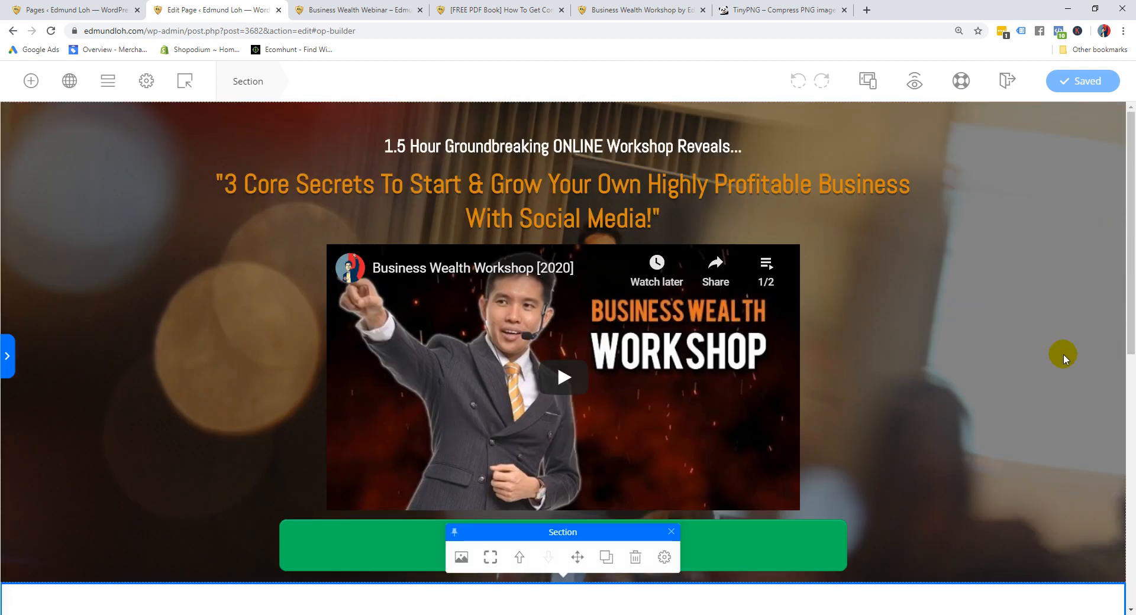
scroll(1063, 354, down, 5)
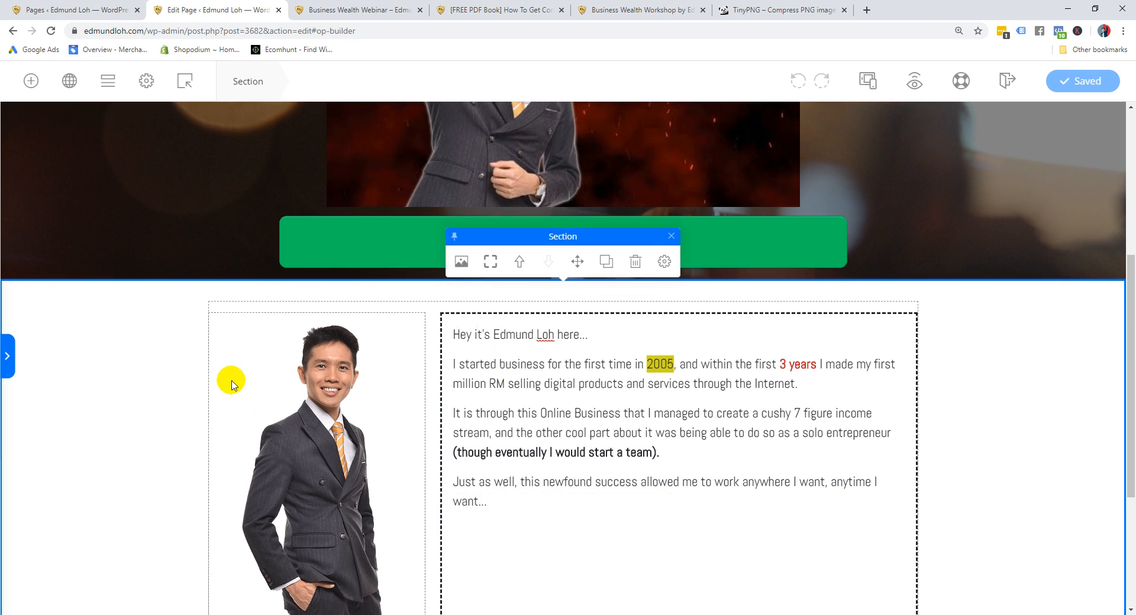
scroll(231, 385, down, 3)
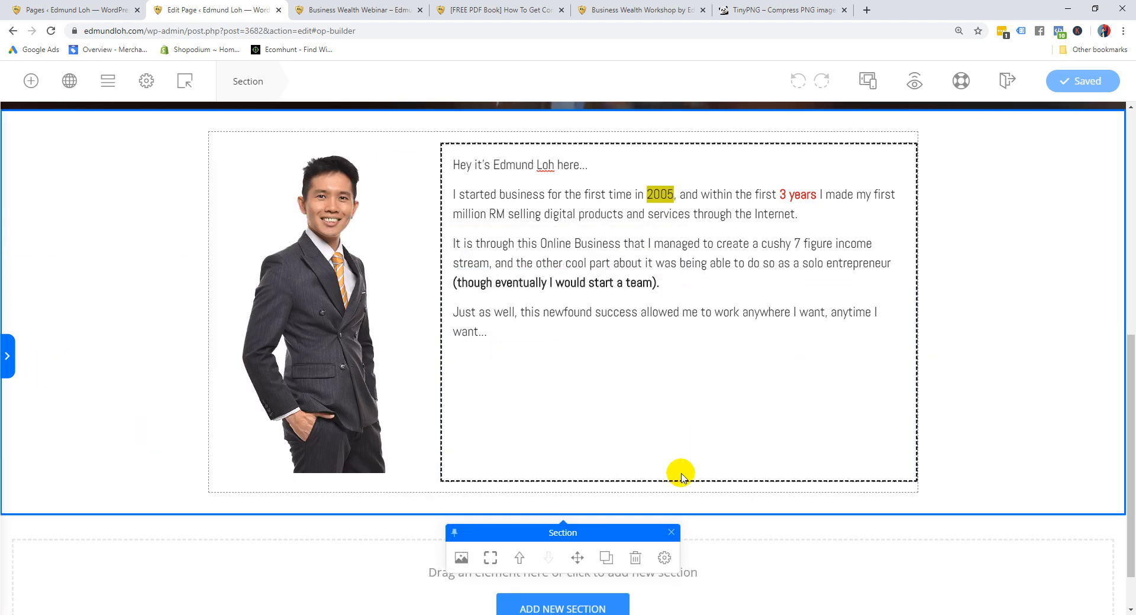
scroll(680, 472, down, 1)
click(555, 558)
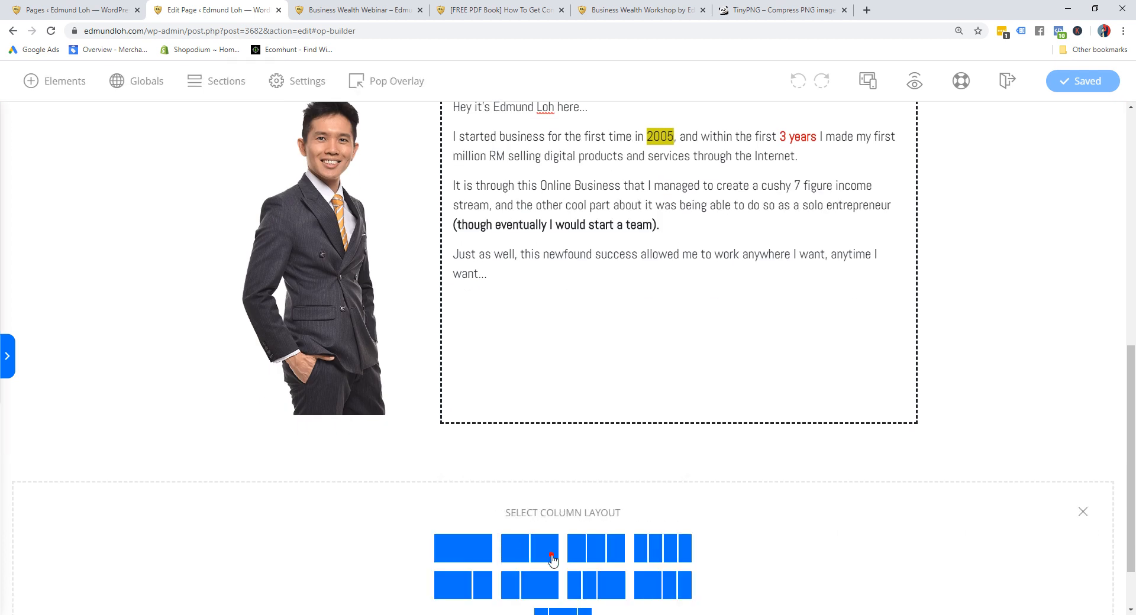
scroll(547, 526, down, 1)
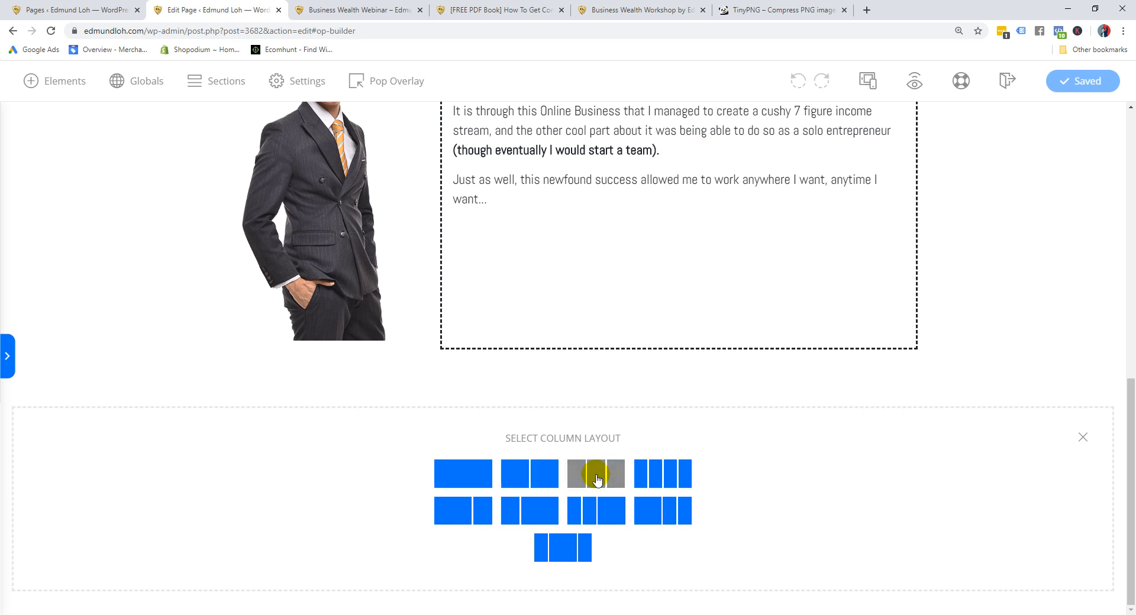
click(469, 476)
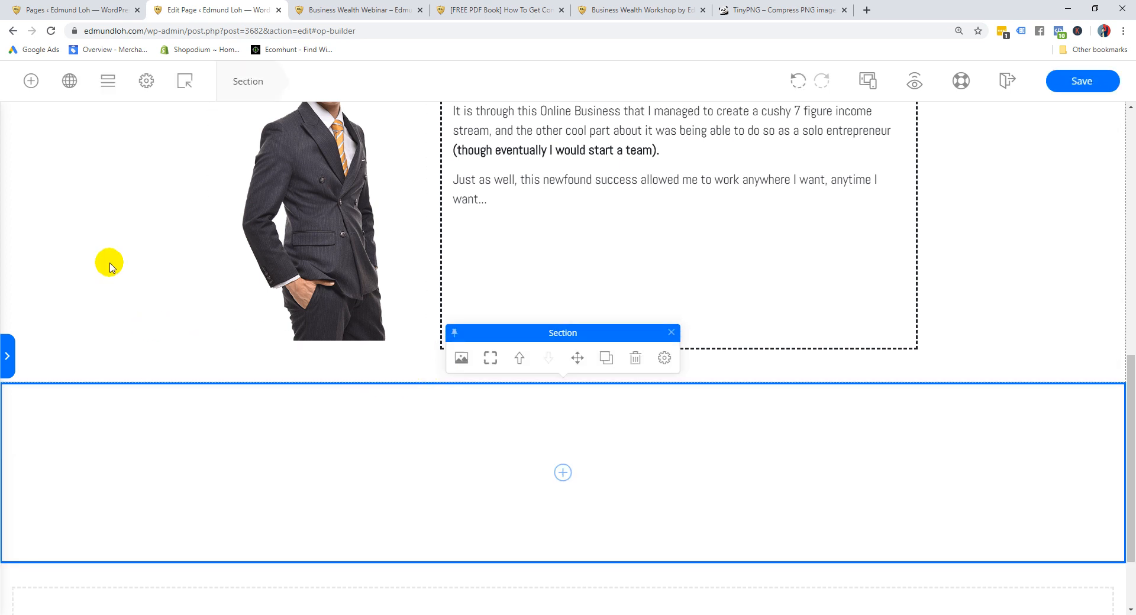
Set the new section's background colour to light grey #f1f1f1 at 100% opacity
click(110, 262)
click(52, 460)
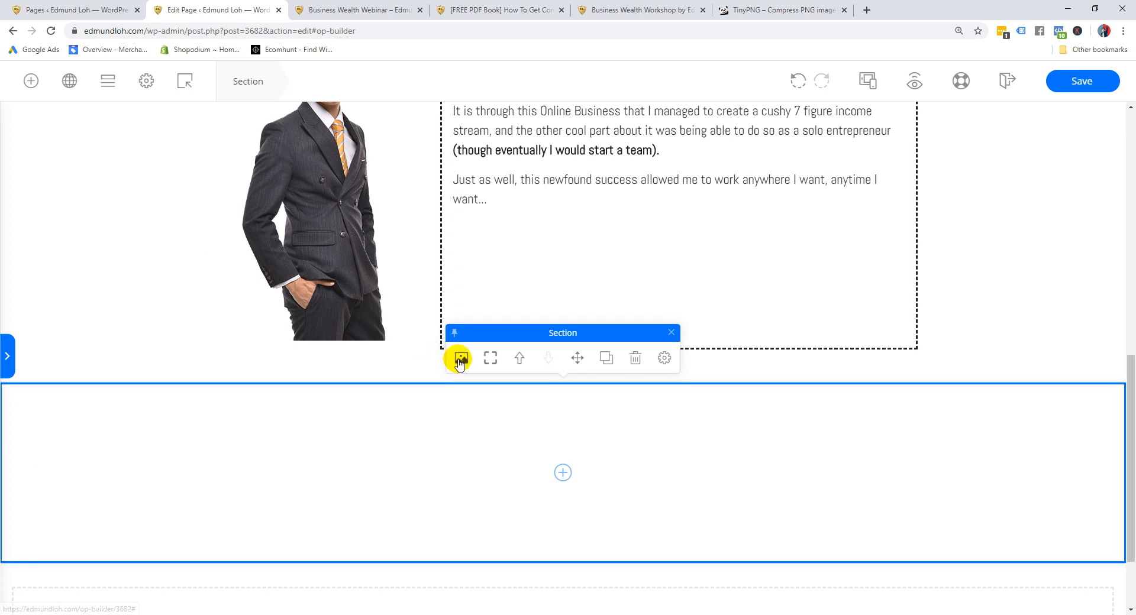
click(460, 359)
click(879, 432)
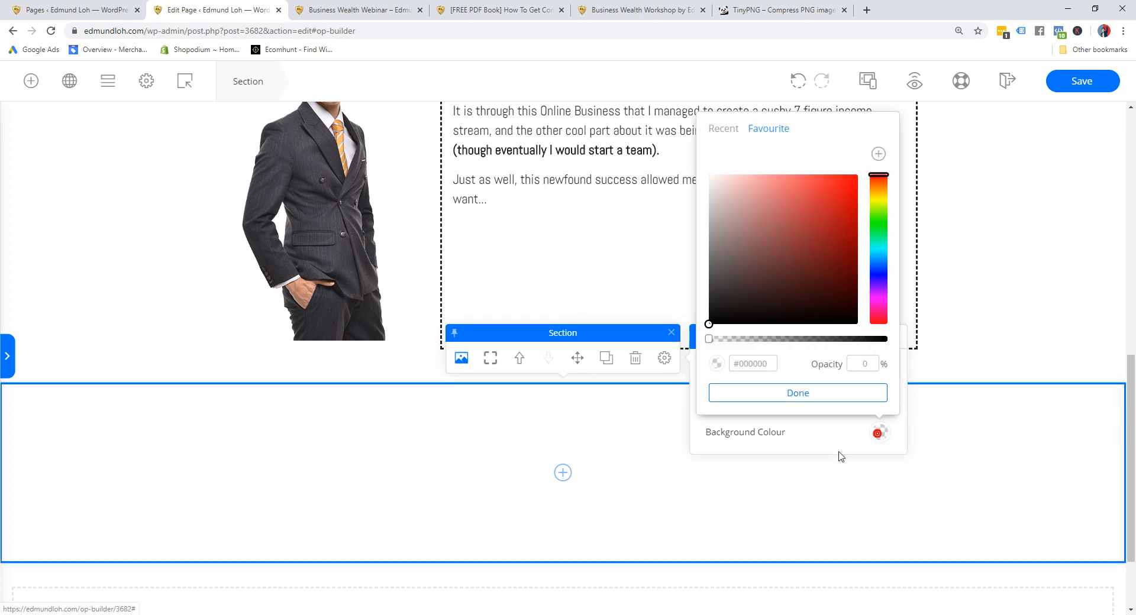
click(809, 359)
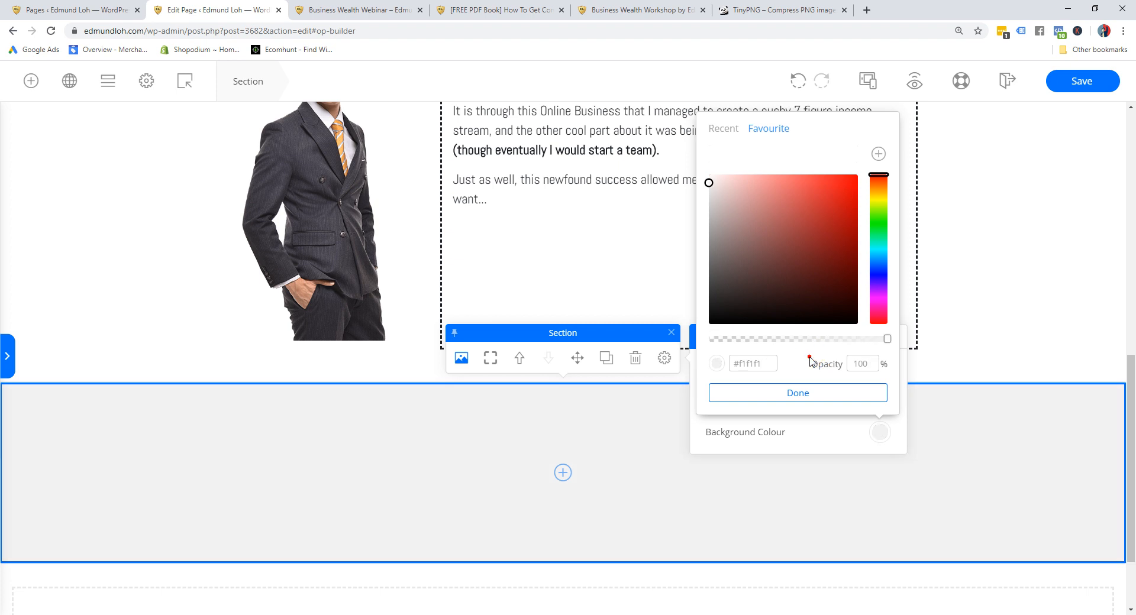
click(798, 394)
mouse_move(969, 382)
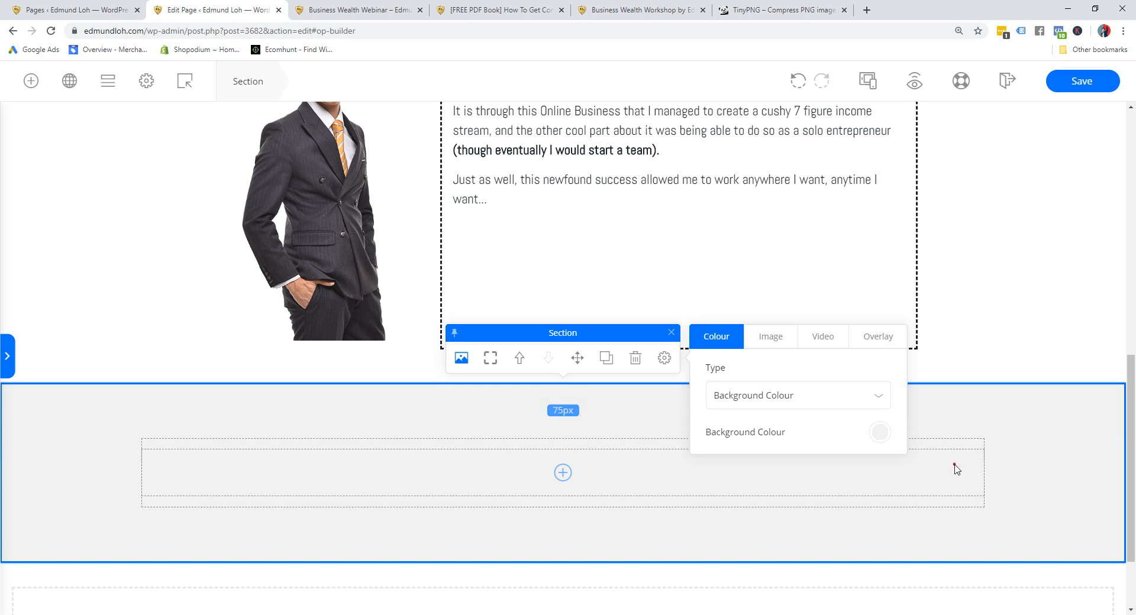
click(953, 467)
click(962, 308)
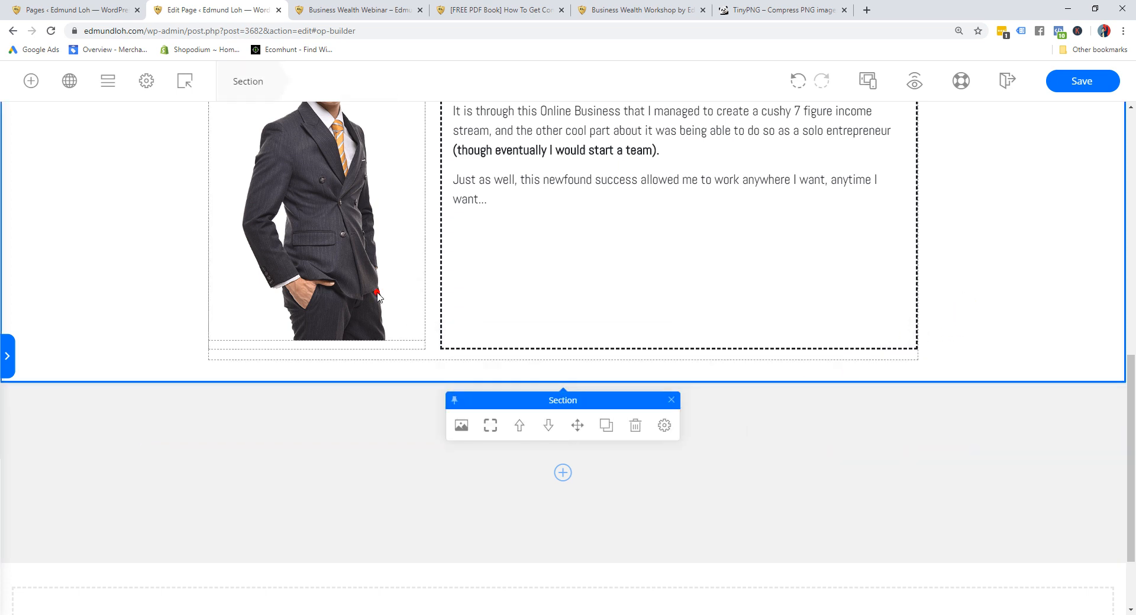
click(380, 329)
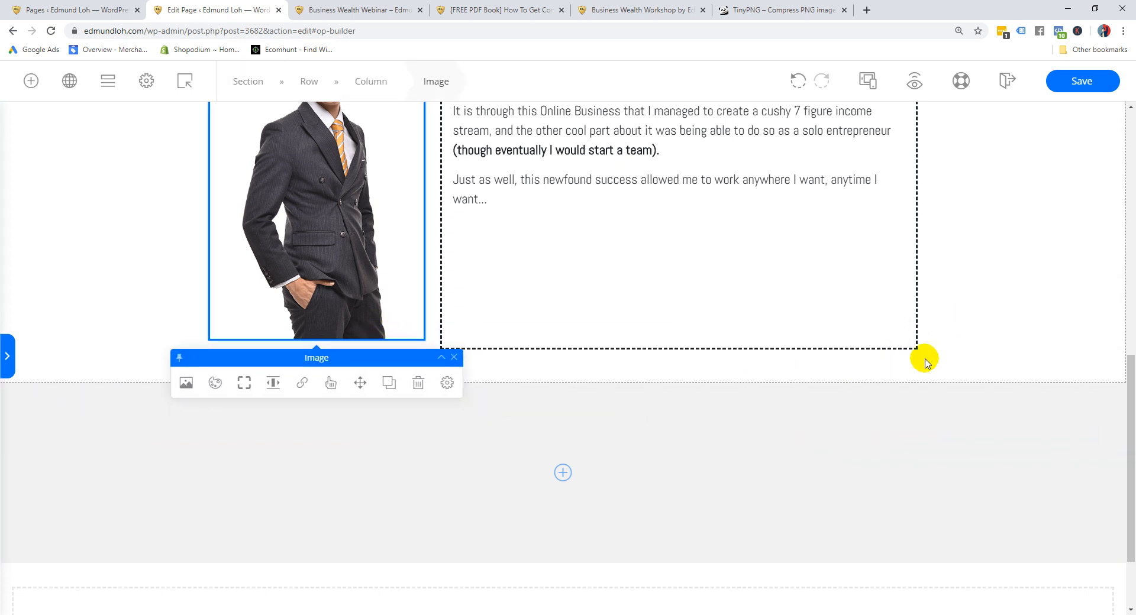
click(1033, 322)
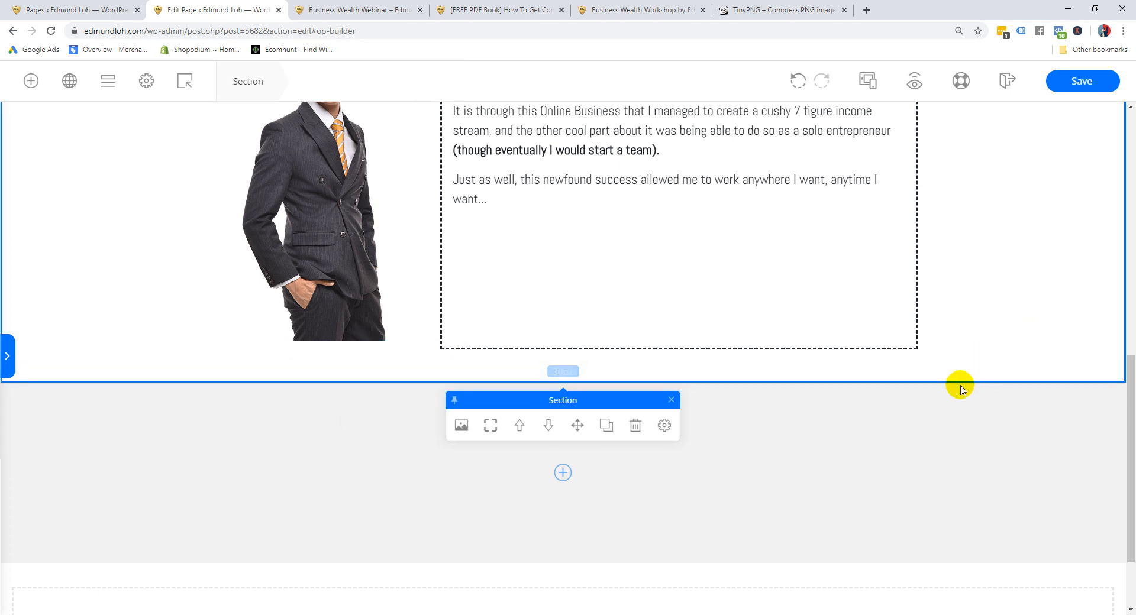
Set the grey section's space above and space below to 30 px each
click(575, 426)
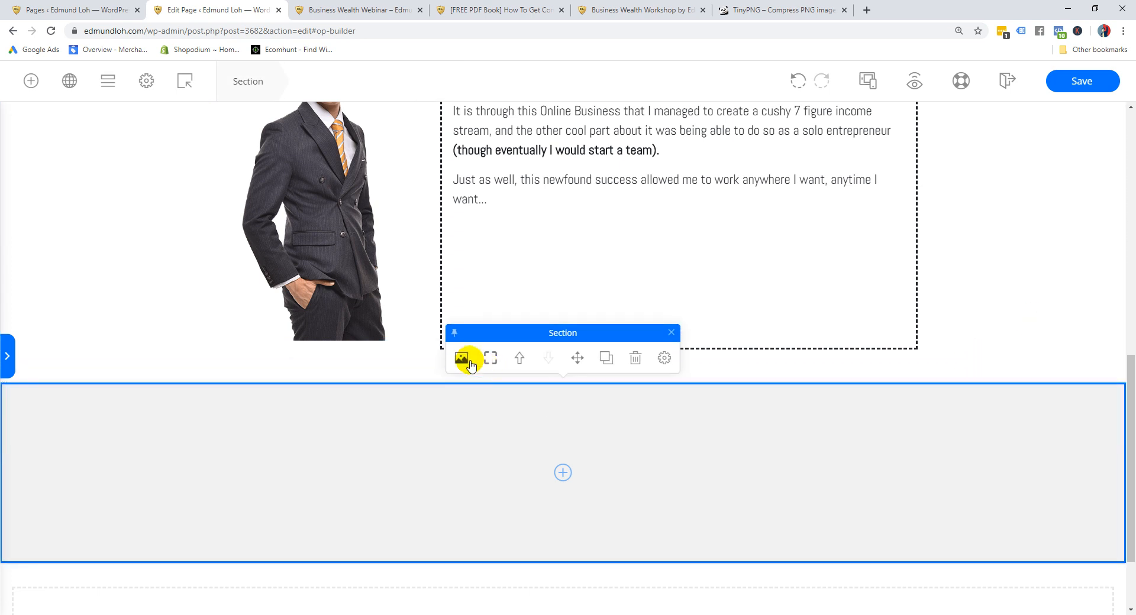
click(664, 358)
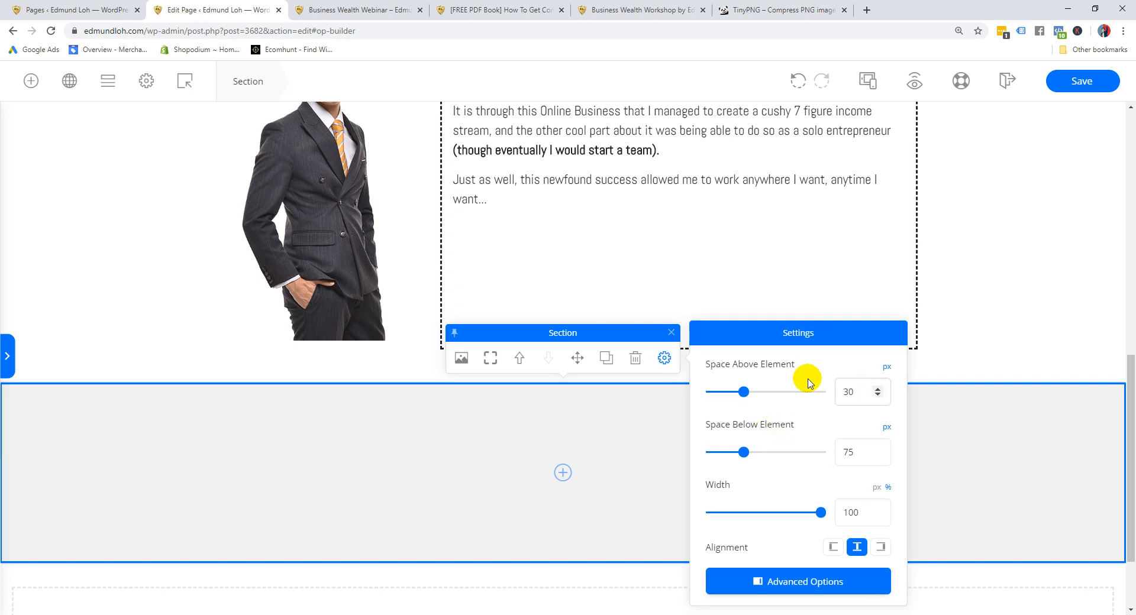
double_click(849, 453)
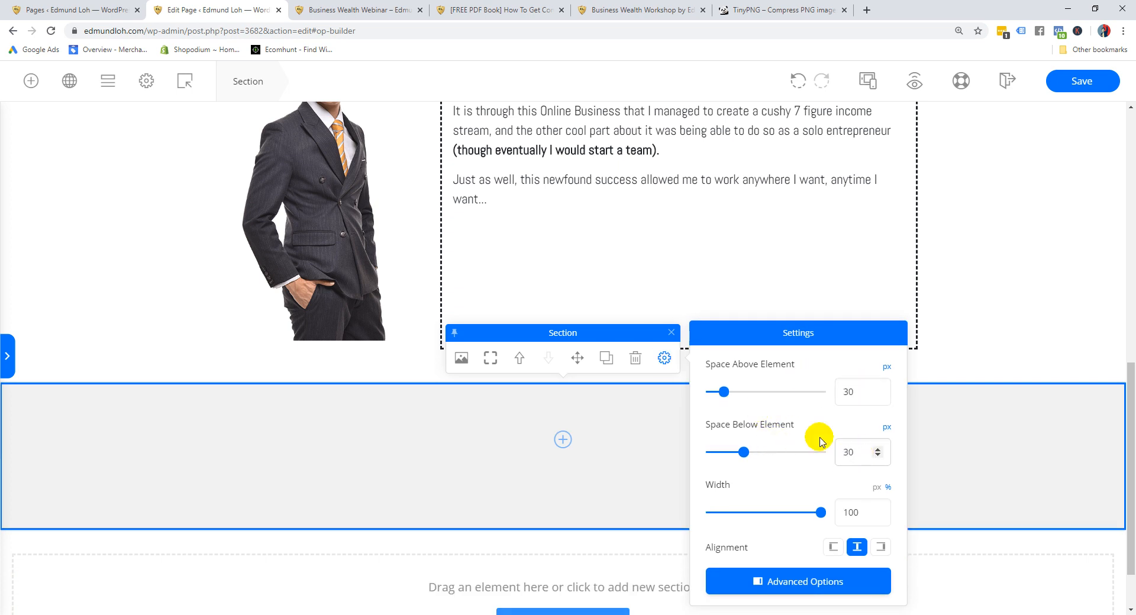
click(1029, 453)
click(44, 441)
Reduce the width of the grey section's row to match the row above and save the page
click(235, 414)
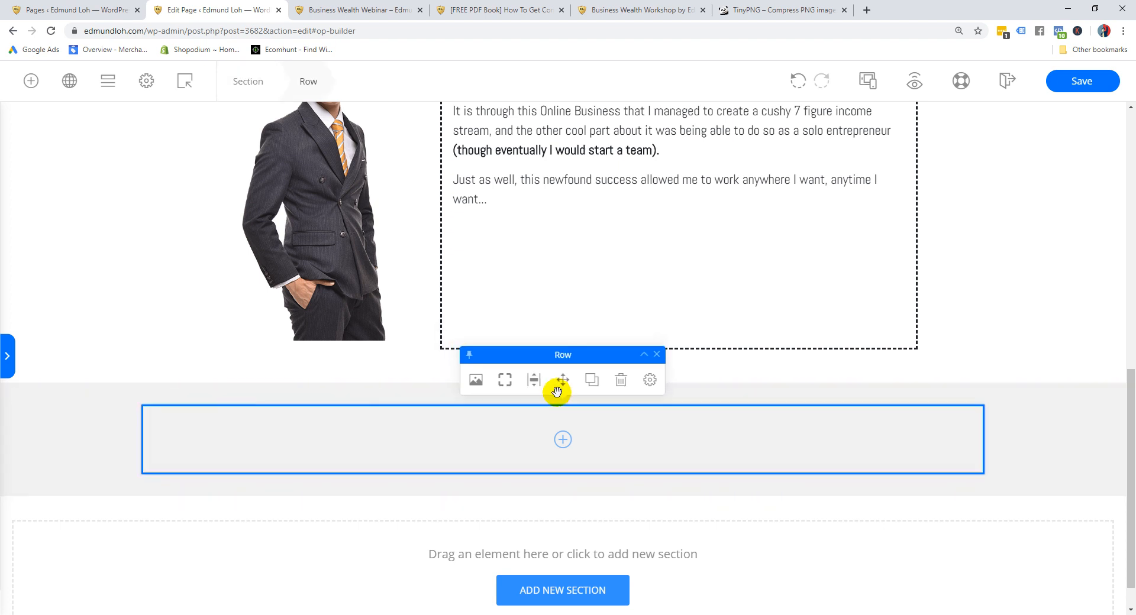
click(650, 380)
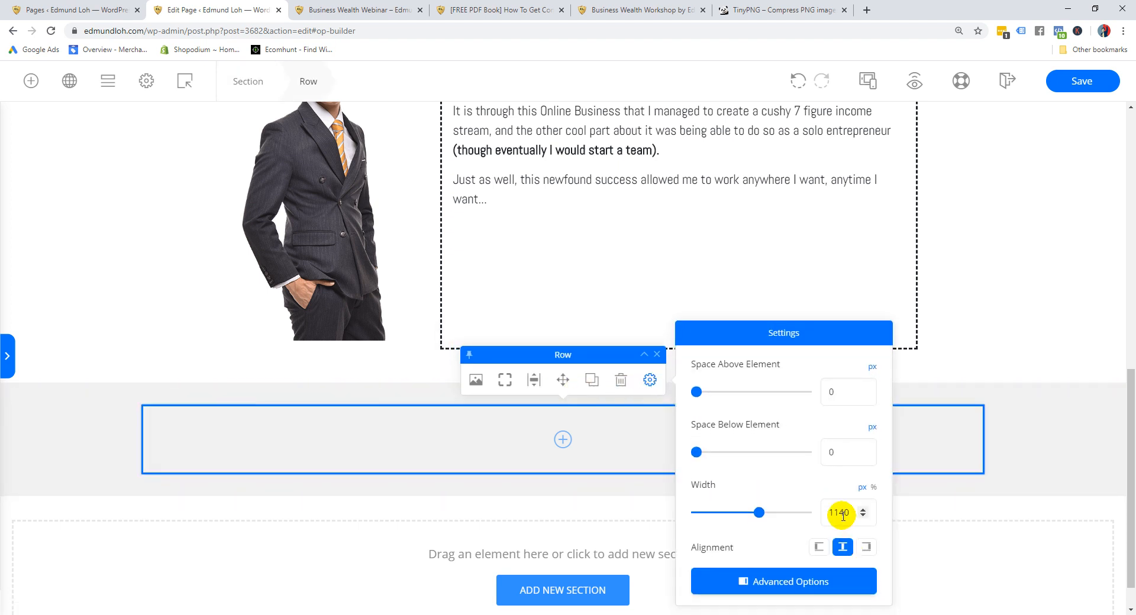
click(801, 484)
click(1035, 449)
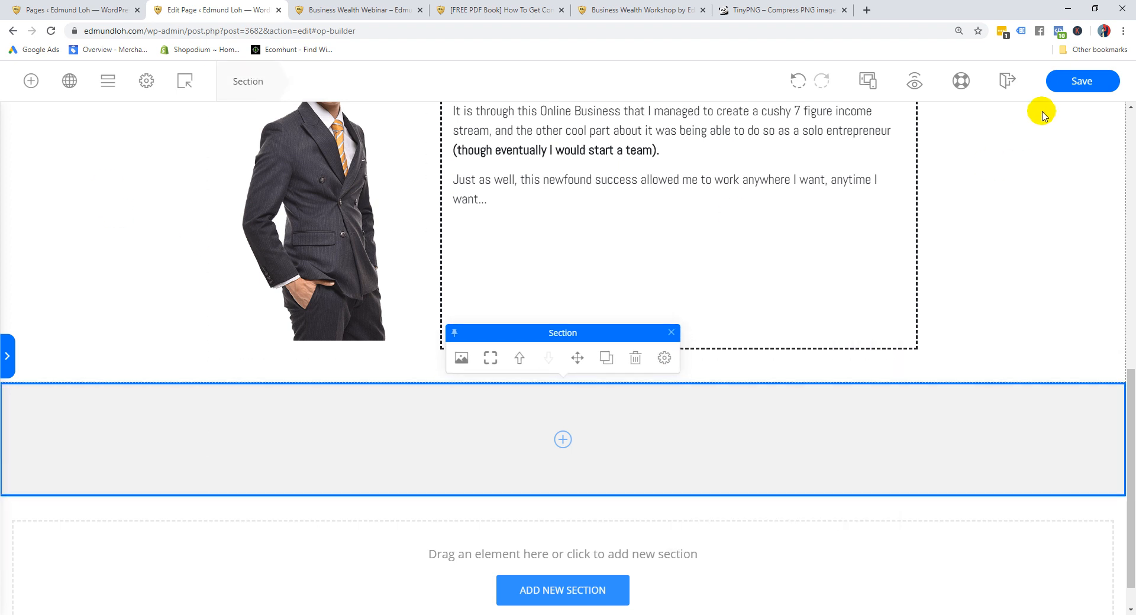
click(1078, 80)
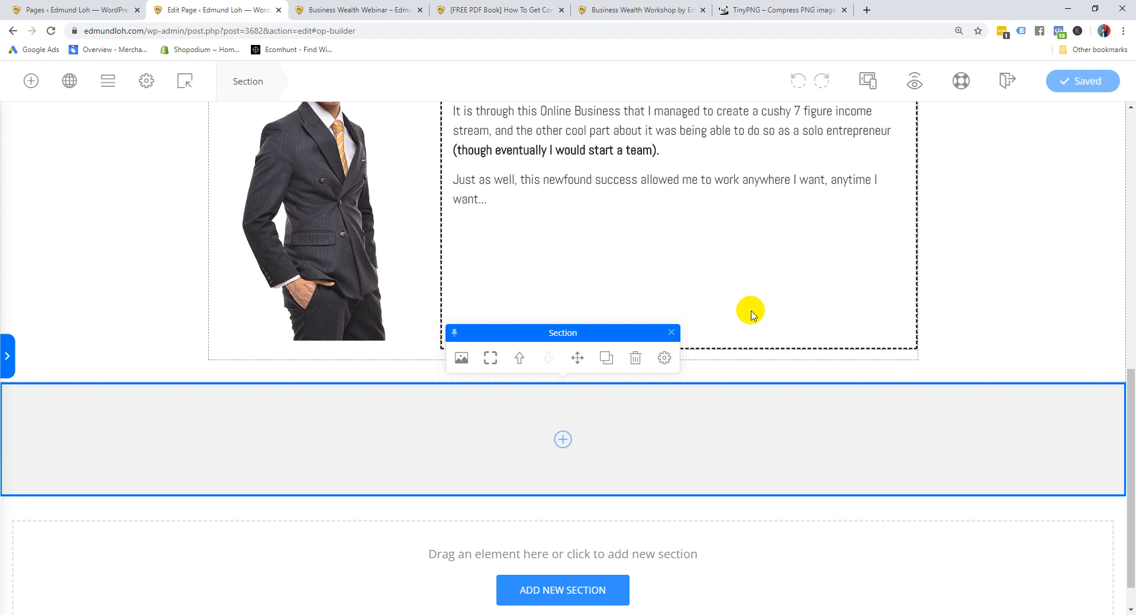
Add an Icon element to the empty column of the grey section
click(31, 81)
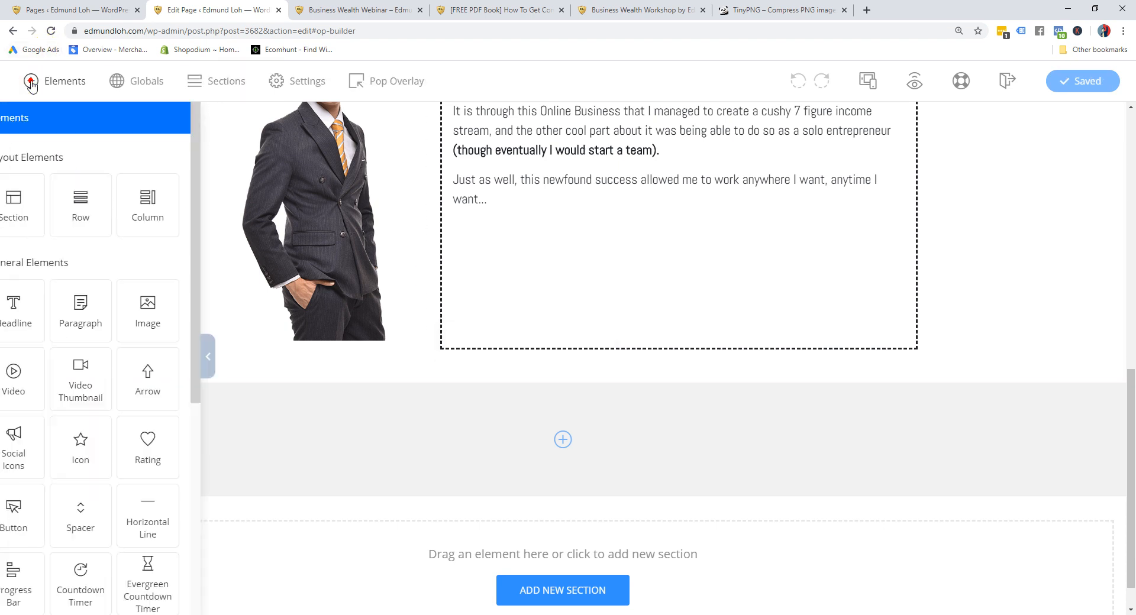
scroll(71, 385, down, 1)
drag(110, 392, 583, 446)
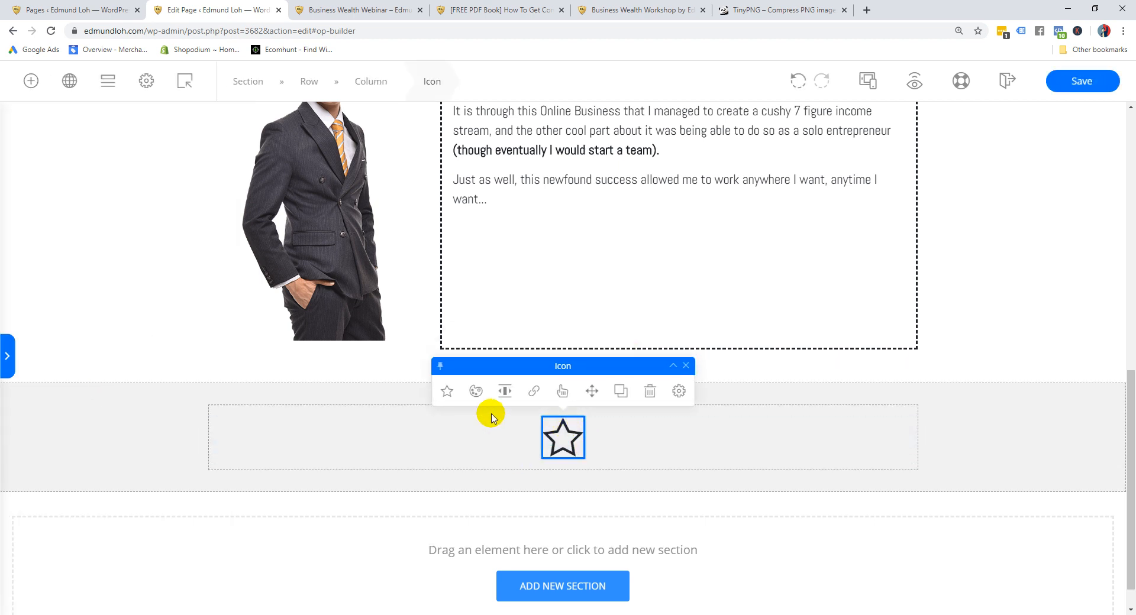
Change the star icon's colour to orange in the grey section
click(447, 391)
click(776, 426)
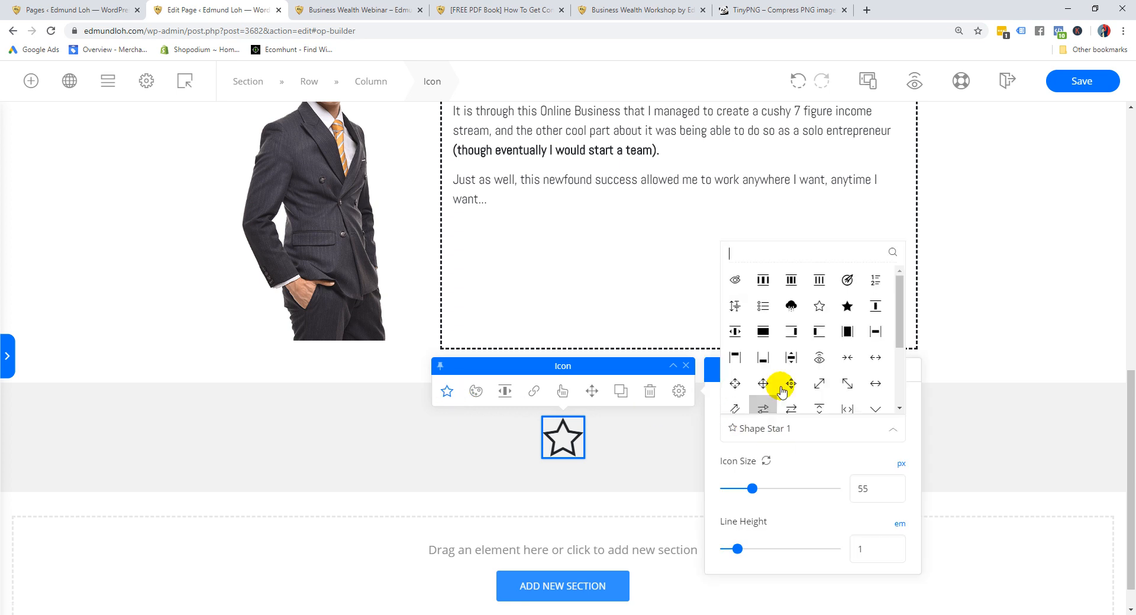
click(466, 394)
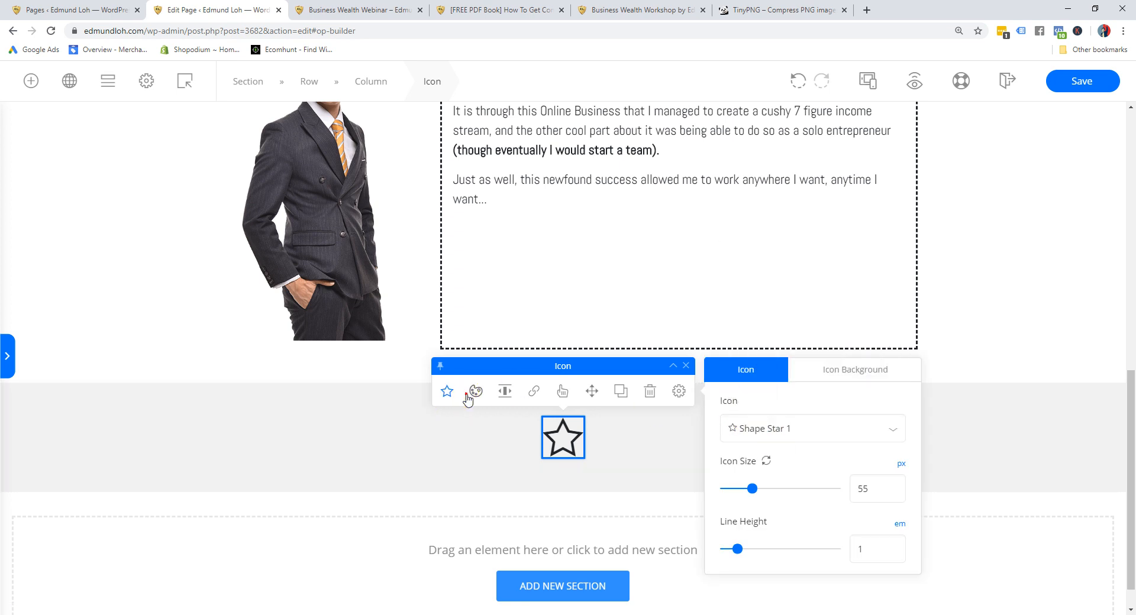
drag(896, 416, 896, 408)
click(861, 425)
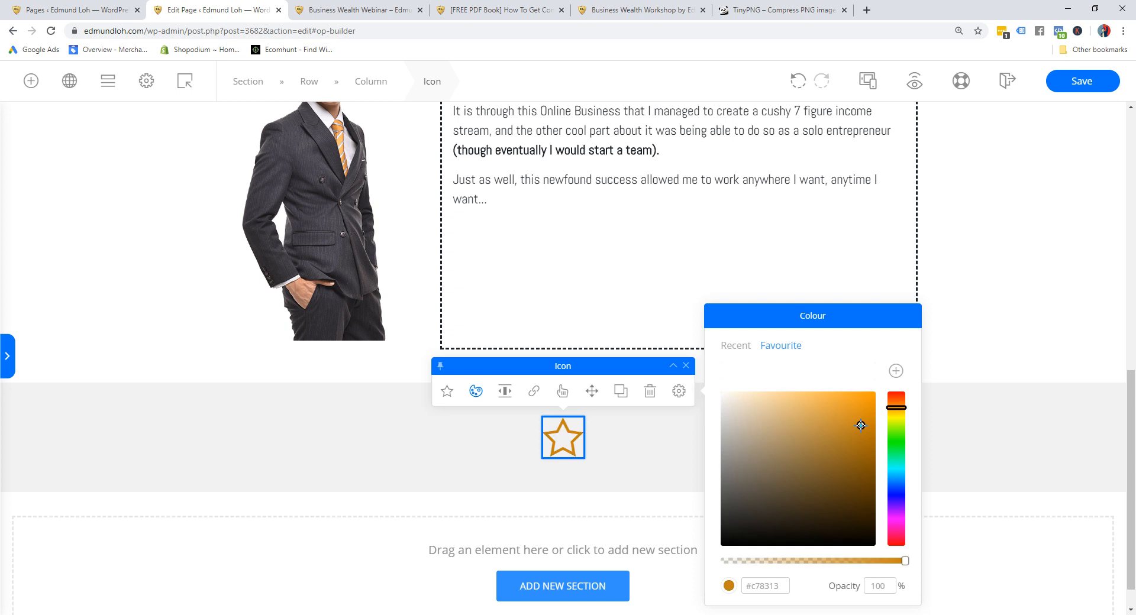
click(426, 454)
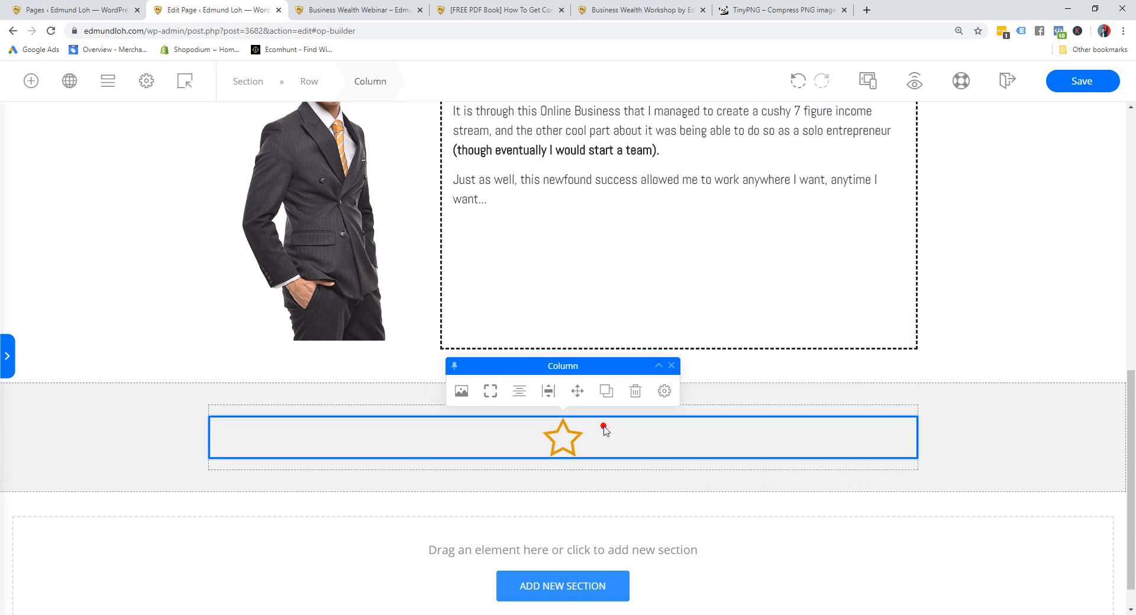
Reduce the orange star icon's size to about 32 px
click(579, 441)
click(471, 393)
click(568, 385)
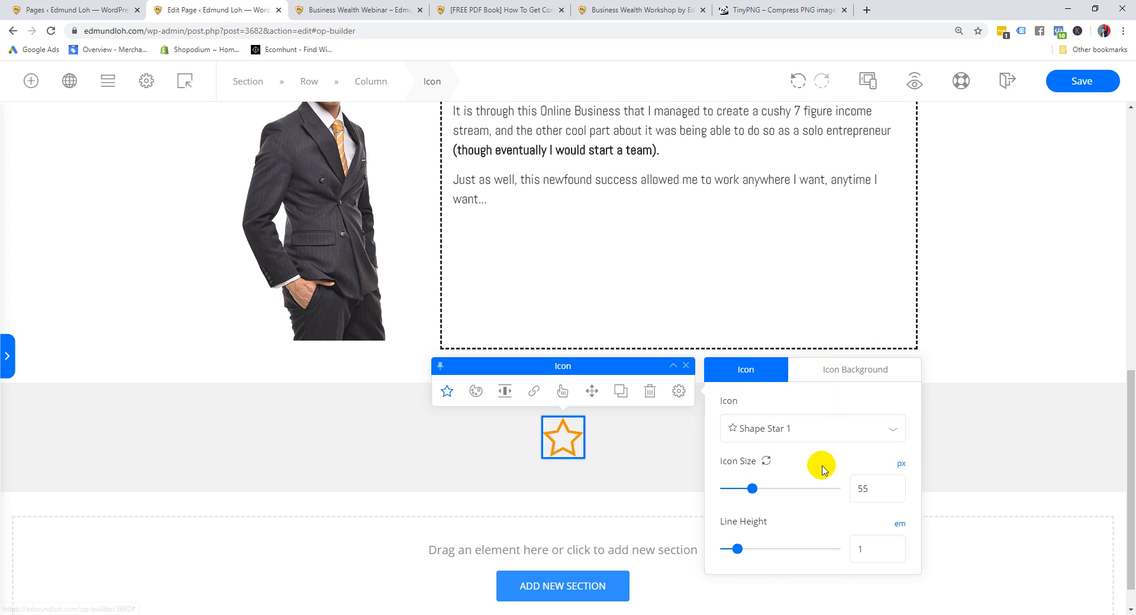
drag(746, 494, 742, 491)
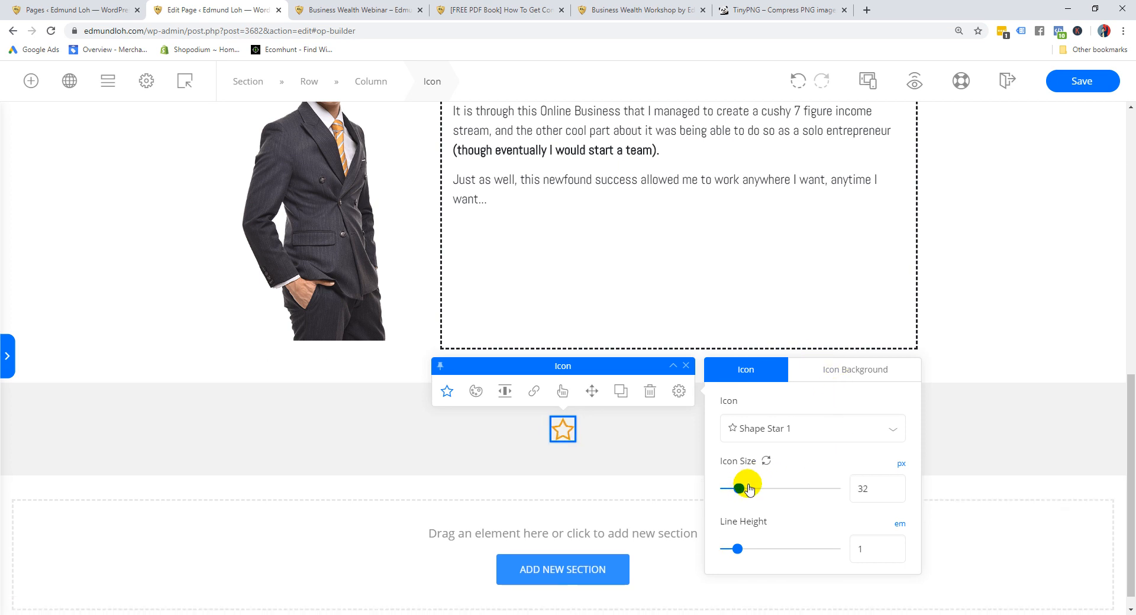
click(976, 419)
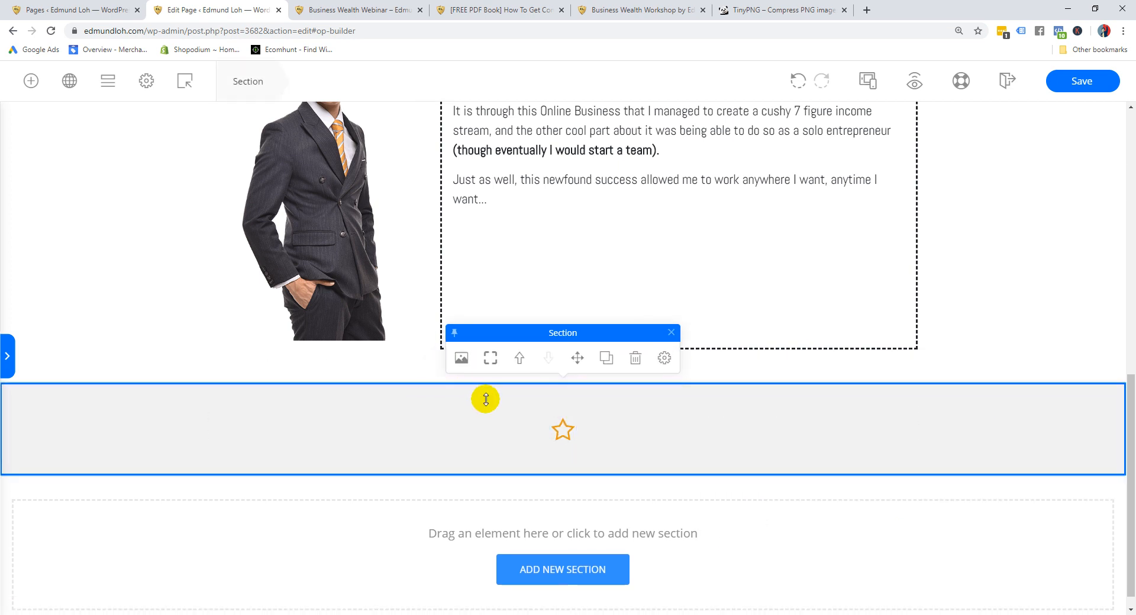
Duplicate the star icon's column twice to make three icon columns in the grey section
click(26, 83)
click(539, 418)
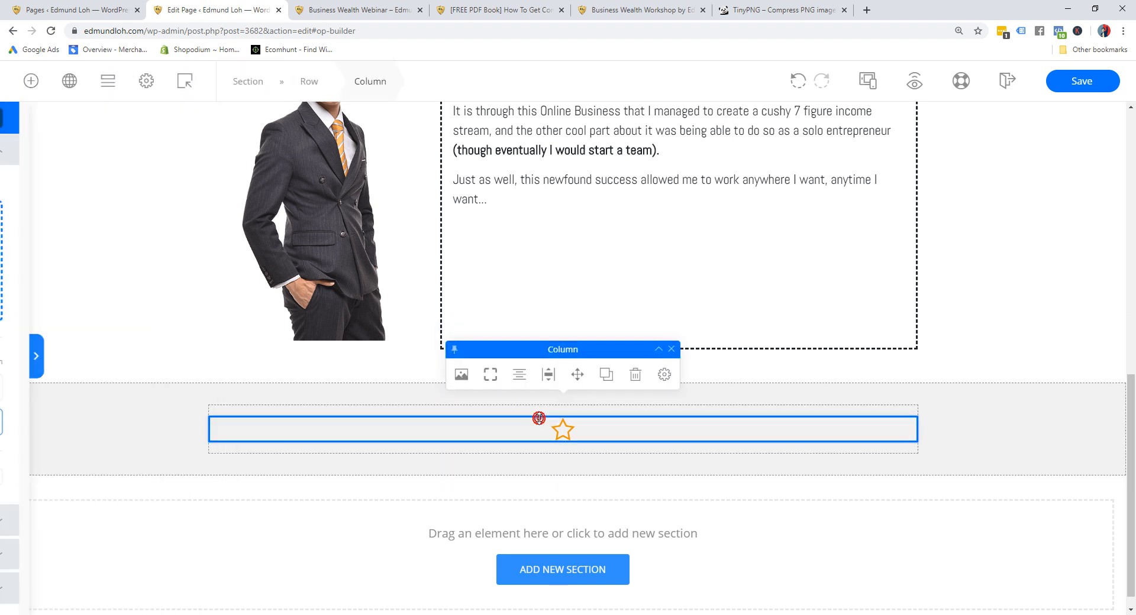
click(607, 393)
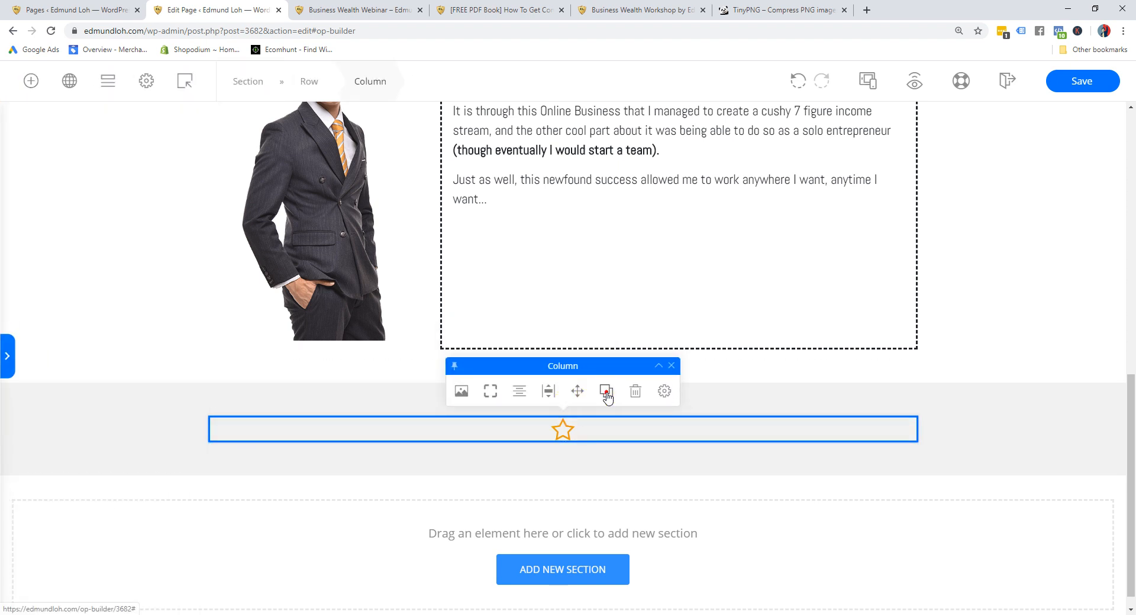
click(500, 421)
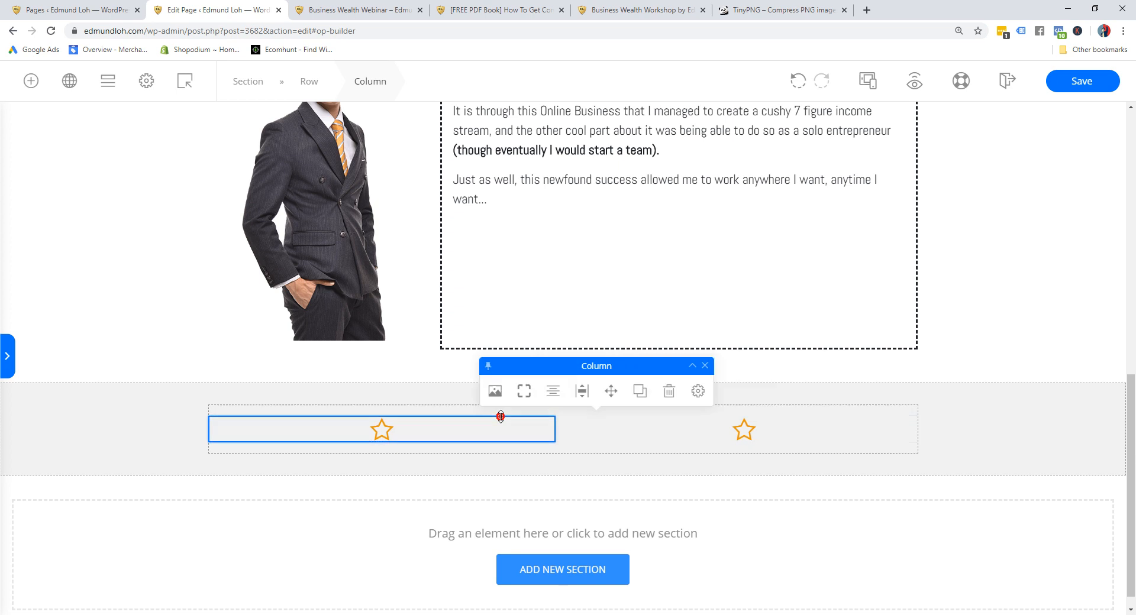
click(429, 391)
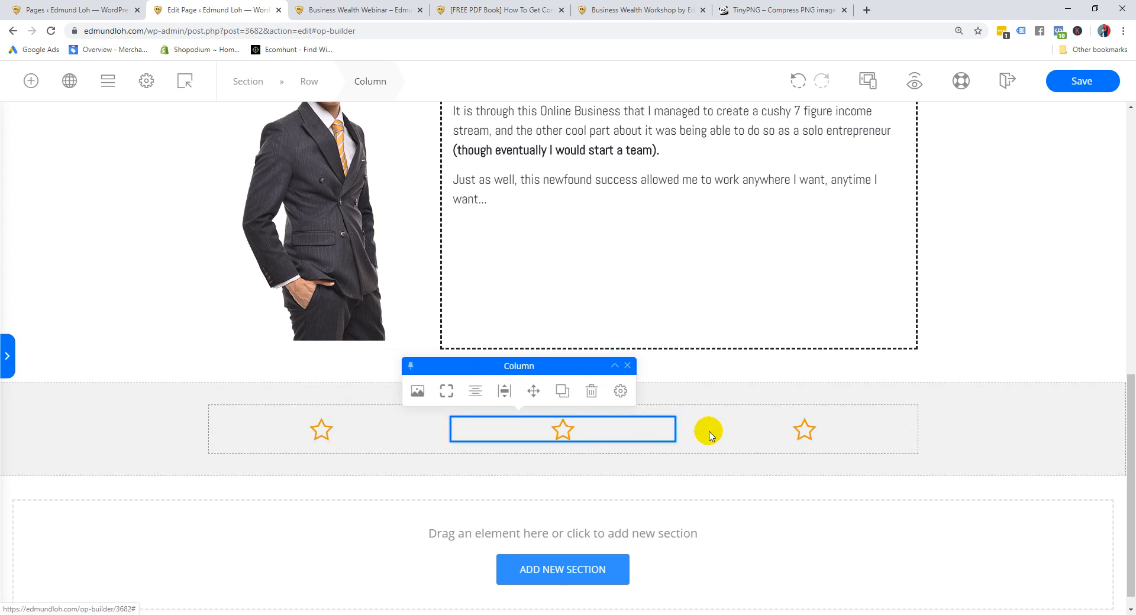
click(960, 414)
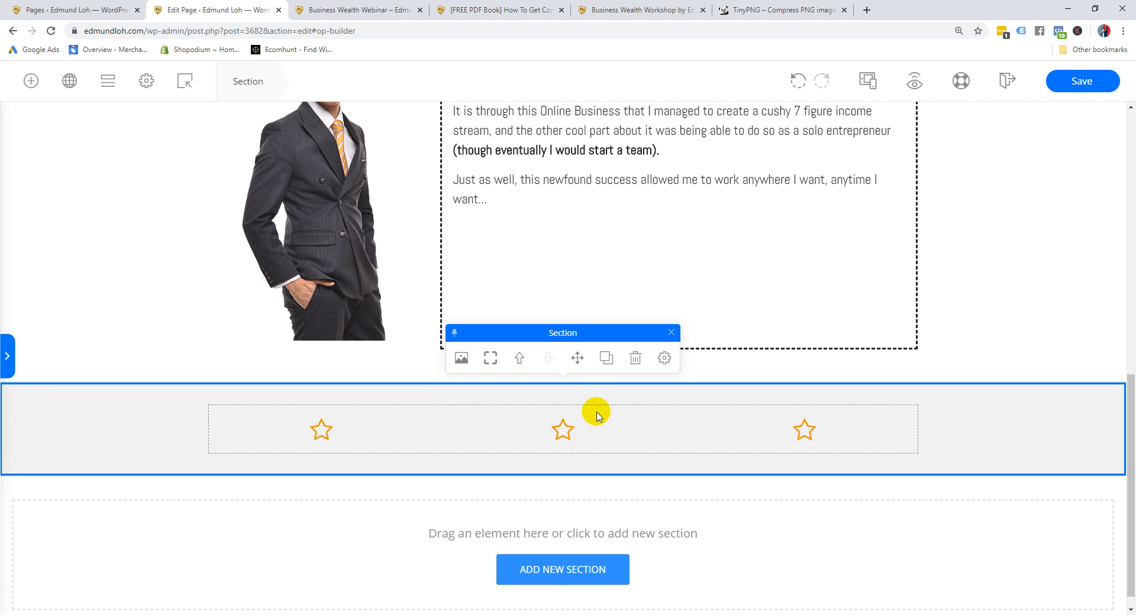
Examine the three-column icon section on the Business Wealth Workshop reference page and return to the page editor
click(355, 437)
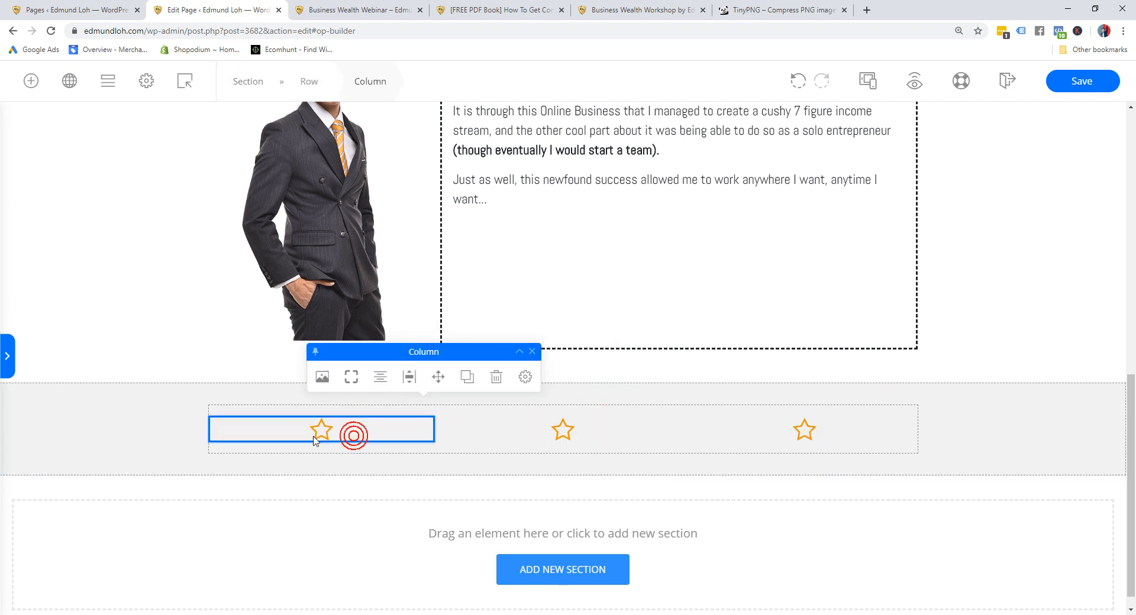
drag(318, 441, 369, 438)
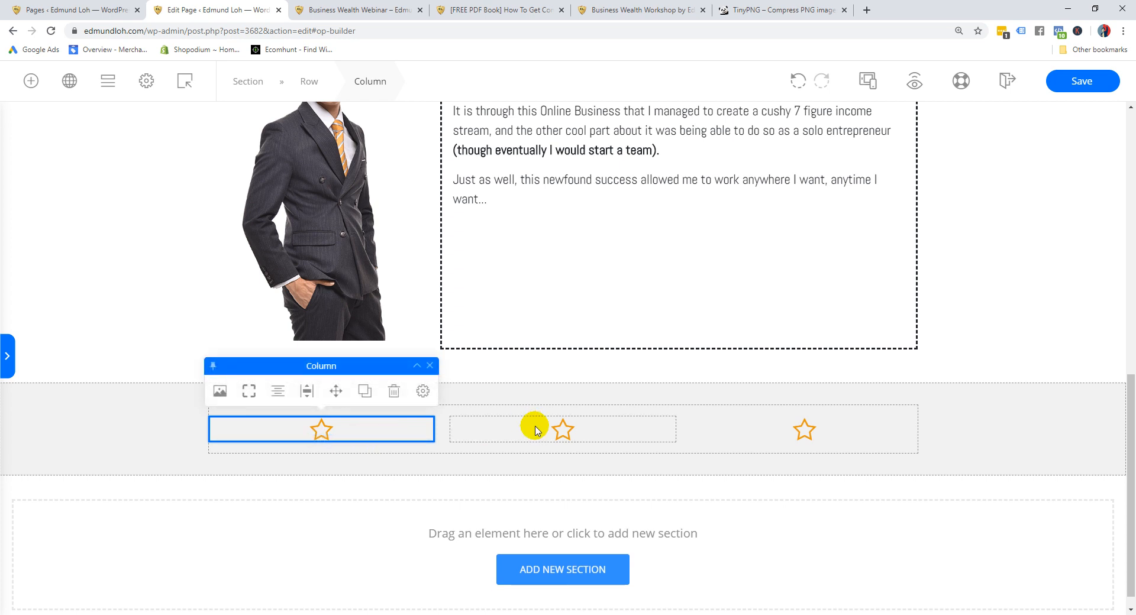
click(638, 10)
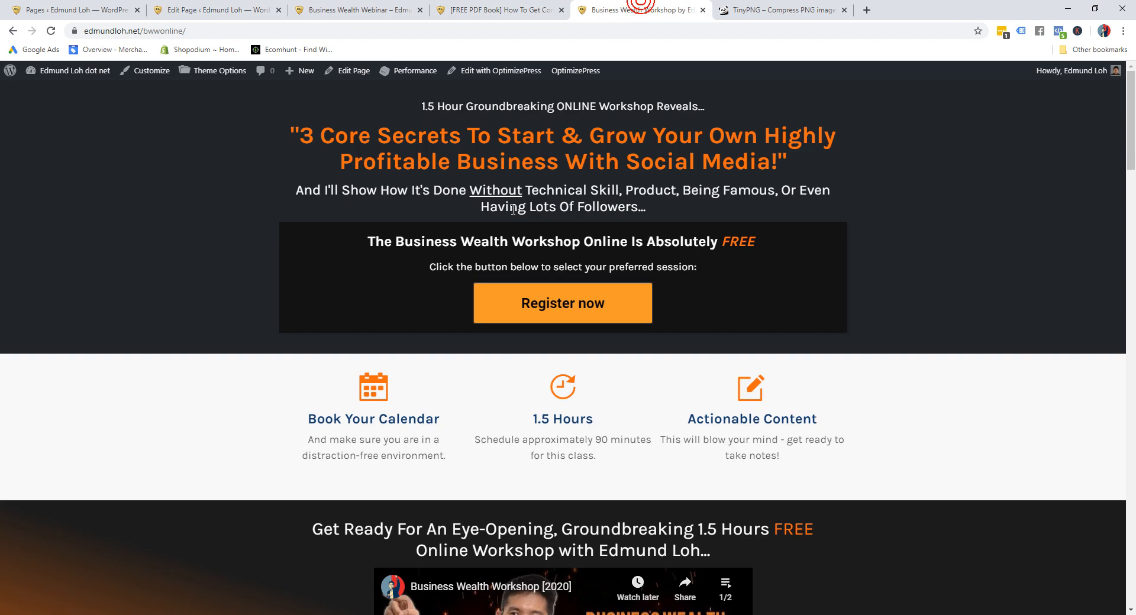
scroll(380, 299, down, 2)
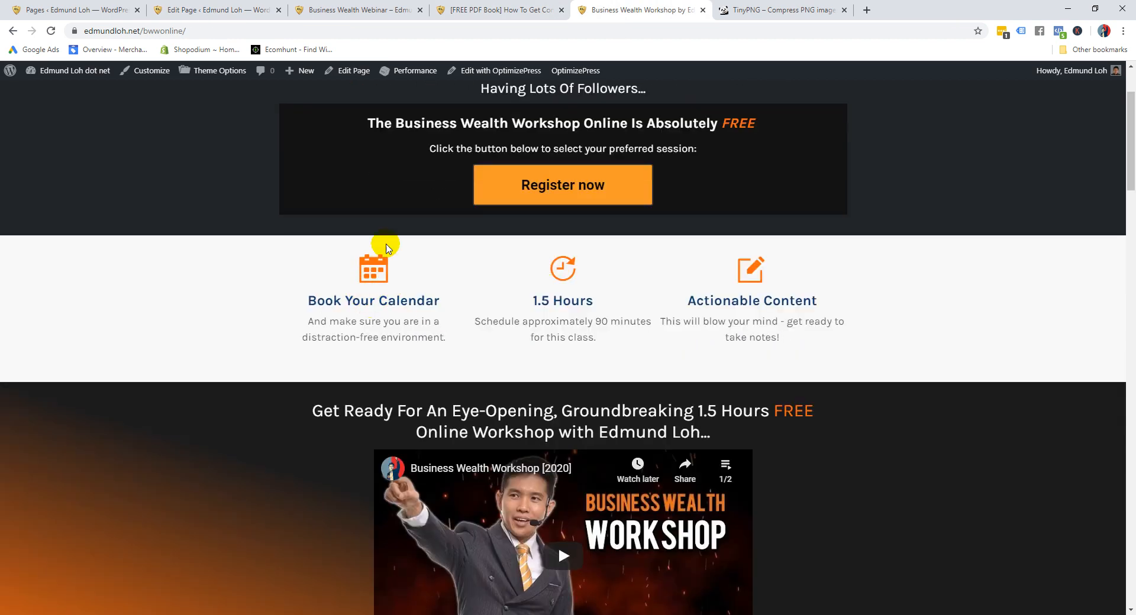
click(332, 9)
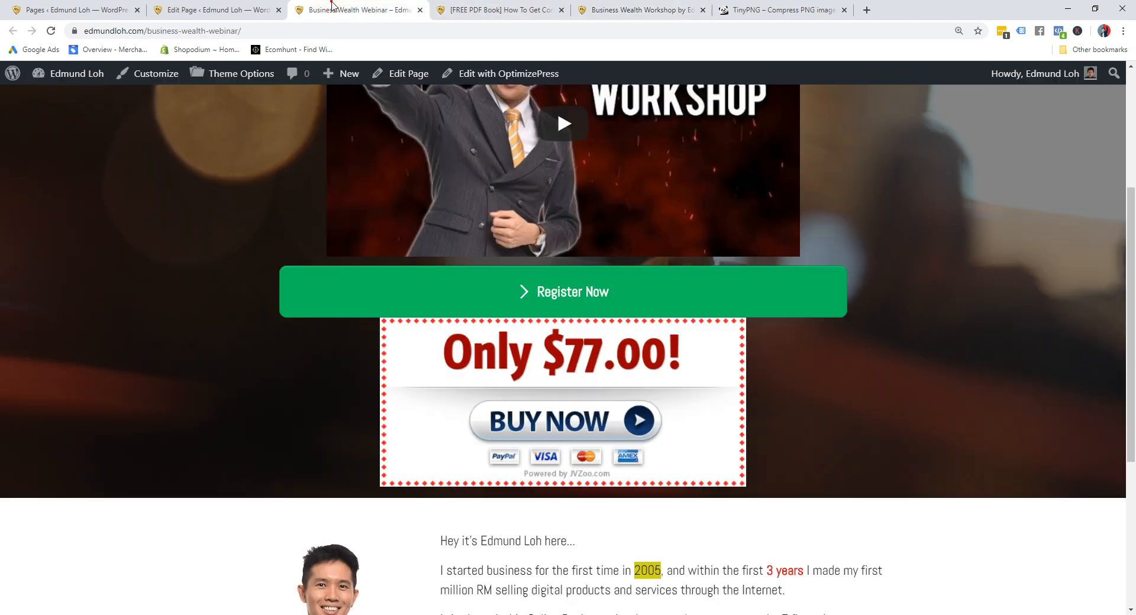
click(216, 10)
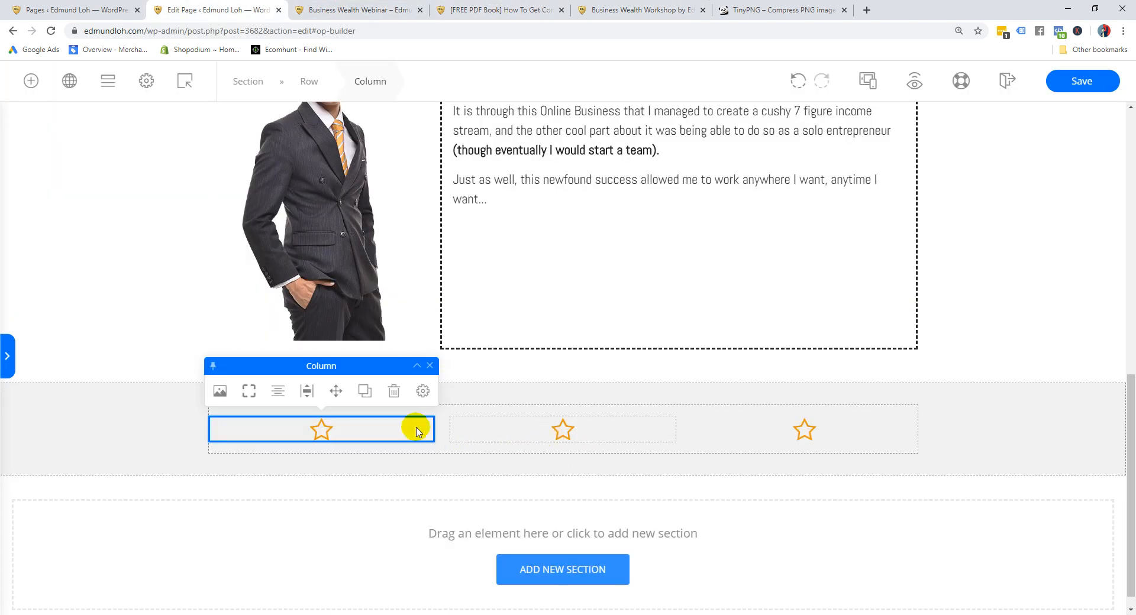
Save the page, mark items 14 (Built-In Icons) and 15 (Countdown Timer) with [x] in the Notepad checklist and save it
click(1081, 81)
scroll(740, 246, up, 9)
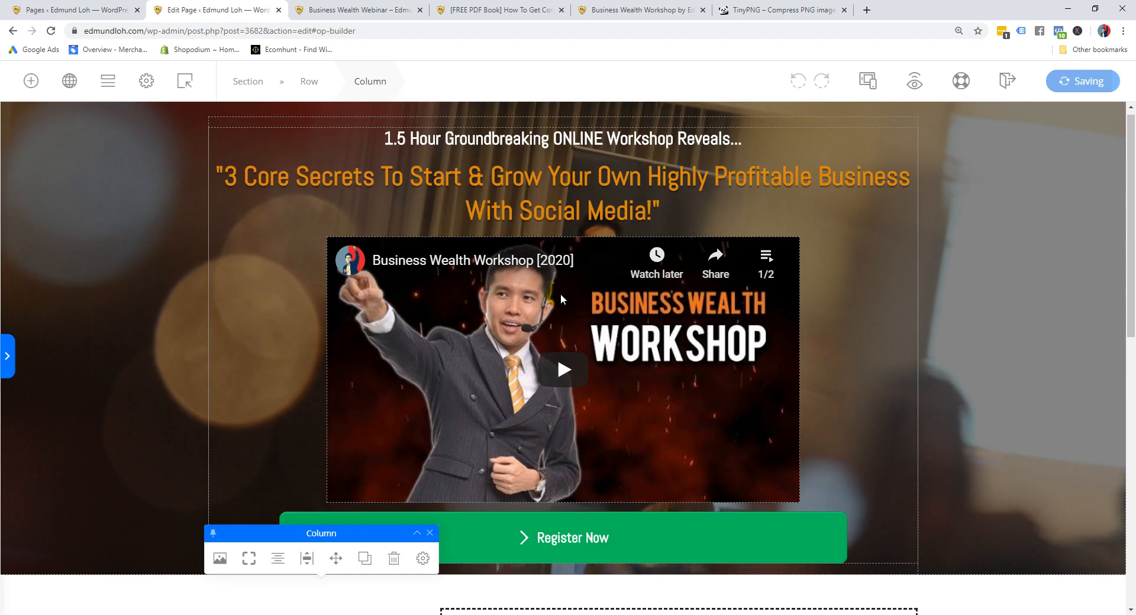
mouse_move(96, 609)
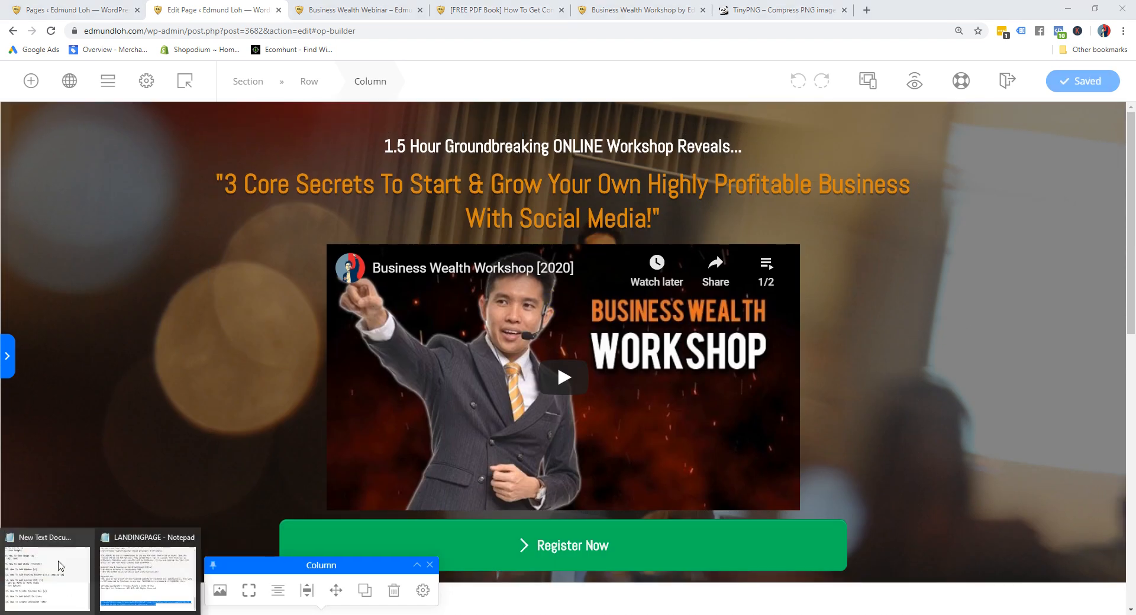
click(58, 560)
click(296, 345)
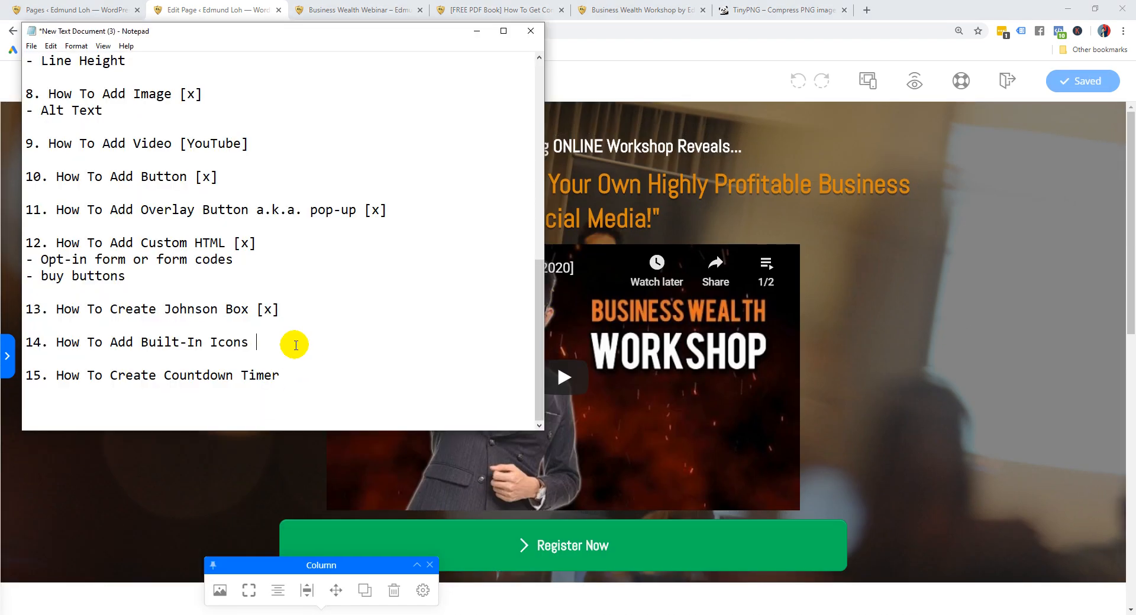
text([x])
key(ctrl+s)
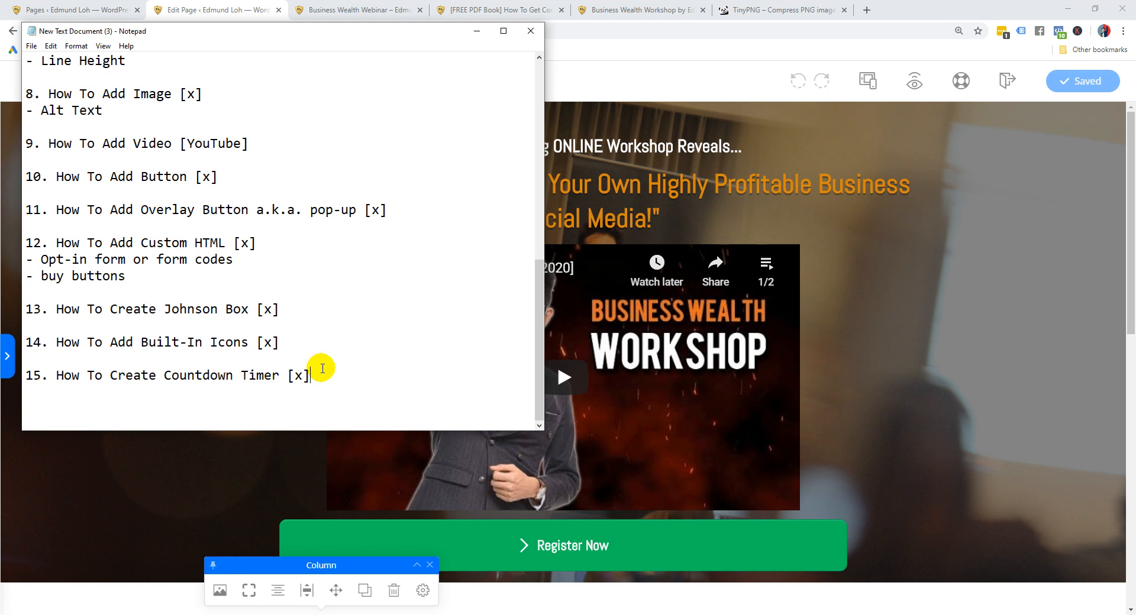
click(476, 30)
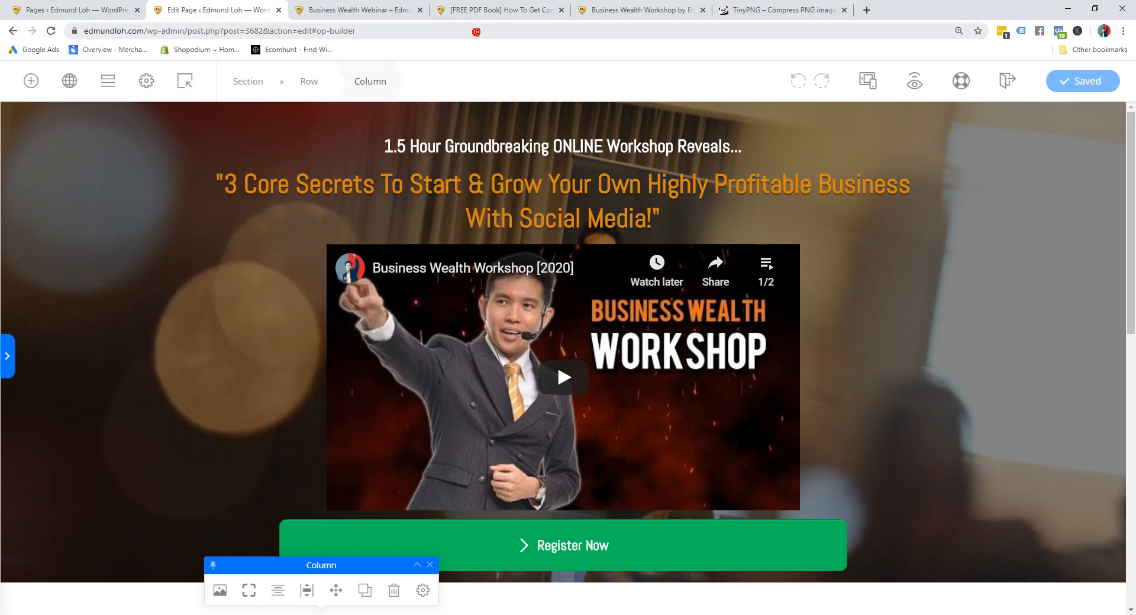
Add a Countdown Timer above the "1.5 Hour Groundbreaking ONLINE Workshop Reveals..." line and apply the thin outlined-circle preset
click(26, 83)
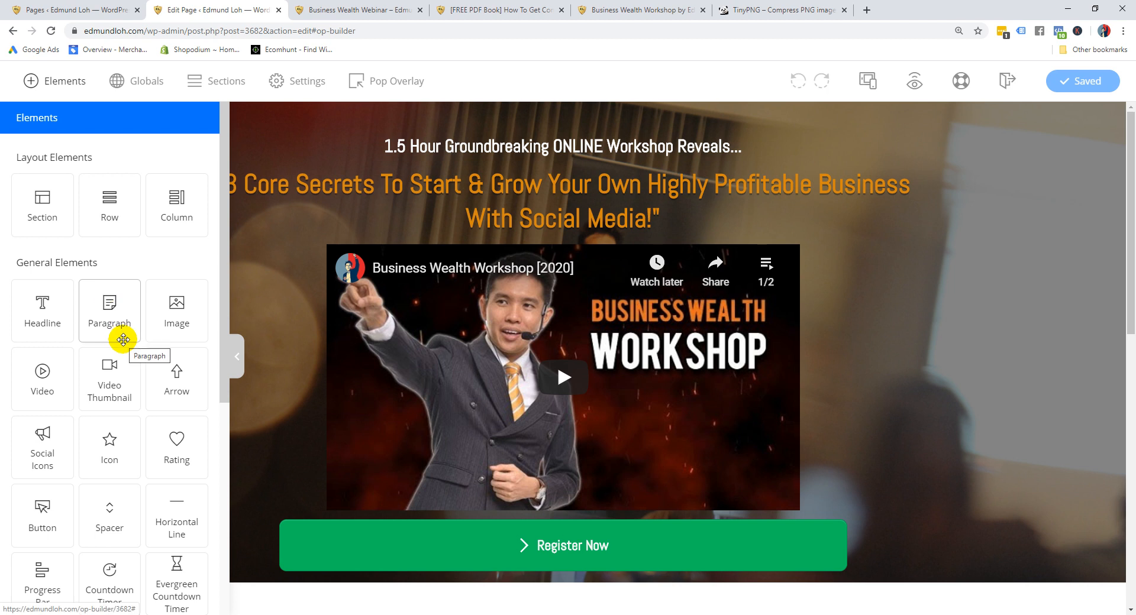
scroll(123, 340, down, 2)
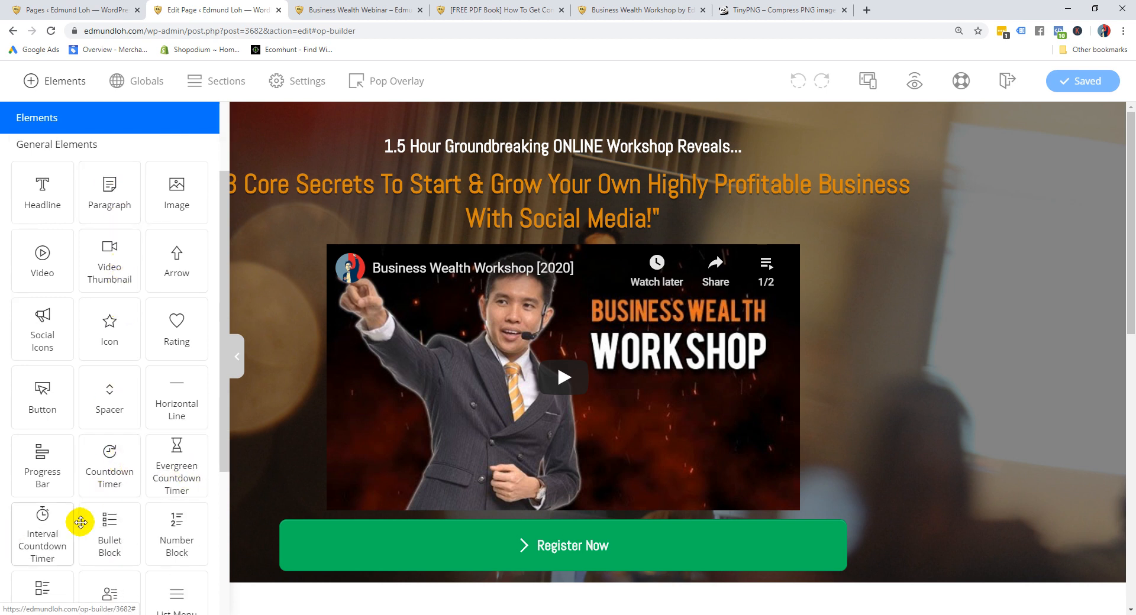
drag(109, 470, 545, 191)
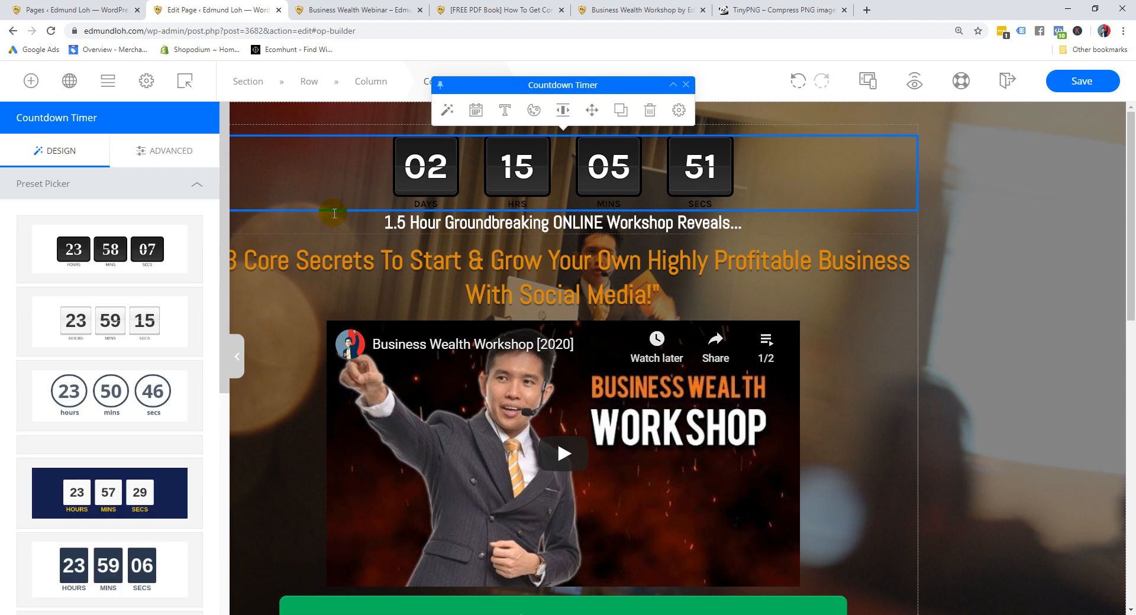
scroll(135, 379, down, 6)
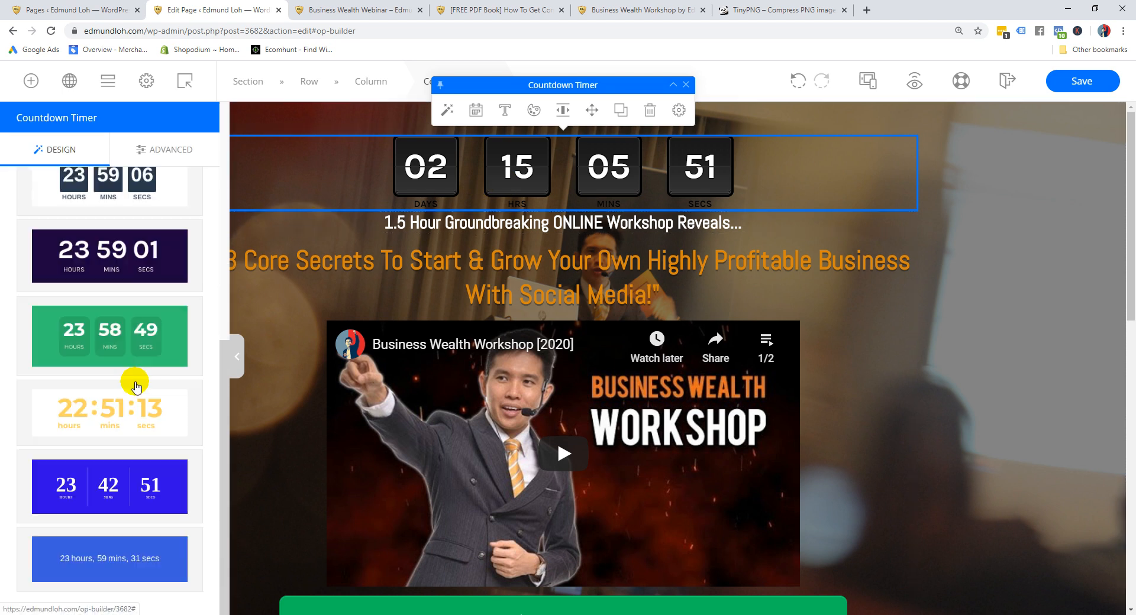
scroll(134, 383, up, 5)
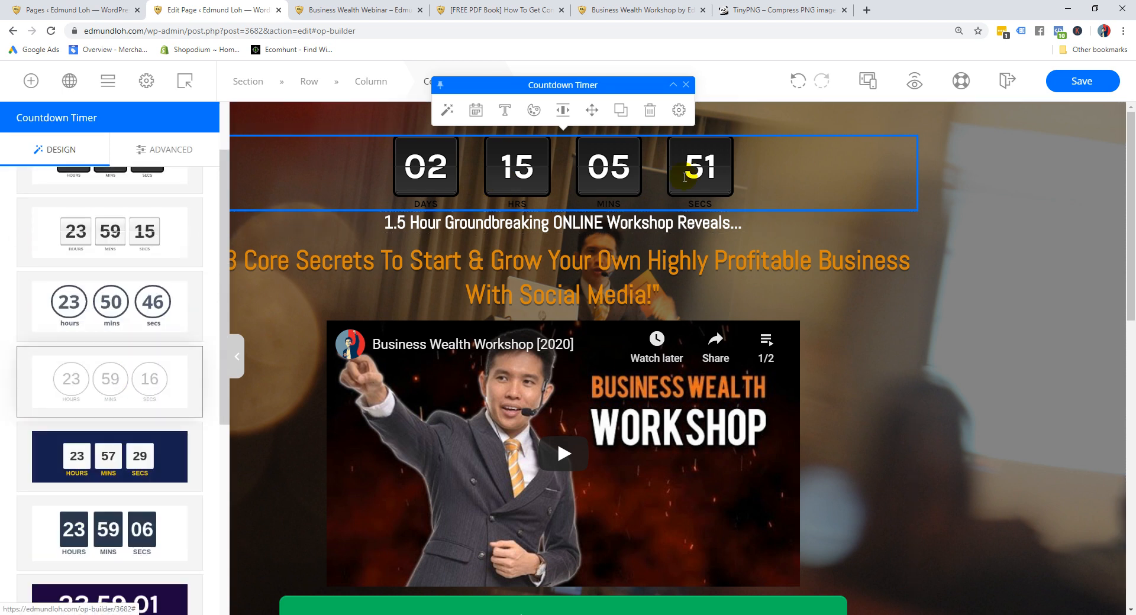
click(477, 114)
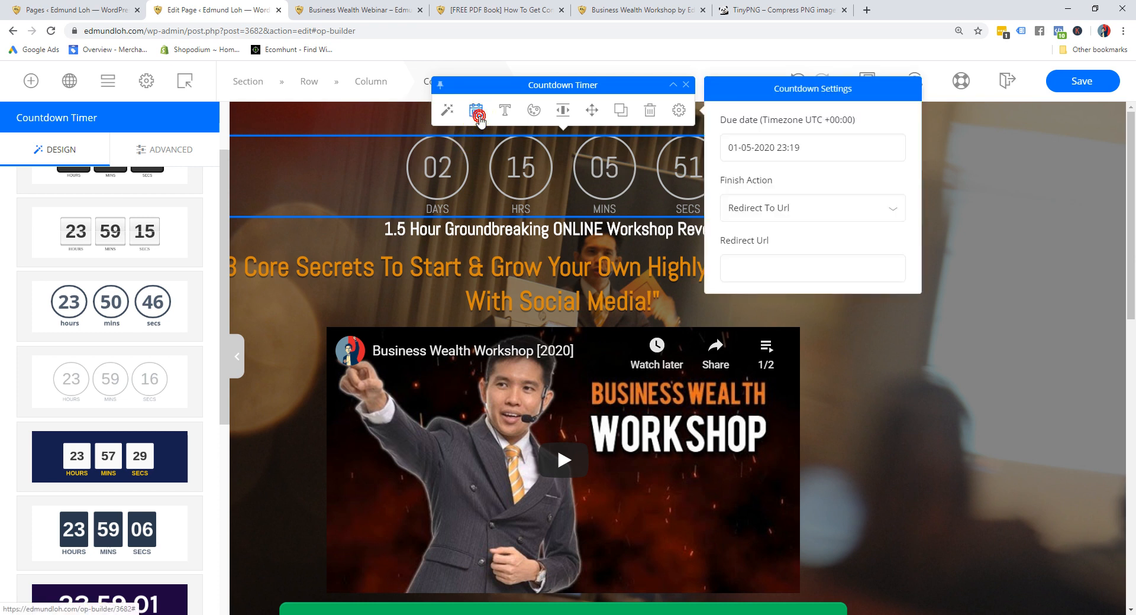
click(789, 148)
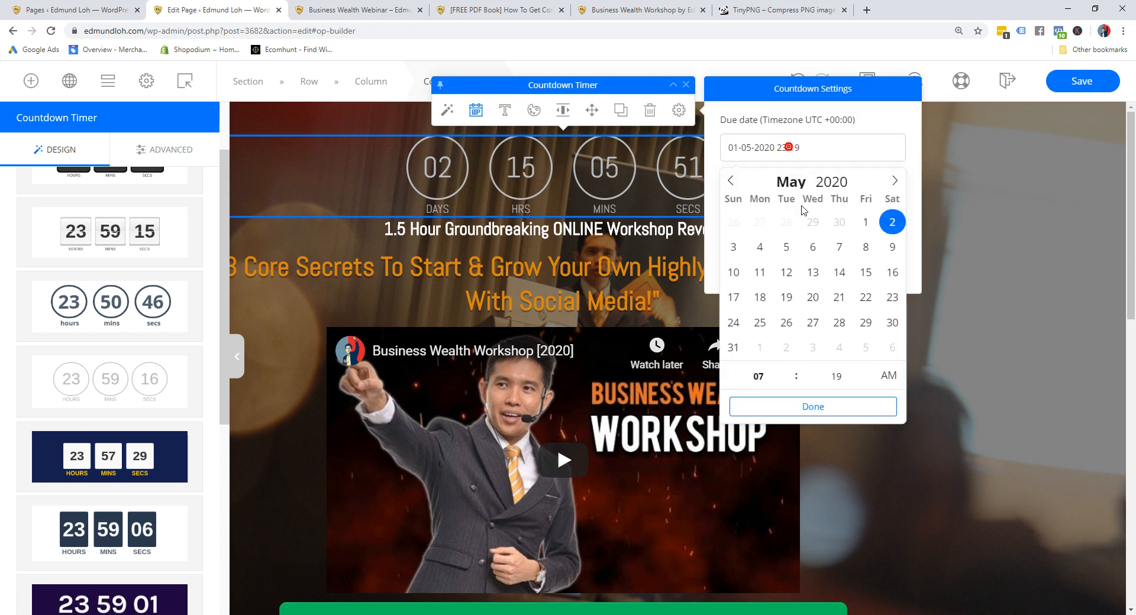
click(786, 247)
click(788, 148)
click(788, 148)
click(790, 368)
click(864, 380)
text(00)
click(886, 376)
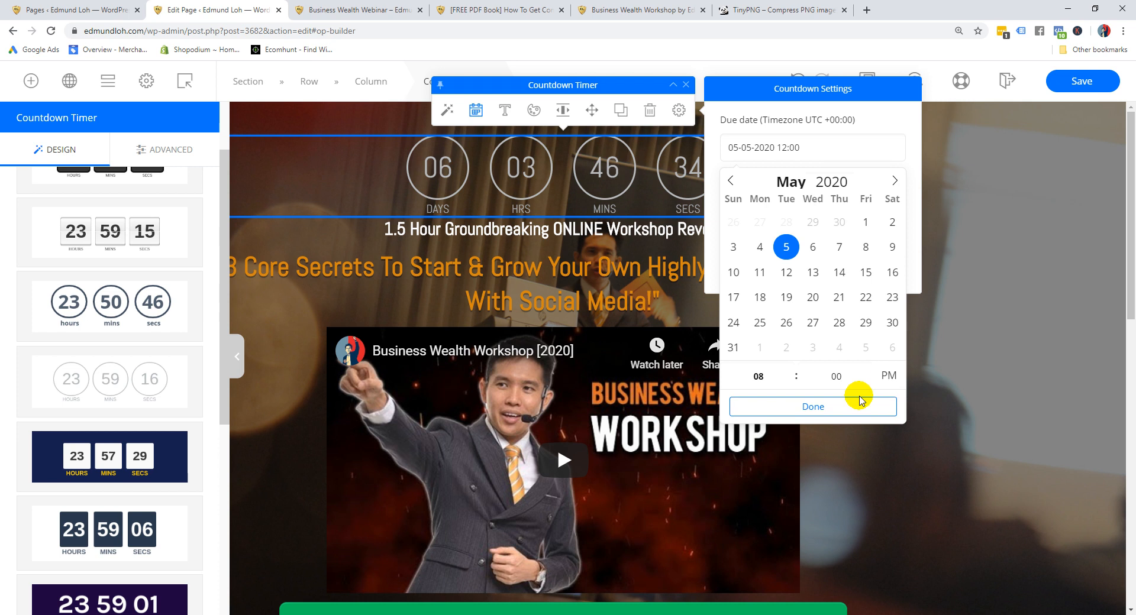
click(859, 405)
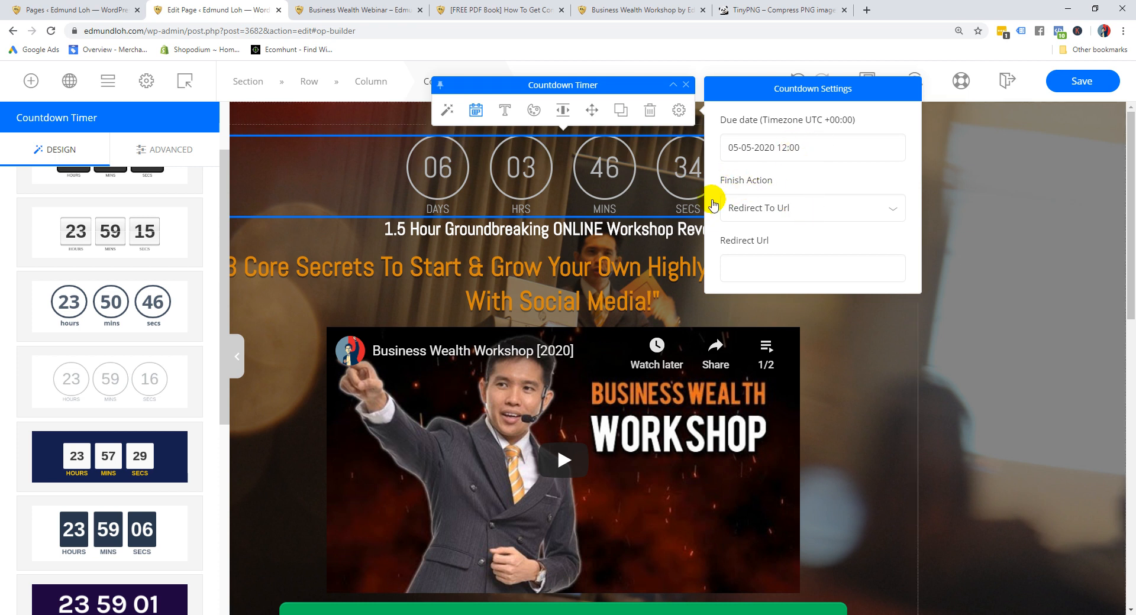
Set the countdown timer's finish action to Hide Timer
click(816, 210)
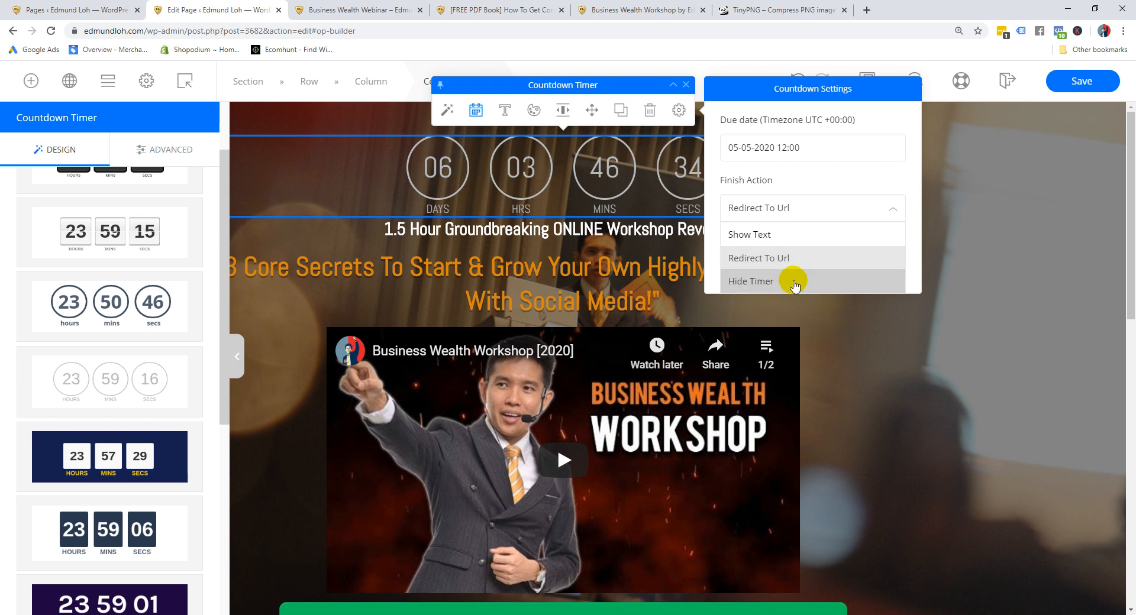
click(790, 258)
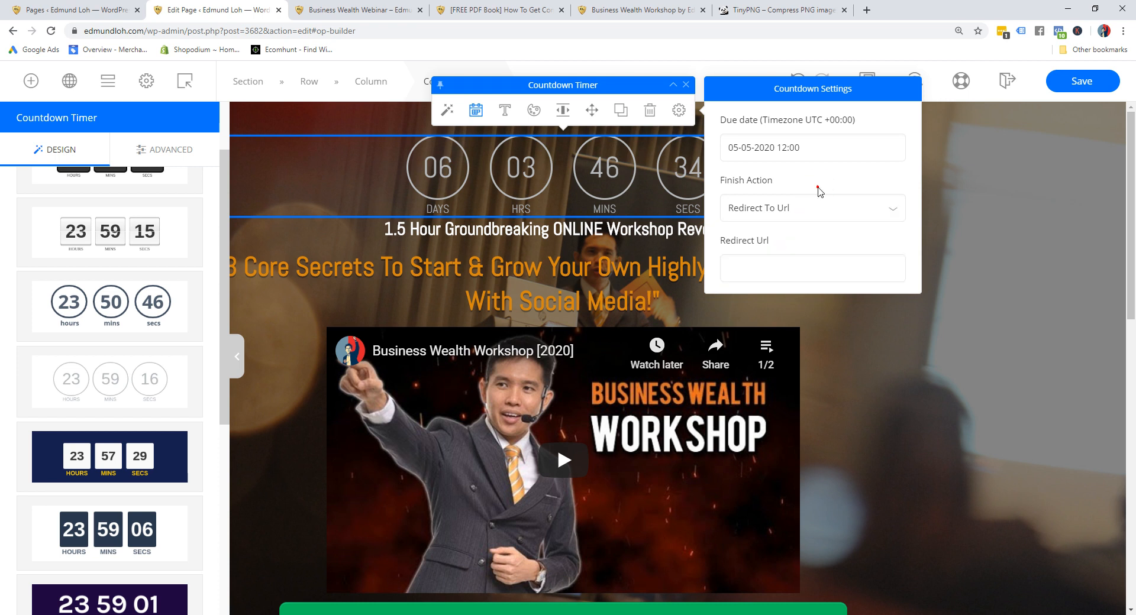
click(757, 210)
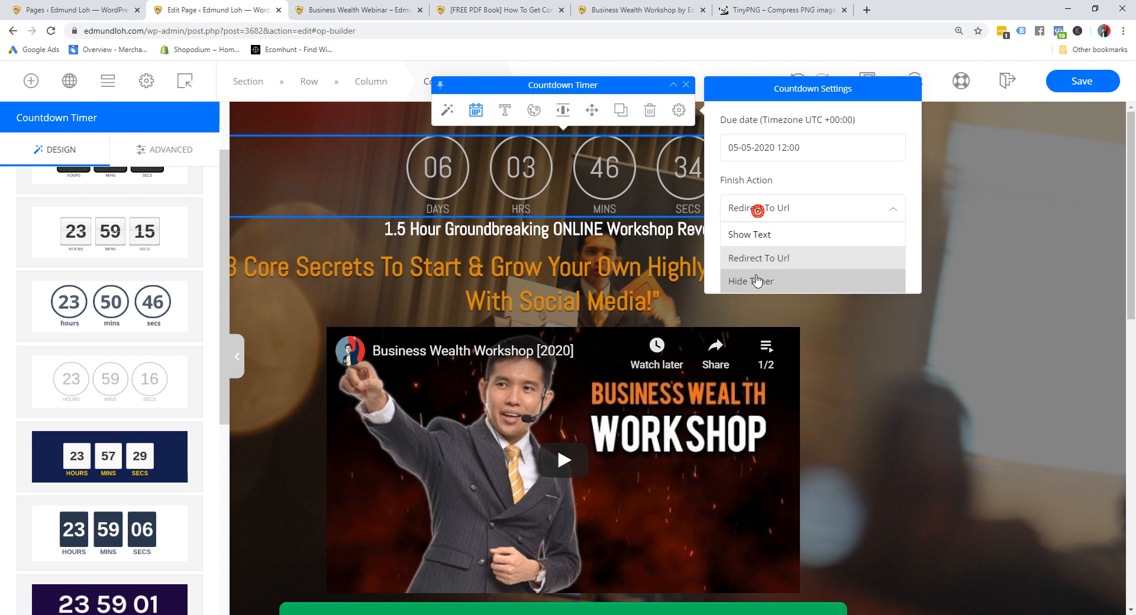
click(757, 280)
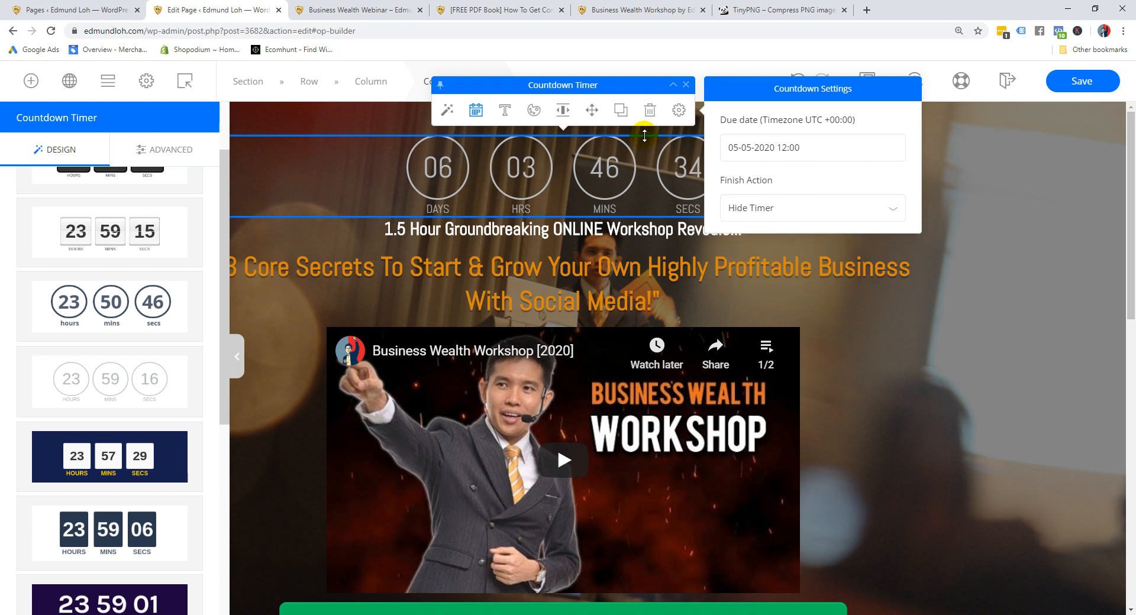
Set the countdown timer's Space Below Element to 12 px and save the page
click(533, 110)
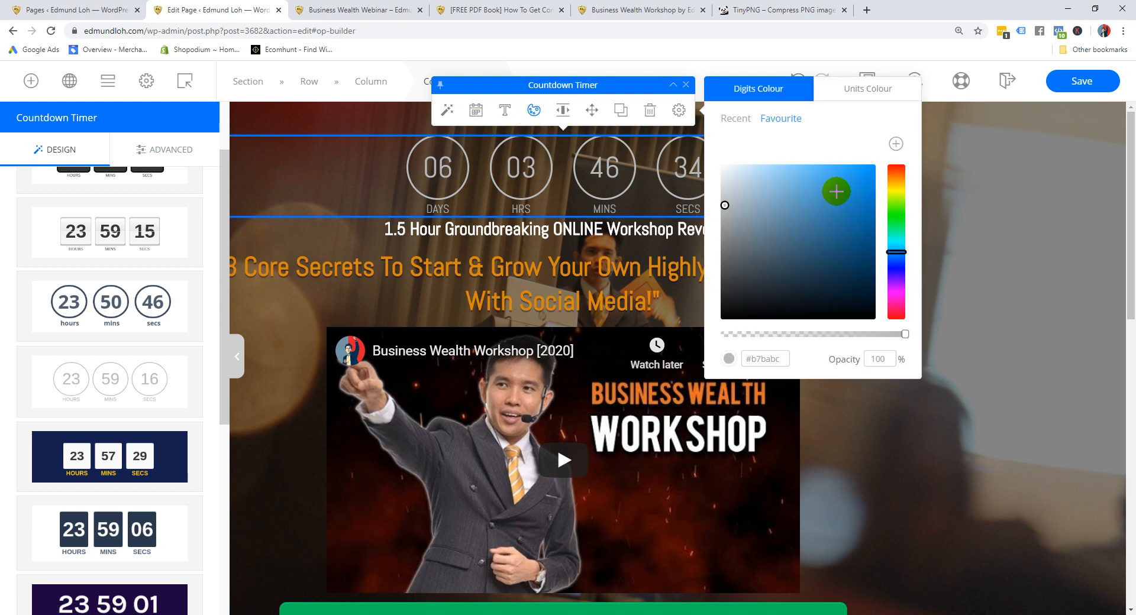
click(505, 110)
click(562, 110)
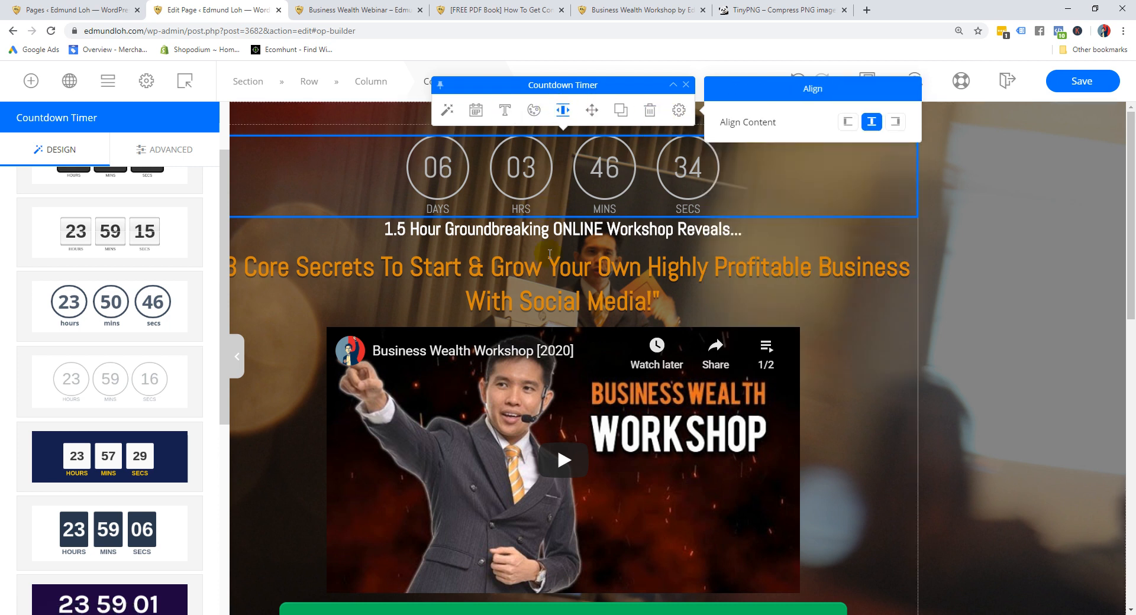
click(678, 111)
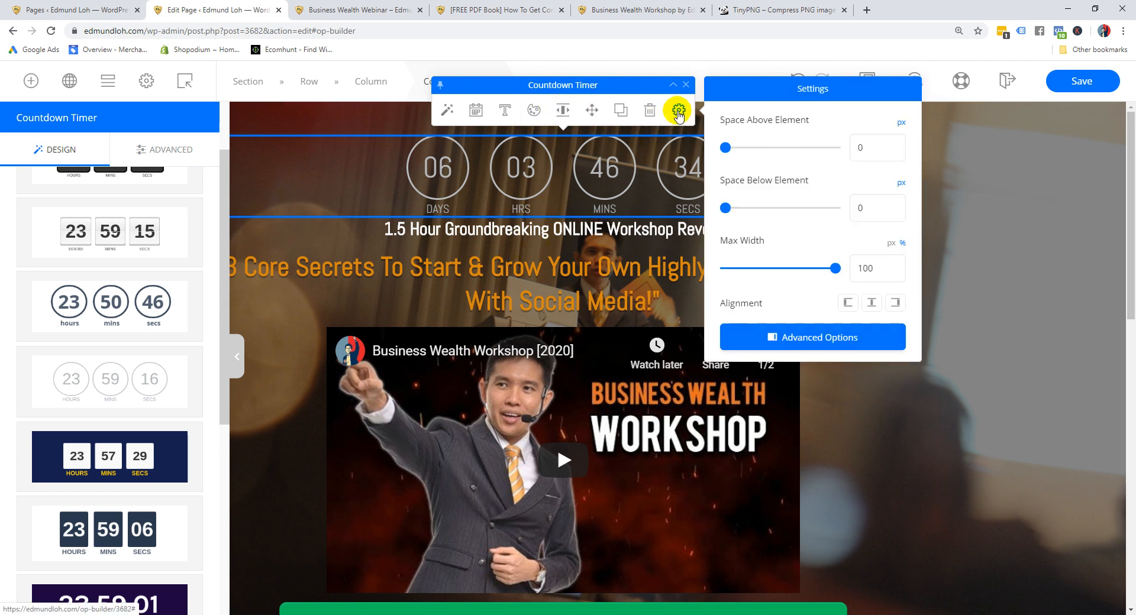
click(867, 212)
text(12)
click(871, 148)
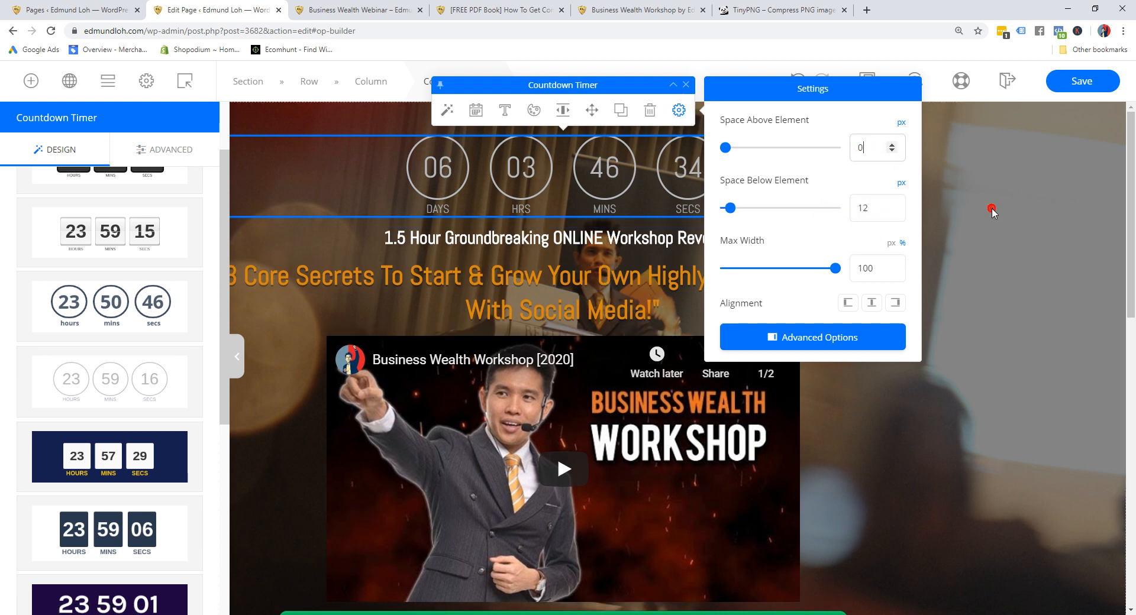
click(991, 212)
click(1063, 77)
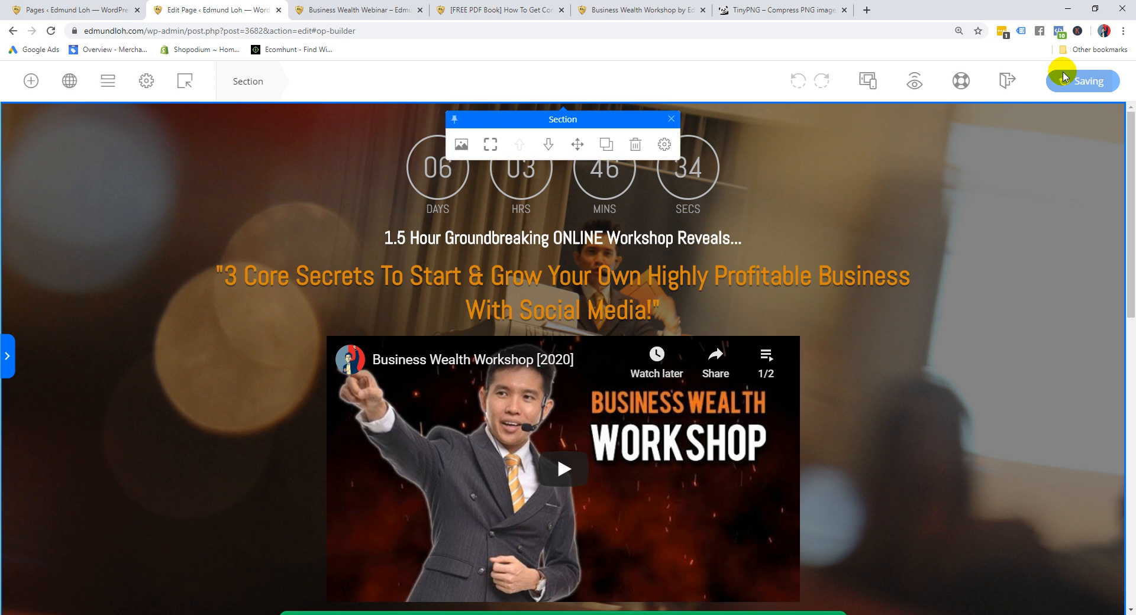
Reload the live Business Wealth Webinar page and examine it from the countdown timer down to the star icon row
click(367, 10)
click(51, 31)
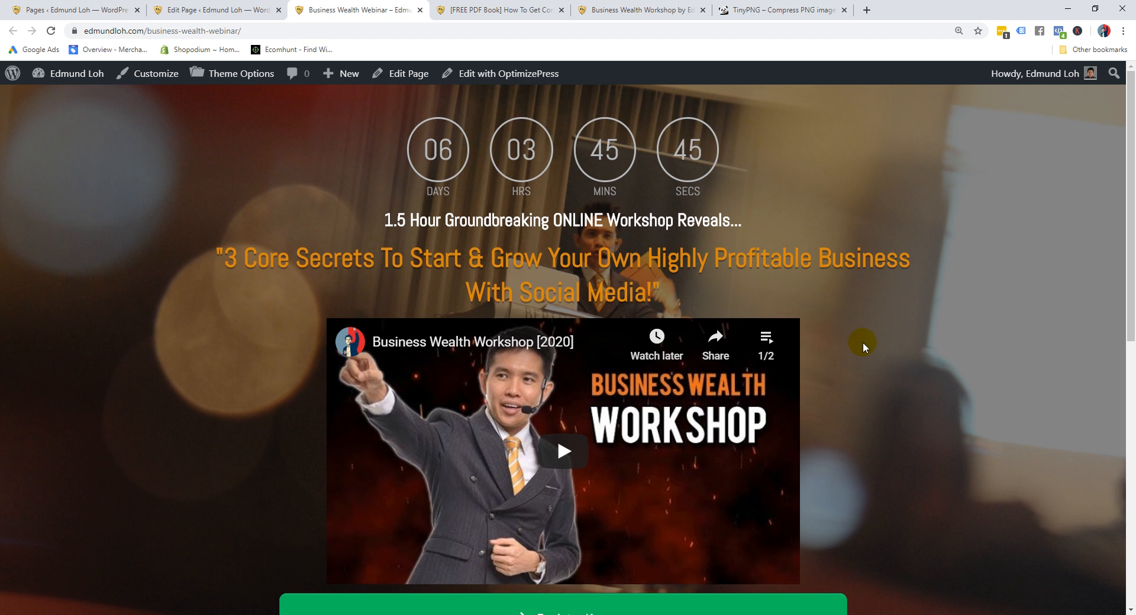
scroll(862, 346, down, 2)
scroll(864, 349, up, 2)
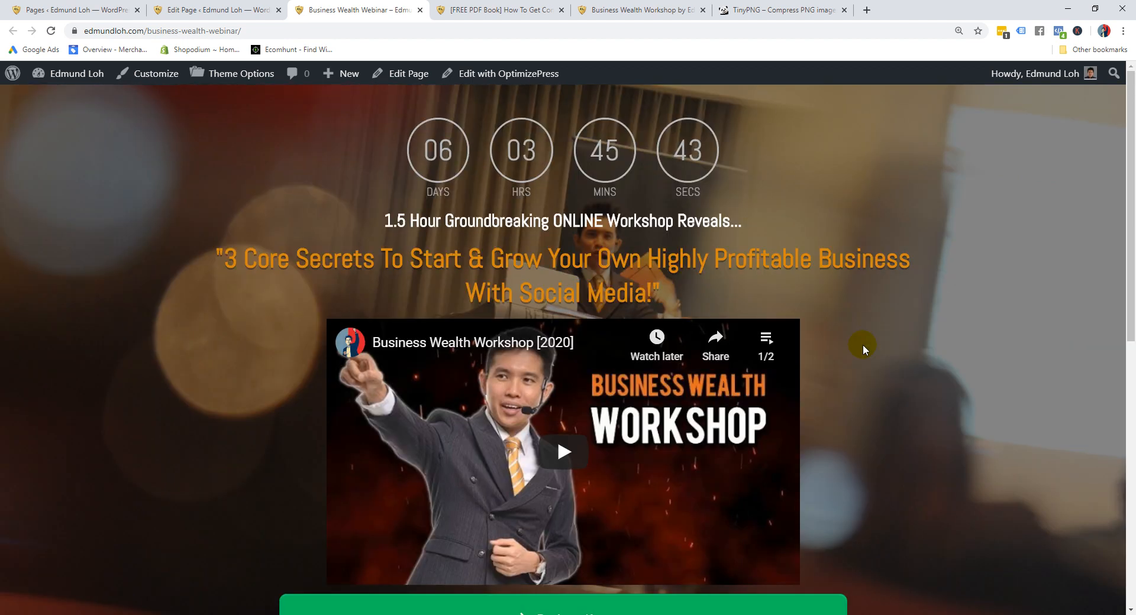
scroll(863, 346, down, 6)
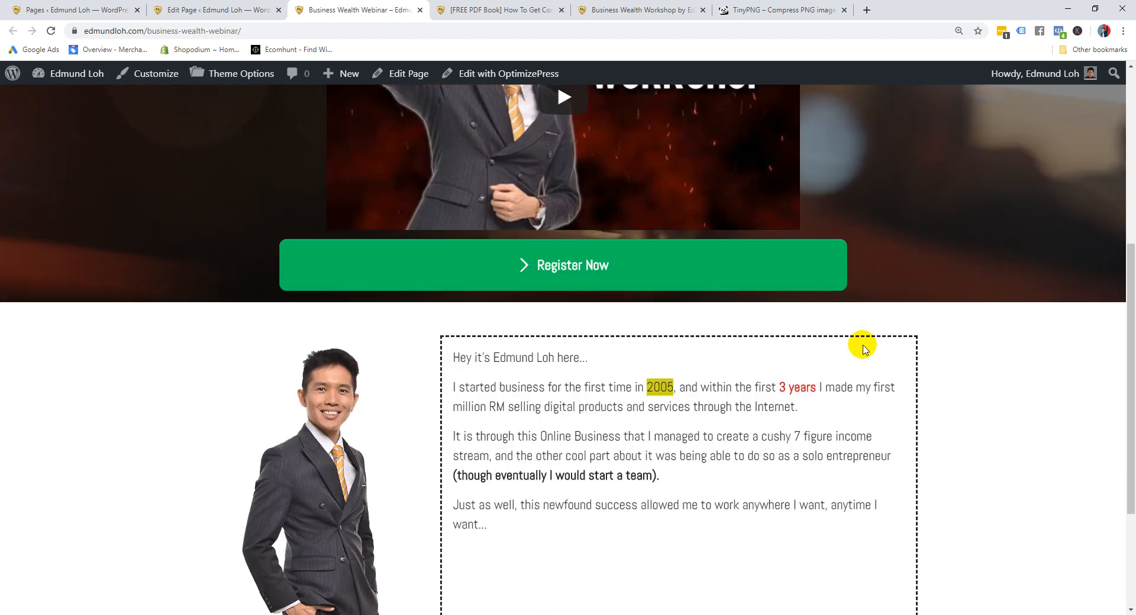
scroll(863, 346, down, 1)
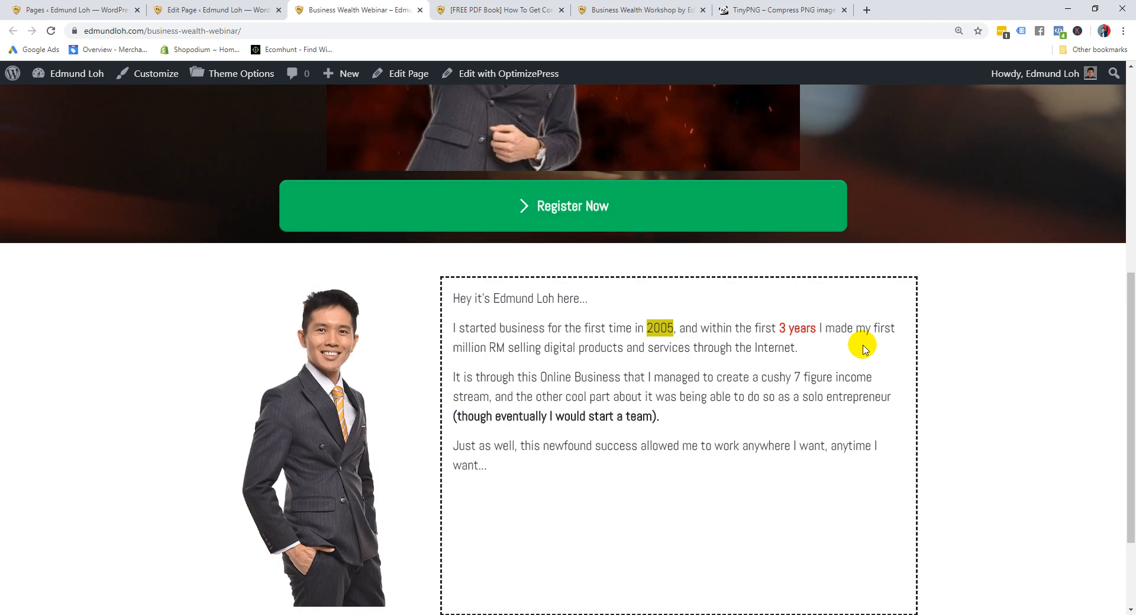
scroll(704, 399, down, 2)
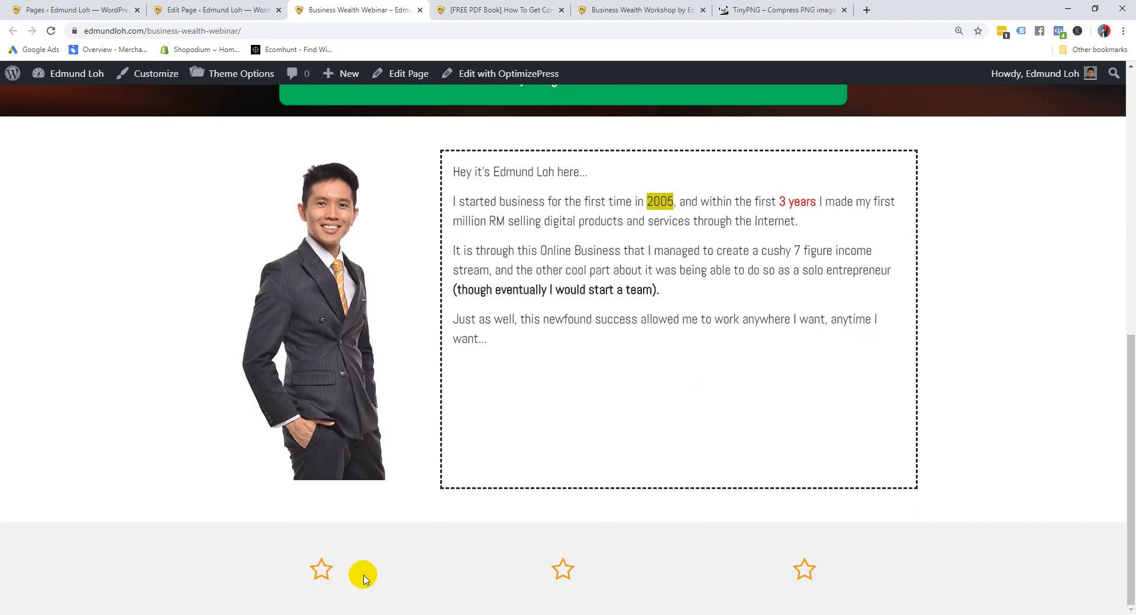
scroll(588, 425, up, 3)
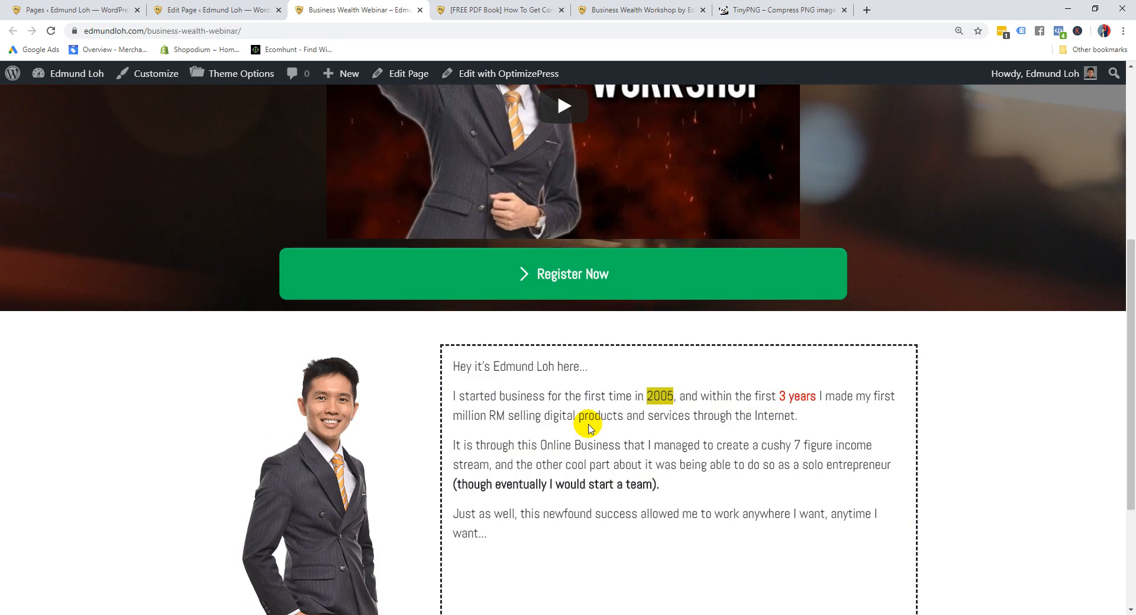
scroll(589, 427, up, 2)
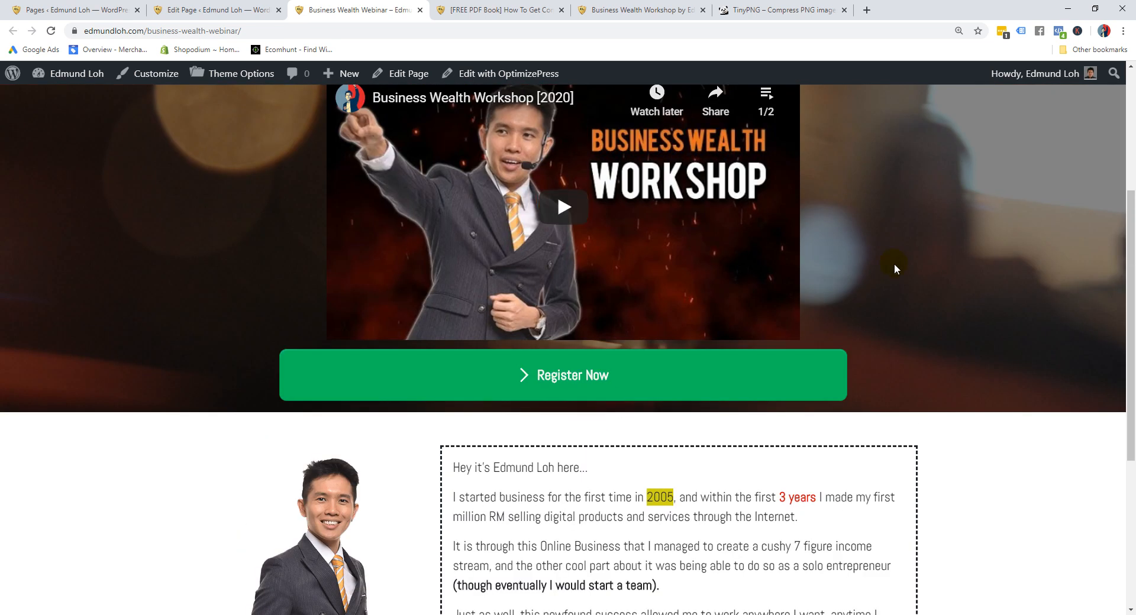
scroll(893, 268, up, 4)
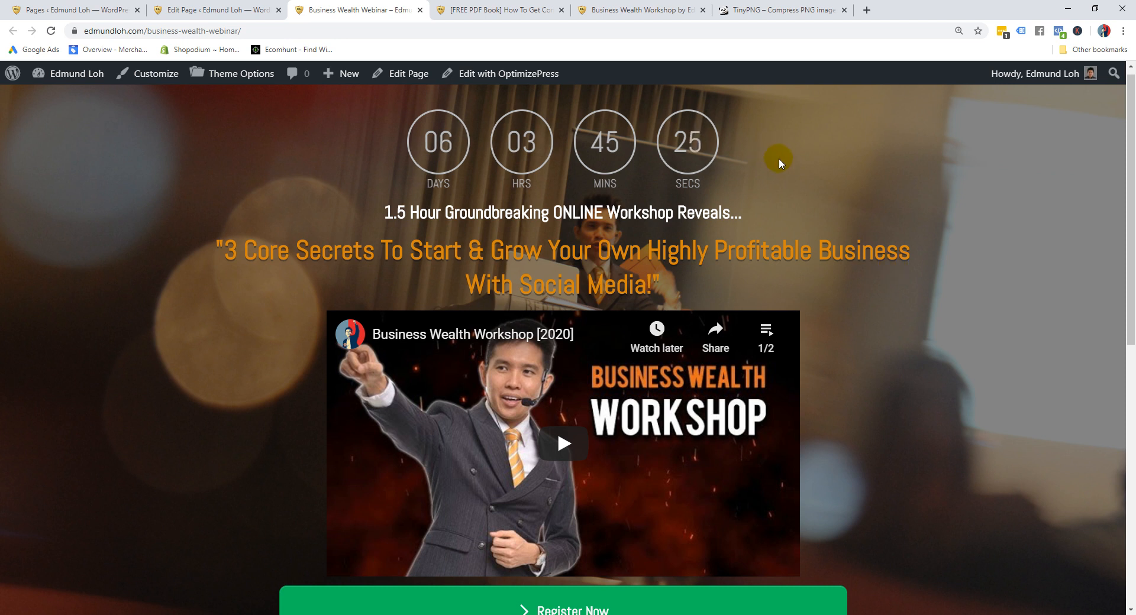
Dismiss the opt-in popup on the free PDF book page, look over the Business Wealth Workshop reference page, and return to the page editor
click(467, 4)
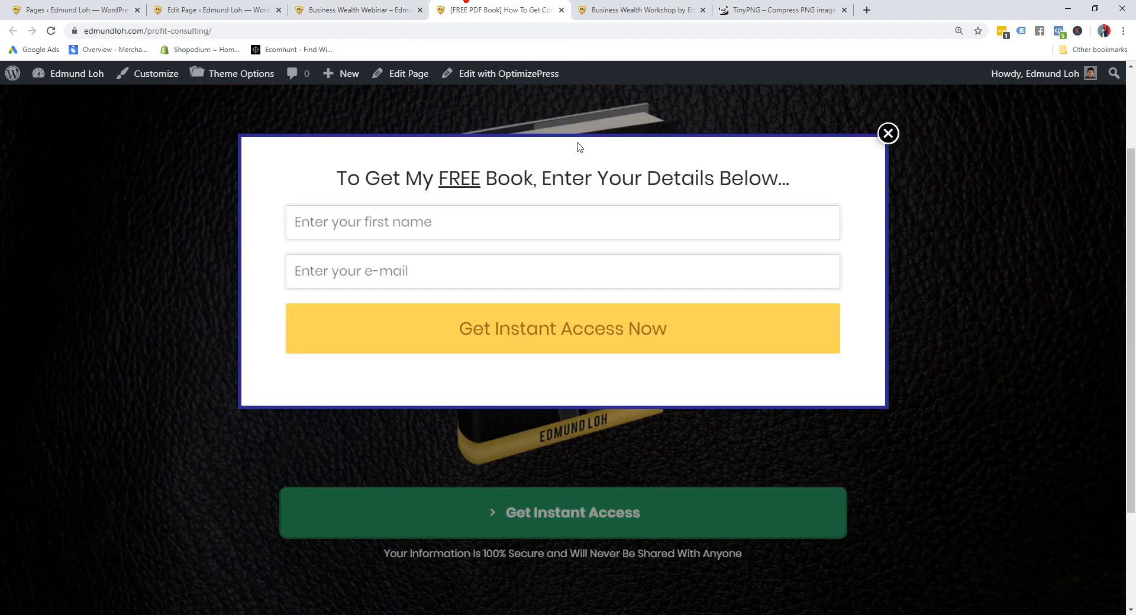
click(886, 128)
click(638, 5)
scroll(880, 308, down, 15)
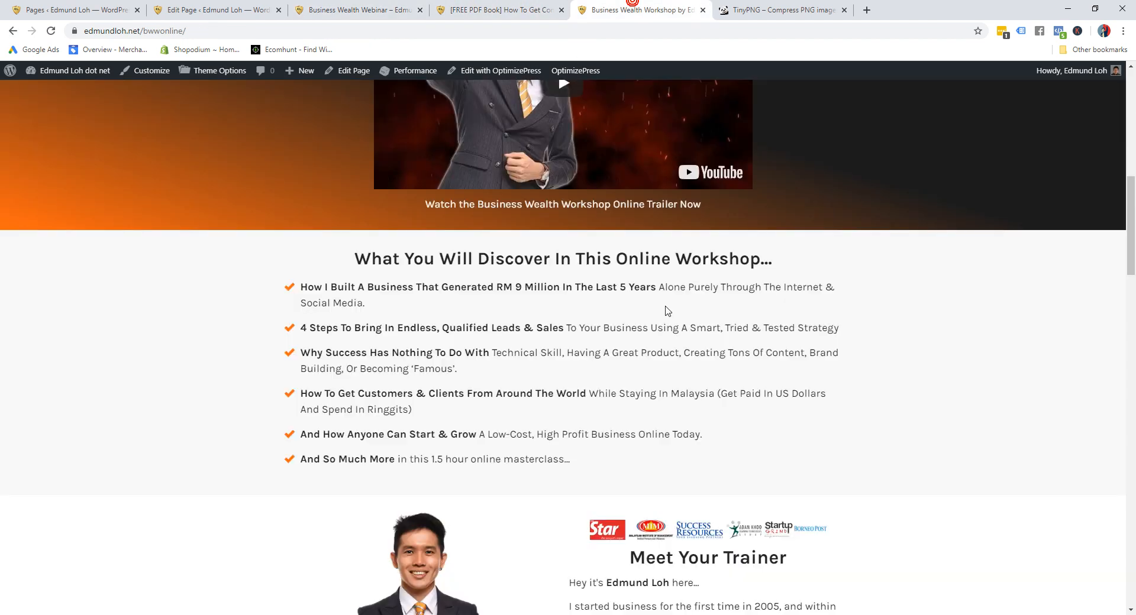
scroll(1134, 396, up, 15)
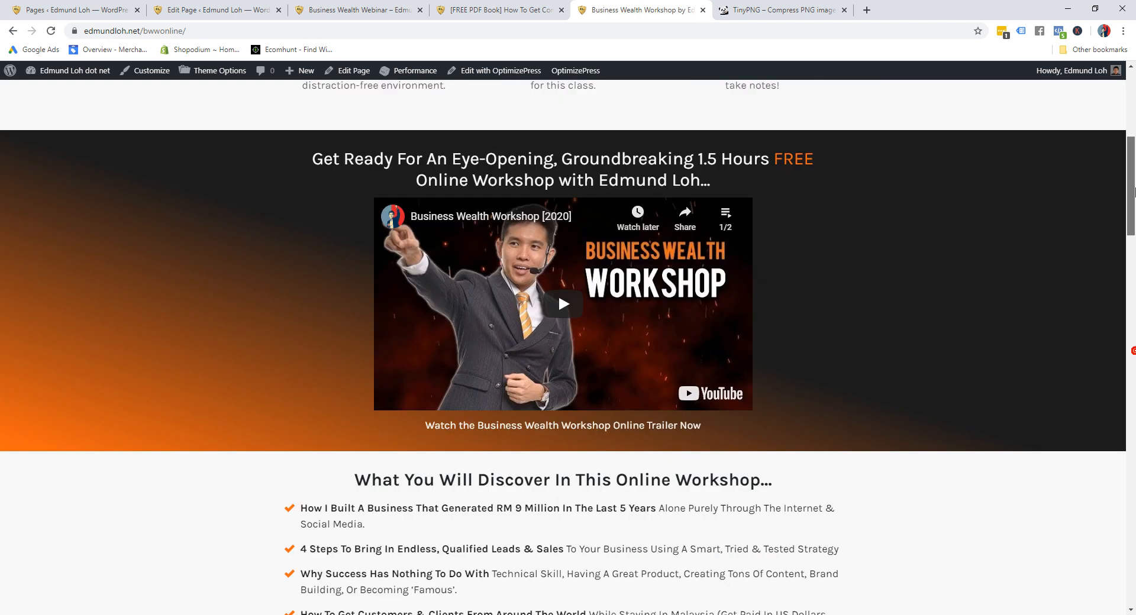
click(312, 6)
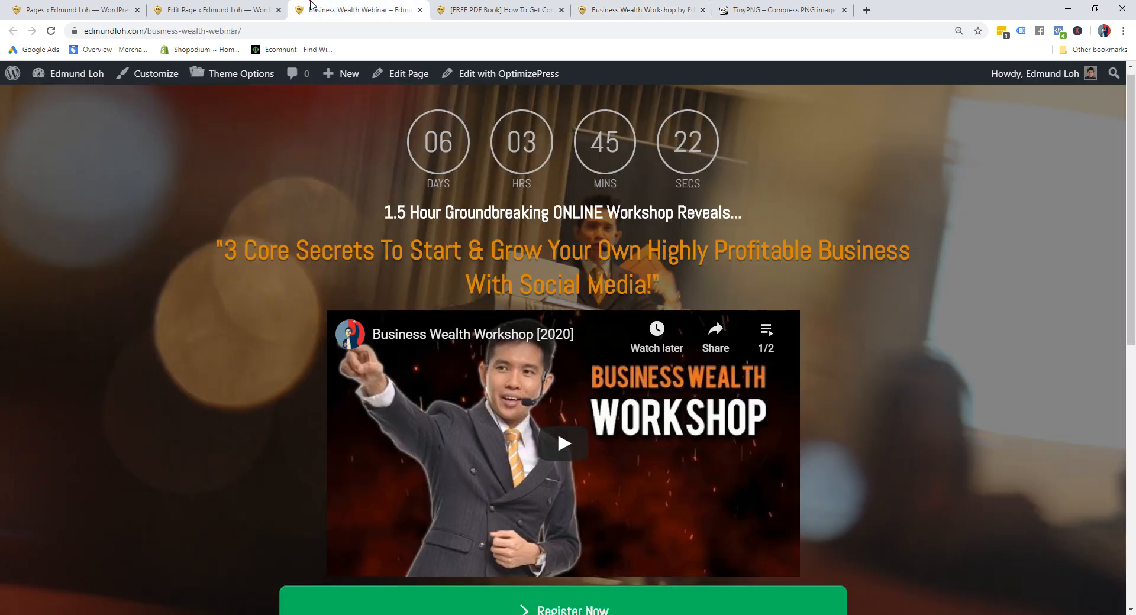
click(233, 7)
Look through the available page elements, from the structural blocks to Faq, Content Toggle and Credit Card, and collapse the list
click(28, 79)
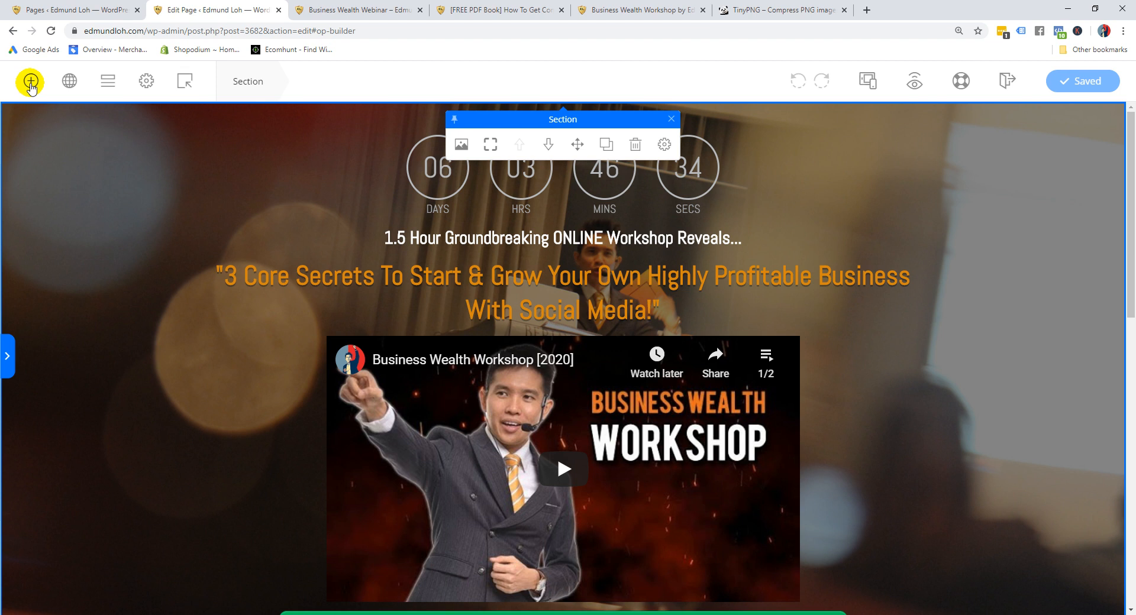
scroll(177, 362, down, 1)
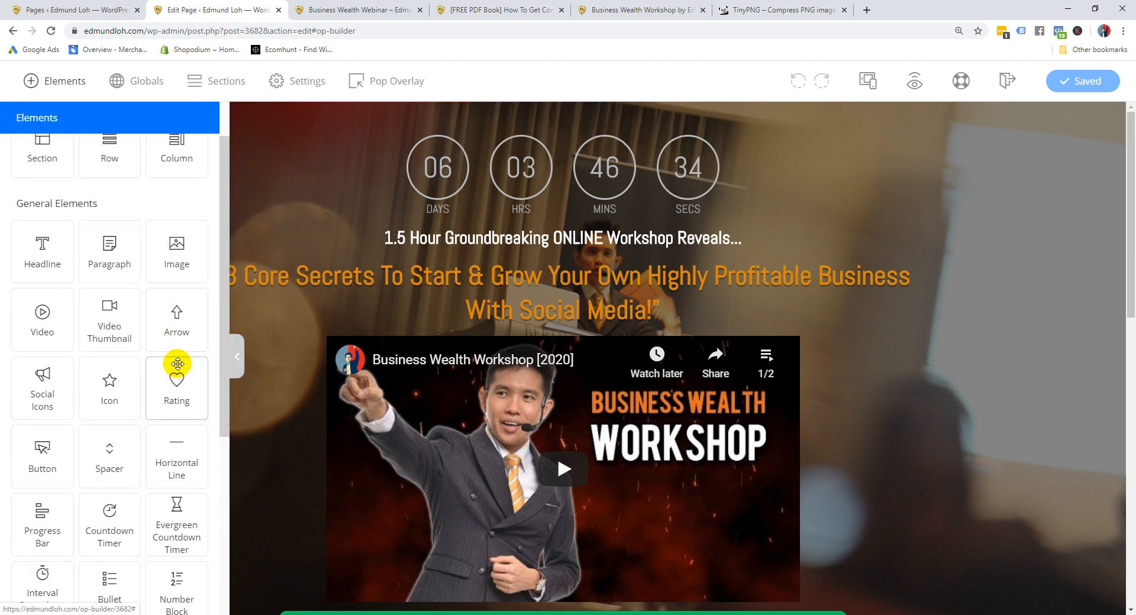
scroll(167, 383, down, 5)
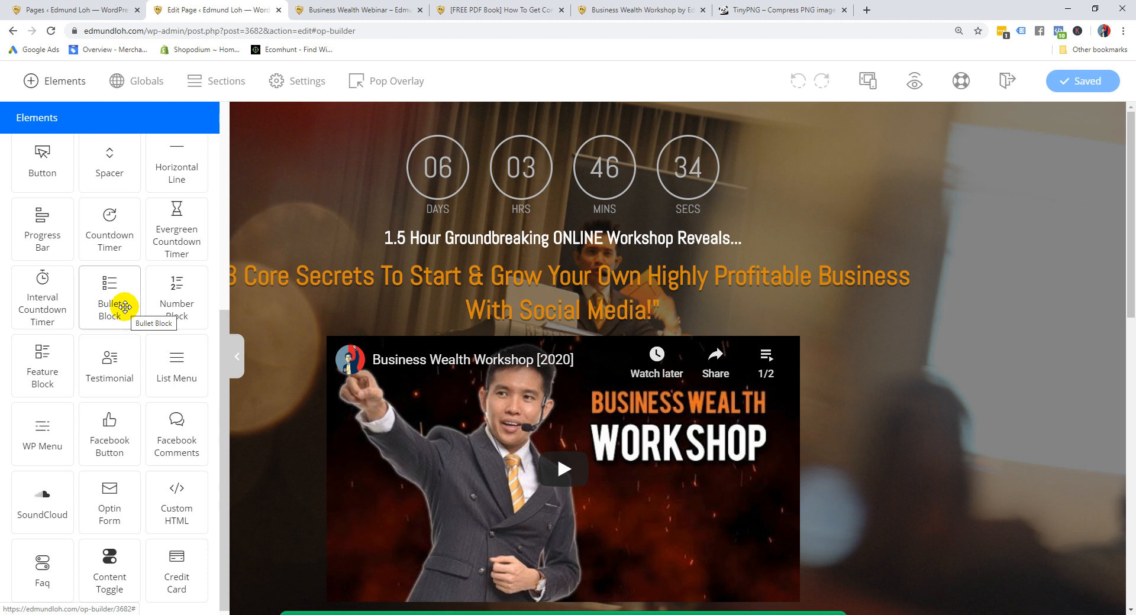
scroll(119, 308, down, 1)
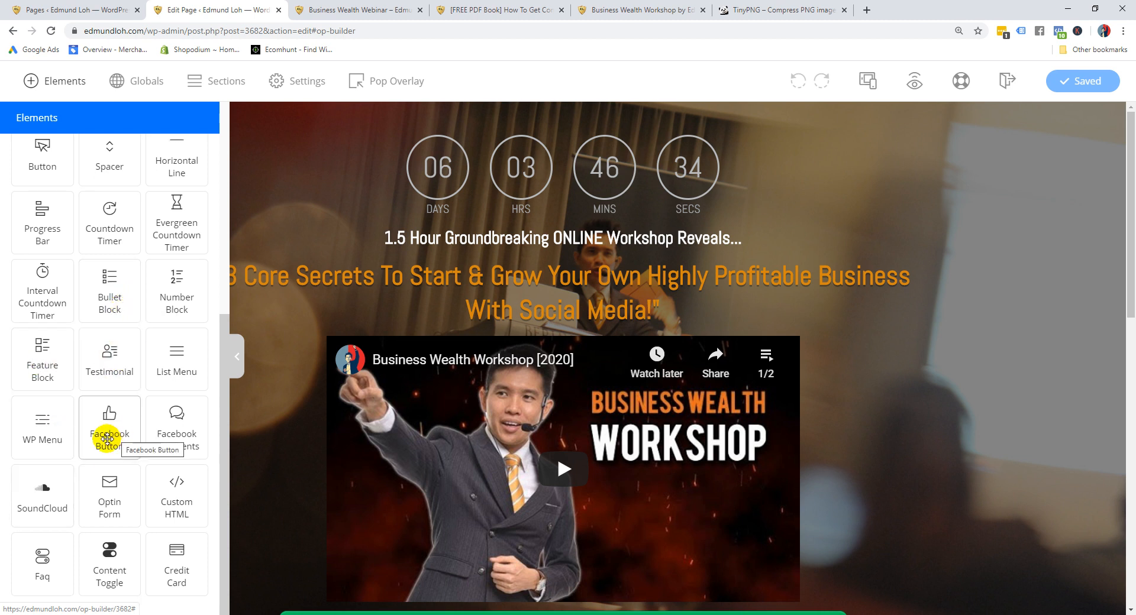
click(237, 350)
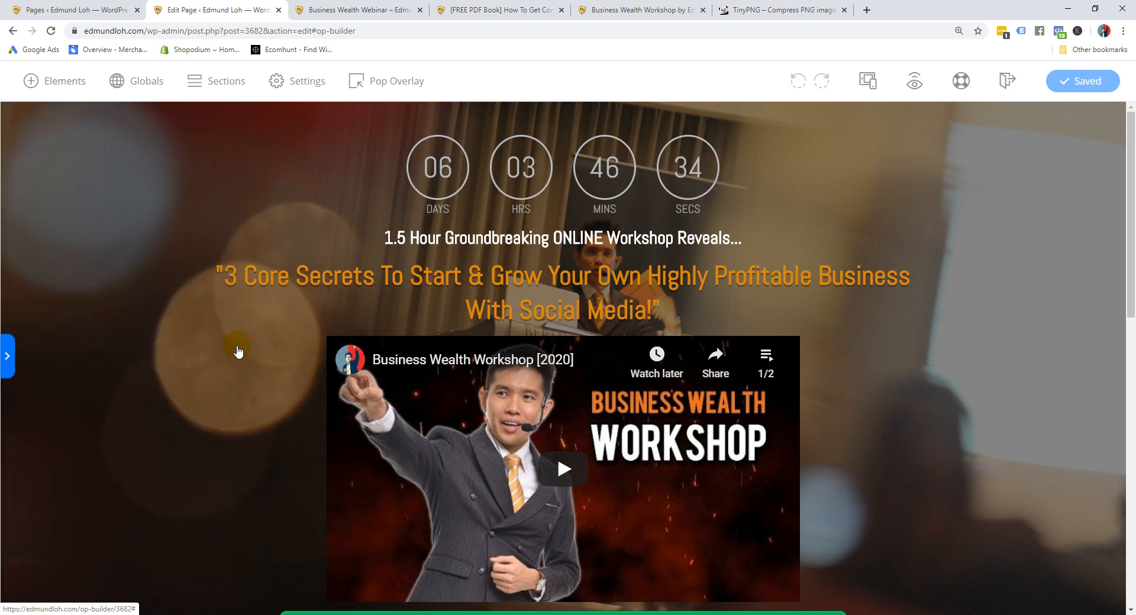